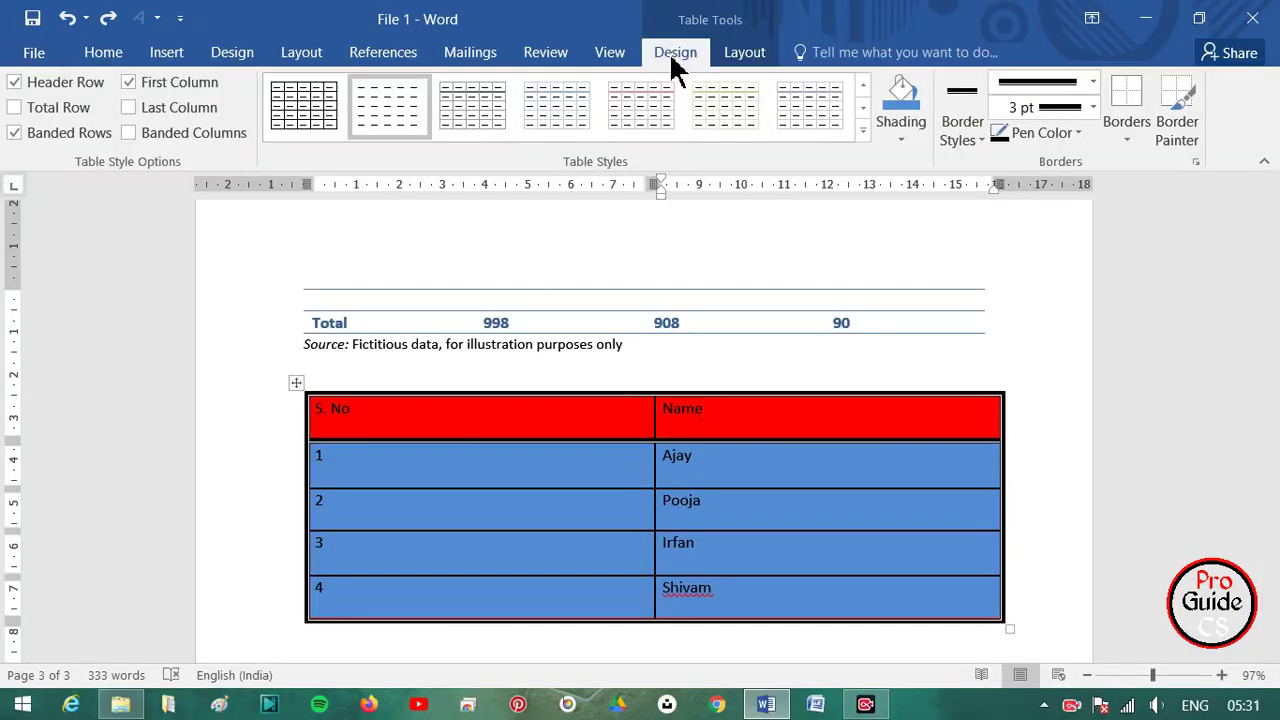
- Look through the Insert, Table Design and Layout tabs, then click the empty line above the table
{"action": "left_click", "coordinate": [150, 56]}
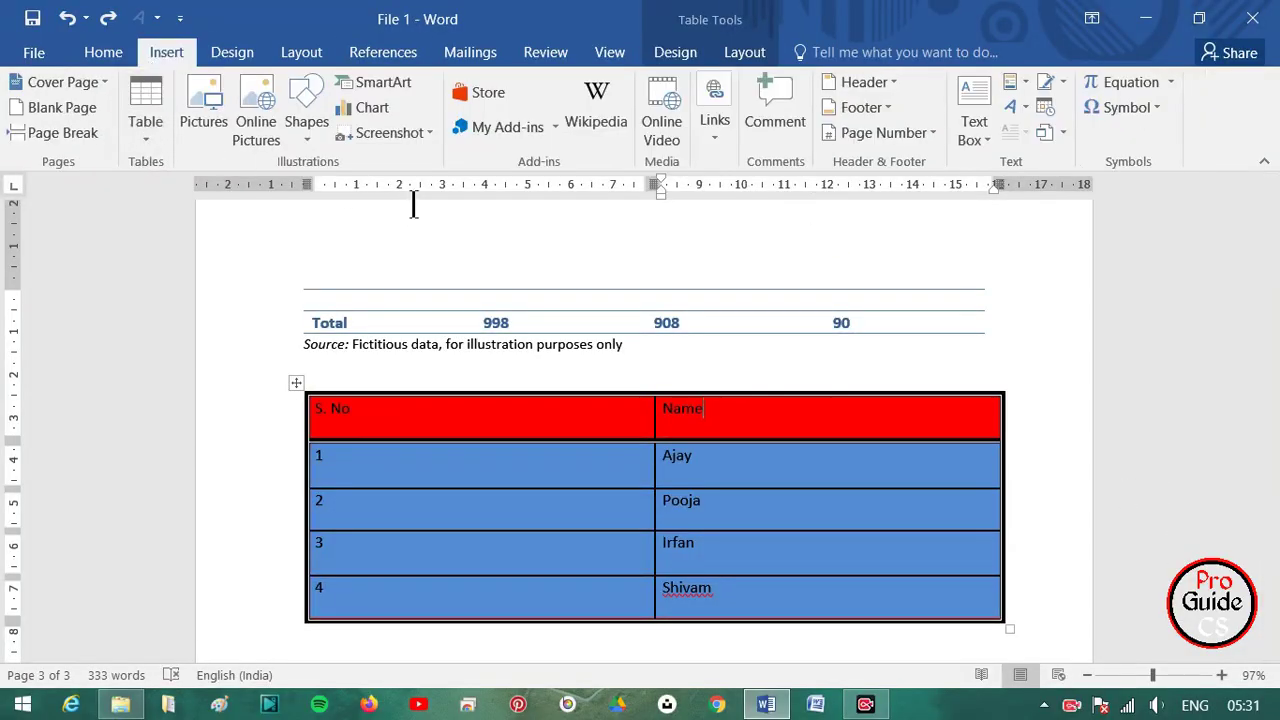
{"action": "left_click", "coordinate": [677, 52]}
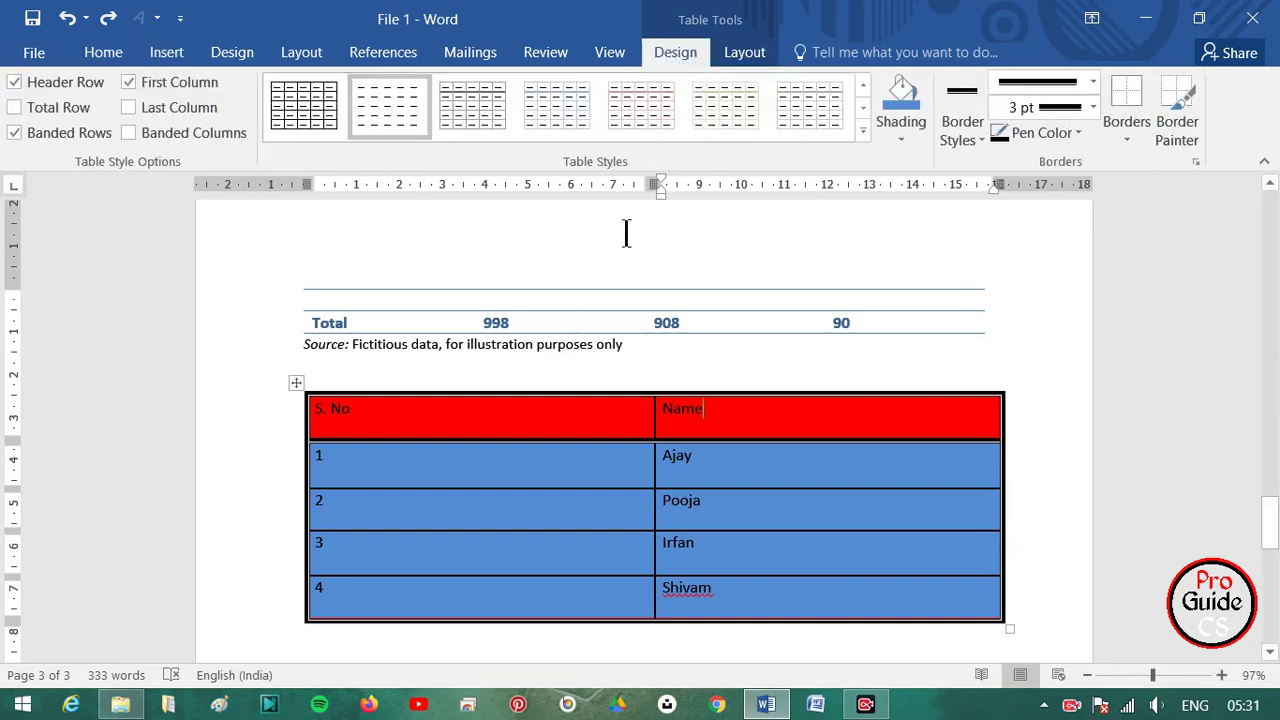
{"action": "left_click", "coordinate": [738, 52]}
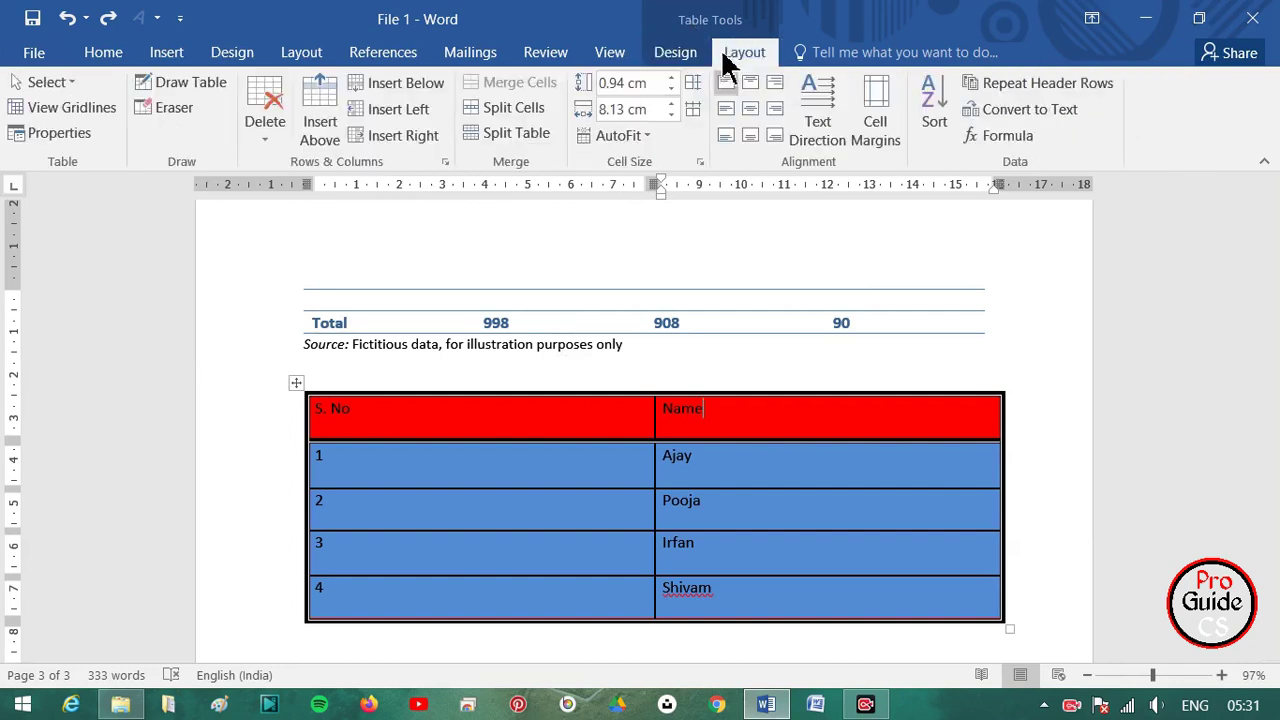
{"action": "left_click", "coordinate": [680, 52]}
{"action": "left_click", "coordinate": [562, 368]}
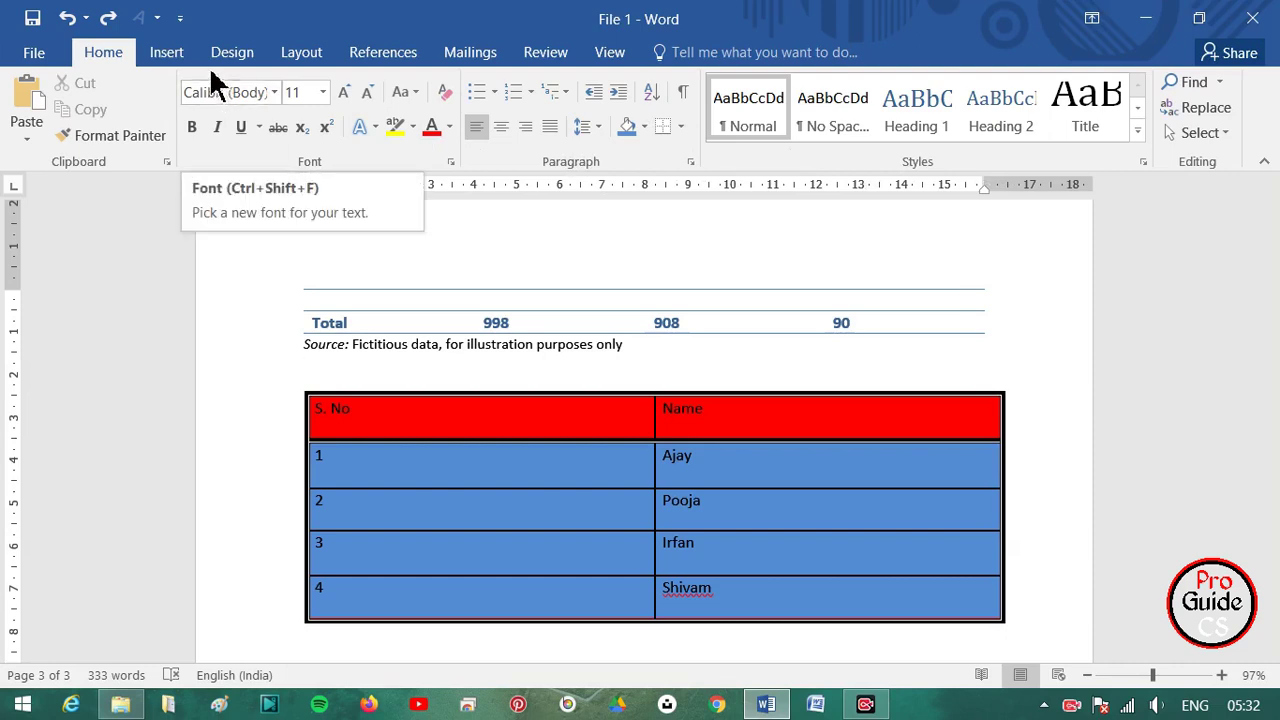
- Pick a 1½ pt single line in Border Styles for the S. No/Name table, then turn off Border Painter
{"action": "left_click", "coordinate": [168, 54]}
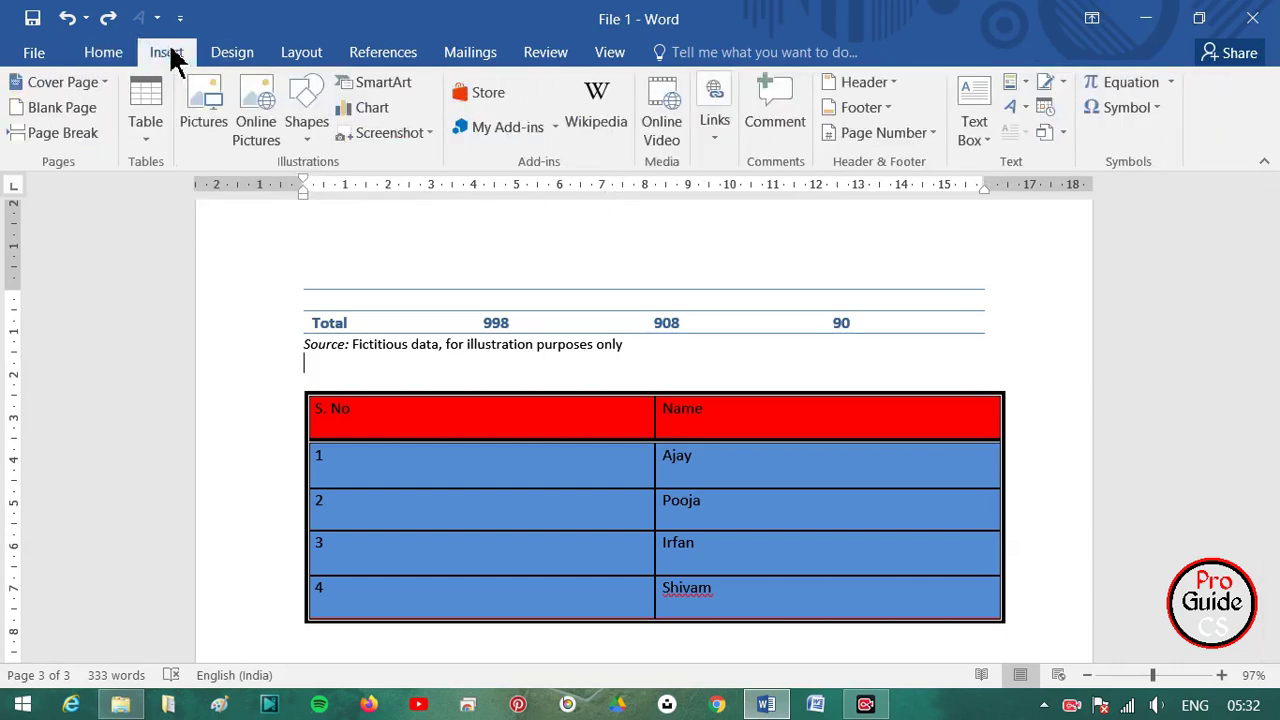
{"action": "mouse_move", "coordinate": [445, 443]}
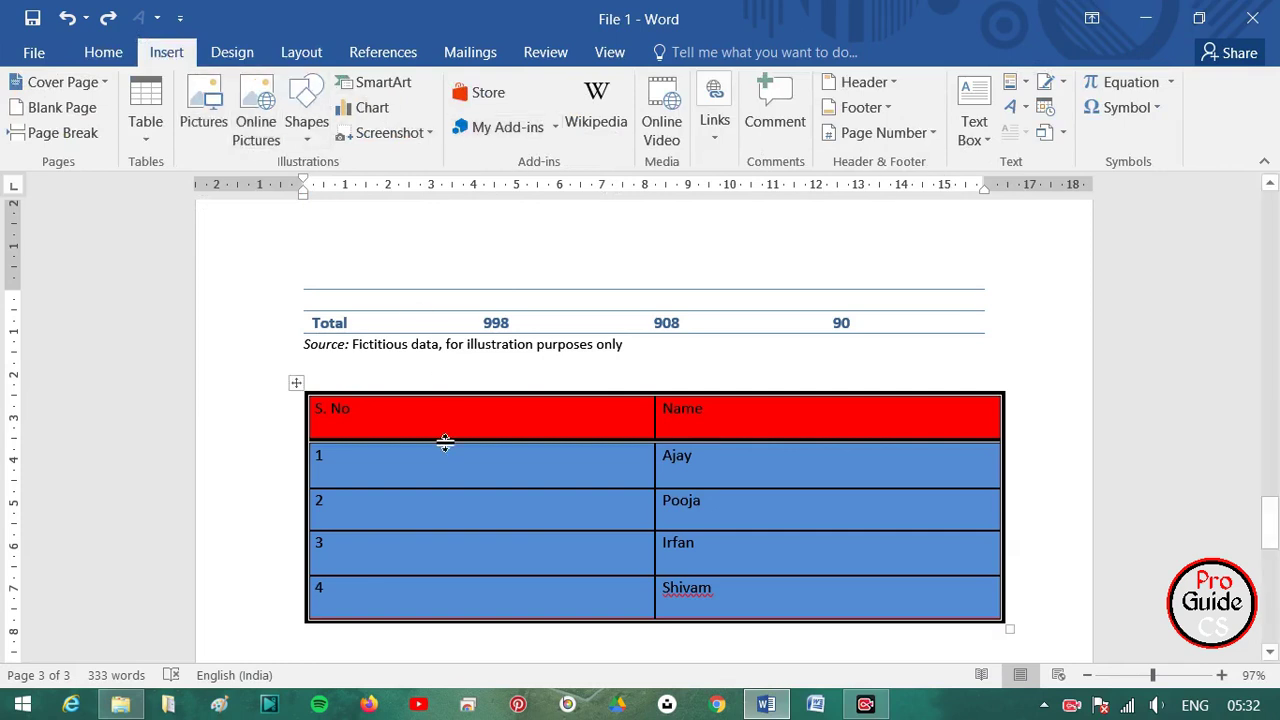
{"action": "left_click", "coordinate": [452, 428]}
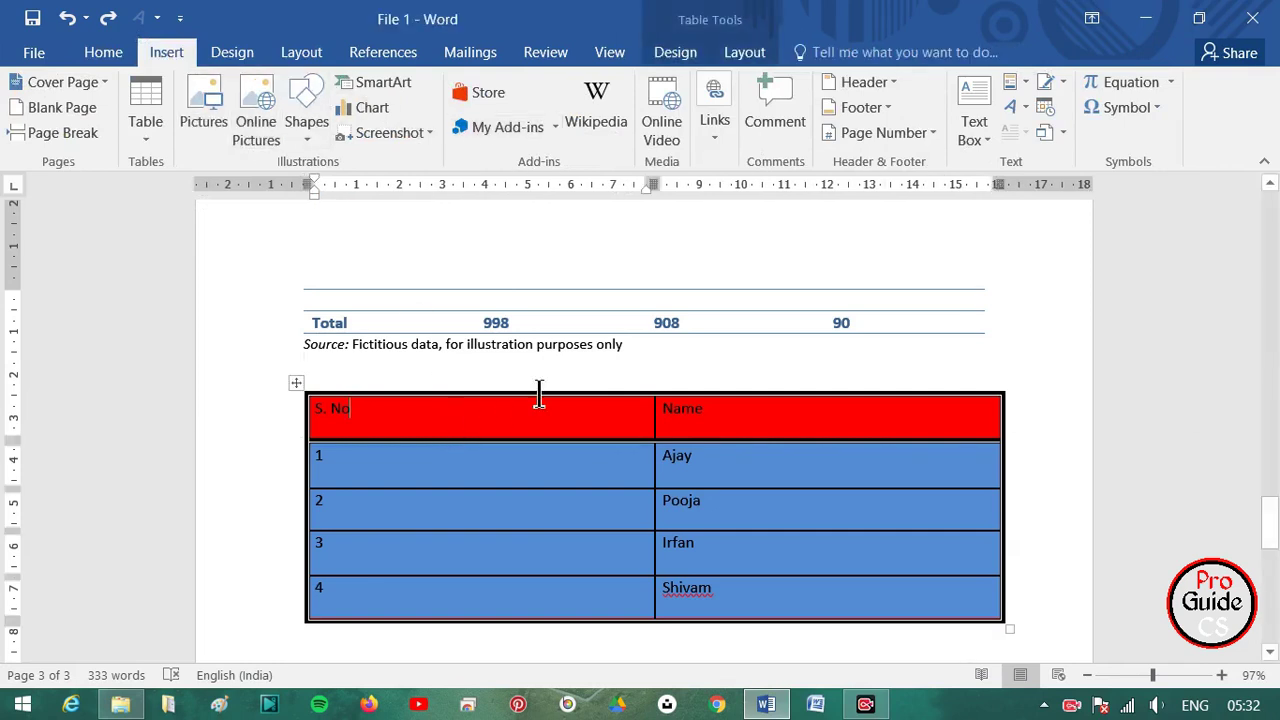
{"action": "left_click", "coordinate": [684, 55]}
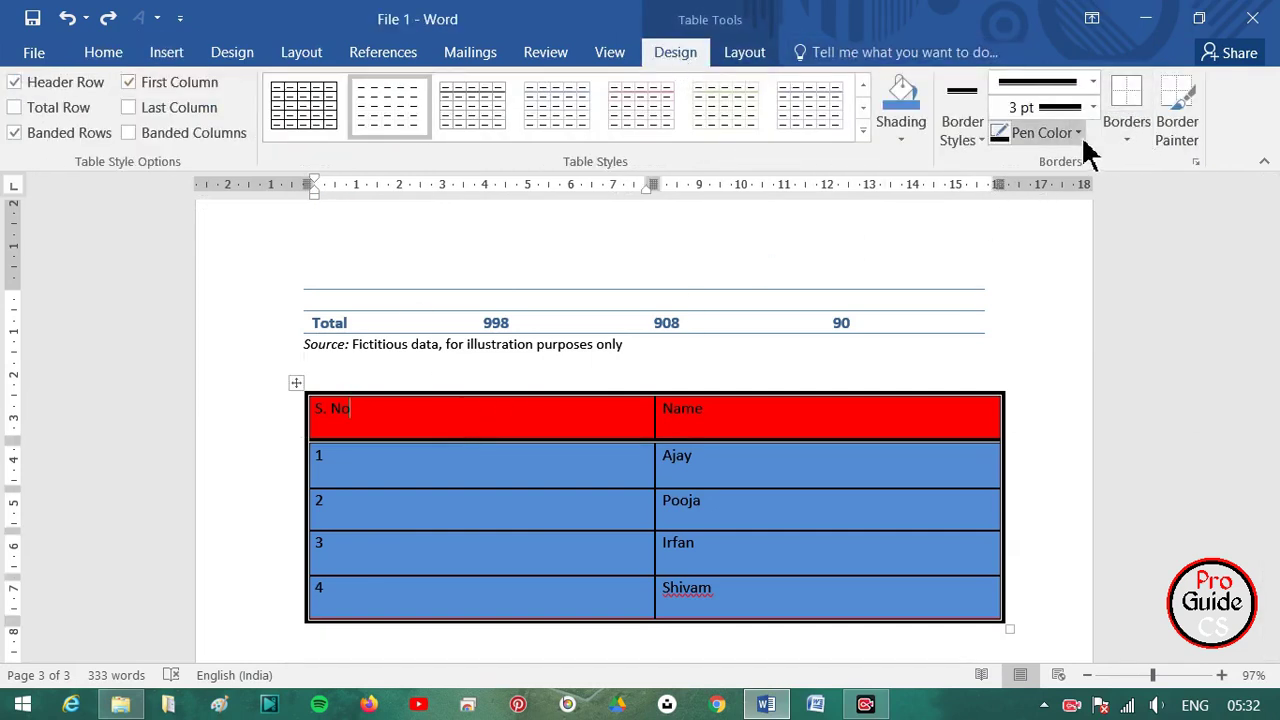
{"action": "left_click", "coordinate": [978, 126]}
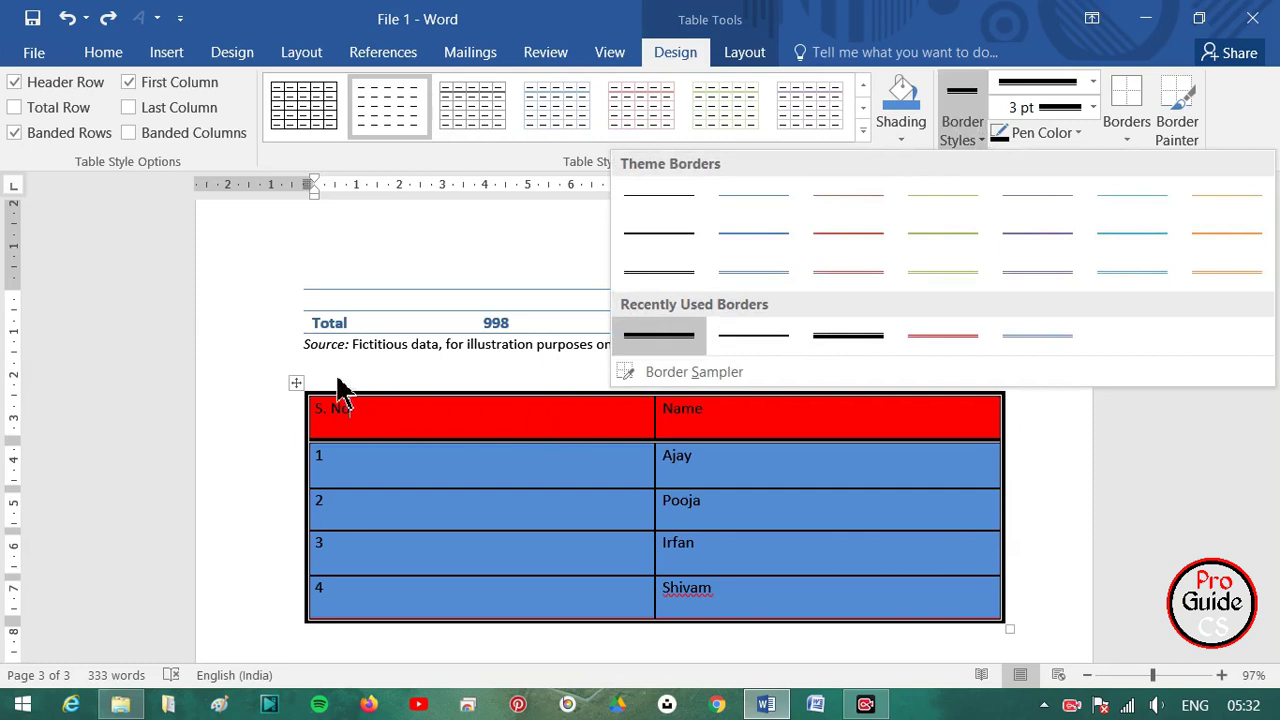
{"action": "left_click", "coordinate": [366, 352]}
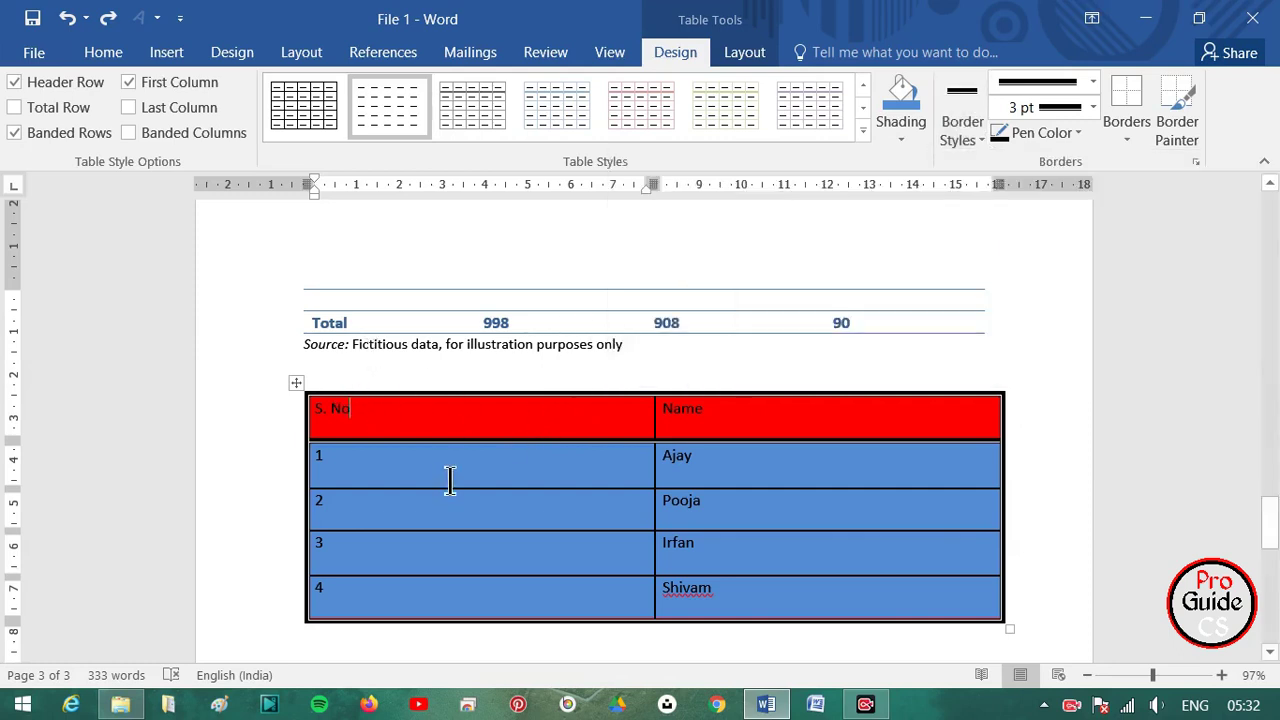
{"action": "left_click", "coordinate": [966, 145]}
{"action": "left_click", "coordinate": [661, 251]}
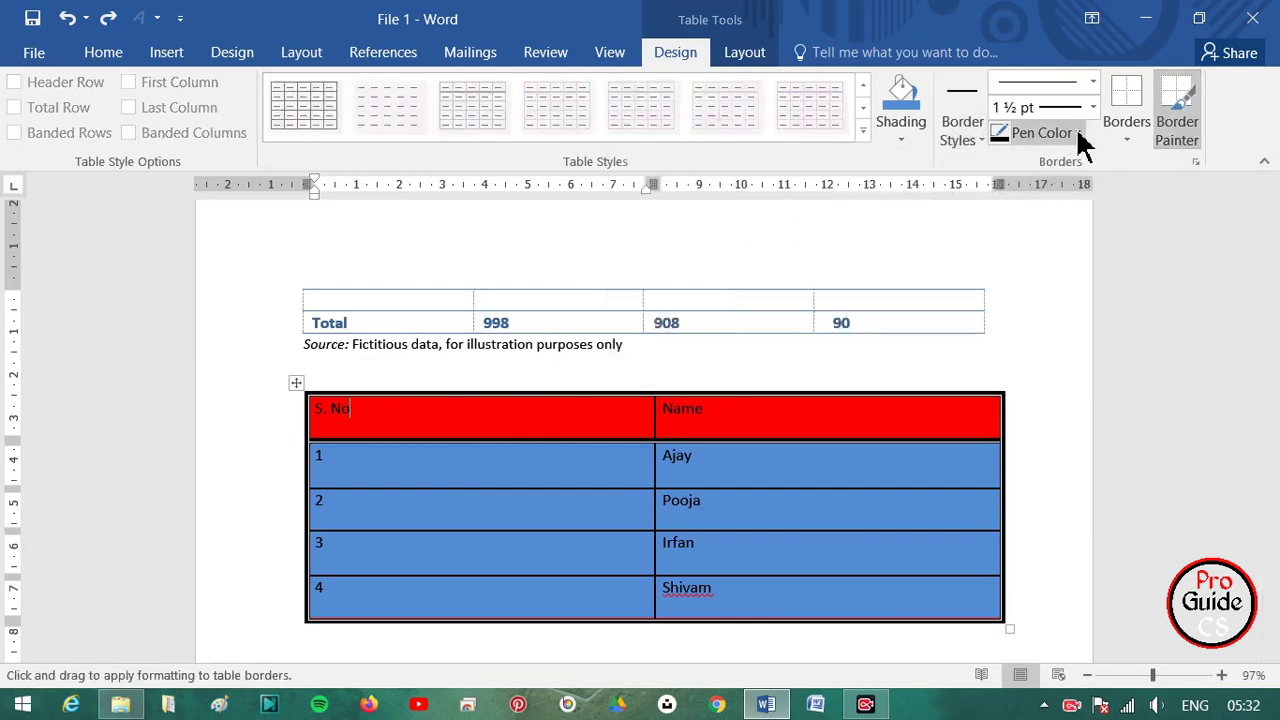
{"action": "left_click", "coordinate": [757, 333]}
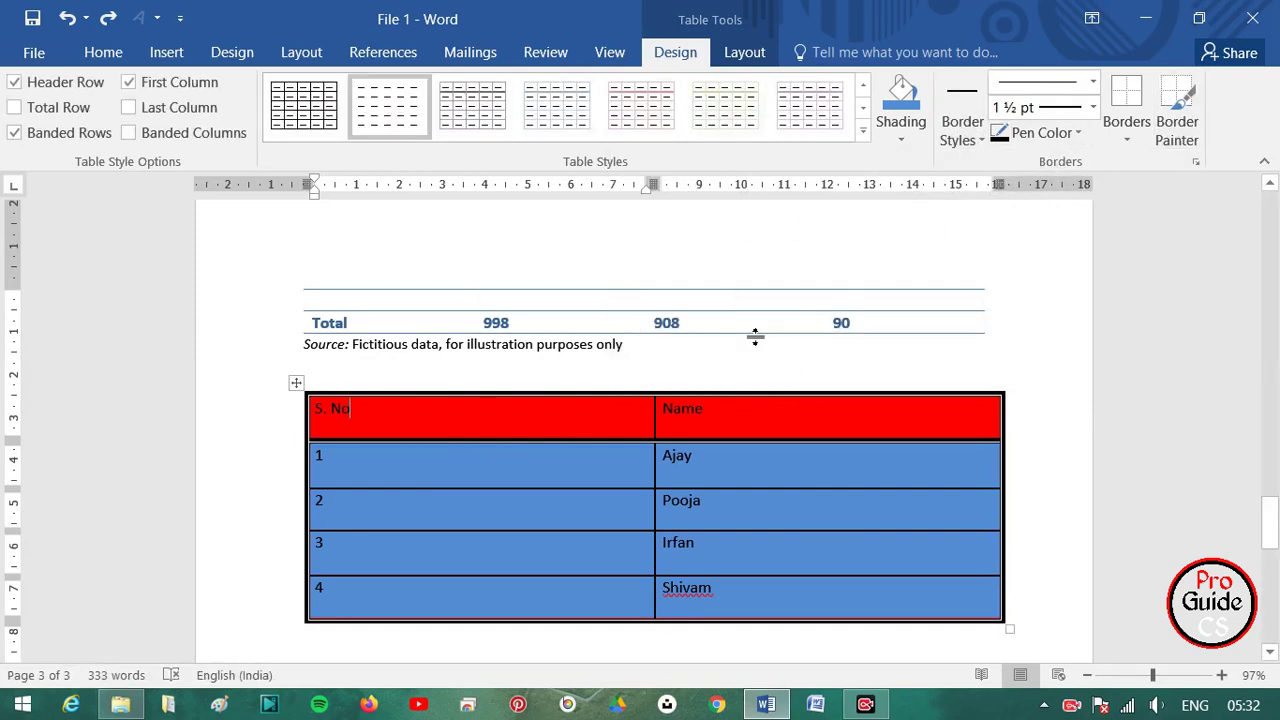
{"action": "scroll", "coordinate": [590, 424], "scroll_direction": "up", "scroll_amount": 2}
{"action": "scroll", "coordinate": [760, 400], "scroll_direction": "up", "scroll_amount": 3}
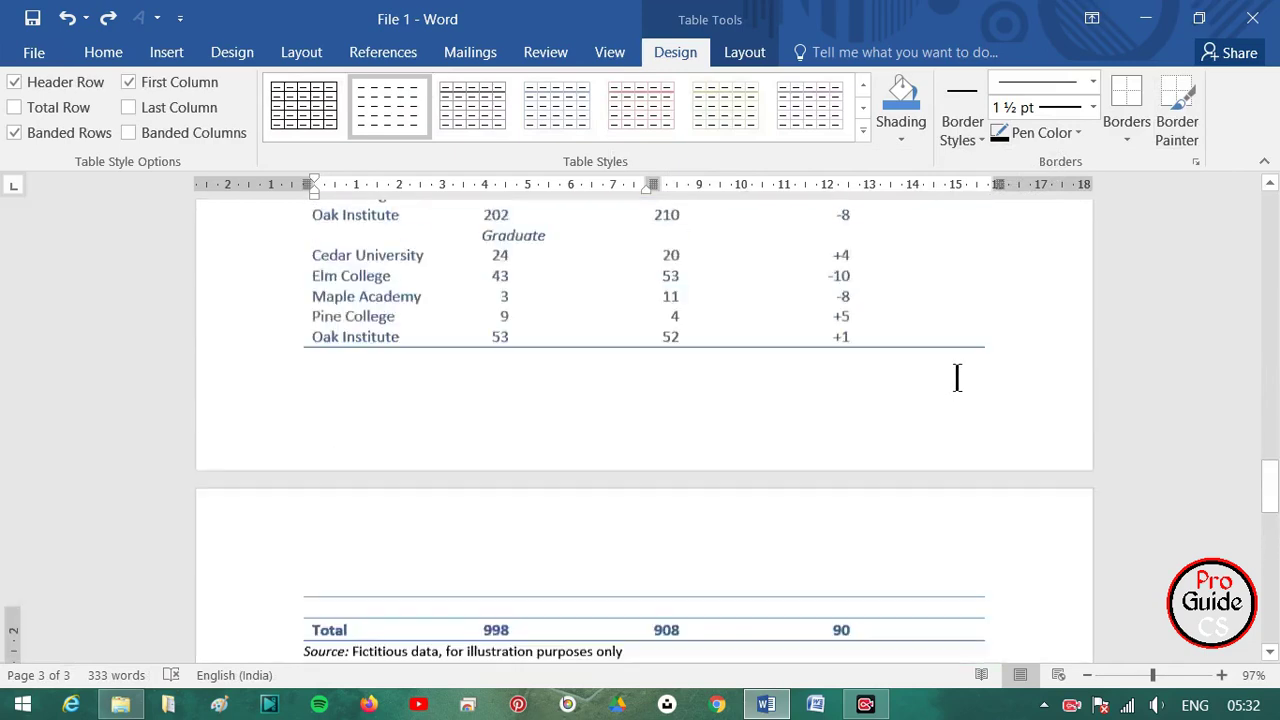
{"action": "scroll", "coordinate": [790, 400], "scroll_direction": "up", "scroll_amount": 5}
{"action": "scroll", "coordinate": [580, 420], "scroll_direction": "up", "scroll_amount": 3}
{"action": "scroll", "coordinate": [522, 403], "scroll_direction": "up", "scroll_amount": 2}
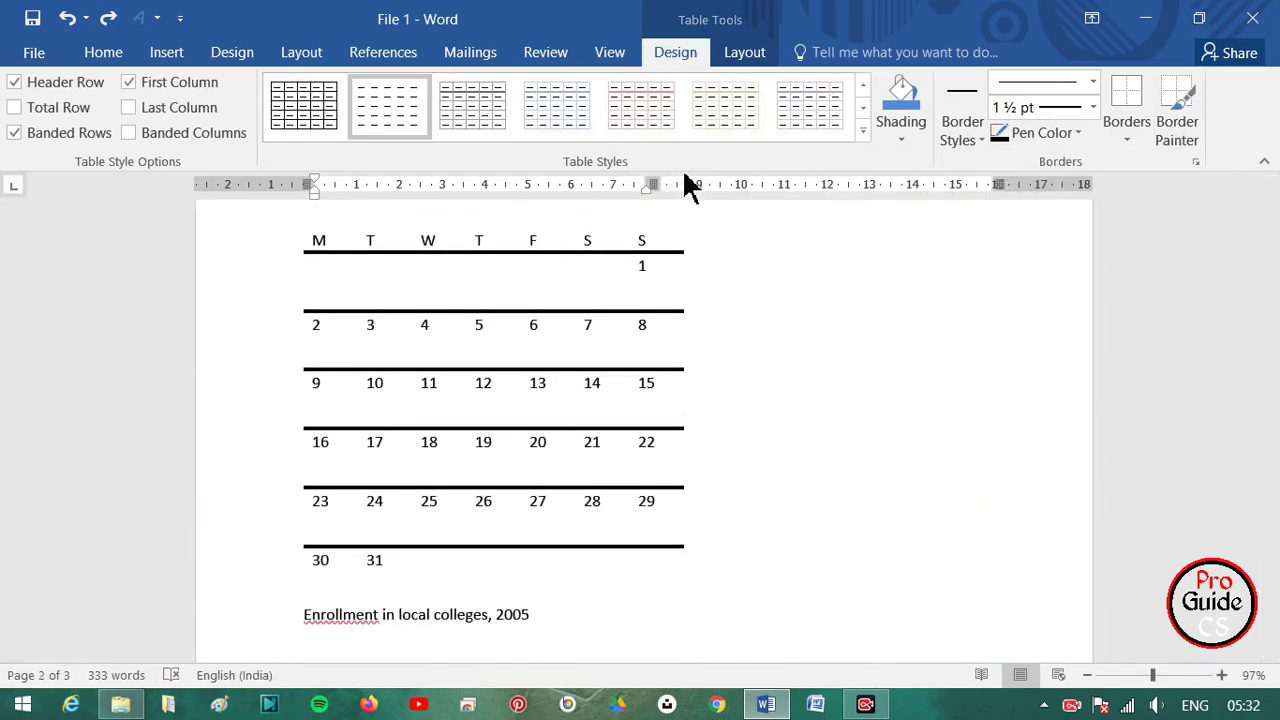
{"action": "left_click", "coordinate": [740, 54]}
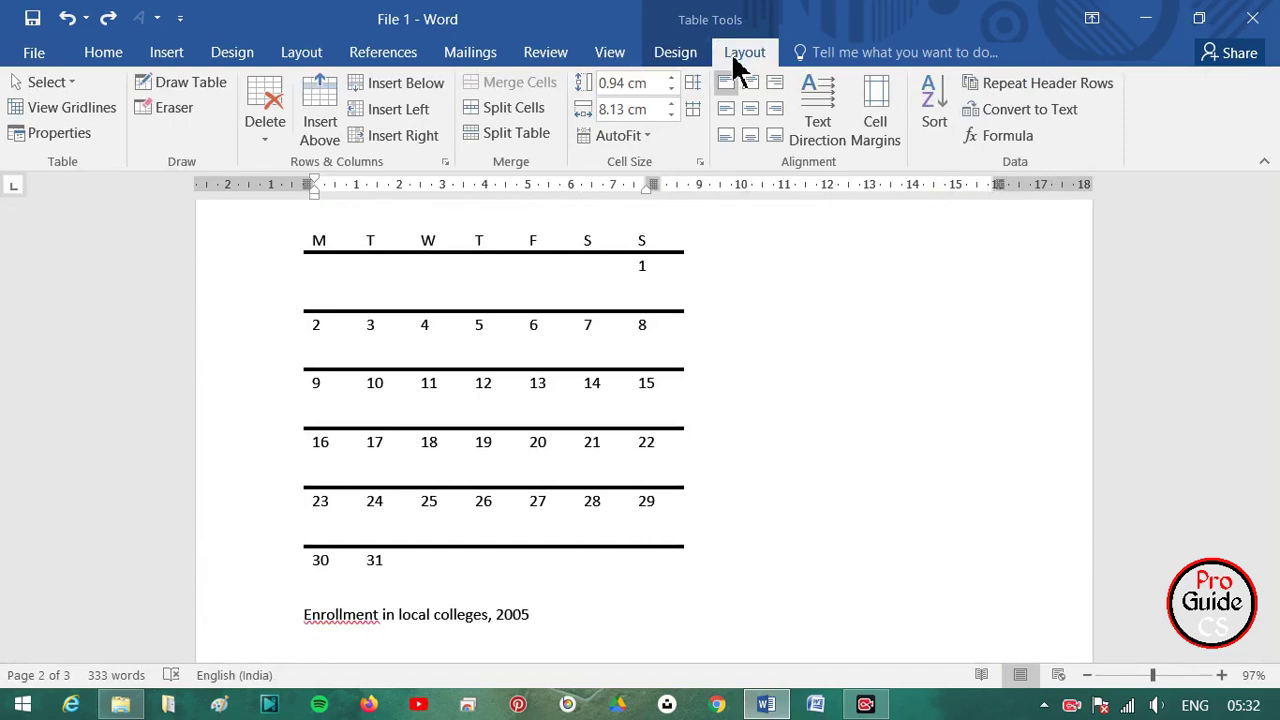
{"action": "left_click", "coordinate": [662, 55]}
{"action": "scroll", "coordinate": [581, 390], "scroll_direction": "down", "scroll_amount": 5}
{"action": "scroll", "coordinate": [577, 391], "scroll_direction": "down", "scroll_amount": 4}
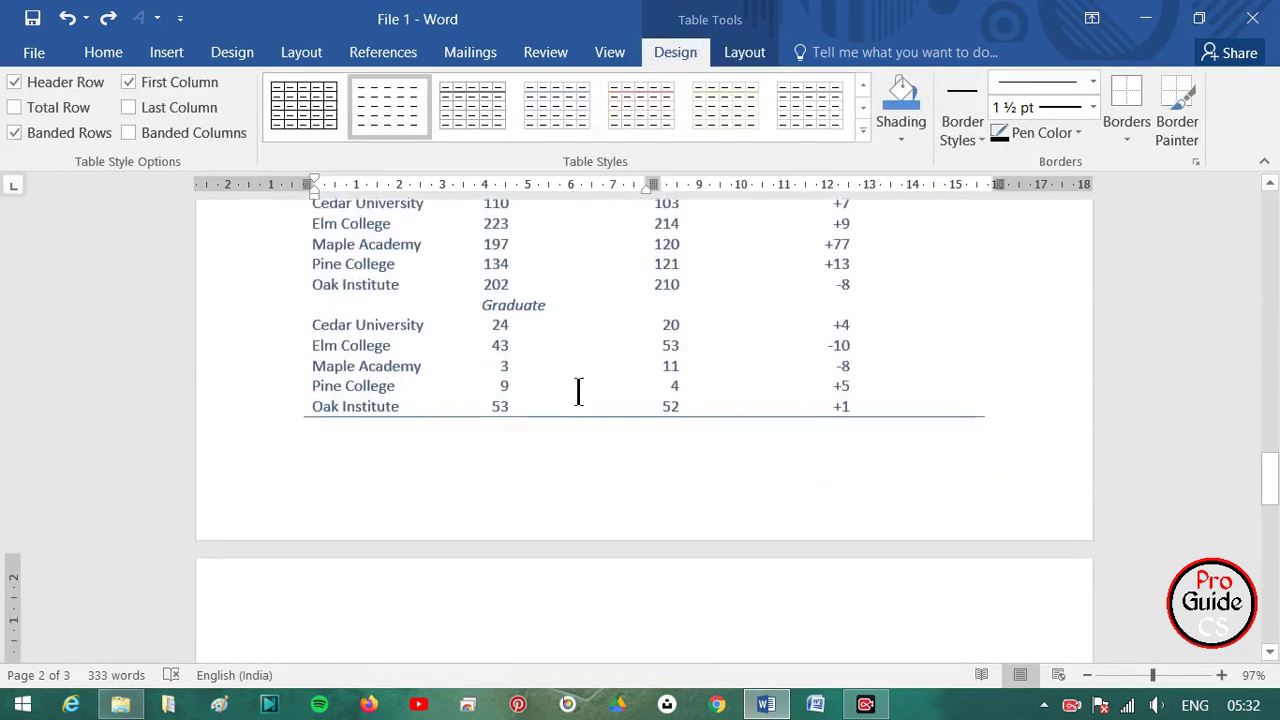
{"action": "scroll", "coordinate": [577, 391], "scroll_direction": "down", "scroll_amount": 4}
{"action": "scroll", "coordinate": [414, 351], "scroll_direction": "down", "scroll_amount": 3}
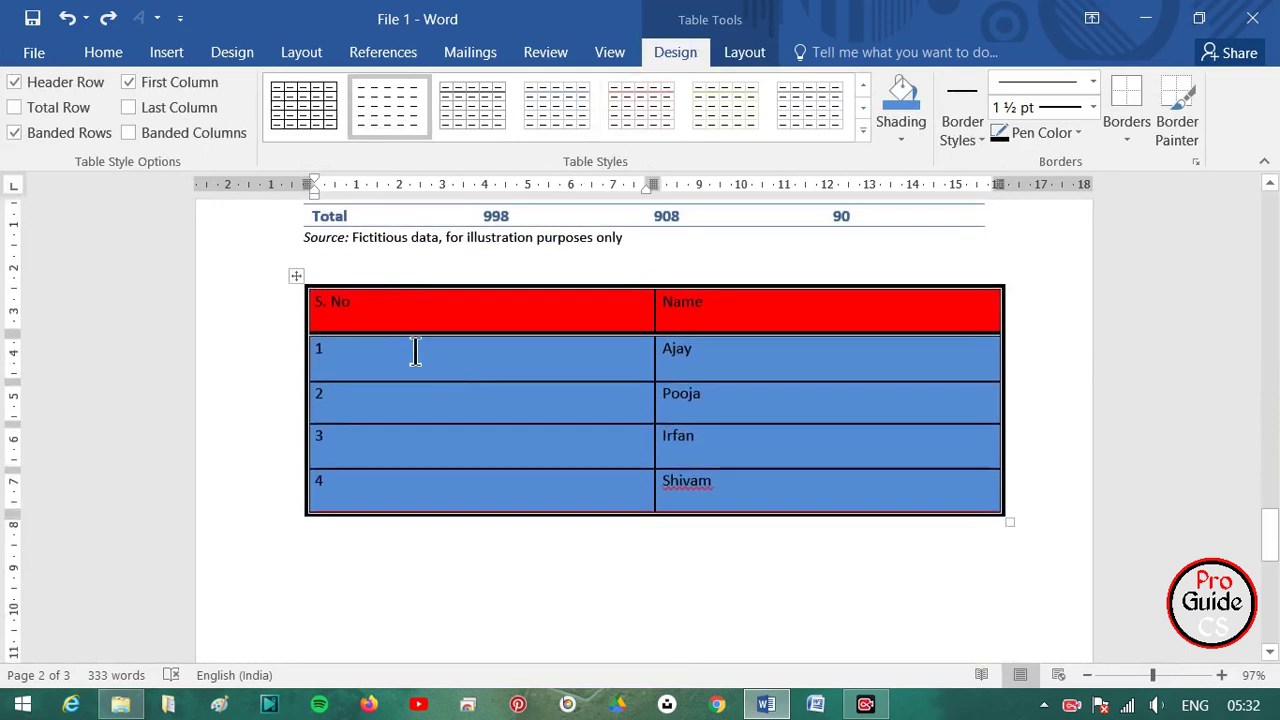
- Select the whole table, set its text to Times New Roman, grow it to 16 pt, and try Center
{"action": "left_click", "coordinate": [296, 276]}
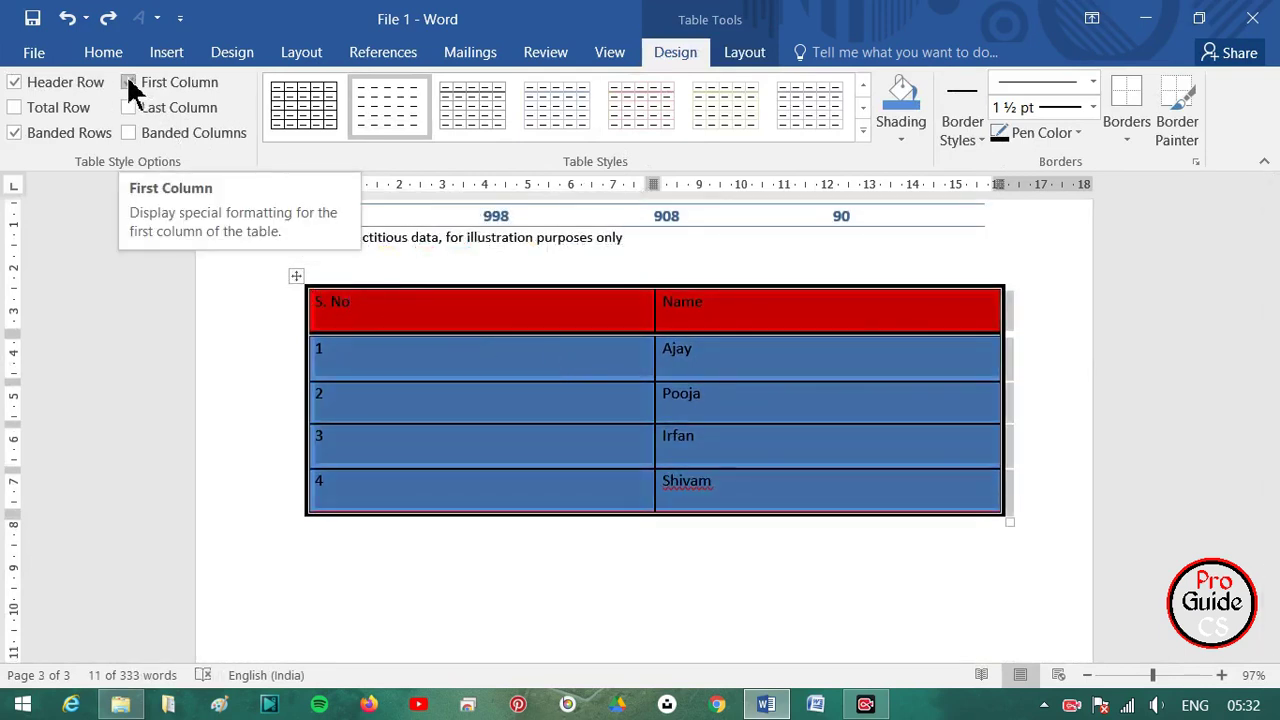
{"action": "left_click", "coordinate": [100, 62]}
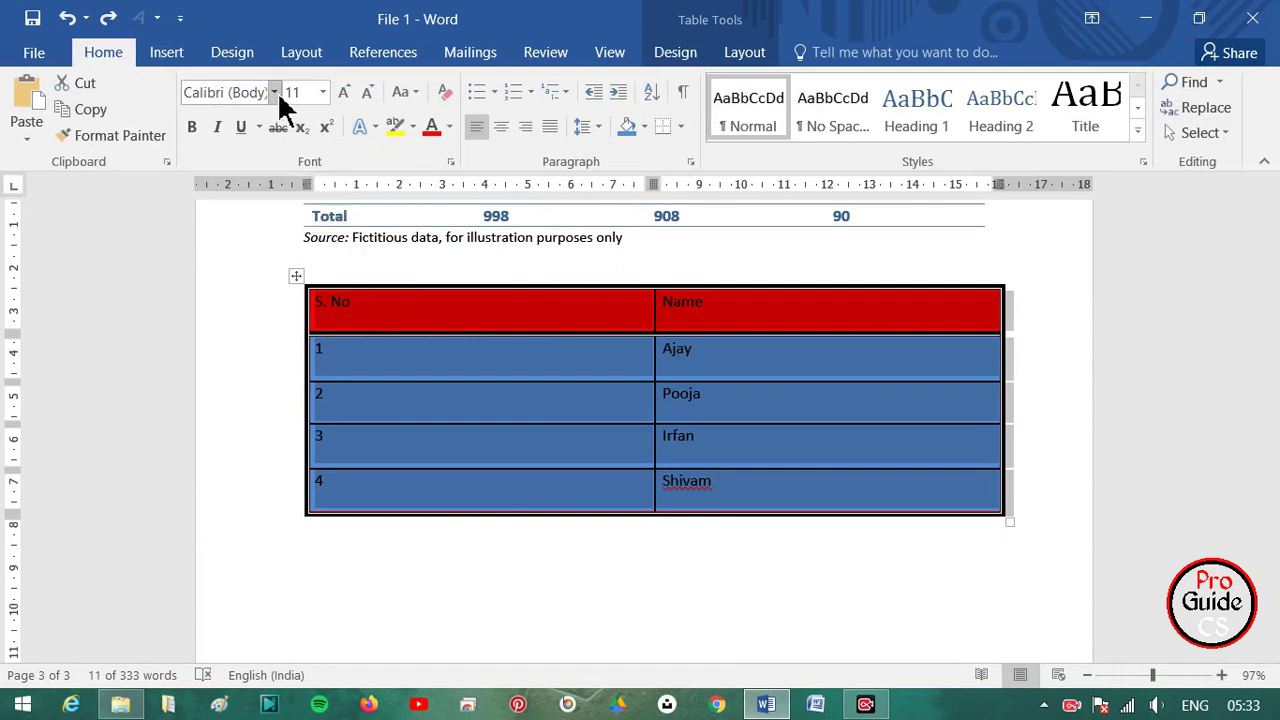
{"action": "left_click", "coordinate": [274, 93]}
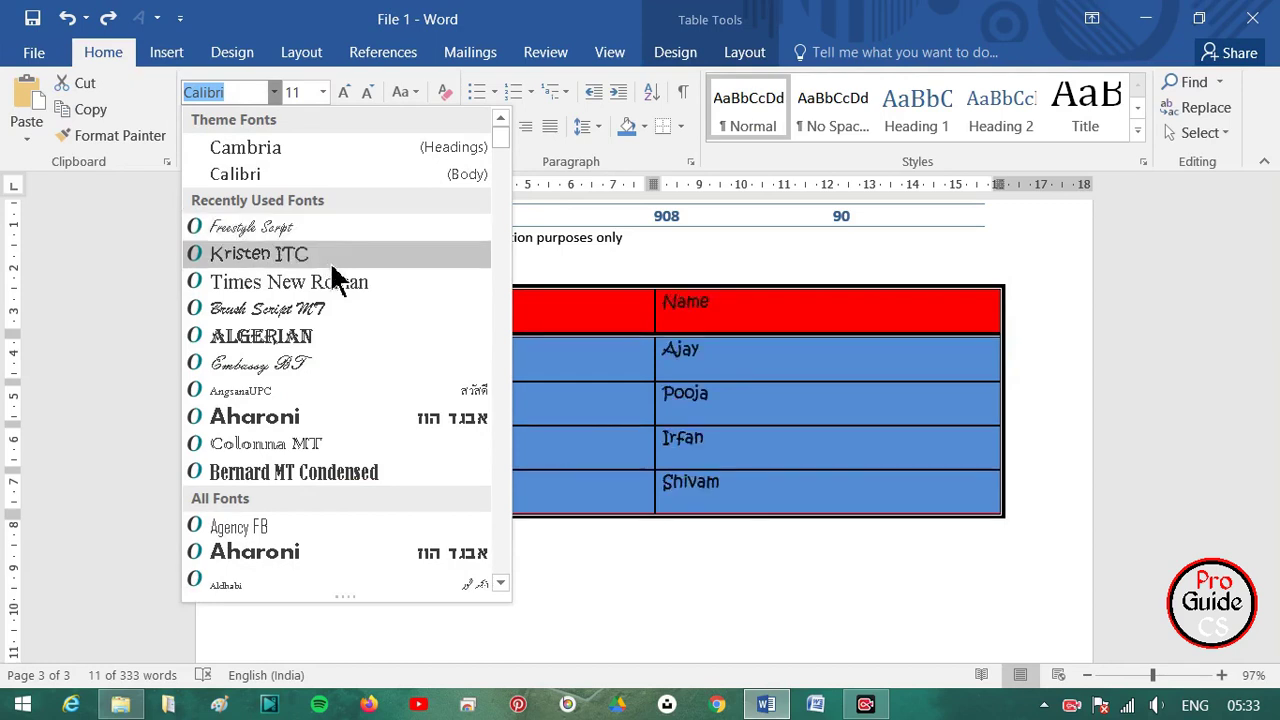
{"action": "left_click", "coordinate": [336, 280]}
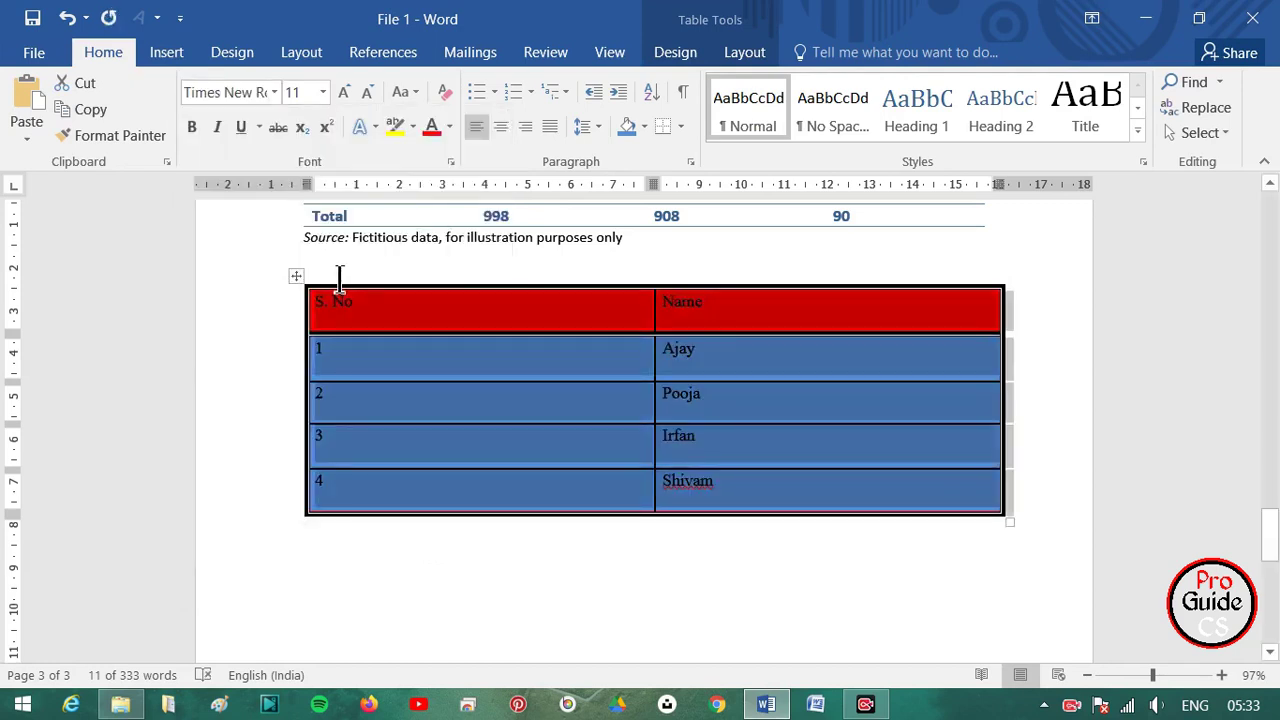
{"action": "left_click", "coordinate": [346, 92]}
{"action": "left_click", "coordinate": [348, 92]}
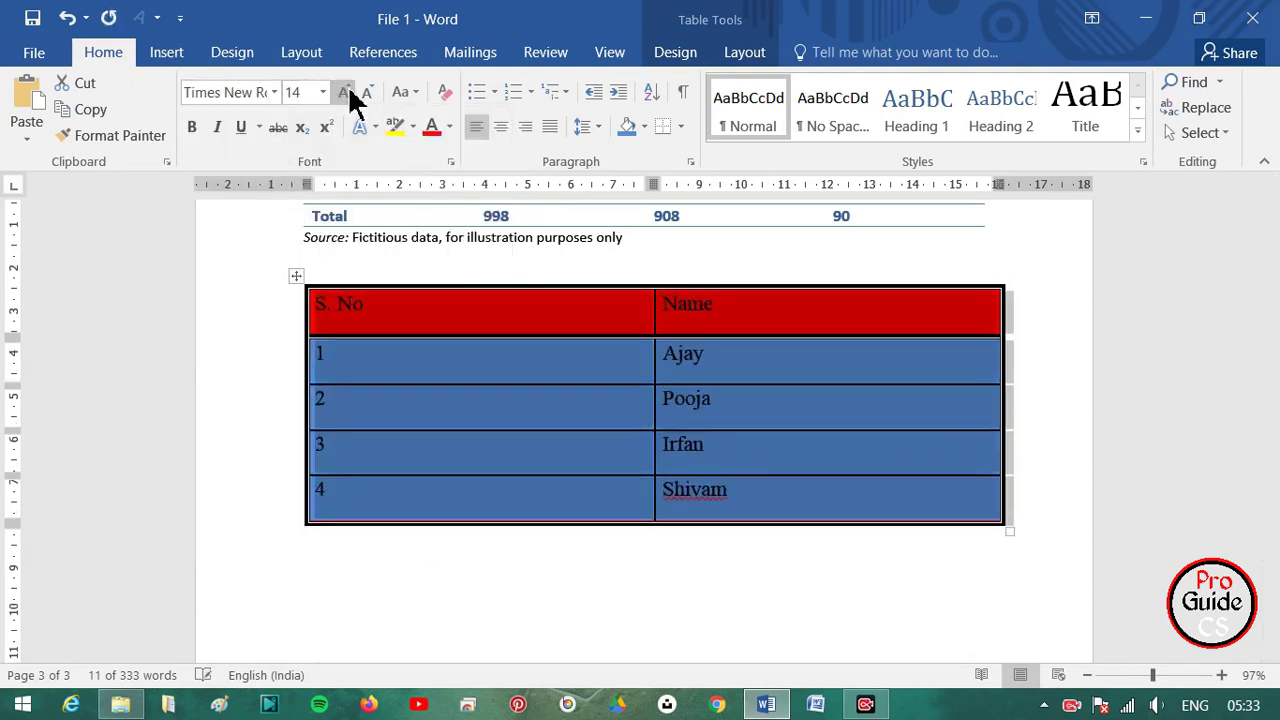
{"action": "left_click", "coordinate": [346, 92]}
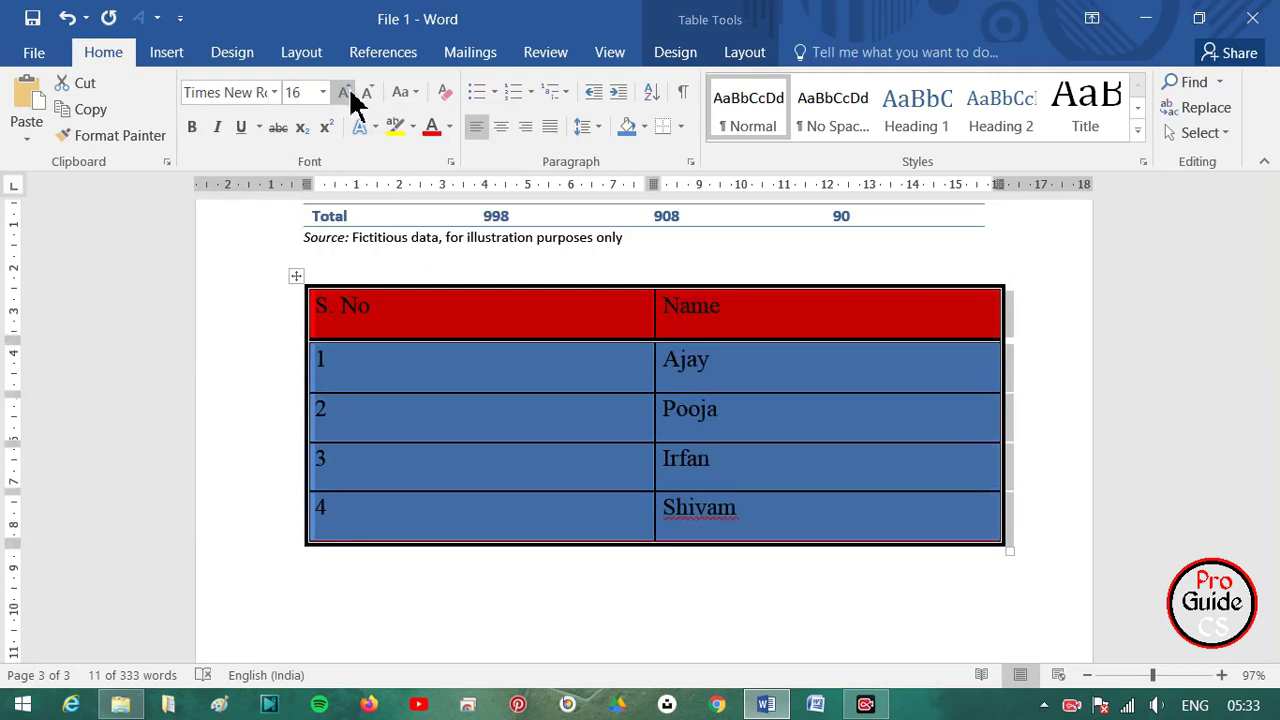
{"action": "left_click", "coordinate": [501, 128]}
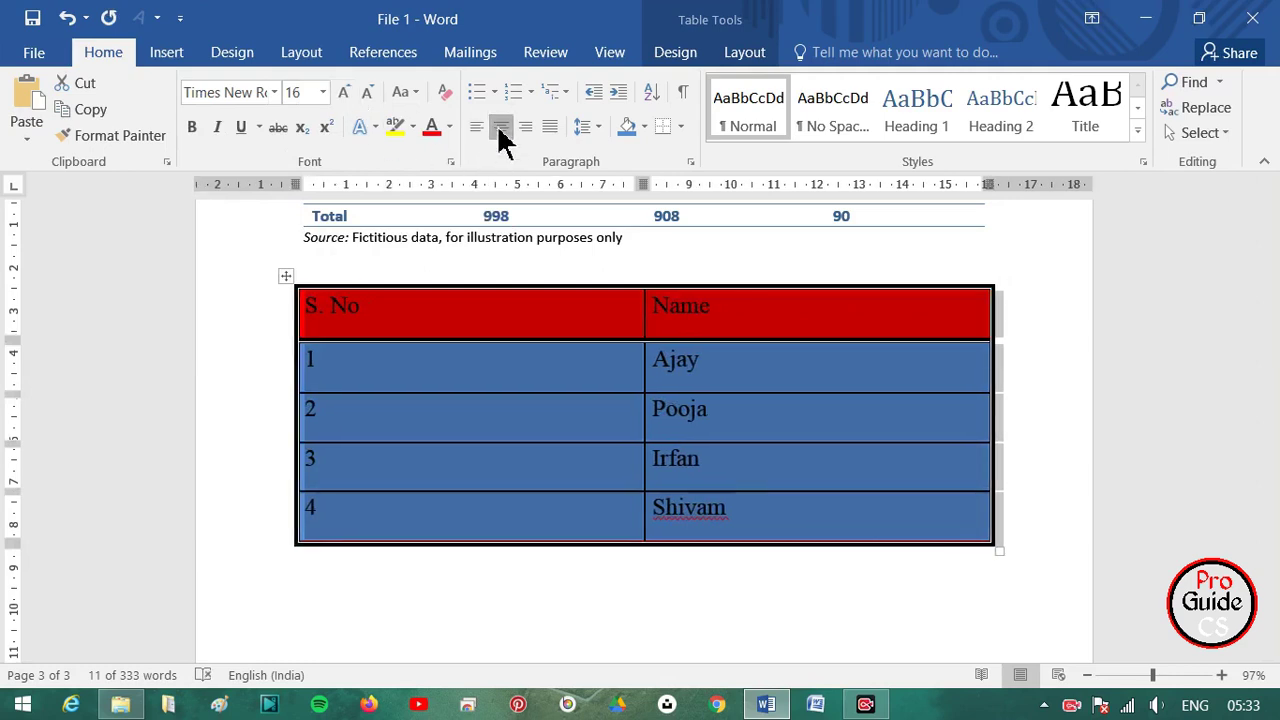
- Try centring the S. No header text, revert it to left alignment, then show Table Design
{"action": "left_click", "coordinate": [502, 136]}
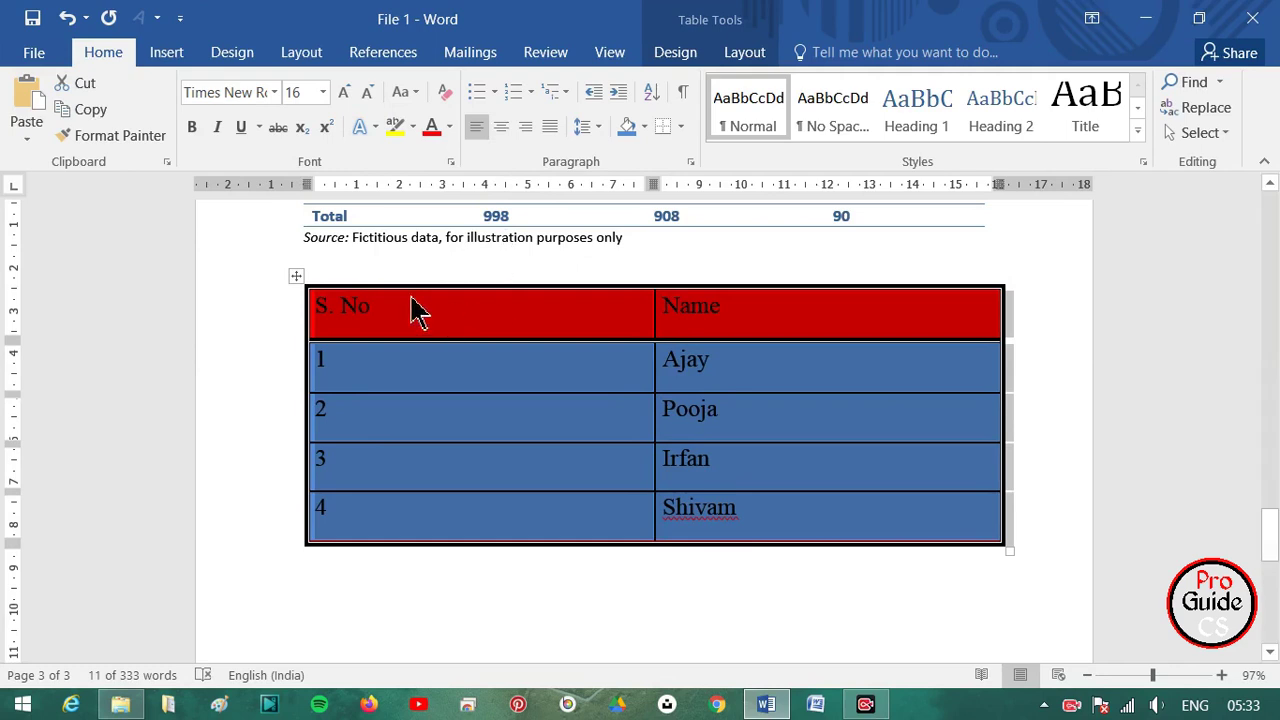
{"action": "left_click_drag", "start_coordinate": [400, 309], "coordinate": [283, 298]}
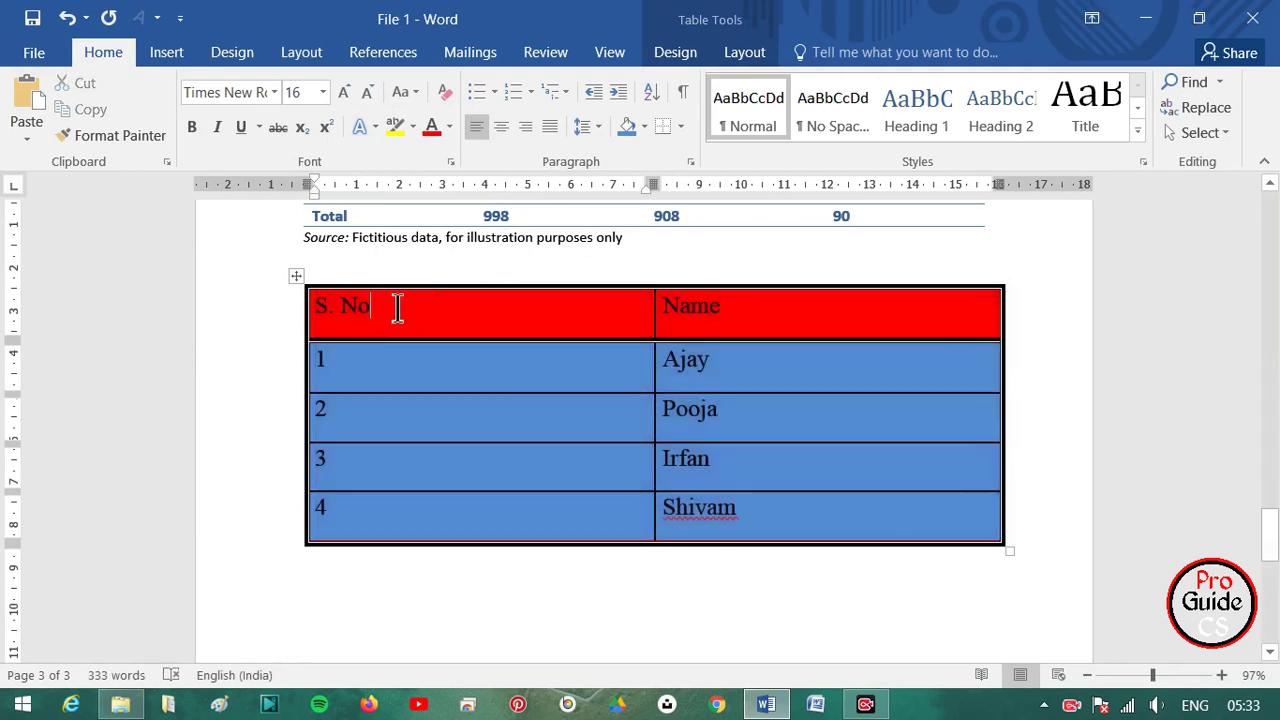
{"action": "left_click", "coordinate": [498, 128]}
{"action": "left_click", "coordinate": [477, 128]}
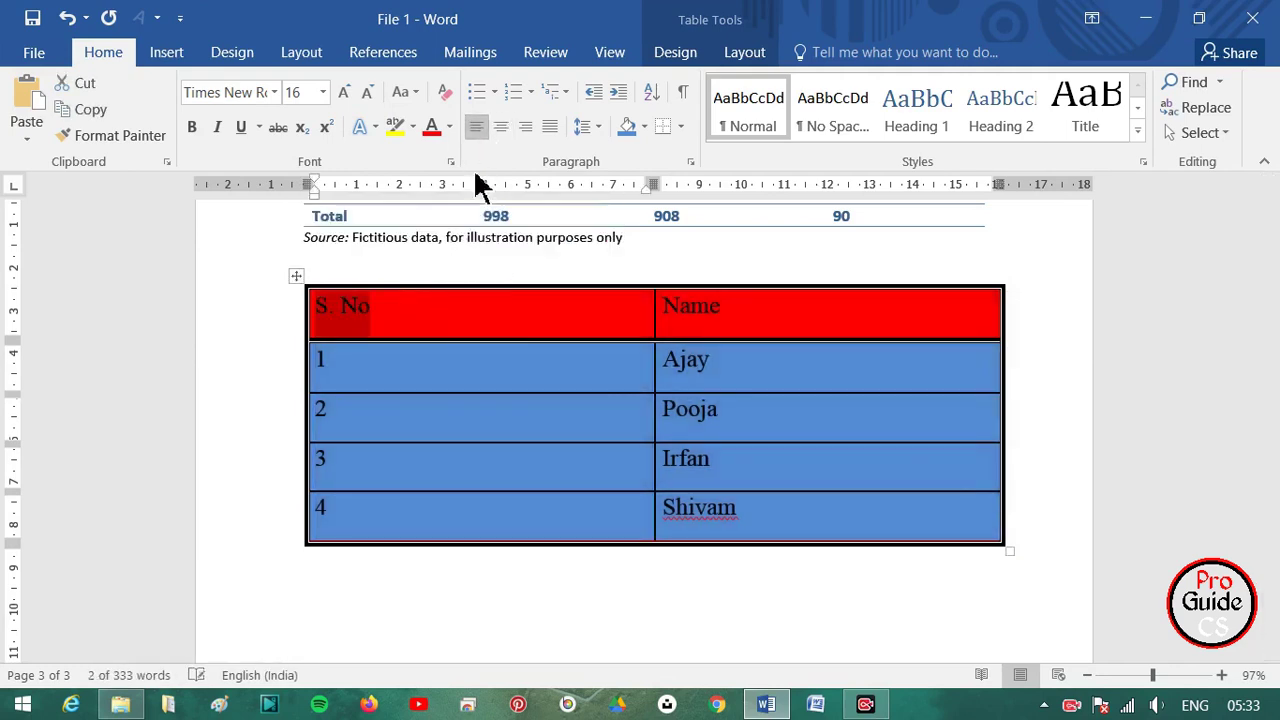
{"action": "left_click", "coordinate": [401, 307]}
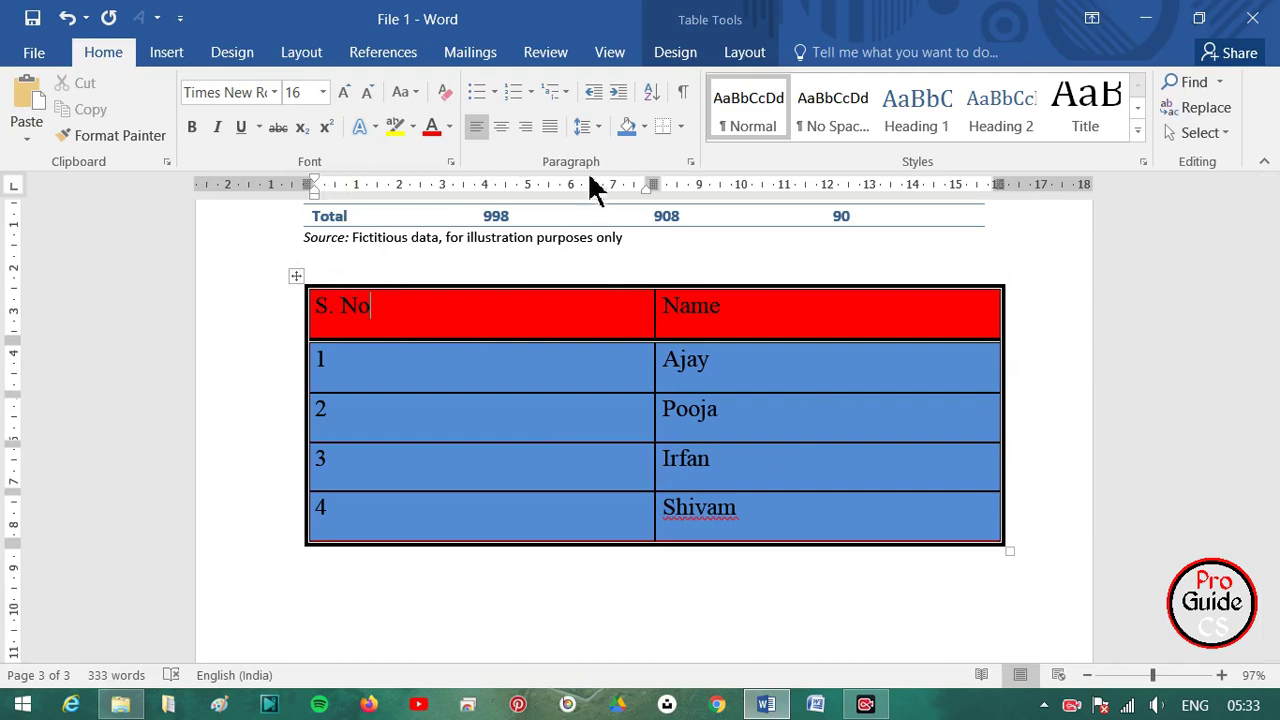
{"action": "left_click", "coordinate": [690, 50]}
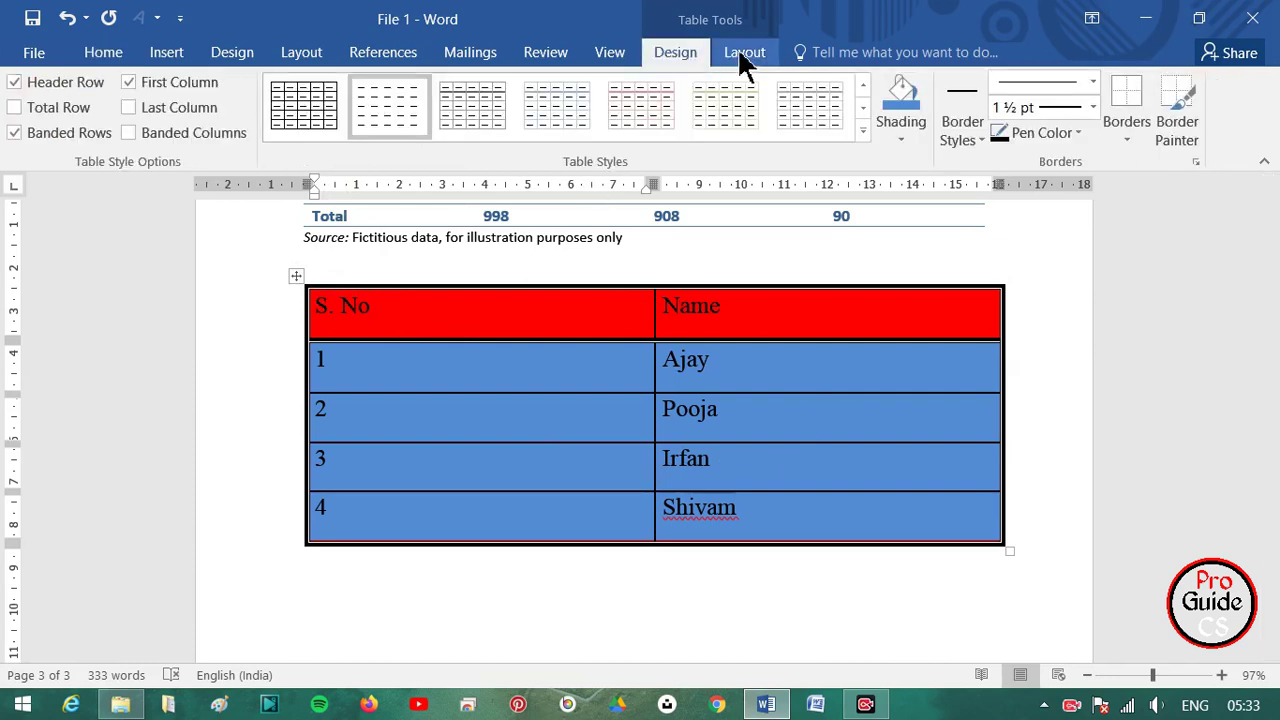
- Select just the S. No header cell with Layout > Select > Select Cell
{"action": "left_click", "coordinate": [743, 55]}
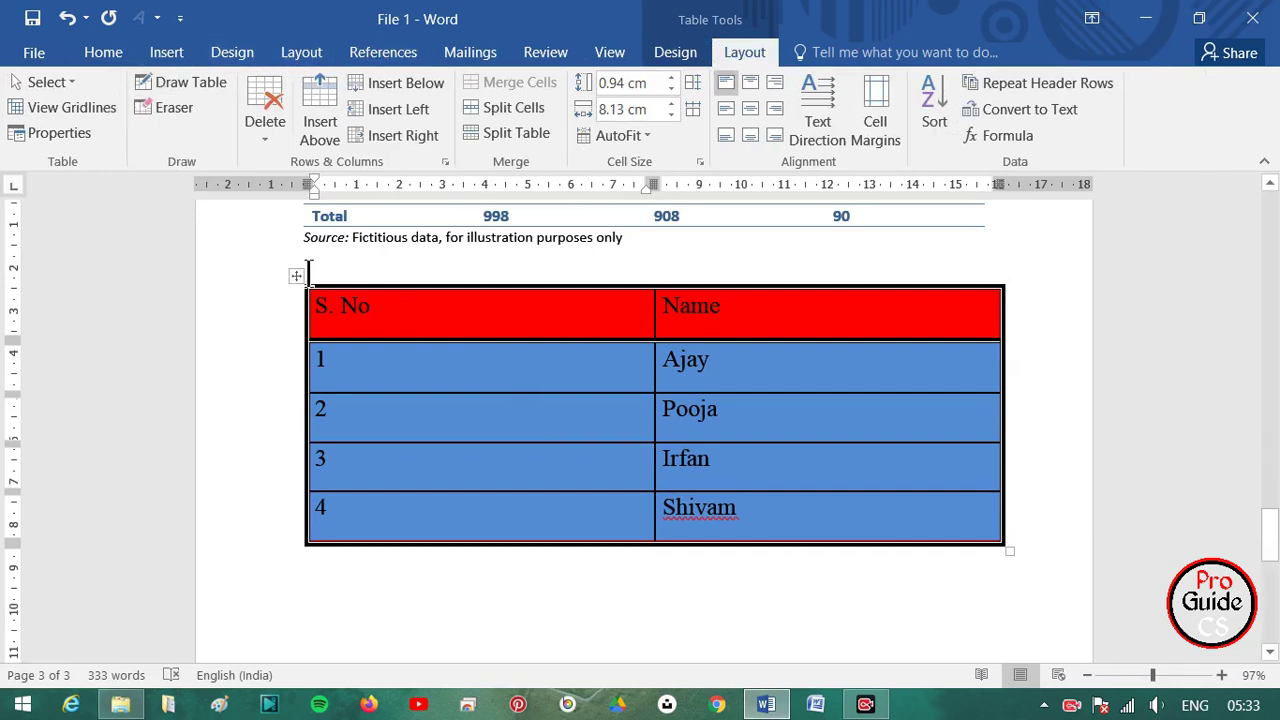
{"action": "left_click_drag", "start_coordinate": [423, 311], "coordinate": [297, 304]}
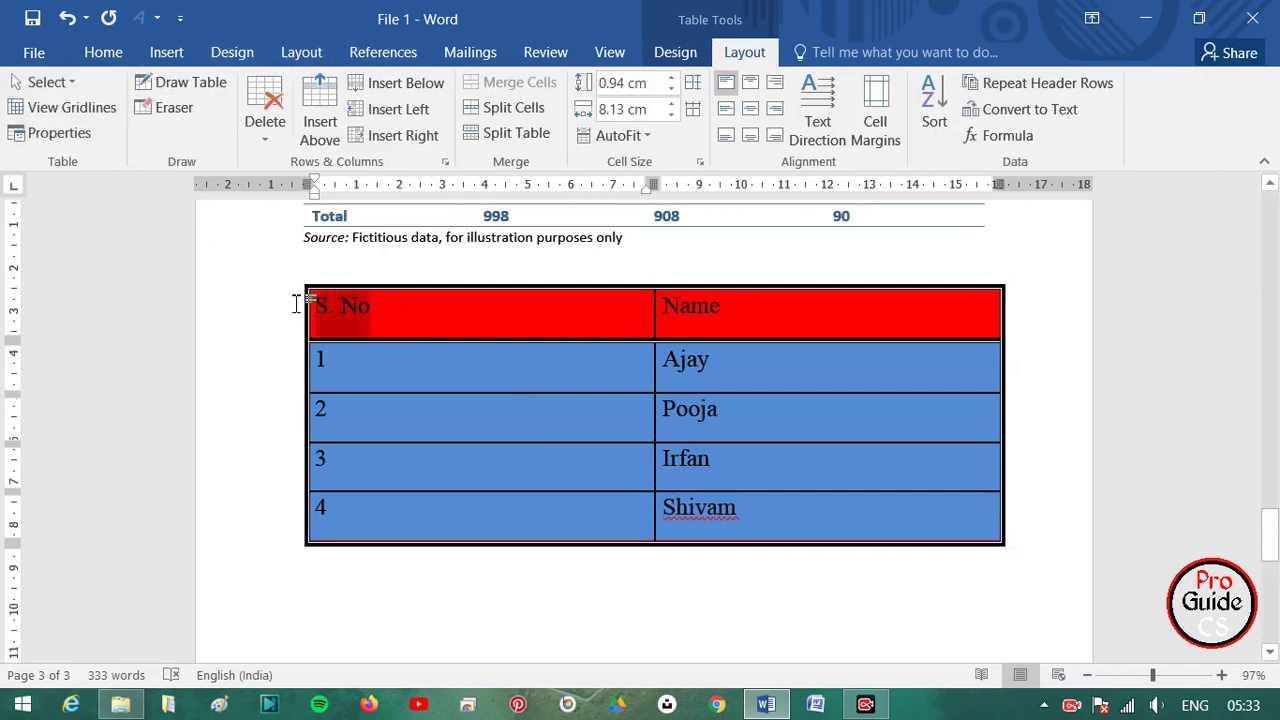
{"action": "mouse_move", "coordinate": [503, 323]}
{"action": "left_mouse_down"}
{"action": "mouse_move", "coordinate": [806, 495]}
{"action": "mouse_move", "coordinate": [751, 360]}
{"action": "left_mouse_up"}
{"action": "left_click", "coordinate": [466, 320]}
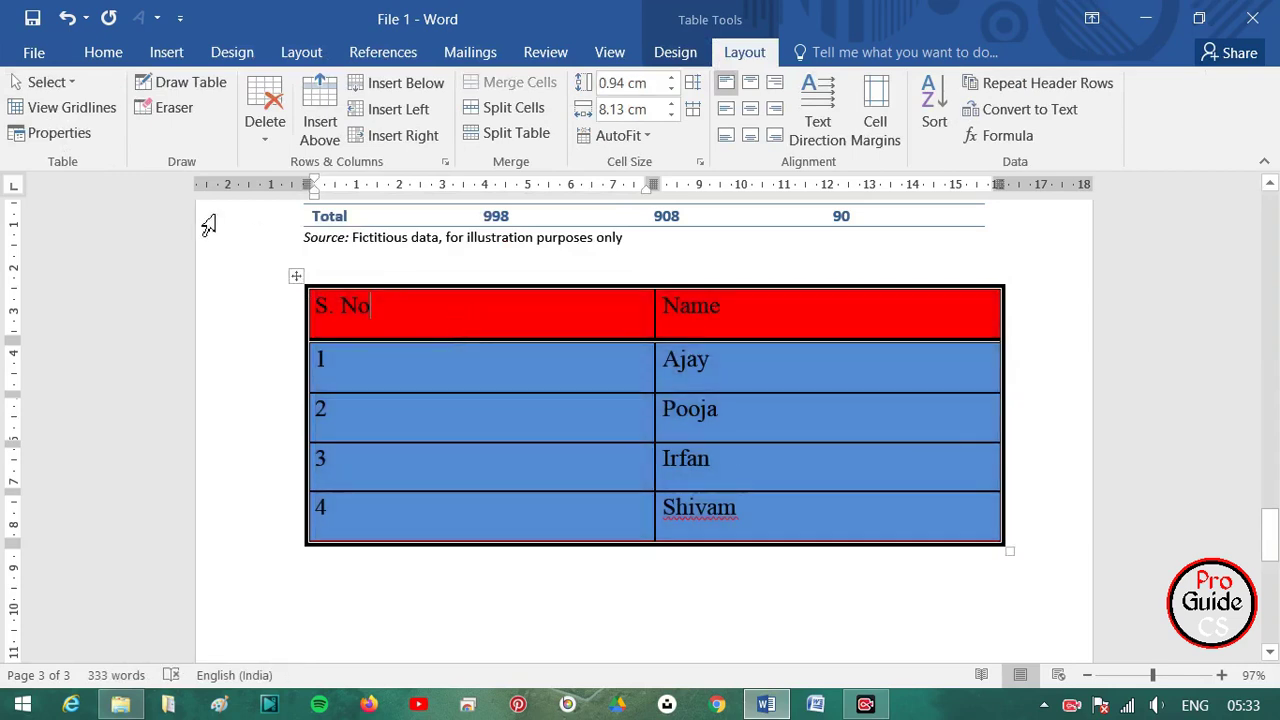
{"action": "left_click", "coordinate": [72, 84]}
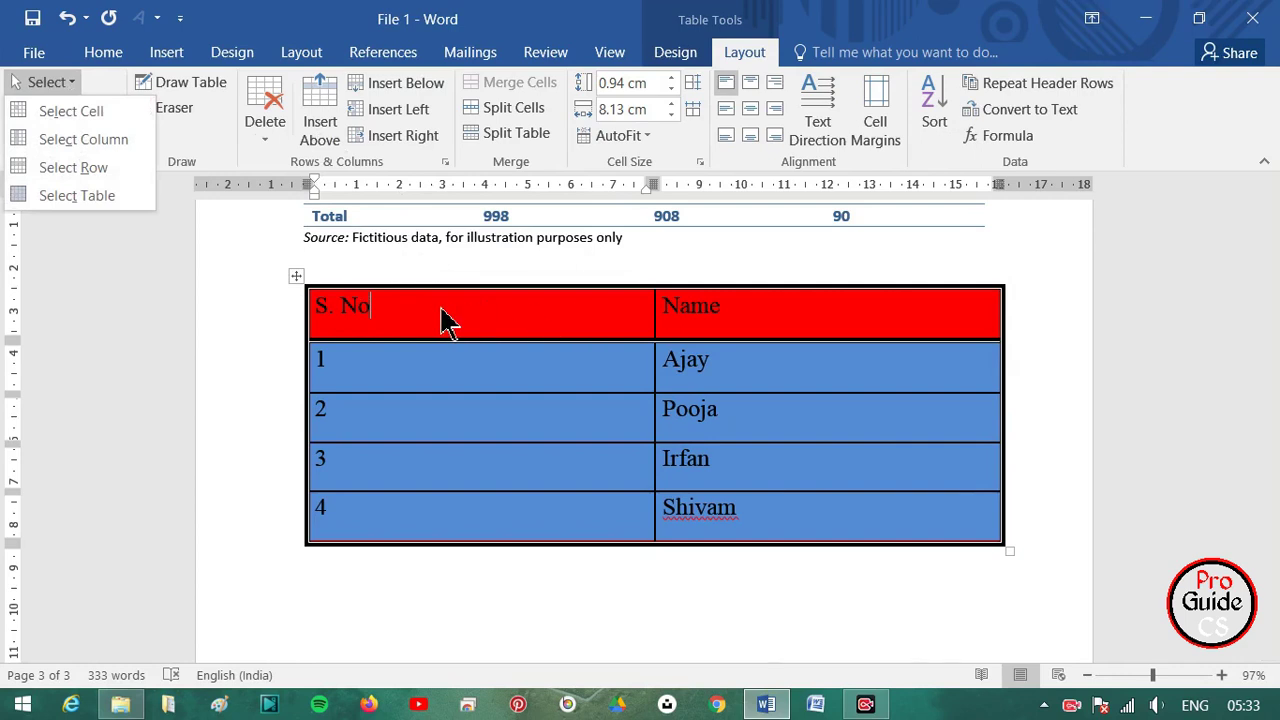
{"action": "left_click", "coordinate": [94, 112]}
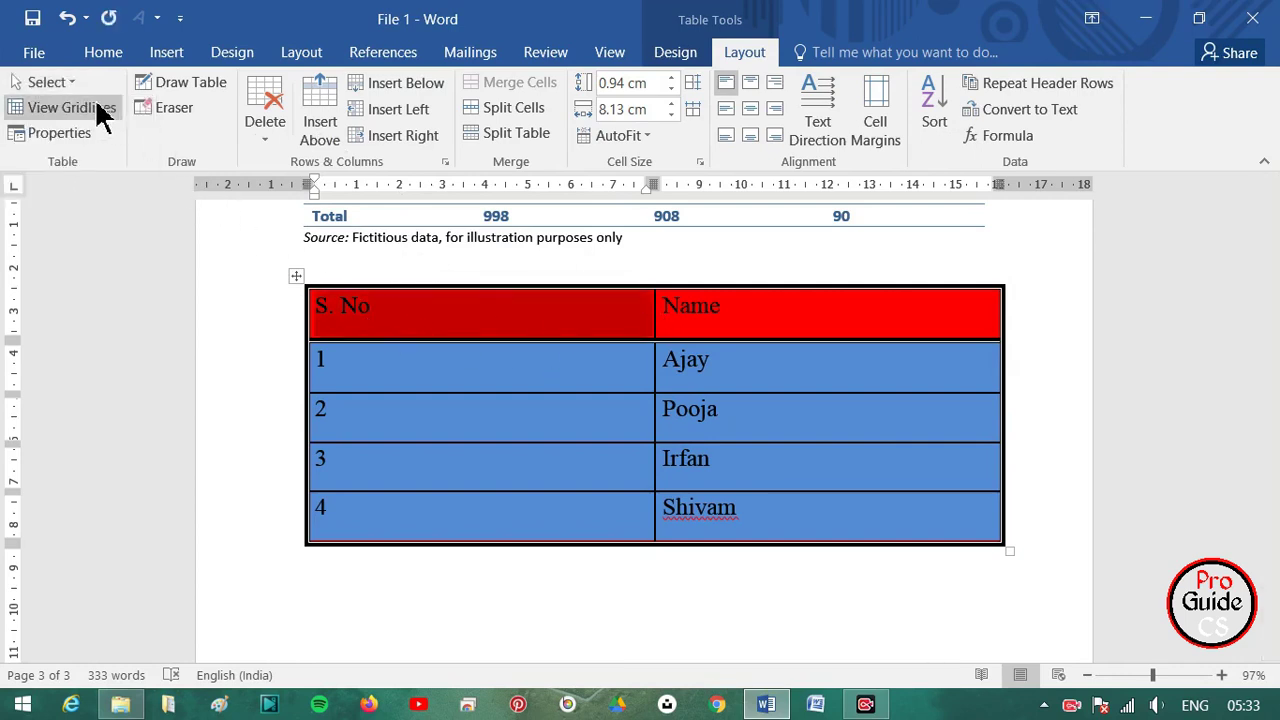
{"action": "left_click", "coordinate": [55, 82]}
{"action": "left_click", "coordinate": [72, 117]}
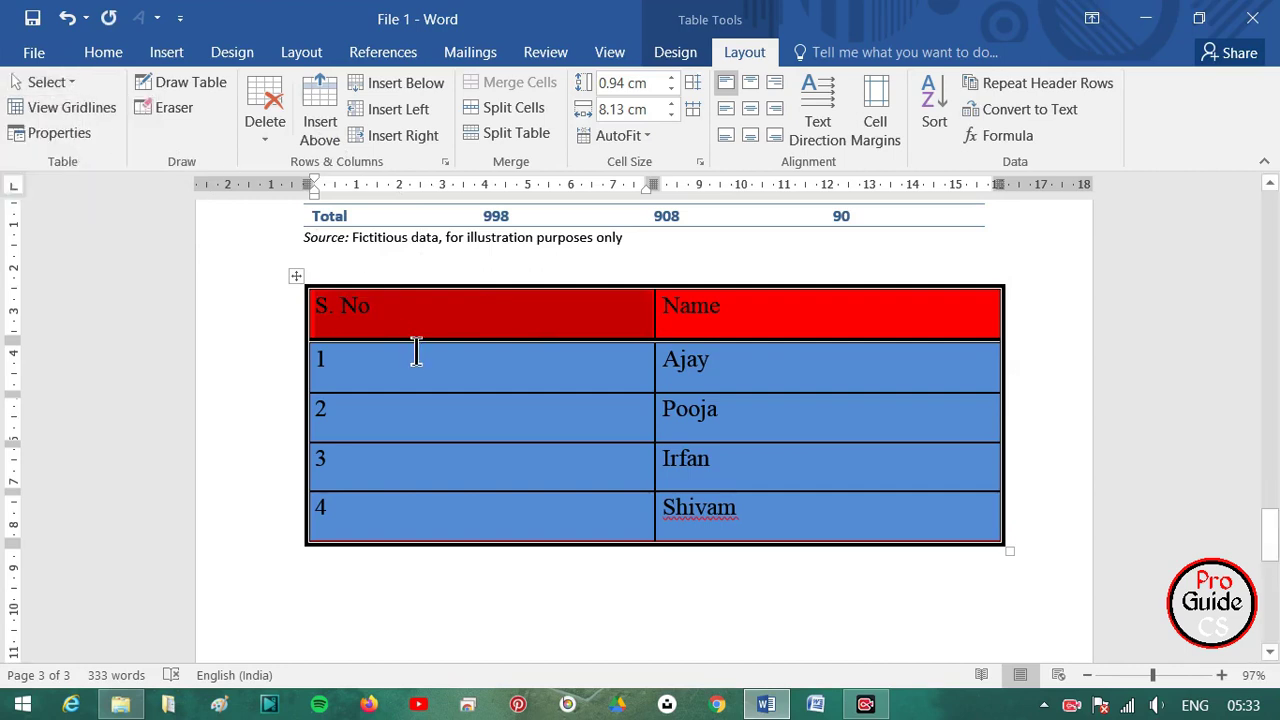
- Select only the Irfan cell the same way, then place the caret in the Shivam cell
{"action": "left_click", "coordinate": [718, 470]}
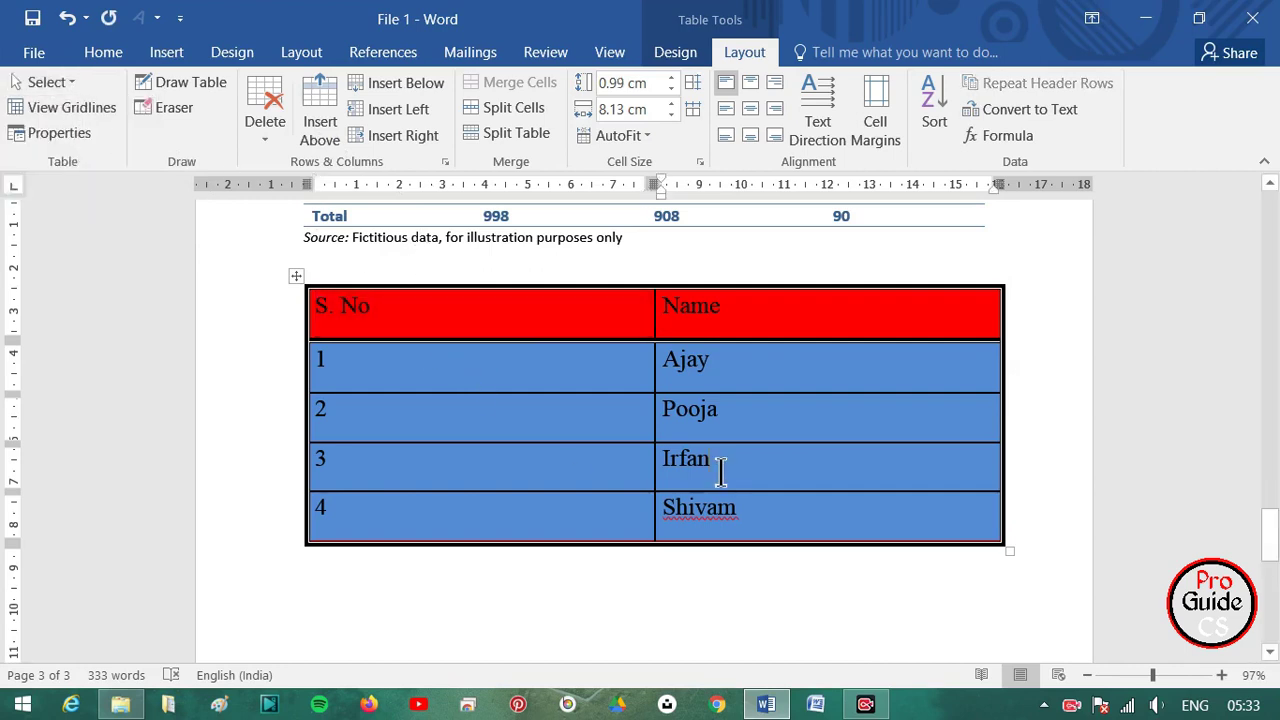
{"action": "left_click_drag", "start_coordinate": [716, 462], "coordinate": [654, 457]}
{"action": "left_click", "coordinate": [725, 468]}
{"action": "left_click", "coordinate": [50, 82]}
{"action": "left_click", "coordinate": [66, 113]}
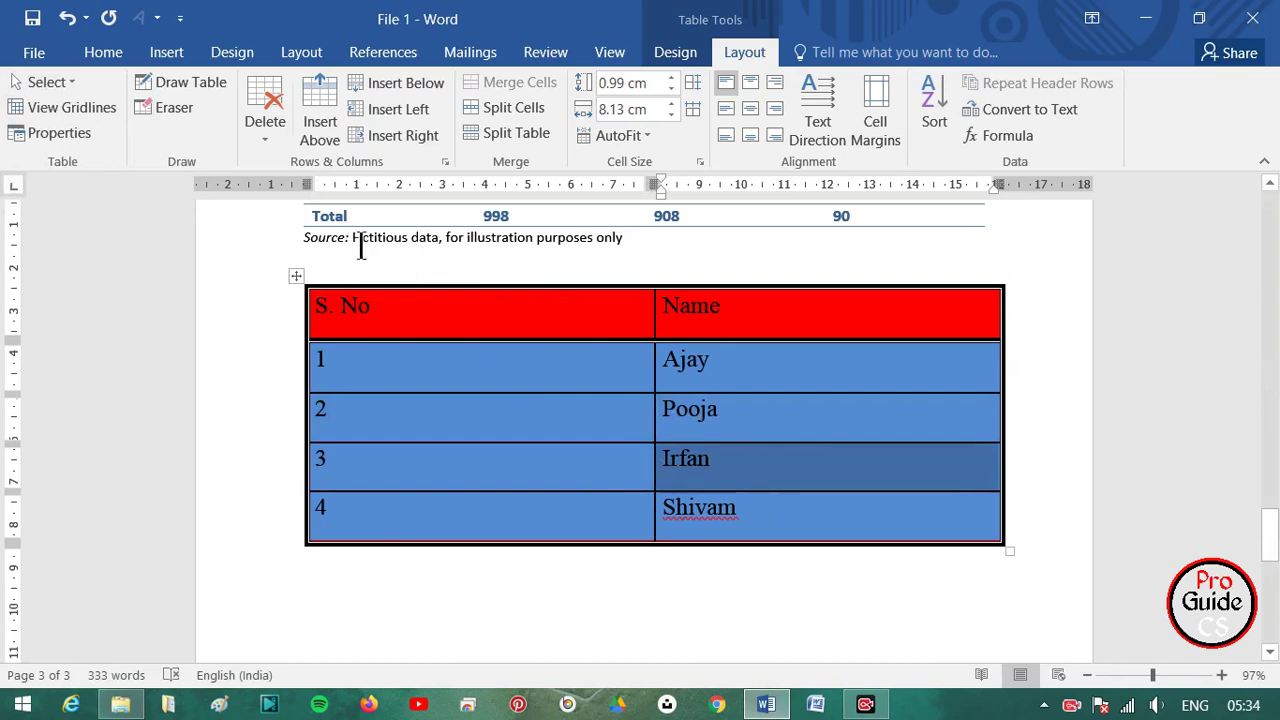
{"action": "left_click", "coordinate": [660, 507]}
{"action": "left_click", "coordinate": [710, 512]}
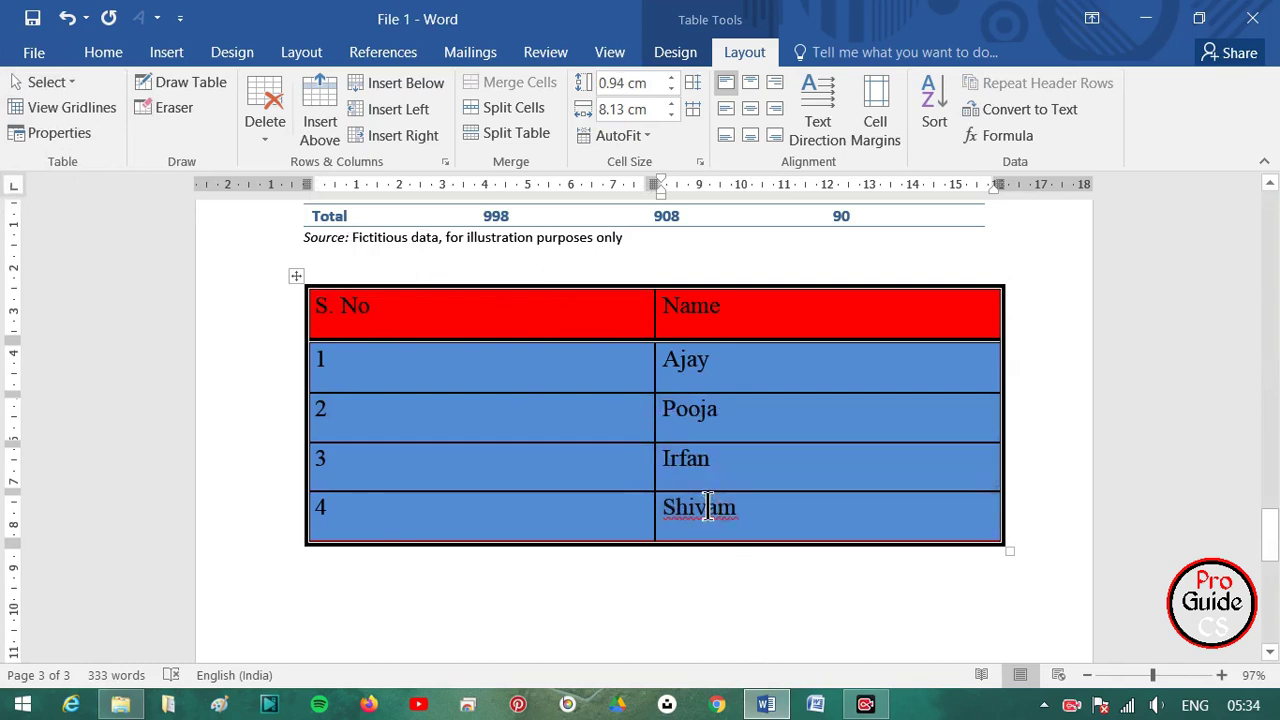
- Change Shivam to SHIVAM, undo it, then add Shivam to the dictionary
{"action": "right_click", "coordinate": [714, 510]}
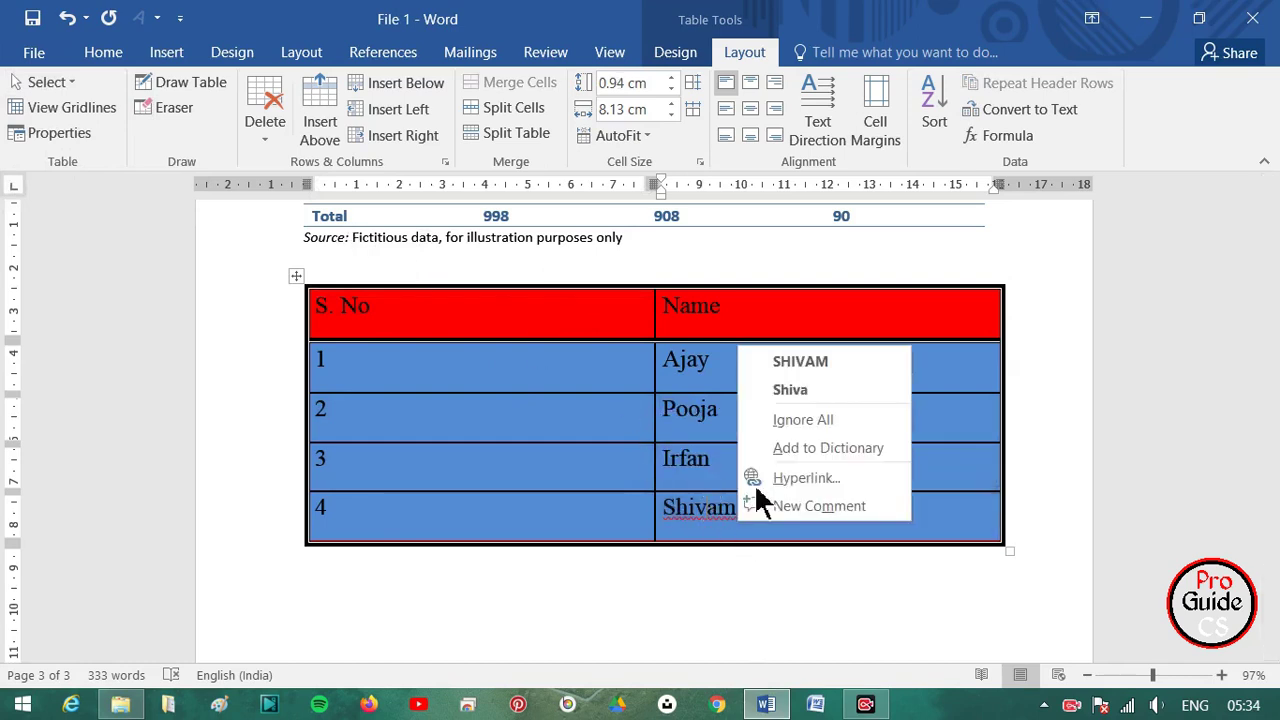
{"action": "left_click", "coordinate": [795, 363]}
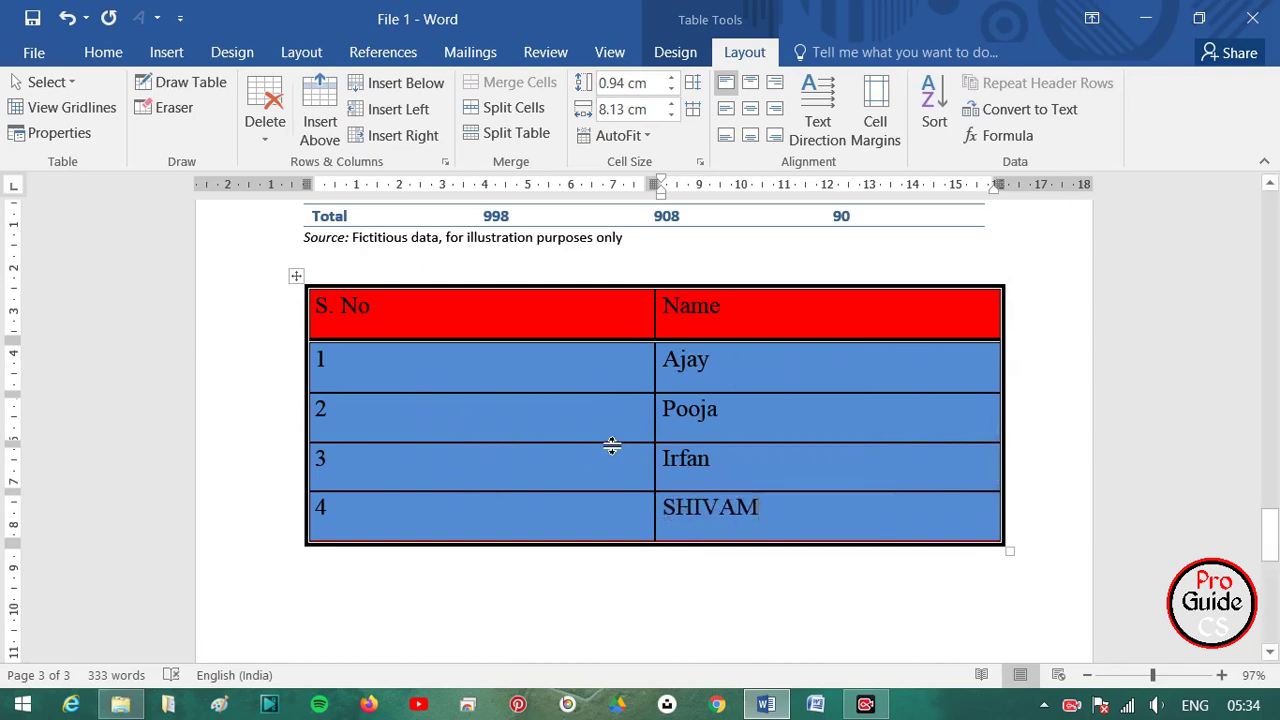
{"action": "key", "text": "ctrl+z"}
{"action": "right_click", "coordinate": [692, 512]}
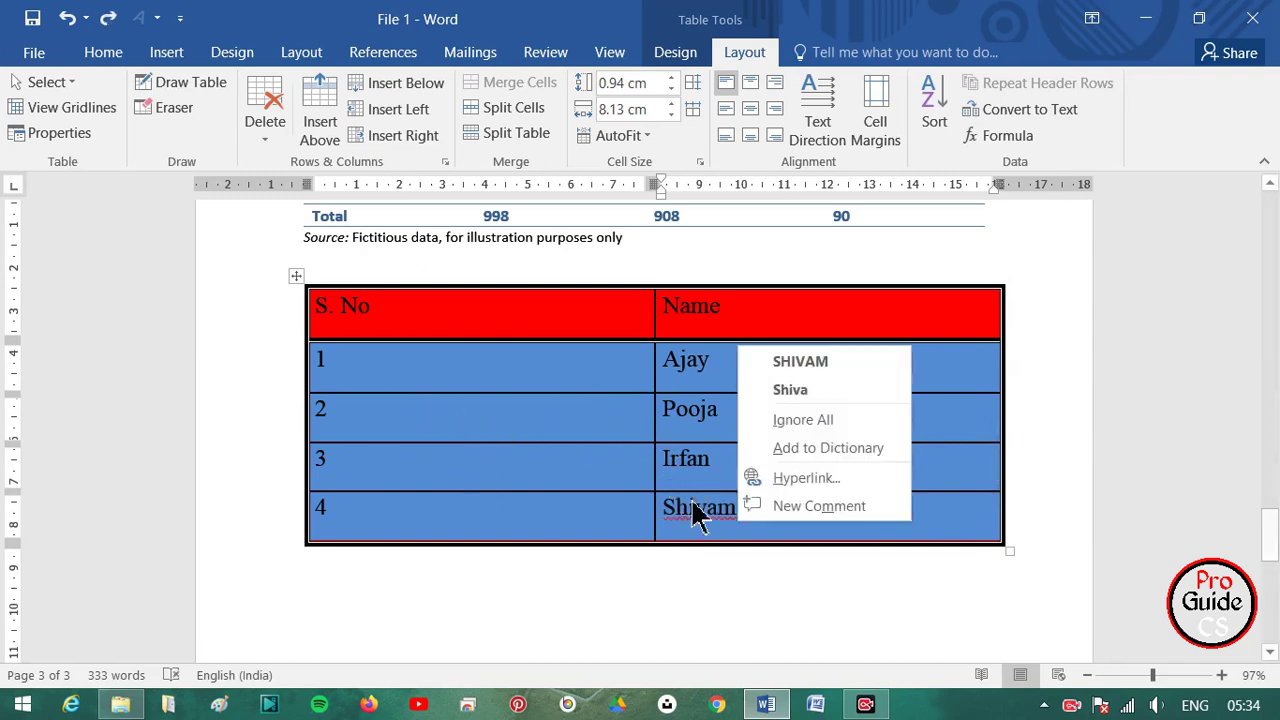
{"action": "left_click", "coordinate": [790, 448]}
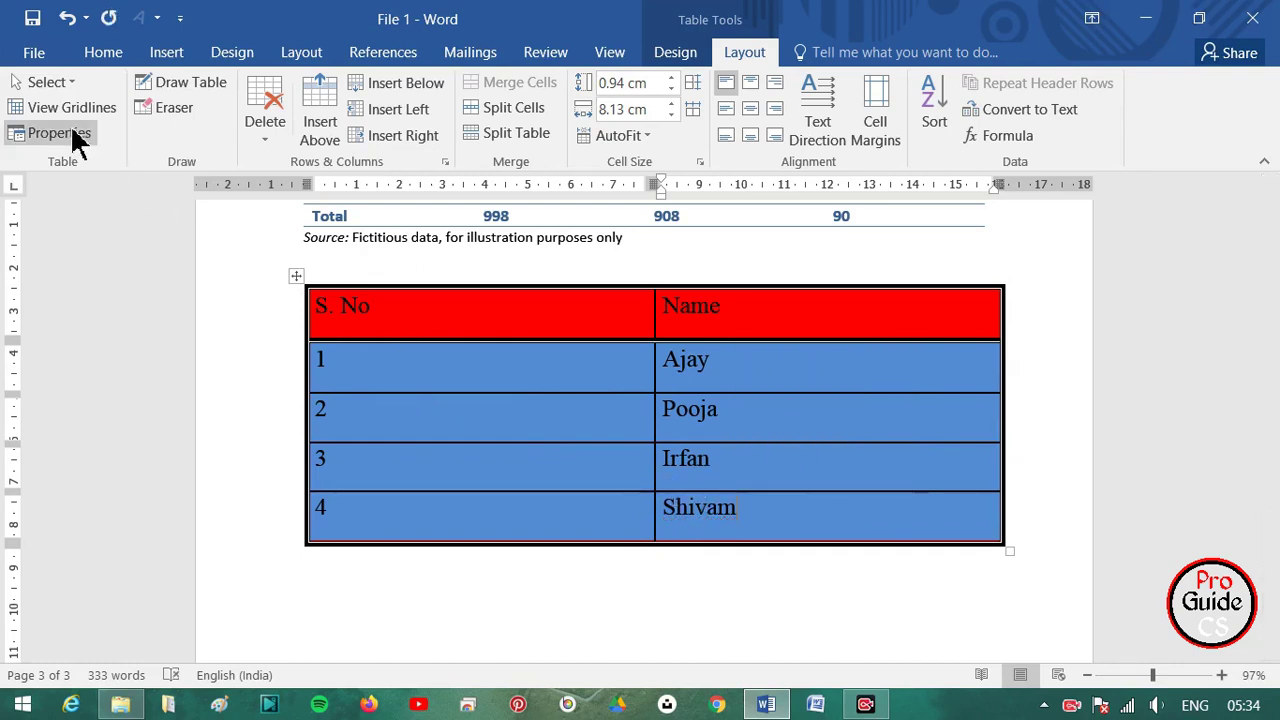
- Select the entire S. No column, then the whole header row, via Layout > Select
{"action": "left_click", "coordinate": [45, 82]}
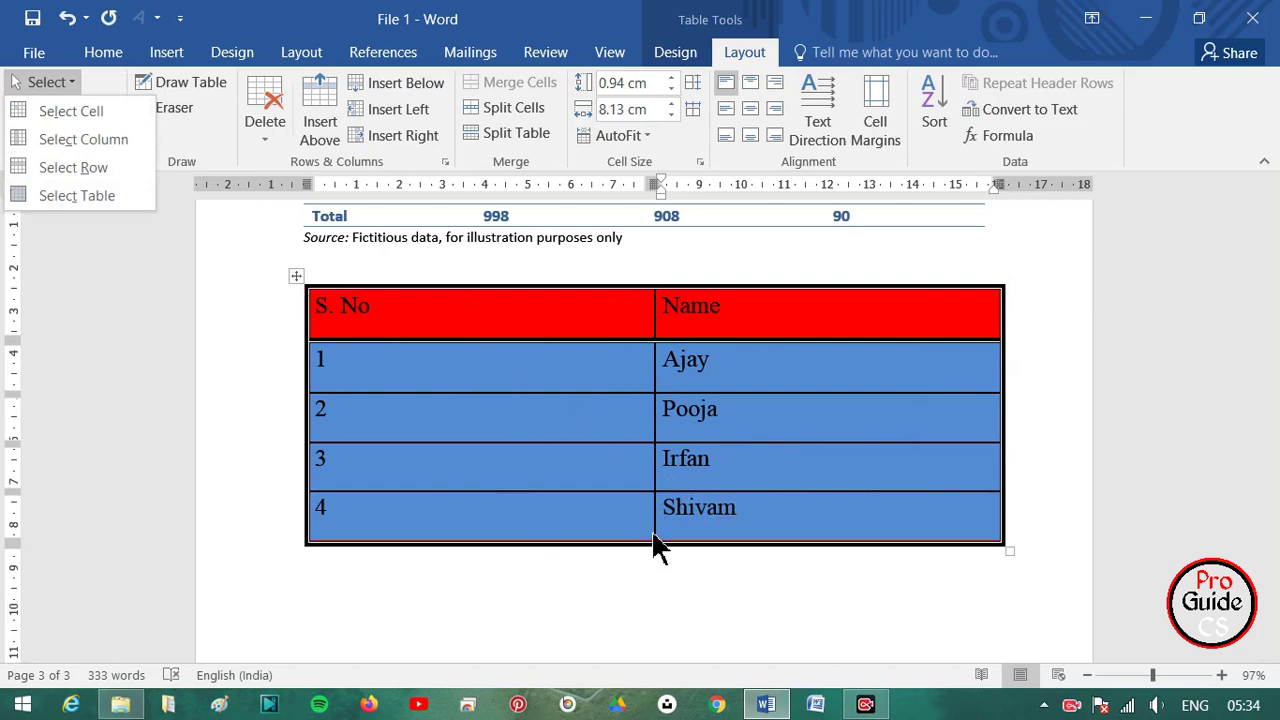
{"action": "left_click", "coordinate": [530, 303]}
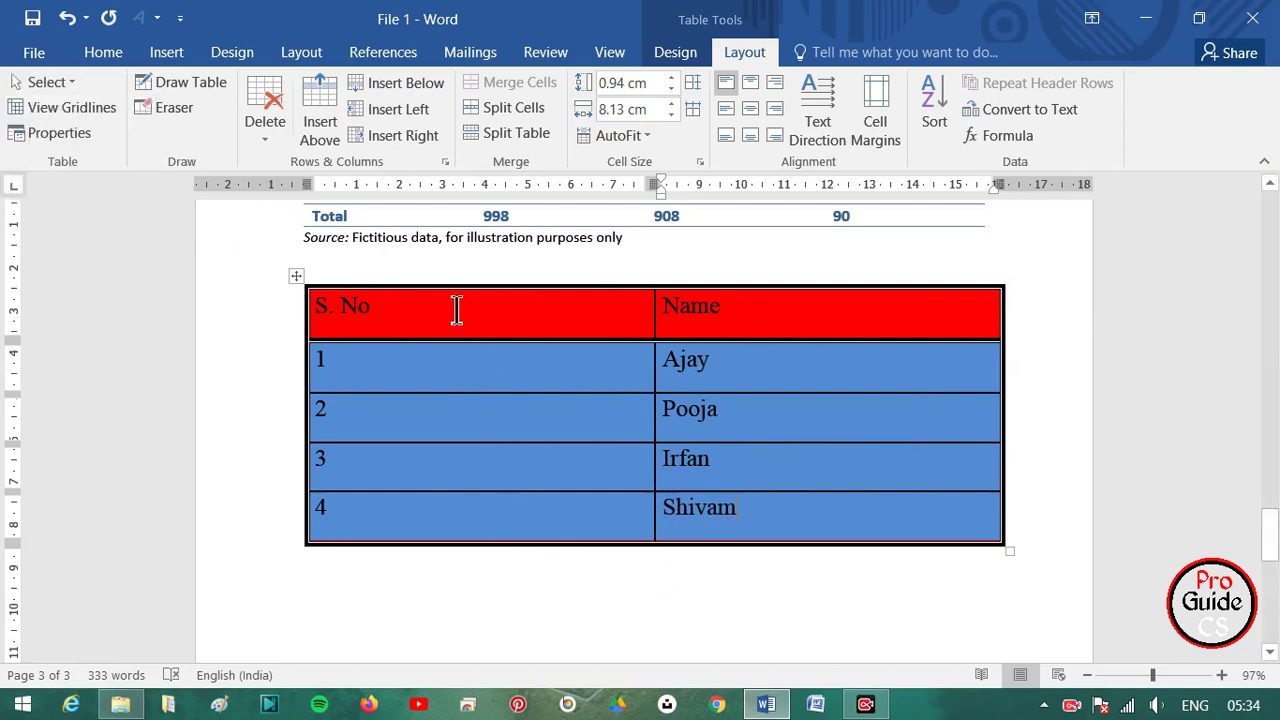
{"action": "left_click", "coordinate": [52, 84]}
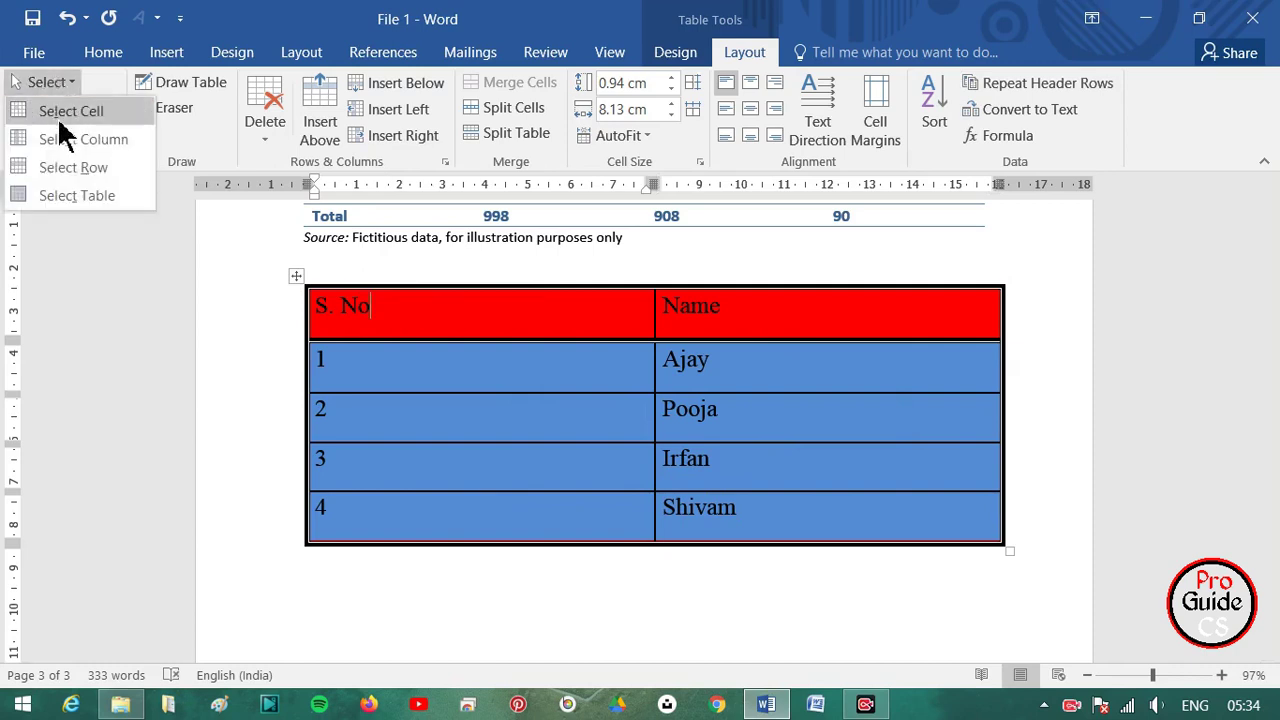
{"action": "left_click", "coordinate": [63, 140]}
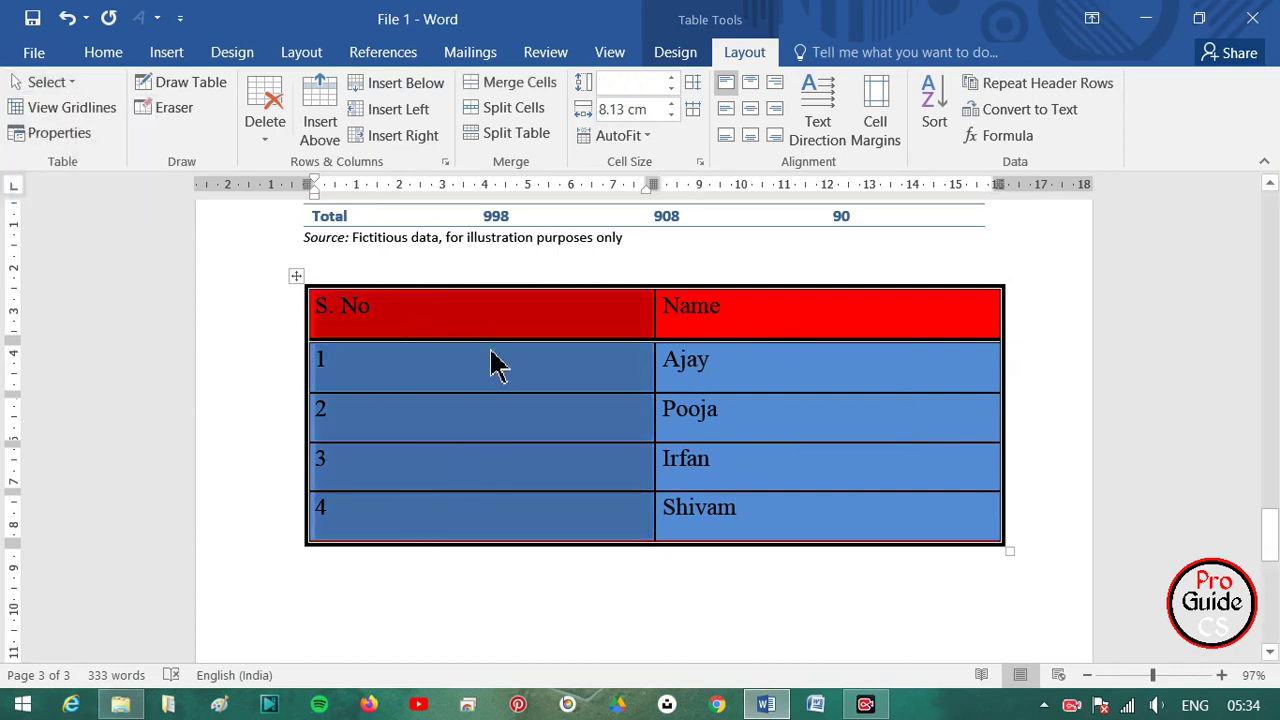
{"action": "left_click", "coordinate": [755, 330]}
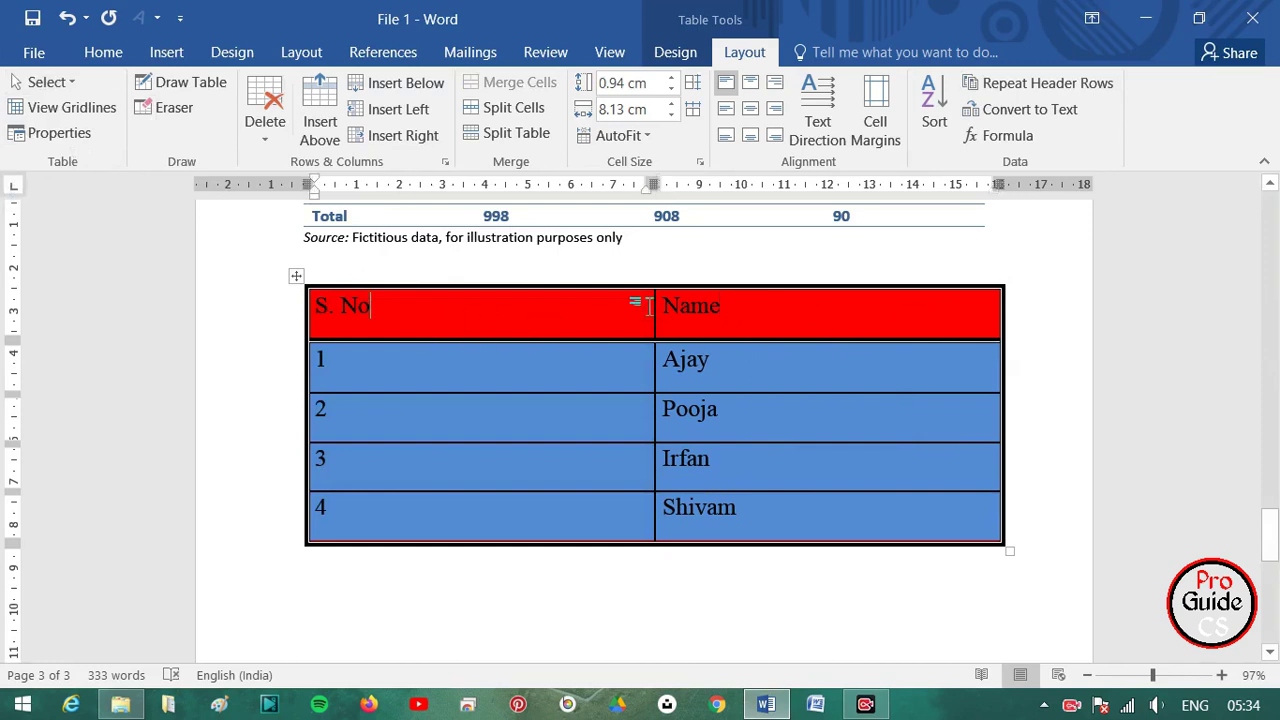
{"action": "left_click", "coordinate": [52, 82]}
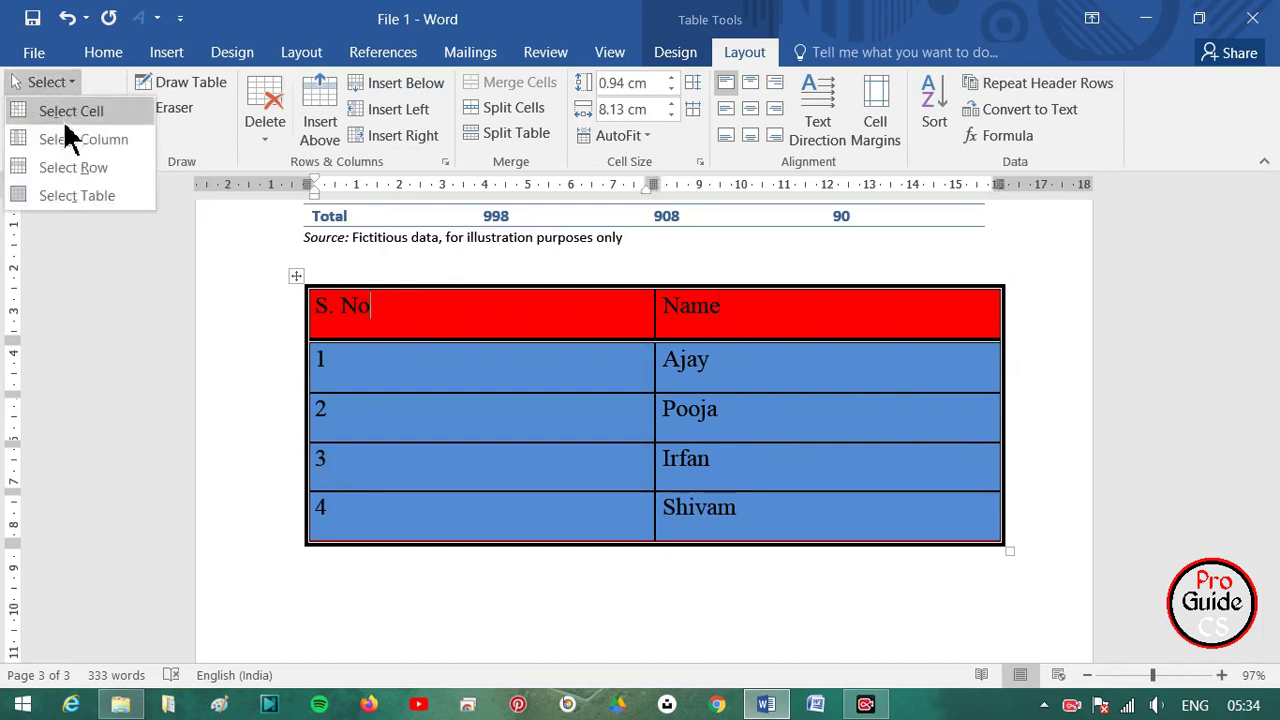
{"action": "left_click", "coordinate": [66, 166]}
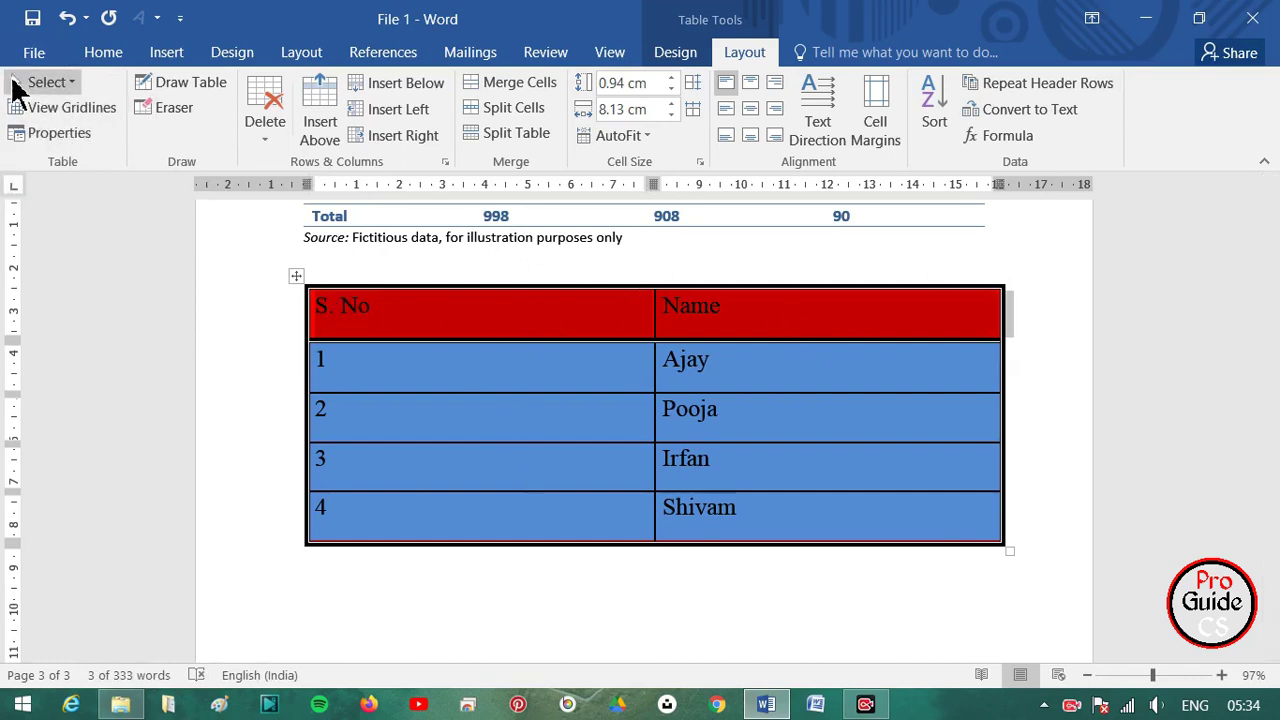
- Drag-select the S. No, 1 and 2 cells, then clear the selection
{"action": "left_click", "coordinate": [14, 84]}
{"action": "left_click", "coordinate": [323, 322]}
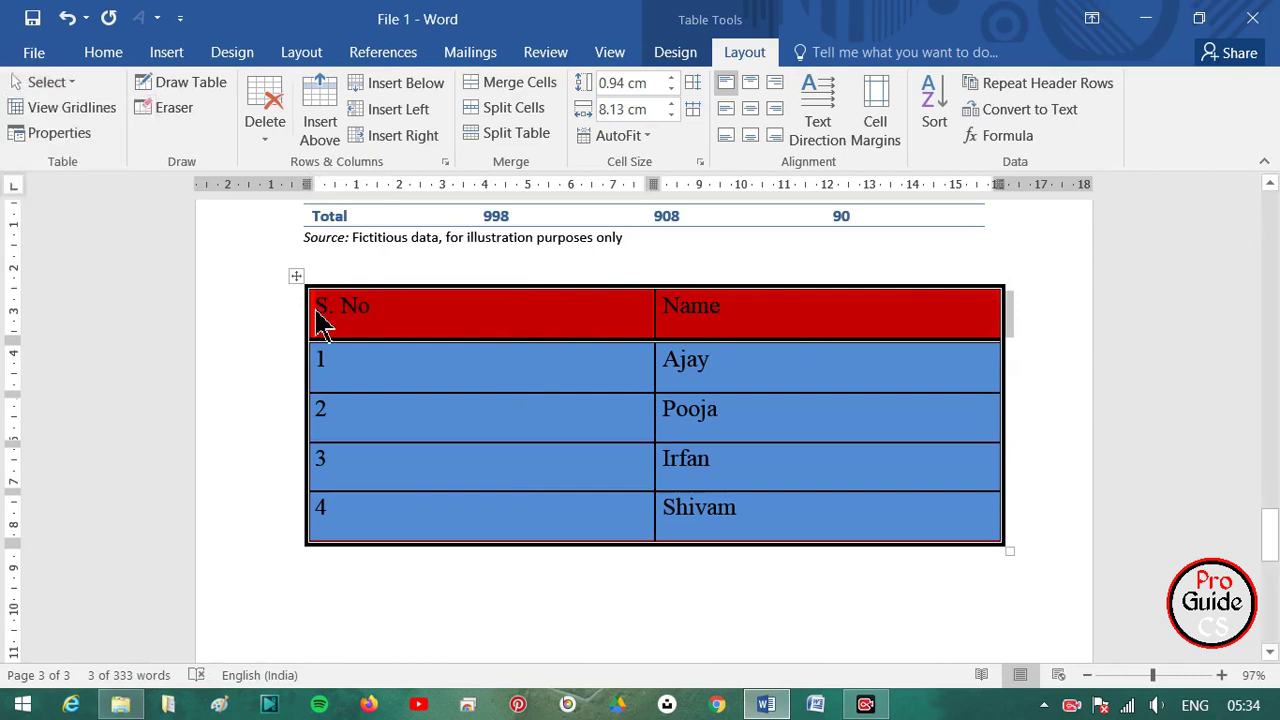
{"action": "left_click", "coordinate": [334, 316]}
{"action": "mouse_move", "coordinate": [322, 310]}
{"action": "left_mouse_down"}
{"action": "mouse_move", "coordinate": [470, 425]}
{"action": "mouse_move", "coordinate": [745, 465]}
{"action": "left_mouse_up"}
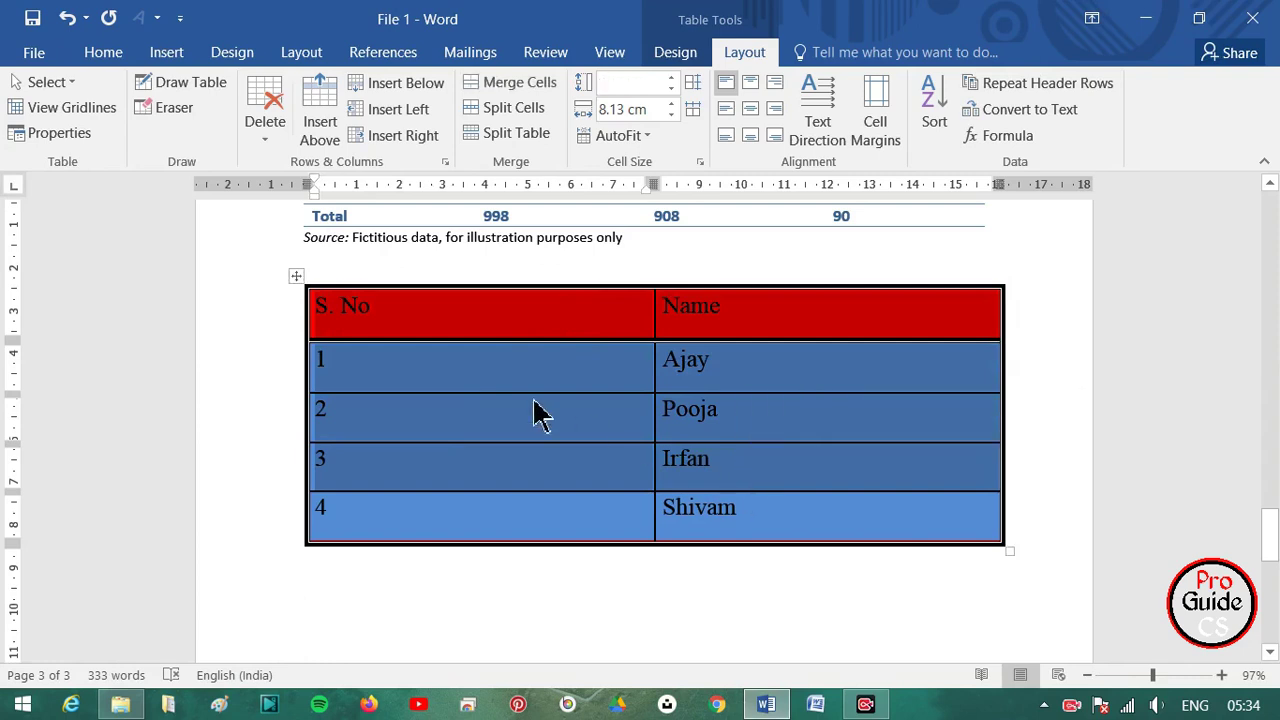
{"action": "left_click", "coordinate": [448, 362]}
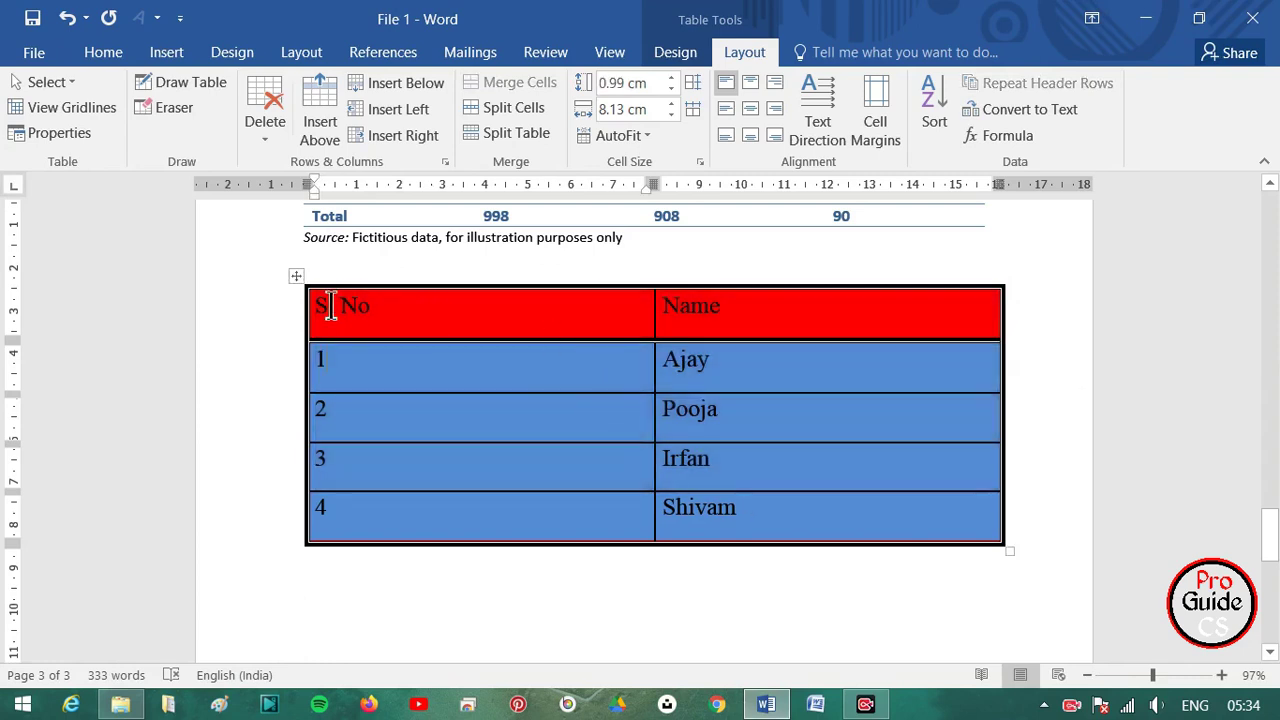
- Select the whole table with Select Table and the move handle, then deselect it
{"action": "left_click", "coordinate": [330, 305]}
{"action": "left_click", "coordinate": [52, 82]}
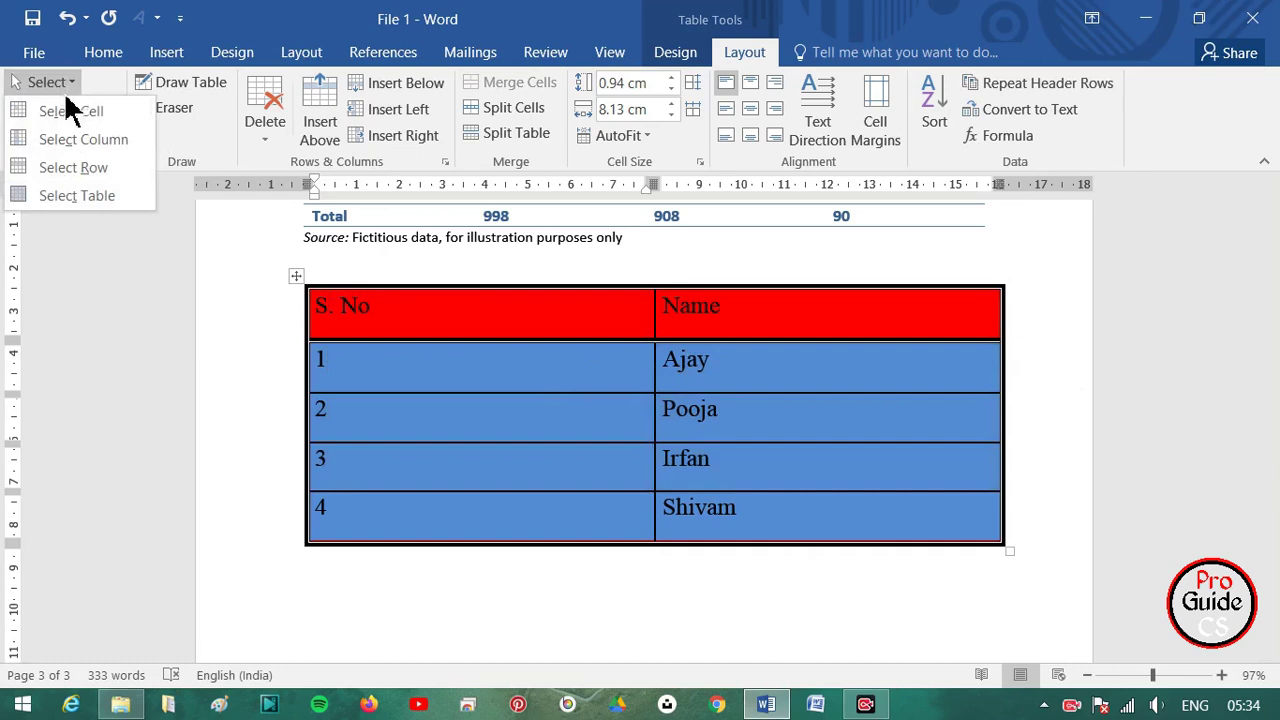
{"action": "left_click", "coordinate": [92, 197]}
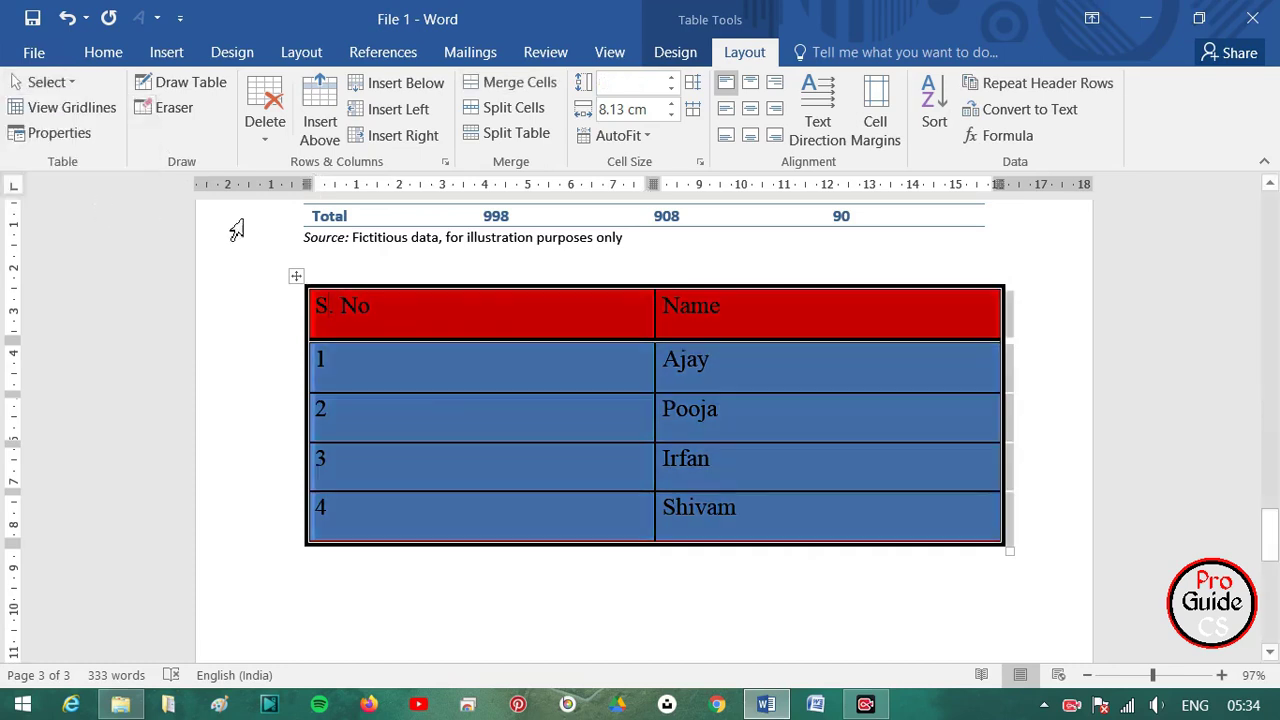
{"action": "left_click", "coordinate": [355, 282]}
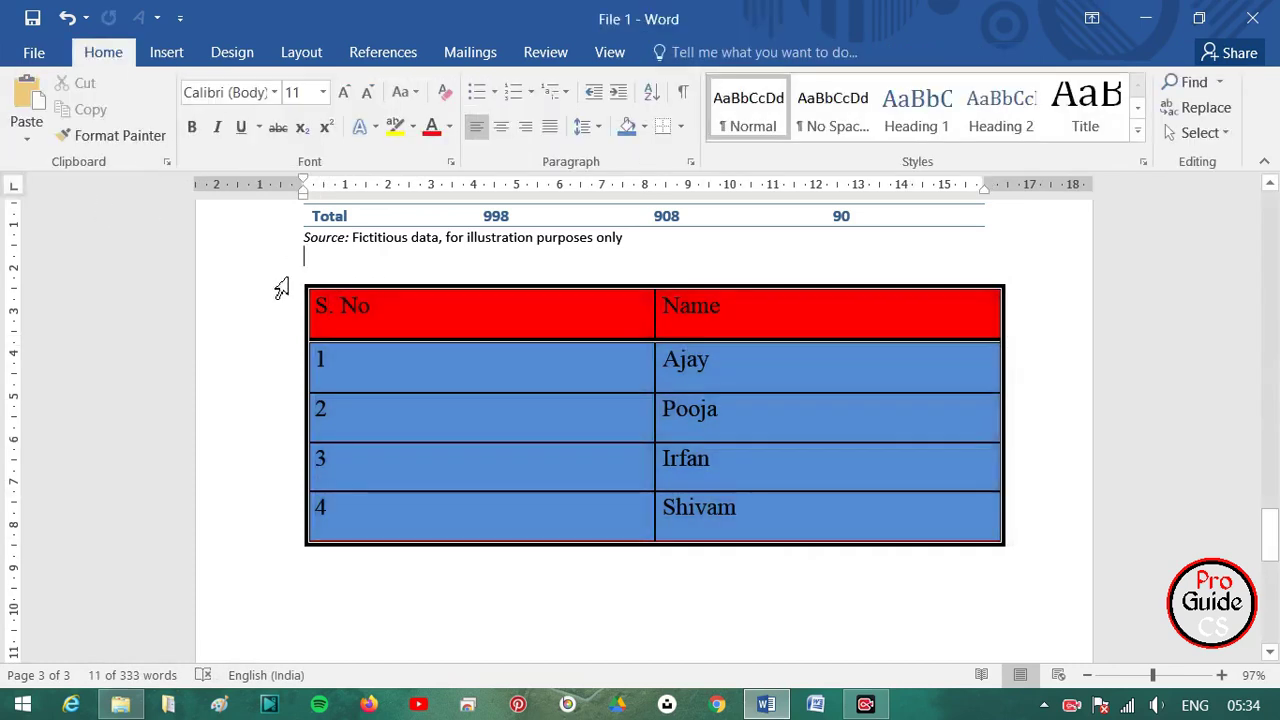
{"action": "left_click", "coordinate": [351, 300]}
{"action": "left_click", "coordinate": [300, 276]}
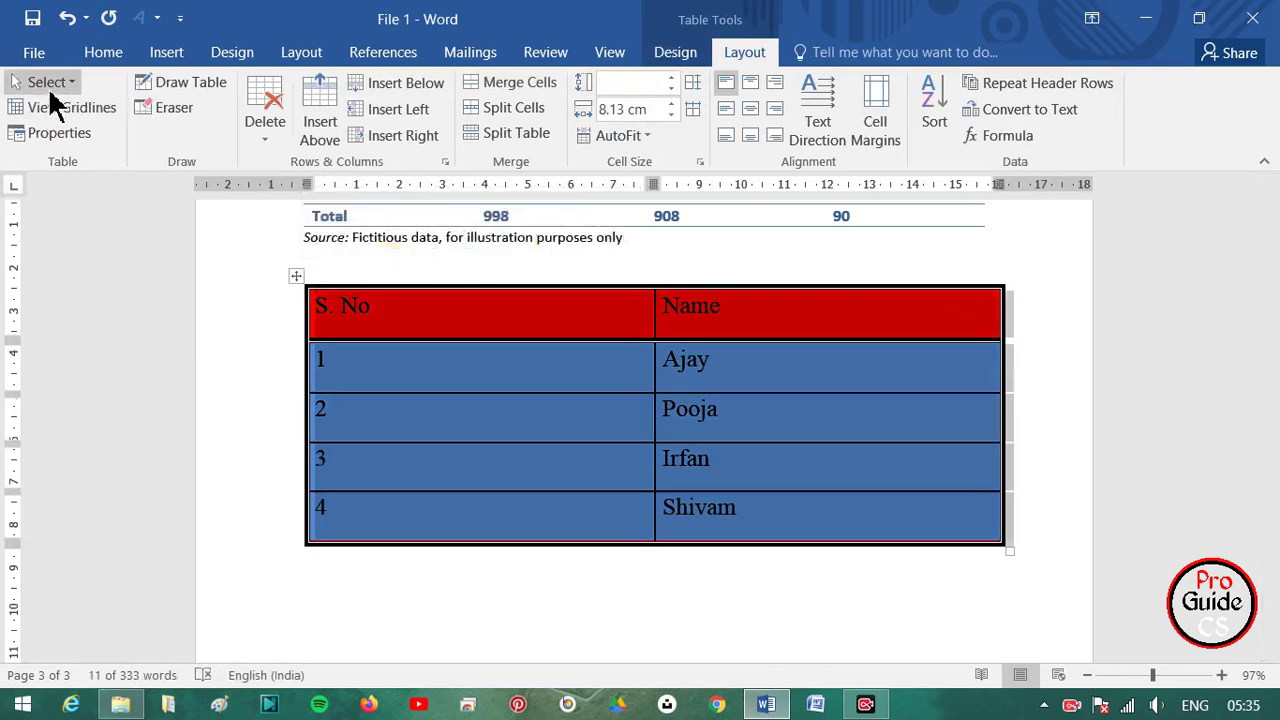
{"action": "left_click", "coordinate": [50, 84]}
{"action": "left_click", "coordinate": [345, 343]}
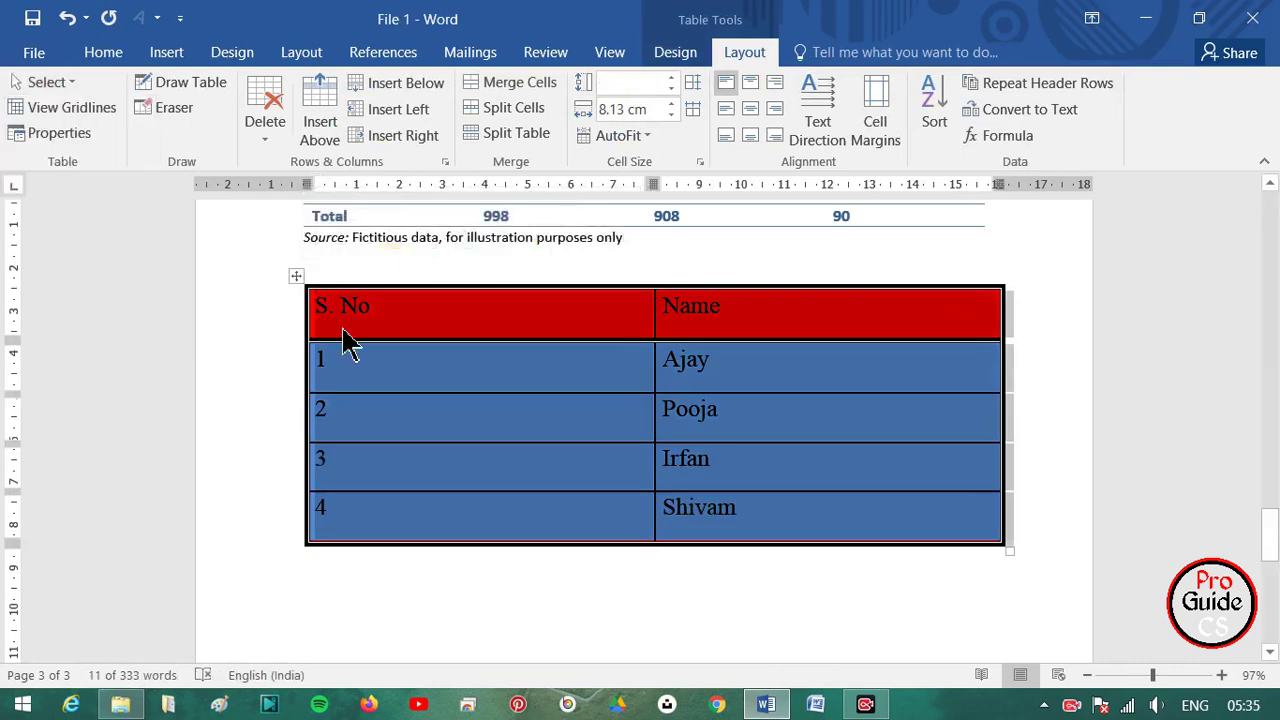
{"action": "left_click", "coordinate": [400, 325]}
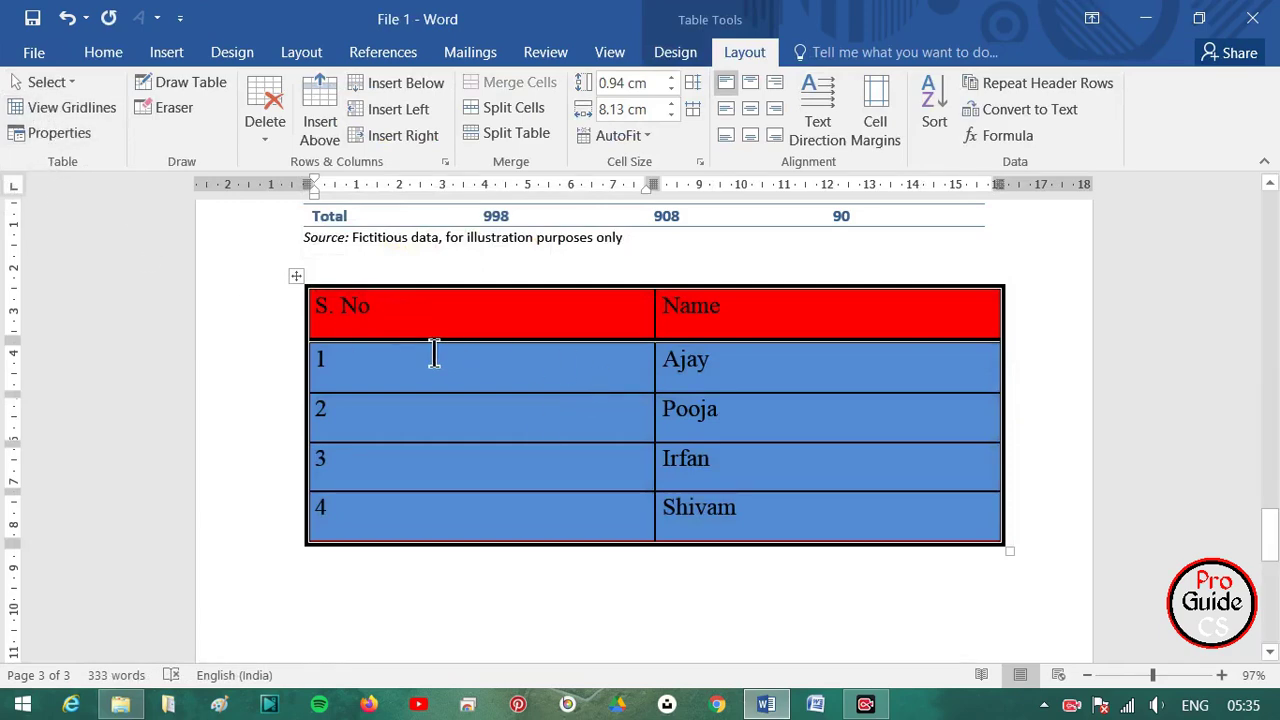
- Scroll up to the enrollment table and click into its Cedar University, 110 and +7 cells
{"action": "scroll", "coordinate": [680, 430], "scroll_direction": "up", "scroll_amount": 3}
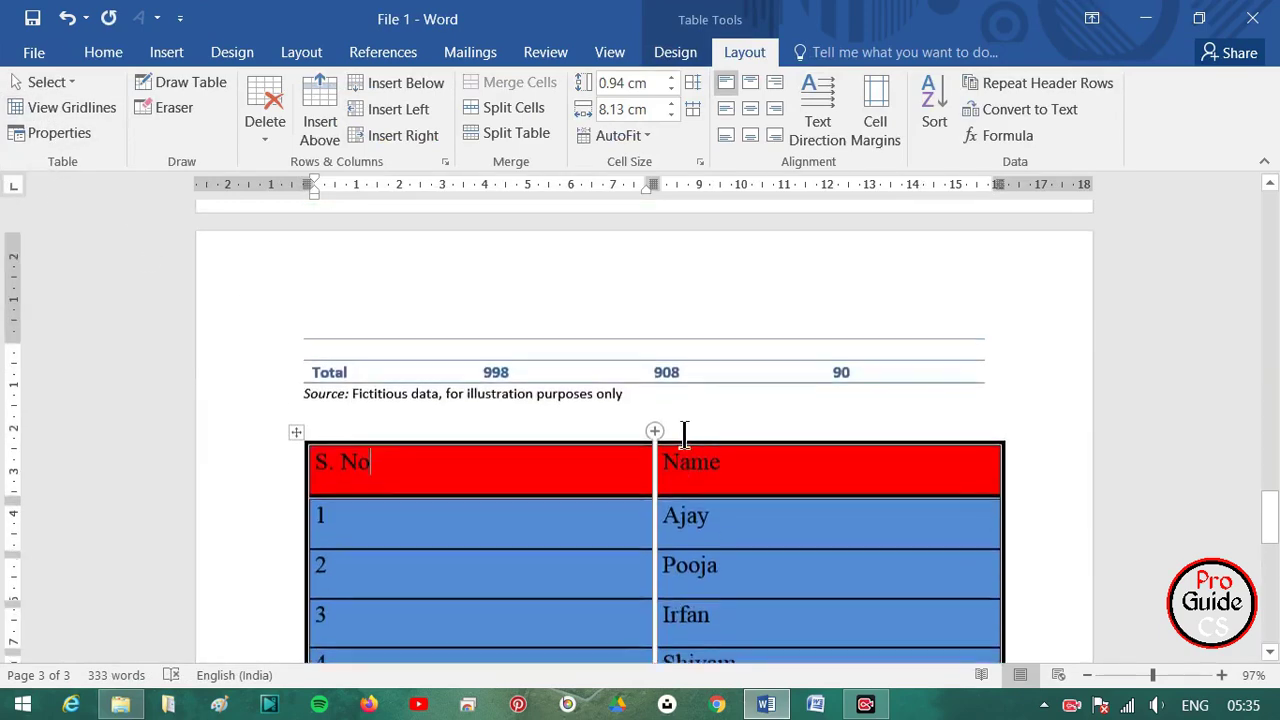
{"action": "scroll", "coordinate": [690, 435], "scroll_direction": "up", "scroll_amount": 5}
{"action": "scroll", "coordinate": [690, 435], "scroll_direction": "up", "scroll_amount": 5}
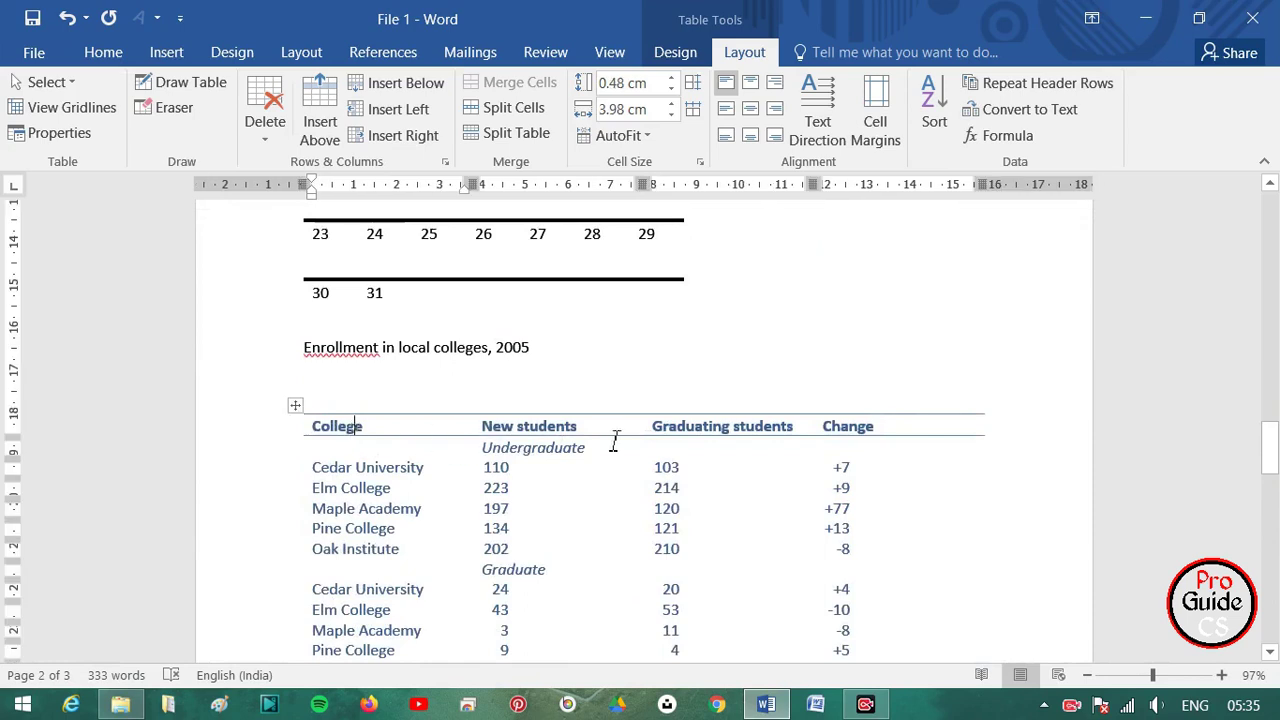
{"action": "left_click", "coordinate": [504, 490]}
{"action": "left_click", "coordinate": [352, 467]}
{"action": "left_click", "coordinate": [536, 470]}
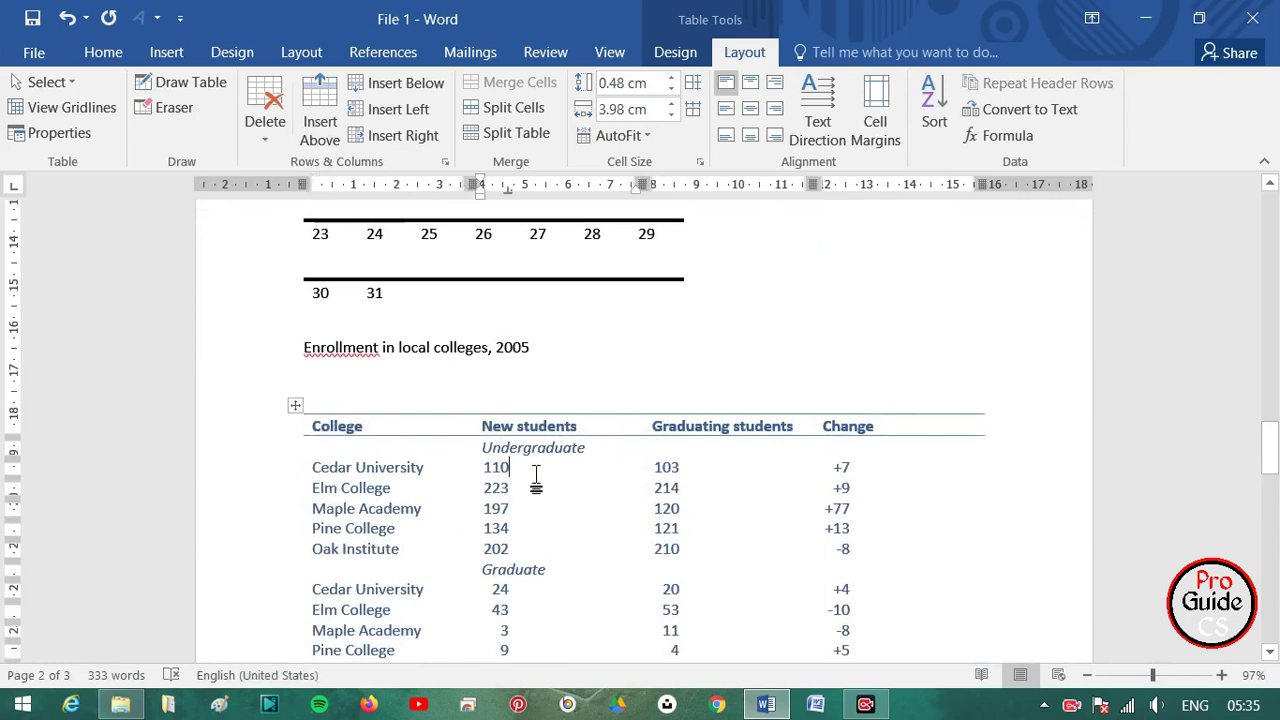
{"action": "left_click", "coordinate": [843, 469]}
{"action": "mouse_move", "coordinate": [298, 434]}
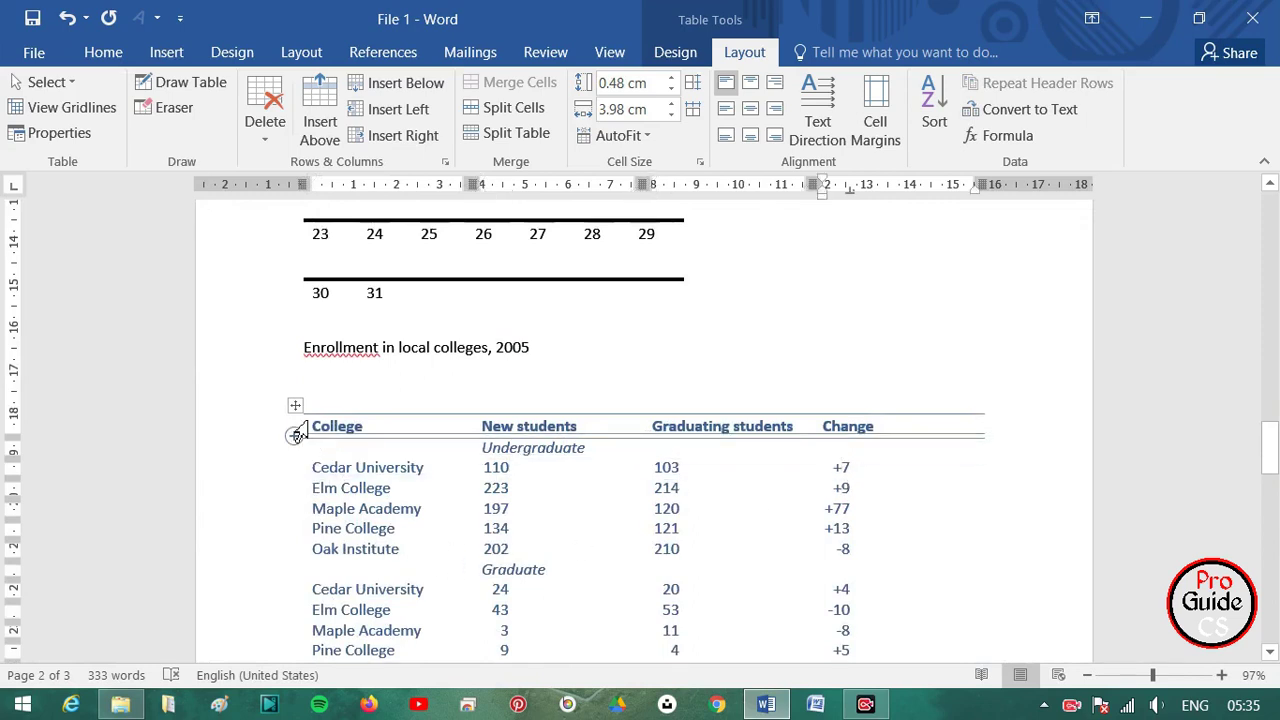
- Select the enrollment table and turn on View Gridlines to outline every cell
{"action": "left_click", "coordinate": [296, 406]}
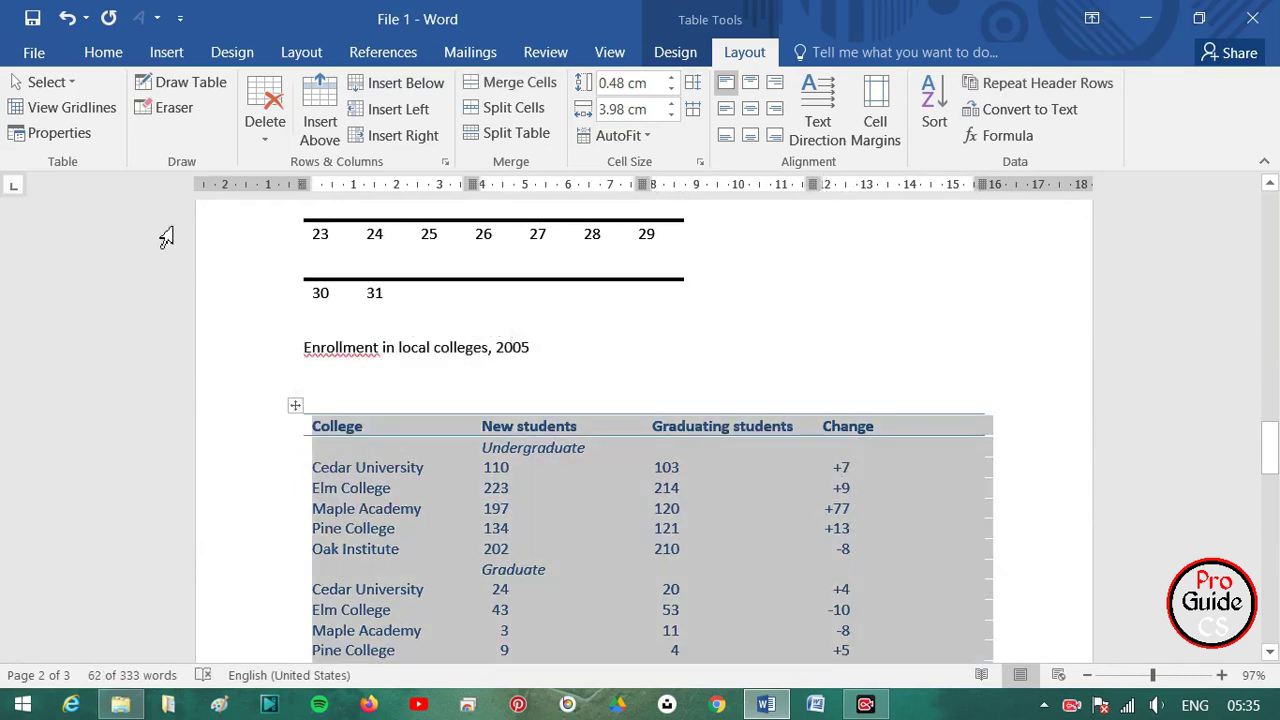
{"action": "left_click", "coordinate": [76, 110]}
{"action": "left_click", "coordinate": [490, 450]}
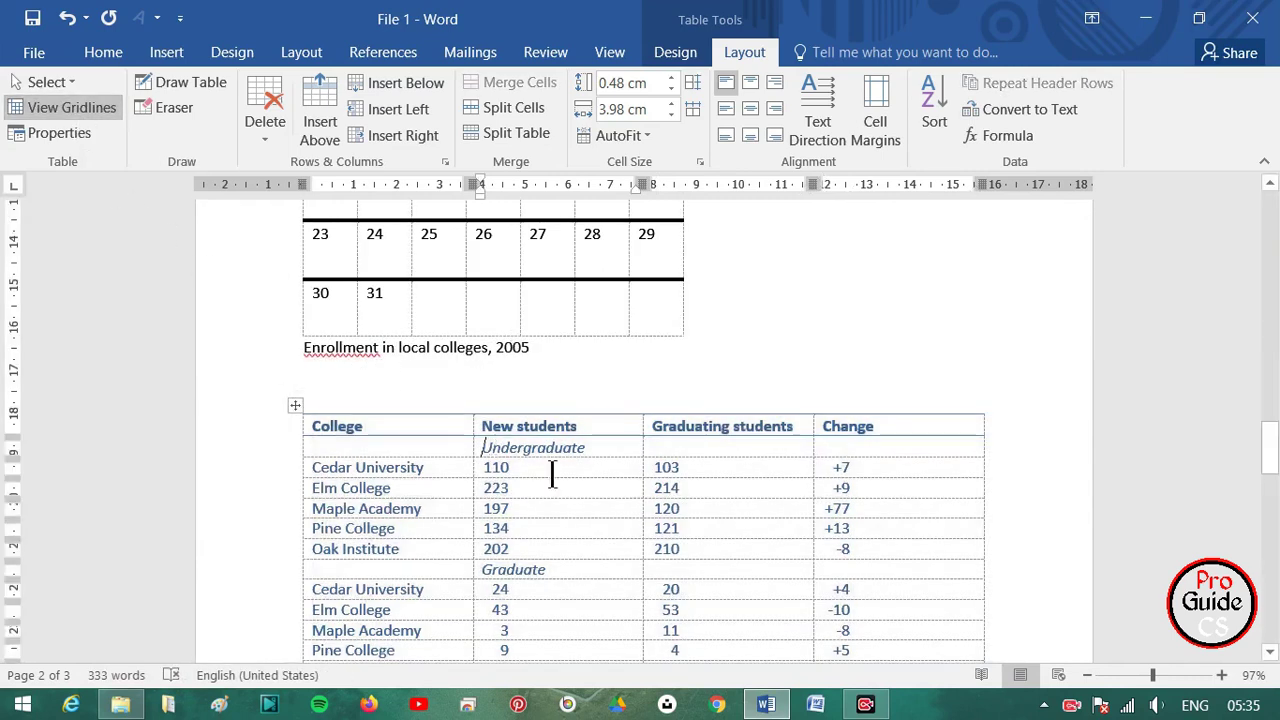
{"action": "scroll", "coordinate": [514, 543], "scroll_direction": "down", "scroll_amount": 5}
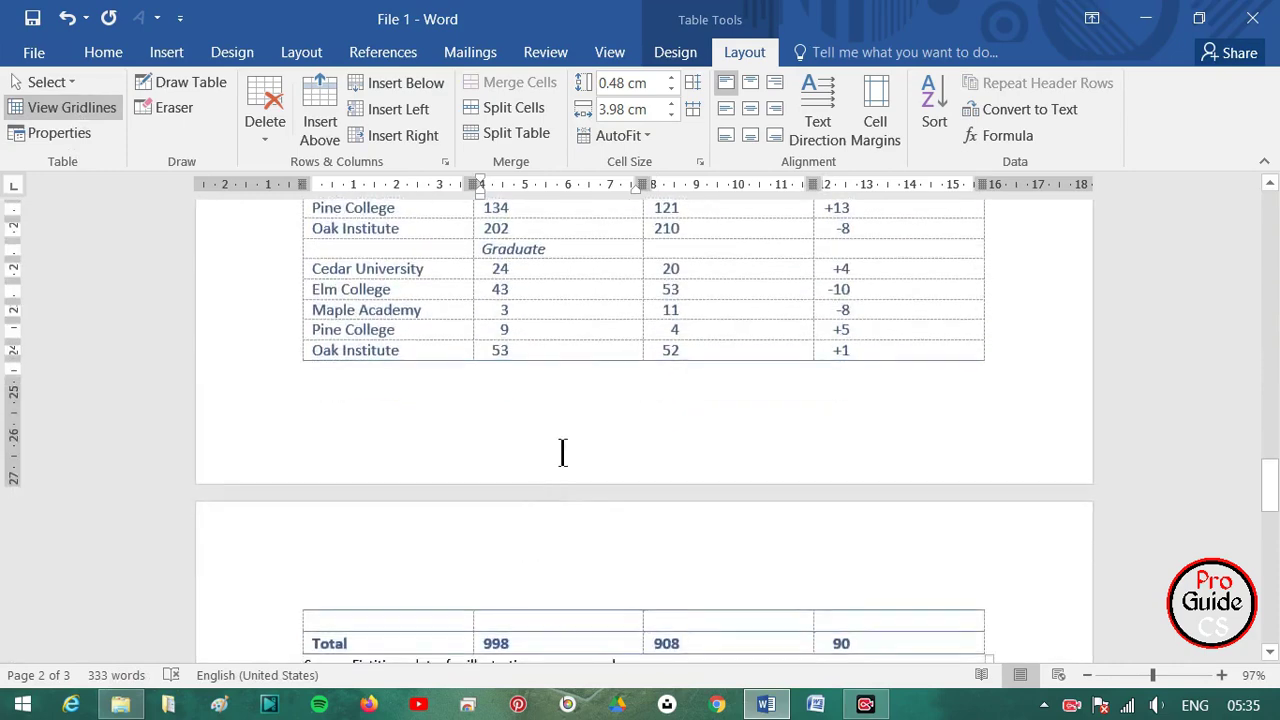
{"action": "scroll", "coordinate": [633, 410], "scroll_direction": "up", "scroll_amount": 3}
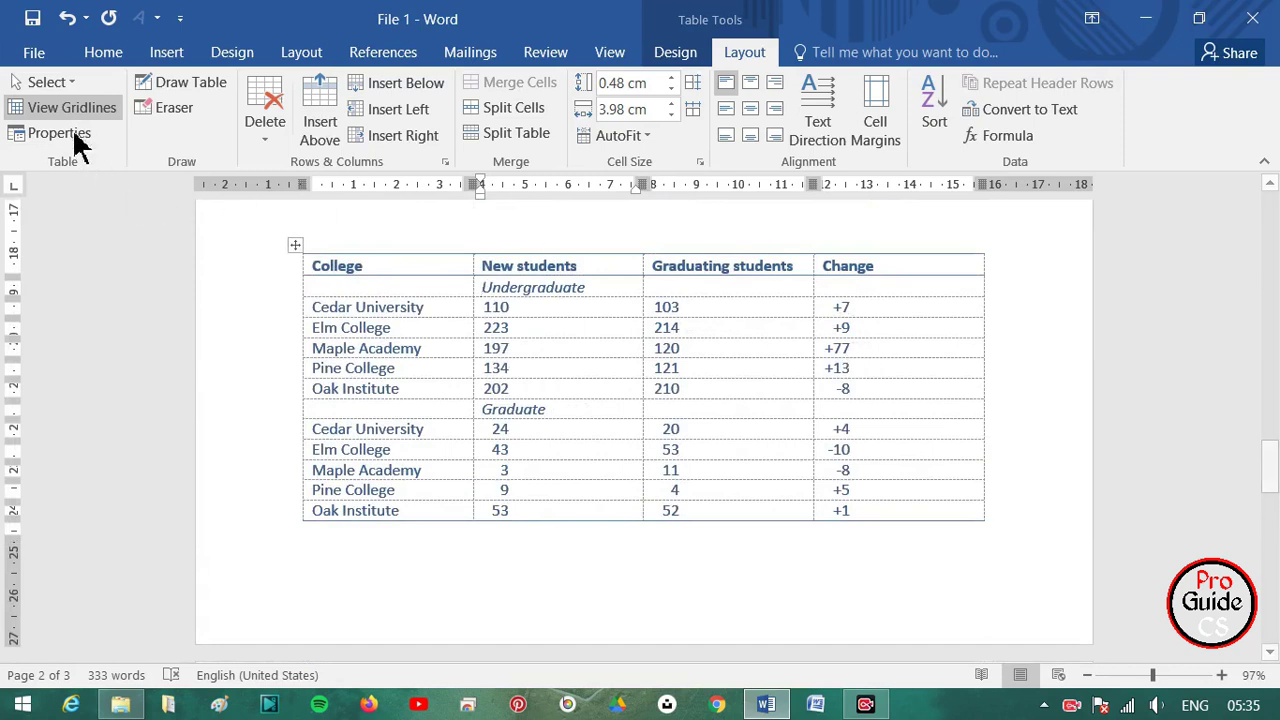
- Hide the gridlines, then review the Table, Row, Column, Cell and Alt Text properties and cancel
{"action": "left_click", "coordinate": [104, 112]}
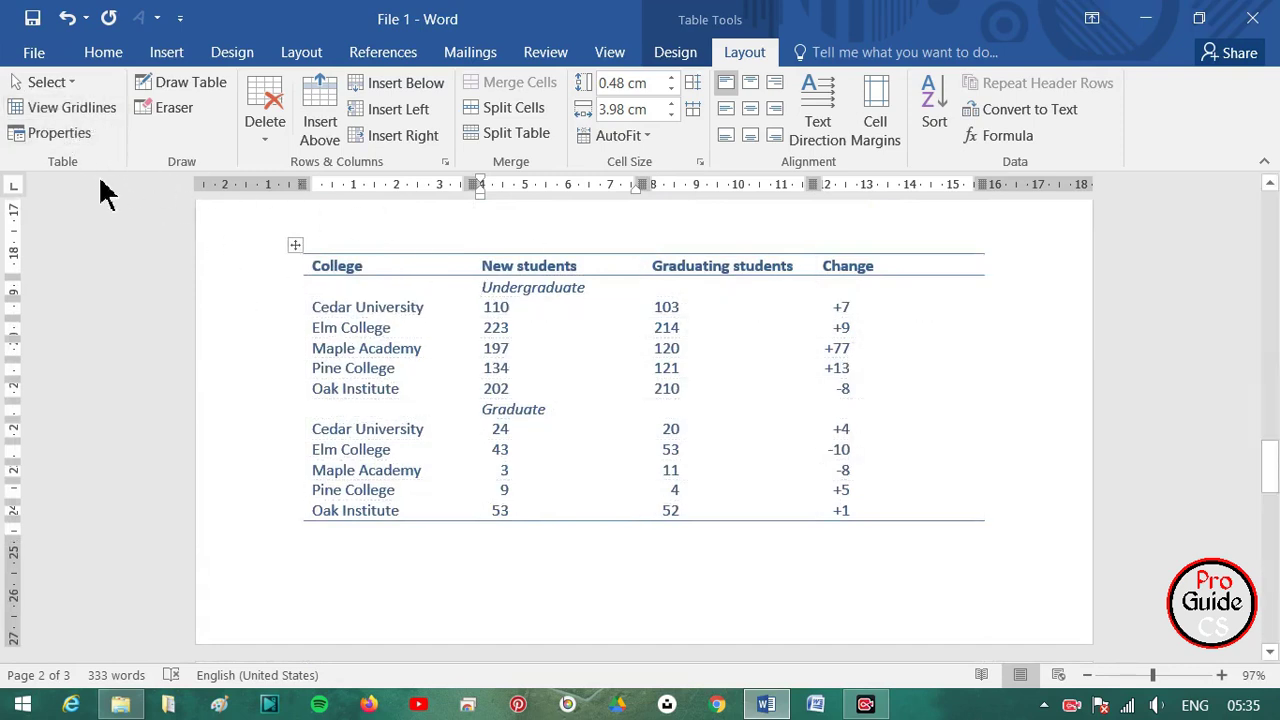
{"action": "left_click", "coordinate": [82, 140]}
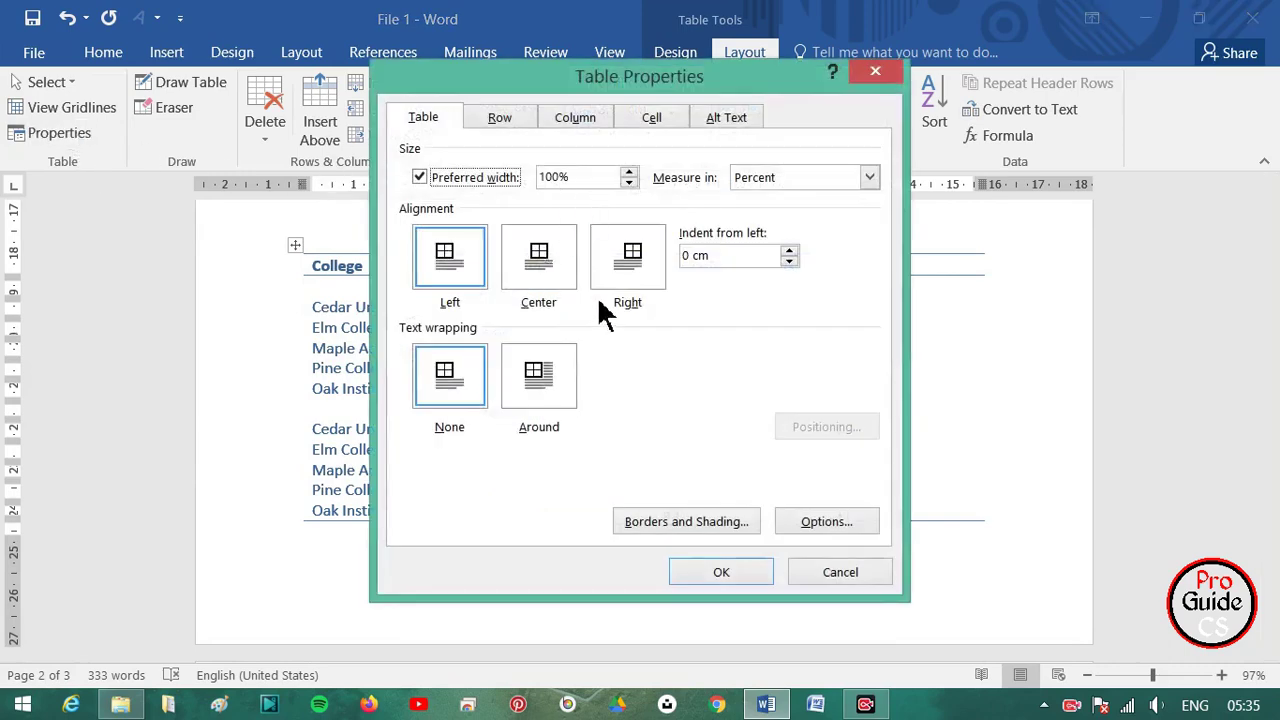
{"action": "left_click", "coordinate": [500, 127]}
{"action": "left_click", "coordinate": [556, 125]}
{"action": "left_click", "coordinate": [651, 120]}
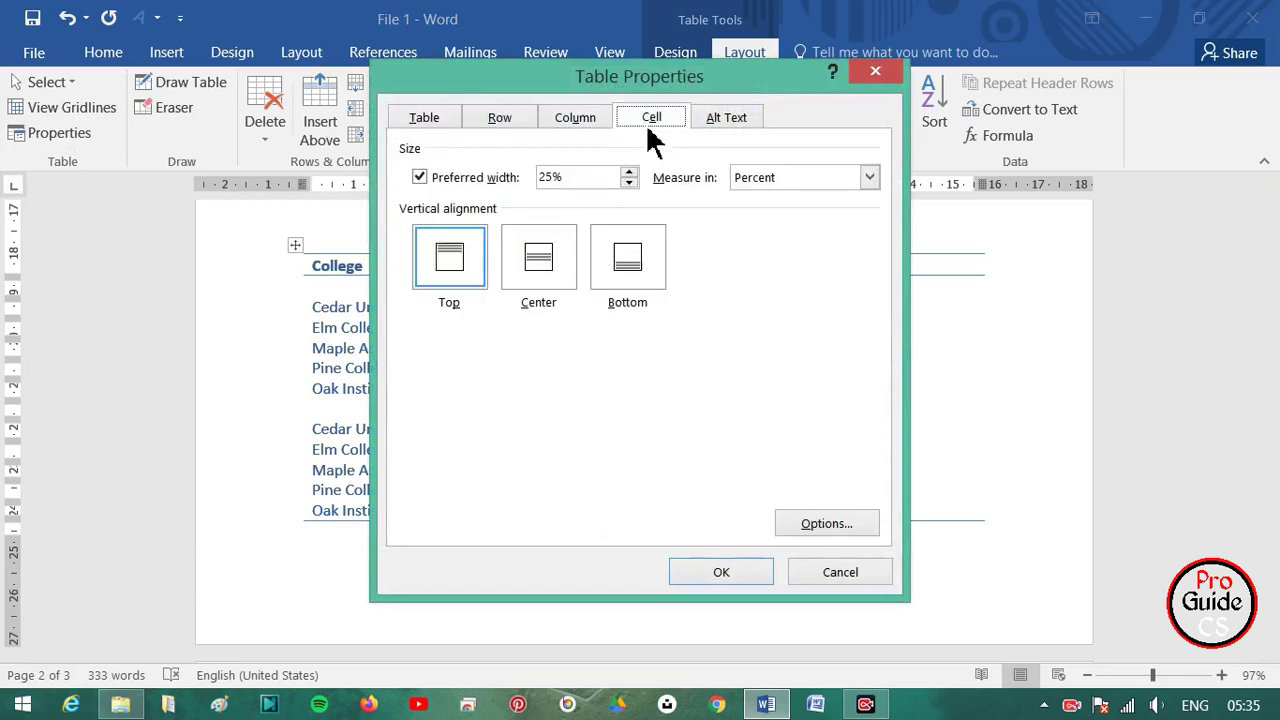
{"action": "left_click", "coordinate": [730, 120]}
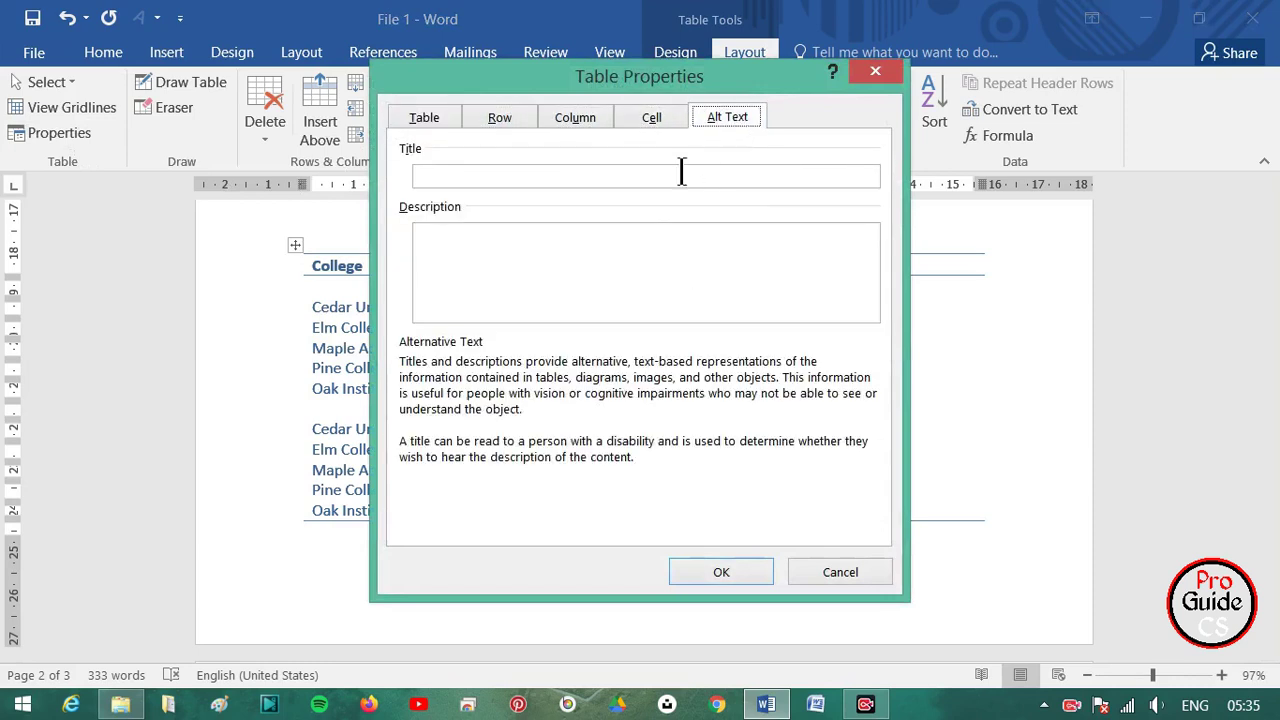
{"action": "left_click", "coordinate": [829, 580]}
{"action": "left_click", "coordinate": [59, 133]}
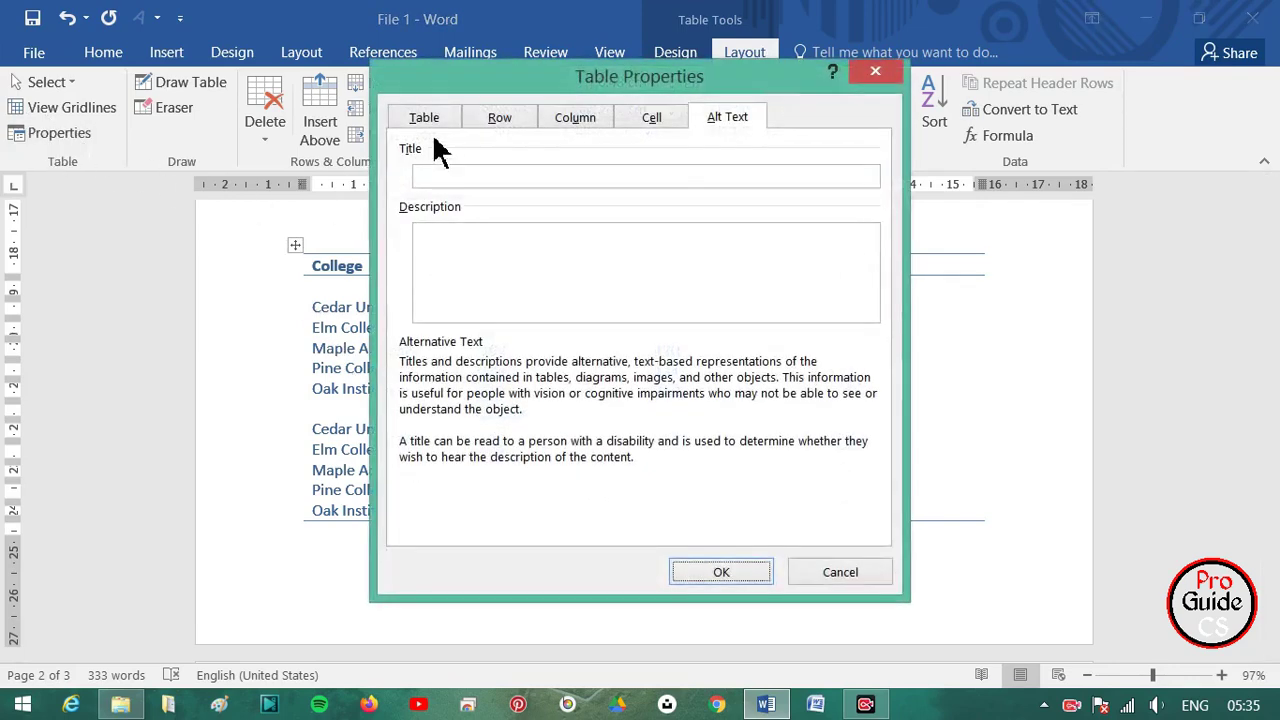
{"action": "left_click", "coordinate": [430, 122]}
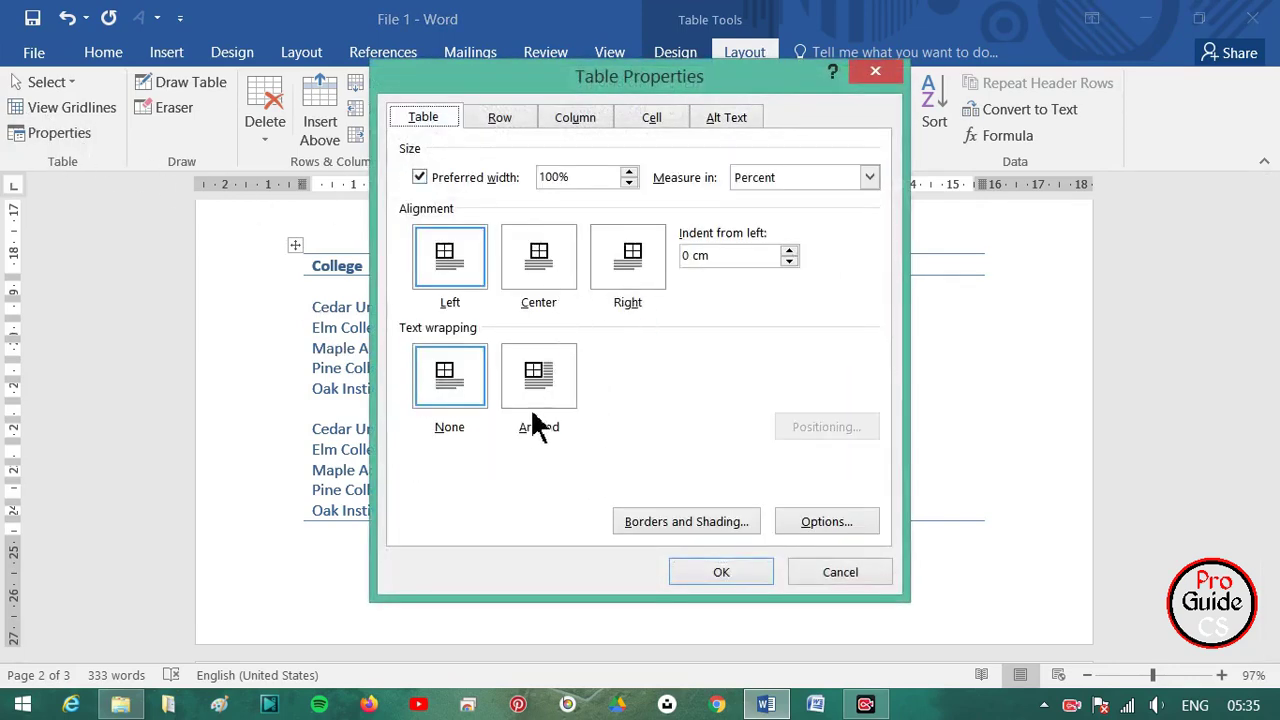
{"action": "left_click", "coordinate": [828, 580]}
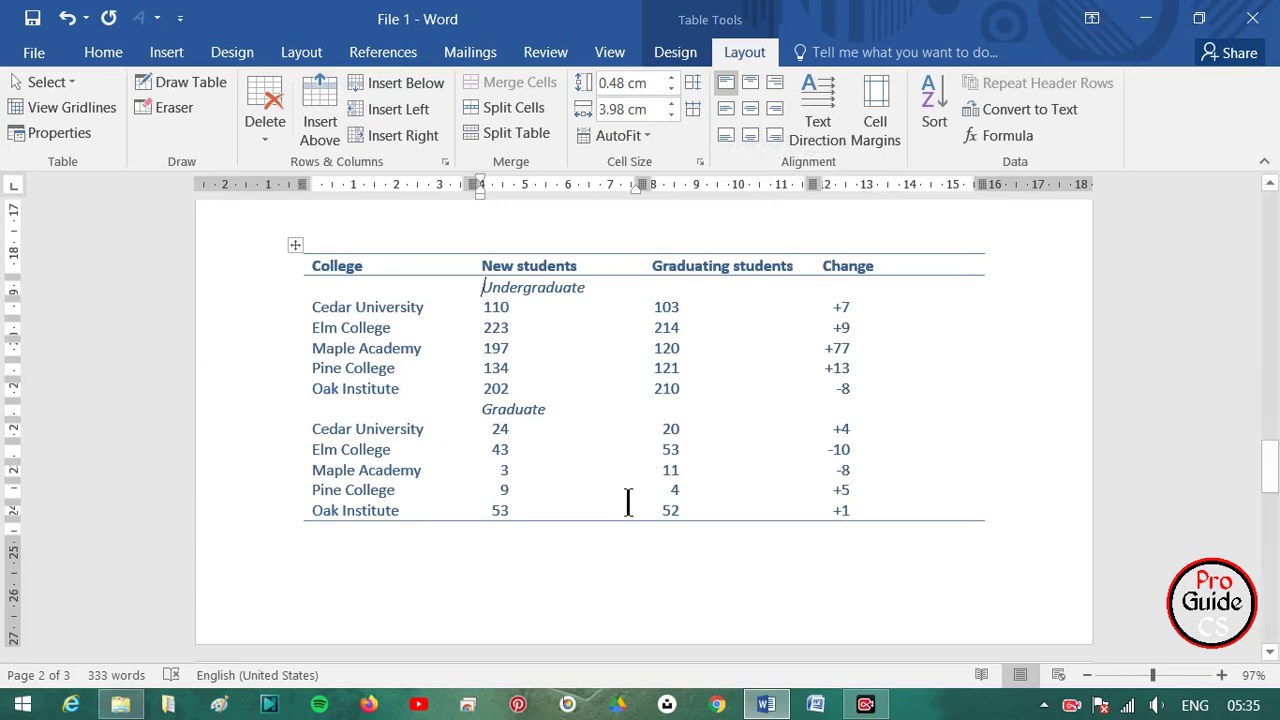
- Scroll to the coloured table and draw a vertical border between S. No and Name with Draw Table
{"action": "scroll", "coordinate": [612, 488], "scroll_direction": "down", "scroll_amount": 1}
{"action": "scroll", "coordinate": [612, 488], "scroll_direction": "down", "scroll_amount": 1}
{"action": "scroll", "coordinate": [612, 488], "scroll_direction": "down", "scroll_amount": 5}
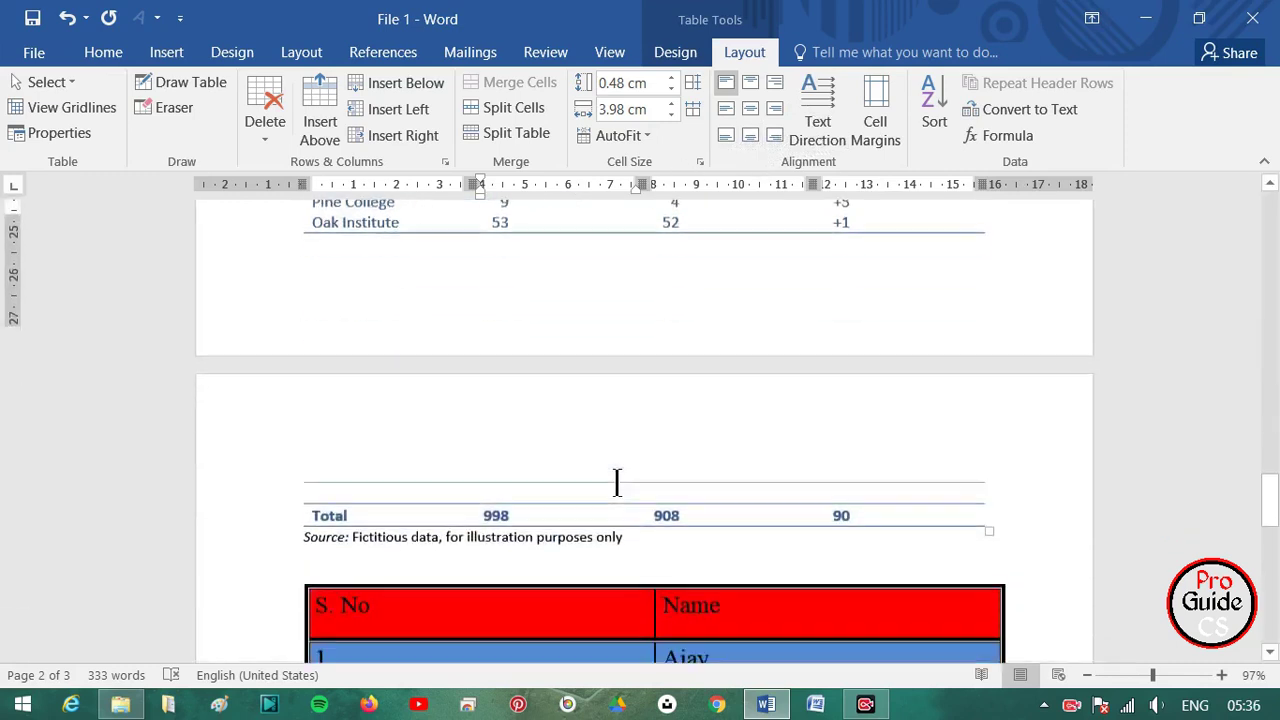
{"action": "scroll", "coordinate": [612, 485], "scroll_direction": "down", "scroll_amount": 2}
{"action": "scroll", "coordinate": [510, 500], "scroll_direction": "down", "scroll_amount": 3}
{"action": "left_click", "coordinate": [372, 360]}
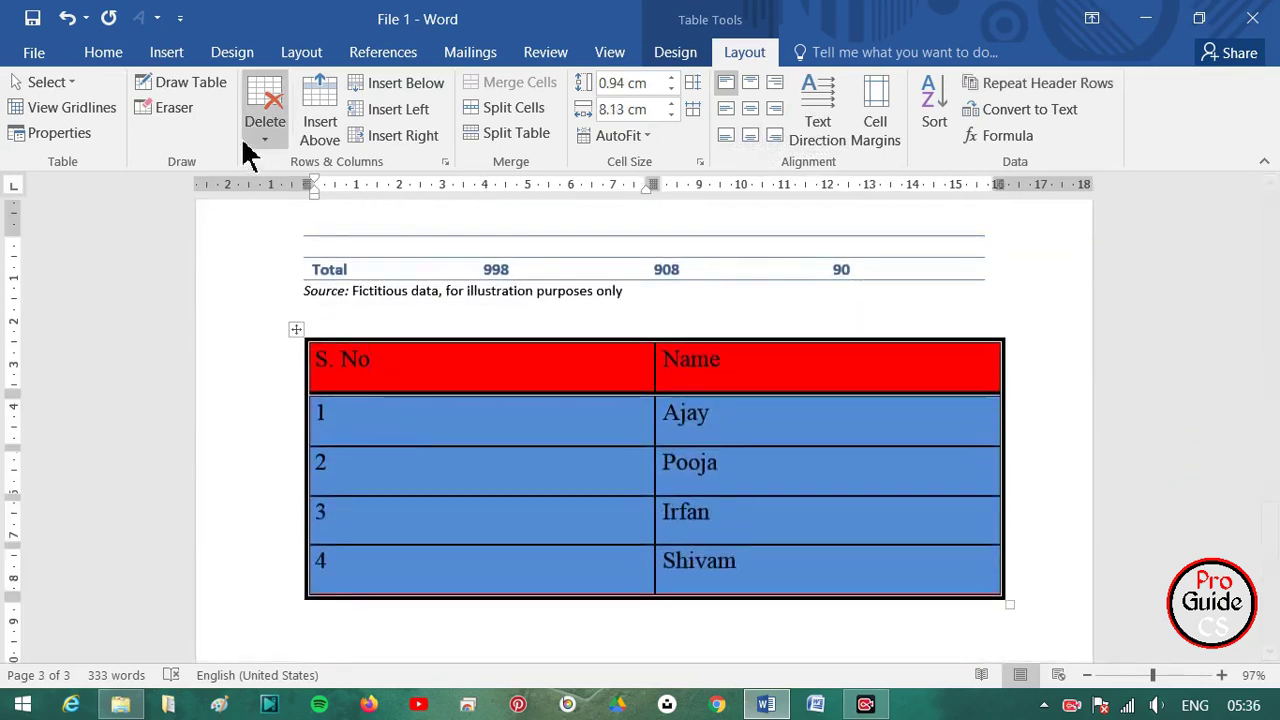
{"action": "left_click", "coordinate": [193, 88]}
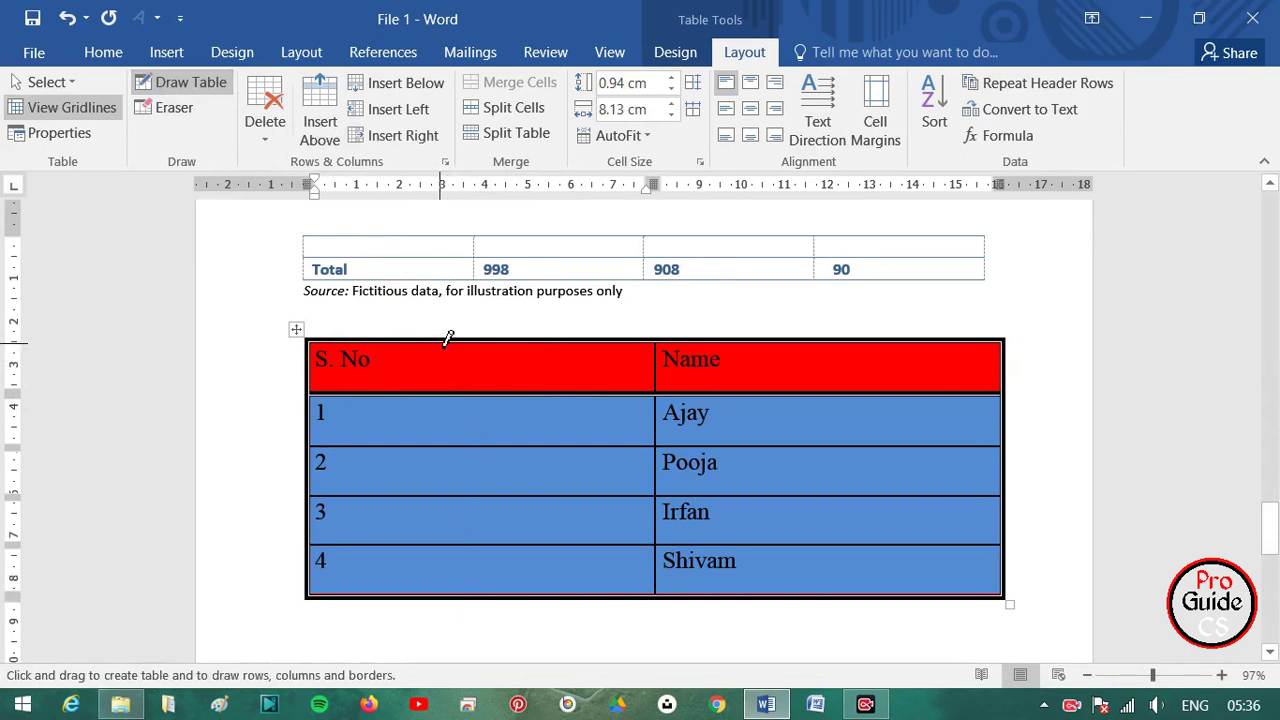
{"action": "left_click_drag", "start_coordinate": [426, 342], "coordinate": [443, 568]}
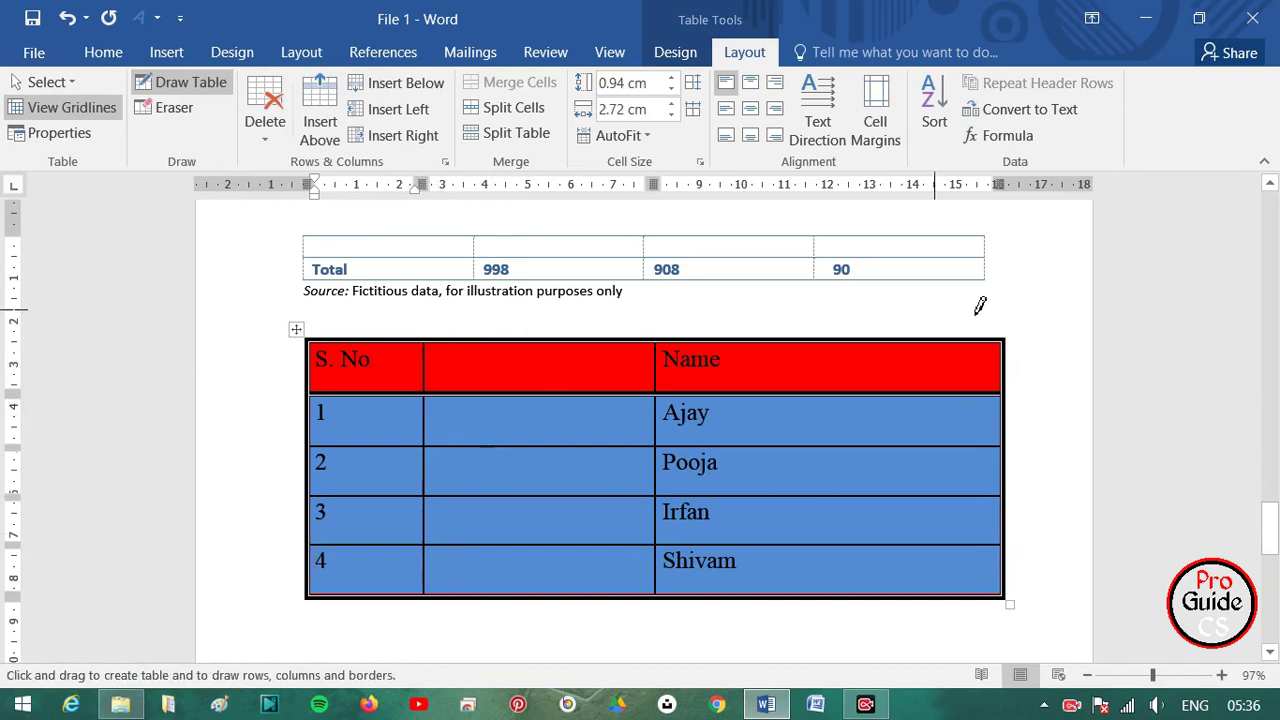
{"action": "key", "text": "Escape"}
- Head the new column Roll No. and enter 1, 26, 27 and 73 in its rows
{"action": "left_click", "coordinate": [519, 378]}
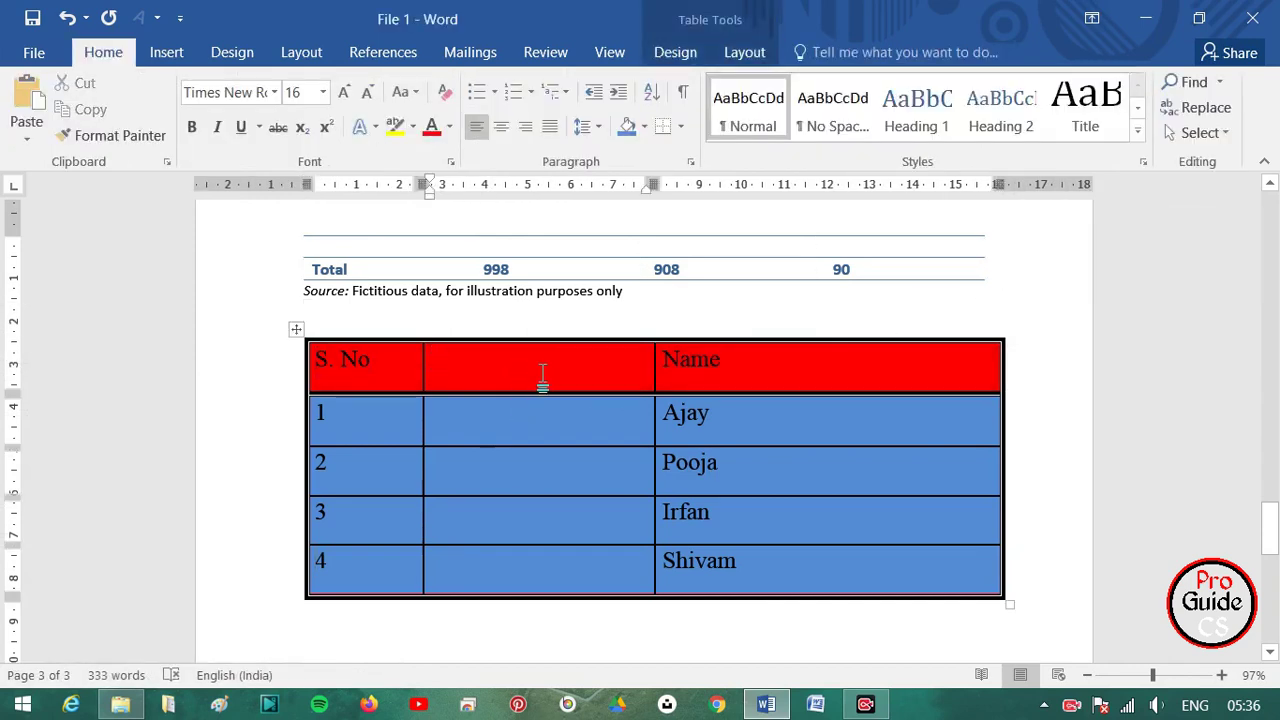
{"action": "type", "text": "Roll "}
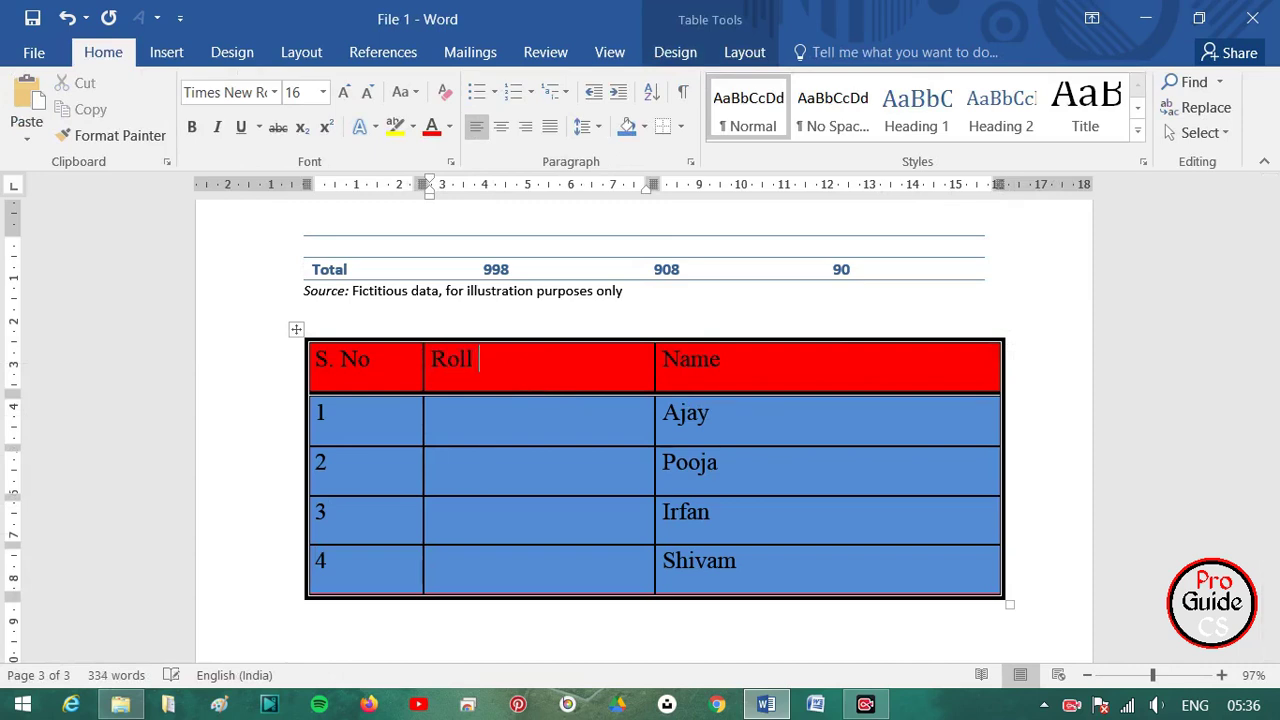
{"action": "type", "text": "No"}
{"action": "left_click", "coordinate": [513, 428]}
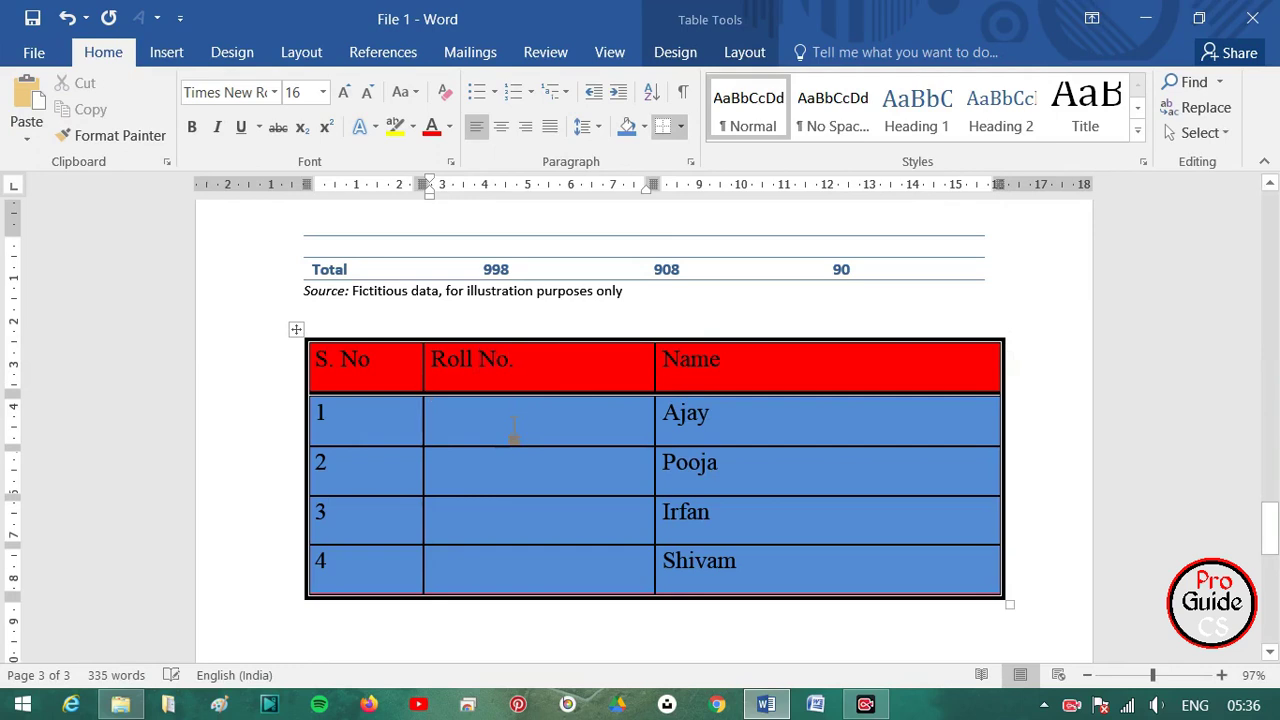
{"action": "type", "text": "1"}
{"action": "left_click", "coordinate": [541, 485]}
{"action": "type", "text": "26"}
{"action": "type", "text": "27"}
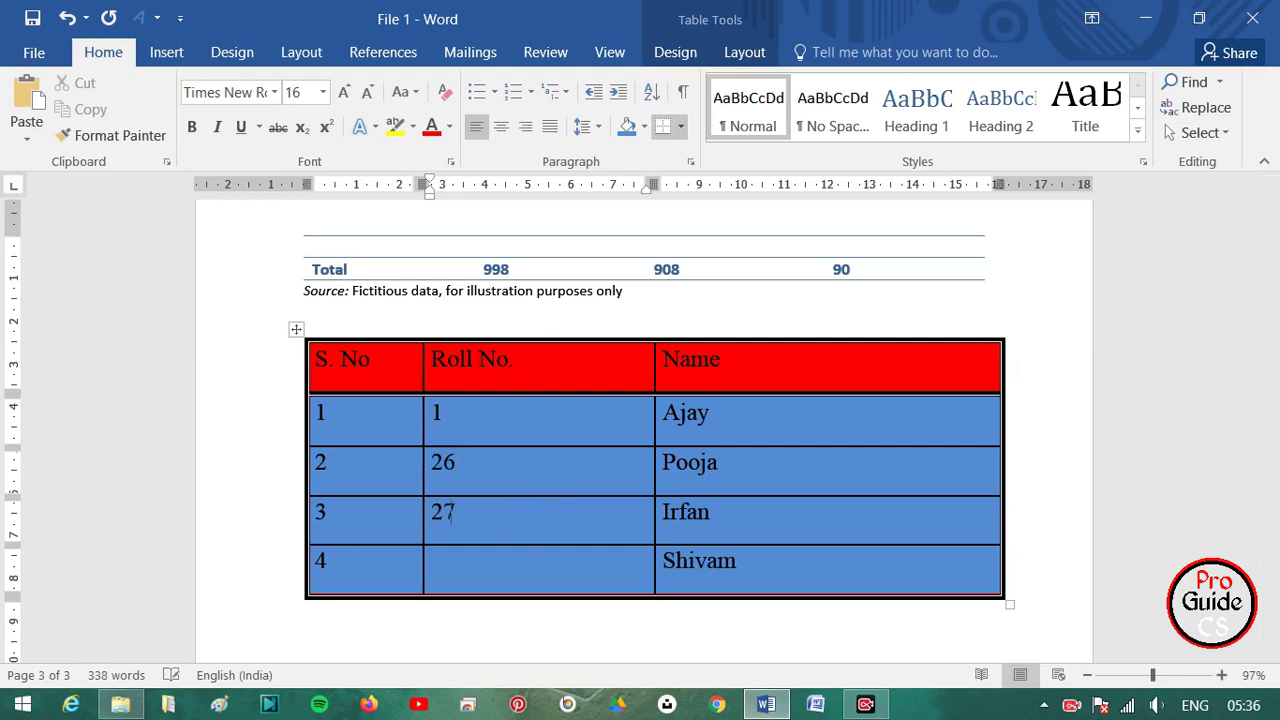
{"action": "left_click", "coordinate": [531, 571]}
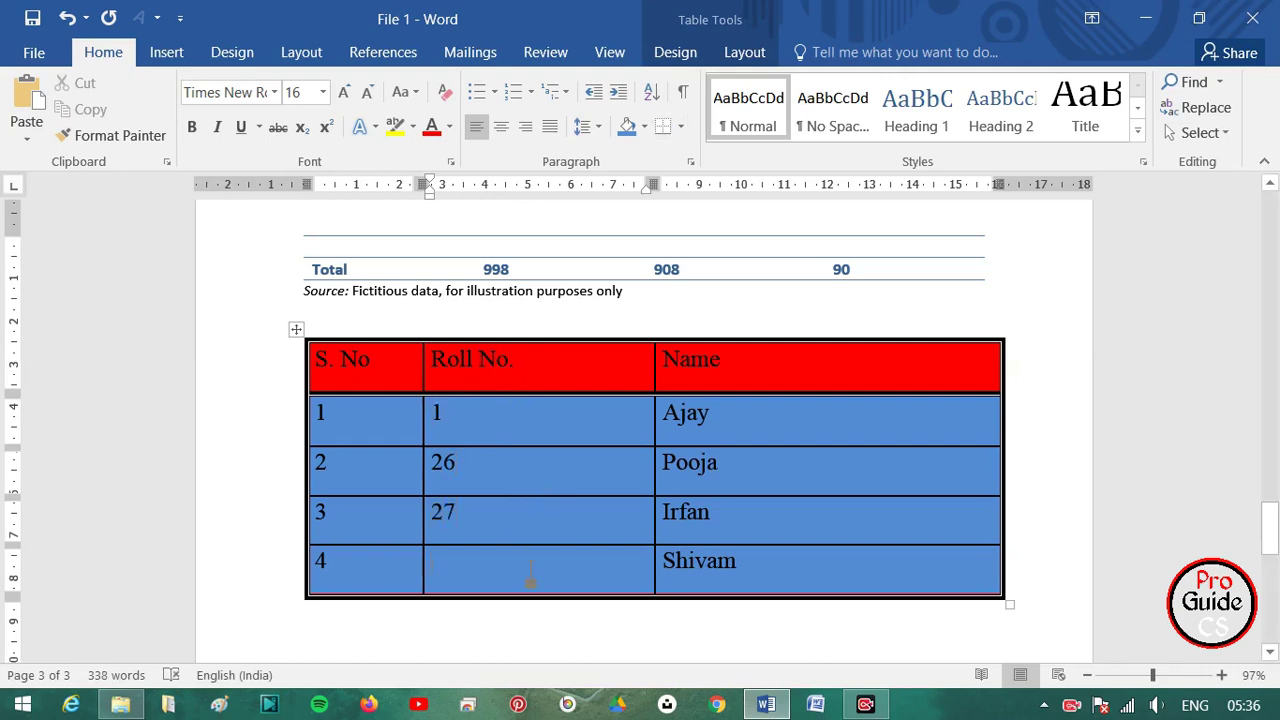
{"action": "type", "text": "73"}
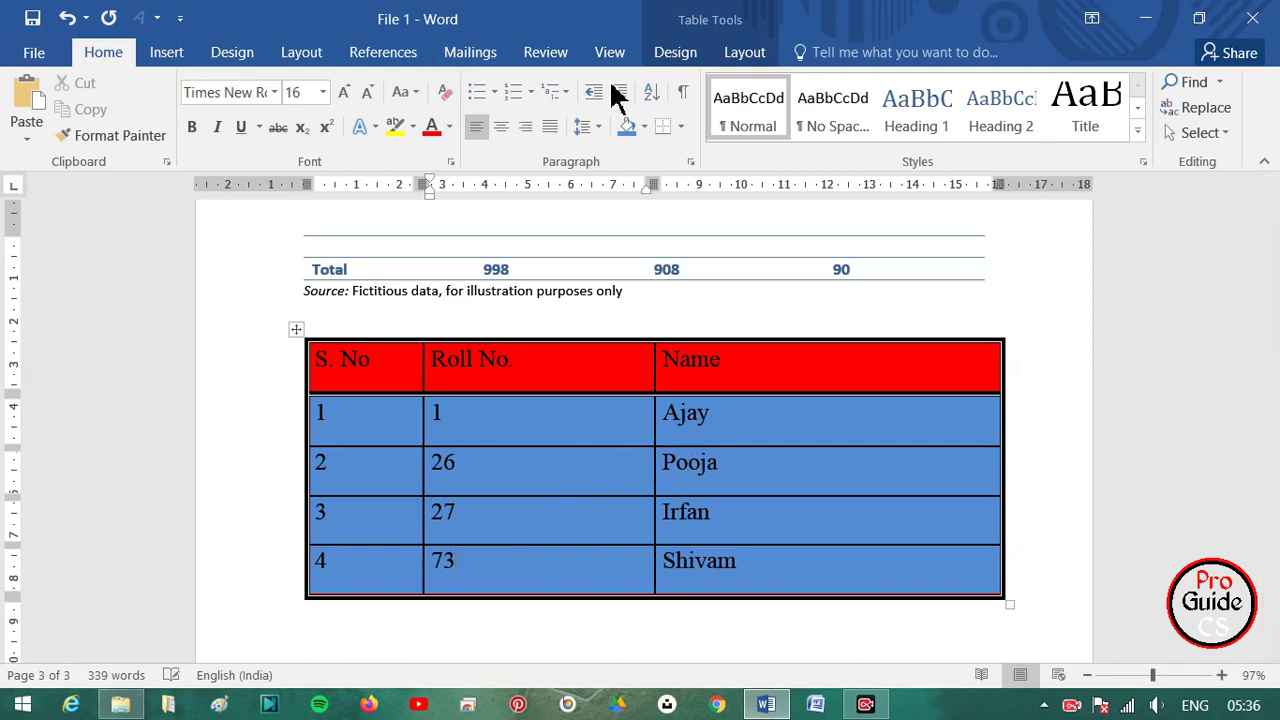
- Turn on Draw Table and try test borders in Name and Roll No., undoing each
{"action": "left_click", "coordinate": [740, 52]}
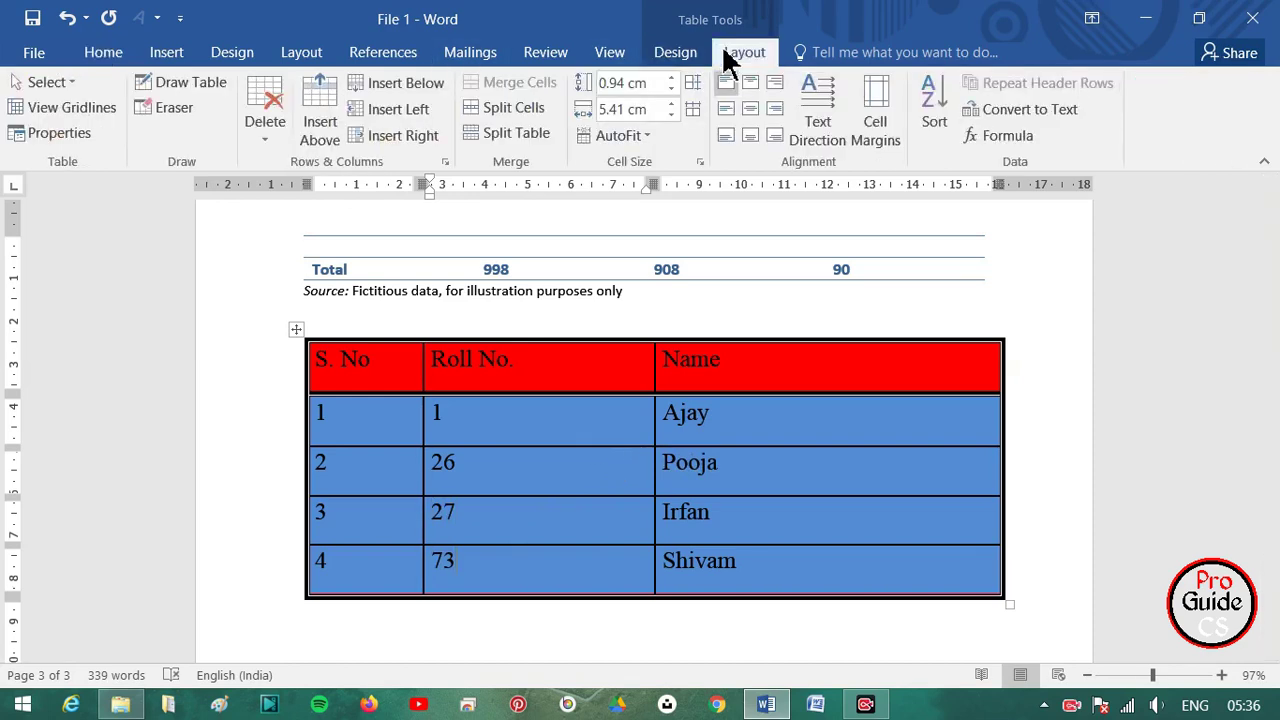
{"action": "left_click", "coordinate": [176, 83]}
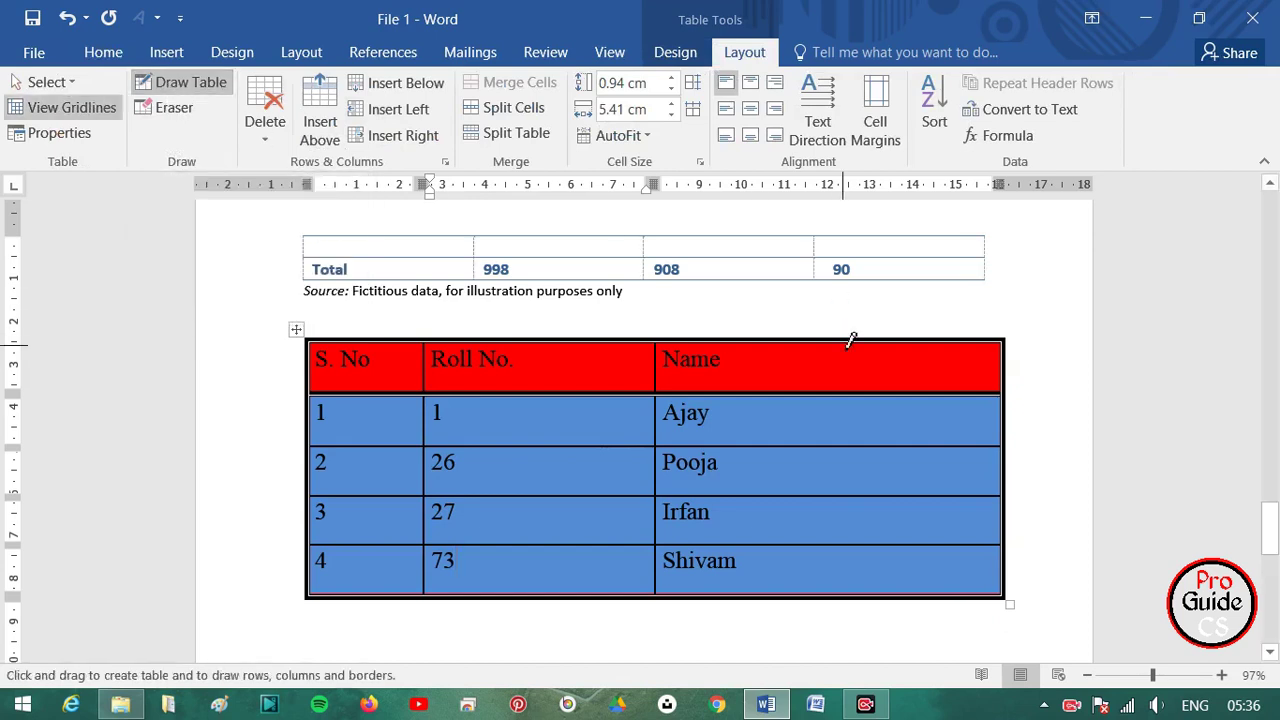
{"action": "mouse_move", "coordinate": [847, 342]}
{"action": "left_mouse_down"}
{"action": "mouse_move", "coordinate": [844, 405]}
{"action": "mouse_move", "coordinate": [846, 380]}
{"action": "mouse_move", "coordinate": [877, 556]}
{"action": "mouse_move", "coordinate": [926, 506]}
{"action": "left_mouse_up"}
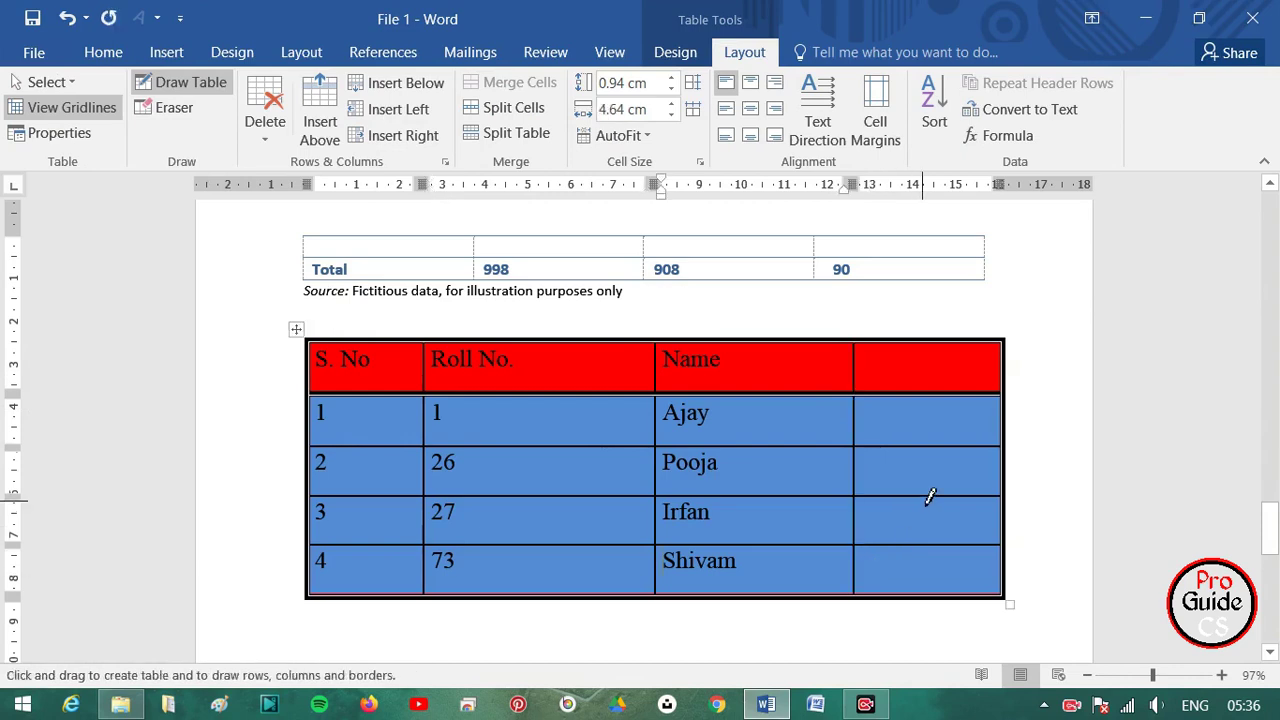
{"action": "key", "text": "ctrl+z"}
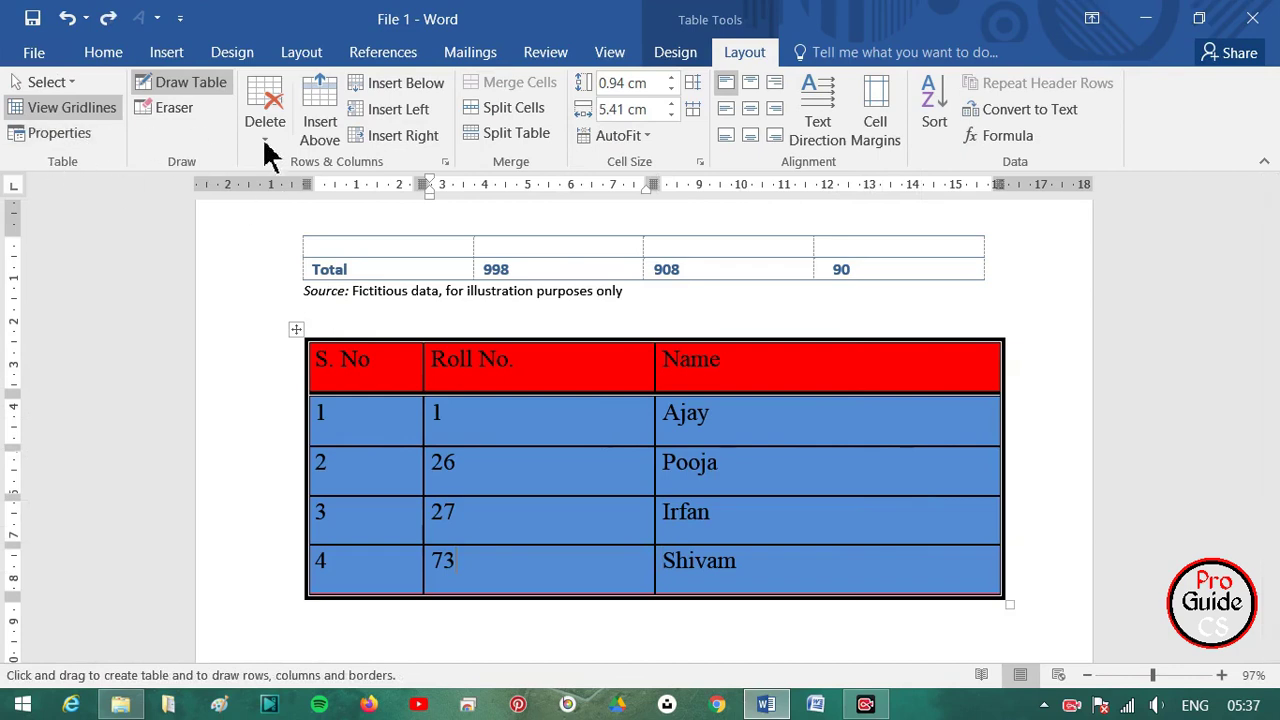
{"action": "left_click_drag", "start_coordinate": [546, 397], "coordinate": [546, 492]}
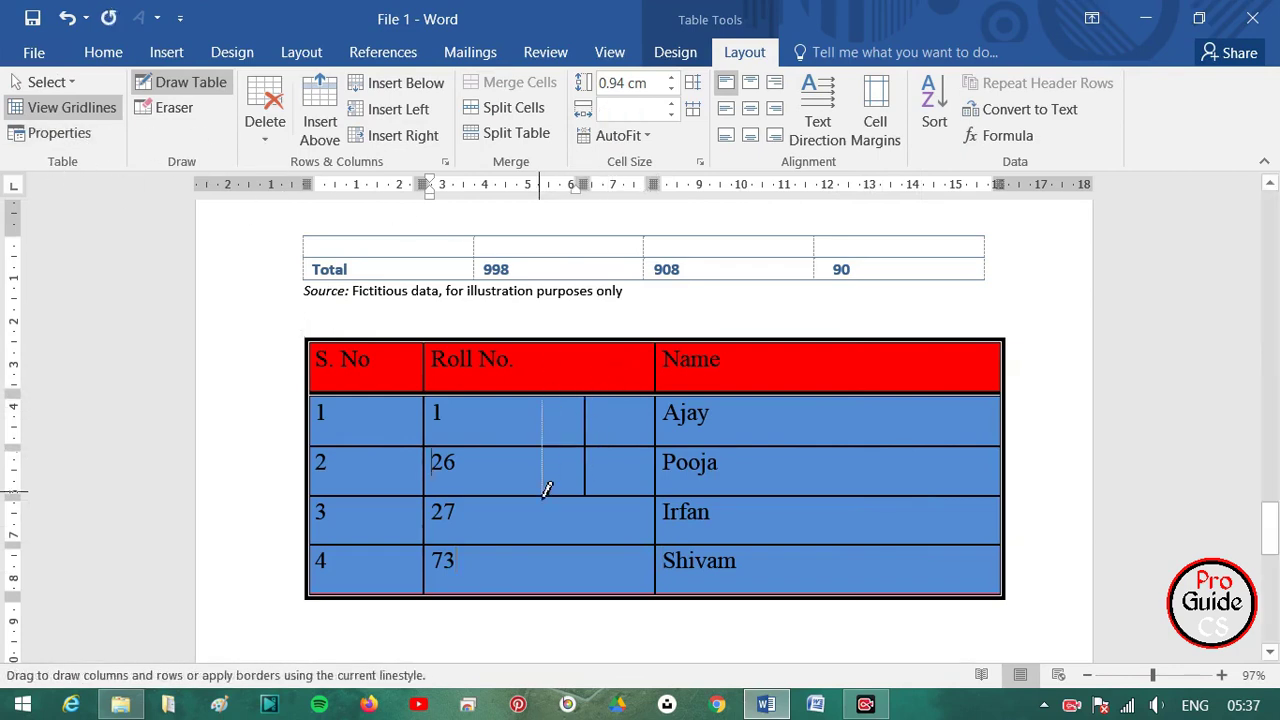
{"action": "left_click_drag", "start_coordinate": [430, 420], "coordinate": [645, 420]}
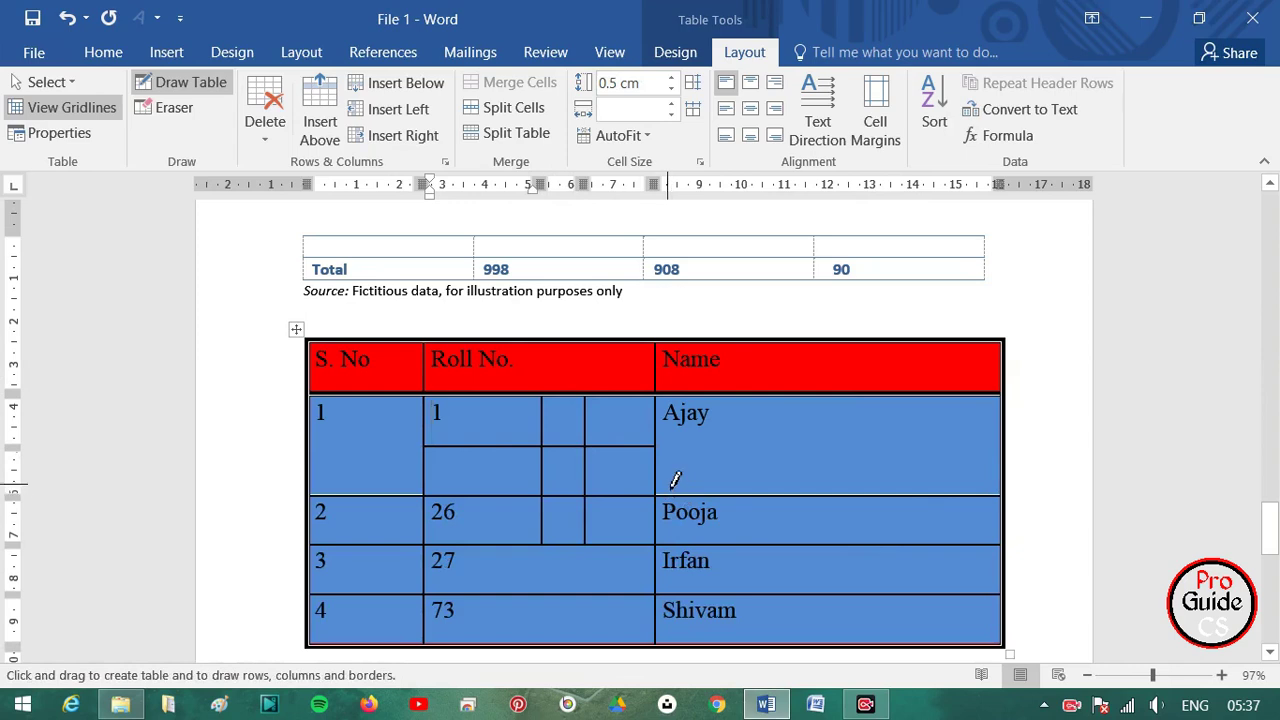
{"action": "key", "text": "ctrl+z"}
{"action": "key", "text": "ctrl+z"}
{"action": "key", "text": "ctrl+z"}
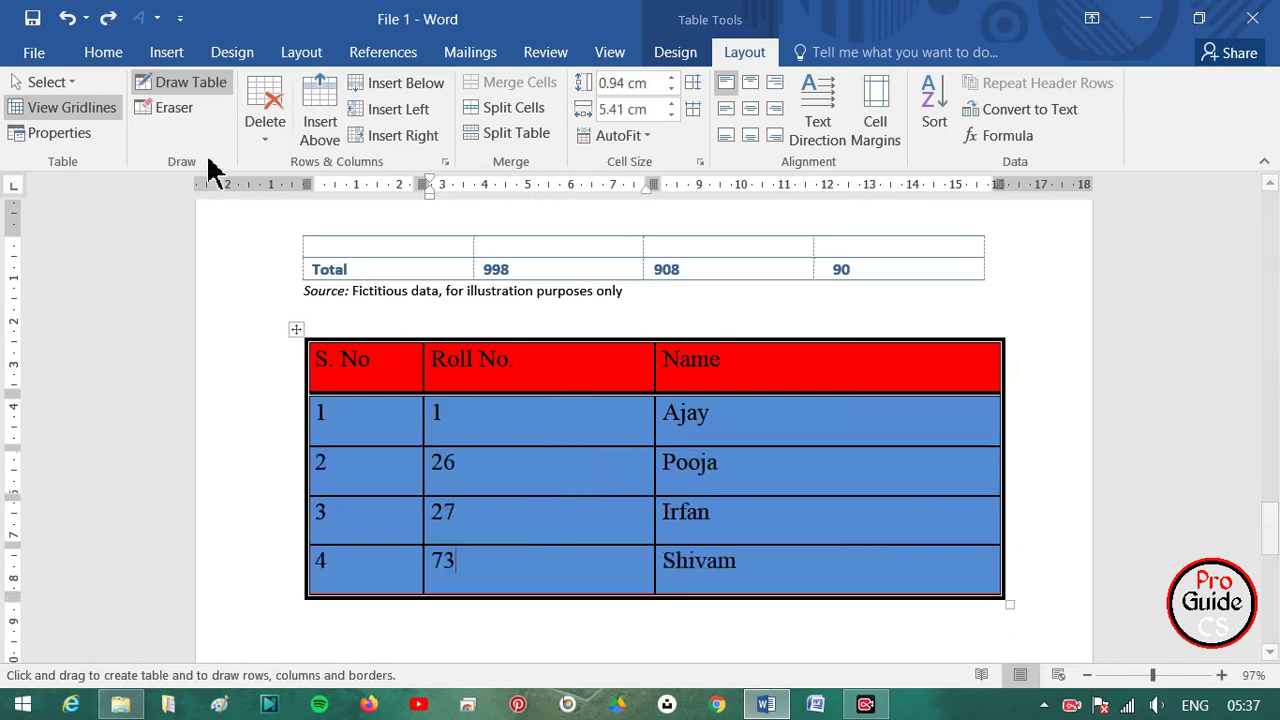
- Draw vertical borders that split the Name cells of the four student rows
{"action": "left_click", "coordinate": [192, 87]}
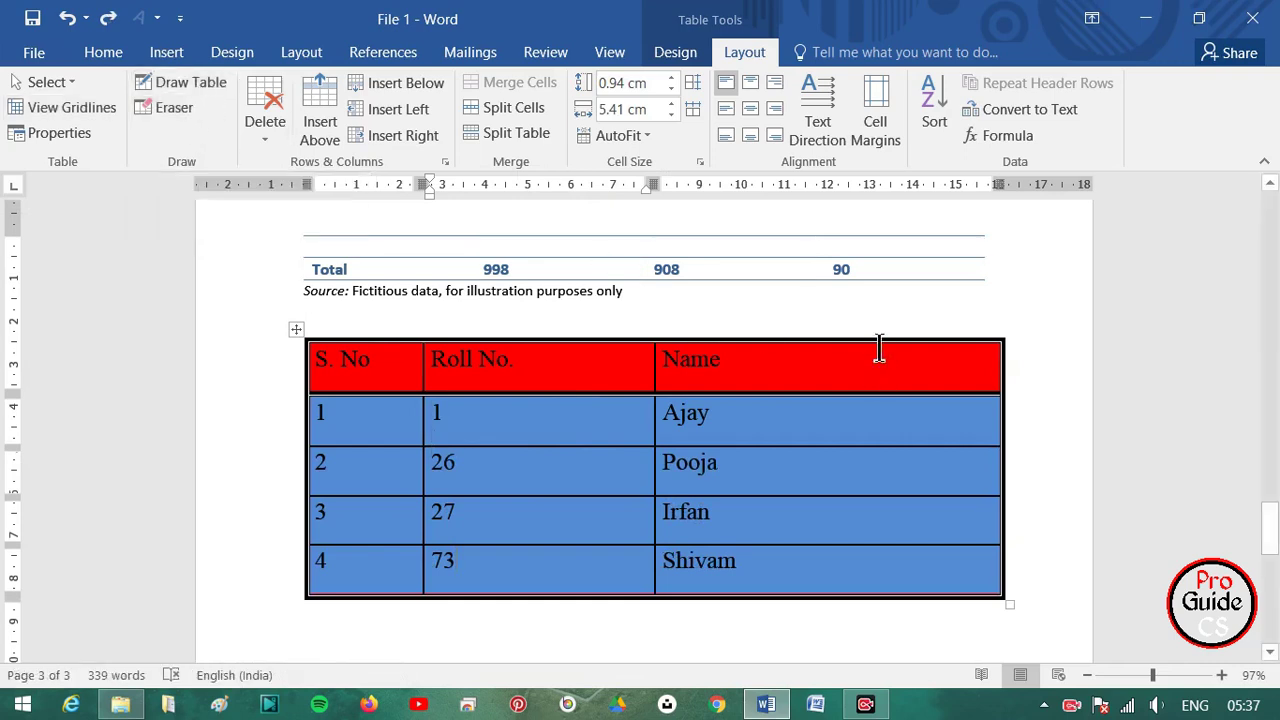
{"action": "left_click", "coordinate": [185, 82]}
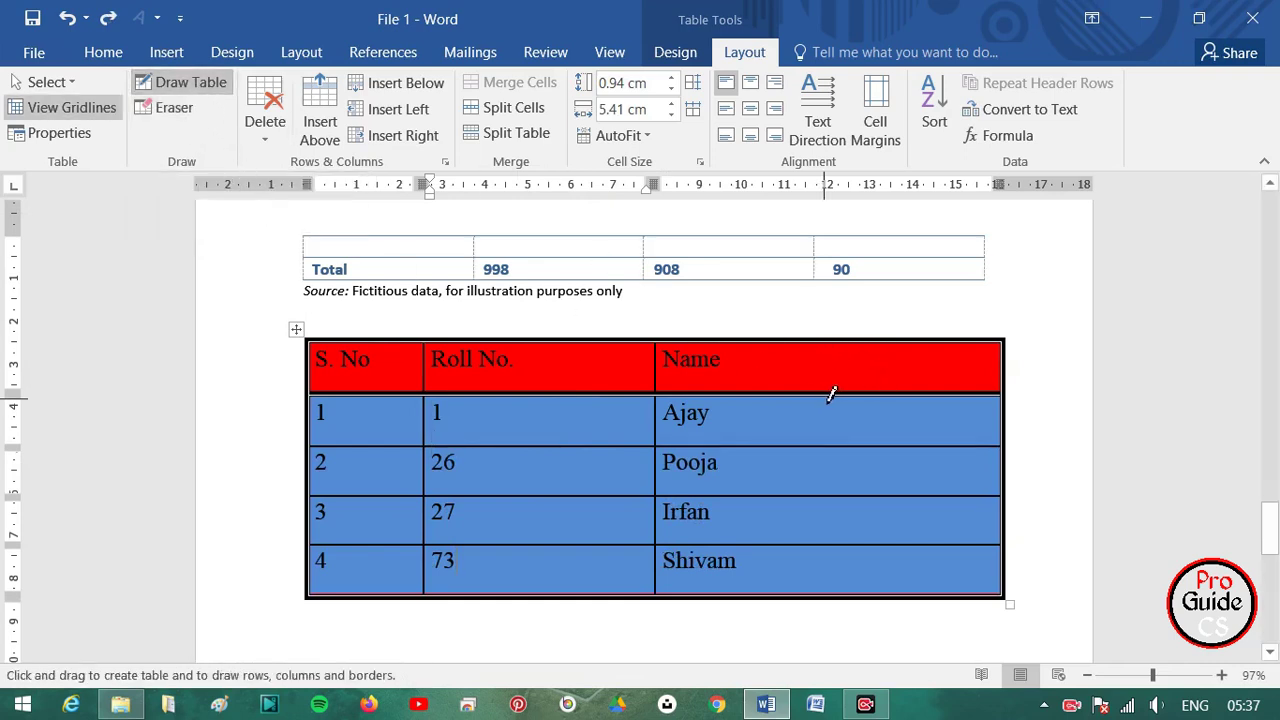
{"action": "mouse_move", "coordinate": [826, 400]}
{"action": "left_mouse_down"}
{"action": "mouse_move", "coordinate": [838, 440]}
{"action": "mouse_move", "coordinate": [890, 490]}
{"action": "mouse_move", "coordinate": [834, 590]}
{"action": "left_mouse_up"}
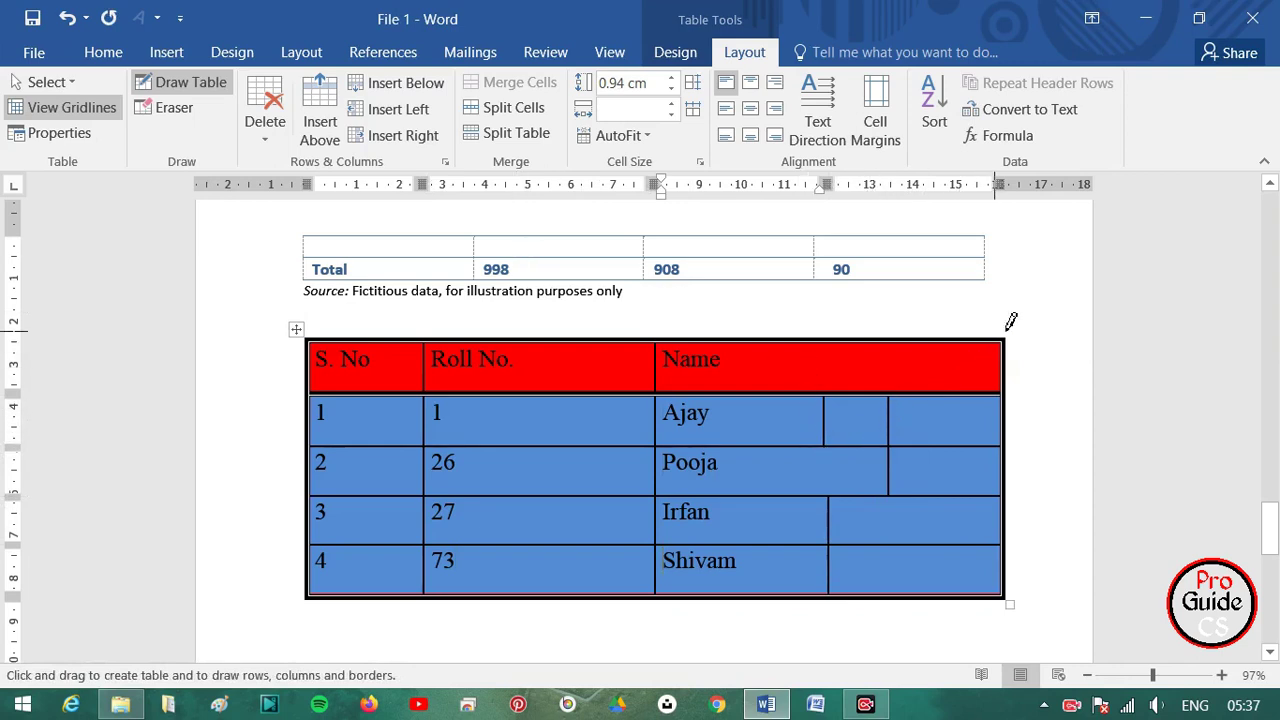
{"action": "left_click", "coordinate": [1026, 306]}
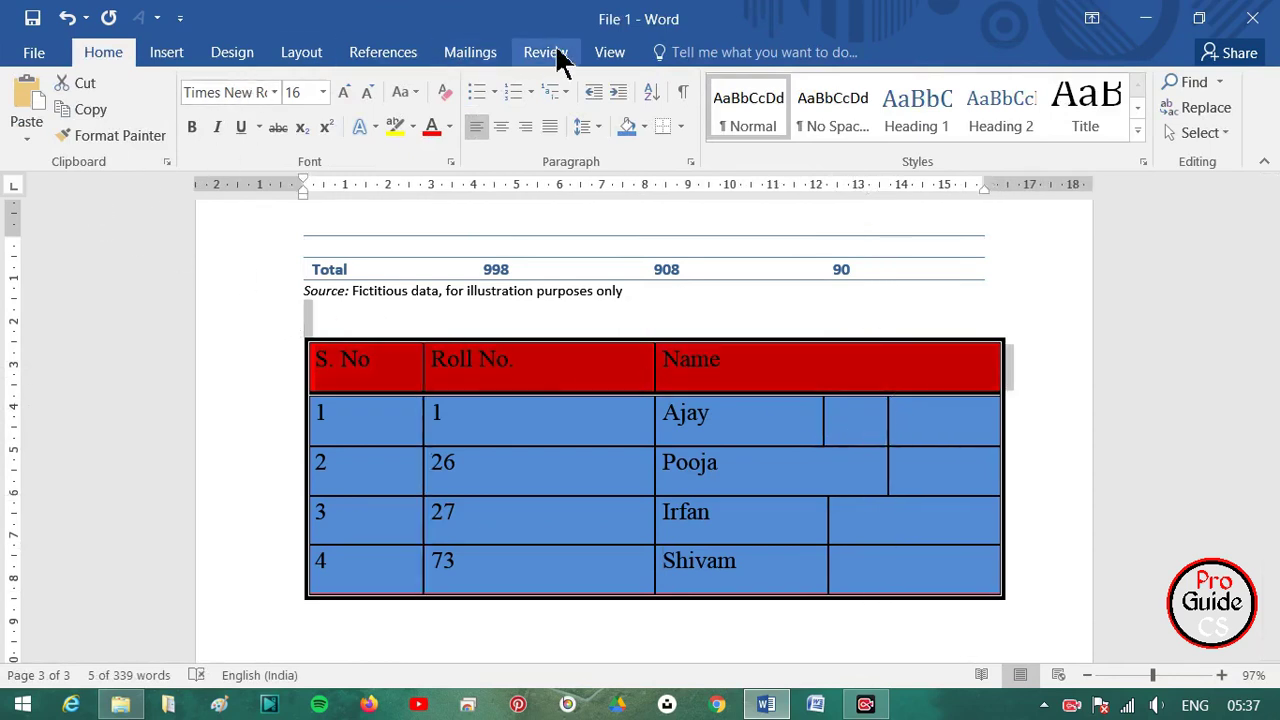
{"action": "left_click", "coordinate": [751, 363]}
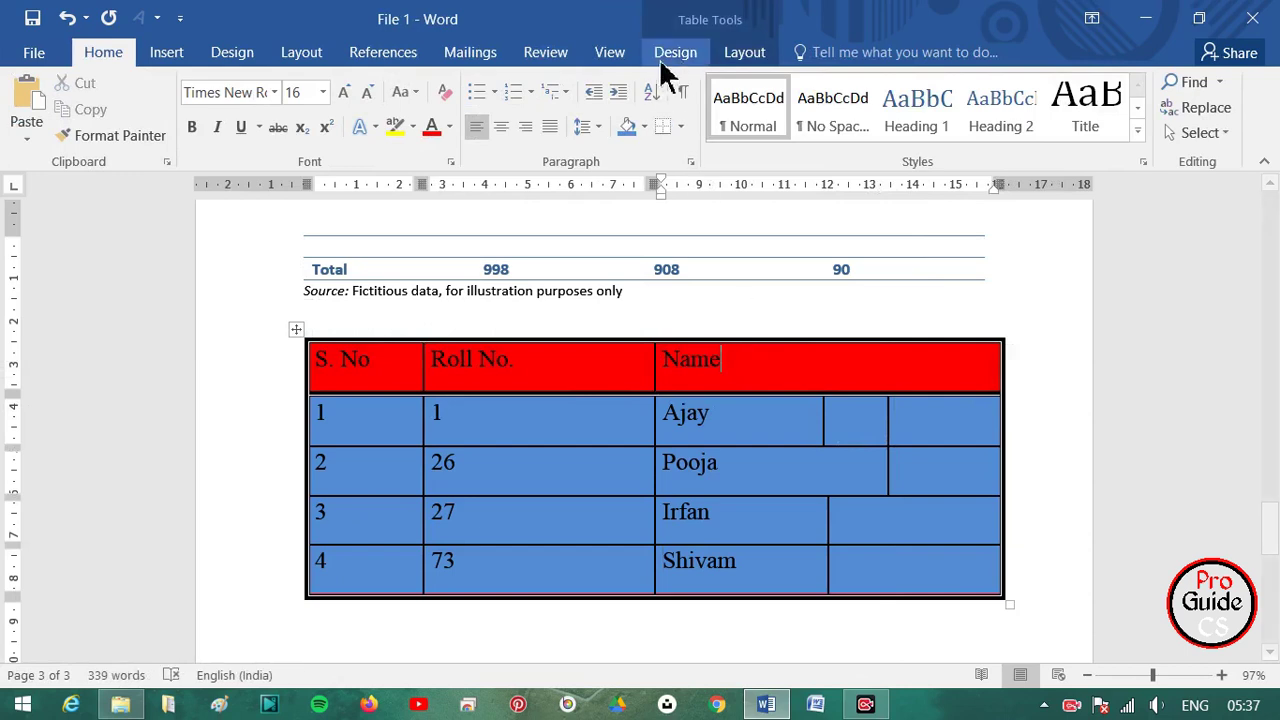
- Erase the extra Name borders in the Ajay, Pooja, Irfan and Shivam rows, undoing an accidental Roll No. merge
{"action": "left_click", "coordinate": [722, 56]}
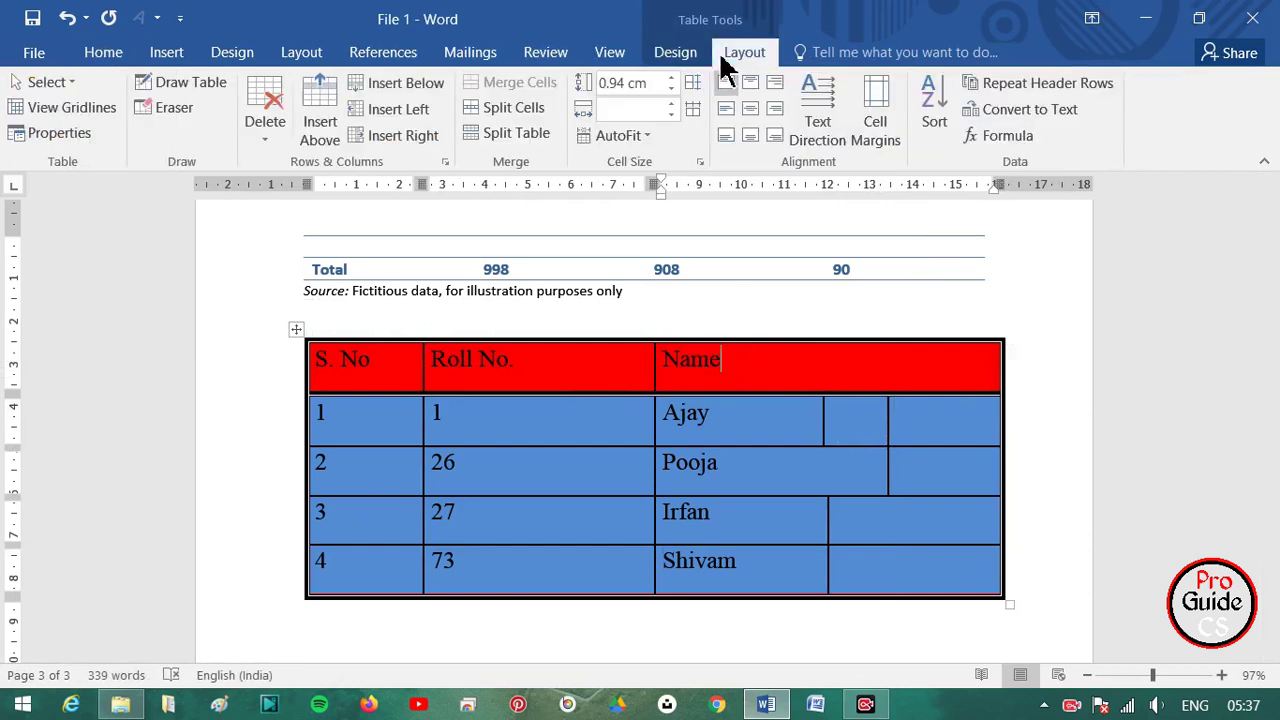
{"action": "left_click", "coordinate": [170, 112]}
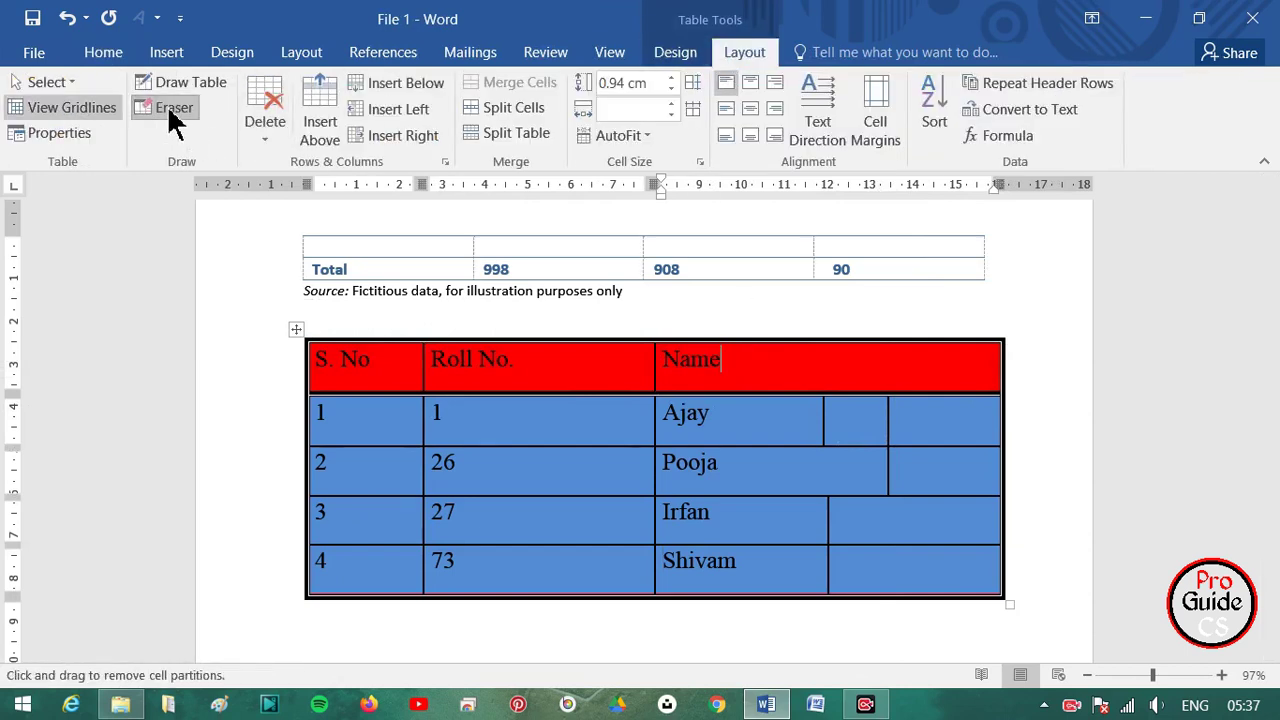
{"action": "left_click", "coordinate": [825, 421]}
{"action": "left_click", "coordinate": [888, 421]}
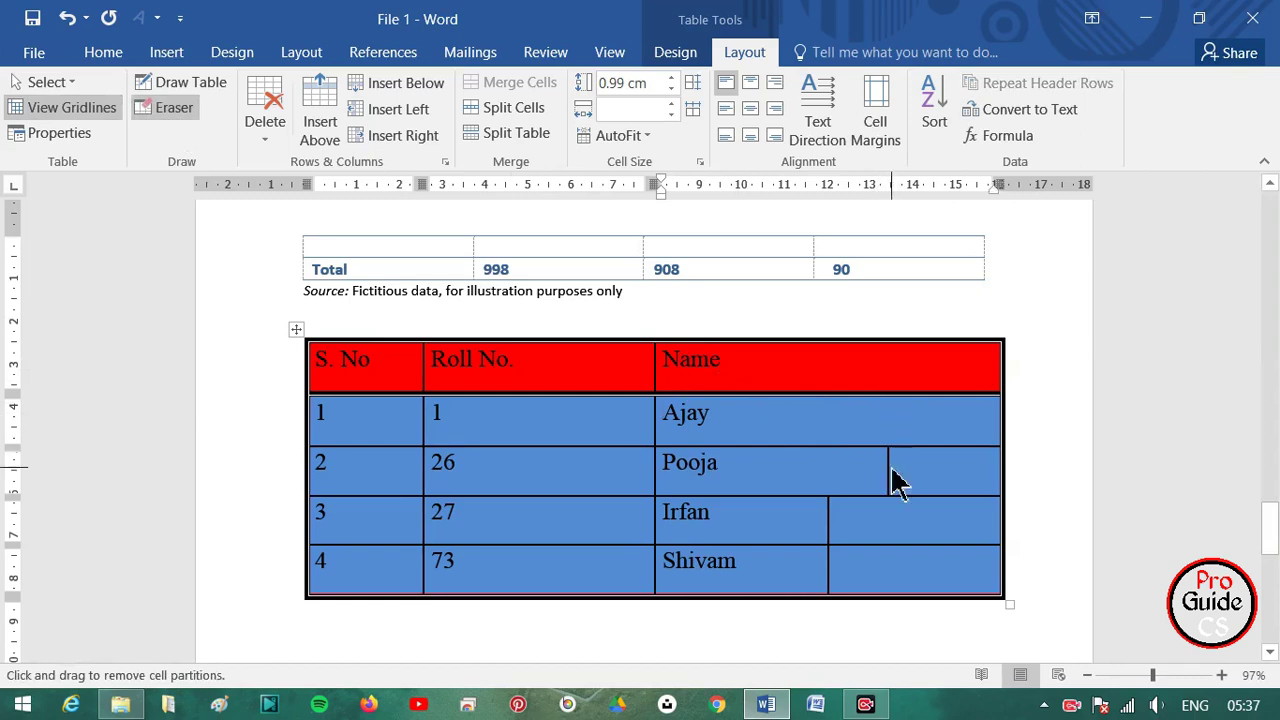
{"action": "left_click", "coordinate": [889, 478]}
{"action": "left_click", "coordinate": [831, 515]}
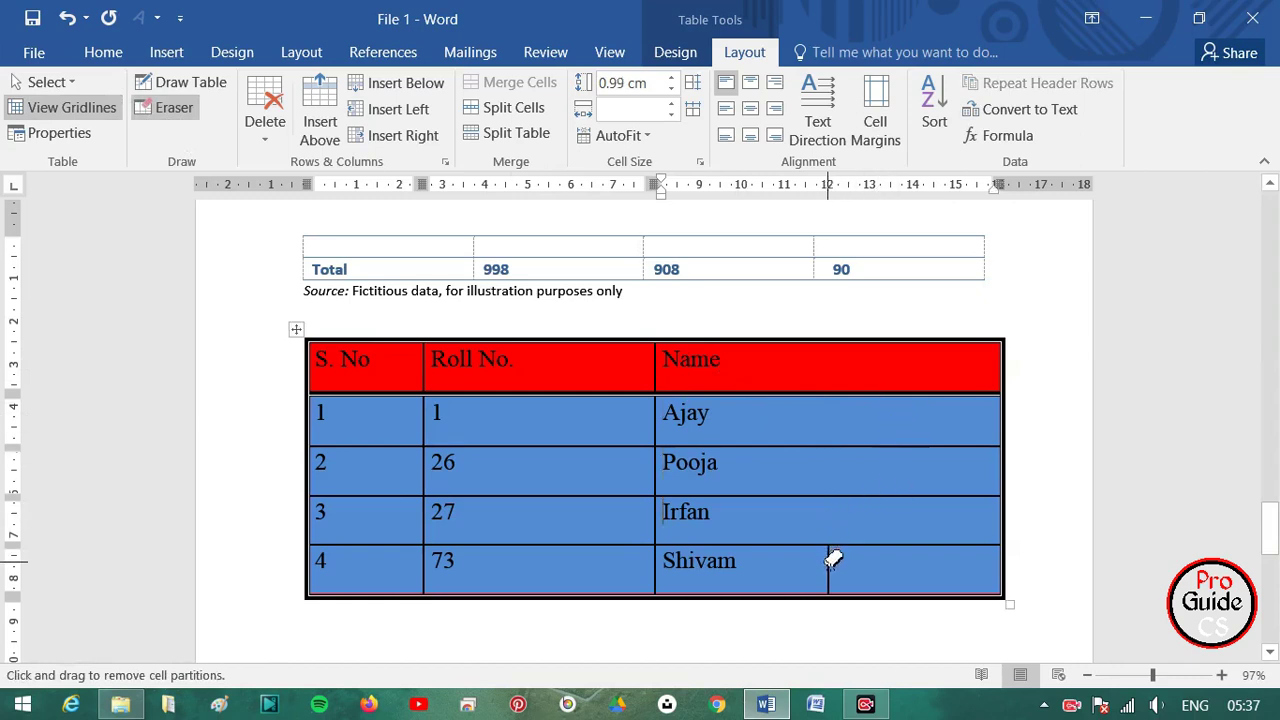
{"action": "left_click", "coordinate": [829, 566]}
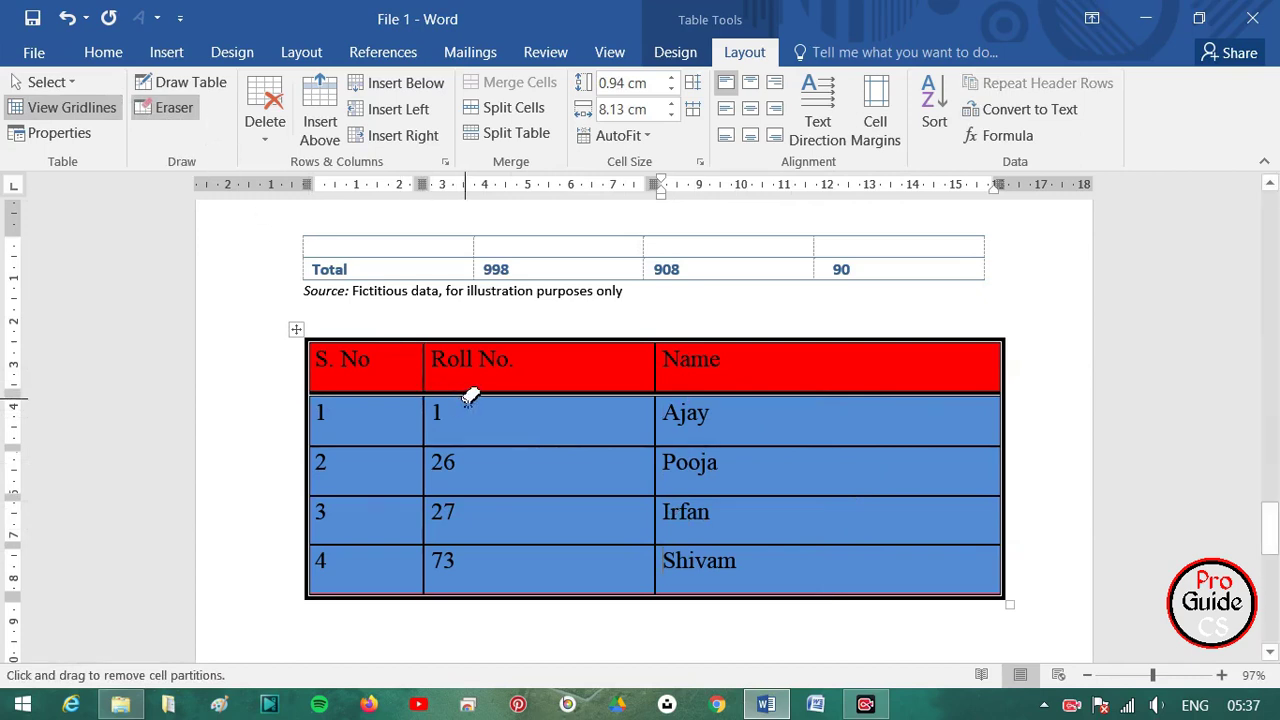
{"action": "left_click", "coordinate": [467, 393]}
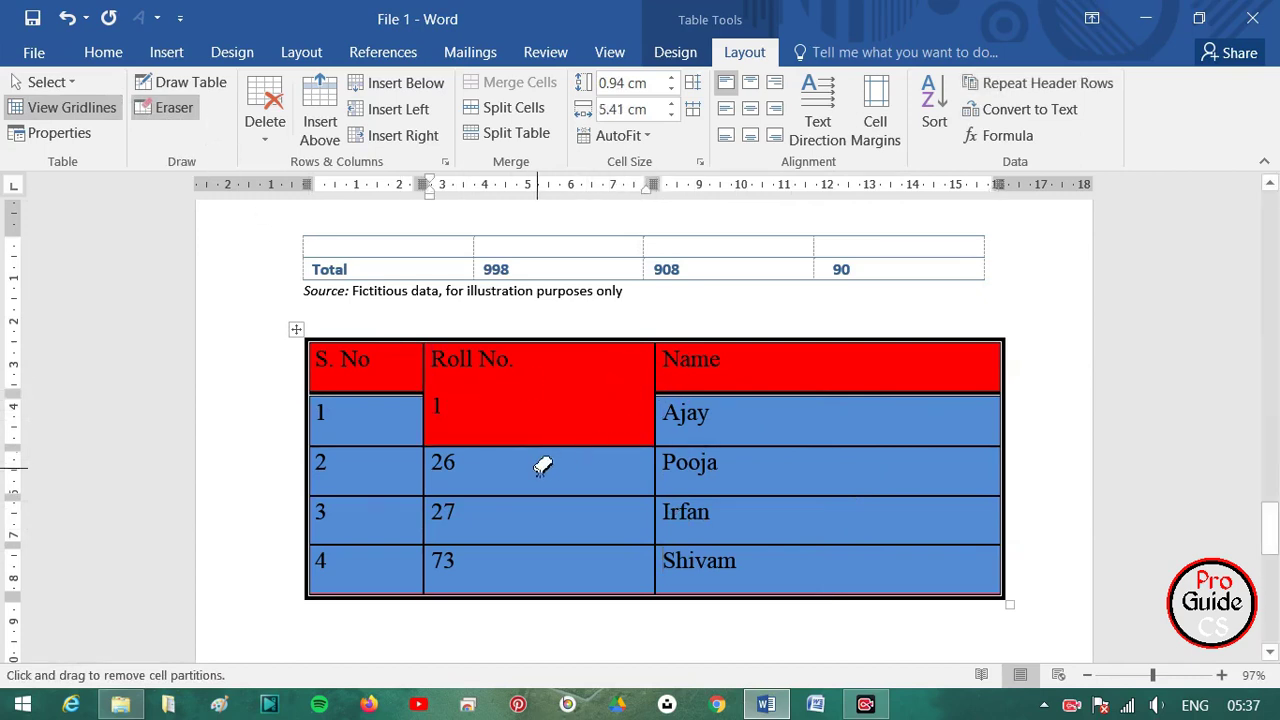
{"action": "key", "text": "ctrl+z"}
{"action": "left_click", "coordinate": [258, 282]}
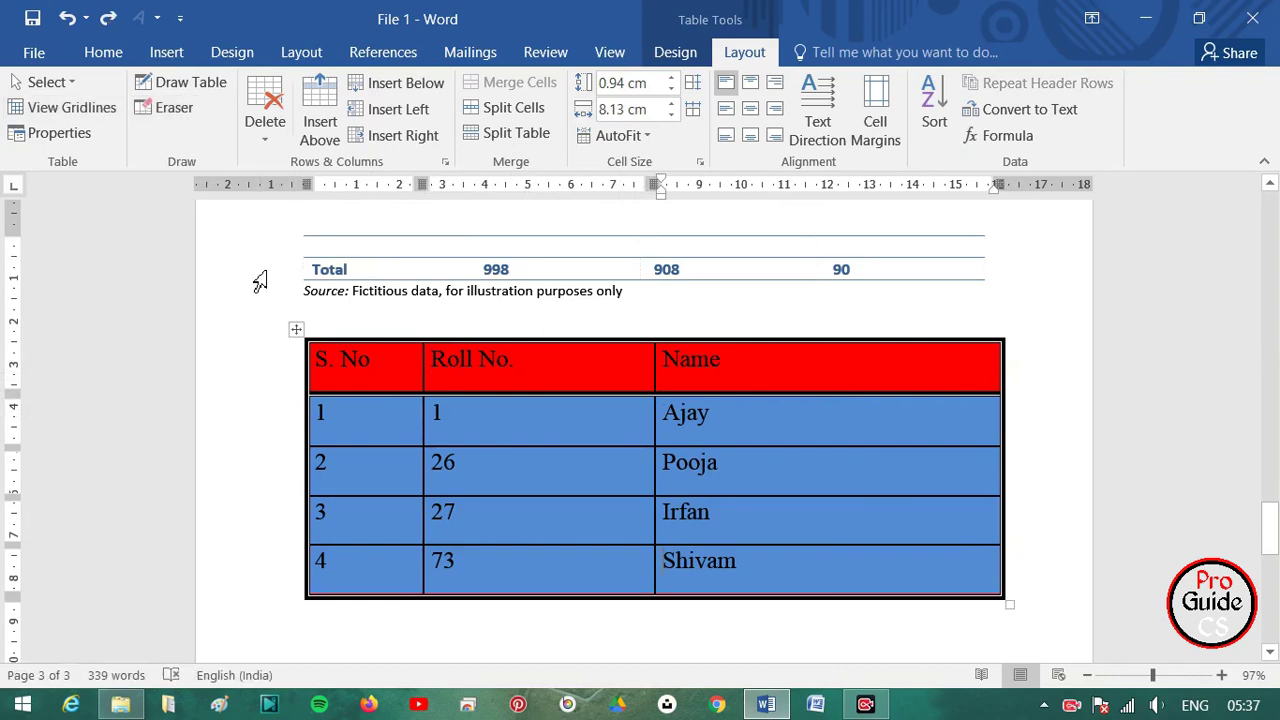
{"action": "left_click", "coordinate": [1031, 314]}
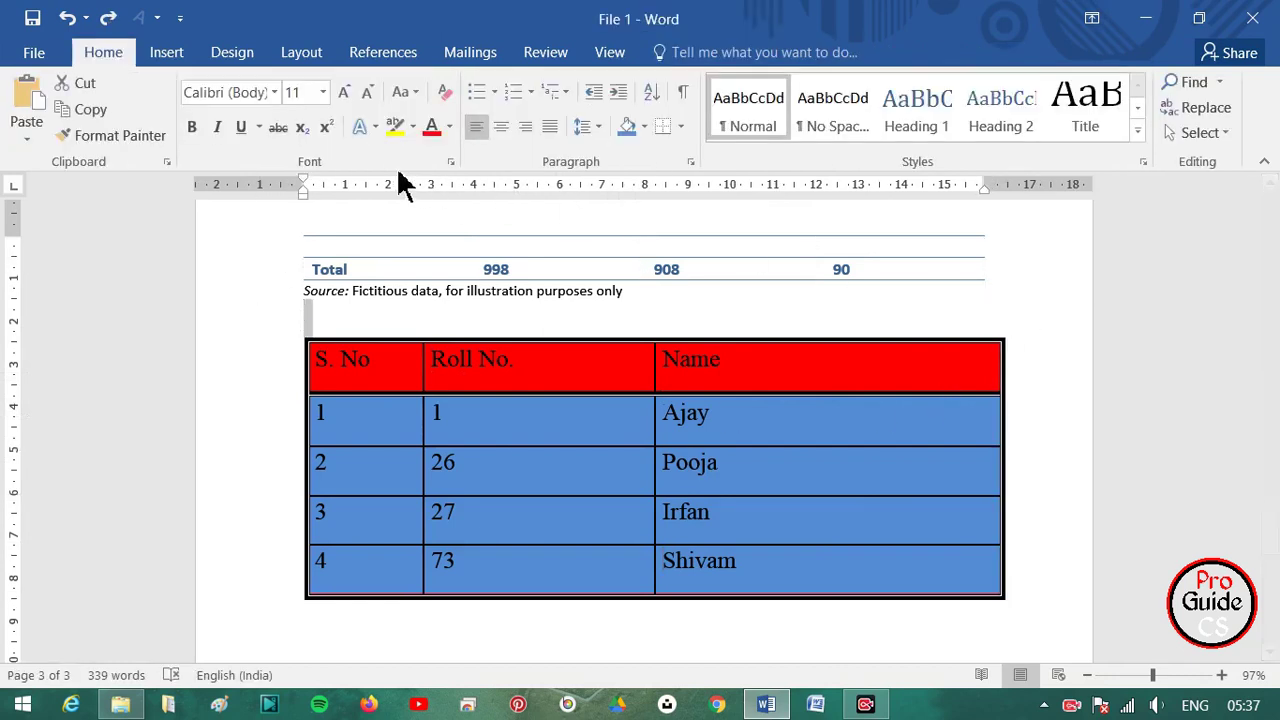
{"action": "left_click", "coordinate": [640, 357]}
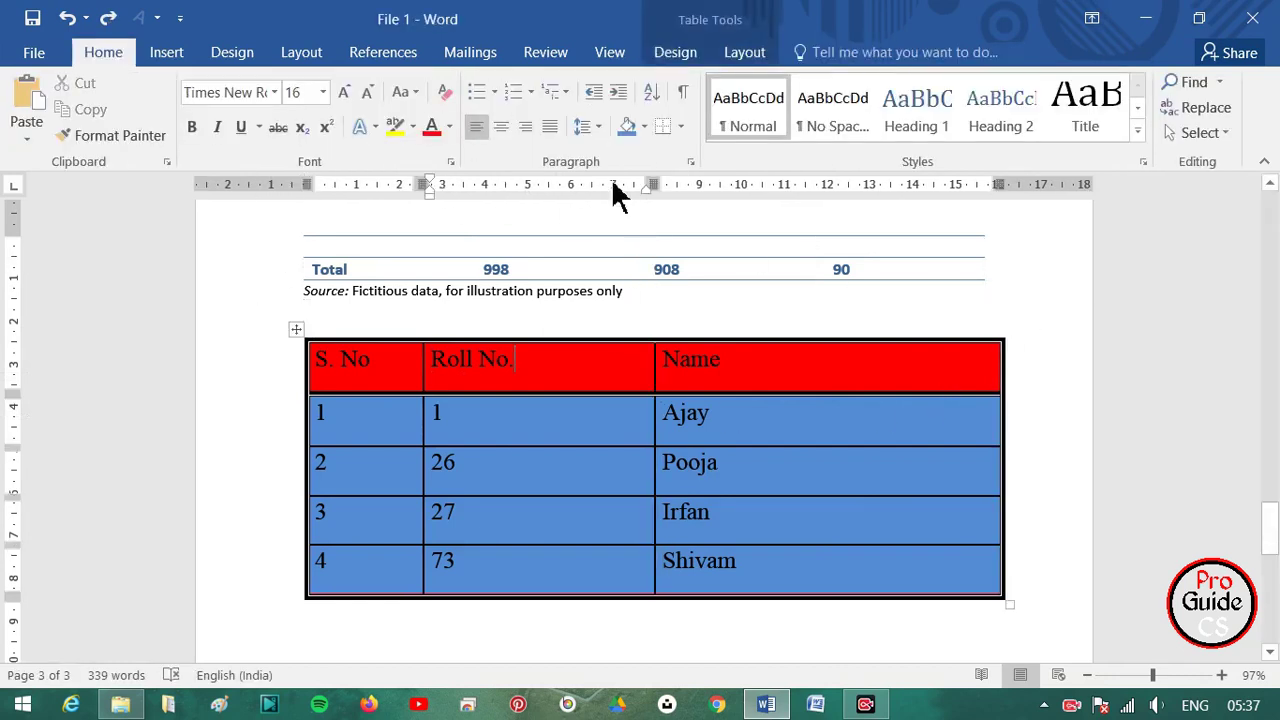
{"action": "left_click", "coordinate": [740, 53]}
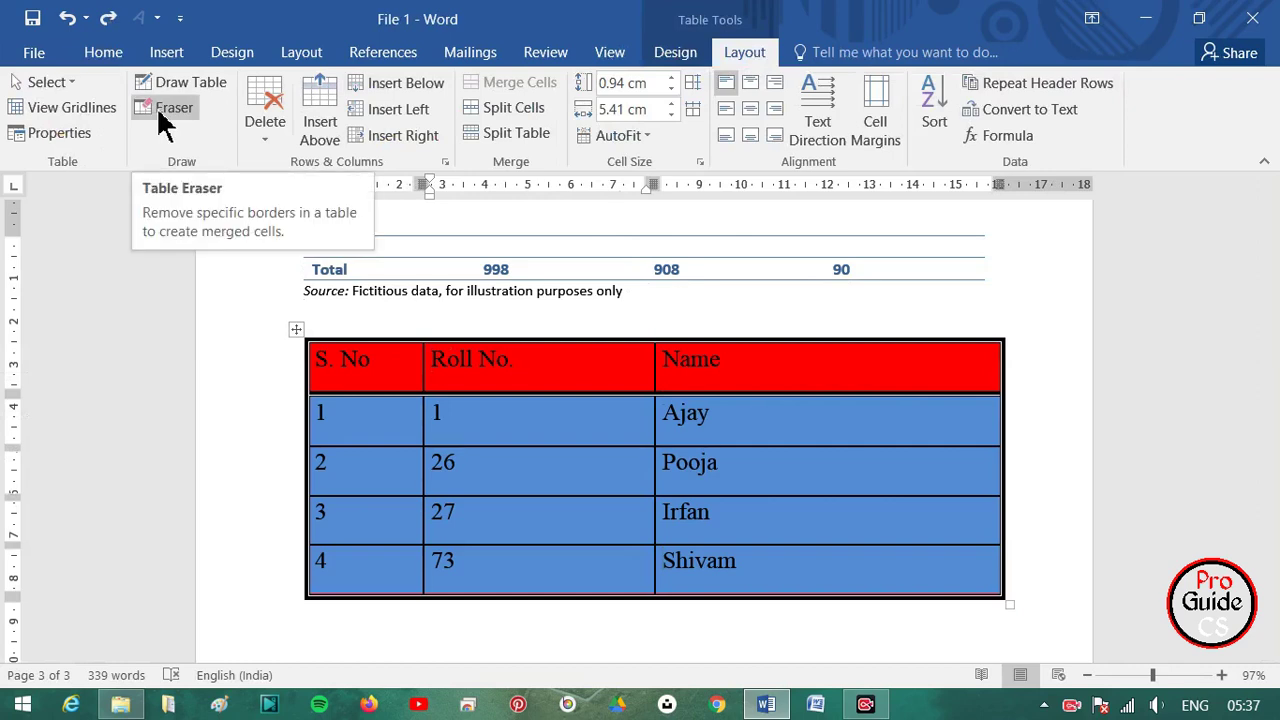
{"action": "left_click", "coordinate": [268, 140]}
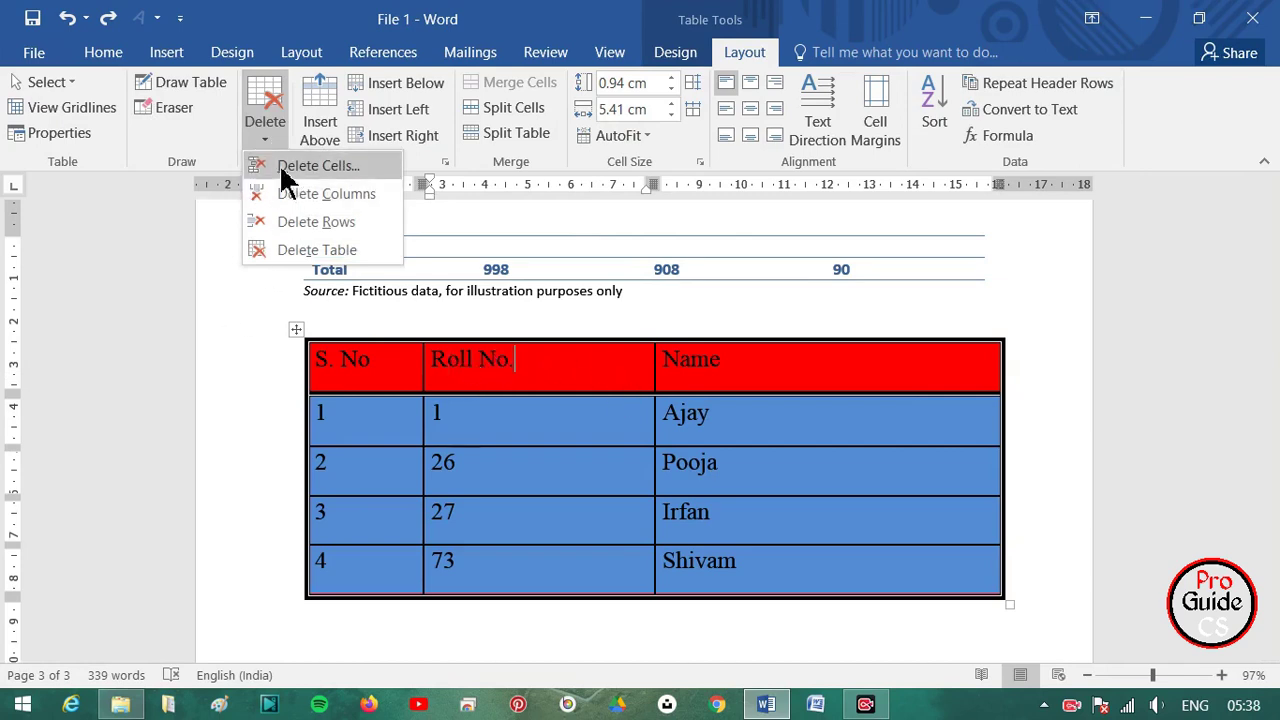
{"action": "left_click", "coordinate": [318, 166]}
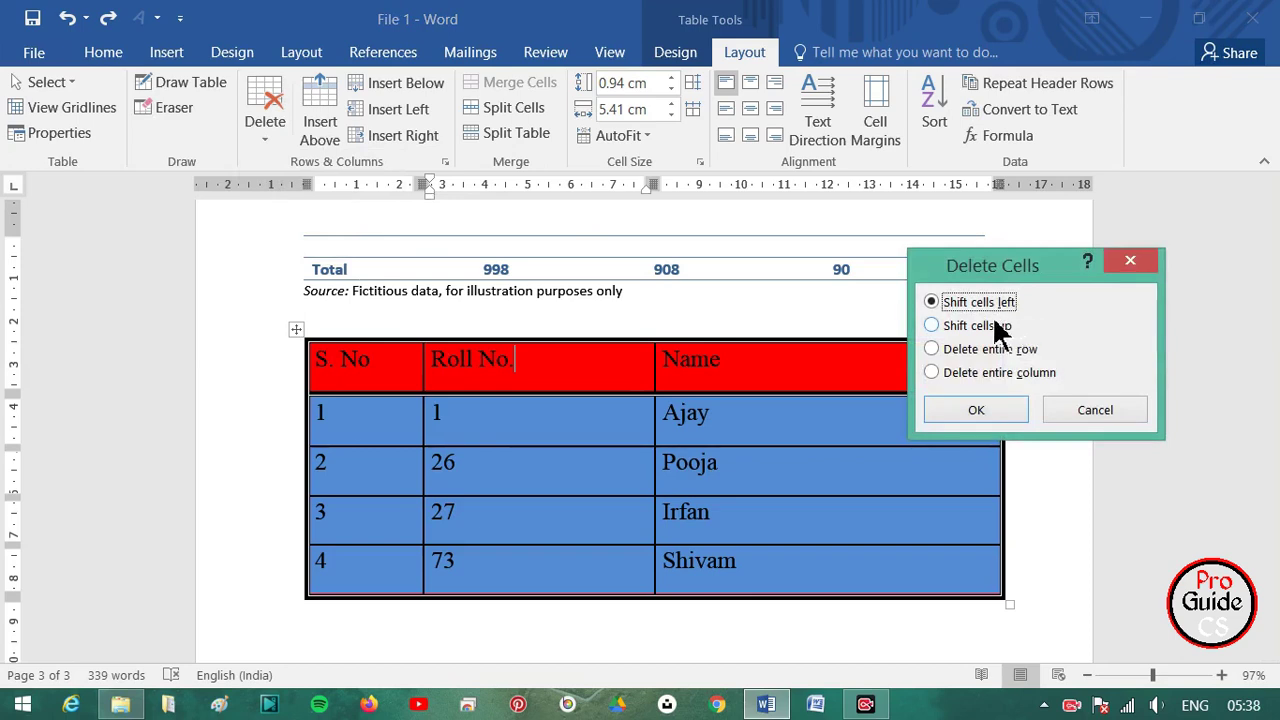
{"action": "left_click_drag", "start_coordinate": [1006, 266], "coordinate": [841, 151]}
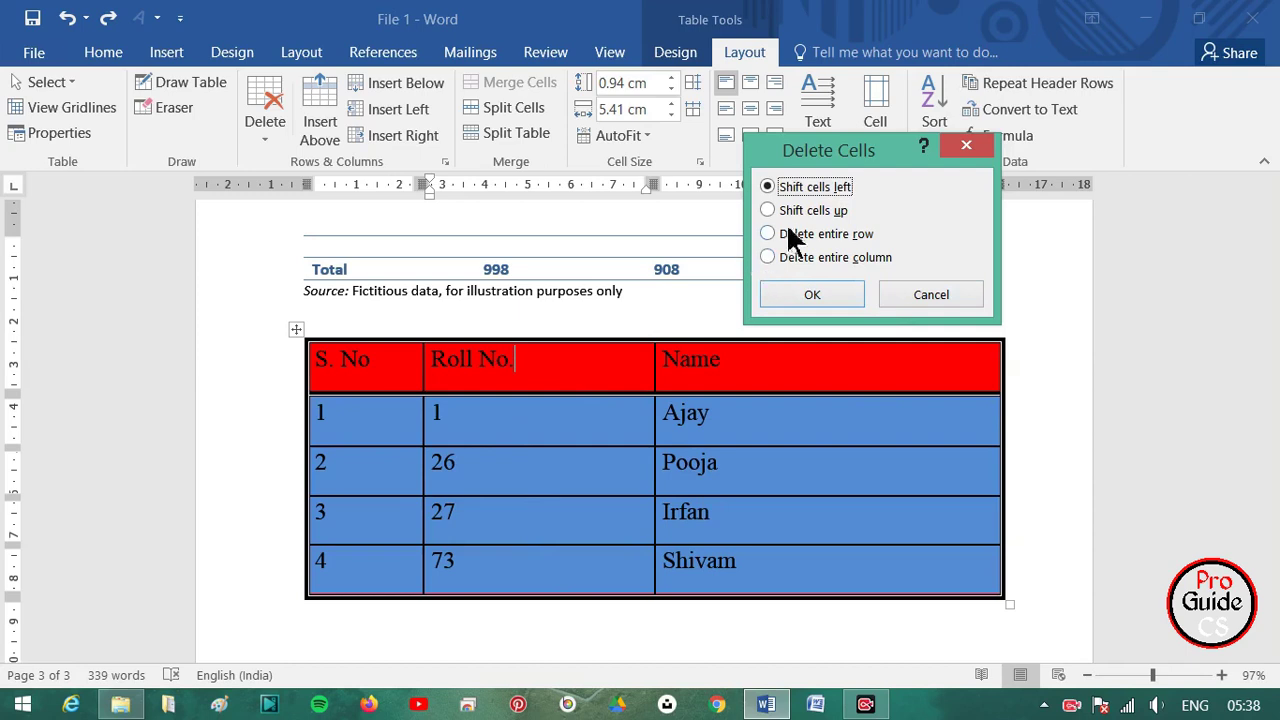
{"action": "left_click", "coordinate": [812, 294]}
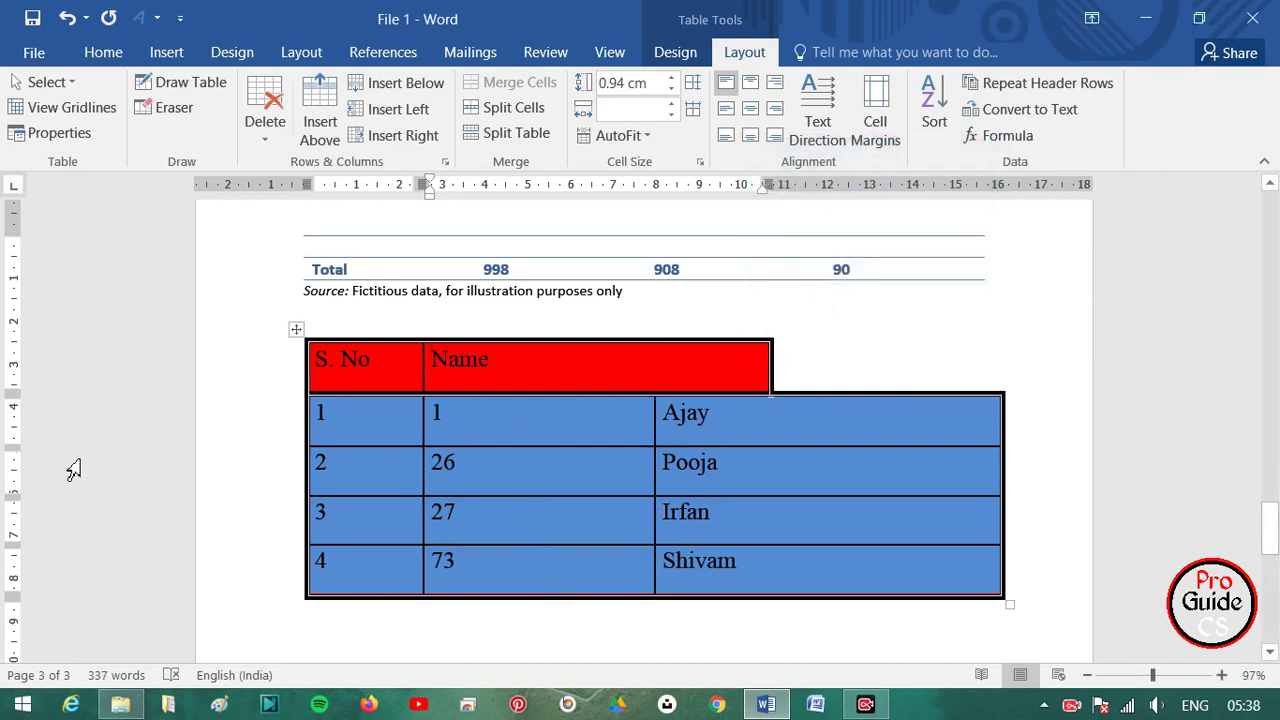
{"action": "key", "text": "ctrl+z"}
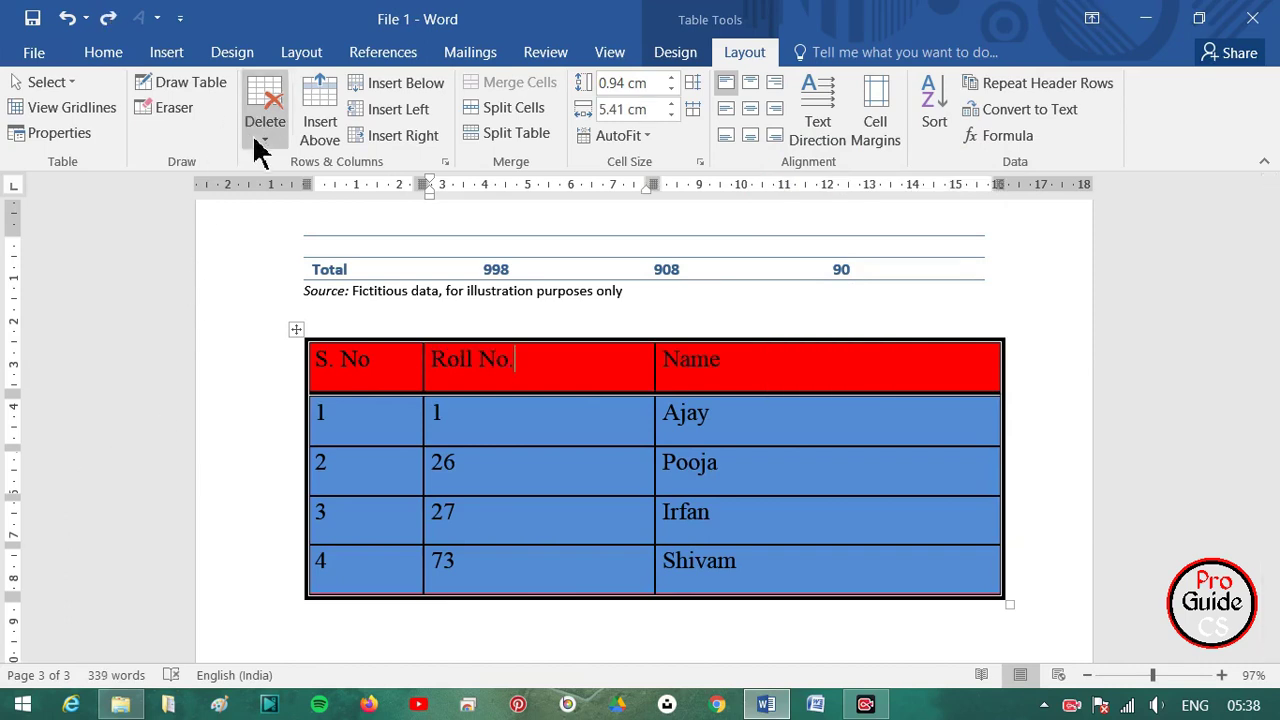
- Delete the Roll No. column from the Delete menu, then undo the deletion
{"action": "left_click", "coordinate": [257, 141]}
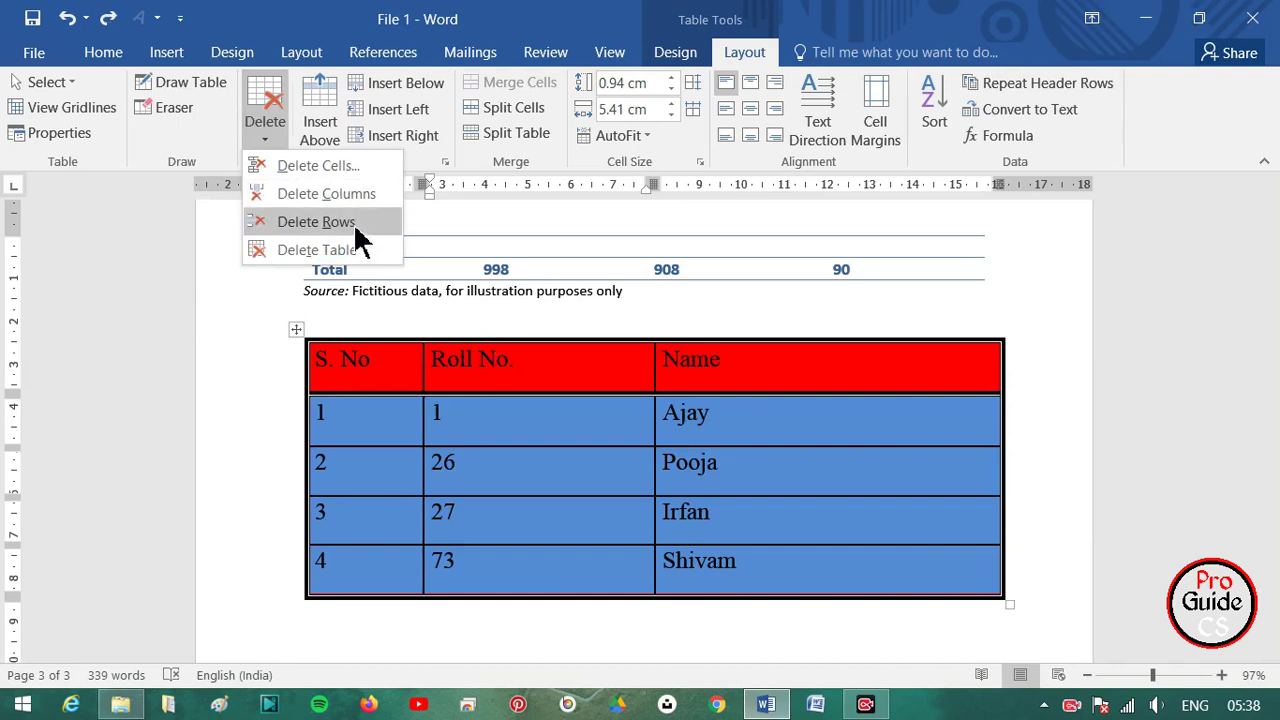
{"action": "left_click", "coordinate": [340, 194]}
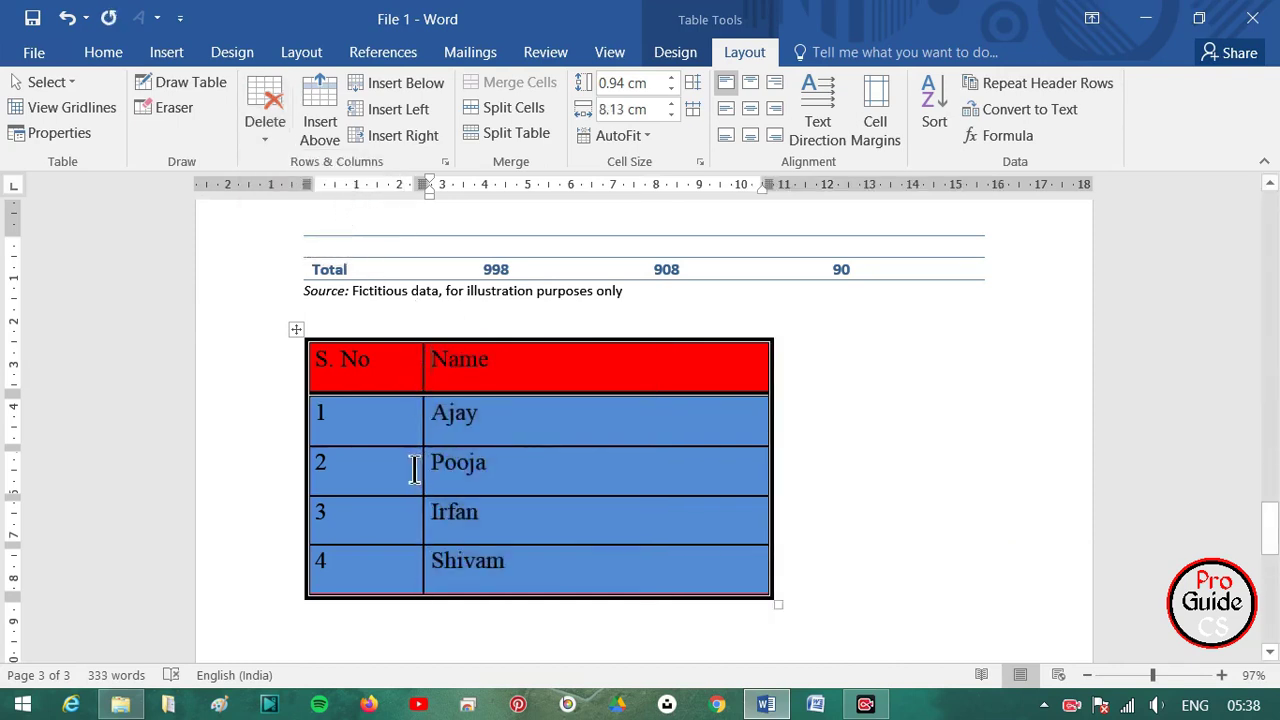
{"action": "key", "text": "ctrl+z"}
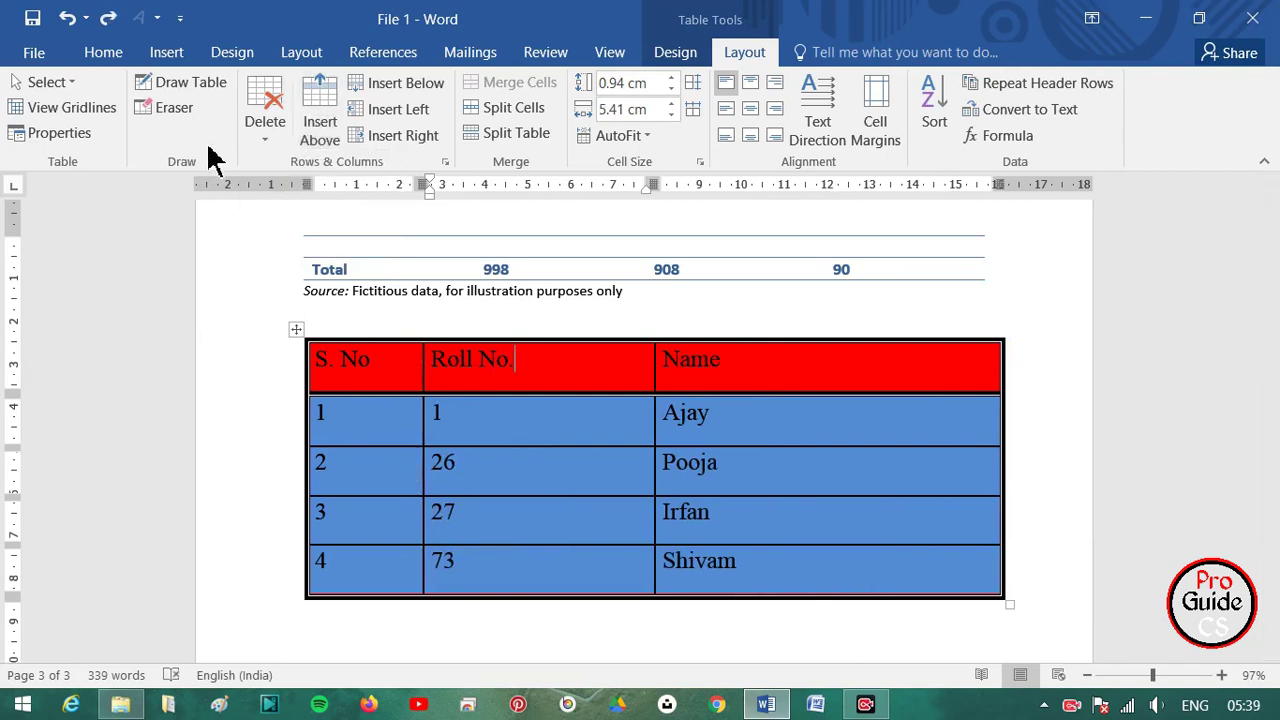
{"action": "left_click", "coordinate": [262, 148]}
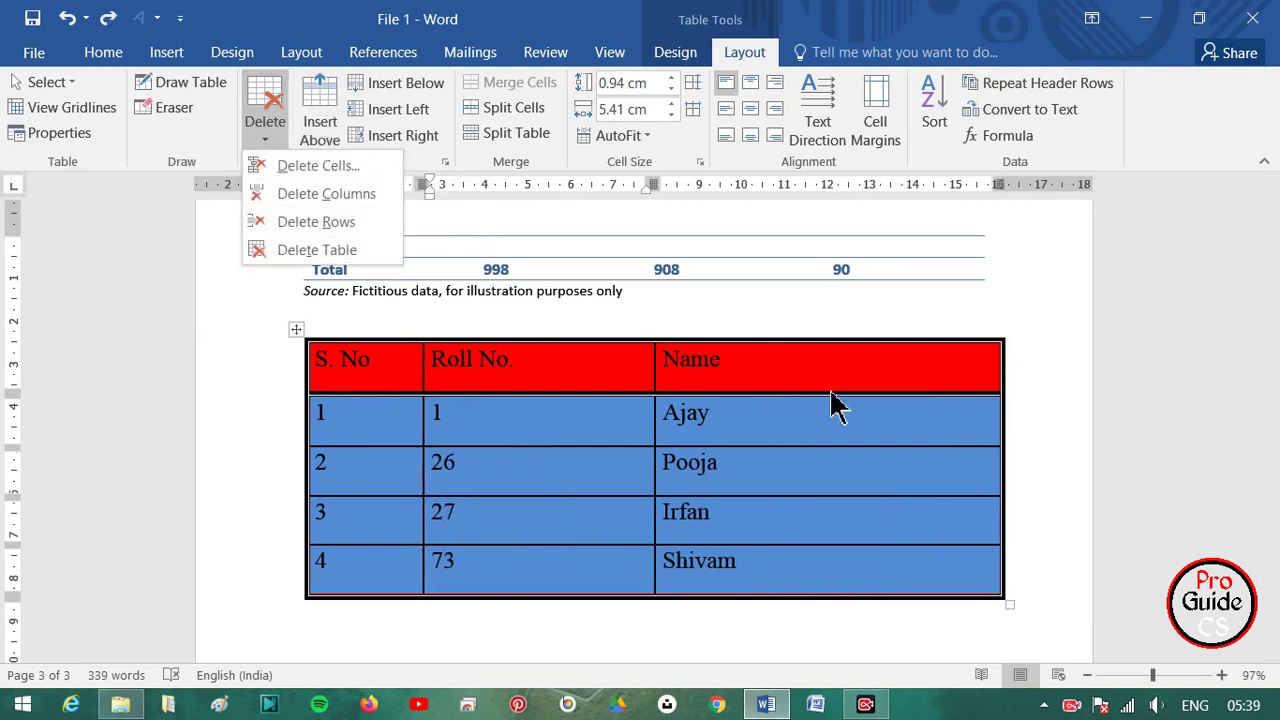
{"action": "left_click", "coordinate": [434, 372]}
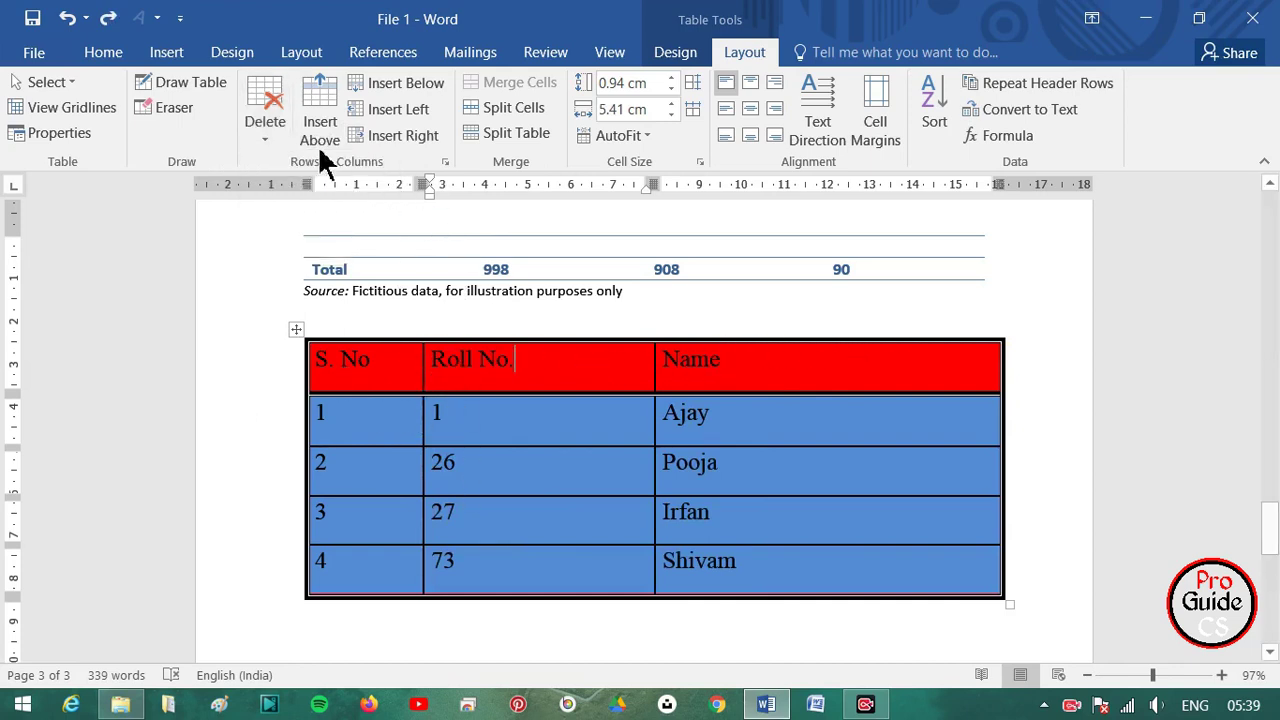
- Delete the red header row, then the whole table, restoring each with Ctrl+Z
{"action": "left_click", "coordinate": [252, 148]}
{"action": "left_click", "coordinate": [269, 224]}
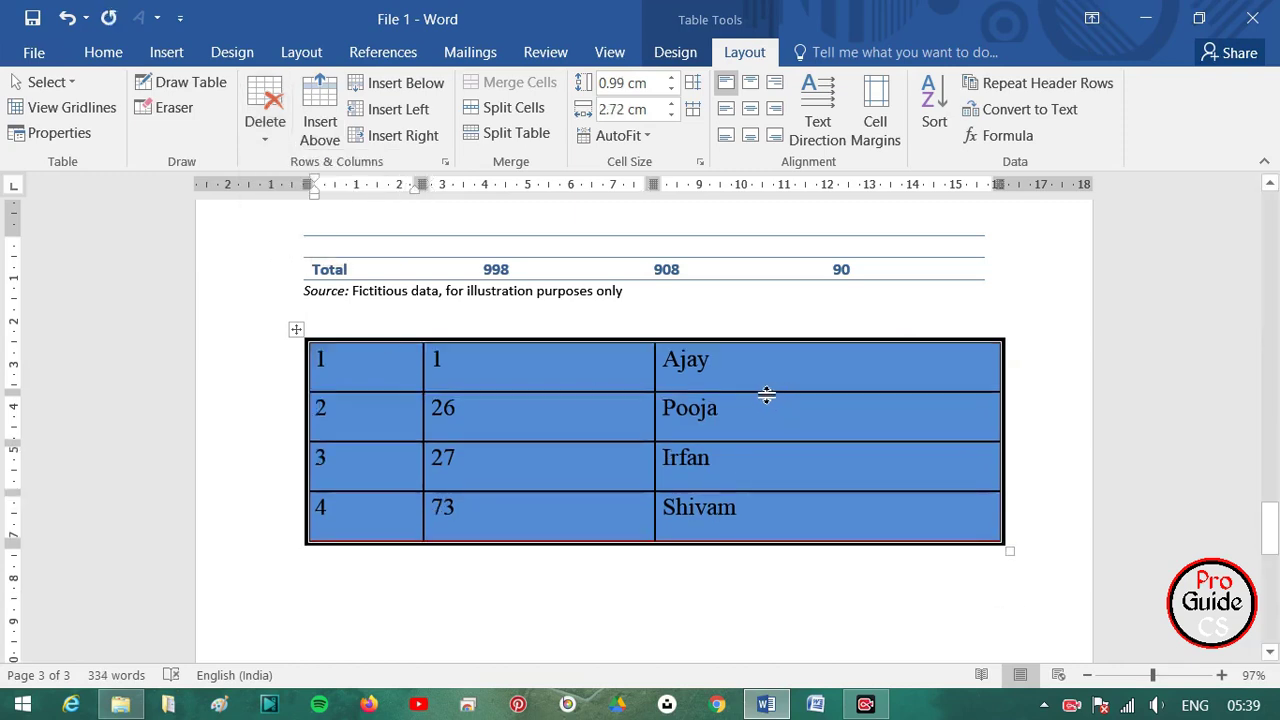
{"action": "key", "text": "ctrl+z"}
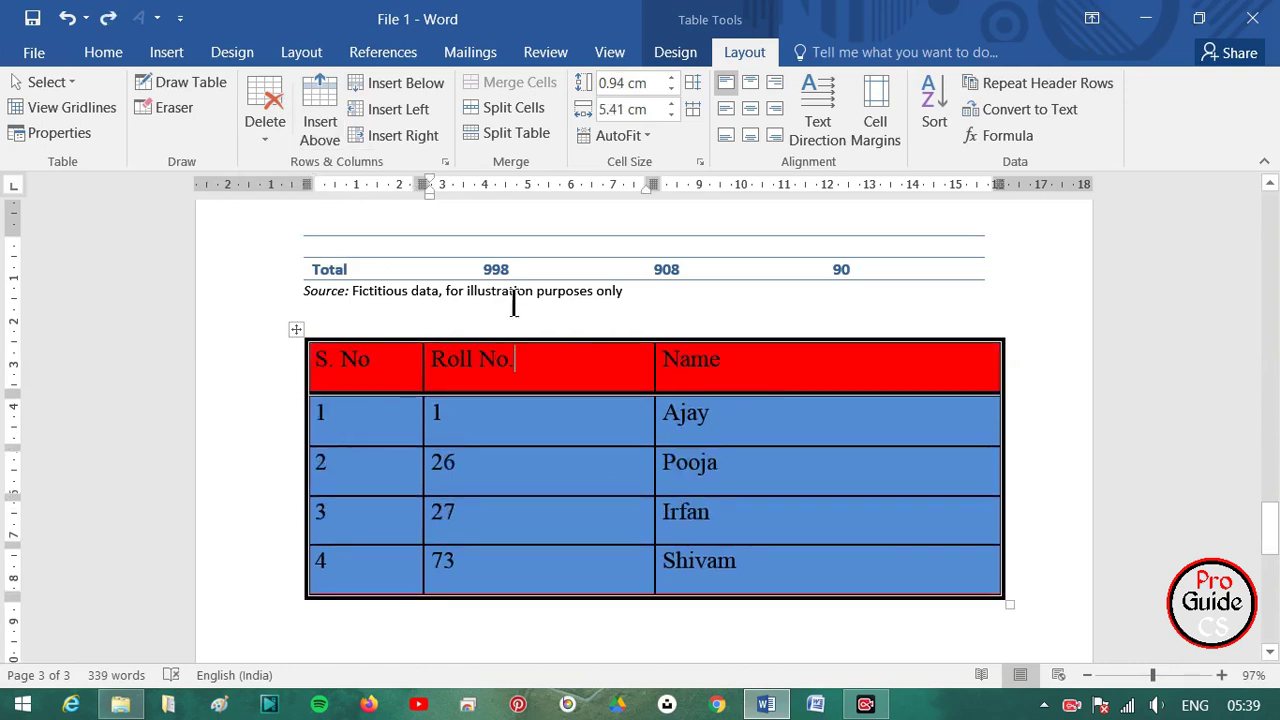
{"action": "left_click", "coordinate": [265, 125]}
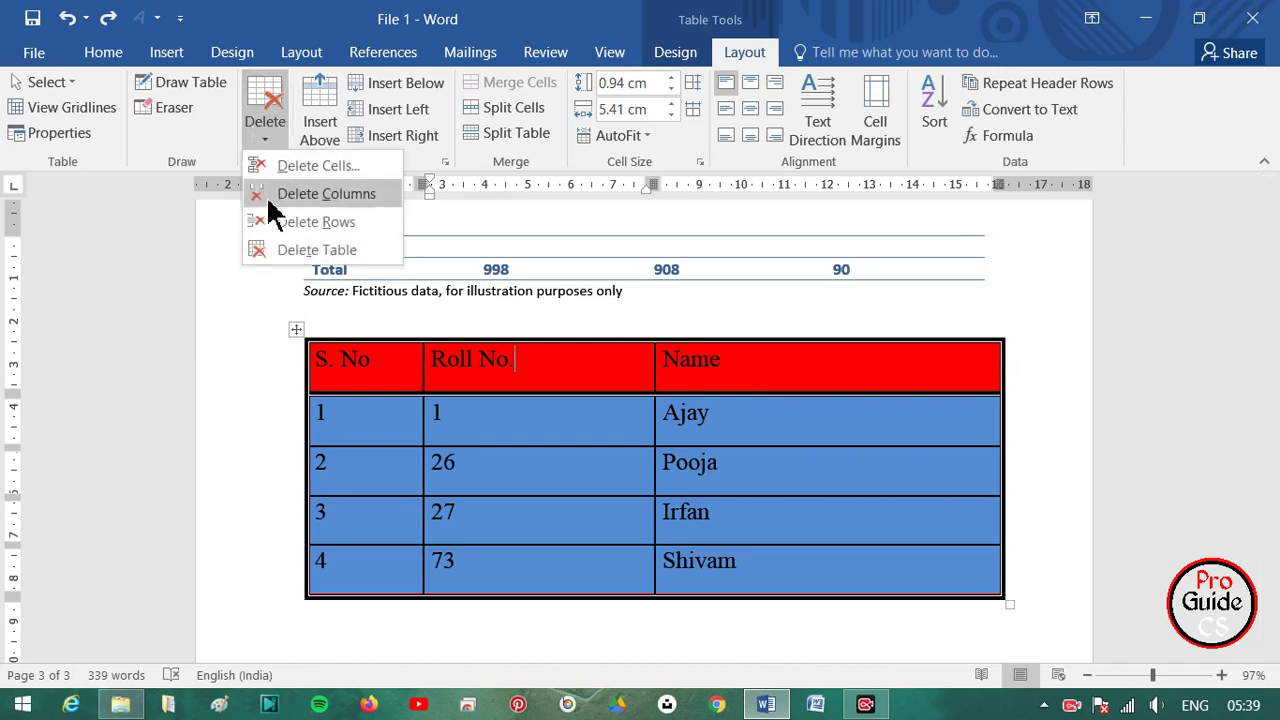
{"action": "left_click", "coordinate": [280, 255]}
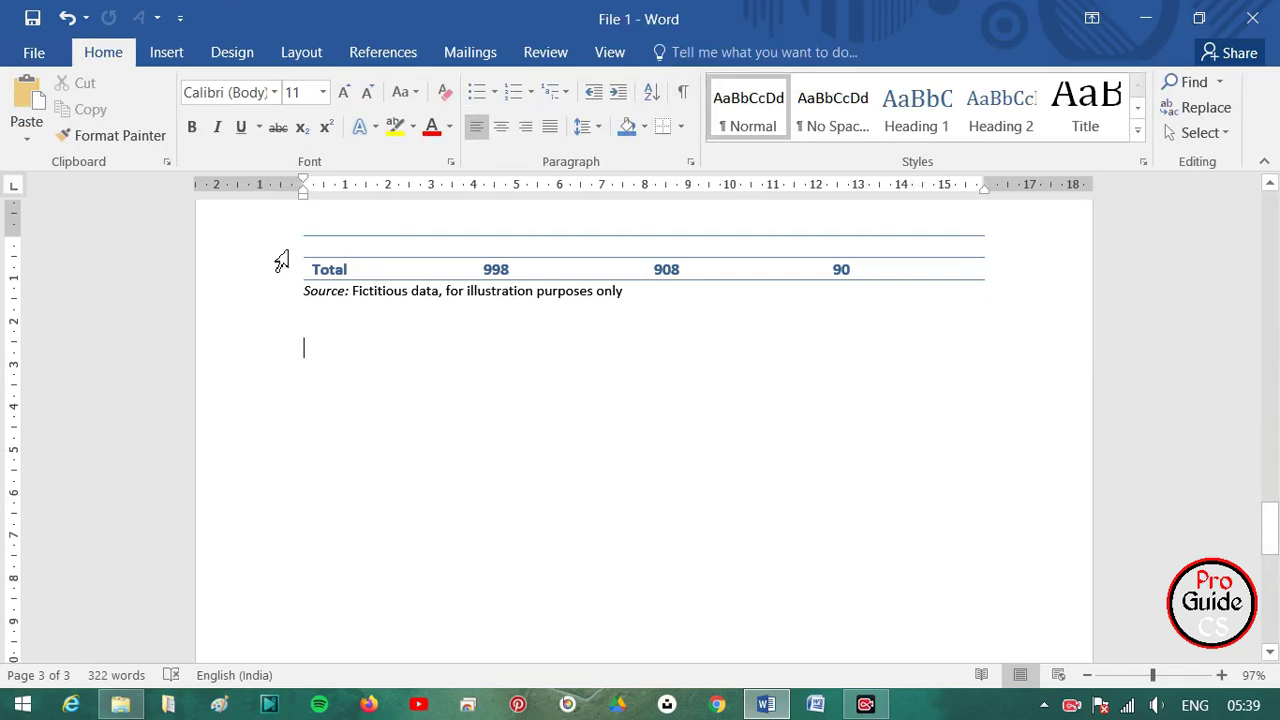
{"action": "key", "text": "ctrl+z"}
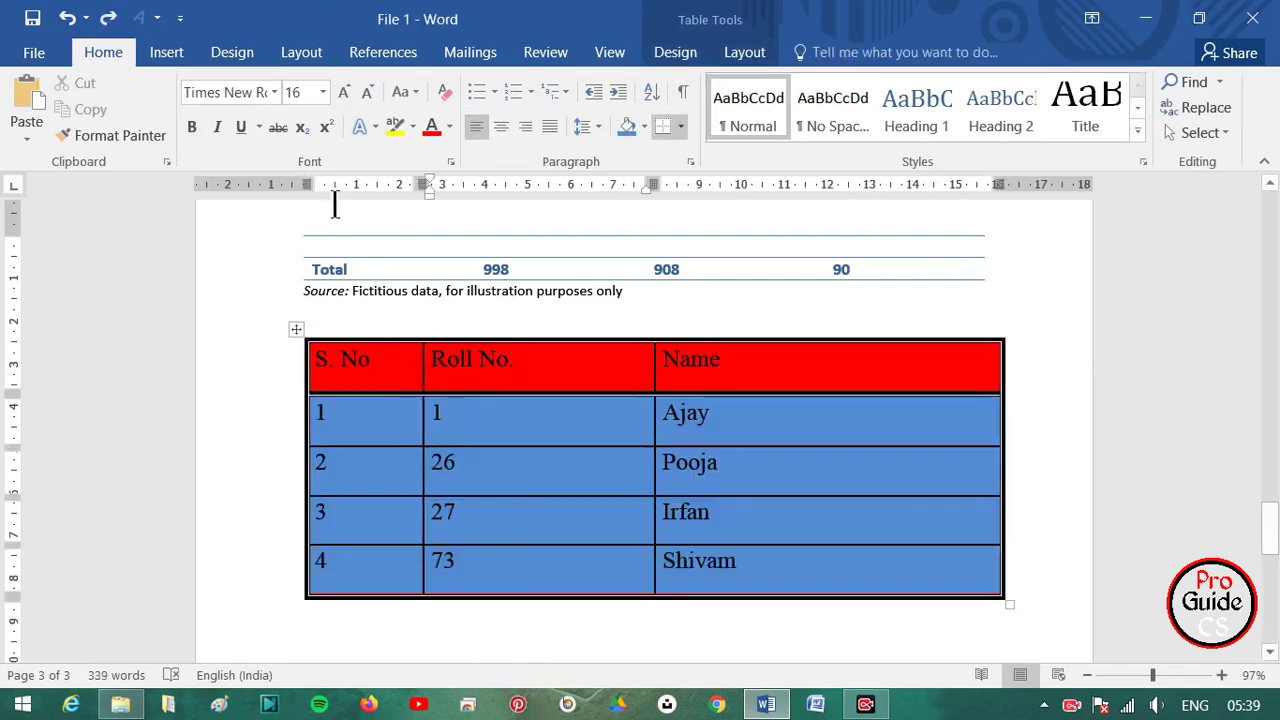
{"action": "left_click", "coordinate": [297, 331]}
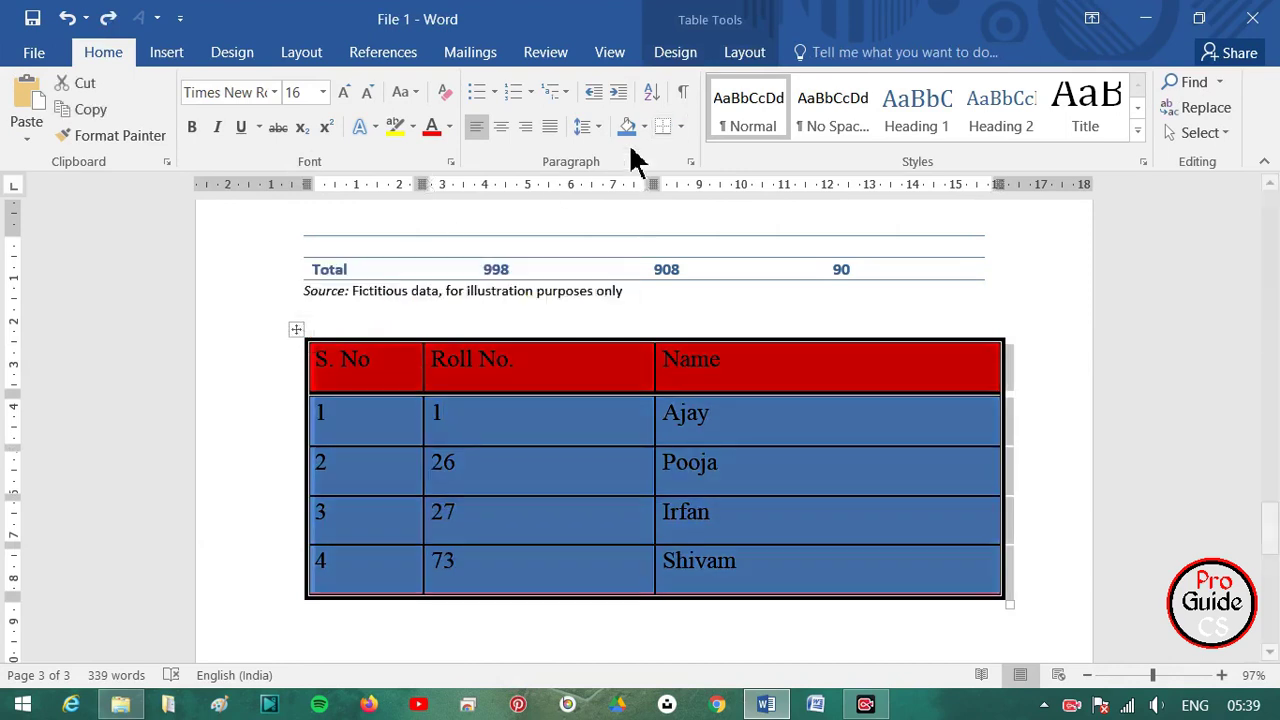
{"action": "left_click", "coordinate": [752, 52]}
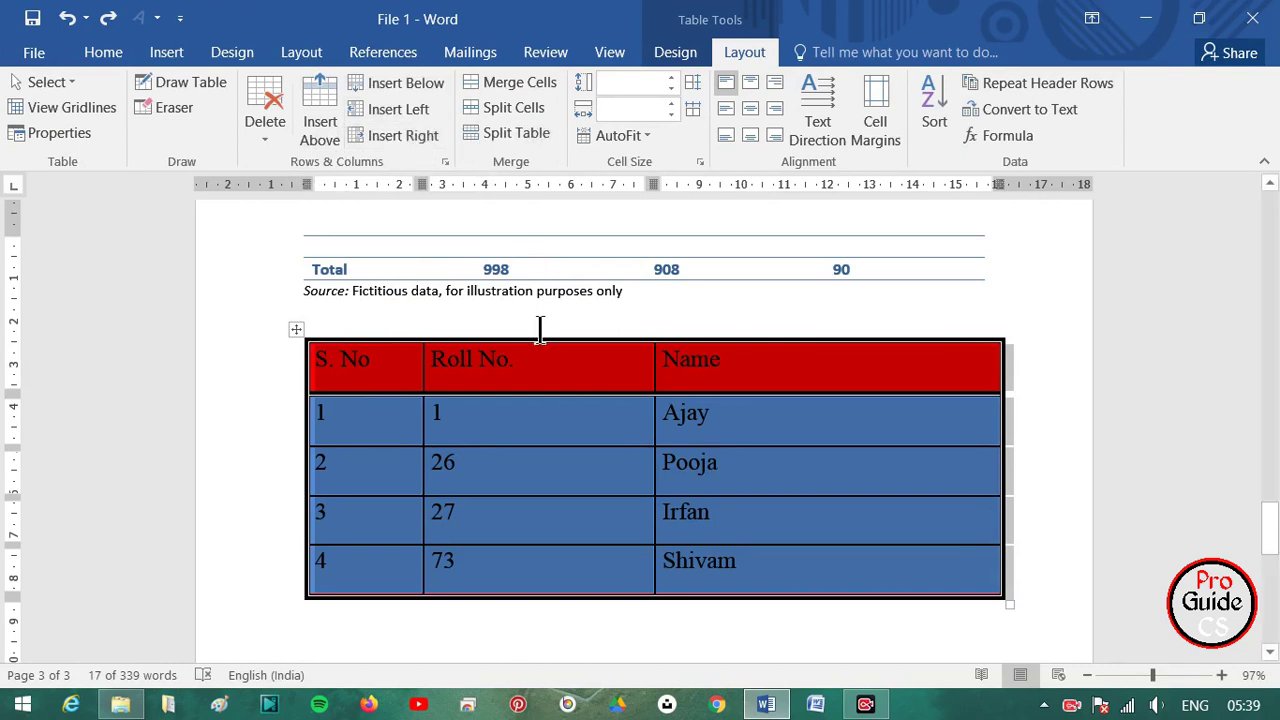
{"action": "left_click", "coordinate": [370, 360]}
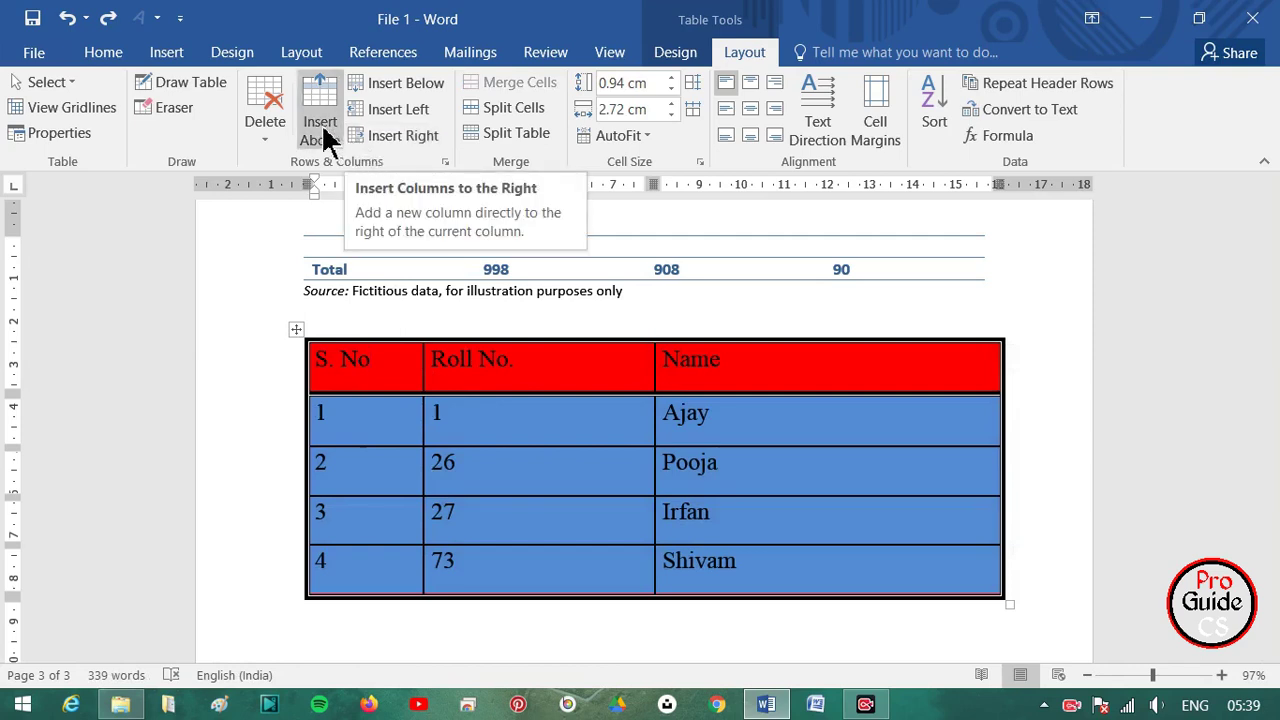
{"action": "left_click", "coordinate": [320, 125]}
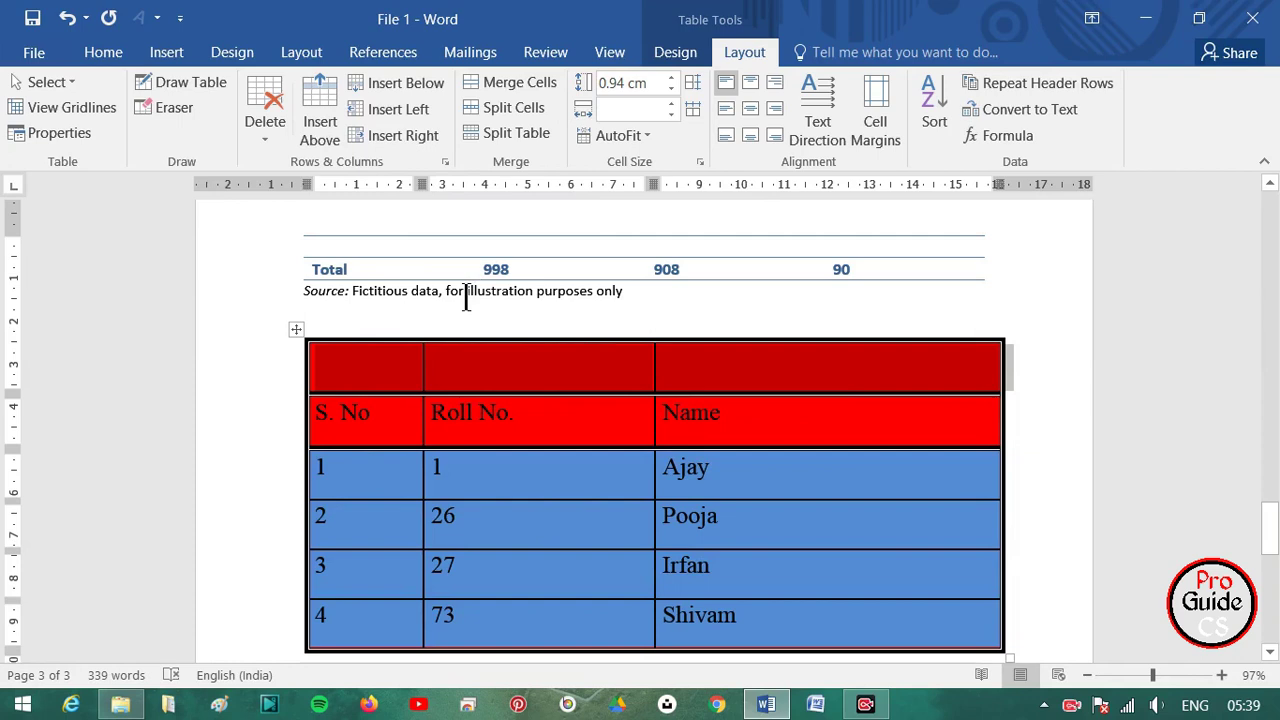
{"action": "key", "text": "ctrl+z"}
{"action": "left_click", "coordinate": [390, 422]}
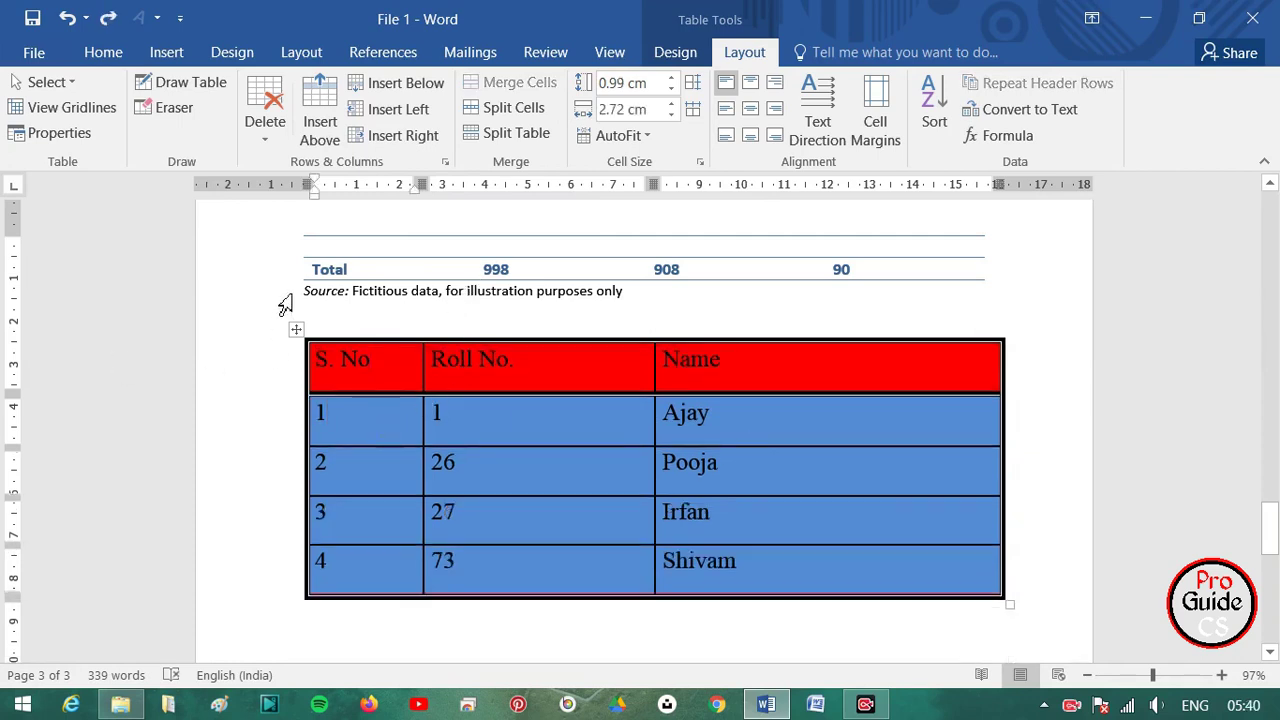
{"action": "left_click", "coordinate": [318, 125]}
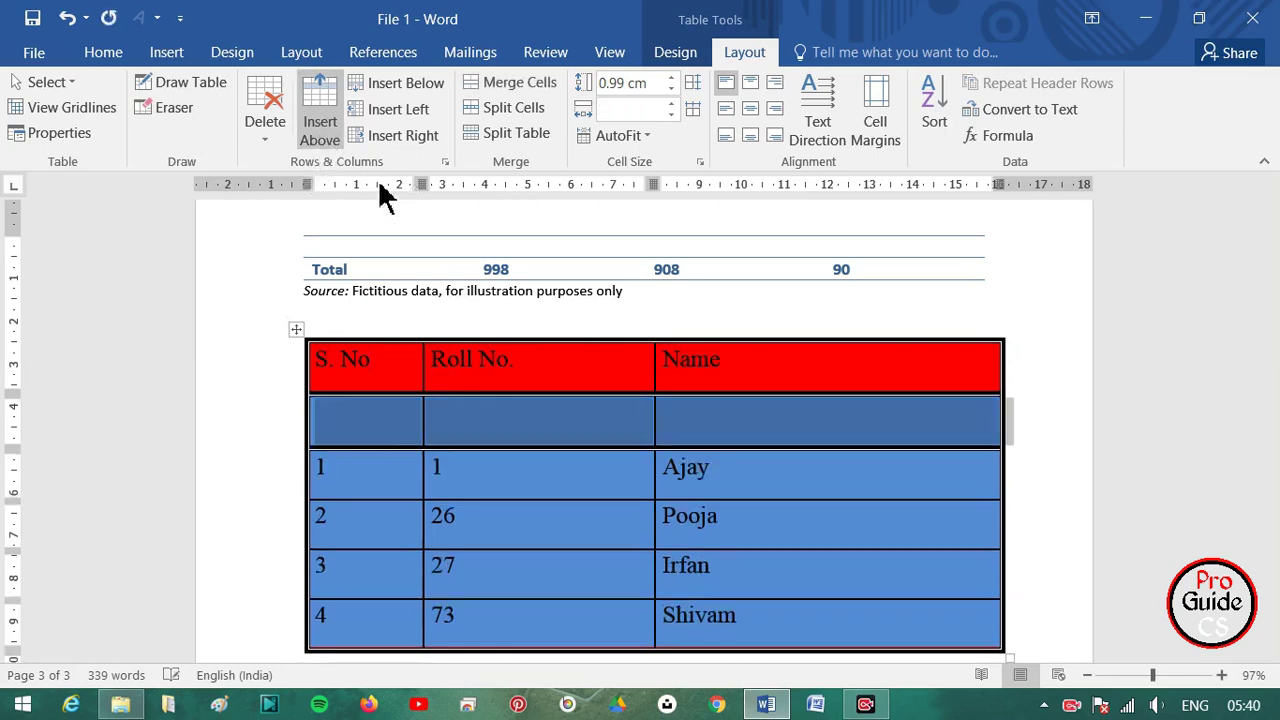
{"action": "left_click", "coordinate": [372, 438]}
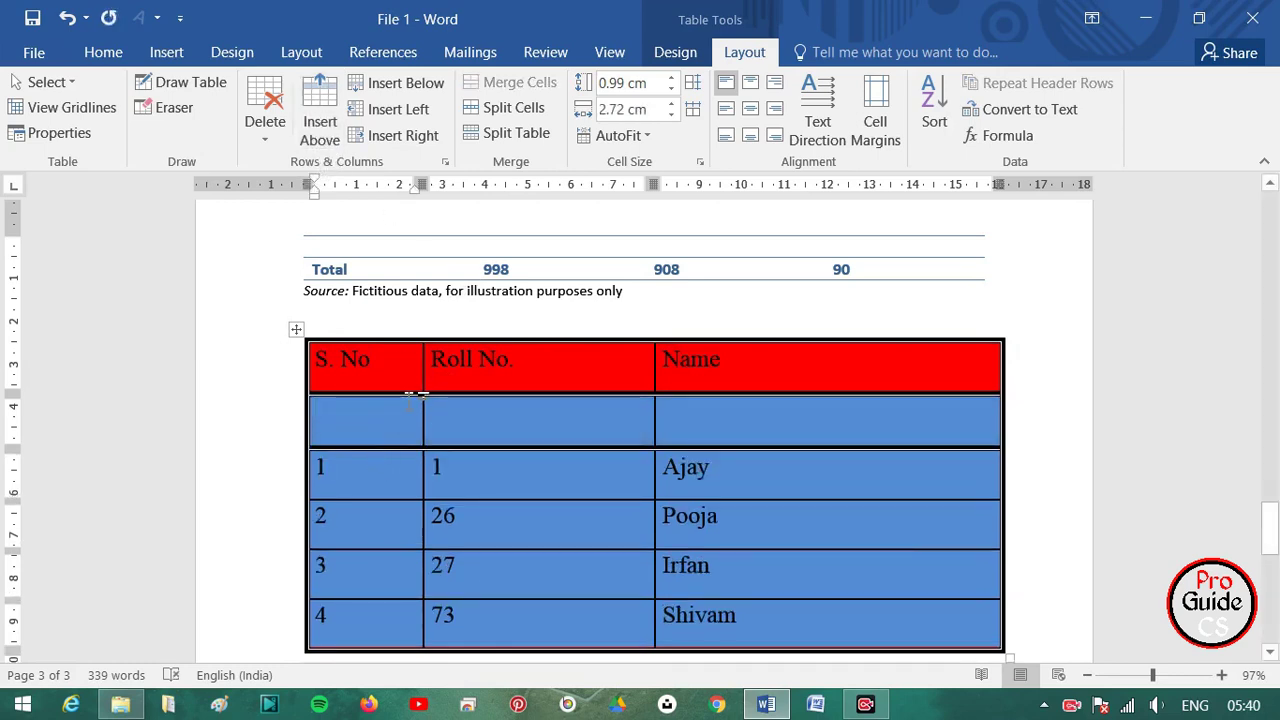
{"action": "key", "text": "ctrl+z"}
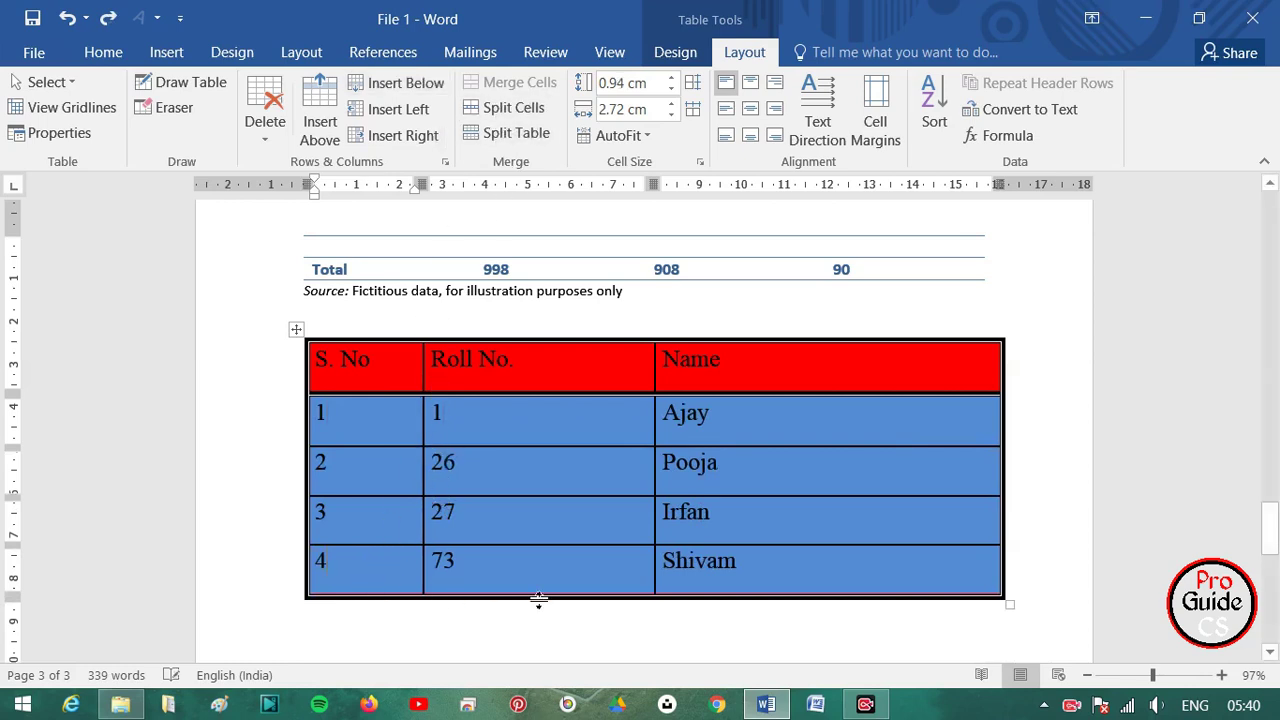
{"action": "scroll", "coordinate": [423, 594], "scroll_direction": "down", "scroll_amount": 2}
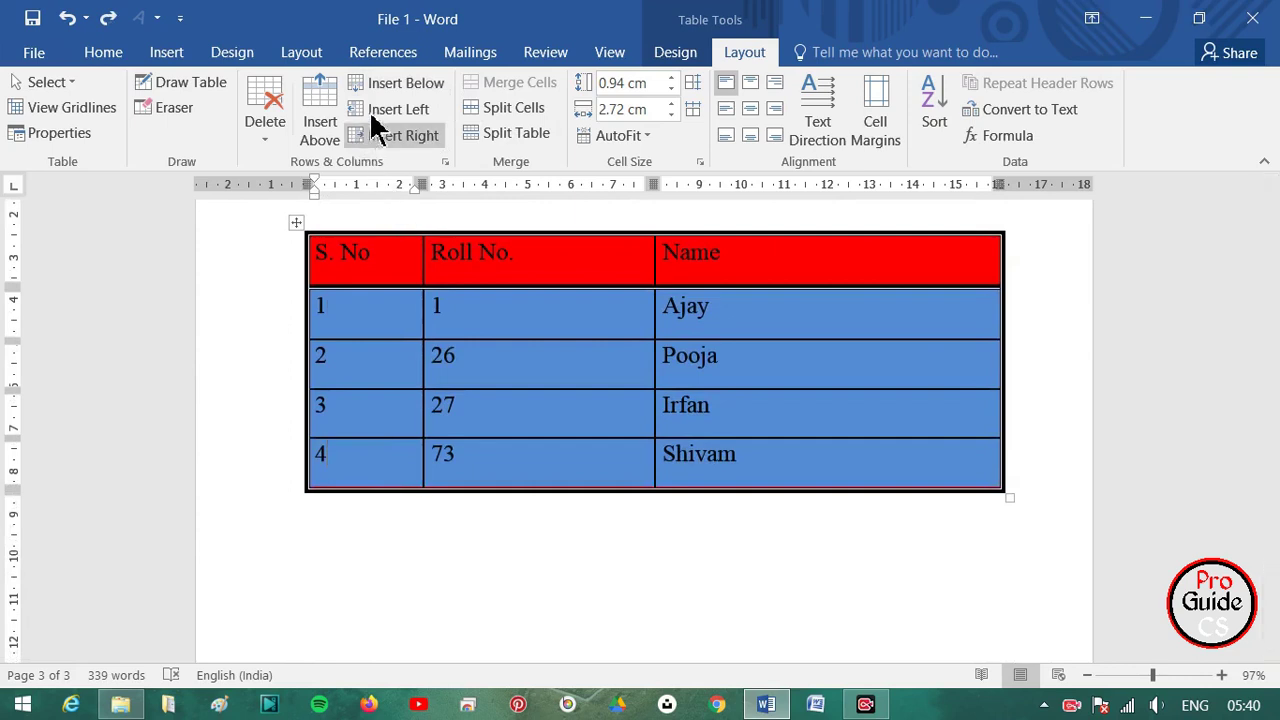
- Insert a fifth row below the last row and fill in S. No 5 and Roll No. 82
{"action": "left_click", "coordinate": [382, 88]}
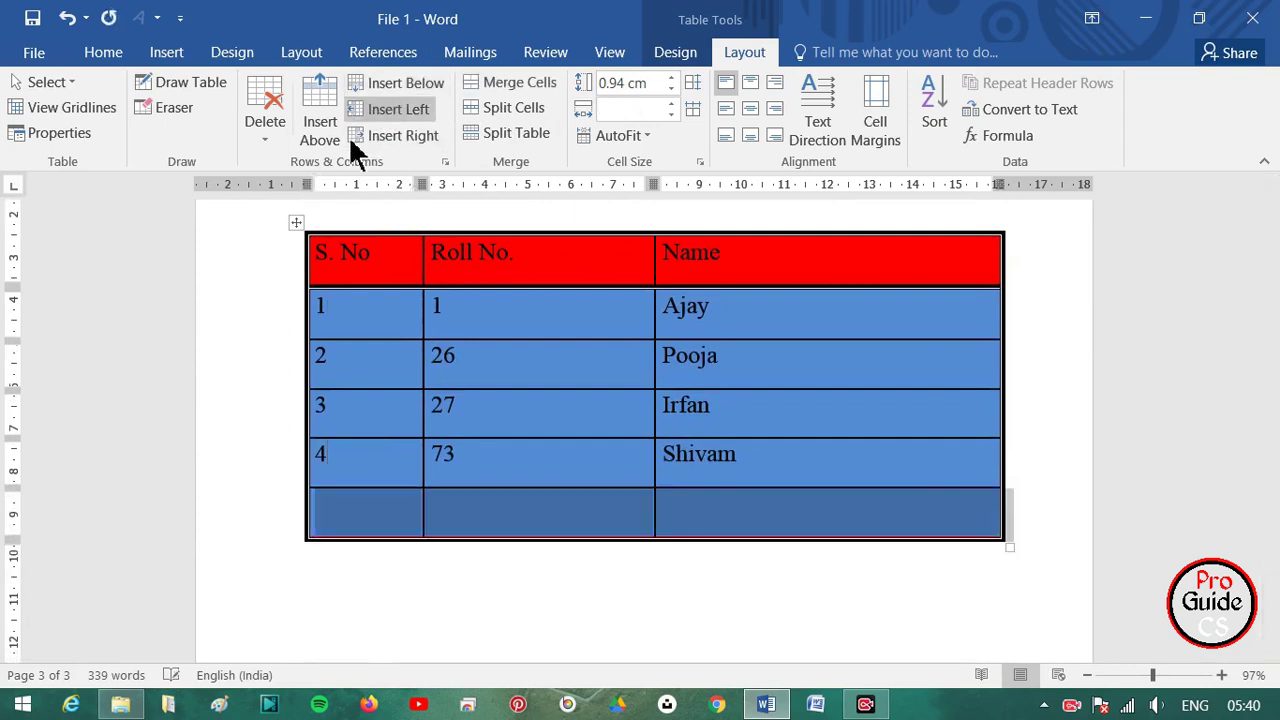
{"action": "left_click", "coordinate": [335, 522]}
{"action": "type", "text": "5"}
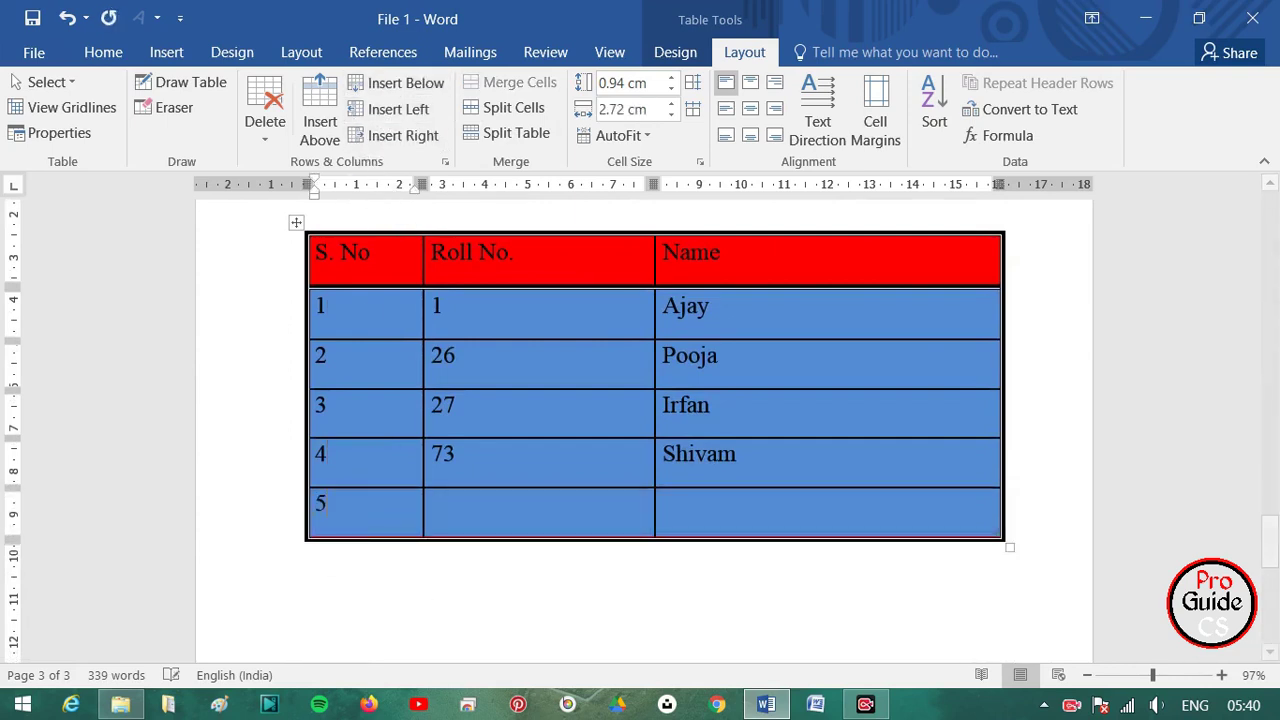
{"action": "key", "text": "Tab"}
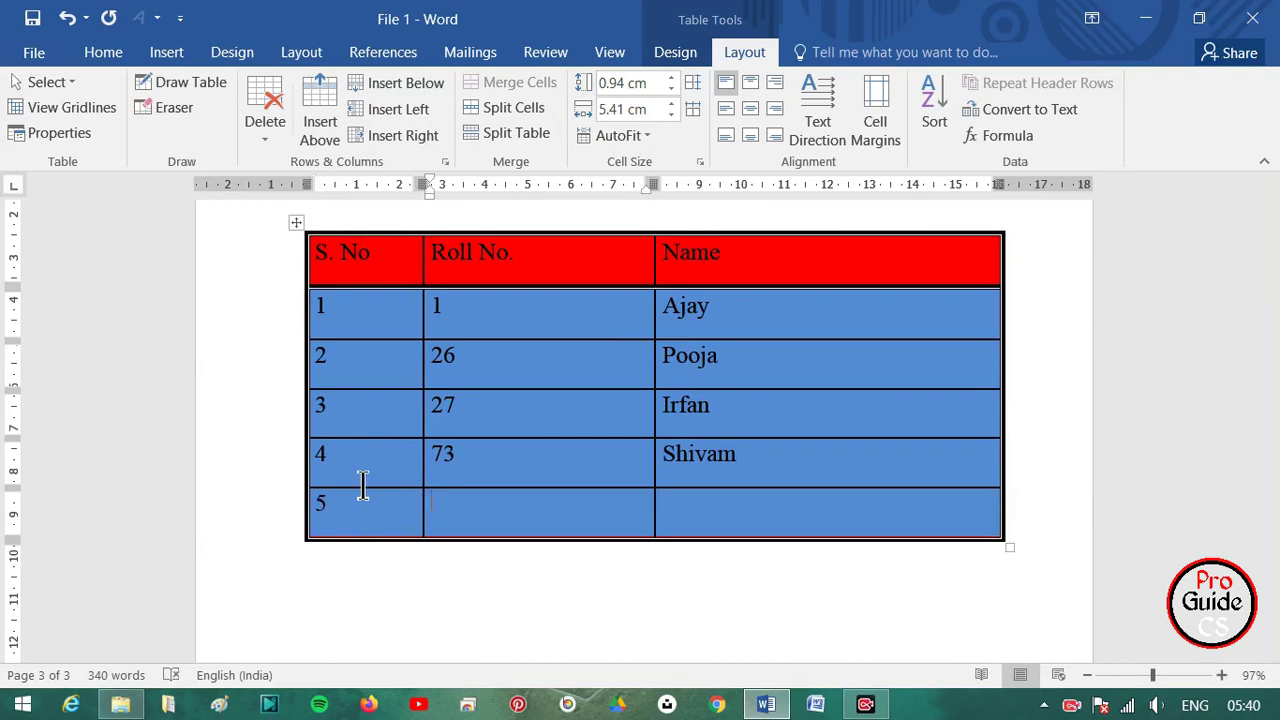
{"action": "type", "text": "82"}
{"action": "key", "text": "Tab"}
{"action": "type", "text": "Soonu"}
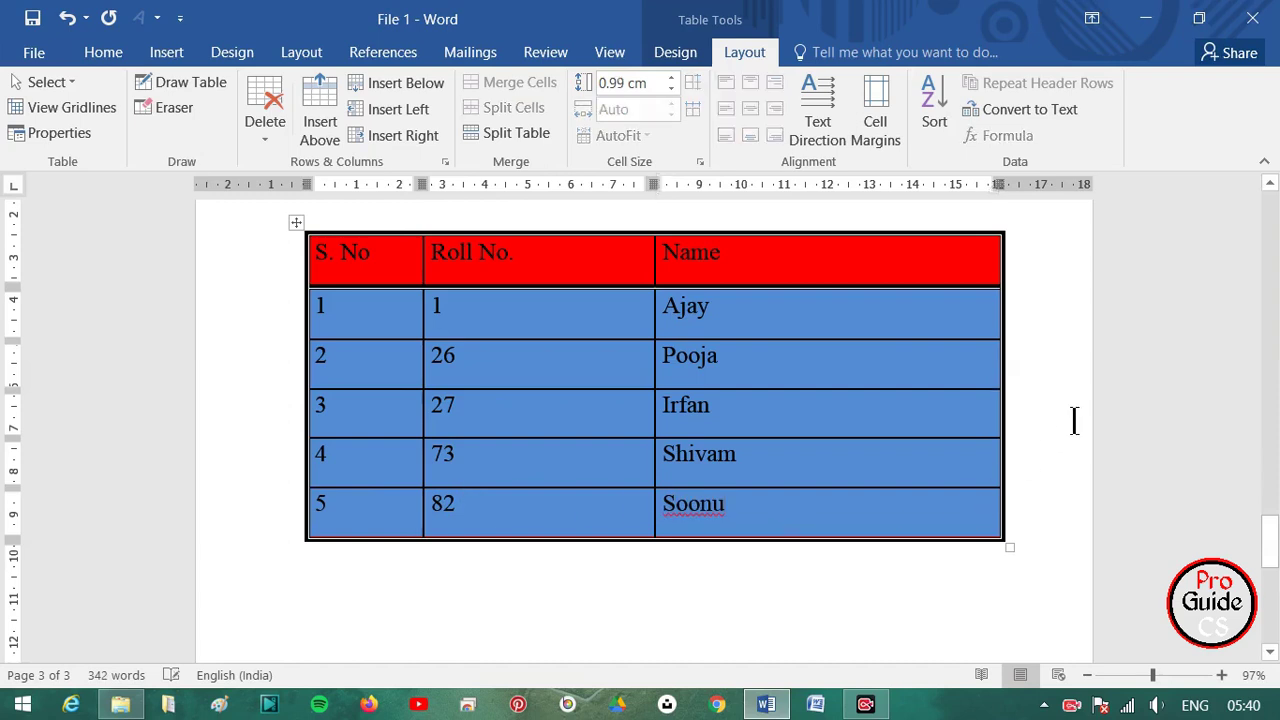
- Choose Ignore All for the new student's name so spell-check stops flagging it
{"action": "right_click", "coordinate": [708, 515]}
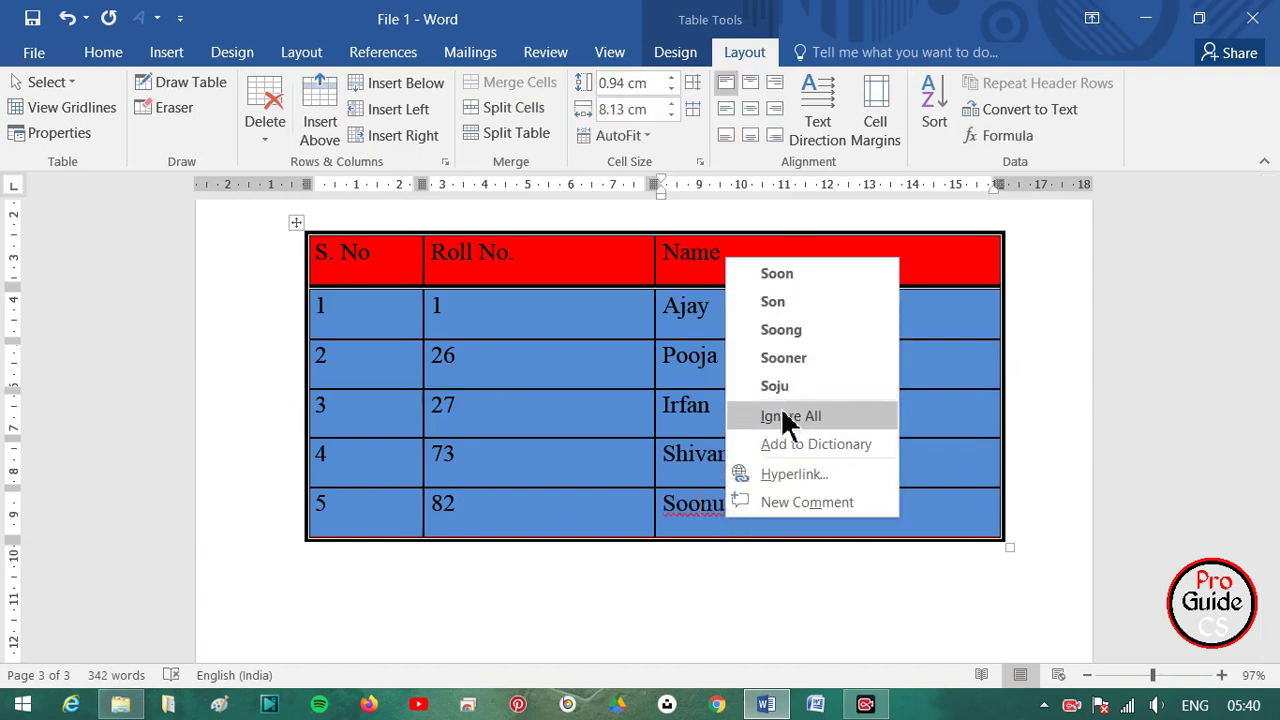
{"action": "left_click", "coordinate": [785, 416]}
{"action": "left_click", "coordinate": [514, 600]}
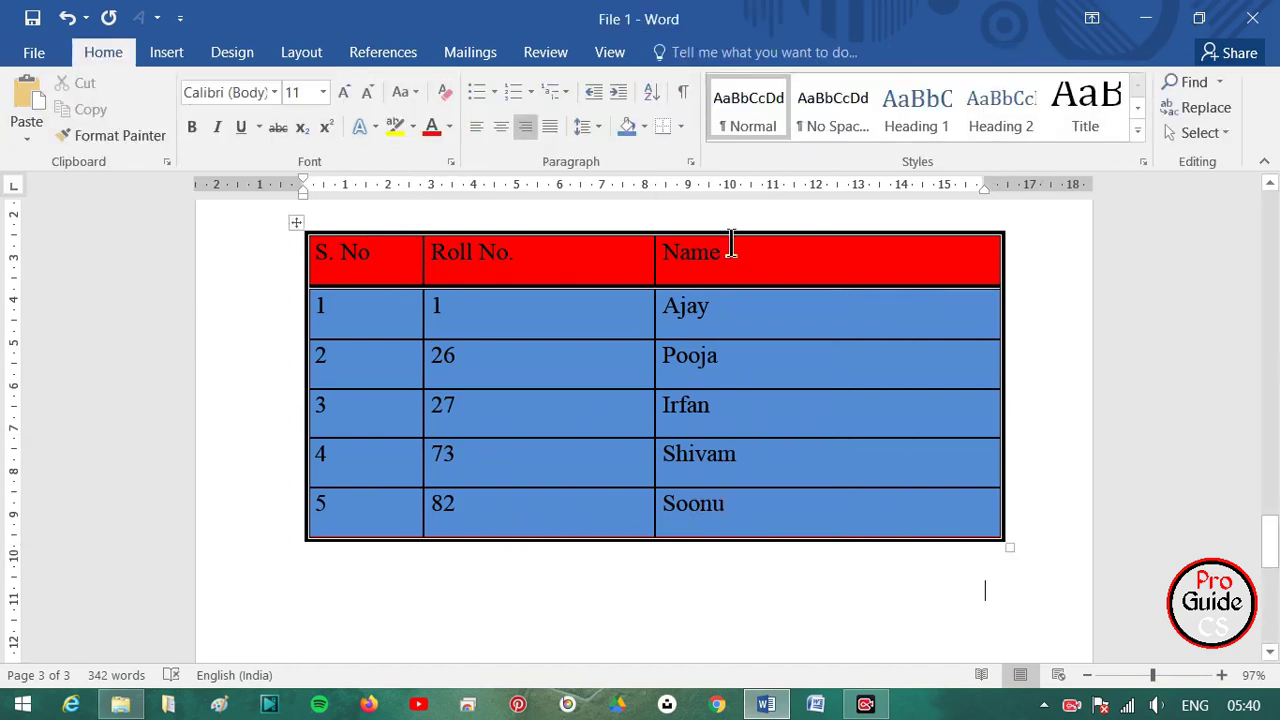
{"action": "left_click", "coordinate": [620, 340]}
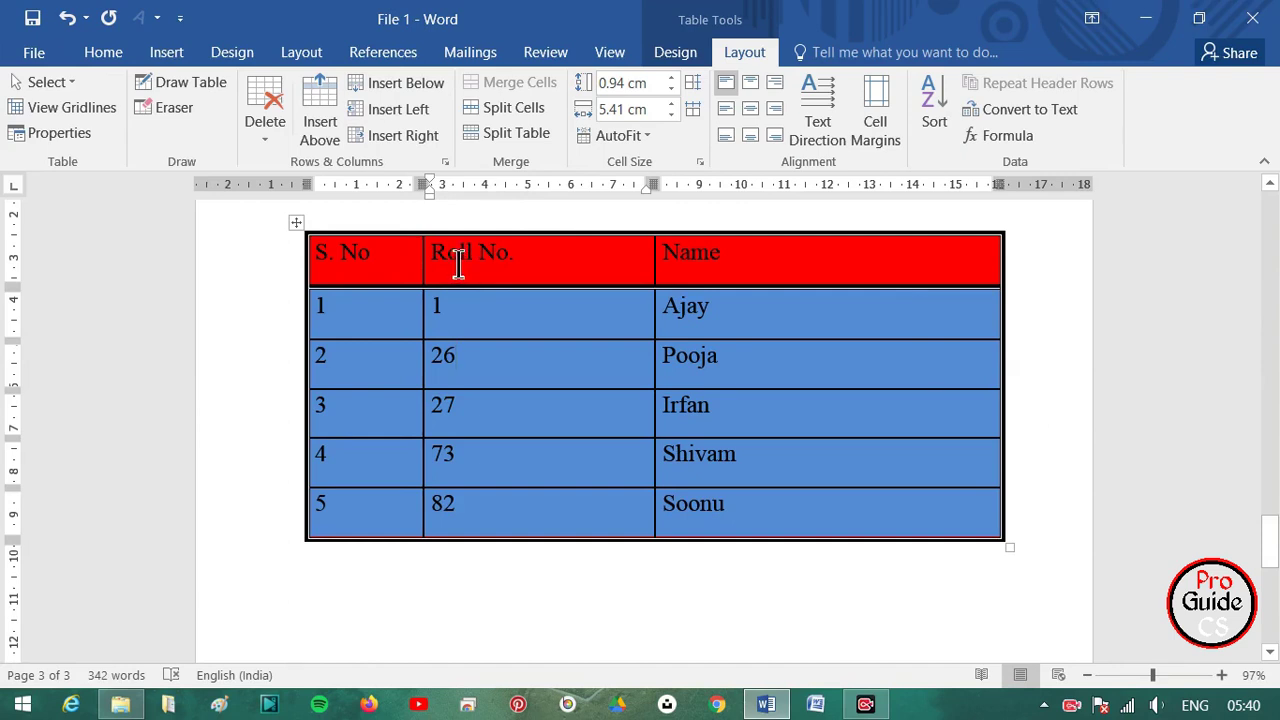
{"action": "left_click", "coordinate": [404, 116]}
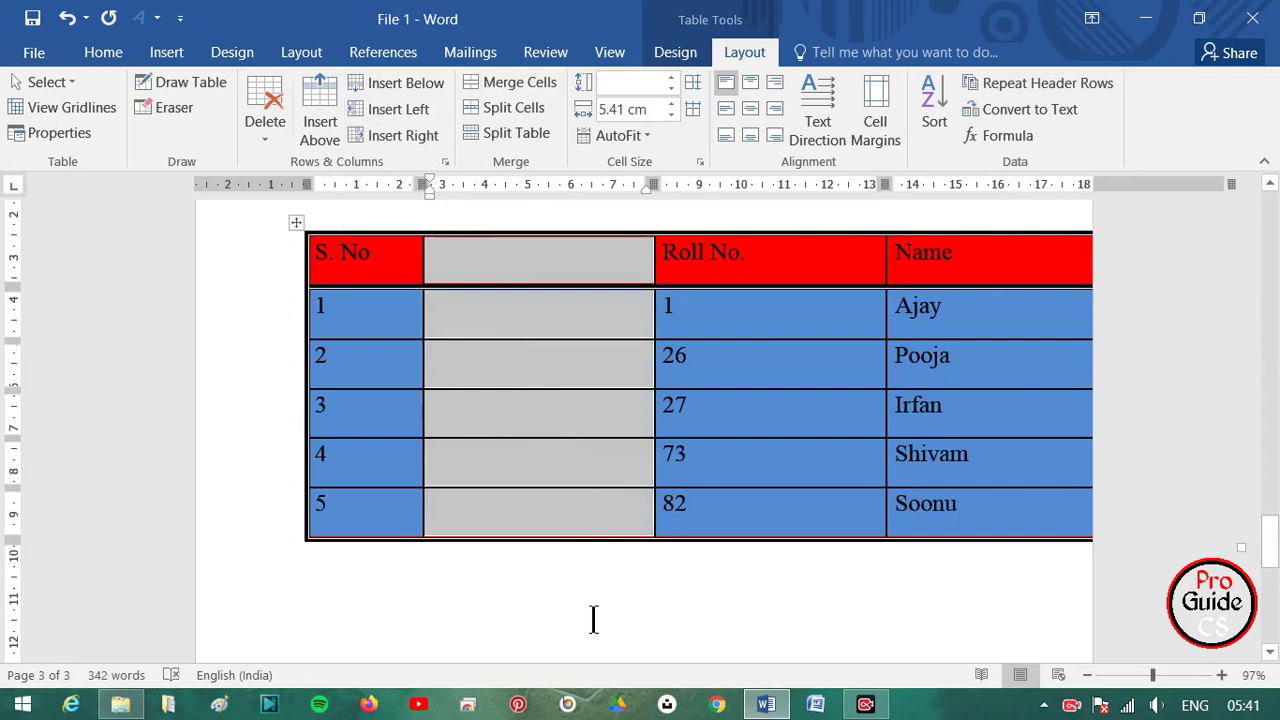
{"action": "left_click", "coordinate": [593, 619]}
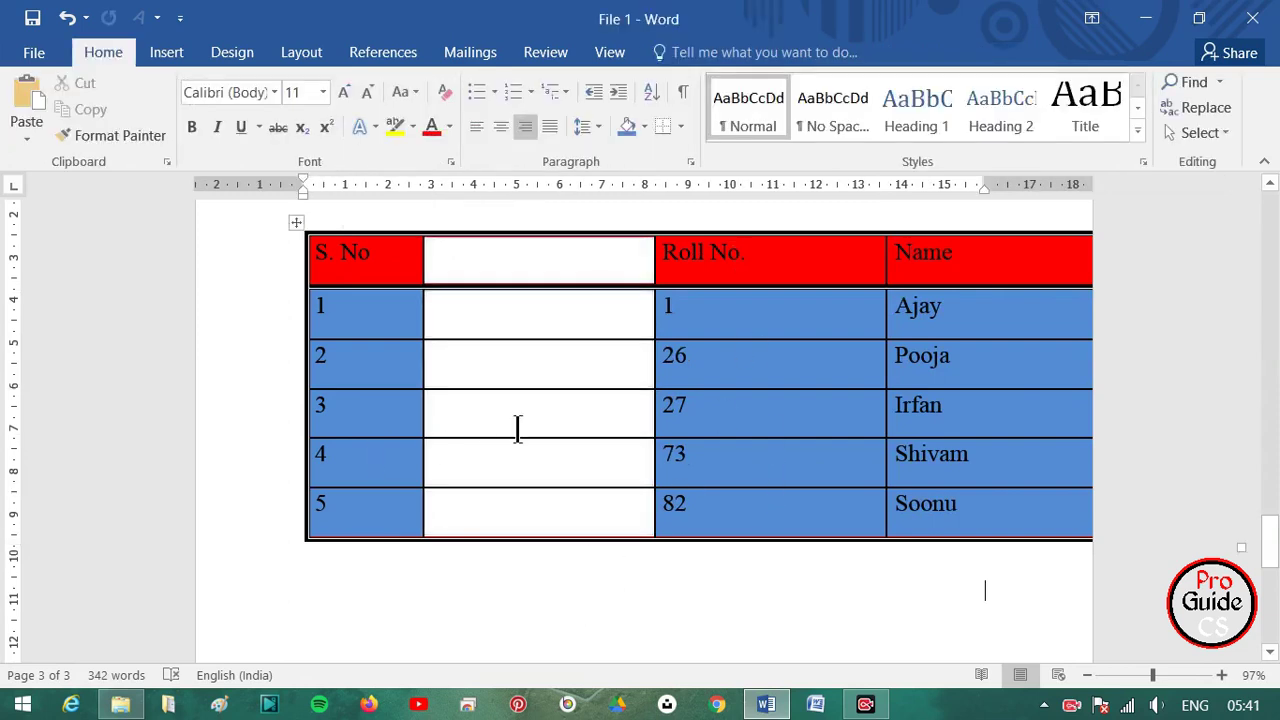
{"action": "key", "text": "ctrl+z"}
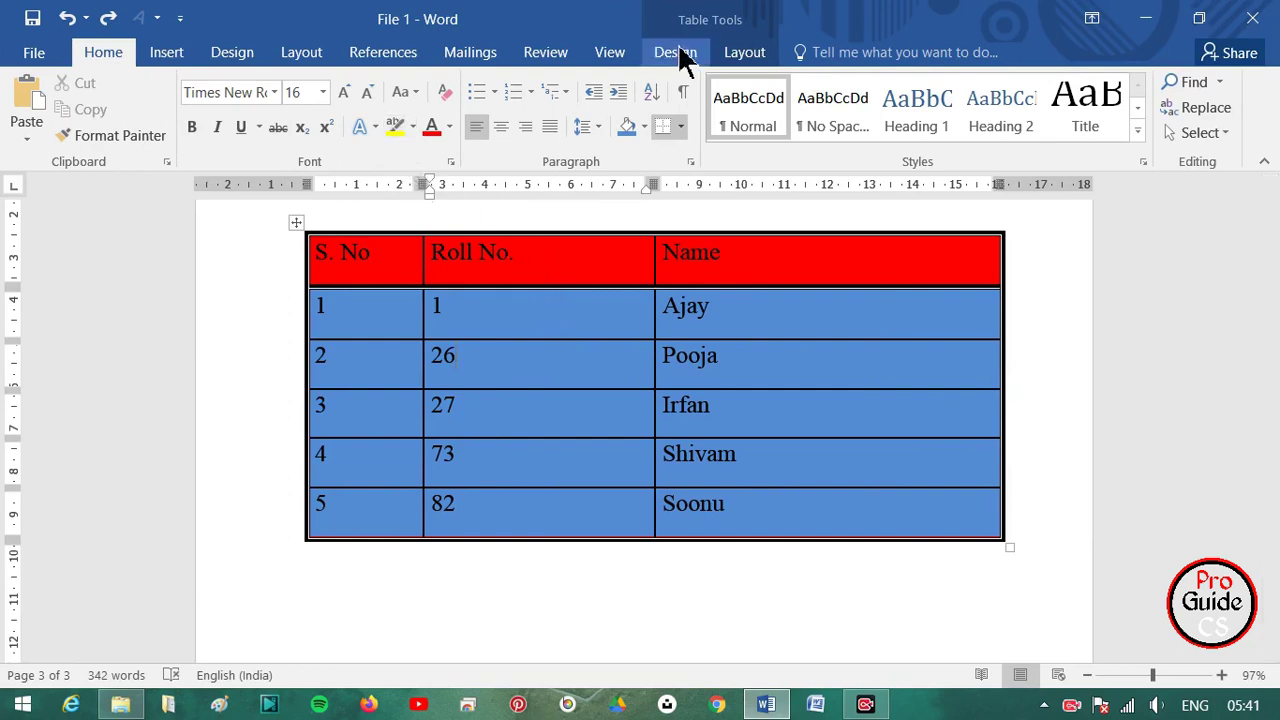
{"action": "left_click", "coordinate": [718, 56]}
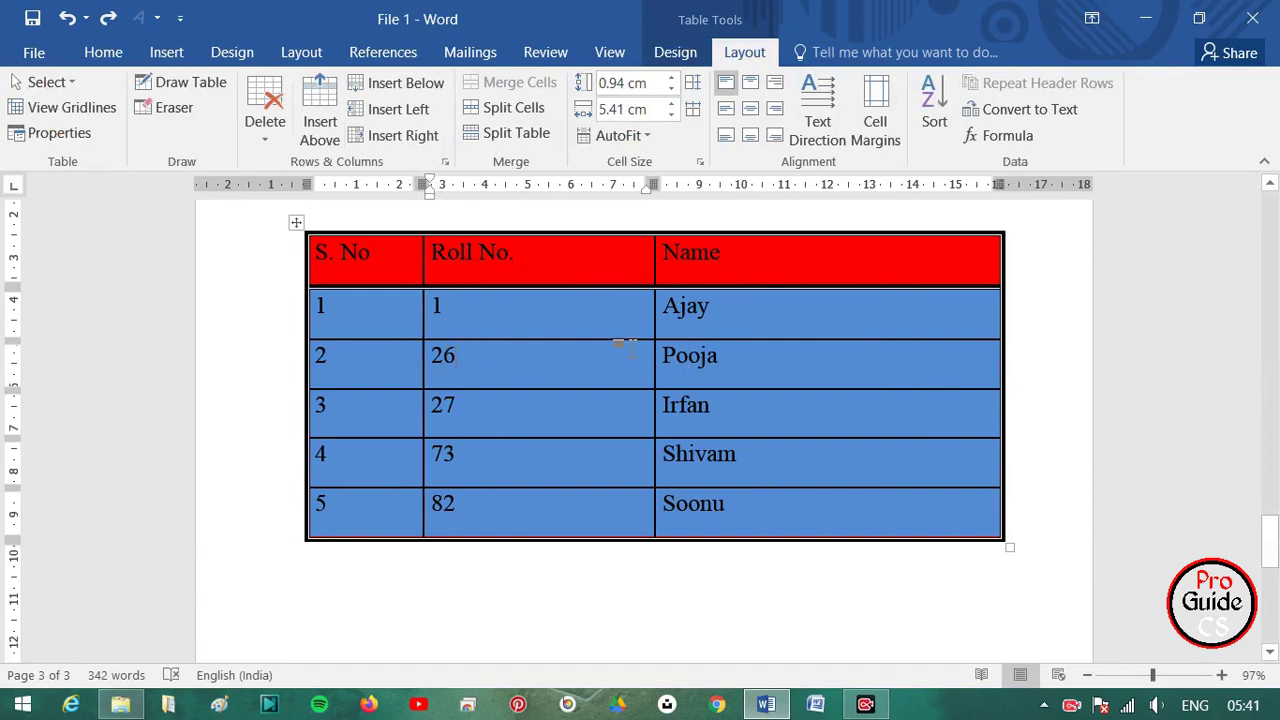
{"action": "left_click", "coordinate": [378, 140]}
{"action": "left_click", "coordinate": [730, 300]}
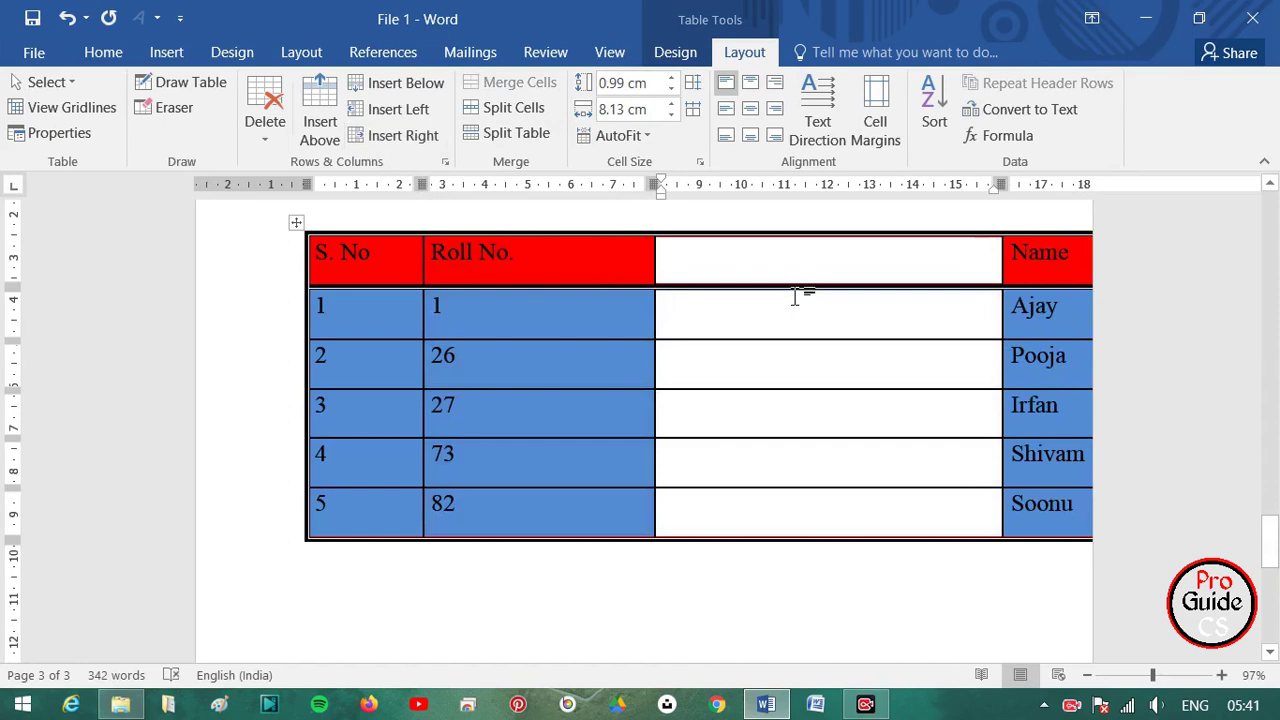
{"action": "key", "text": "ctrl+z"}
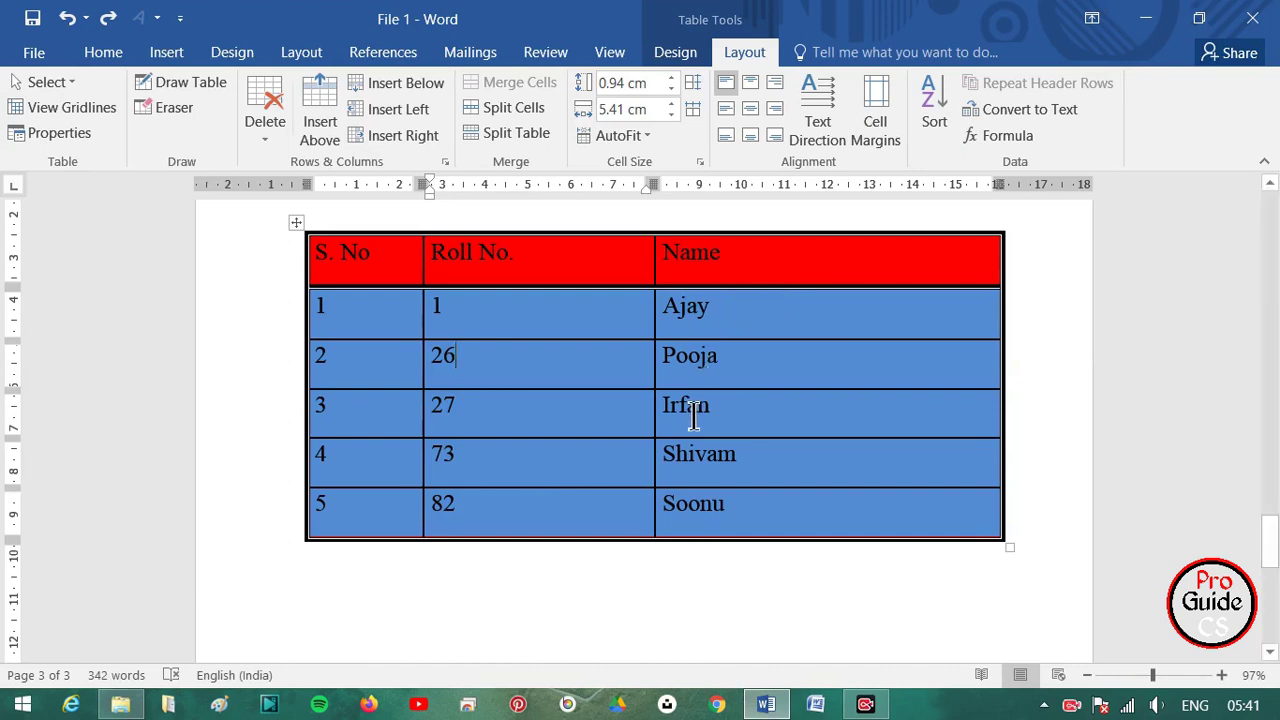
- Add an empty sixth row, merge its first two cells, then undo the merge
{"action": "left_click", "coordinate": [366, 520]}
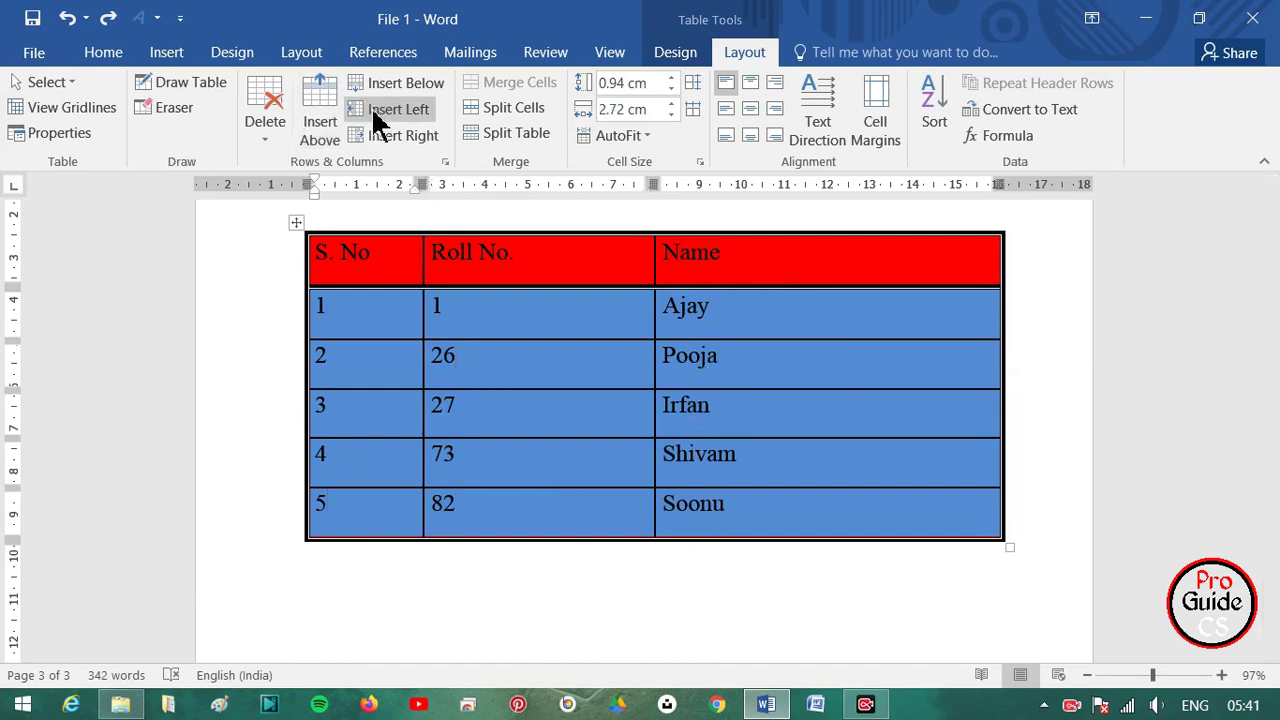
{"action": "left_click", "coordinate": [403, 83]}
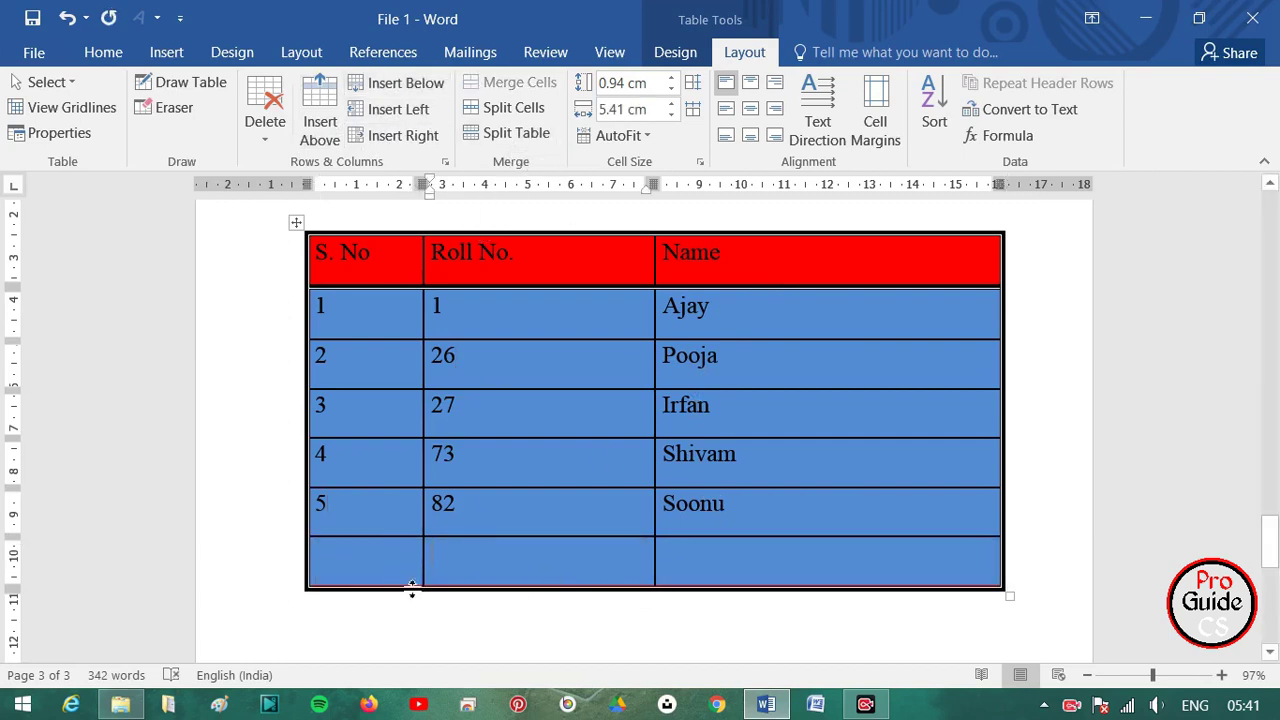
{"action": "left_click_drag", "start_coordinate": [414, 557], "coordinate": [530, 578]}
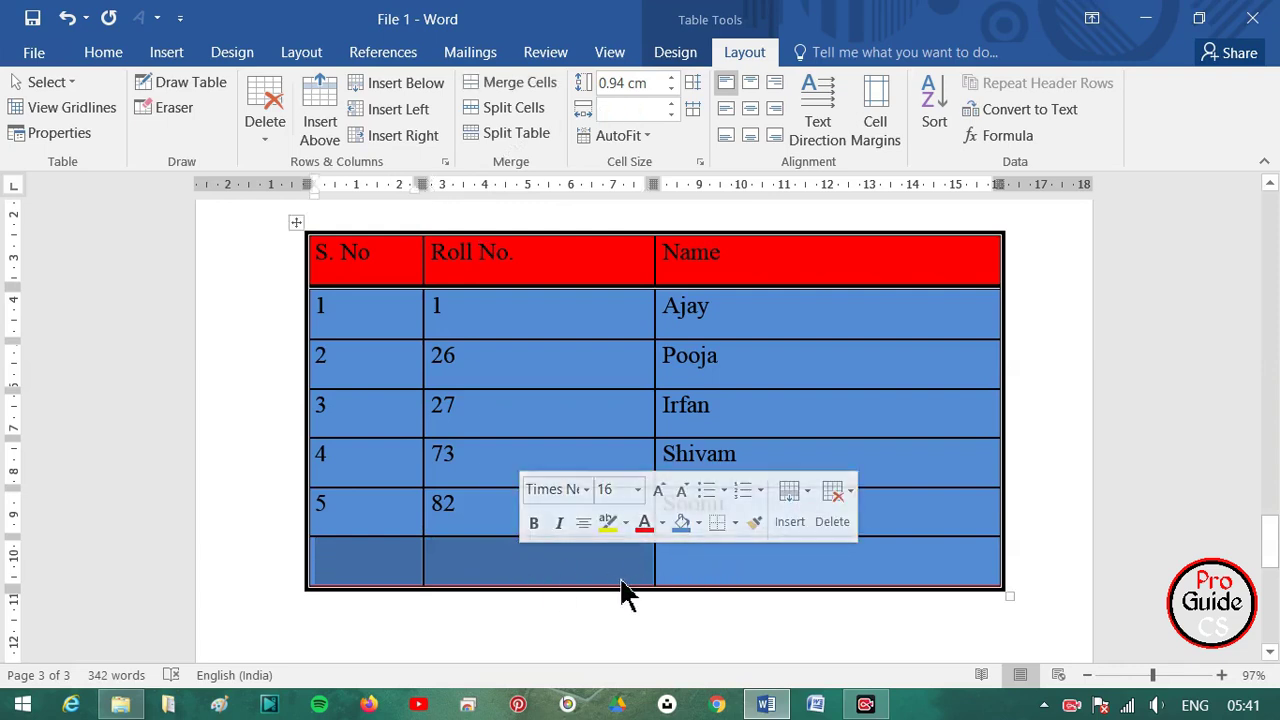
{"action": "left_click", "coordinate": [492, 84]}
{"action": "left_click", "coordinate": [503, 568]}
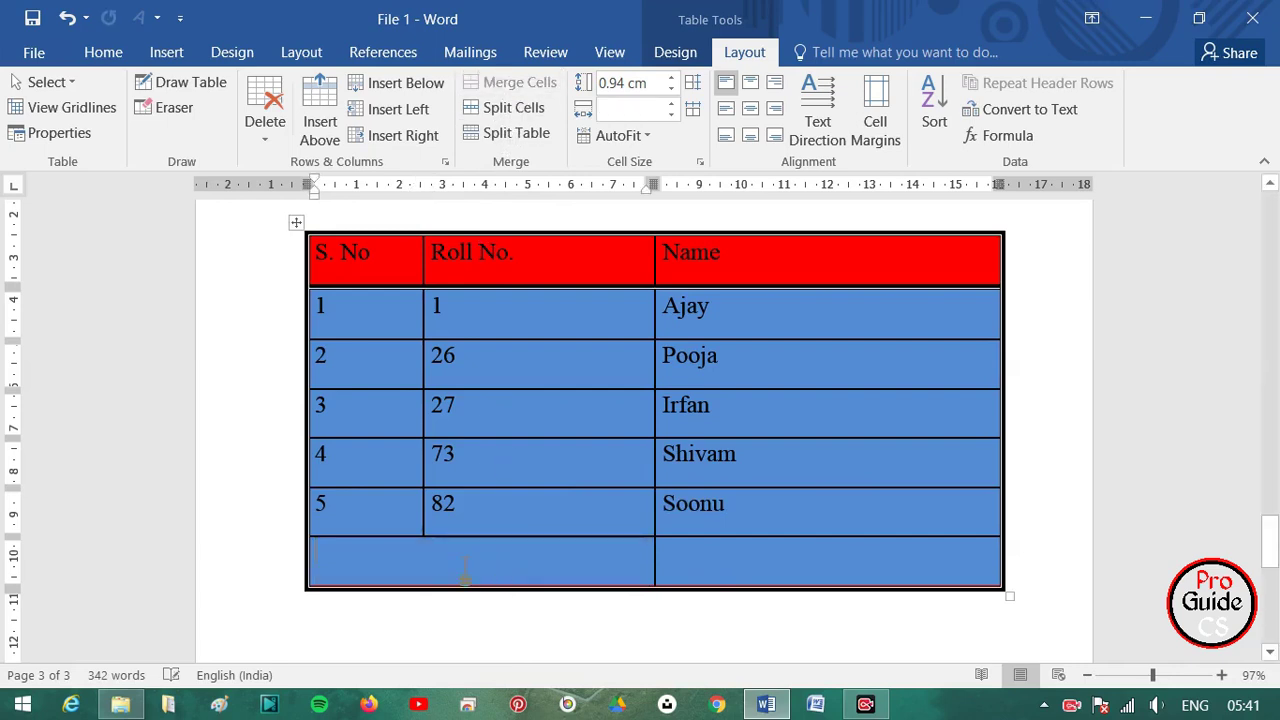
{"action": "key", "text": "ctrl+z"}
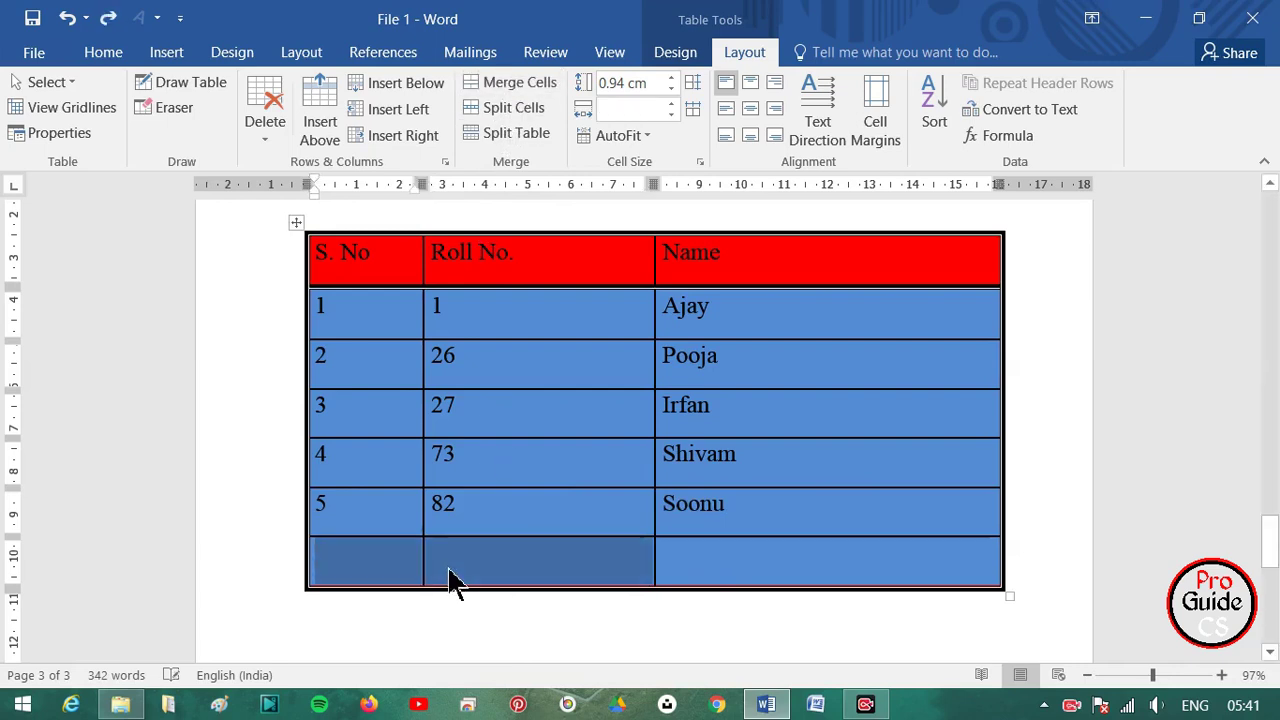
- Reselect the bottom row's first two cells, merge them again and undo it
{"action": "left_click", "coordinate": [449, 578]}
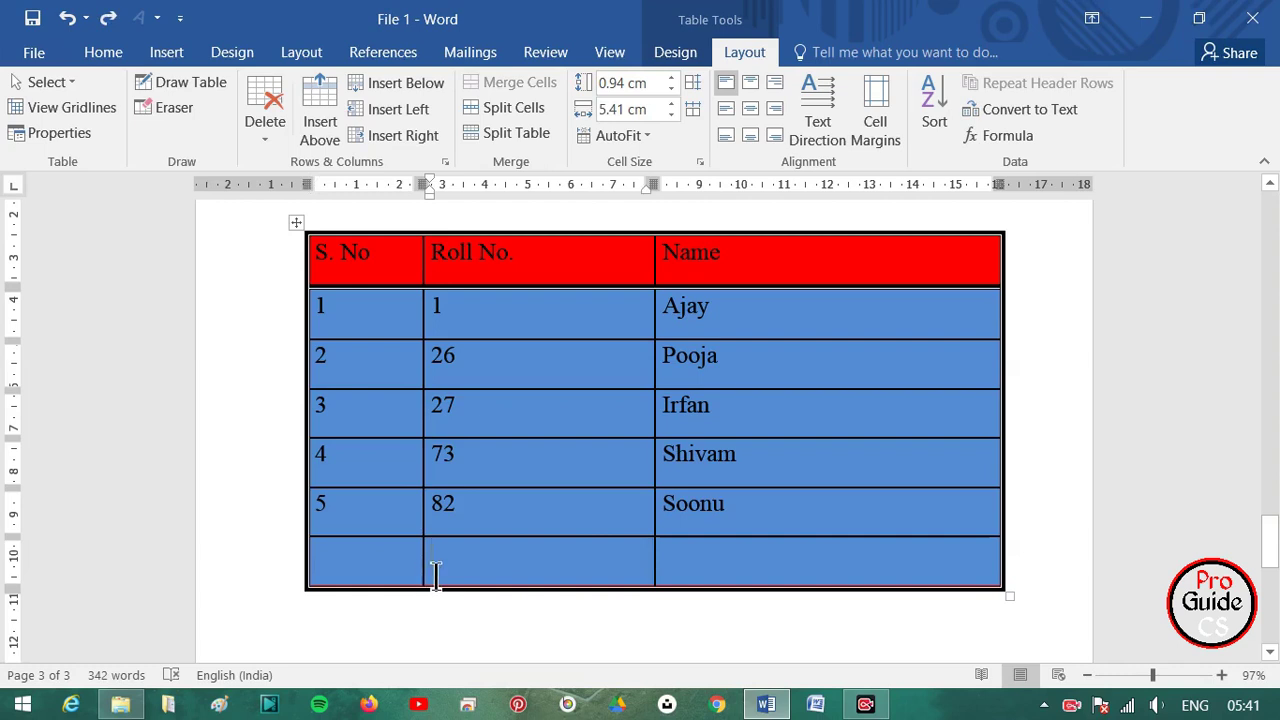
{"action": "left_click_drag", "start_coordinate": [437, 573], "coordinate": [371, 563]}
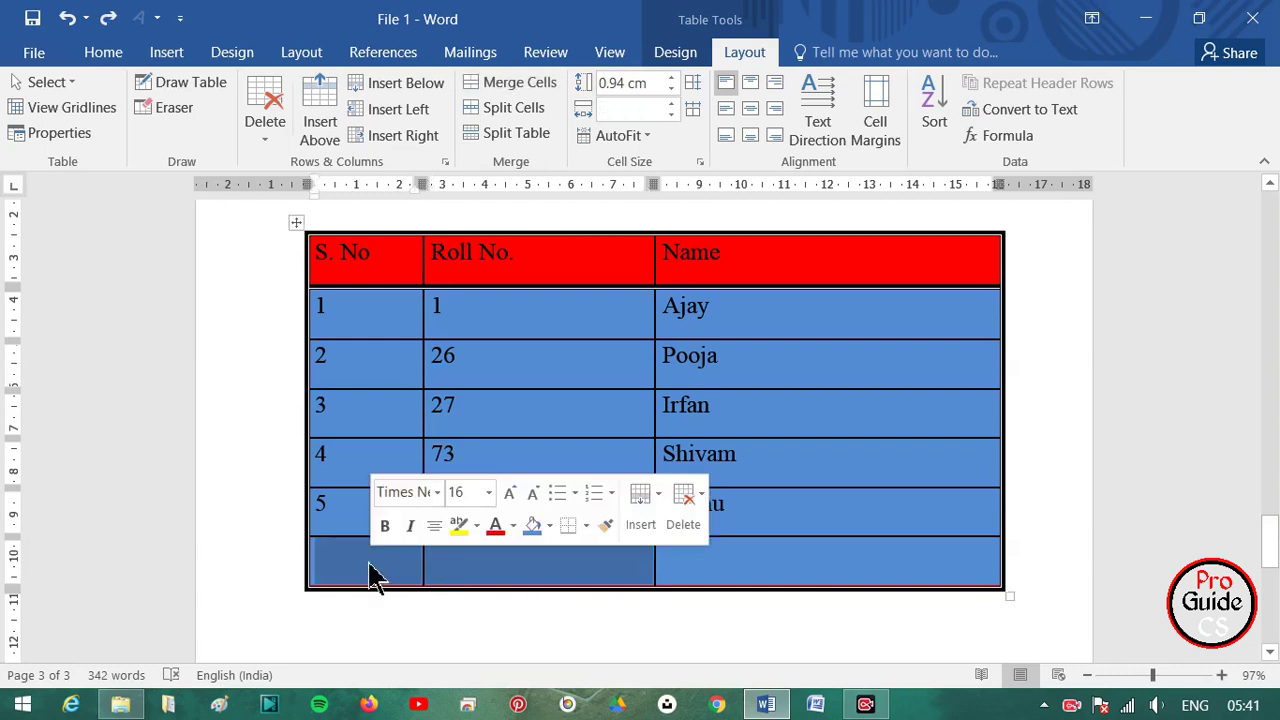
{"action": "left_click", "coordinate": [545, 85]}
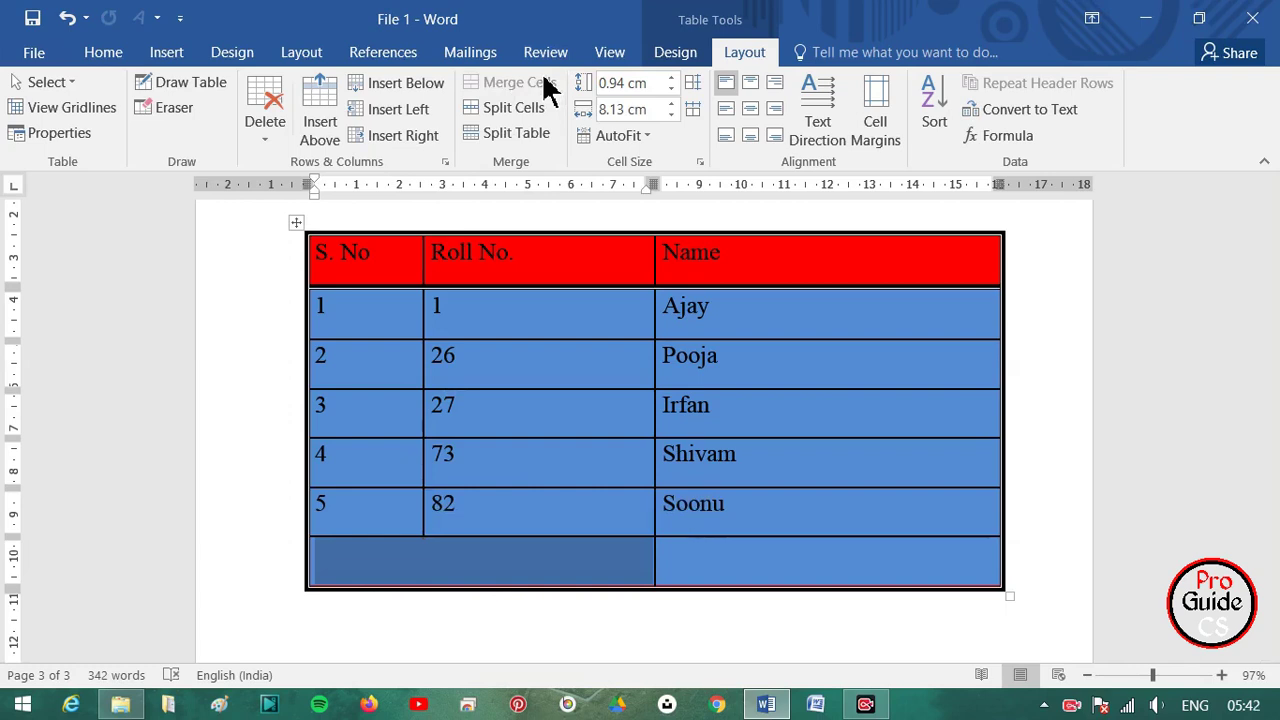
{"action": "key", "text": "ctrl+z"}
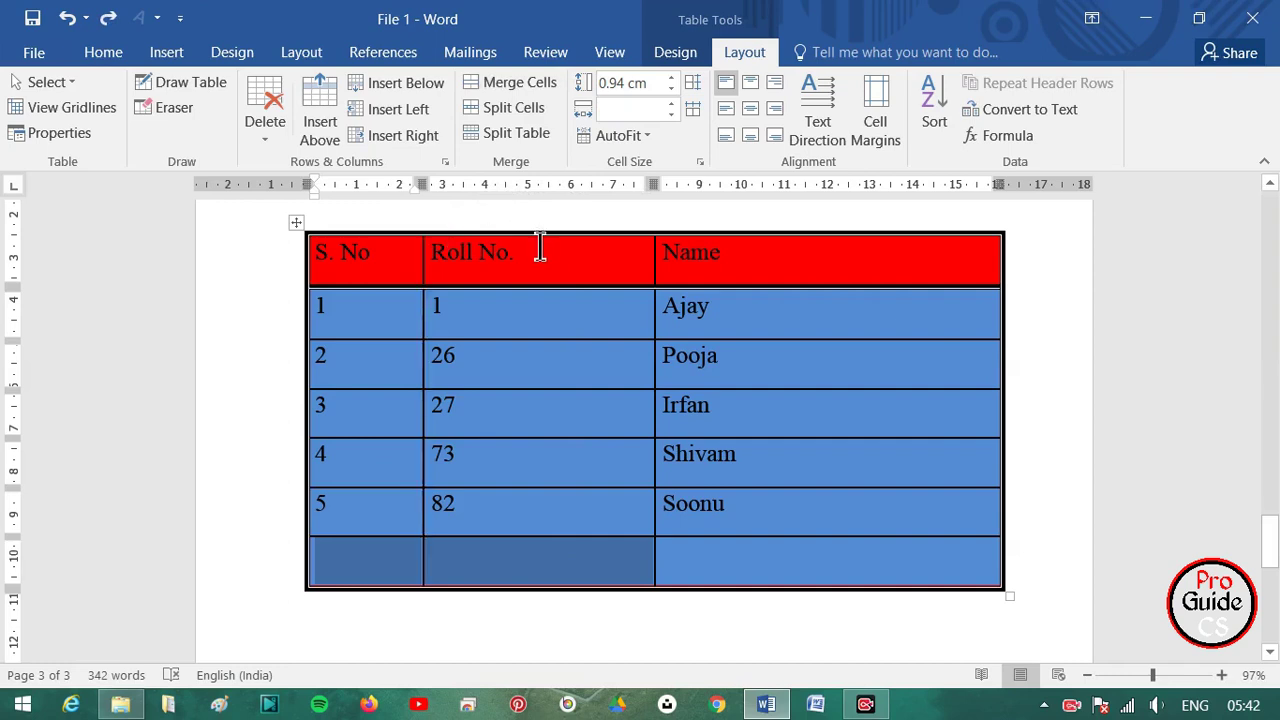
- Split the bottom row's first two cells into 3 columns using Split Cells
{"action": "left_click", "coordinate": [448, 560]}
{"action": "left_click_drag", "start_coordinate": [432, 575], "coordinate": [371, 563]}
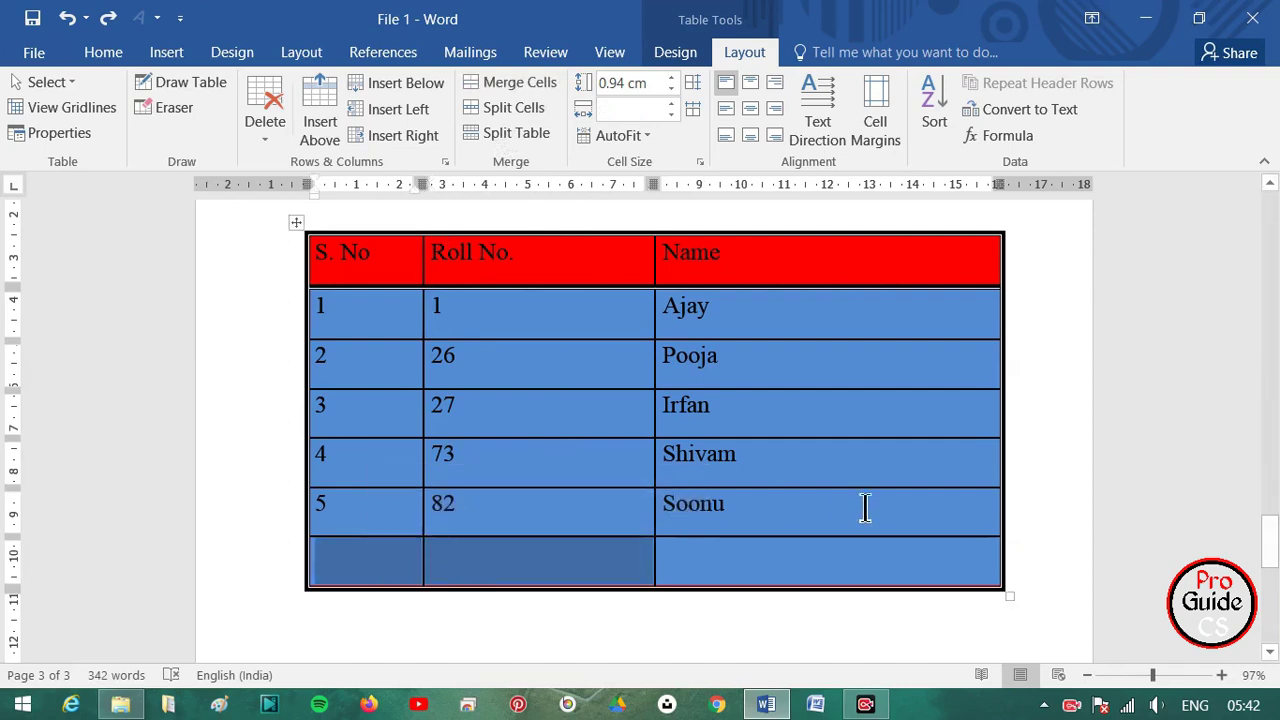
{"action": "left_click", "coordinate": [527, 113]}
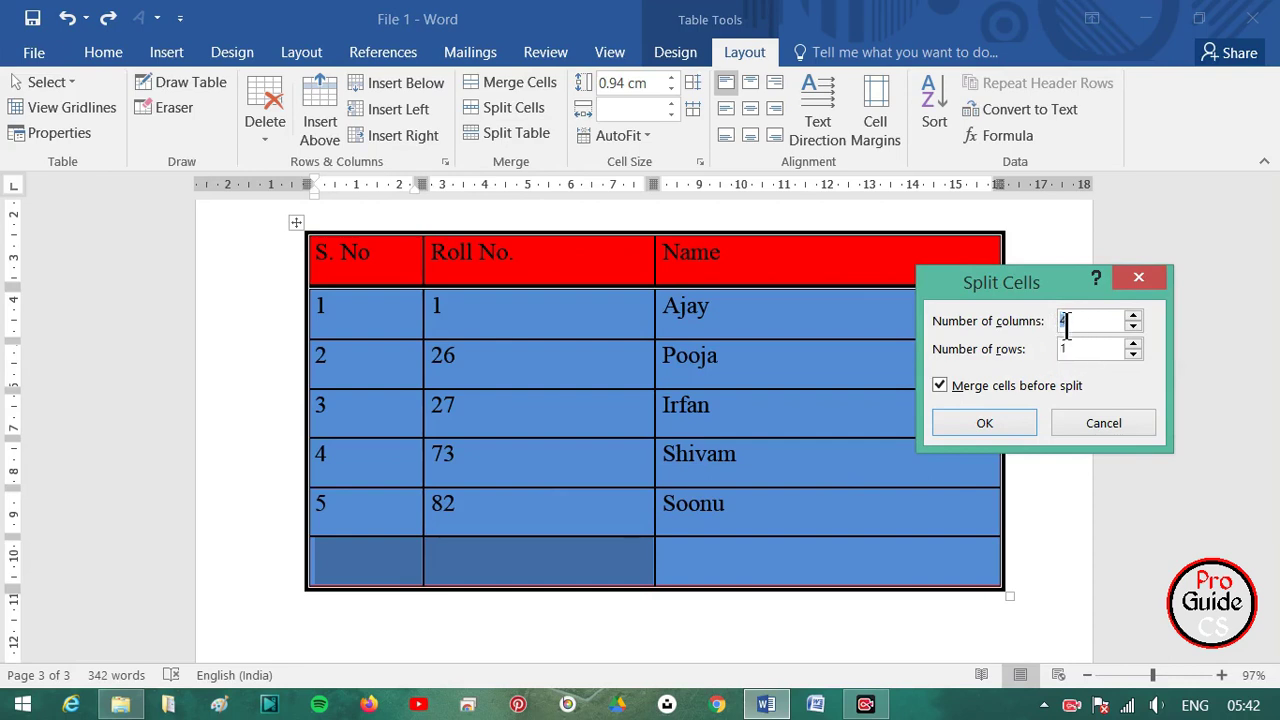
{"action": "key", "text": "Up"}
{"action": "key", "text": "Up"}
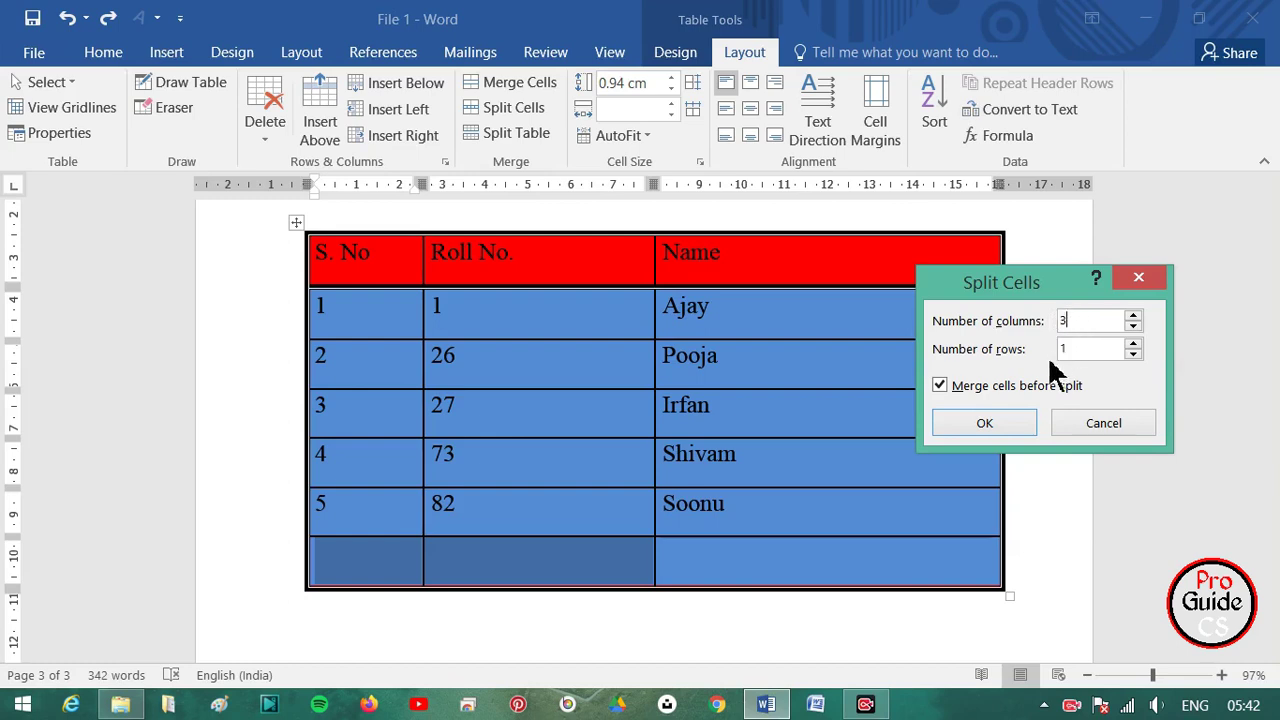
{"action": "left_click", "coordinate": [984, 423]}
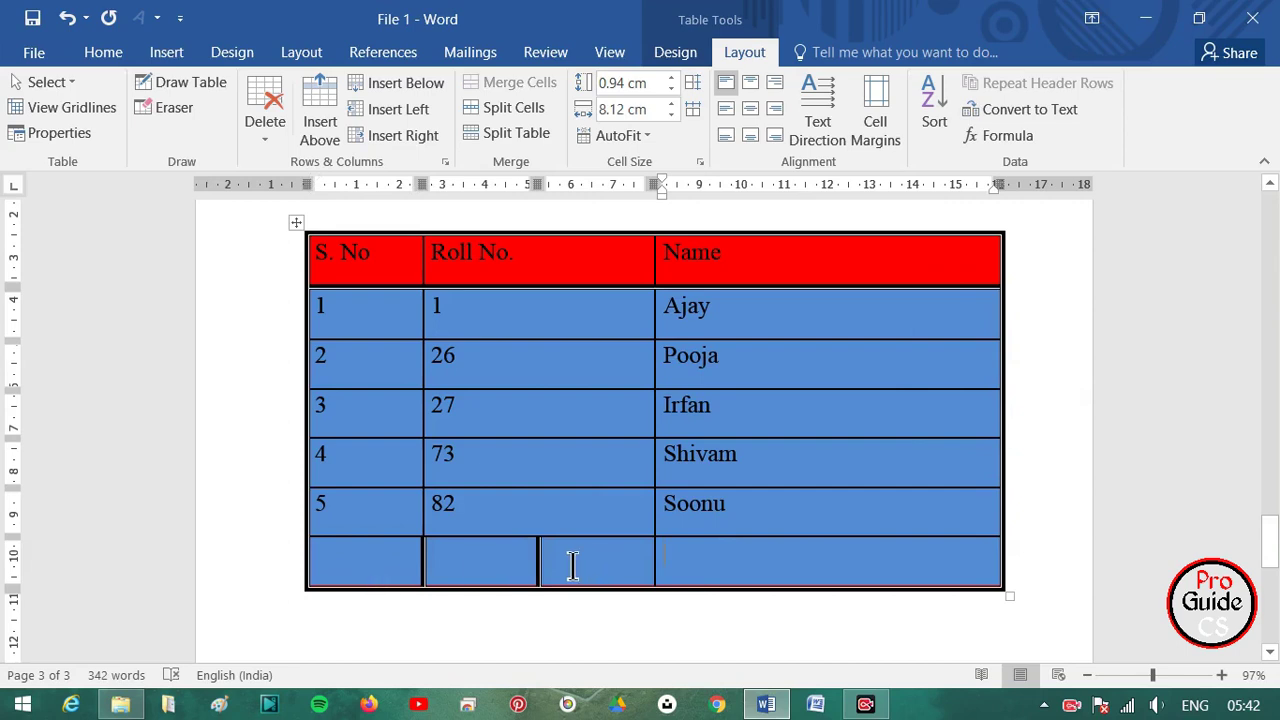
- Split the bottom-right Name cell into 5 columns, inspect the new cells, then undo the split
{"action": "left_click", "coordinate": [680, 557]}
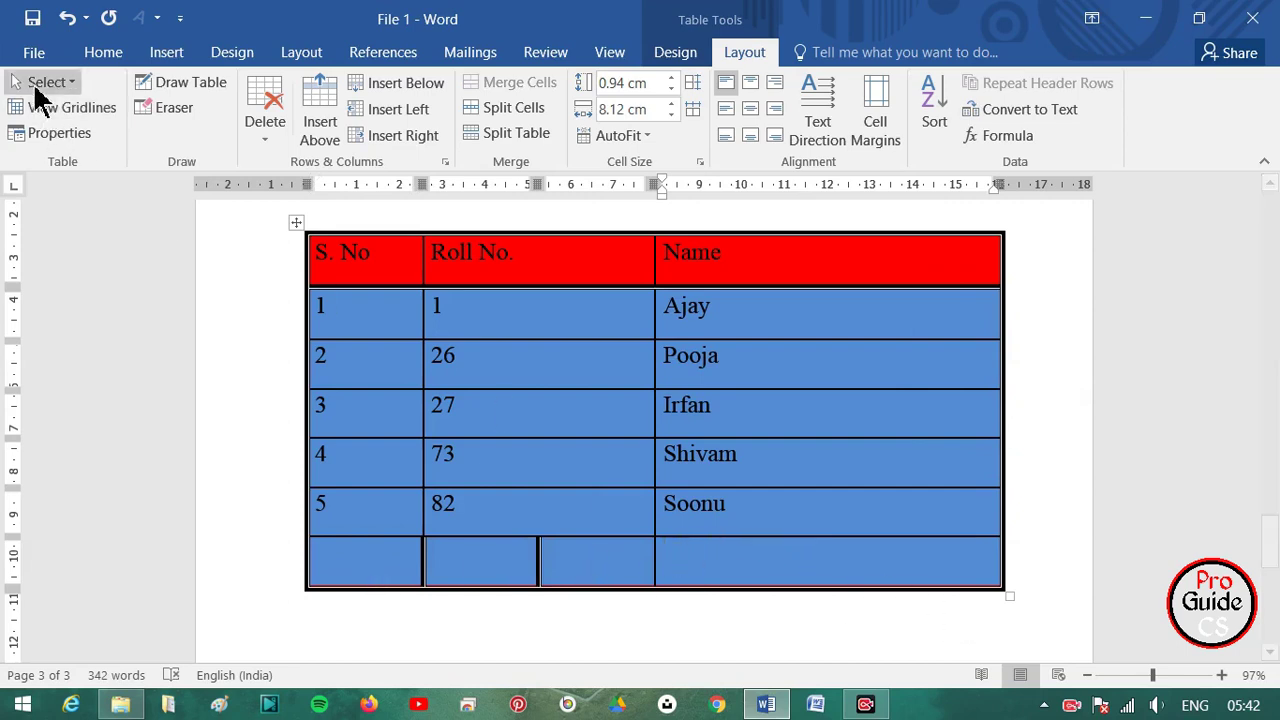
{"action": "left_click", "coordinate": [42, 84]}
{"action": "left_click", "coordinate": [40, 113]}
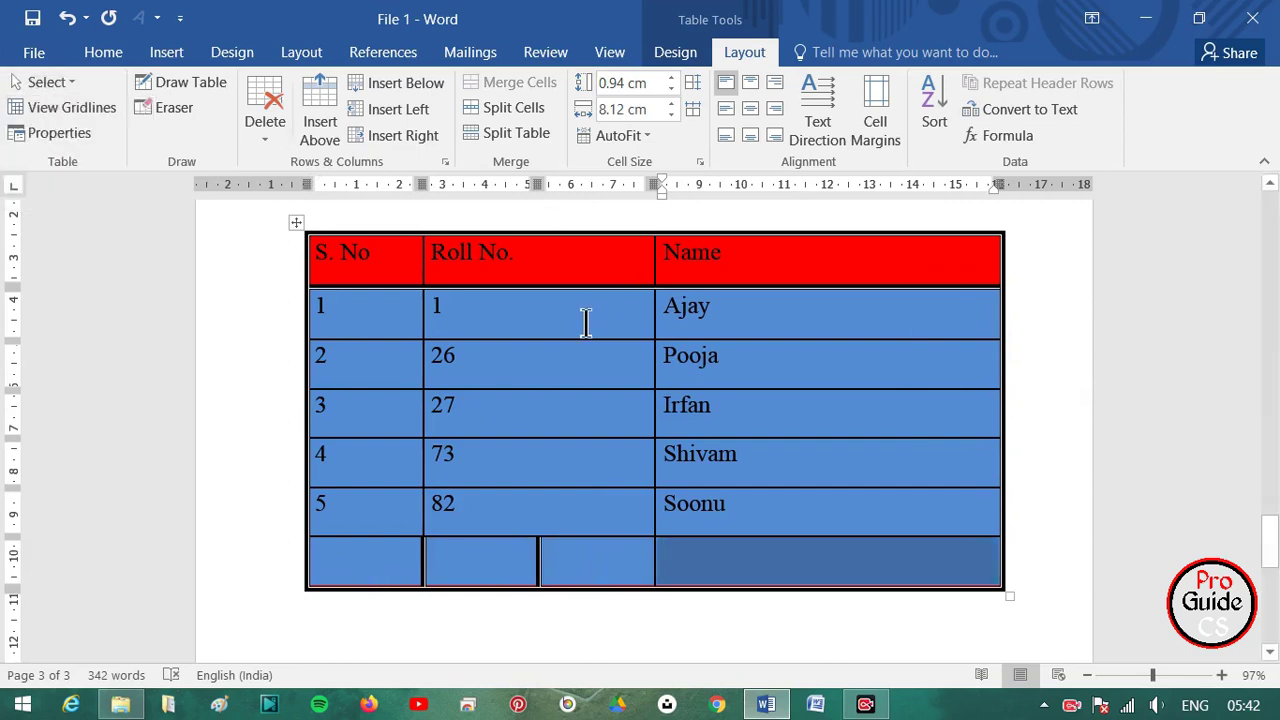
{"action": "left_click", "coordinate": [498, 108]}
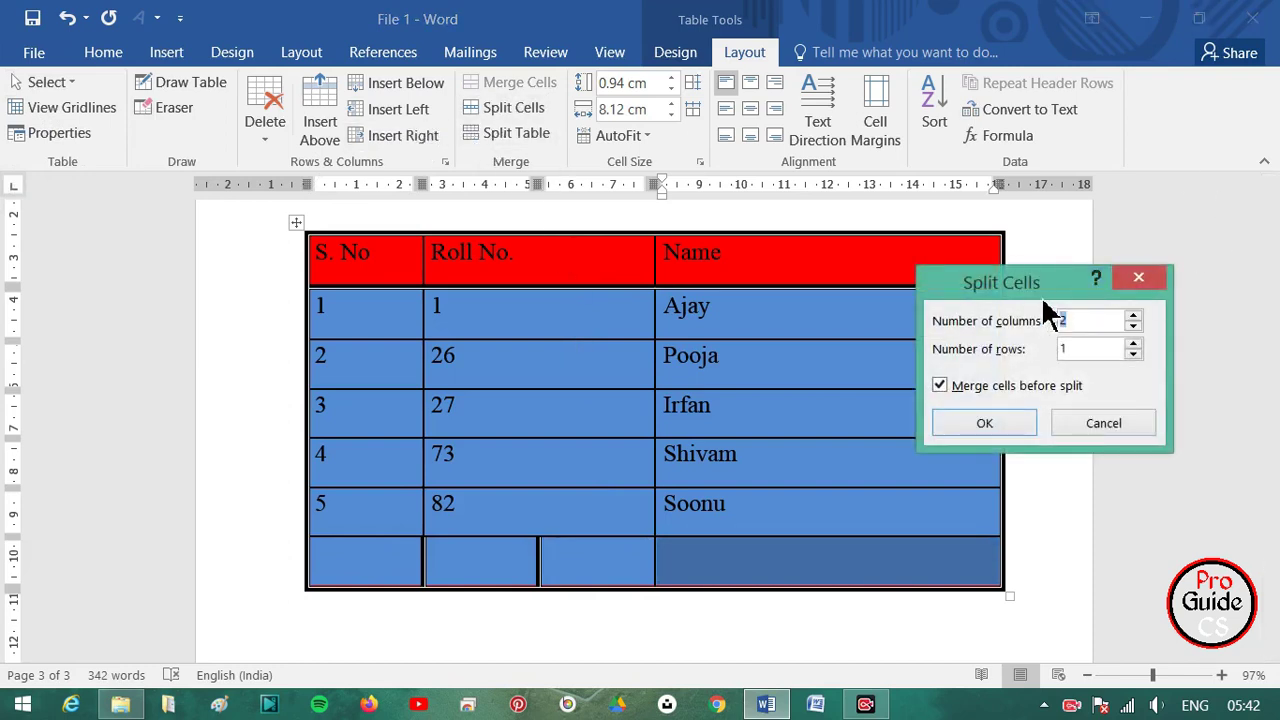
{"action": "type", "text": "5"}
{"action": "left_click", "coordinate": [1012, 430]}
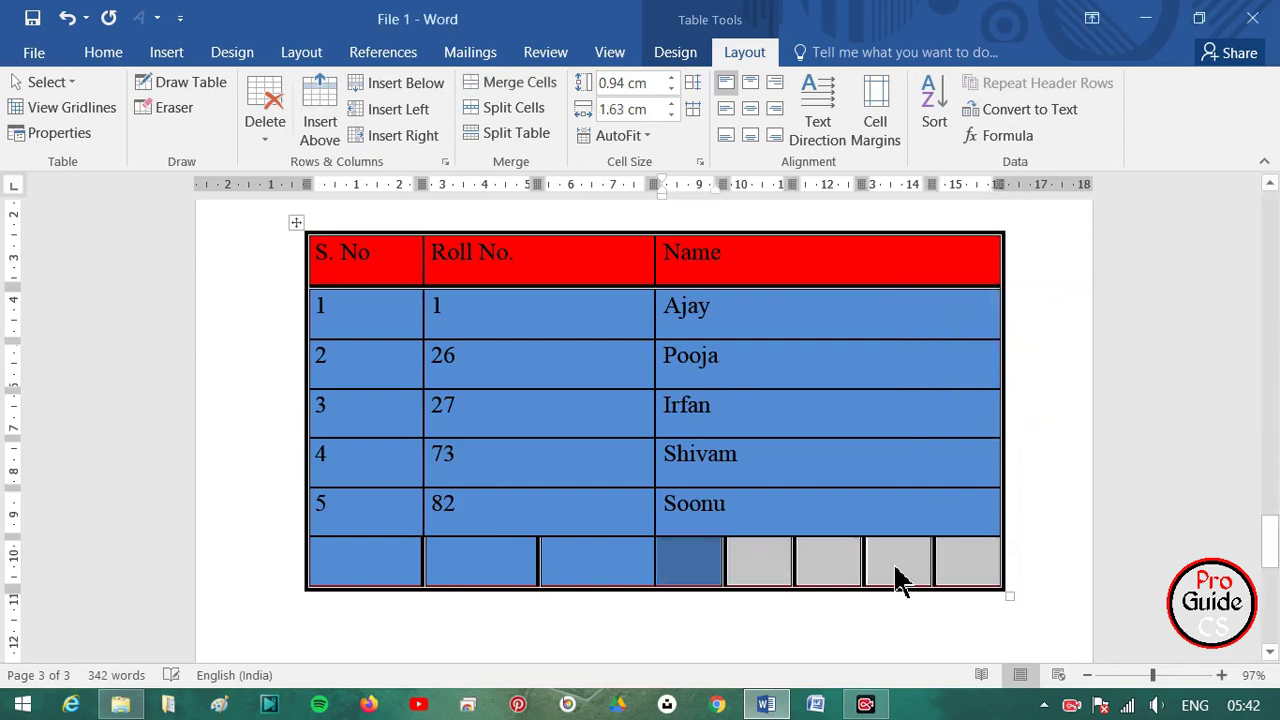
{"action": "left_click", "coordinate": [885, 568]}
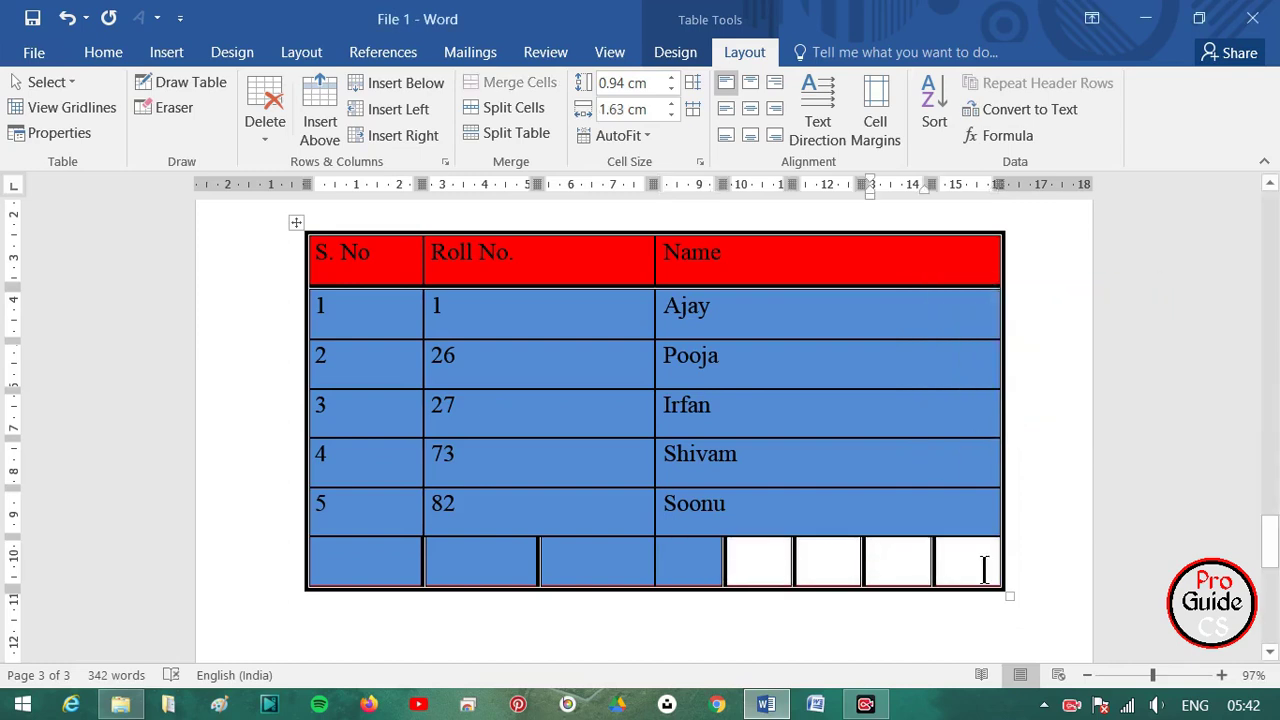
{"action": "left_click", "coordinate": [686, 558]}
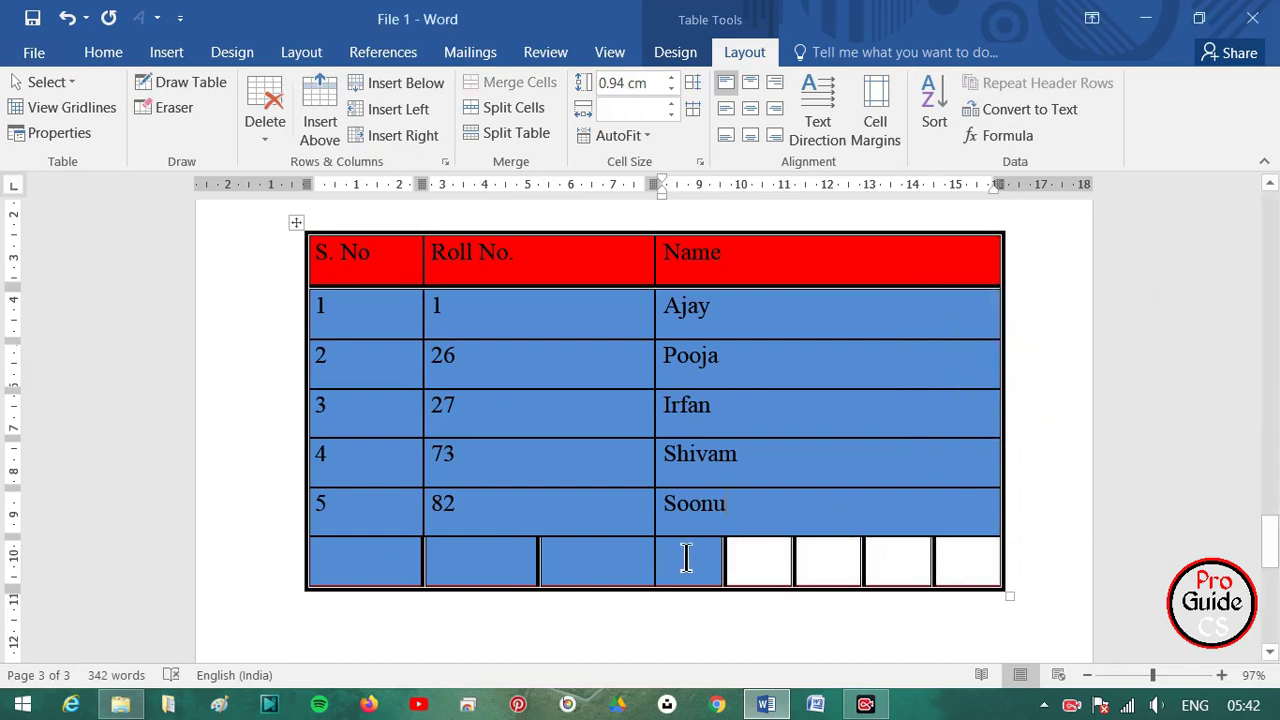
{"action": "left_click", "coordinate": [686, 558]}
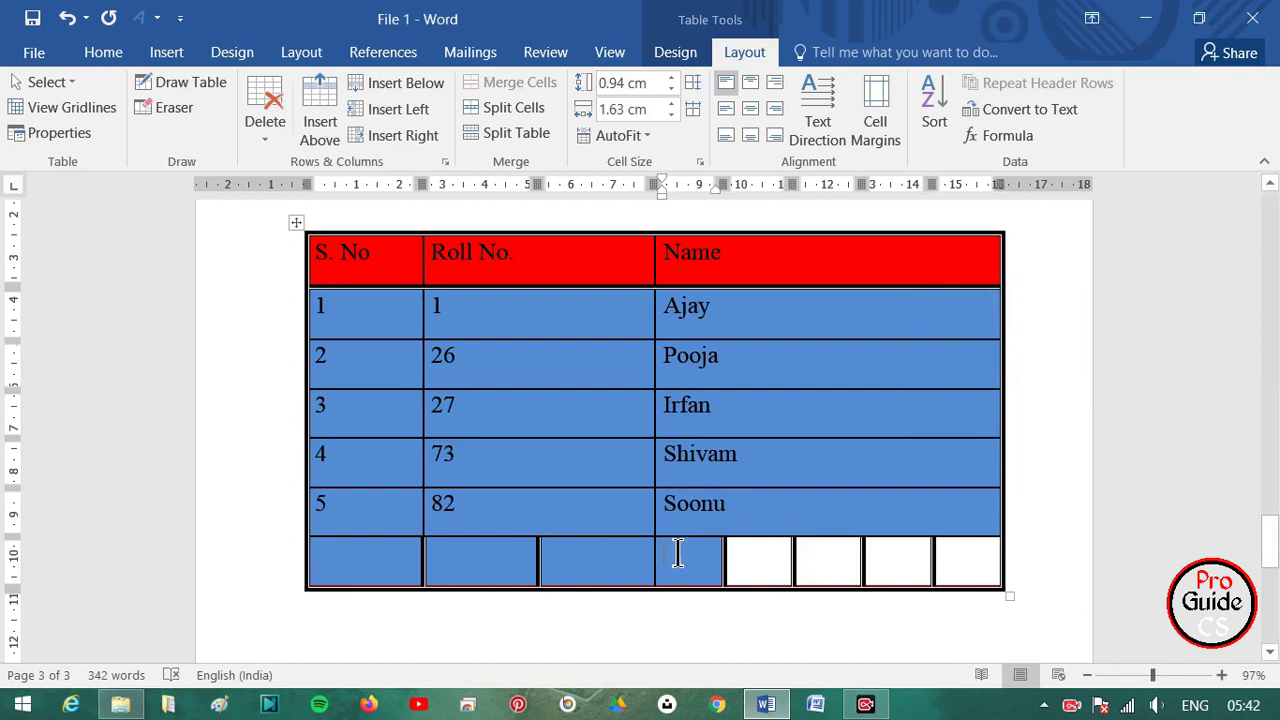
{"action": "key", "text": "ctrl+z"}
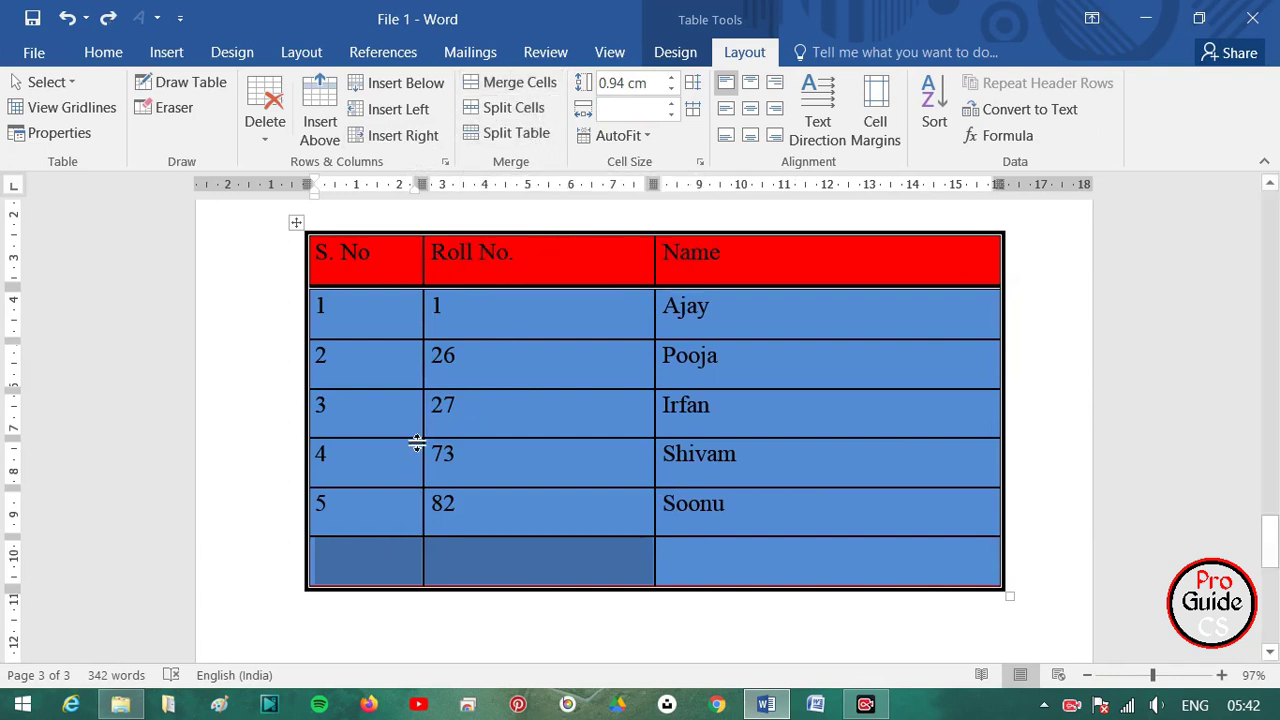
{"action": "left_click", "coordinate": [365, 412]}
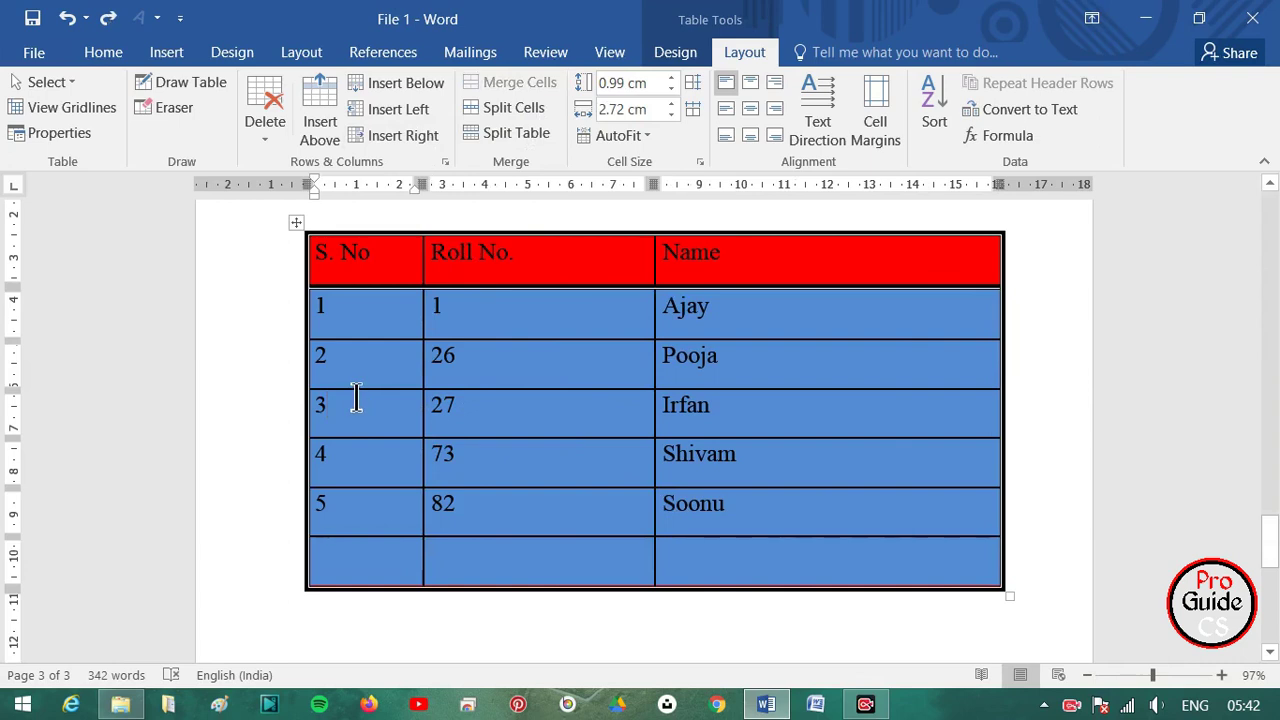
{"action": "left_click", "coordinate": [500, 135]}
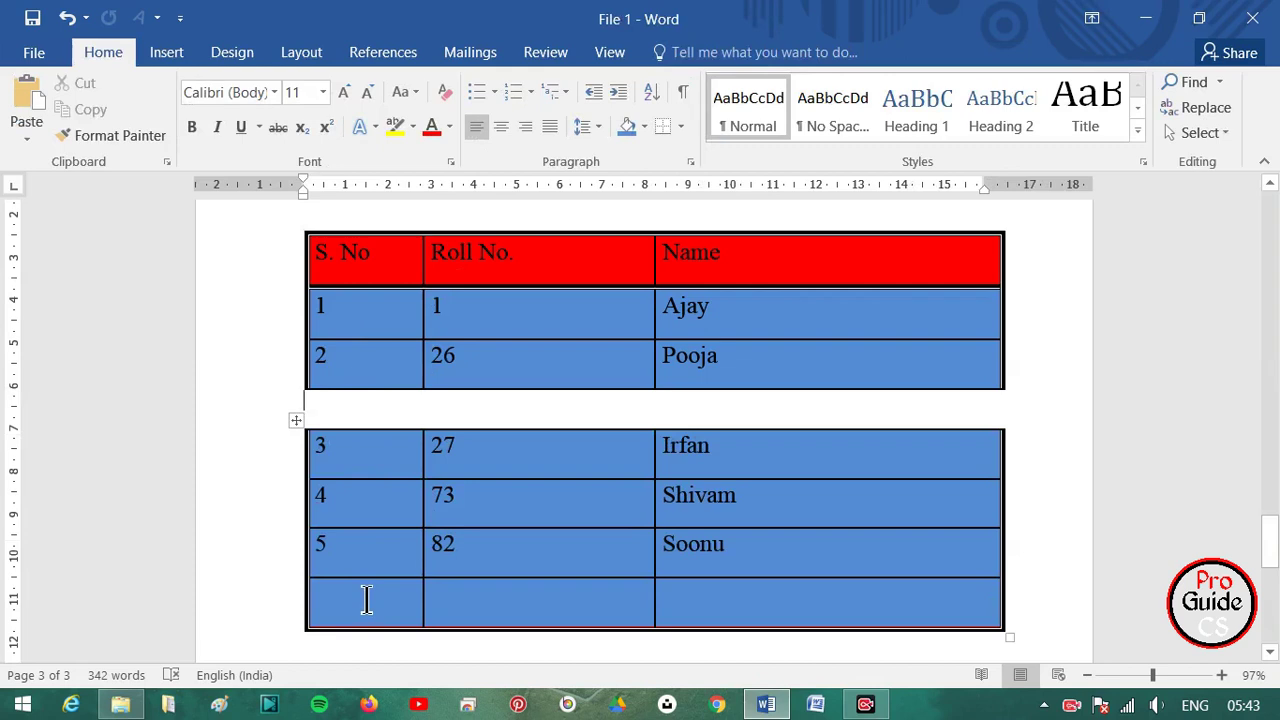
{"action": "key", "text": "ctrl+z"}
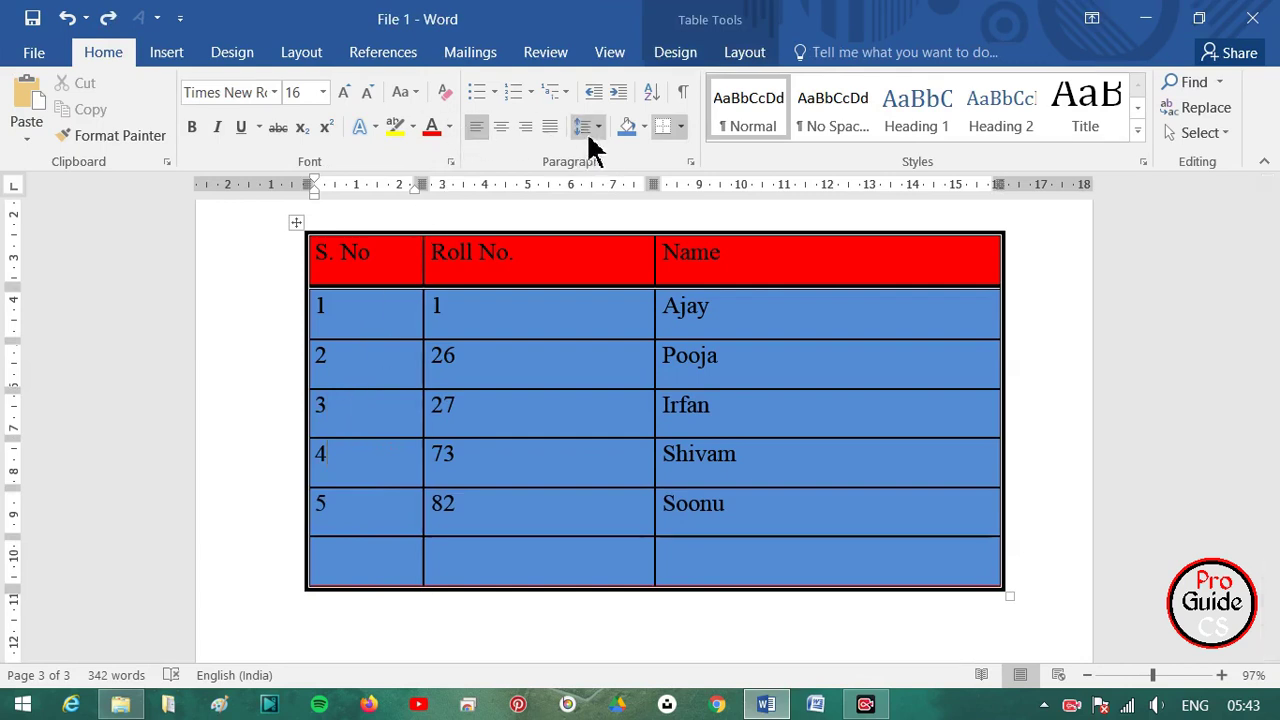
{"action": "left_click", "coordinate": [748, 52]}
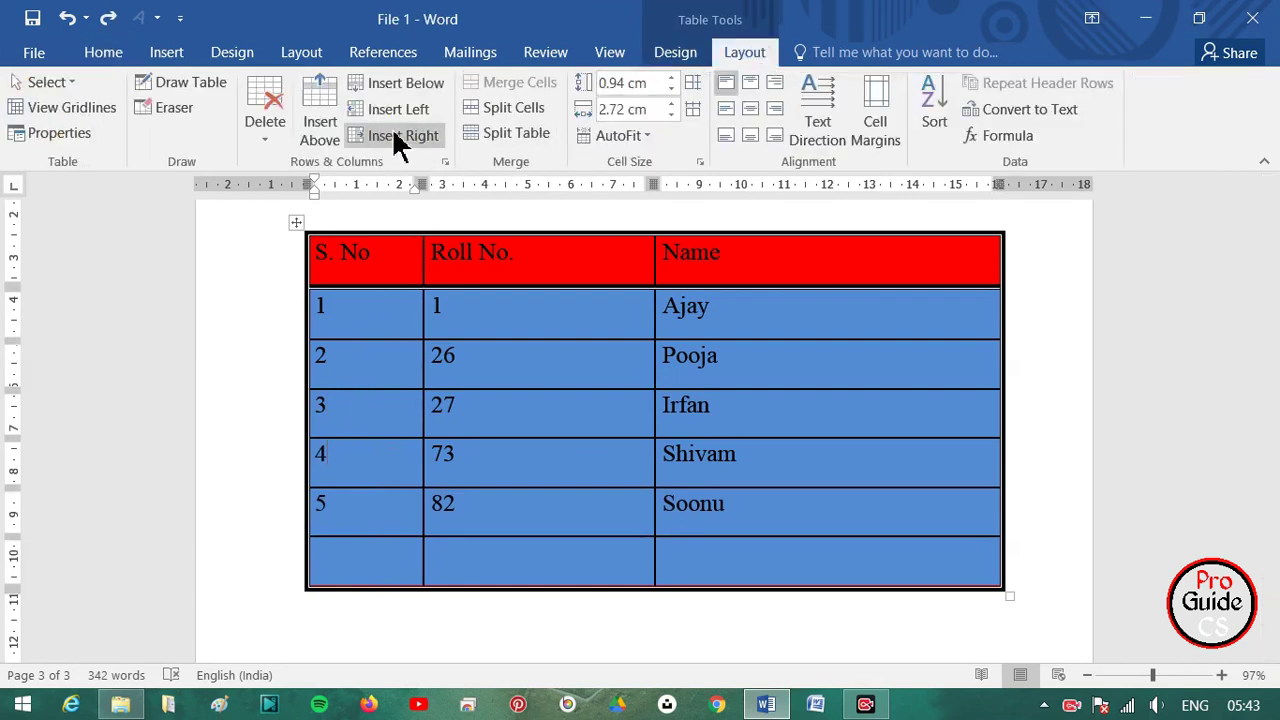
{"action": "left_click", "coordinate": [527, 134]}
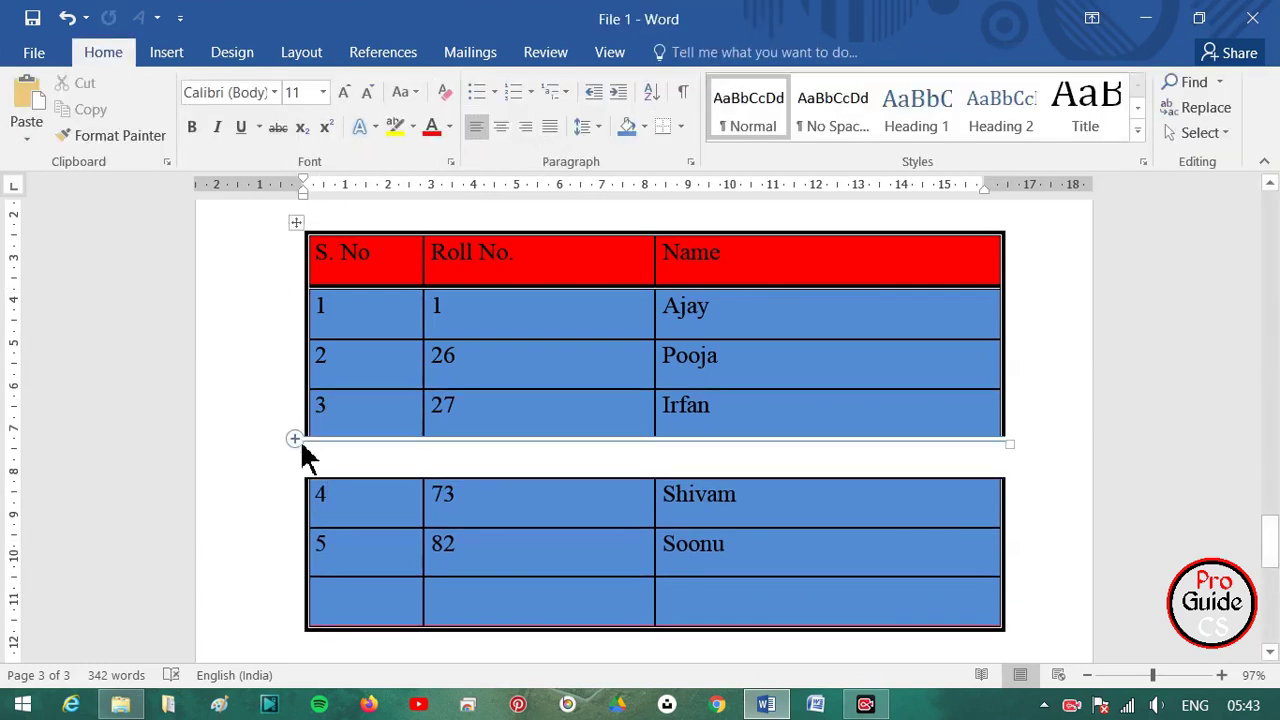
{"action": "mouse_move", "coordinate": [825, 530]}
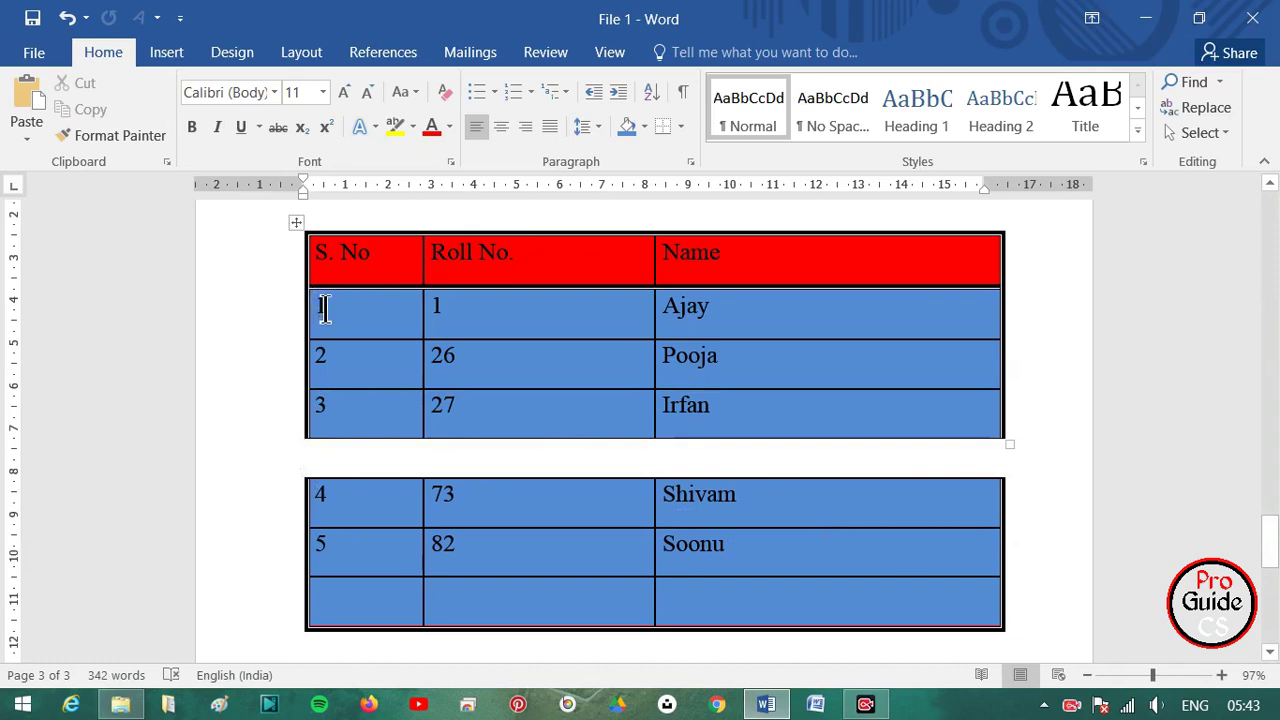
{"action": "key", "text": "Delete"}
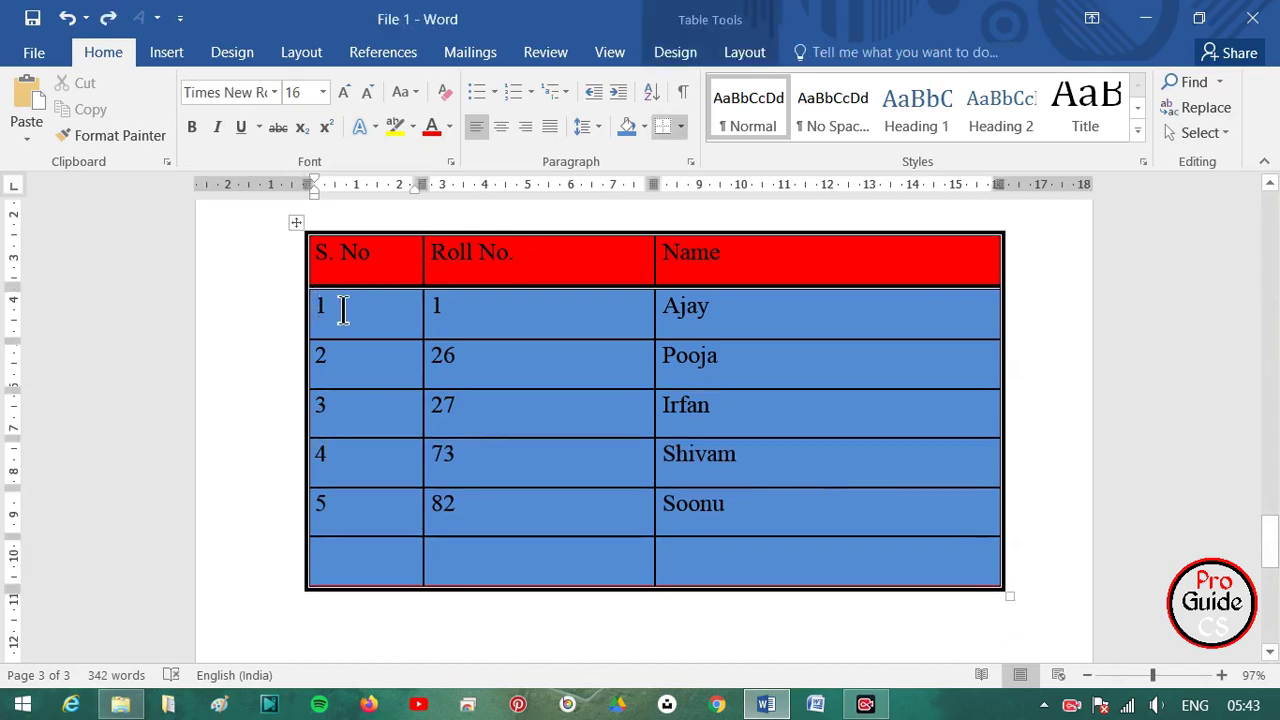
{"action": "left_click", "coordinate": [731, 58]}
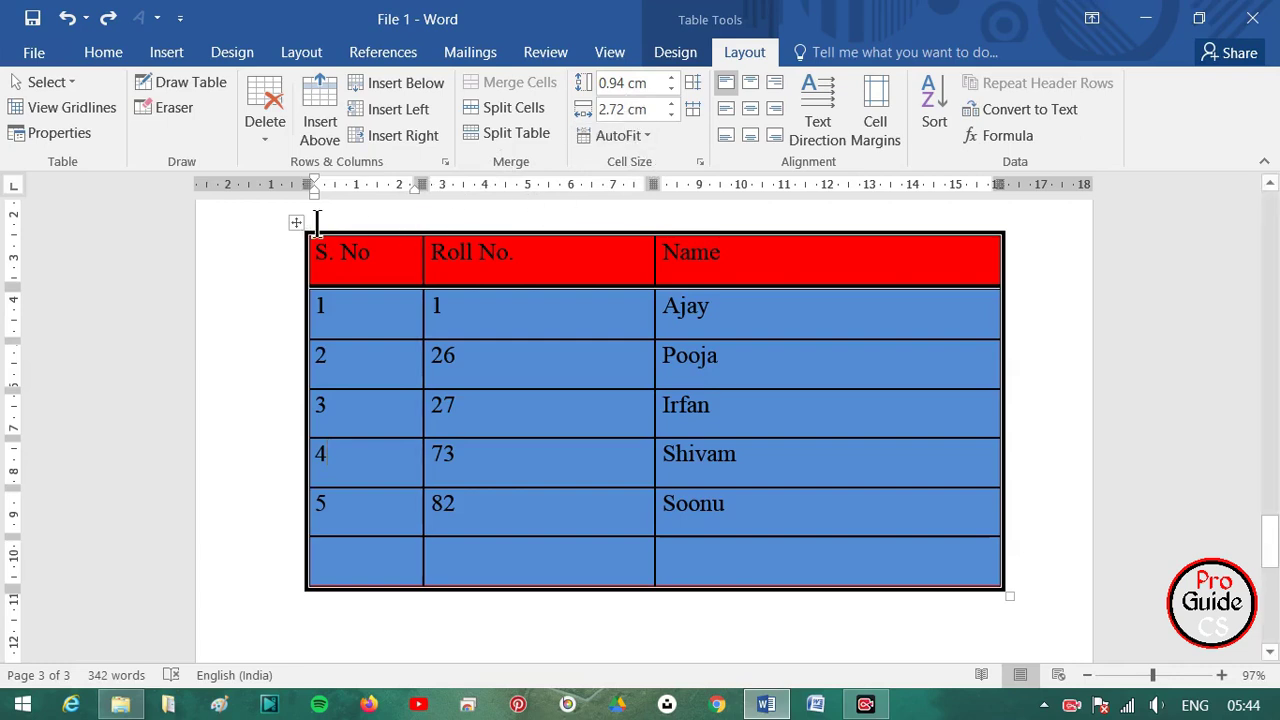
{"action": "left_click", "coordinate": [296, 222]}
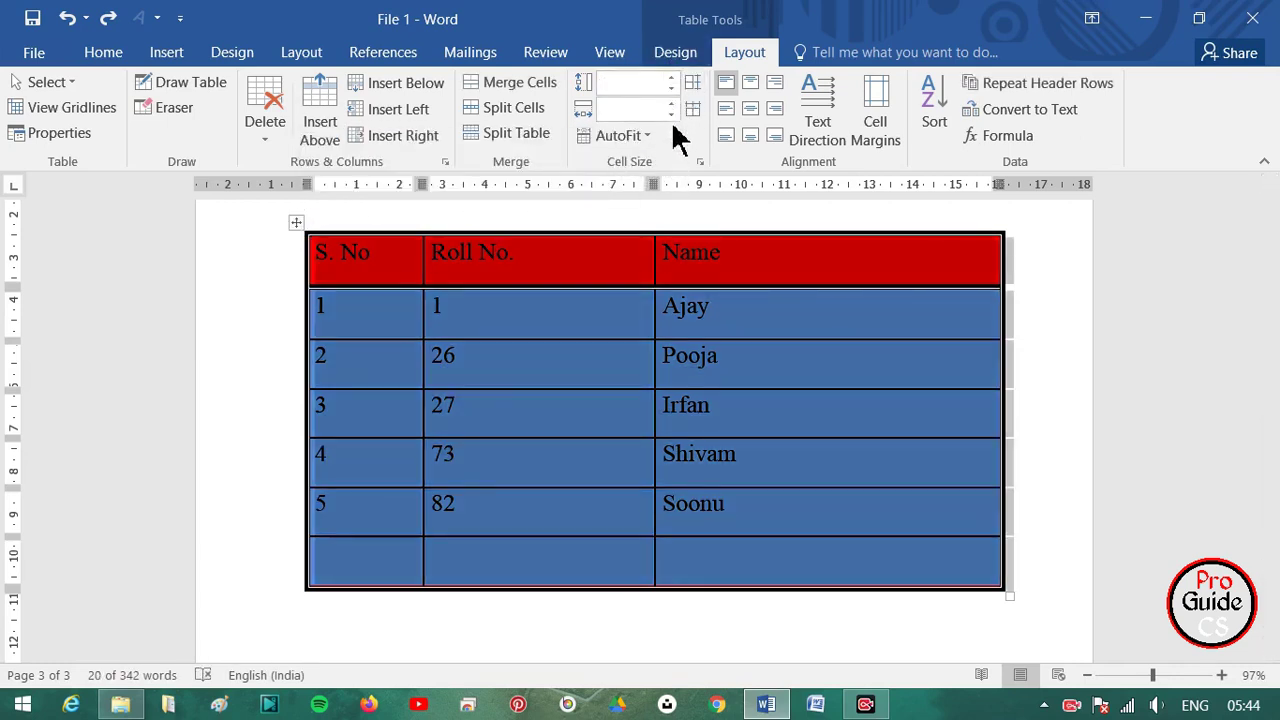
{"action": "left_click", "coordinate": [671, 82]}
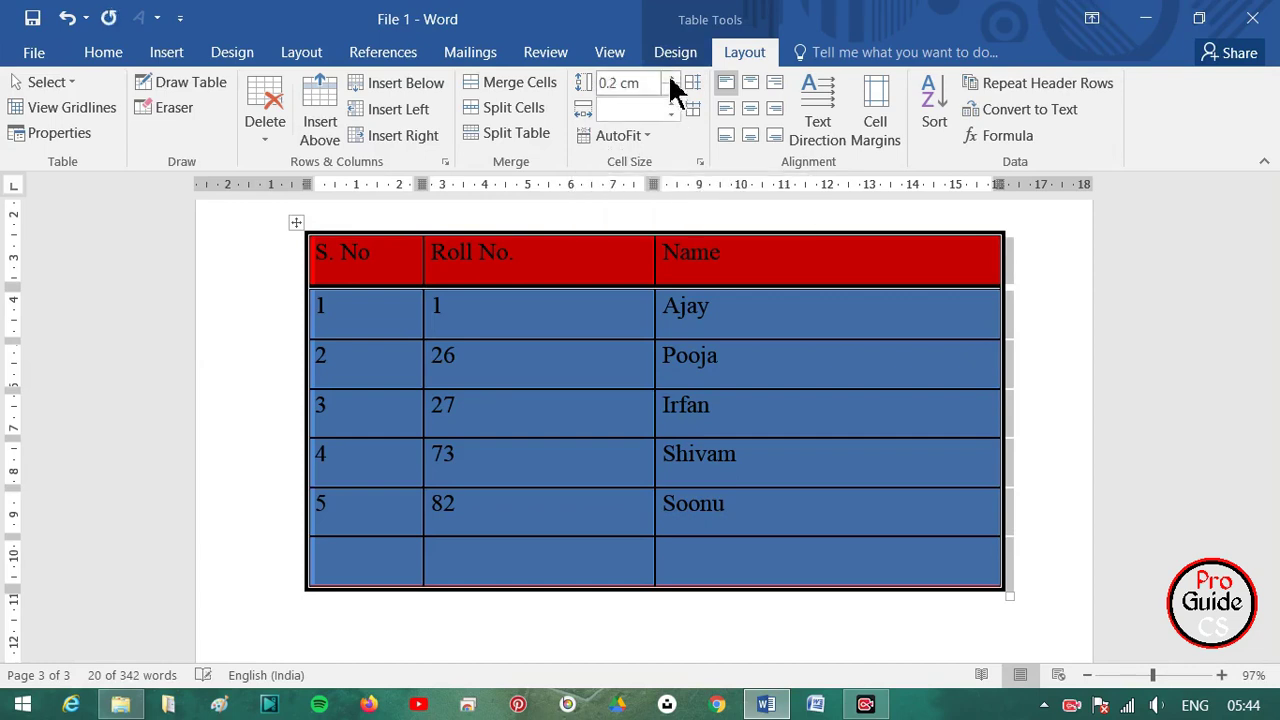
{"action": "left_click", "coordinate": [530, 256]}
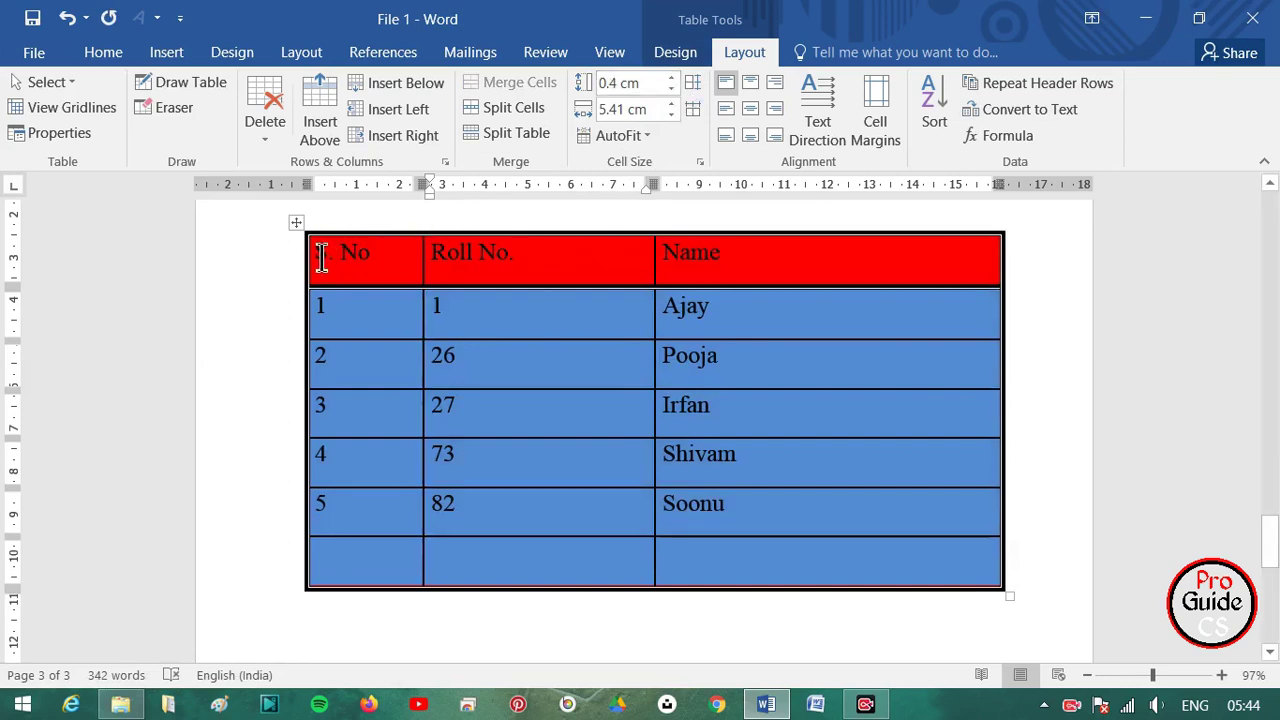
{"action": "left_click_drag", "start_coordinate": [322, 256], "coordinate": [754, 275]}
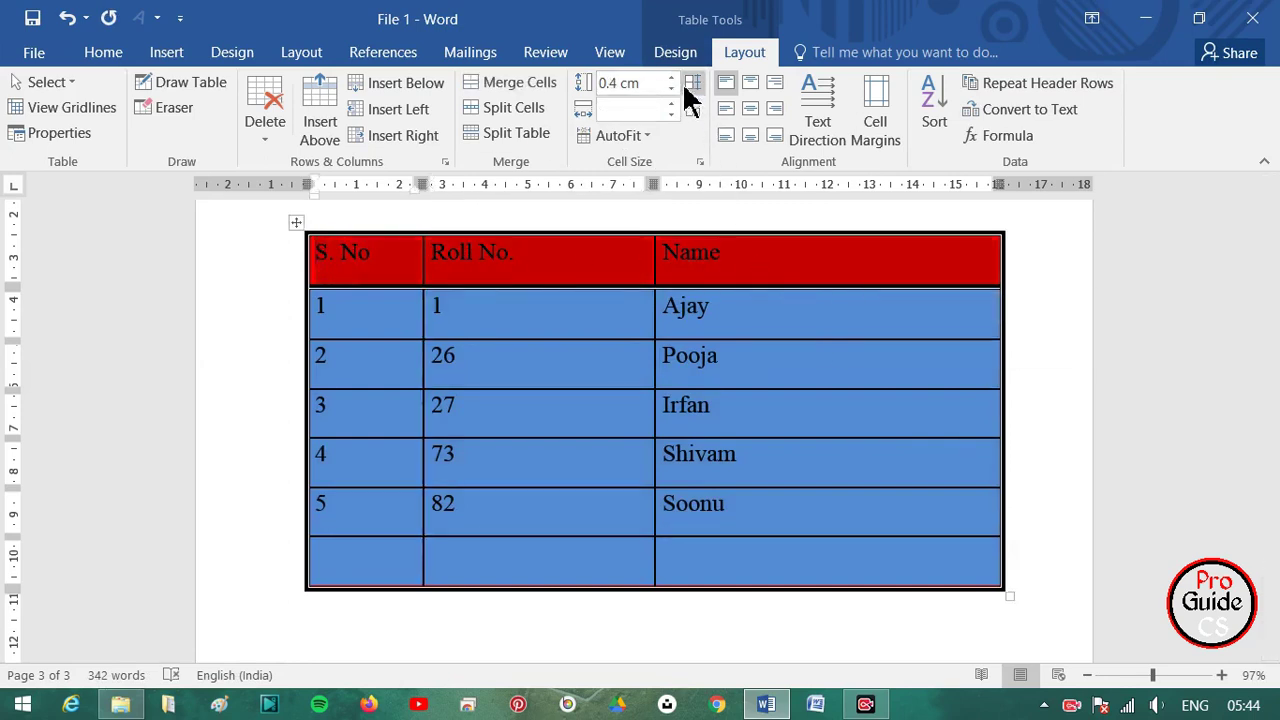
{"action": "left_click", "coordinate": [672, 79]}
{"action": "left_click", "coordinate": [672, 79]}
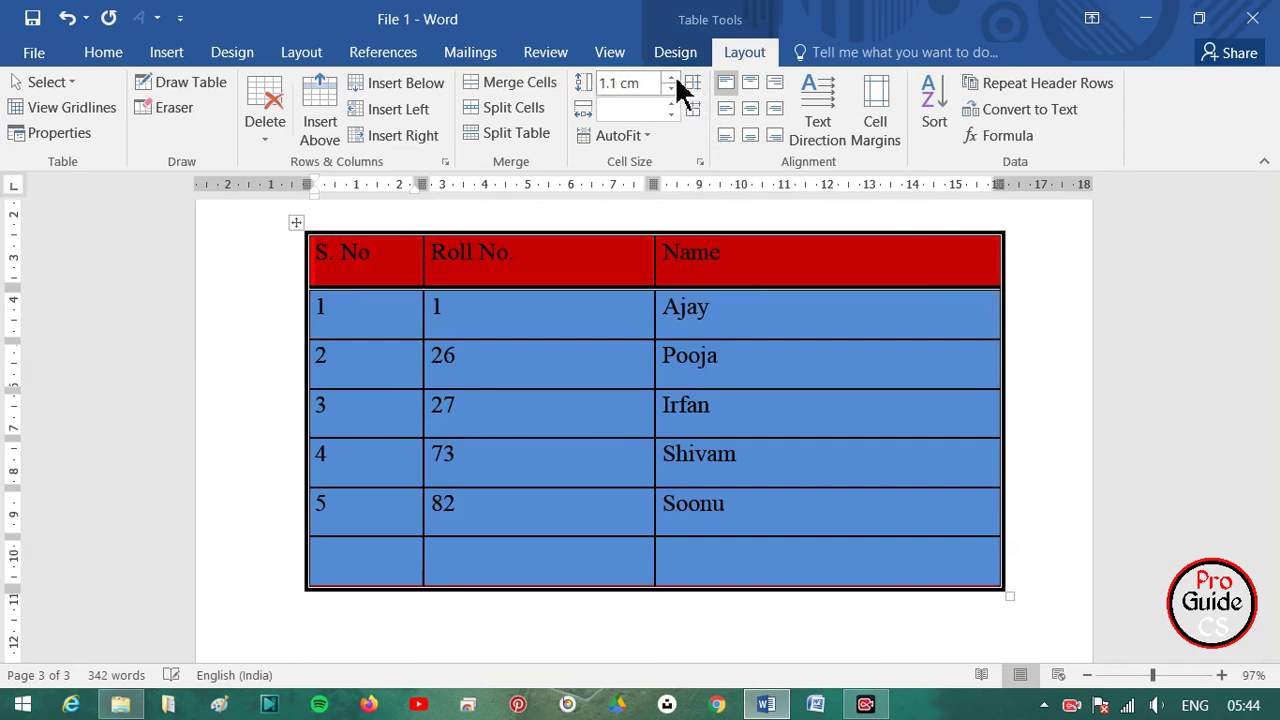
{"action": "left_click", "coordinate": [640, 138]}
{"action": "left_click", "coordinate": [645, 167]}
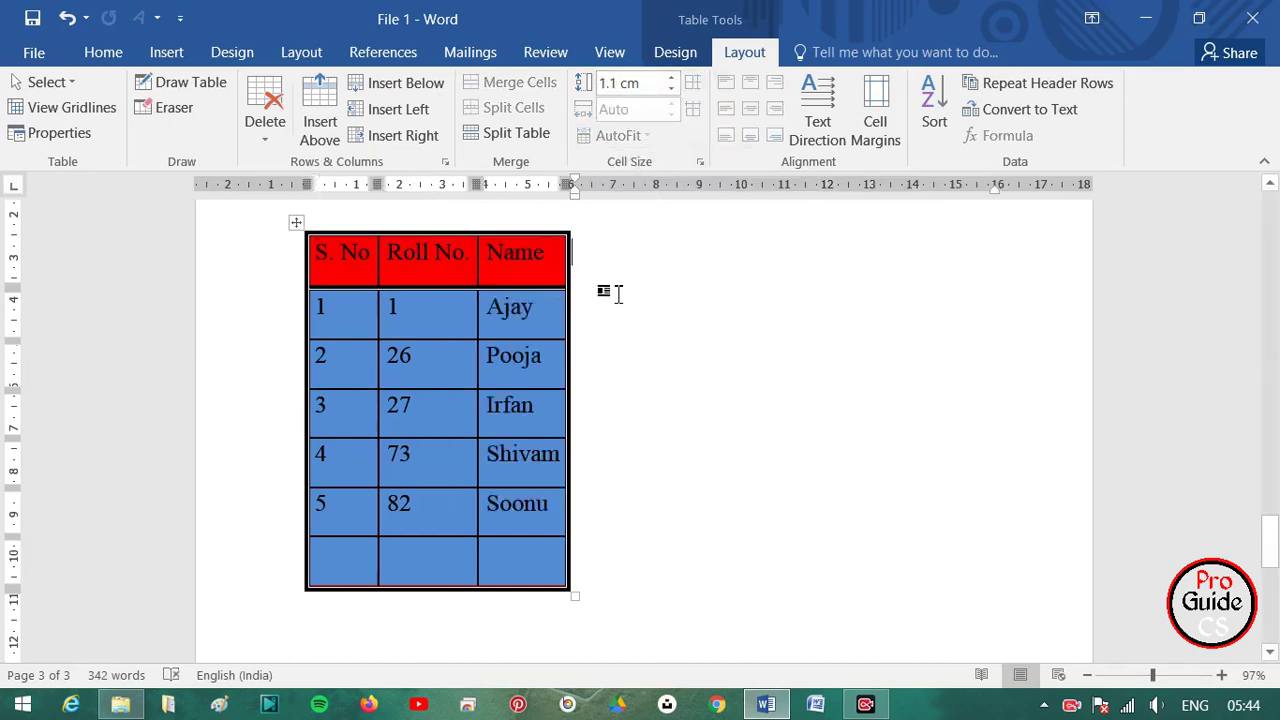
{"action": "key", "text": "ctrl+z"}
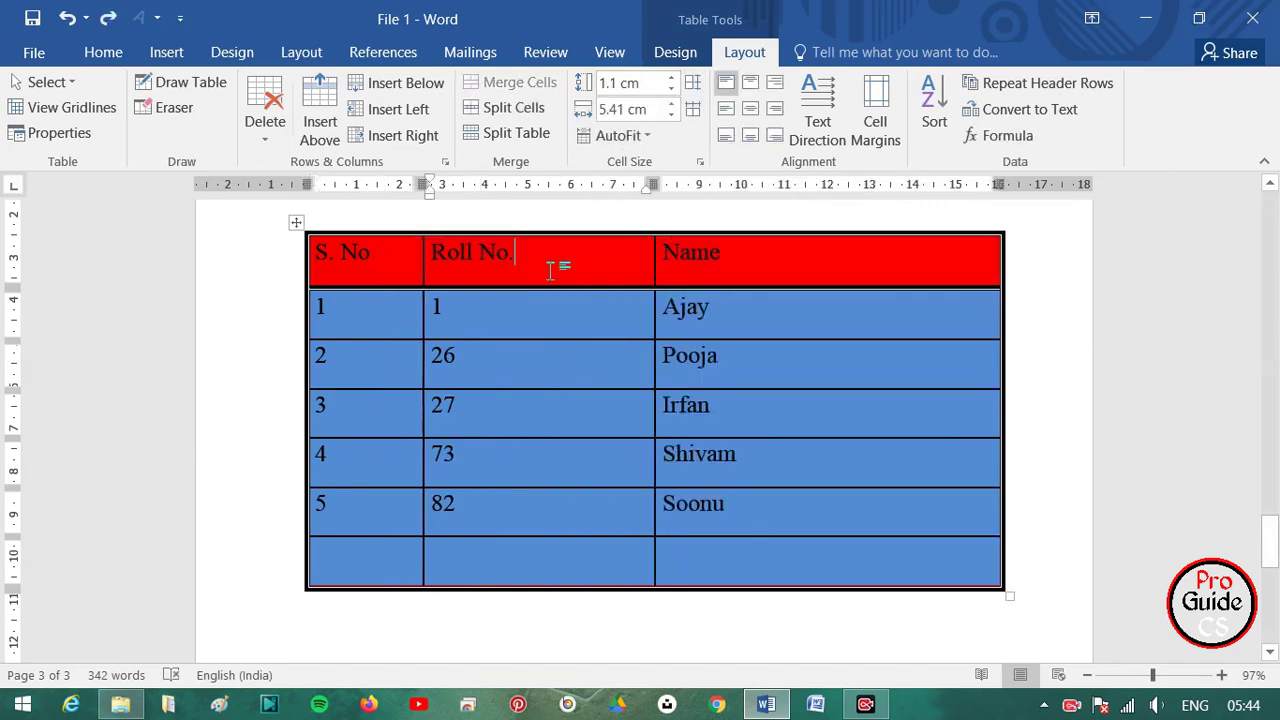
{"action": "double_click", "coordinate": [434, 257]}
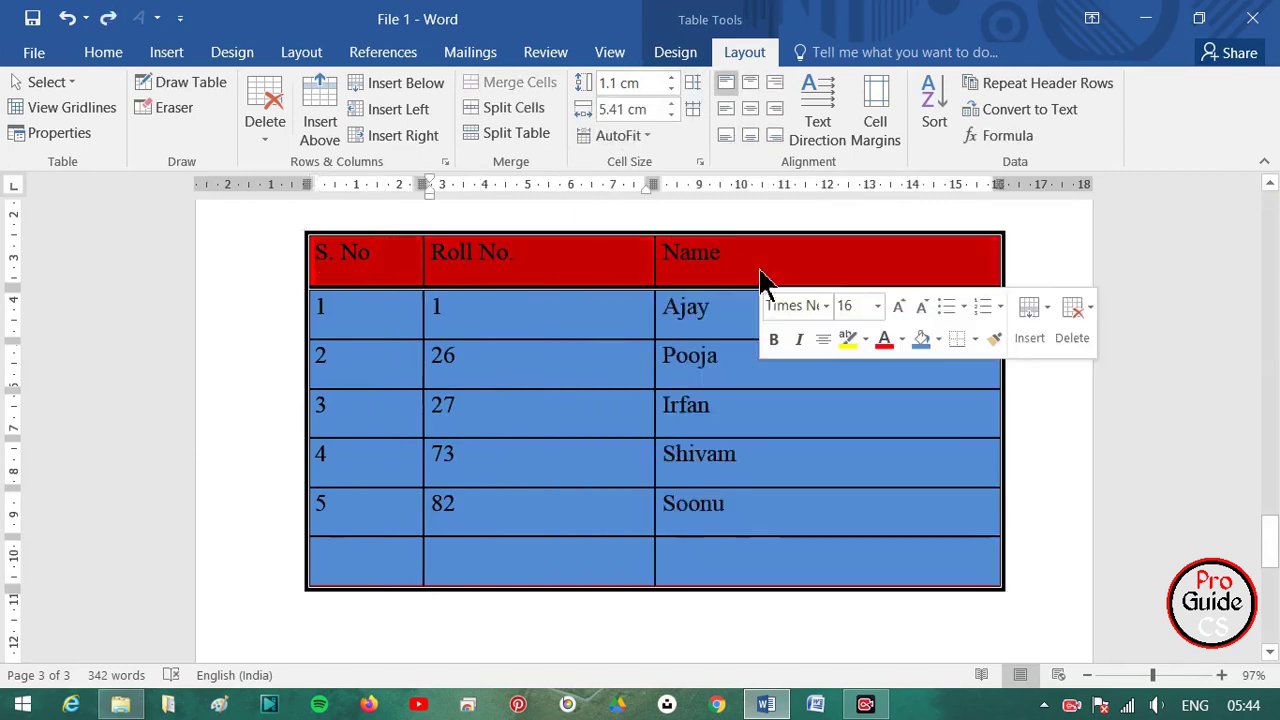
{"action": "left_click", "coordinate": [650, 84]}
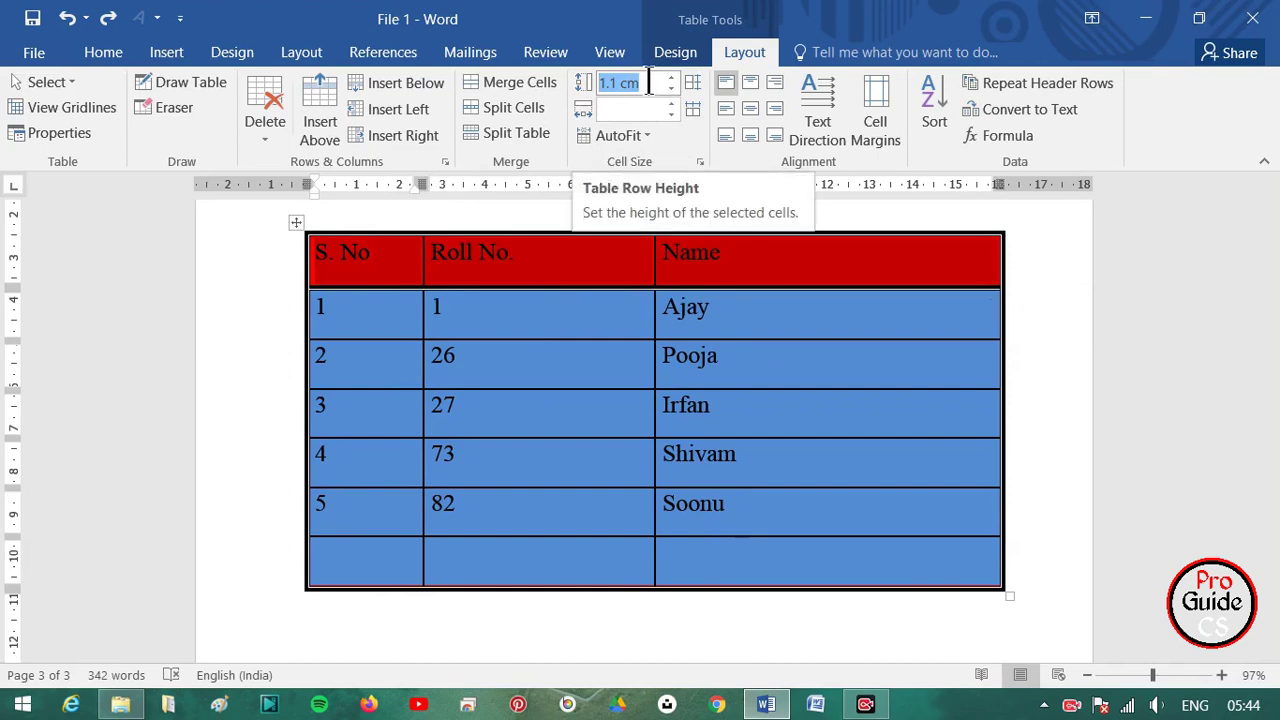
{"action": "type", "text": "22"}
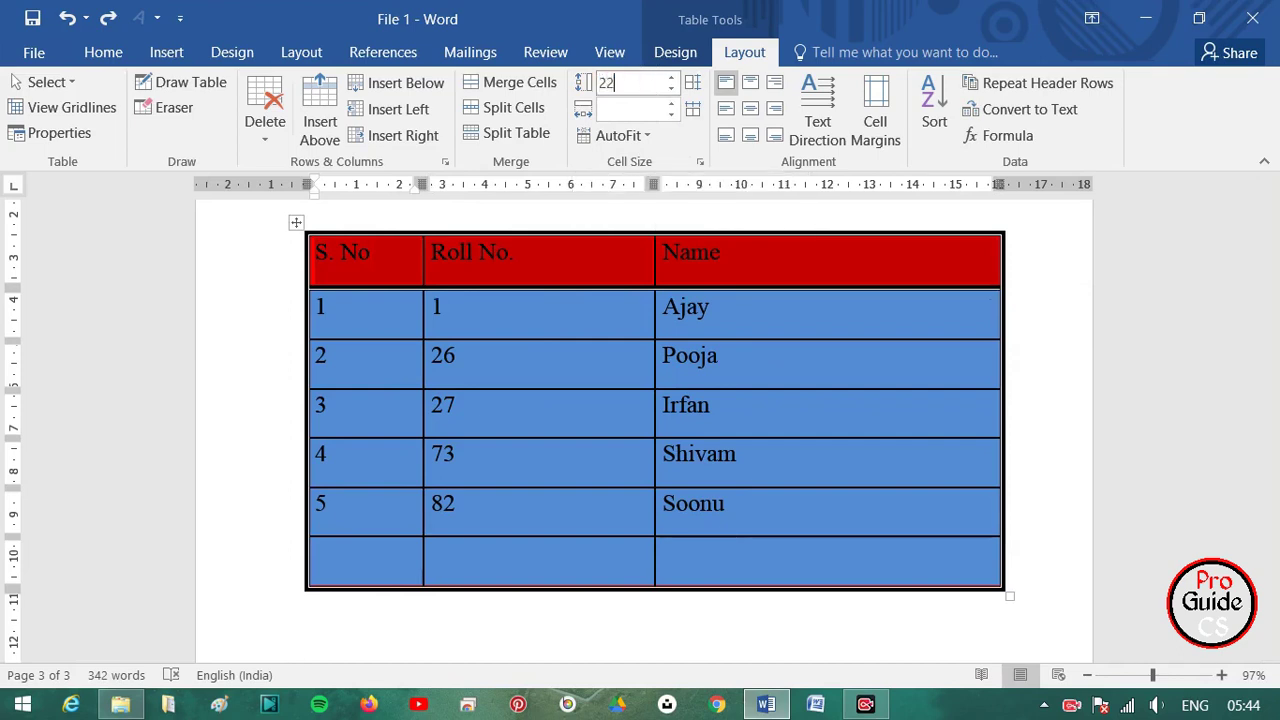
{"action": "key", "text": "Return"}
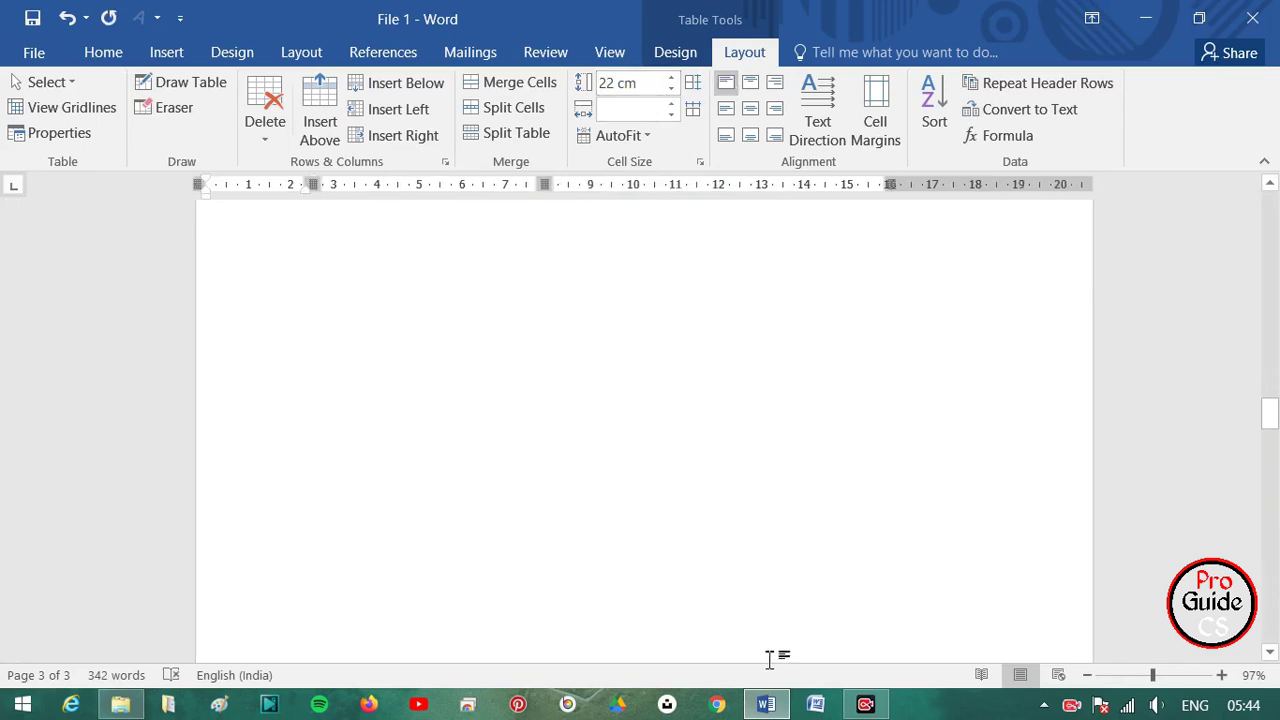
{"action": "scroll", "coordinate": [698, 459], "scroll_direction": "down", "scroll_amount": 3}
{"action": "scroll", "coordinate": [698, 459], "scroll_direction": "down", "scroll_amount": 5}
{"action": "scroll", "coordinate": [701, 459], "scroll_direction": "down", "scroll_amount": 3}
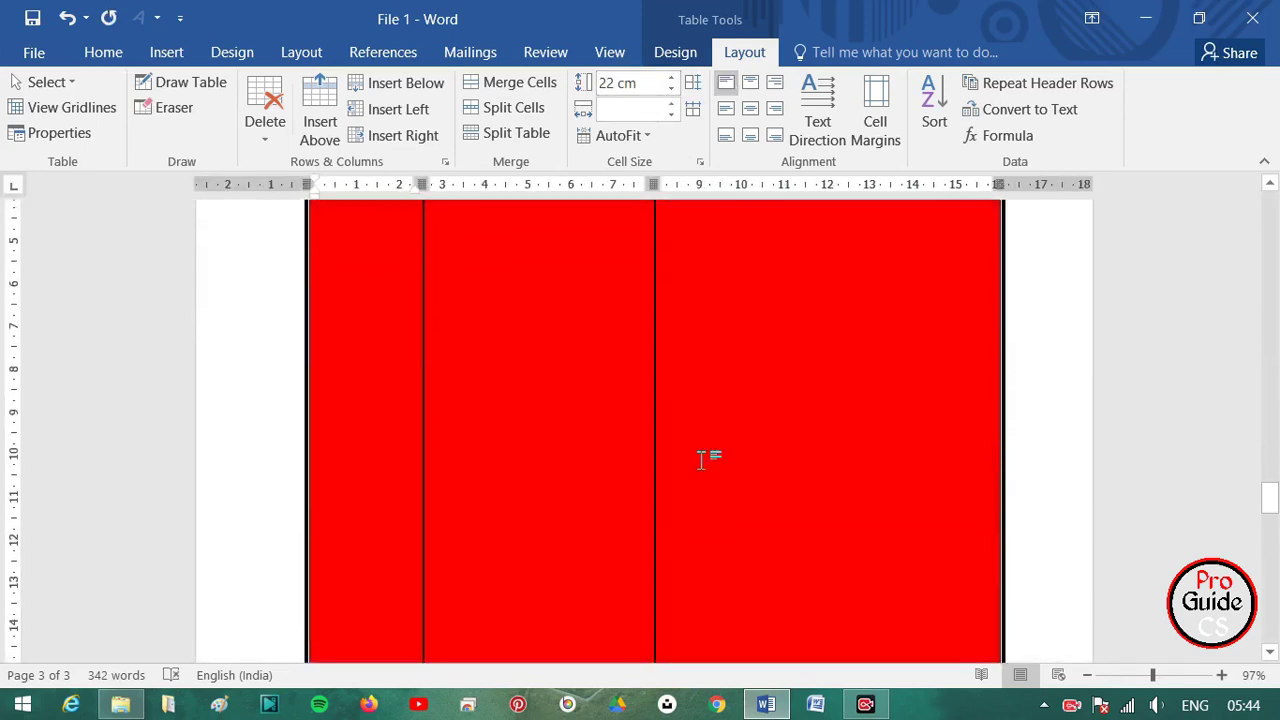
{"action": "scroll", "coordinate": [703, 459], "scroll_direction": "down", "scroll_amount": 2}
{"action": "left_click", "coordinate": [671, 88]}
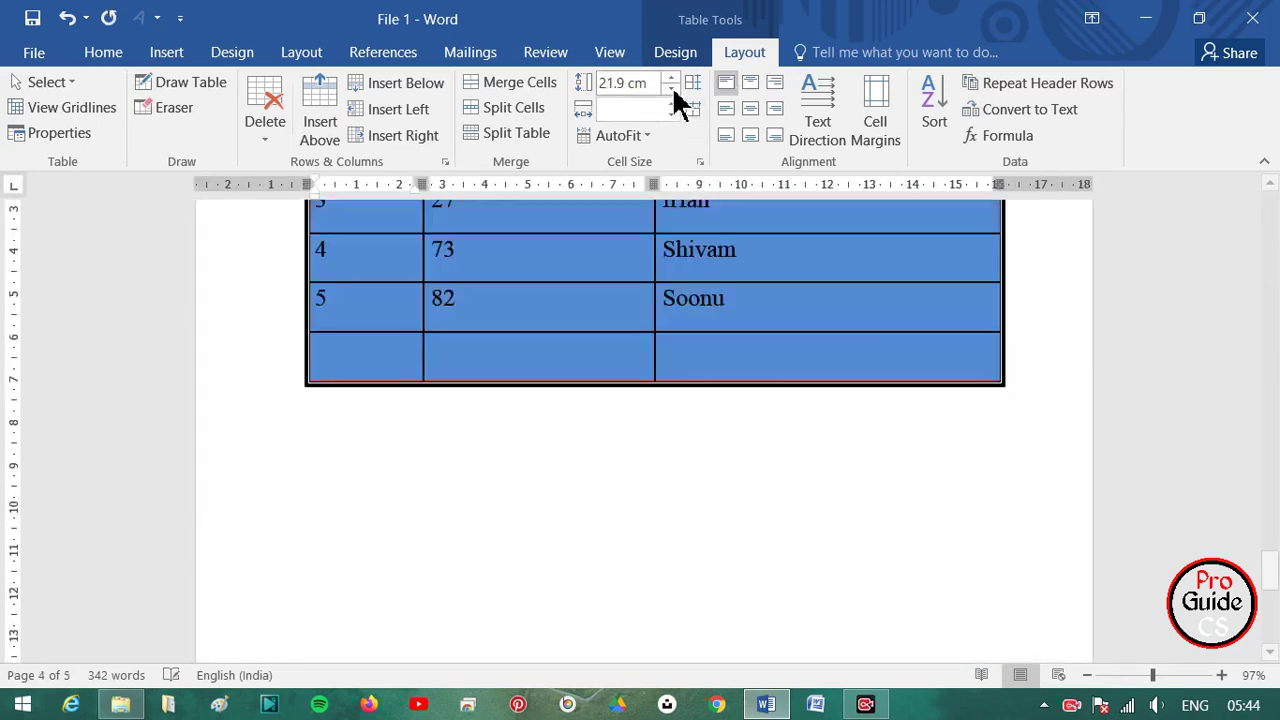
{"action": "scroll", "coordinate": [866, 323], "scroll_direction": "up", "scroll_amount": 3}
{"action": "scroll", "coordinate": [889, 346], "scroll_direction": "up", "scroll_amount": 5}
{"action": "scroll", "coordinate": [646, 266], "scroll_direction": "up", "scroll_amount": 3}
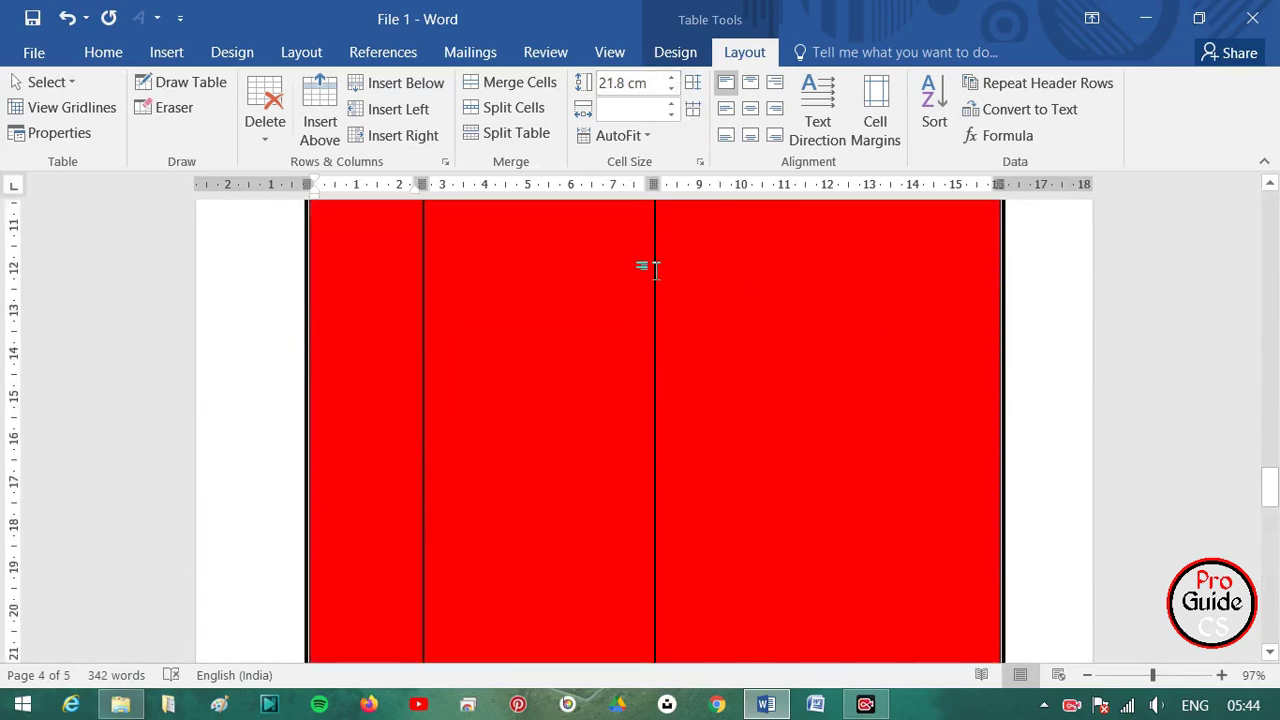
{"action": "left_click", "coordinate": [671, 88]}
{"action": "left_click", "coordinate": [671, 88]}
{"action": "left_click", "coordinate": [671, 88]}
{"action": "left_click", "coordinate": [671, 88]}
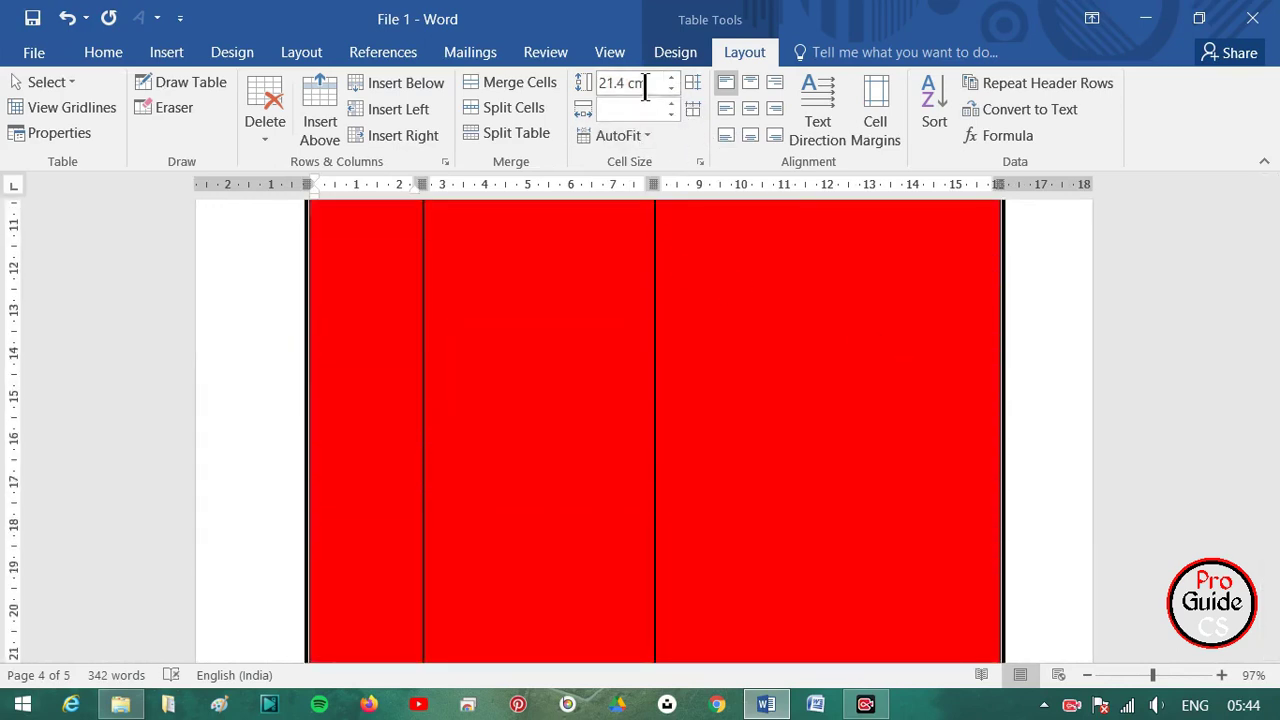
{"action": "left_click", "coordinate": [643, 85]}
{"action": "type", "text": "5"}
{"action": "key", "text": "Return"}
{"action": "scroll", "coordinate": [694, 380], "scroll_direction": "up", "scroll_amount": 3}
{"action": "scroll", "coordinate": [696, 380], "scroll_direction": "up", "scroll_amount": 4}
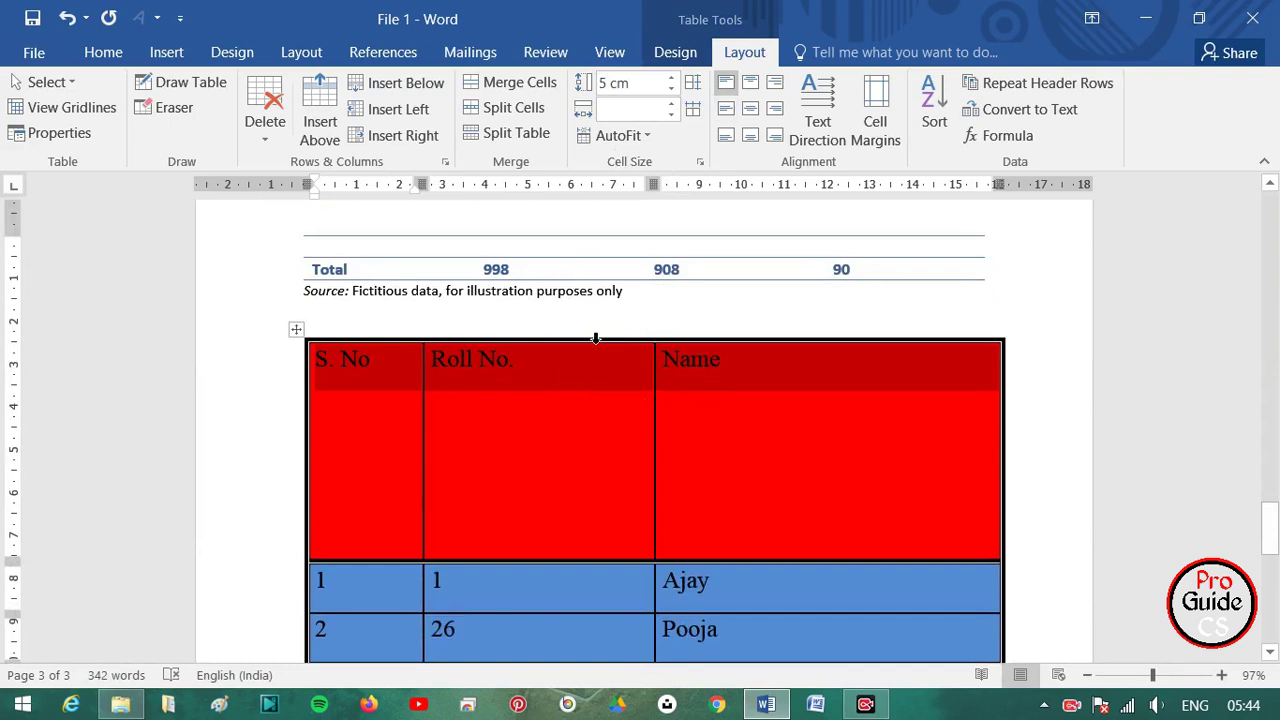
{"action": "left_click", "coordinate": [690, 84]}
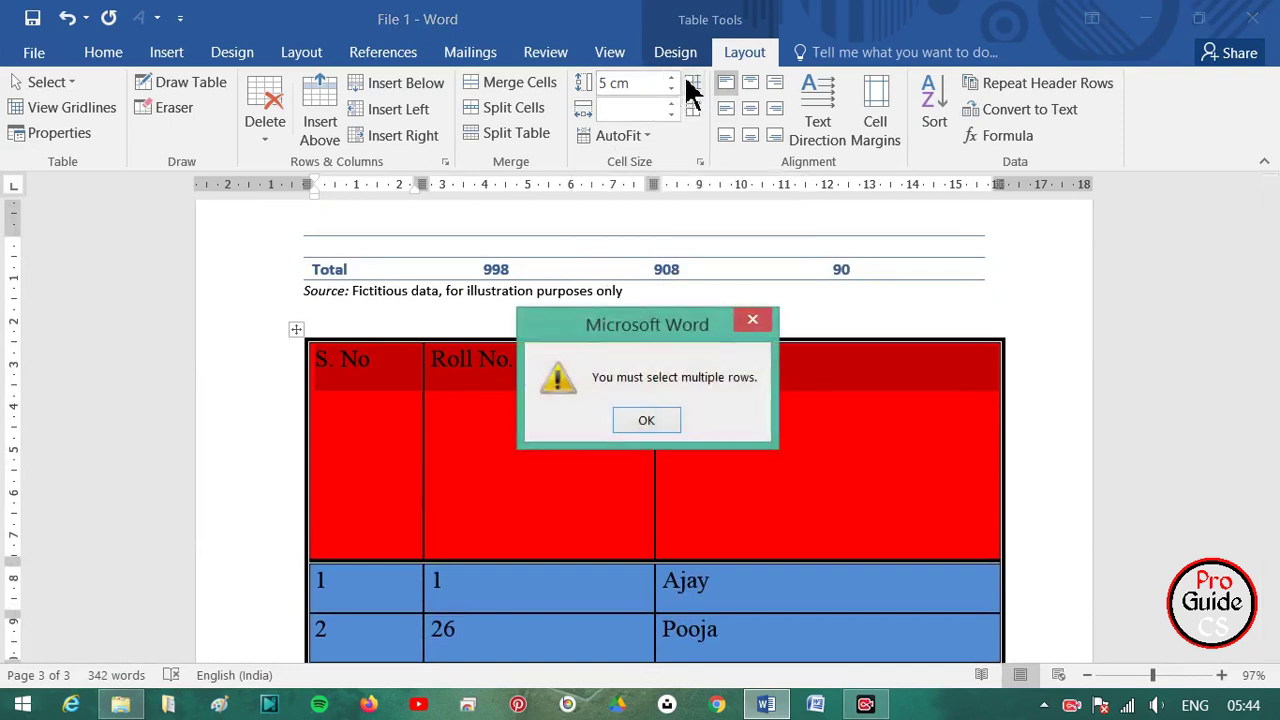
{"action": "left_click", "coordinate": [646, 420]}
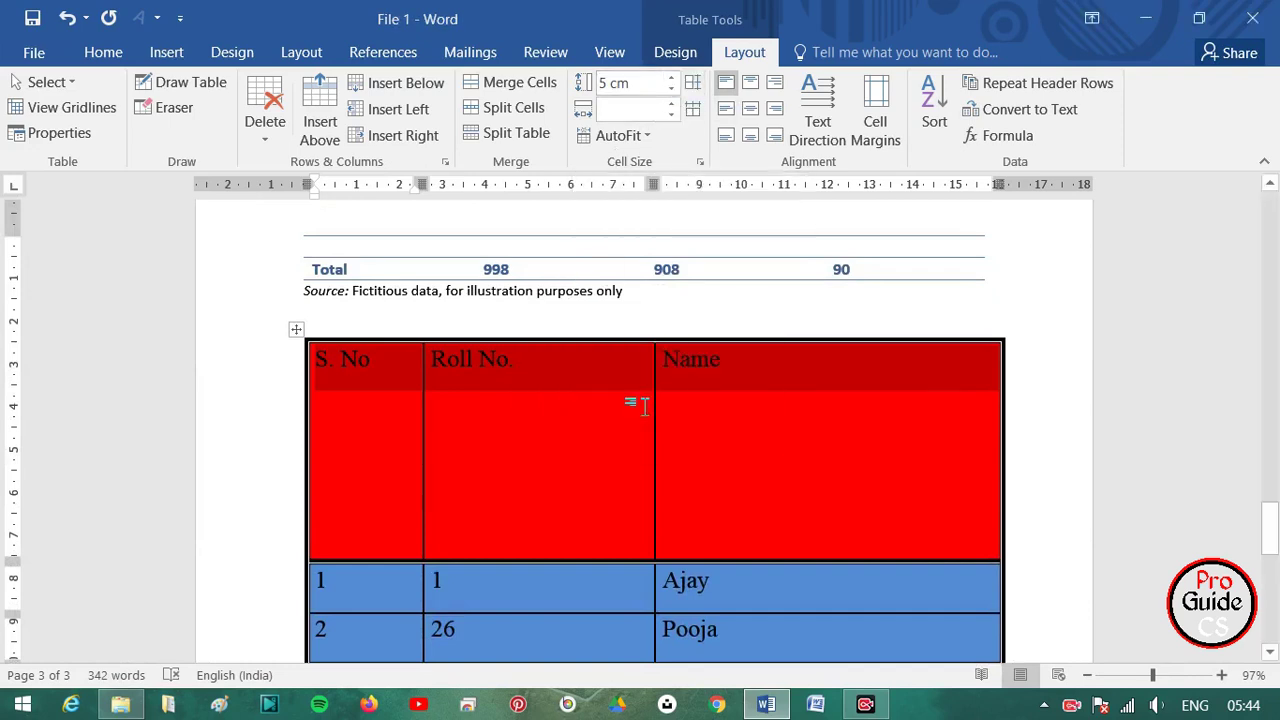
{"action": "left_click", "coordinate": [671, 80]}
{"action": "left_click", "coordinate": [670, 80]}
{"action": "left_click", "coordinate": [666, 90]}
{"action": "left_click", "coordinate": [666, 90]}
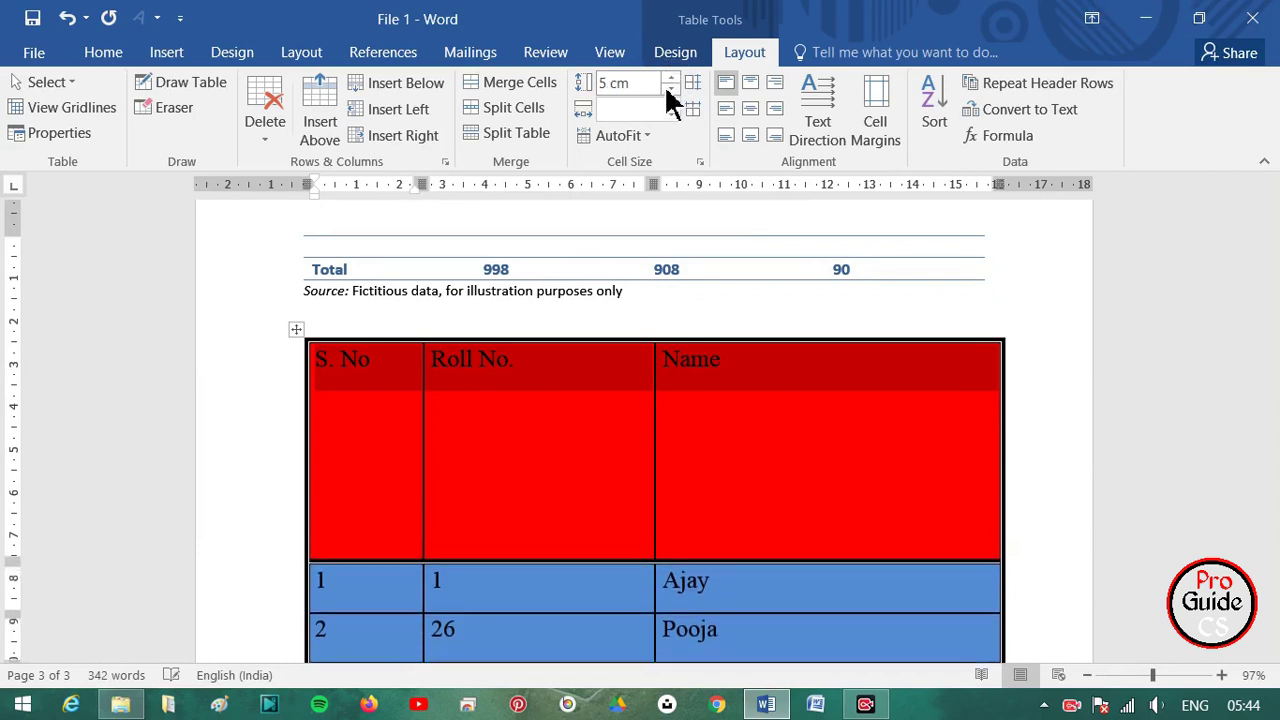
{"action": "left_click", "coordinate": [667, 89]}
{"action": "left_click", "coordinate": [667, 89]}
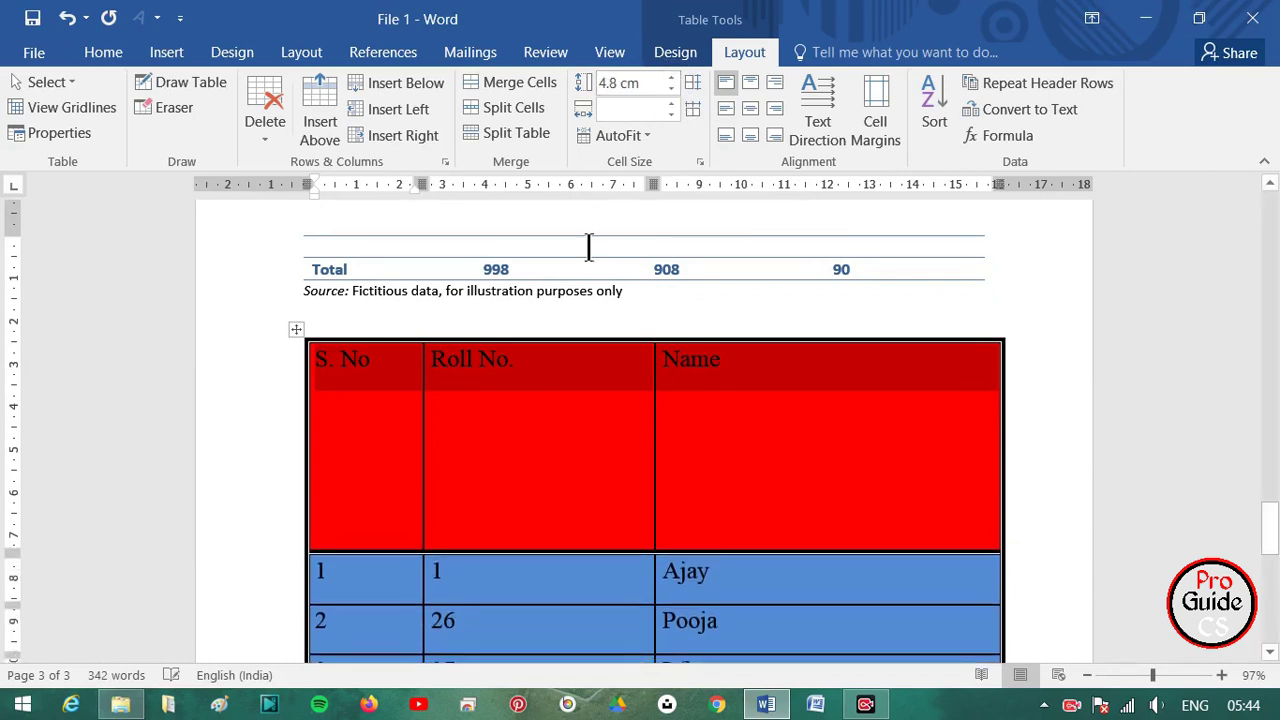
{"action": "left_click", "coordinate": [635, 88]}
{"action": "type", "text": "0.04"}
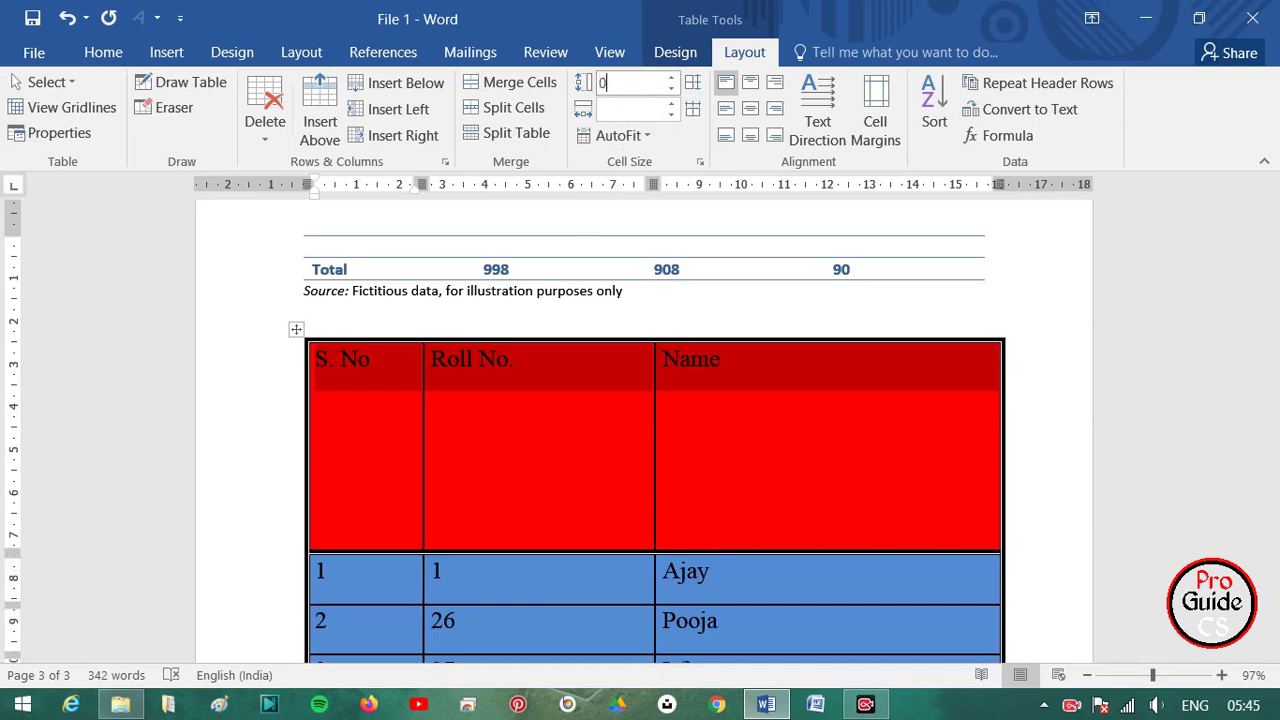
{"action": "key", "text": "Return"}
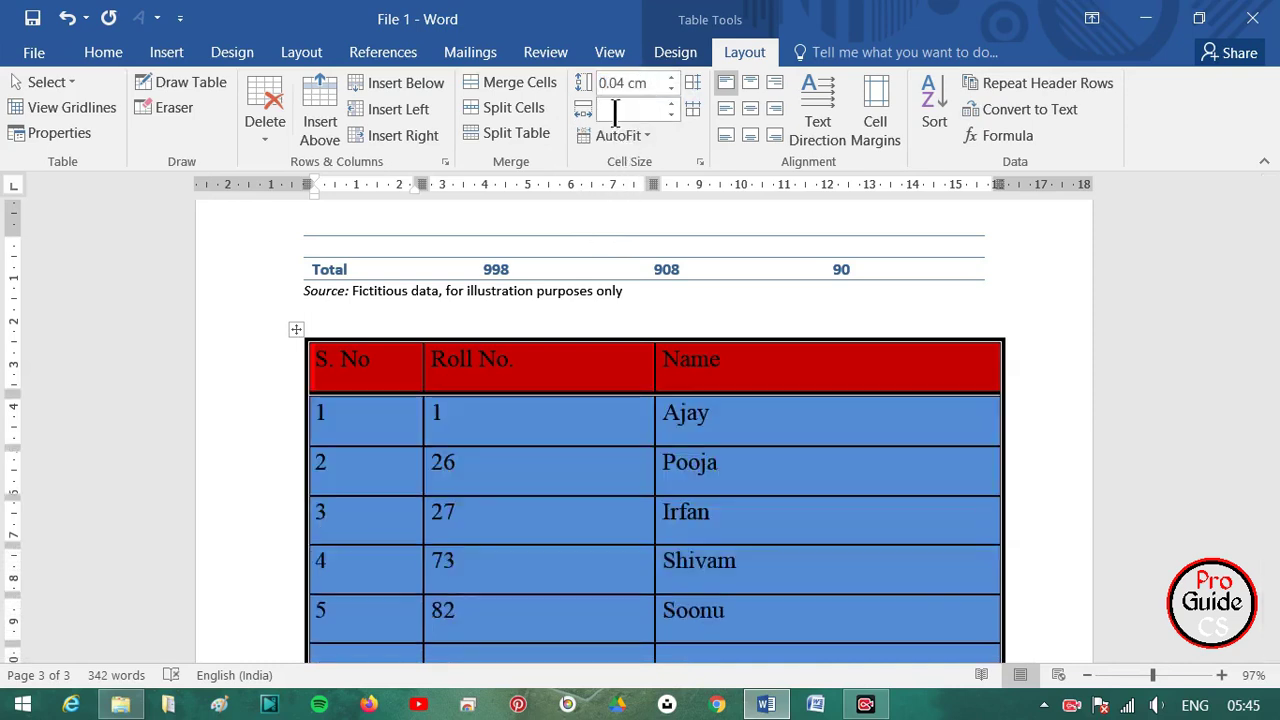
- Widen the S. No header cell four steps, then undo two of them
{"action": "left_click", "coordinate": [386, 368]}
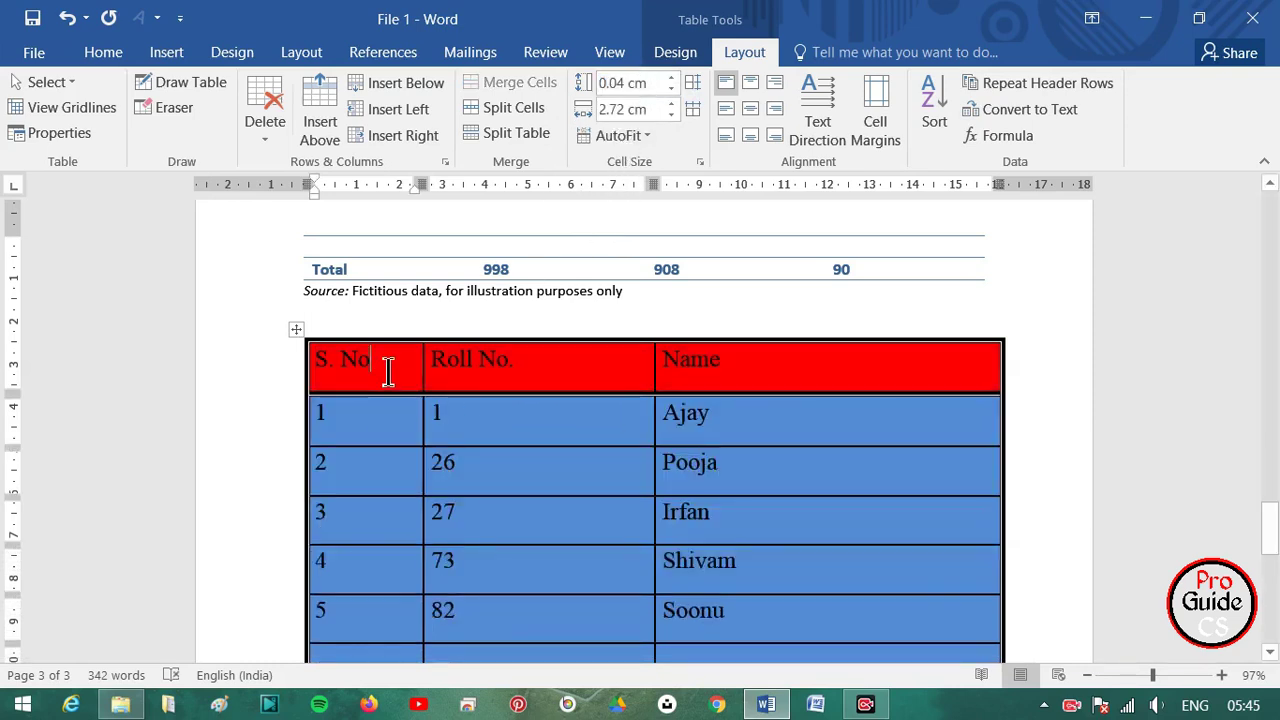
{"action": "left_click_drag", "start_coordinate": [398, 388], "coordinate": [309, 366]}
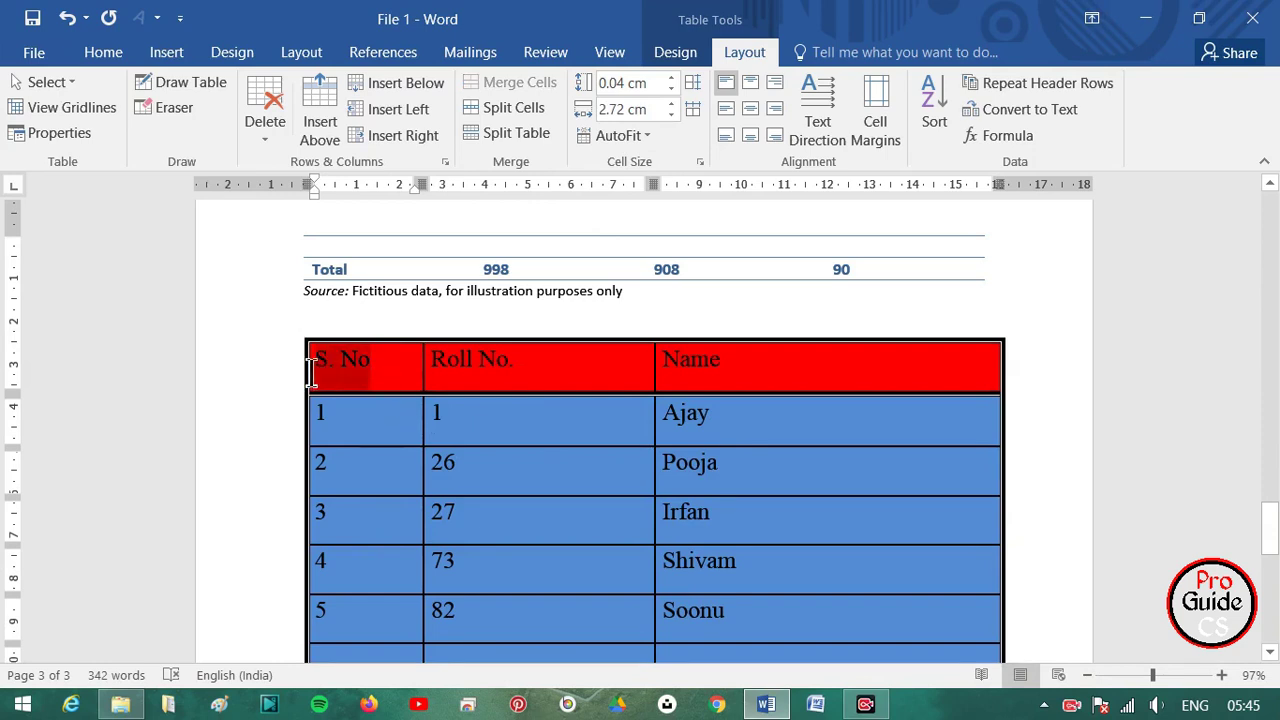
{"action": "left_click", "coordinate": [670, 104]}
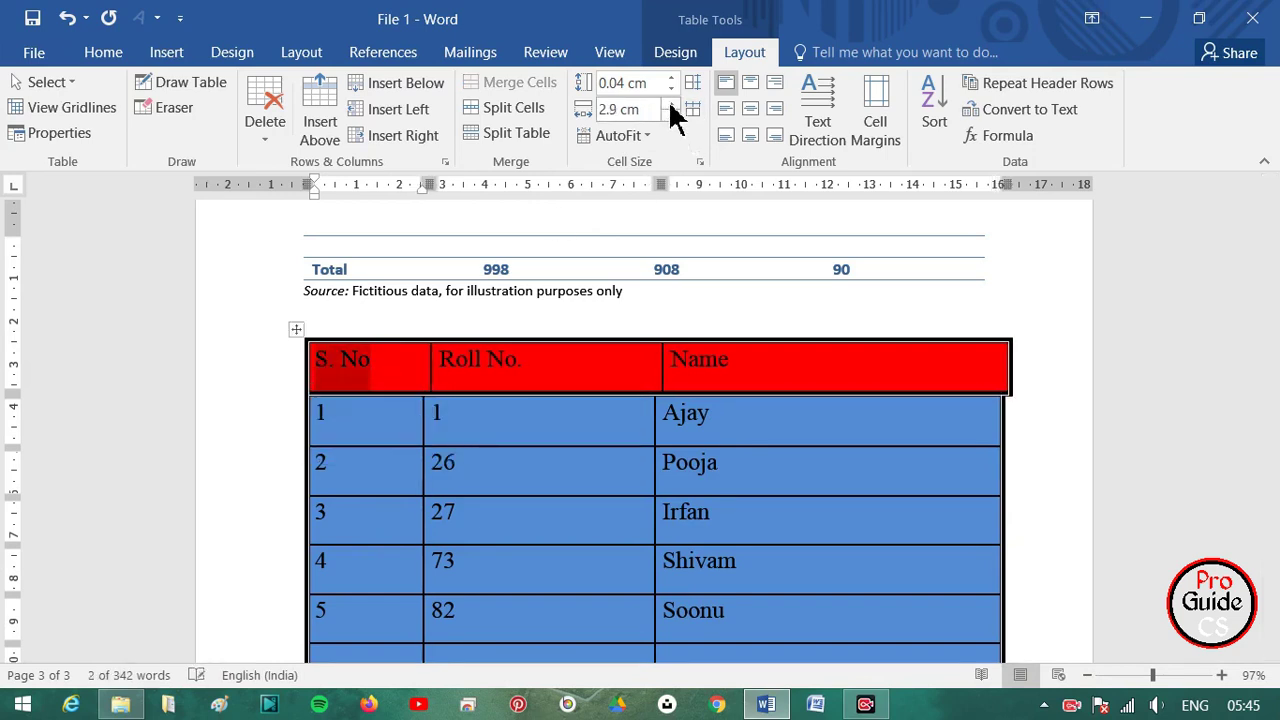
{"action": "left_click", "coordinate": [670, 104]}
{"action": "left_click", "coordinate": [670, 104]}
{"action": "left_click", "coordinate": [670, 104]}
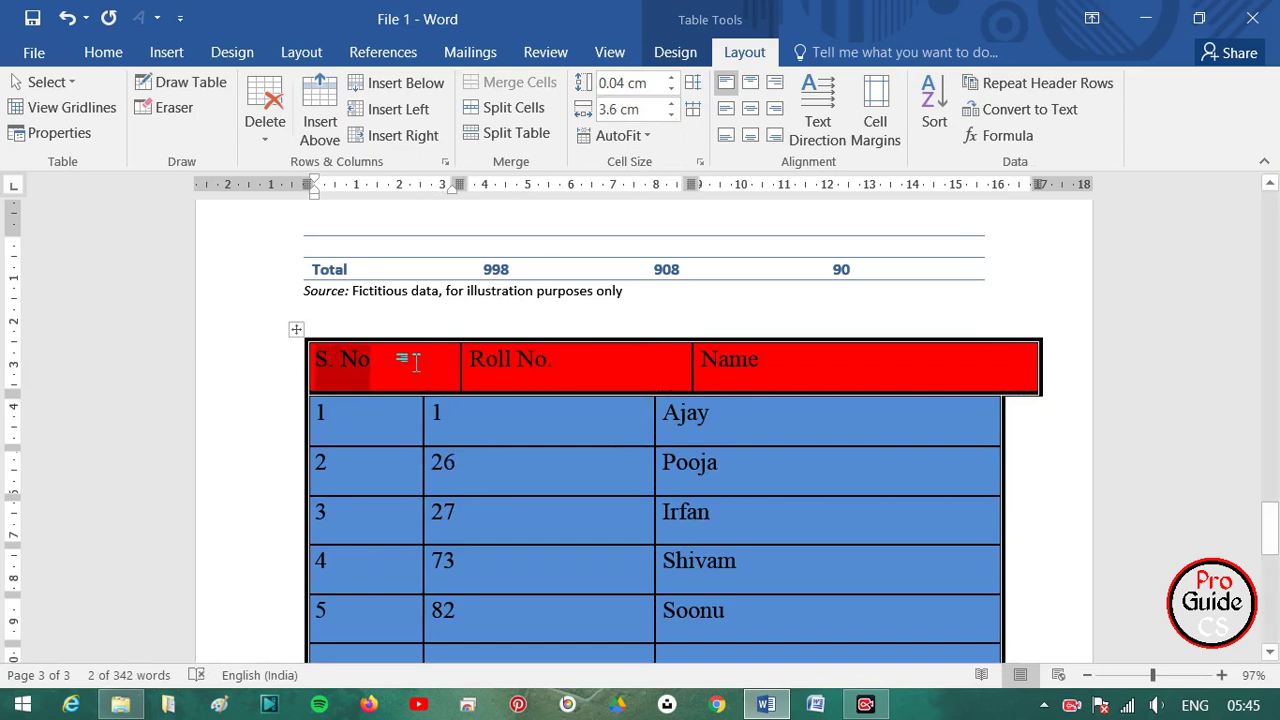
{"action": "key", "text": "ctrl+z"}
{"action": "key", "text": "ctrl+z"}
{"action": "key", "text": "ctrl+z"}
{"action": "key", "text": "ctrl+z"}
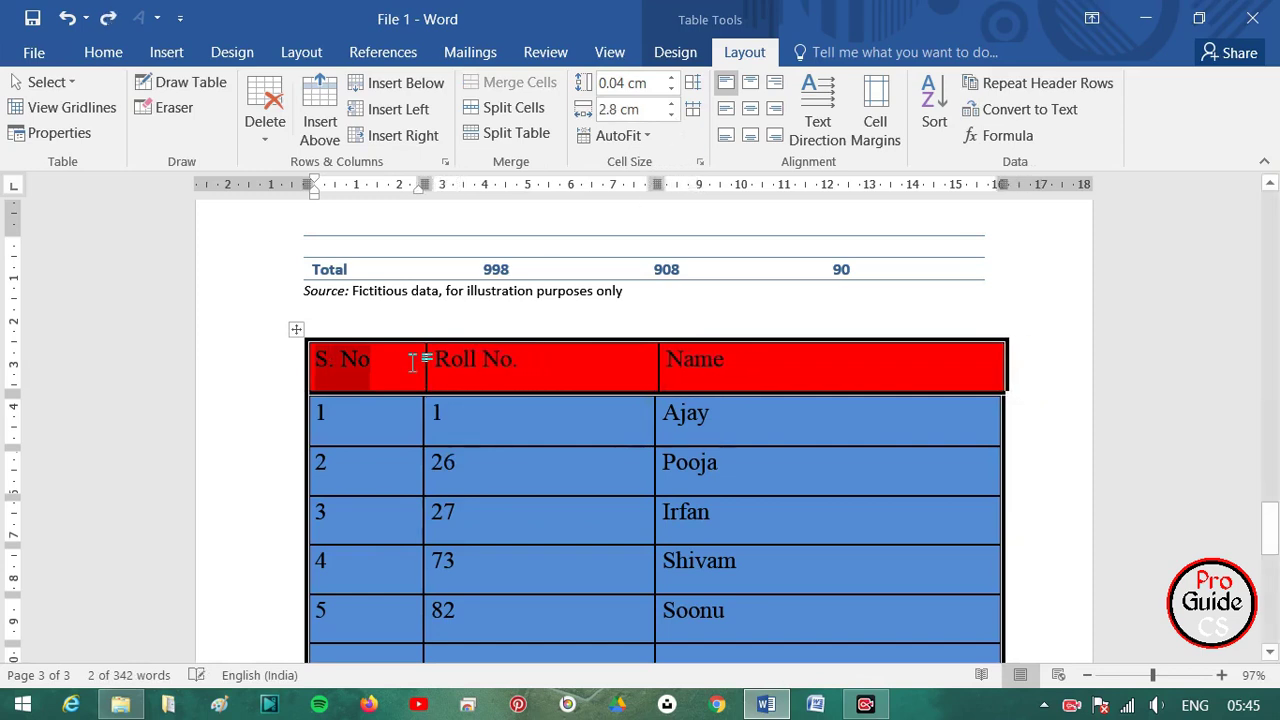
{"action": "key", "text": "ctrl+z"}
- Select the whole S. No column and widen it four steps
{"action": "left_click_drag", "start_coordinate": [405, 365], "coordinate": [395, 620]}
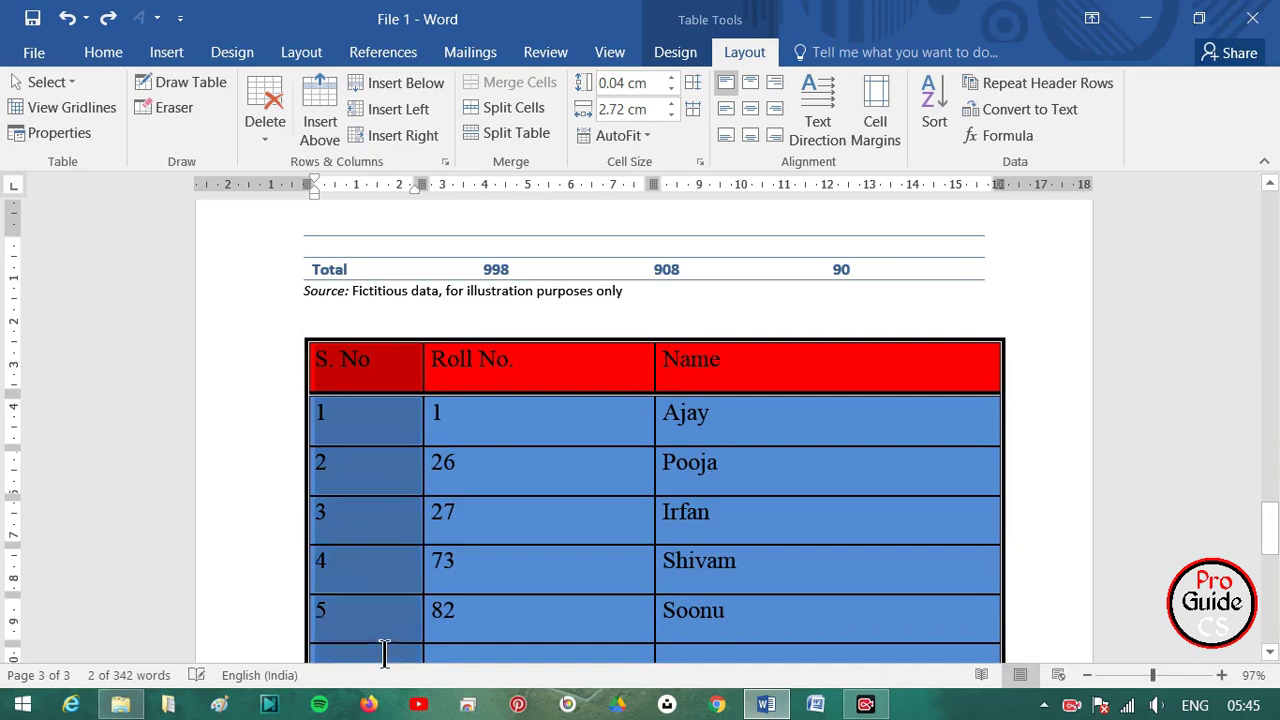
{"action": "left_click", "coordinate": [671, 103]}
{"action": "left_click", "coordinate": [671, 103]}
{"action": "left_click", "coordinate": [671, 103]}
{"action": "left_click", "coordinate": [671, 103]}
{"action": "left_click", "coordinate": [671, 103]}
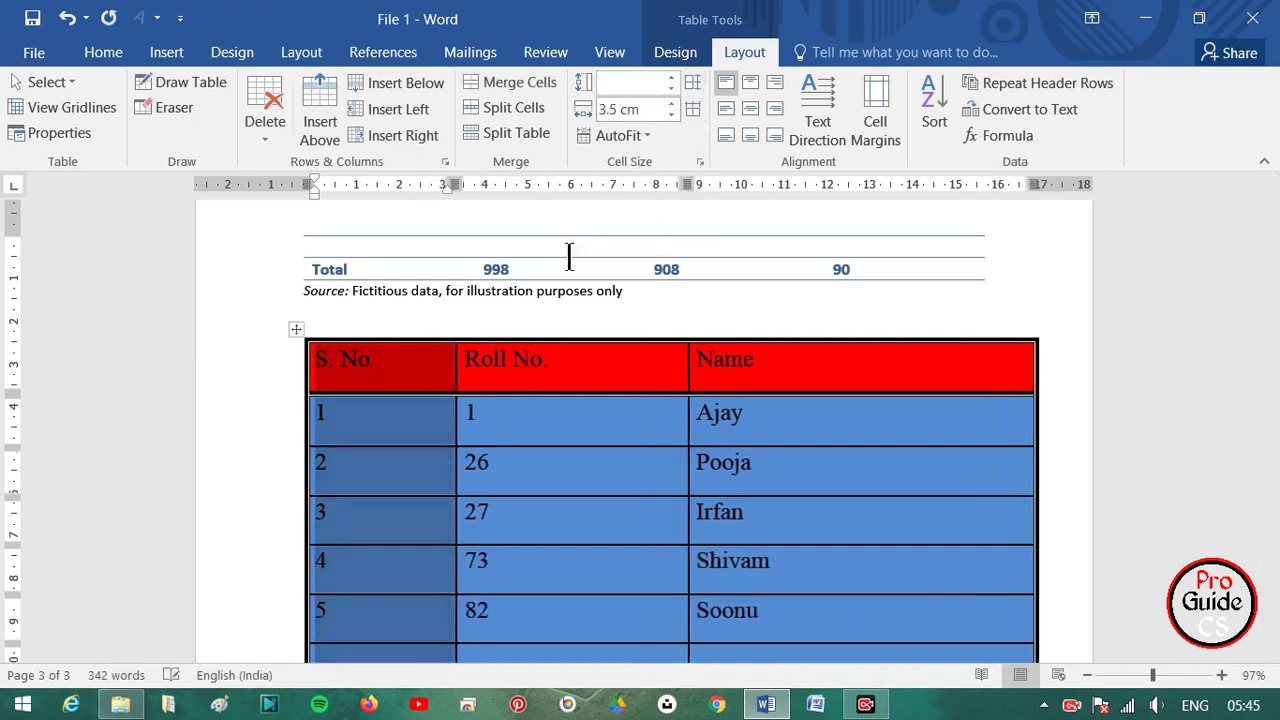
- Raise the header row height and undo a collapsed header cell width
{"action": "left_click_drag", "start_coordinate": [325, 365], "coordinate": [844, 363]}
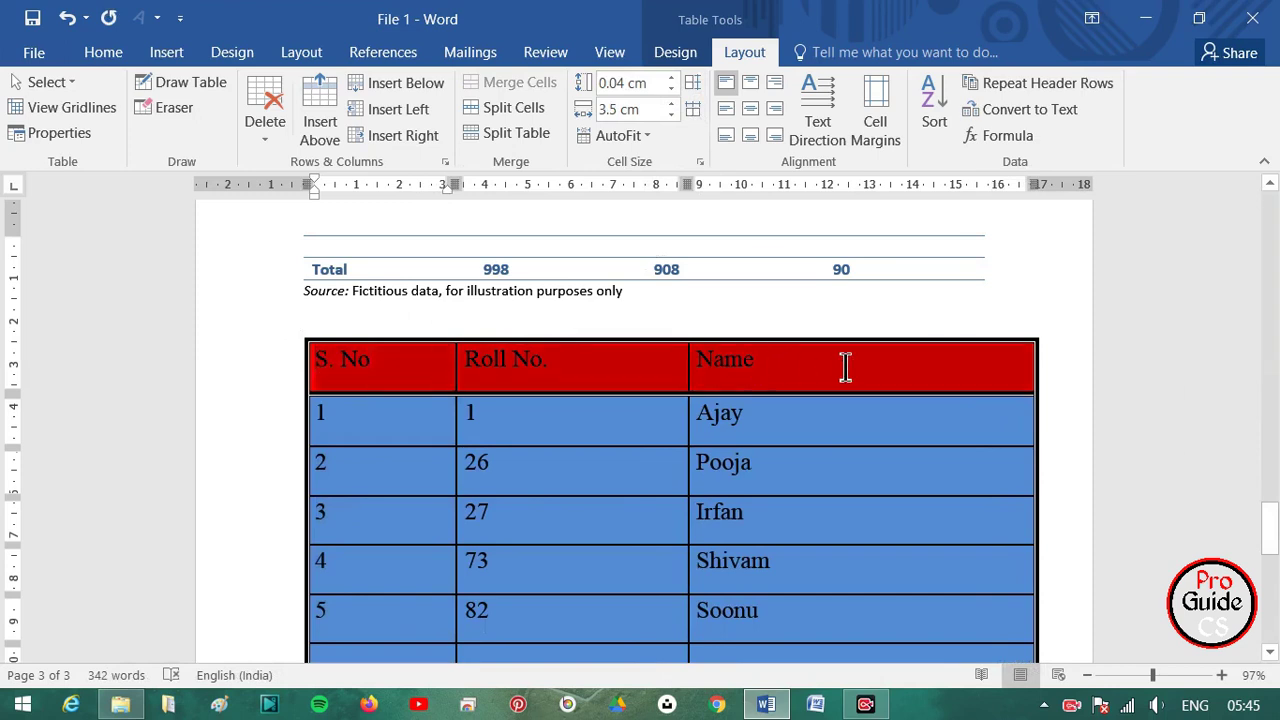
{"action": "left_click", "coordinate": [673, 79]}
{"action": "left_click", "coordinate": [673, 79]}
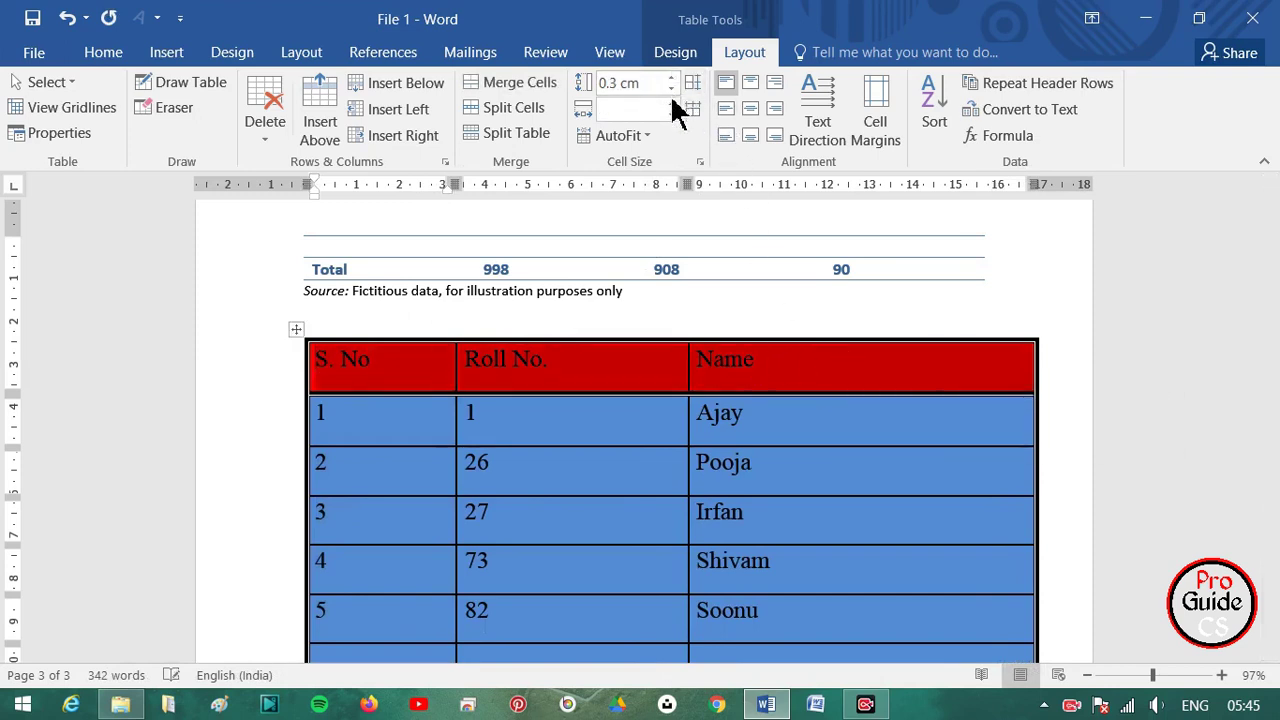
{"action": "left_click", "coordinate": [672, 113]}
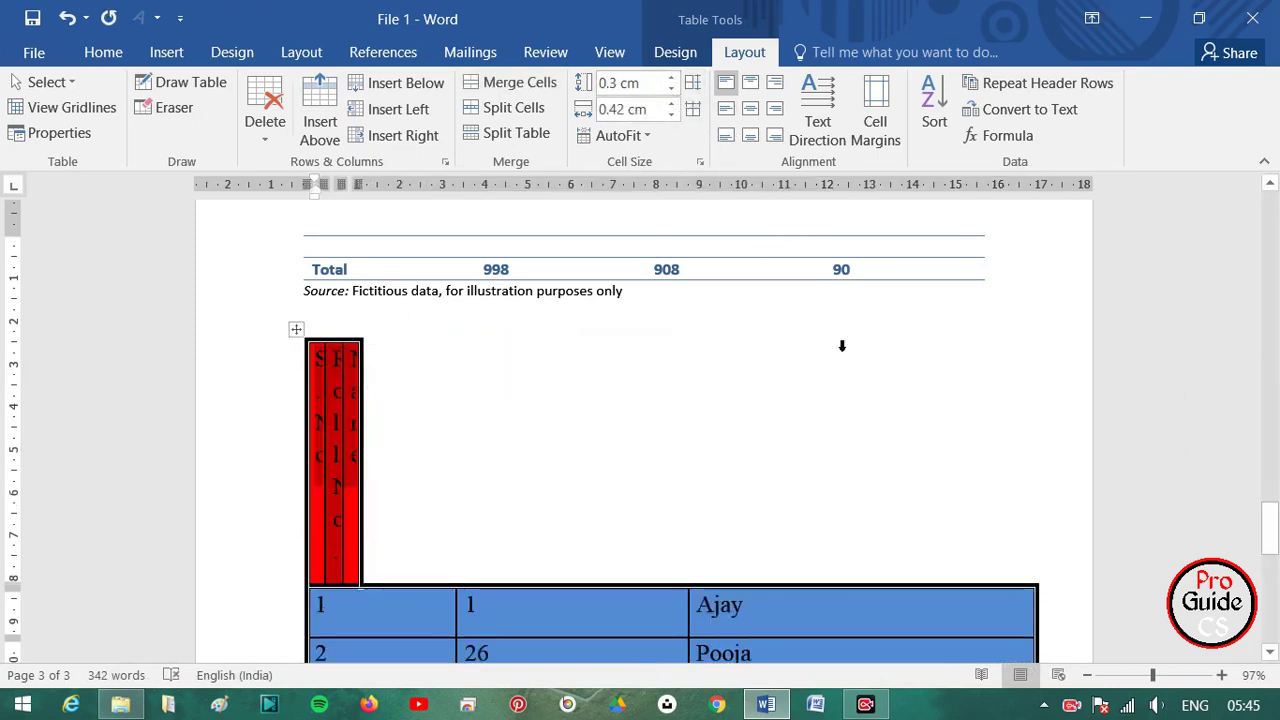
{"action": "key", "text": "ctrl+z"}
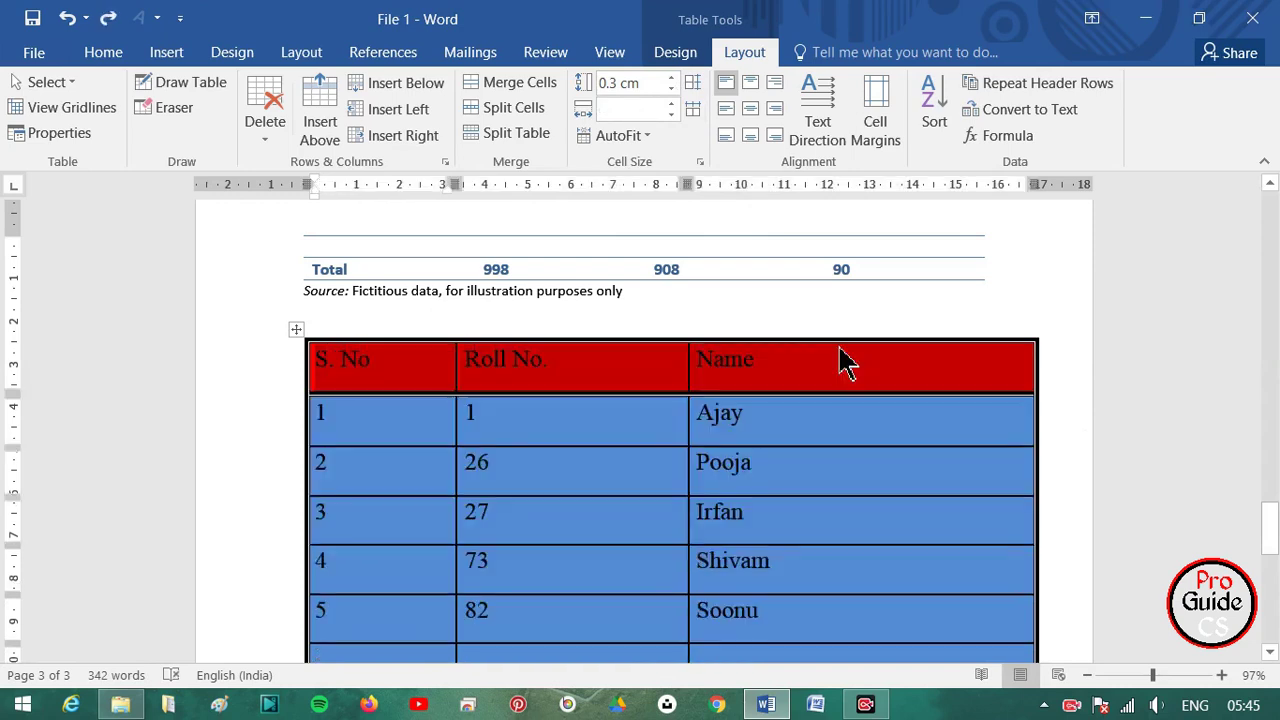
{"action": "left_click", "coordinate": [696, 300]}
{"action": "left_click", "coordinate": [664, 410]}
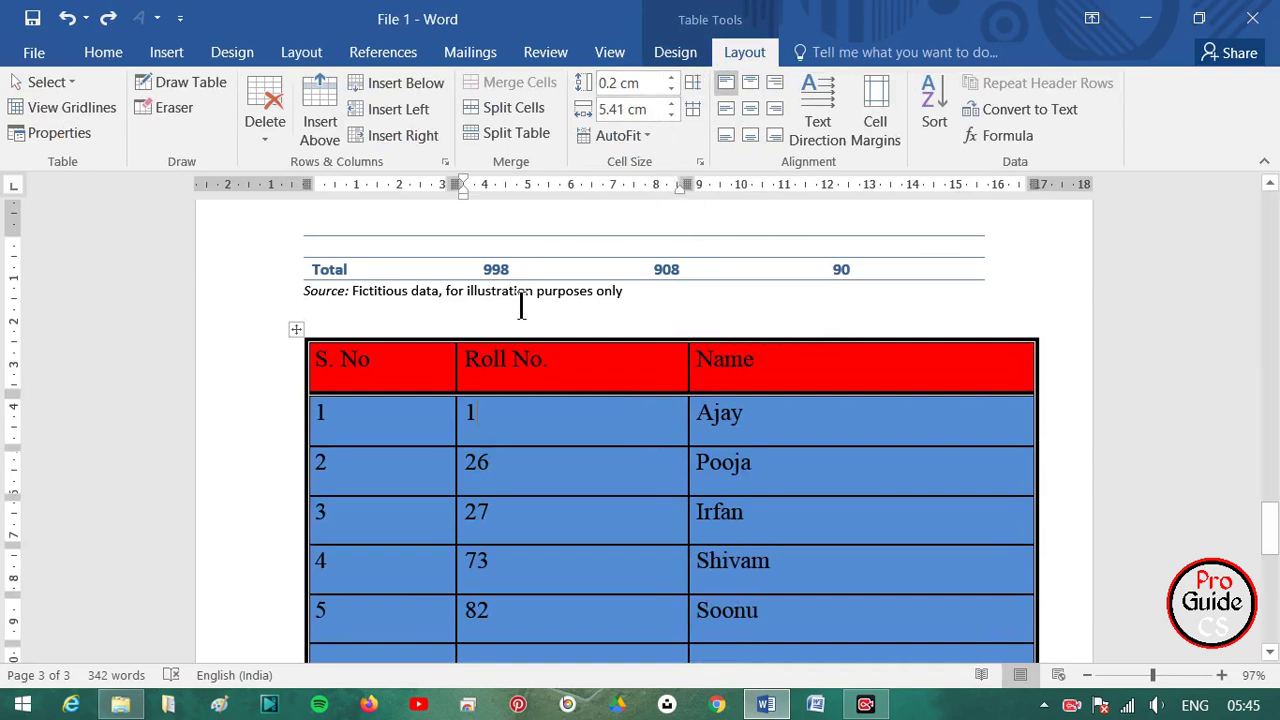
- Set the S. No and Roll No. header cells to 1.1 cm wide and 0.3 cm tall
{"action": "mouse_move", "coordinate": [372, 360]}
{"action": "left_mouse_down"}
{"action": "mouse_move", "coordinate": [312, 362]}
{"action": "mouse_move", "coordinate": [469, 380]}
{"action": "left_mouse_up"}
{"action": "left_click", "coordinate": [325, 365]}
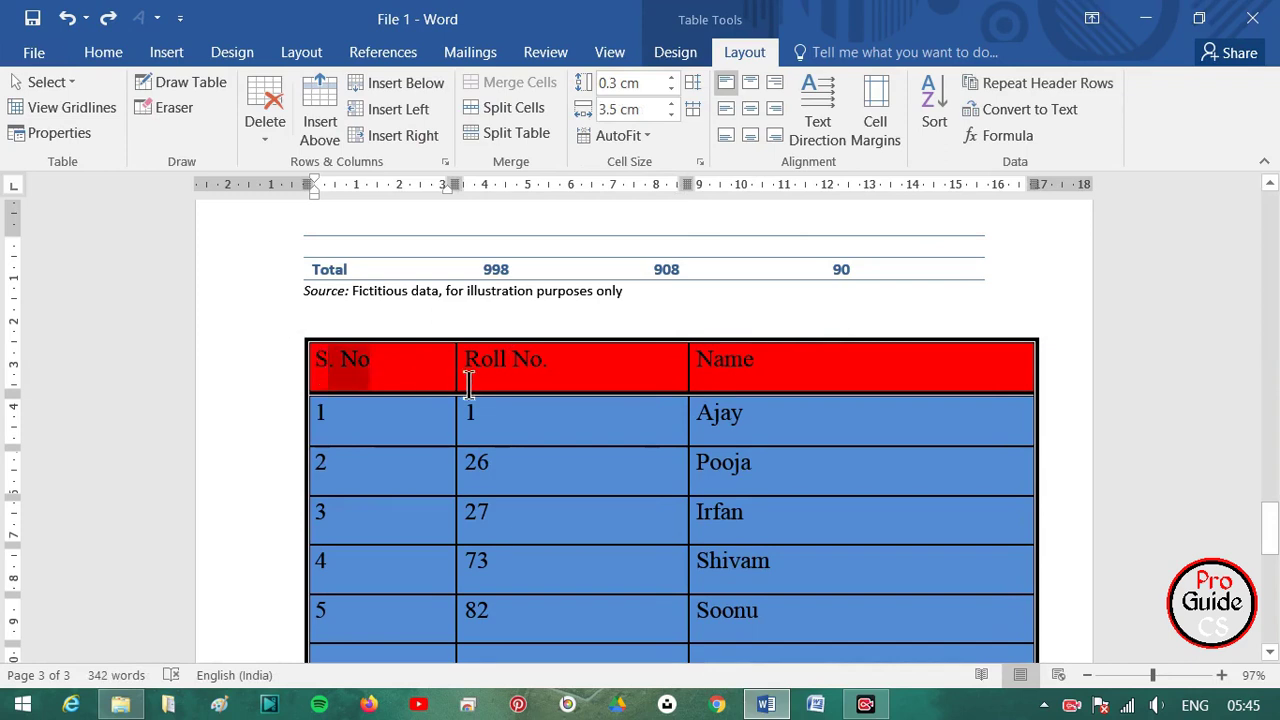
{"action": "left_click", "coordinate": [671, 79]}
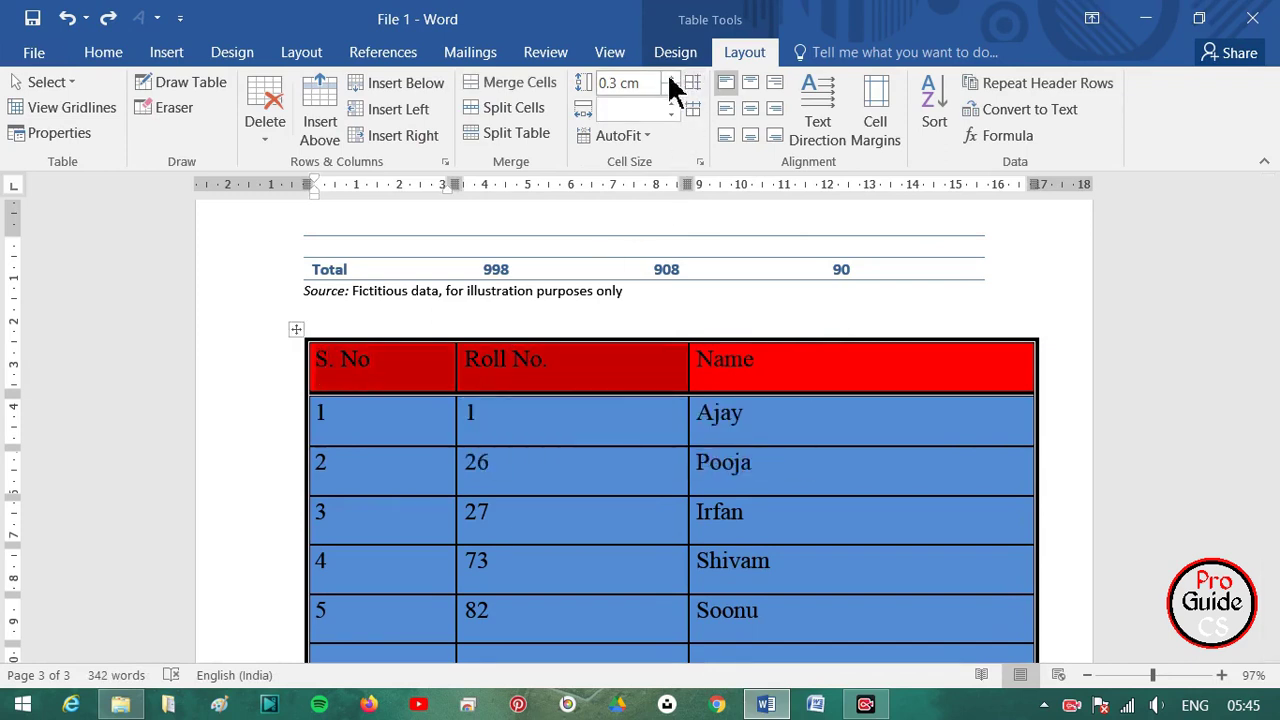
{"action": "left_click", "coordinate": [671, 79]}
{"action": "left_click", "coordinate": [672, 104]}
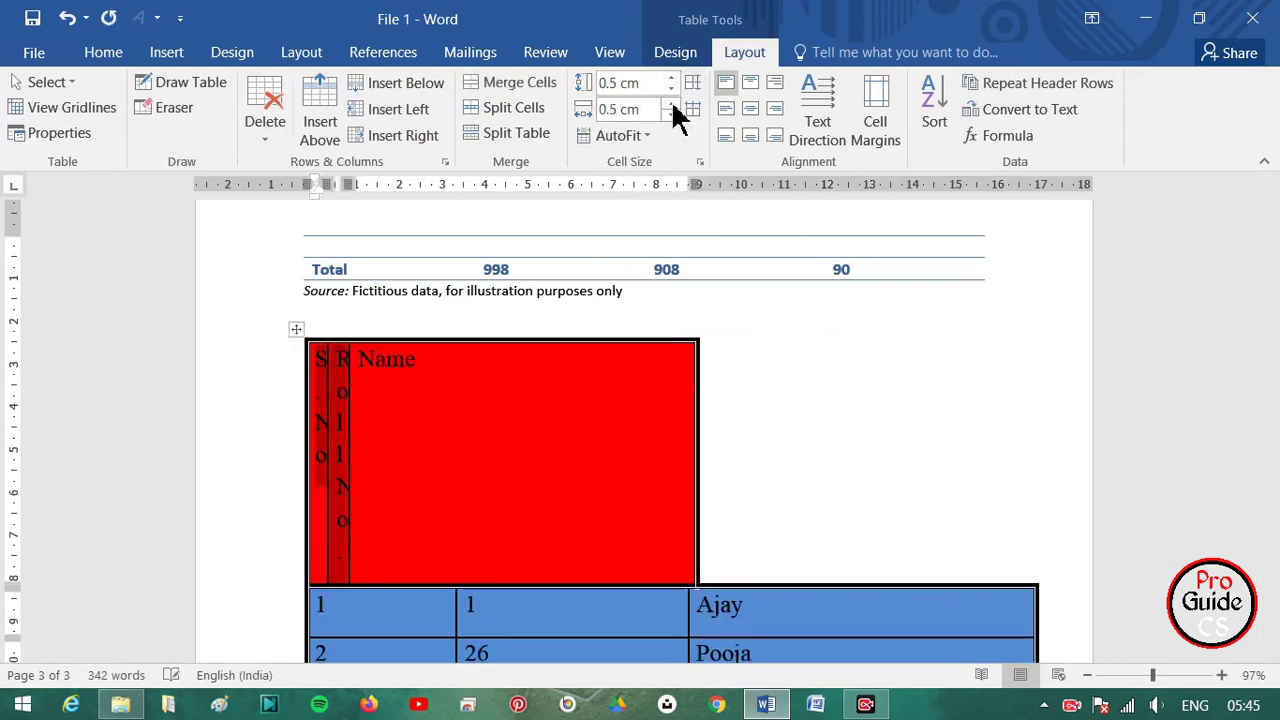
{"action": "left_click", "coordinate": [672, 104]}
{"action": "left_click", "coordinate": [672, 104]}
{"action": "left_click", "coordinate": [672, 104]}
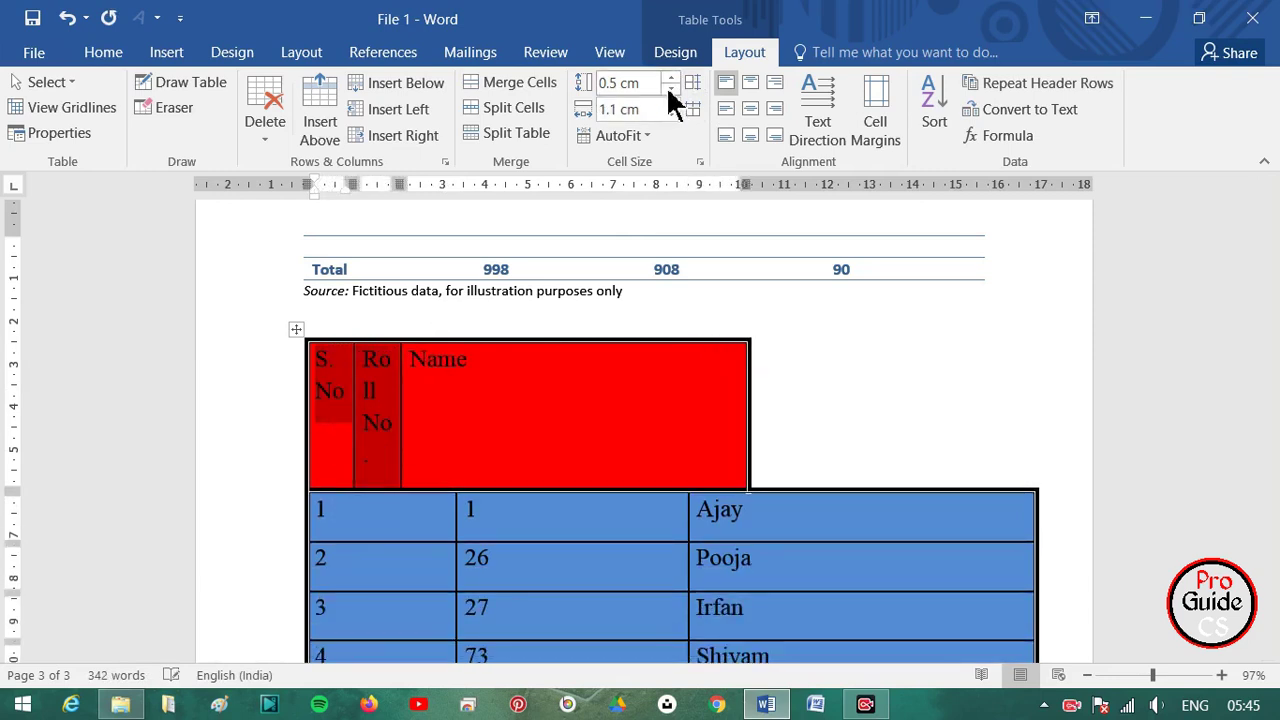
{"action": "left_click", "coordinate": [671, 88]}
{"action": "left_click", "coordinate": [671, 88]}
- Widen the header cells step by step to 2.7 cm, then undo two steps
{"action": "left_click", "coordinate": [671, 104]}
{"action": "left_click", "coordinate": [671, 104]}
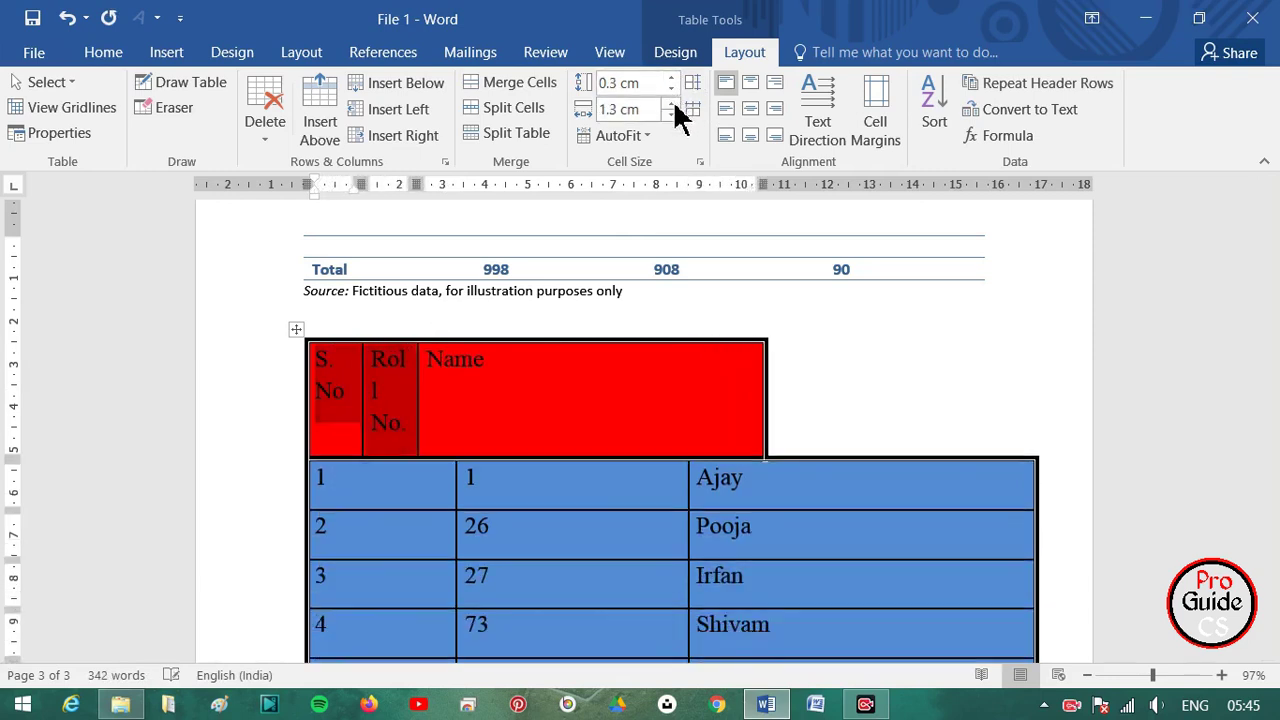
{"action": "left_click", "coordinate": [672, 105]}
{"action": "left_click", "coordinate": [672, 105]}
{"action": "left_click", "coordinate": [672, 105]}
{"action": "left_click", "coordinate": [672, 105]}
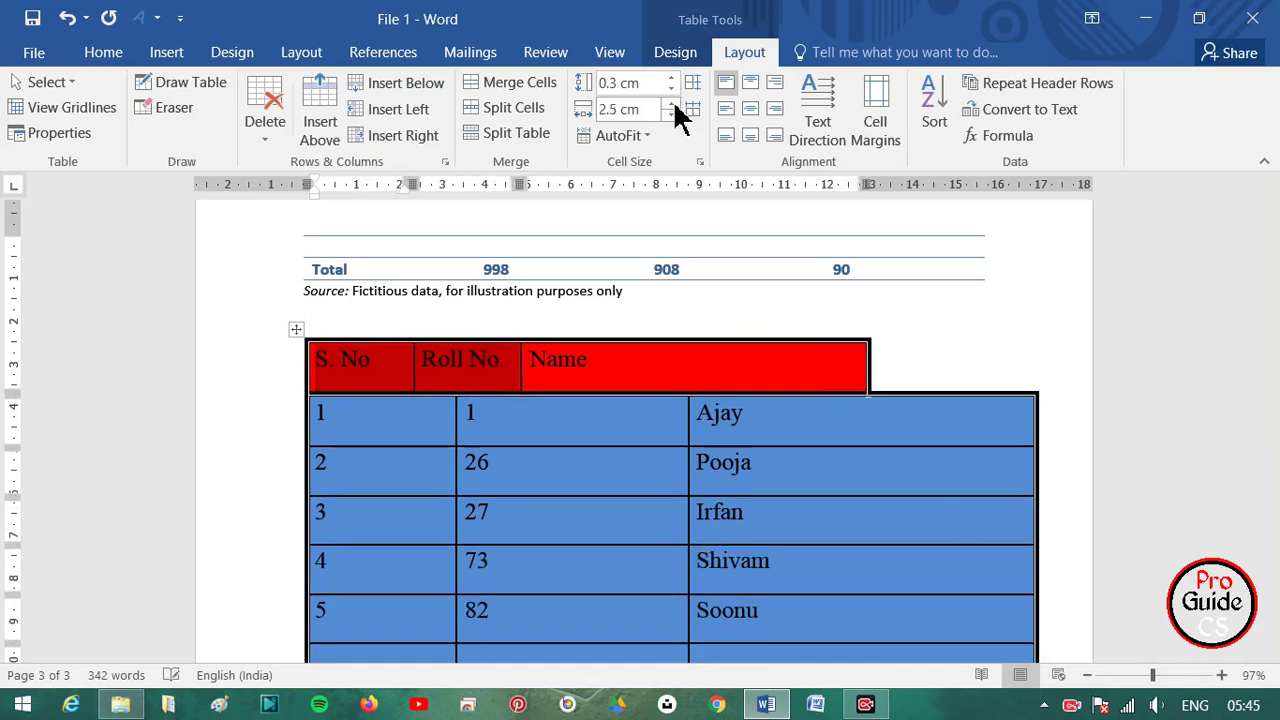
{"action": "left_click", "coordinate": [675, 105]}
{"action": "left_click", "coordinate": [675, 105]}
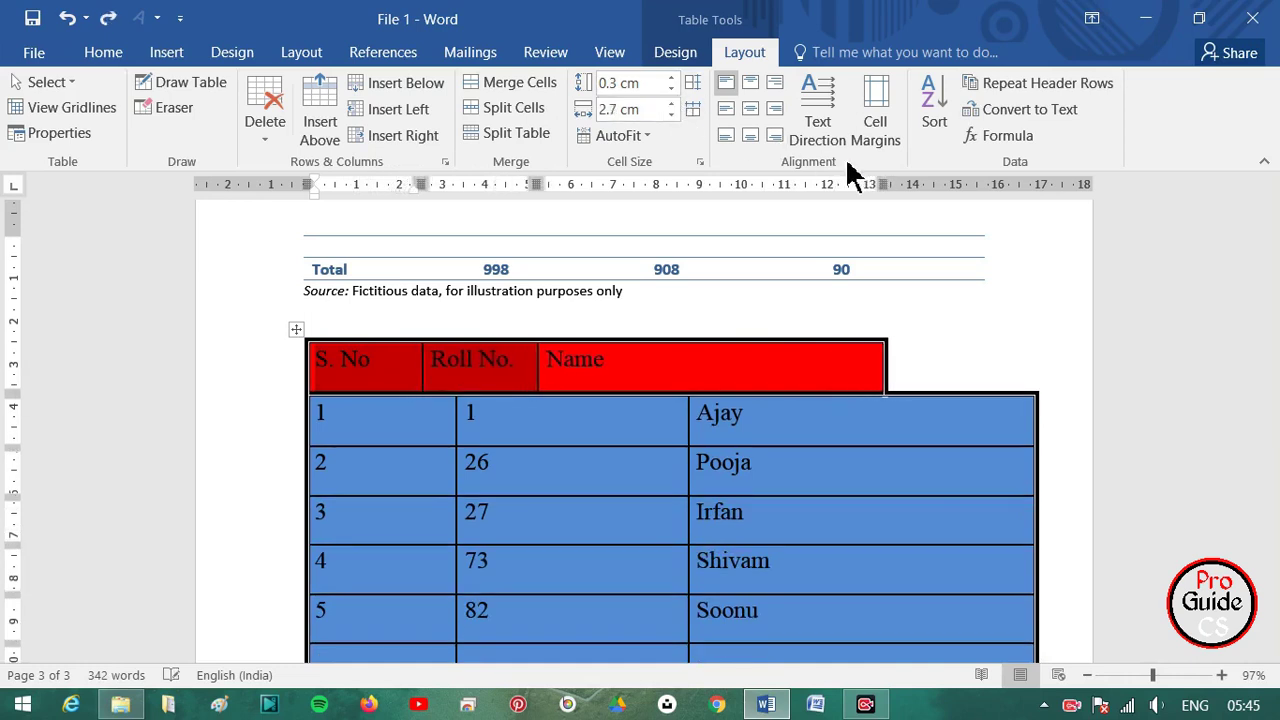
{"action": "key", "text": "ctrl+z"}
{"action": "key", "text": "ctrl+z"}
{"action": "key", "text": "ctrl+z"}
{"action": "key", "text": "ctrl+z"}
{"action": "key", "text": "ctrl+z"}
{"action": "key", "text": "ctrl+z"}
{"action": "key", "text": "ctrl+z"}
{"action": "key", "text": "ctrl+z"}
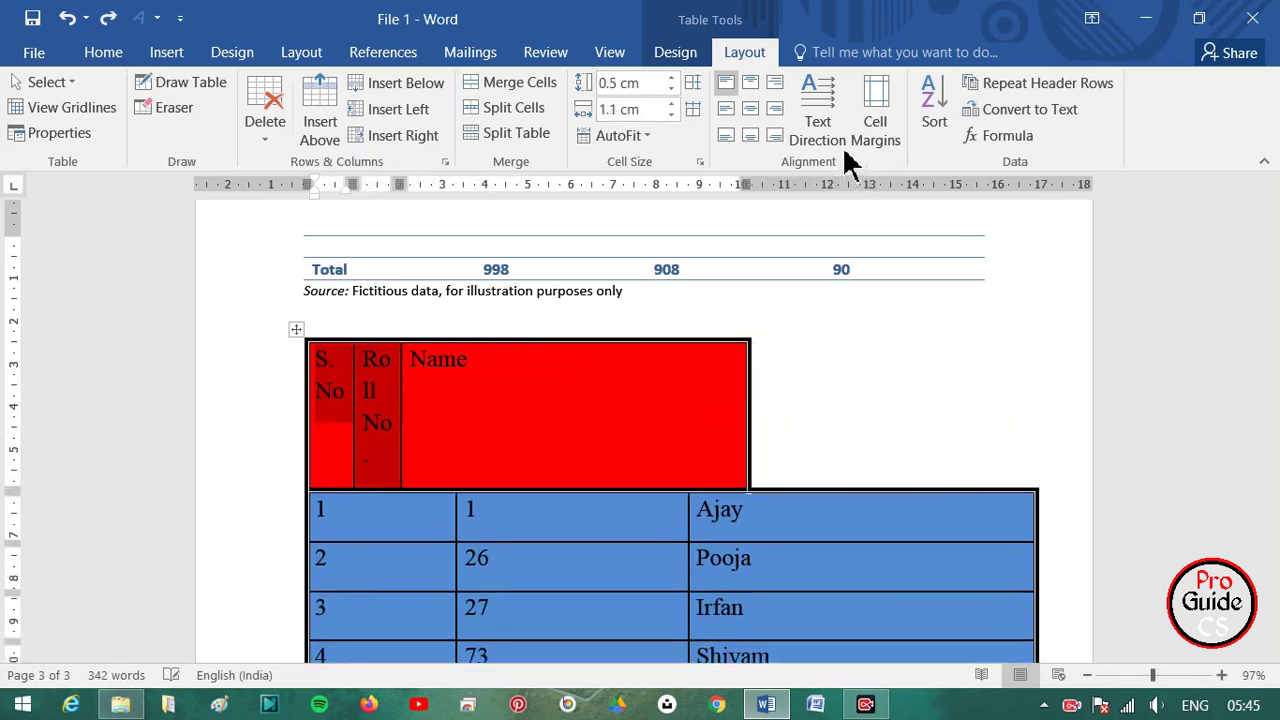
{"action": "key", "text": "ctrl+z"}
{"action": "key", "text": "ctrl+z"}
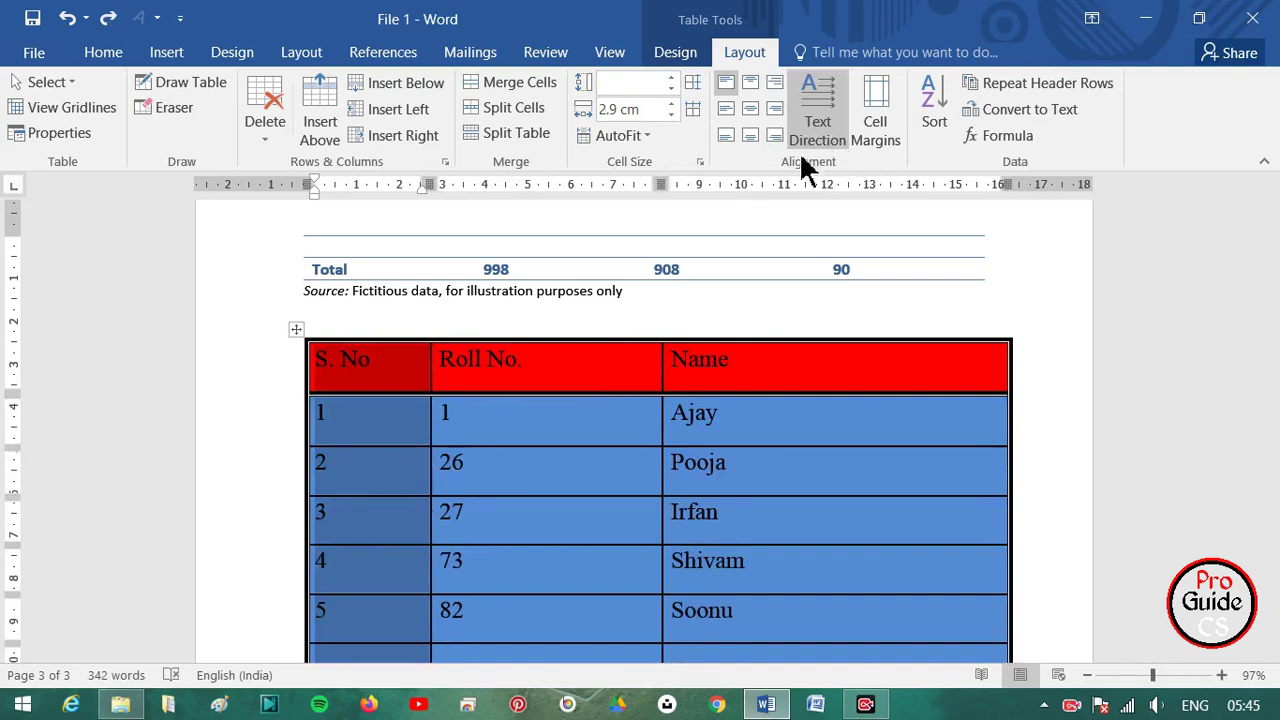
- Apply AutoFit Contents to shrink the table's columns to their contents
{"action": "left_click", "coordinate": [297, 330]}
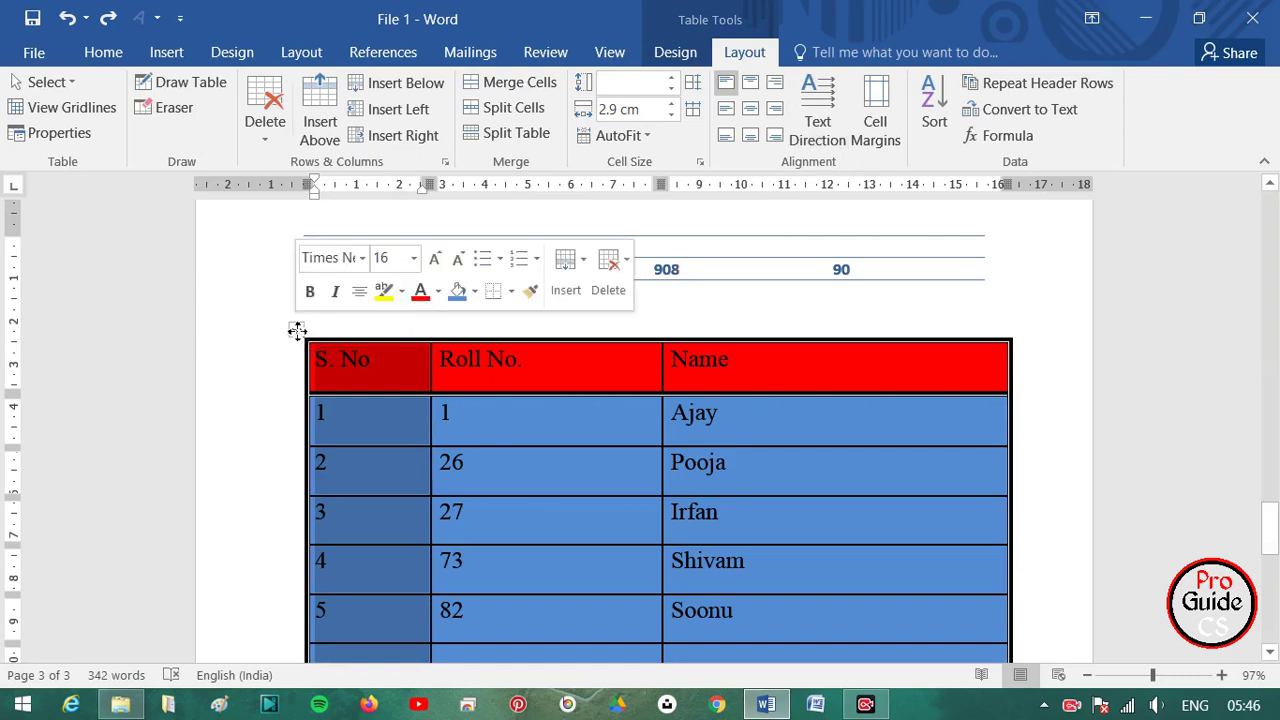
{"action": "left_click", "coordinate": [645, 142]}
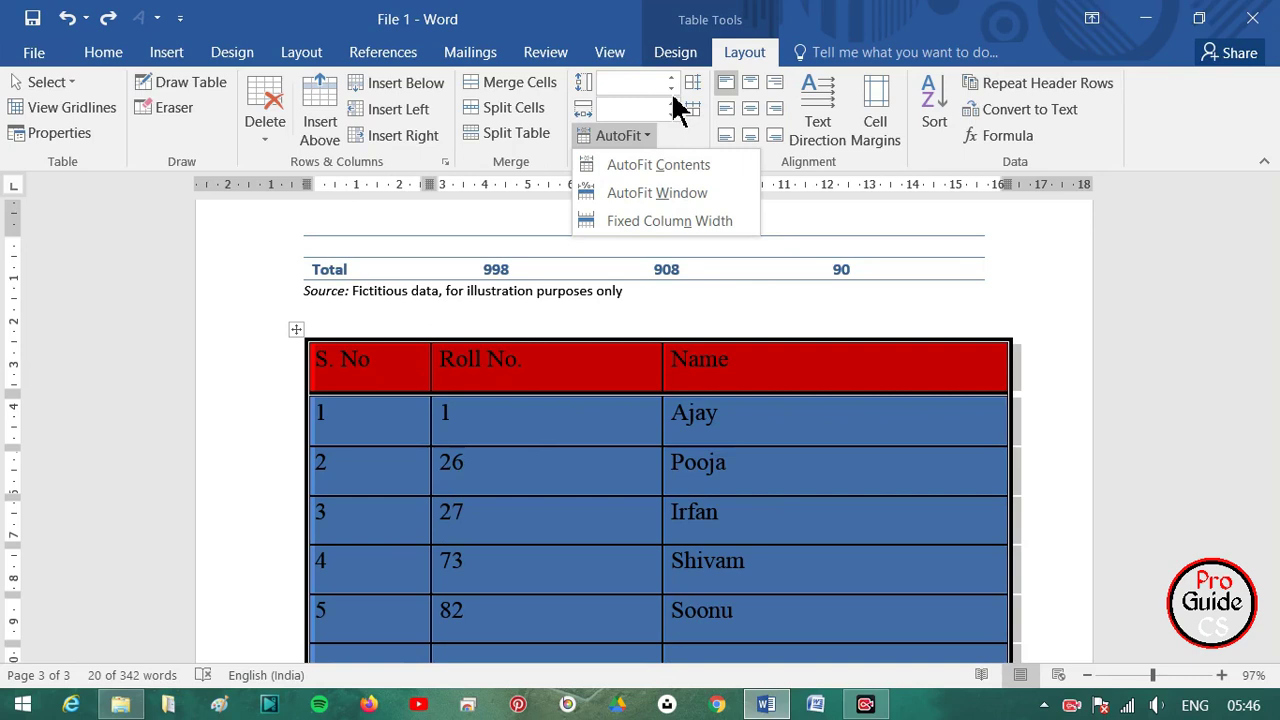
{"action": "left_click", "coordinate": [688, 178]}
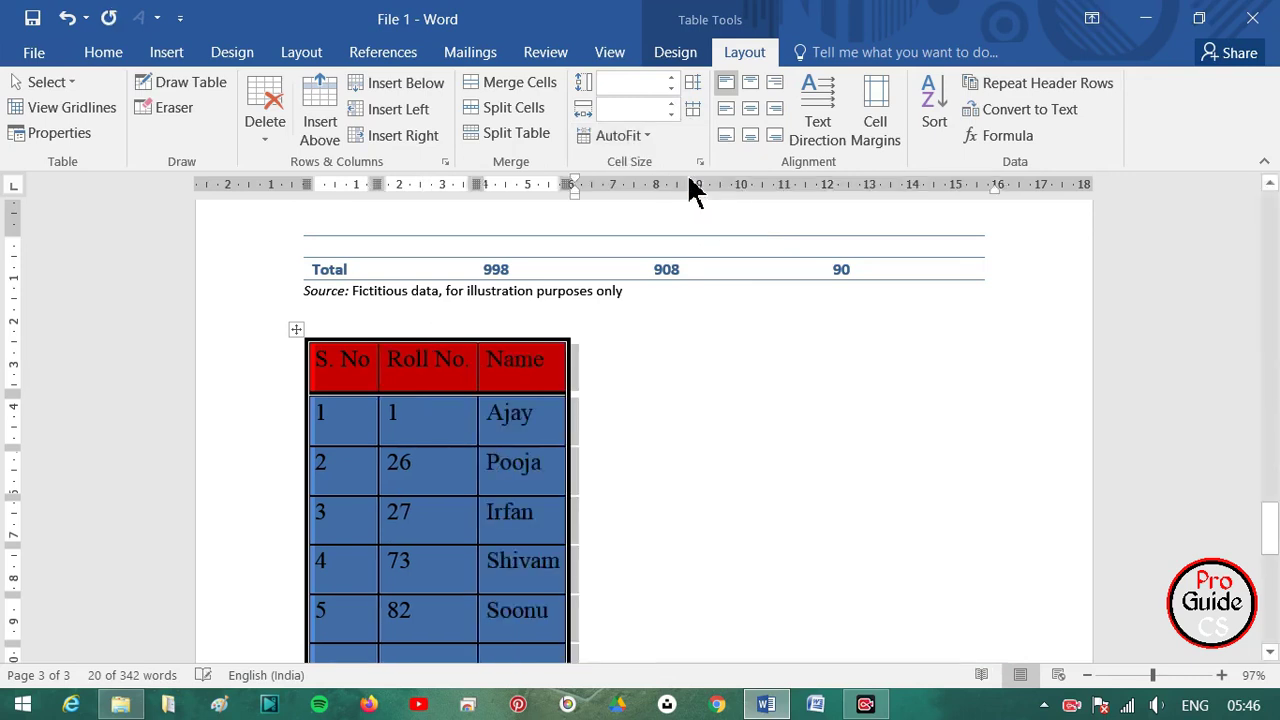
{"action": "left_click", "coordinate": [634, 431]}
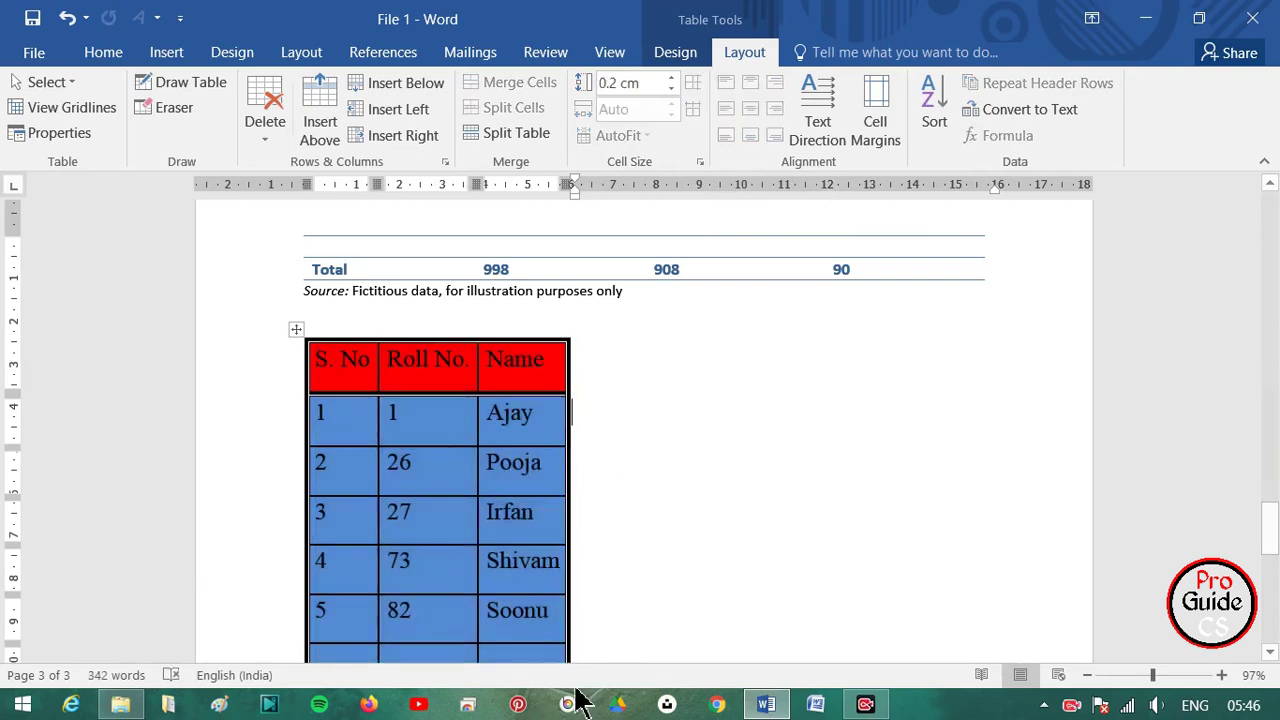
{"action": "scroll", "coordinate": [540, 506], "scroll_direction": "down", "scroll_amount": 2}
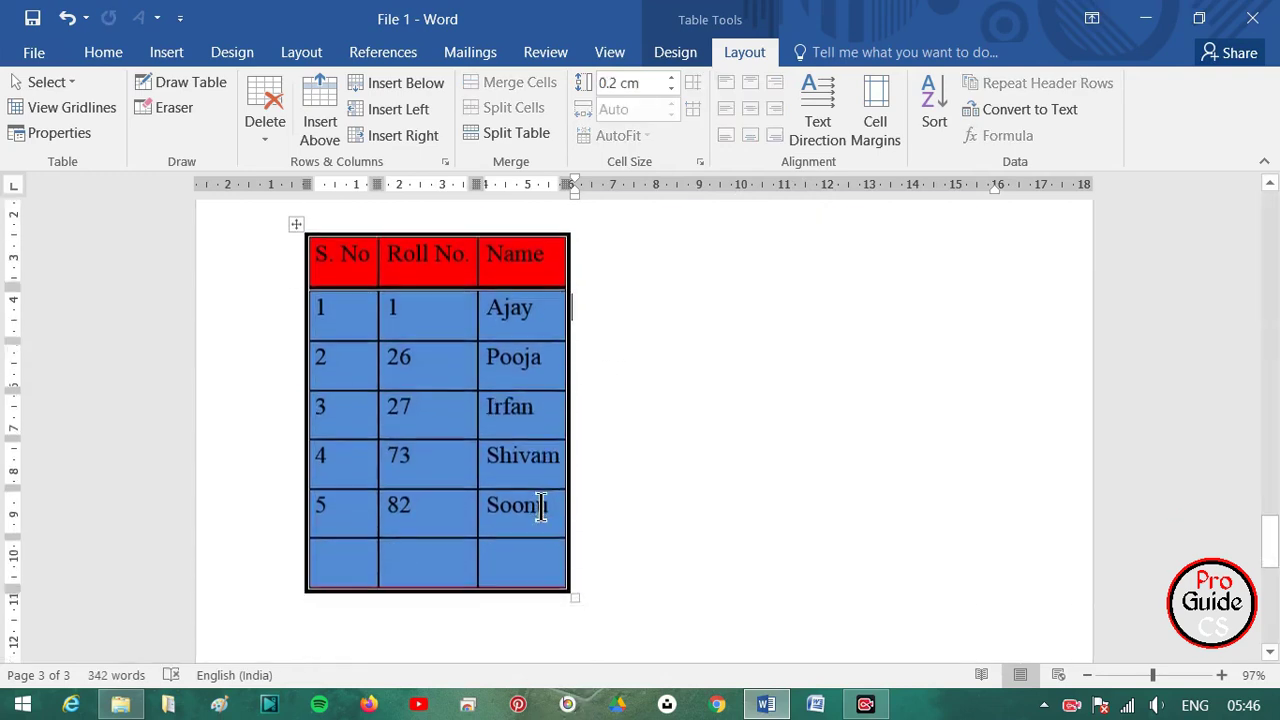
- Apply AutoFit Window so the table stretches across the full page width
{"action": "left_click", "coordinate": [297, 224]}
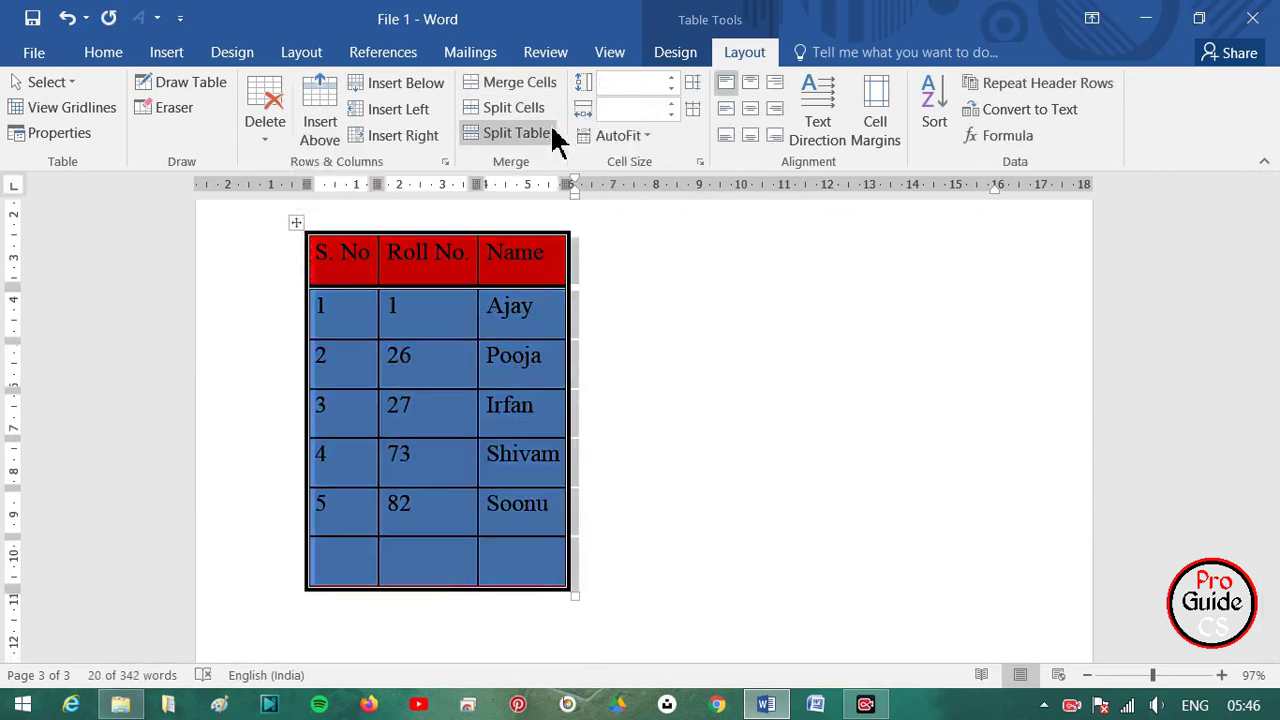
{"action": "left_click", "coordinate": [645, 136]}
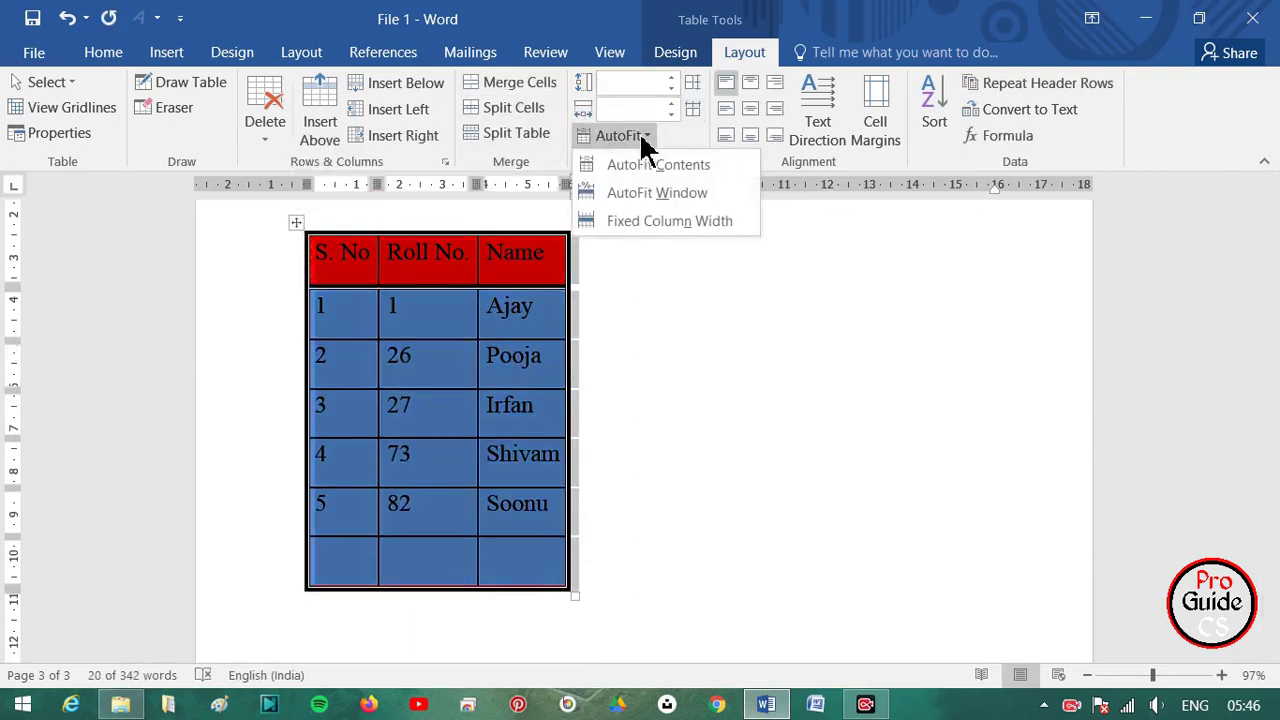
{"action": "left_click", "coordinate": [551, 408]}
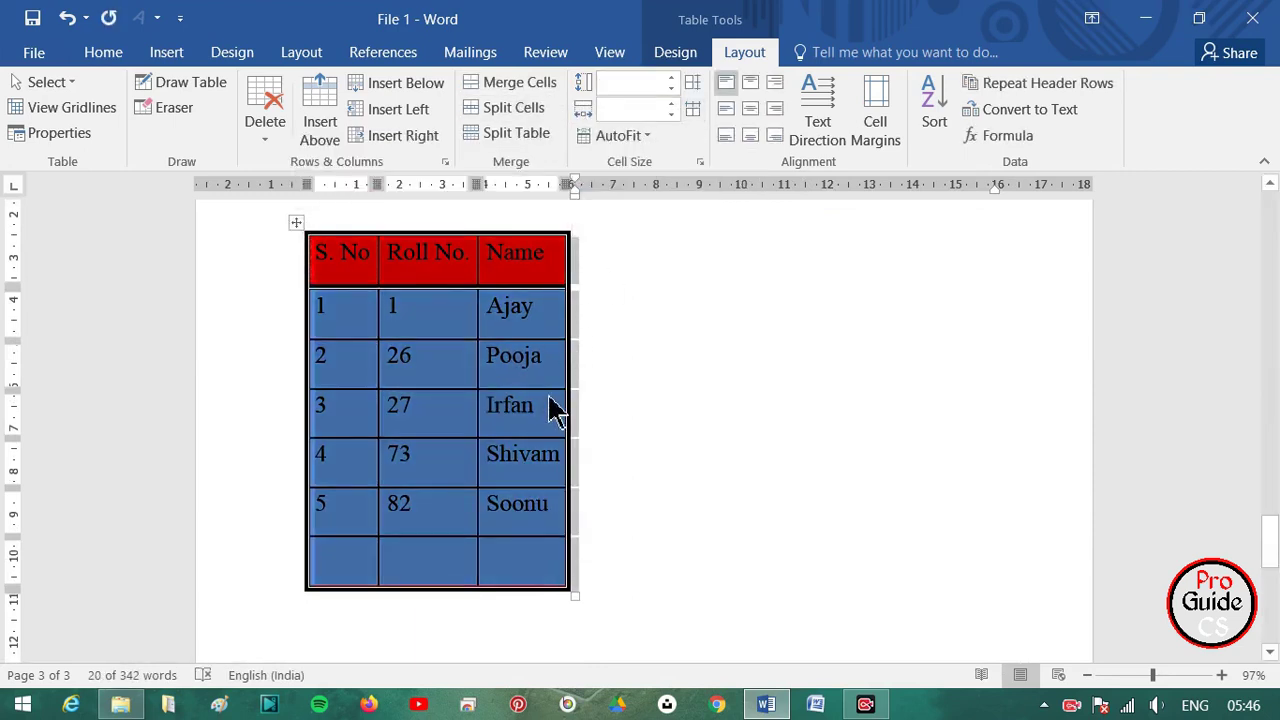
{"action": "left_click", "coordinate": [318, 255]}
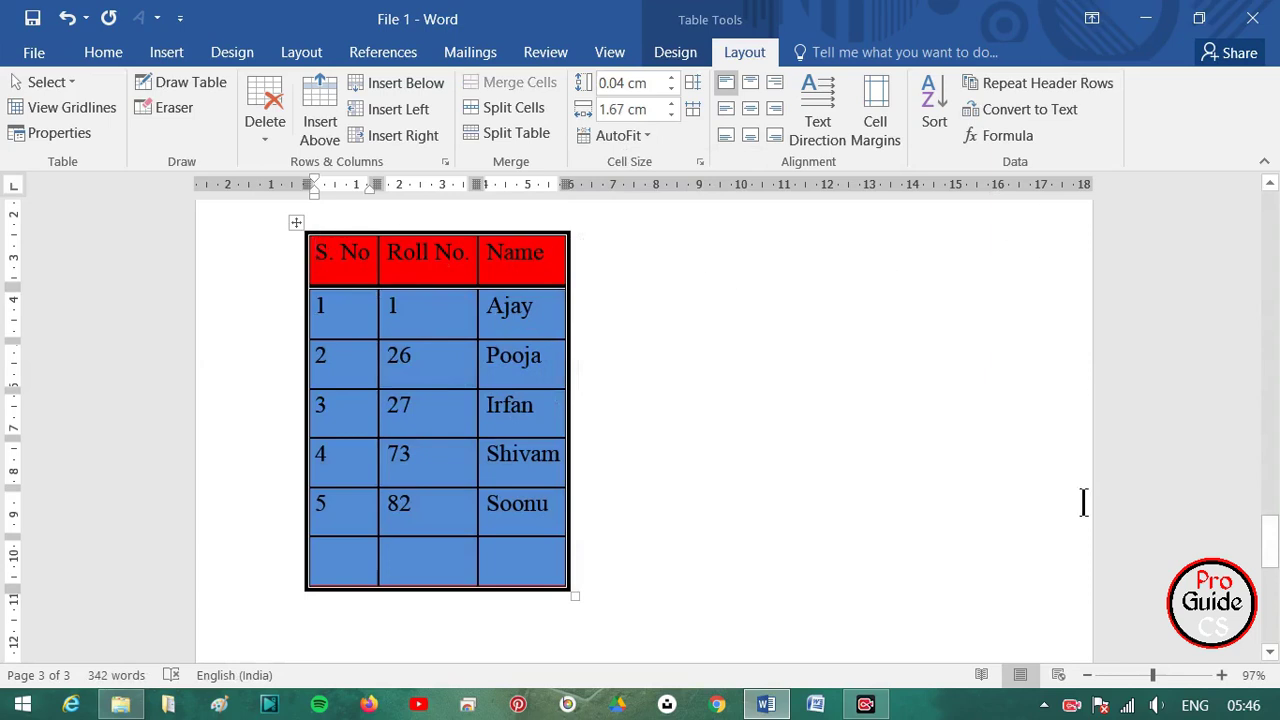
{"action": "left_click", "coordinate": [634, 138]}
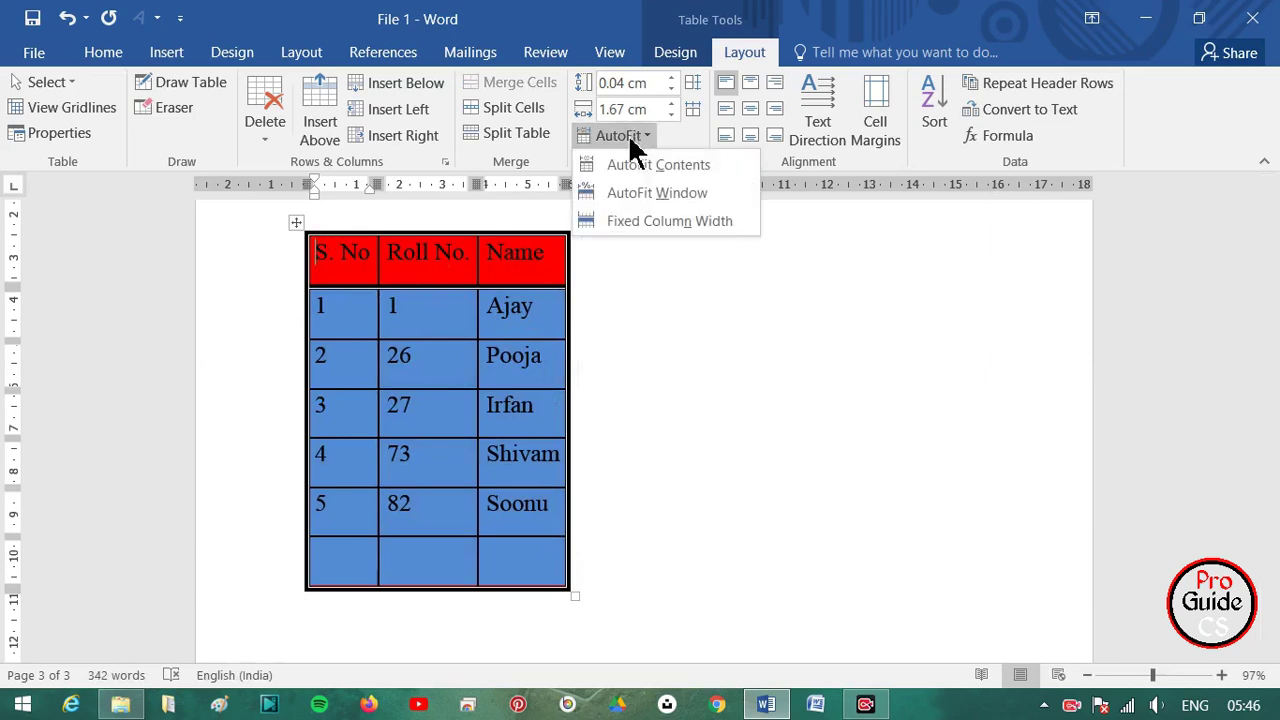
{"action": "left_click", "coordinate": [643, 192]}
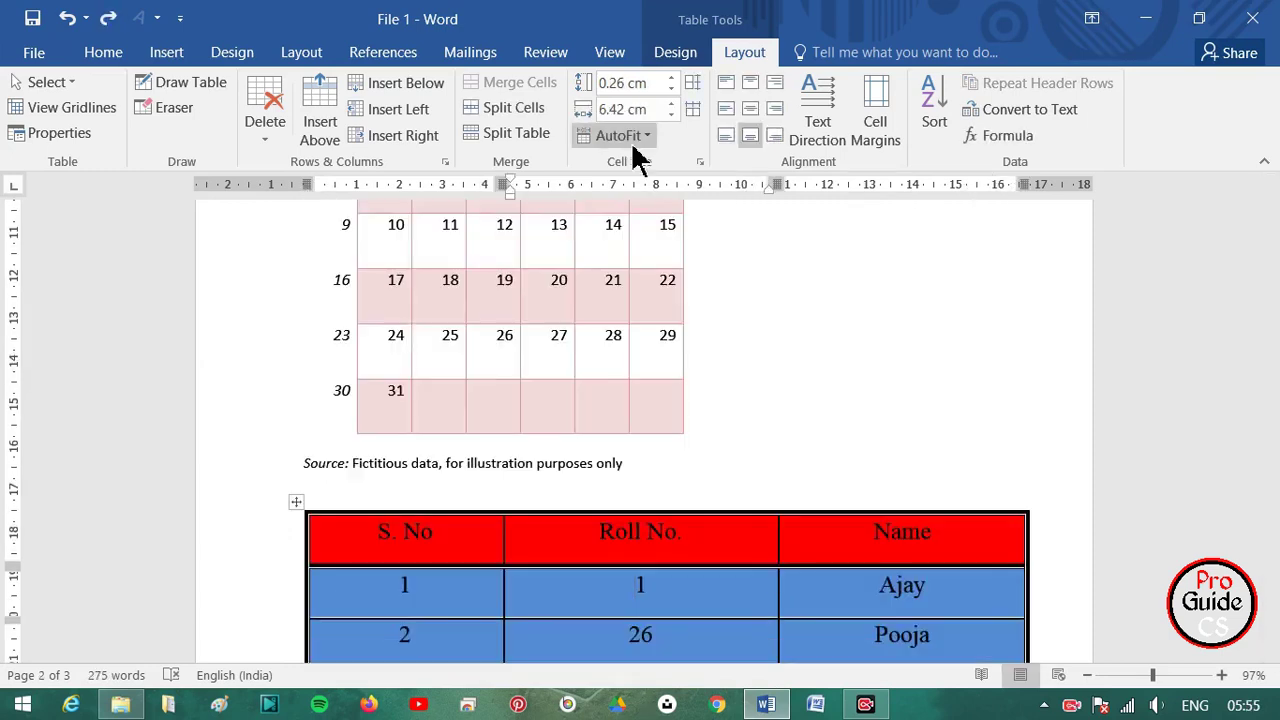
- Review the centred page-wide table, closing the AutoFit menu without changes
{"action": "left_click", "coordinate": [630, 138]}
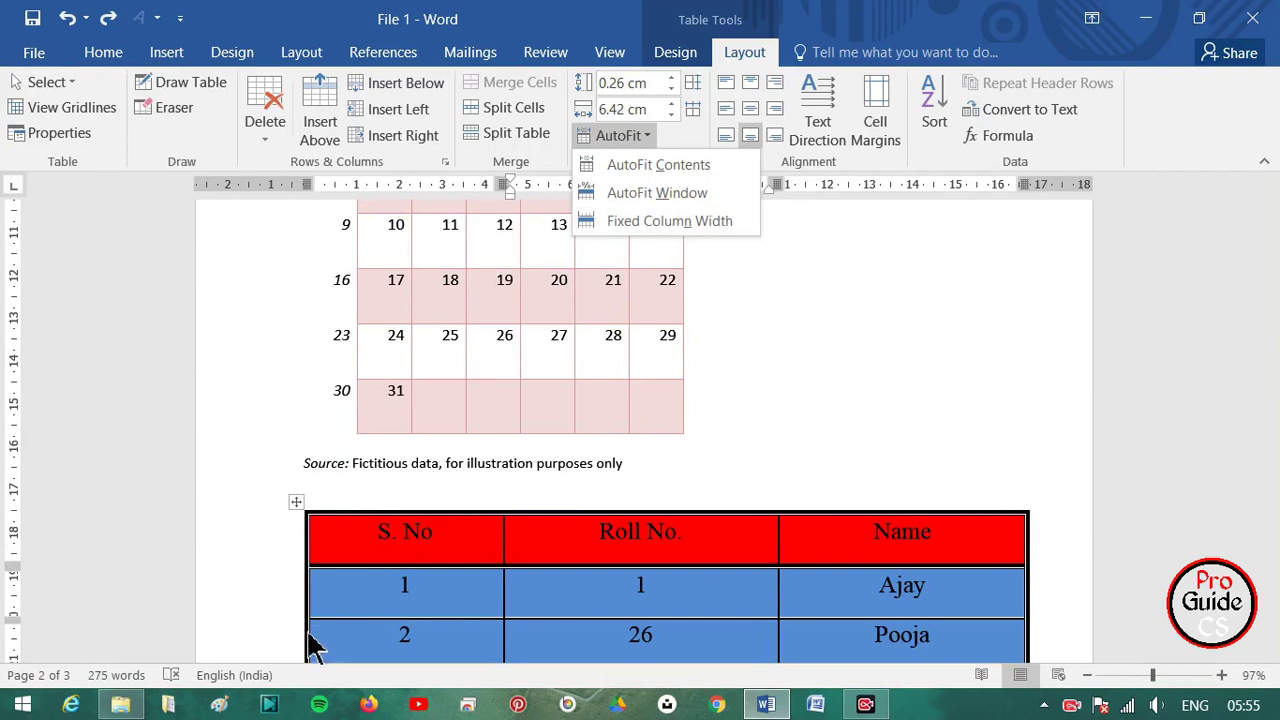
{"action": "left_click", "coordinate": [1071, 537]}
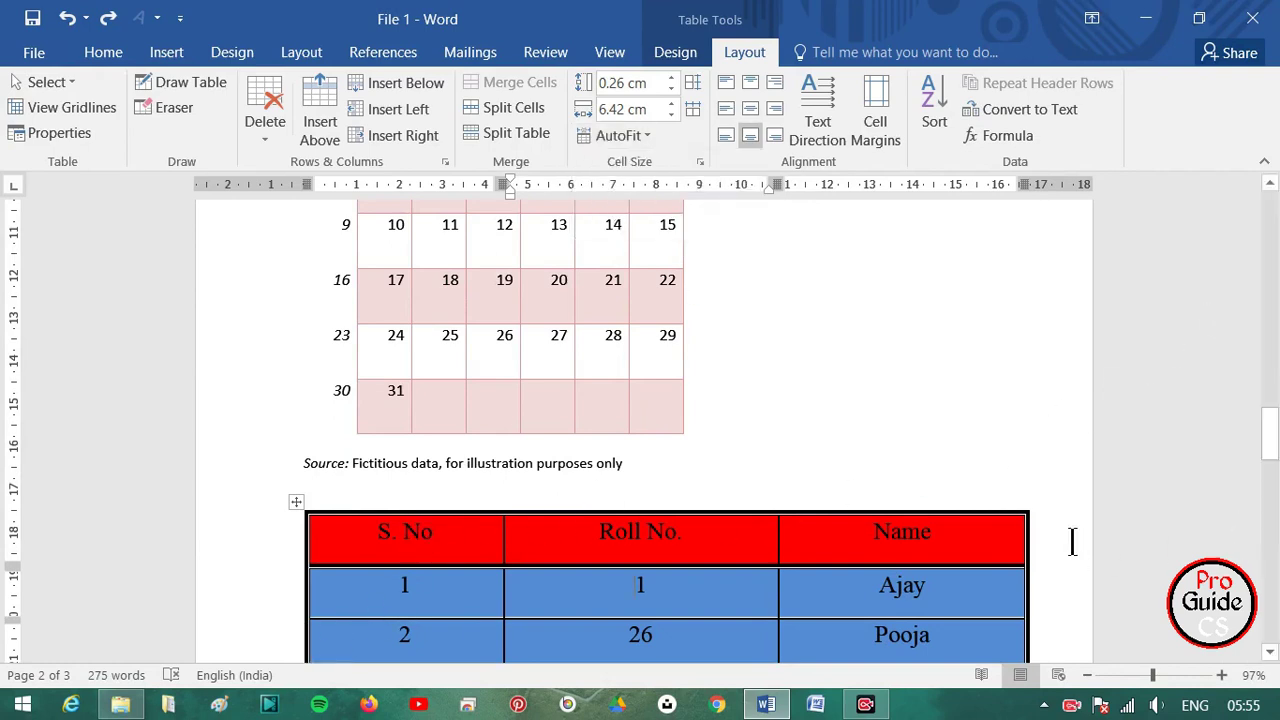
{"action": "left_click", "coordinate": [957, 537]}
{"action": "scroll", "coordinate": [960, 538], "scroll_direction": "down", "scroll_amount": 2}
{"action": "scroll", "coordinate": [940, 538], "scroll_direction": "down", "scroll_amount": 1}
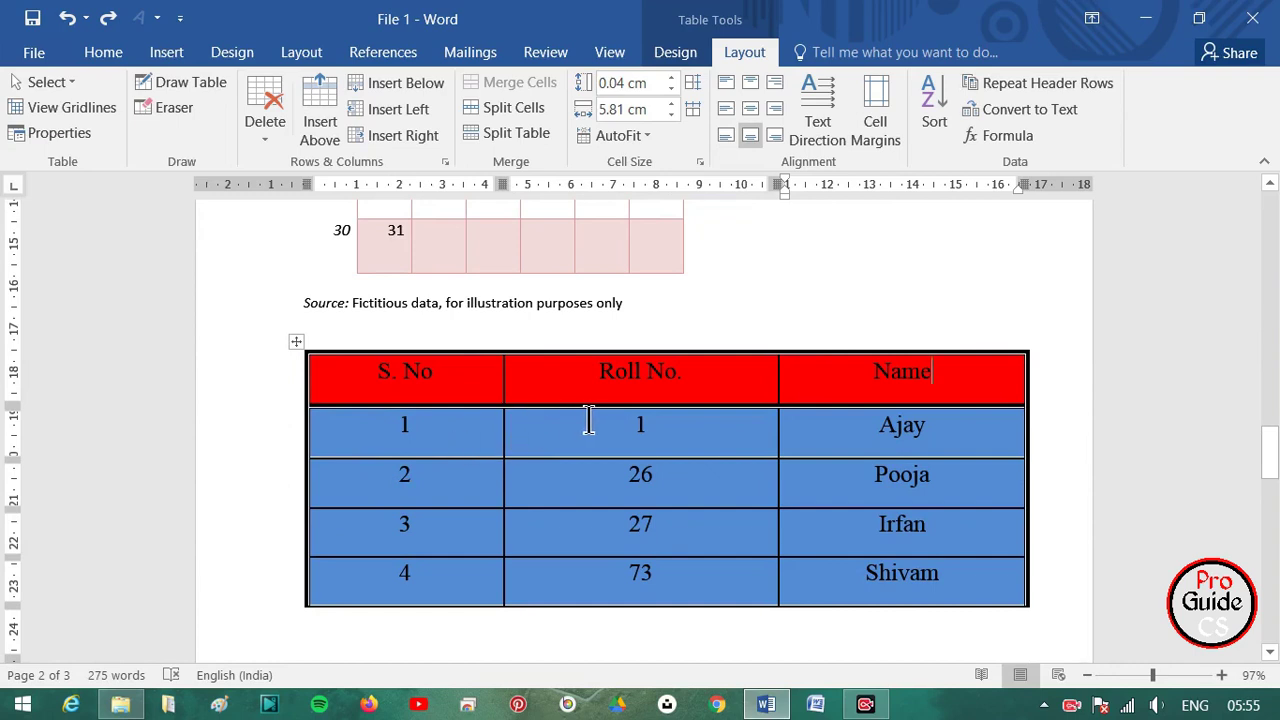
- Dismiss the table sizing options and scroll back to the December calendar
{"action": "left_click", "coordinate": [616, 138]}
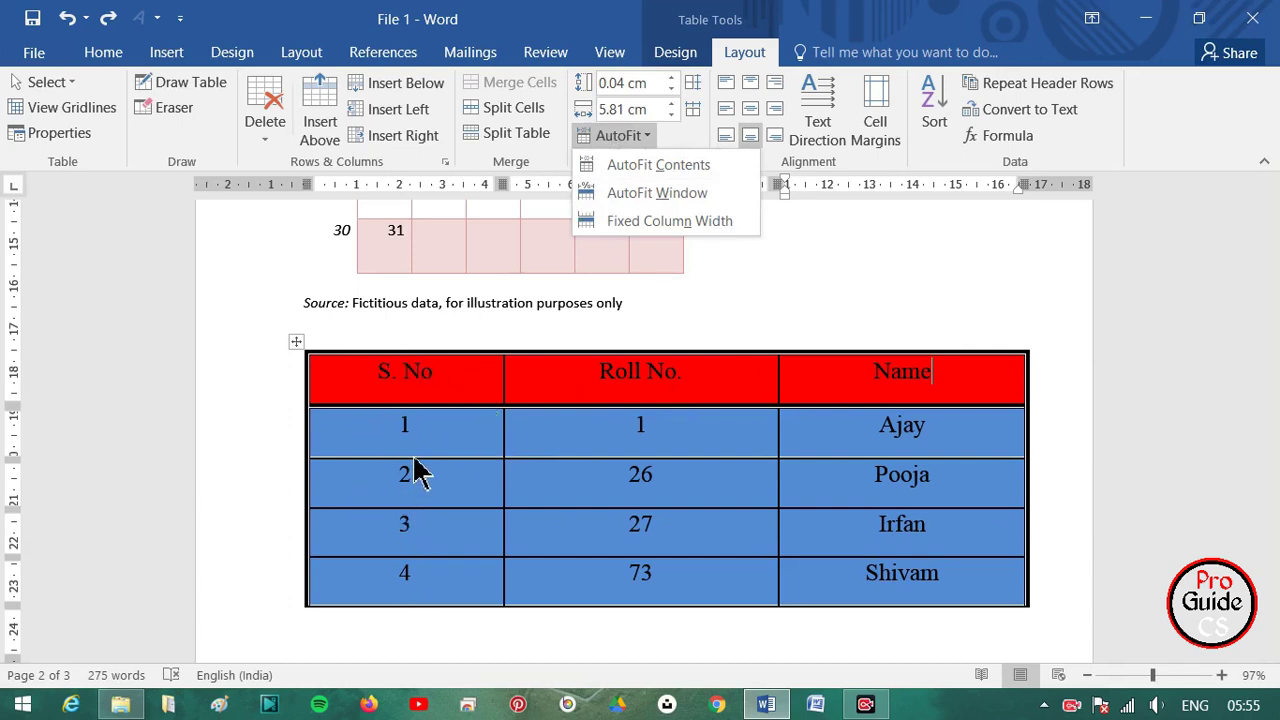
{"action": "left_click", "coordinate": [614, 472]}
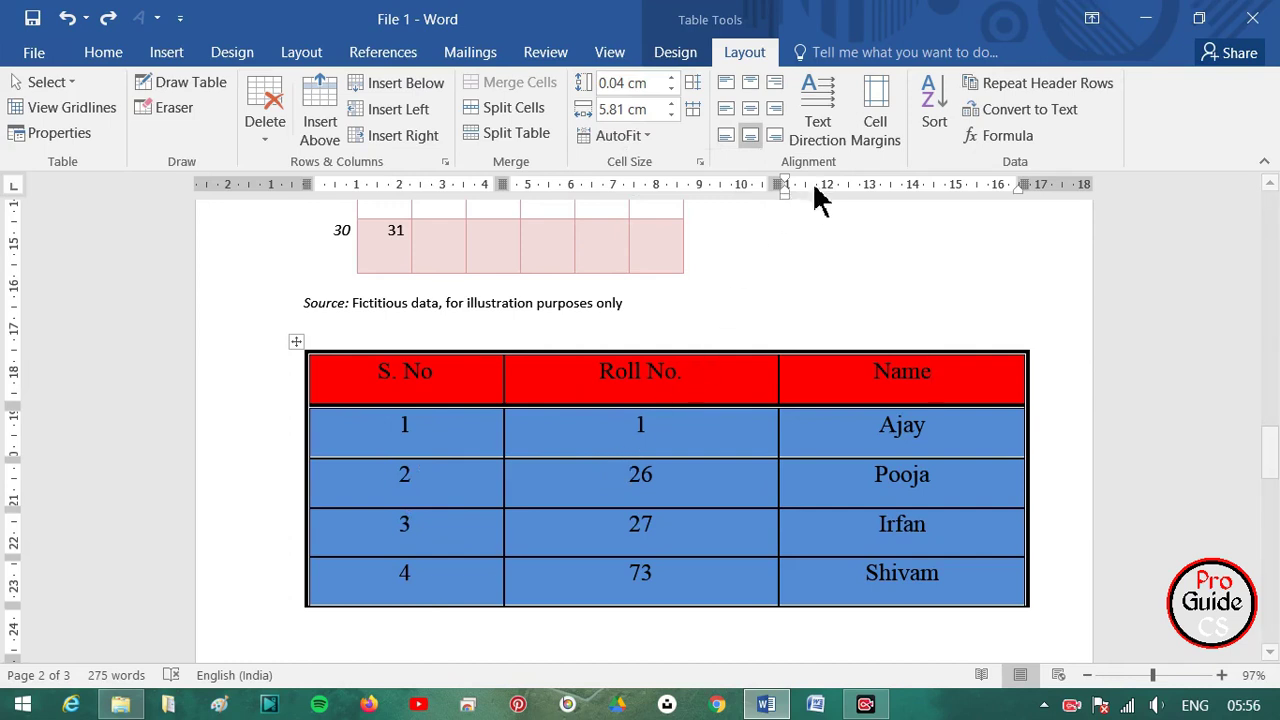
{"action": "scroll", "coordinate": [776, 297], "scroll_direction": "up", "scroll_amount": 4}
{"action": "scroll", "coordinate": [786, 323], "scroll_direction": "up", "scroll_amount": 5}
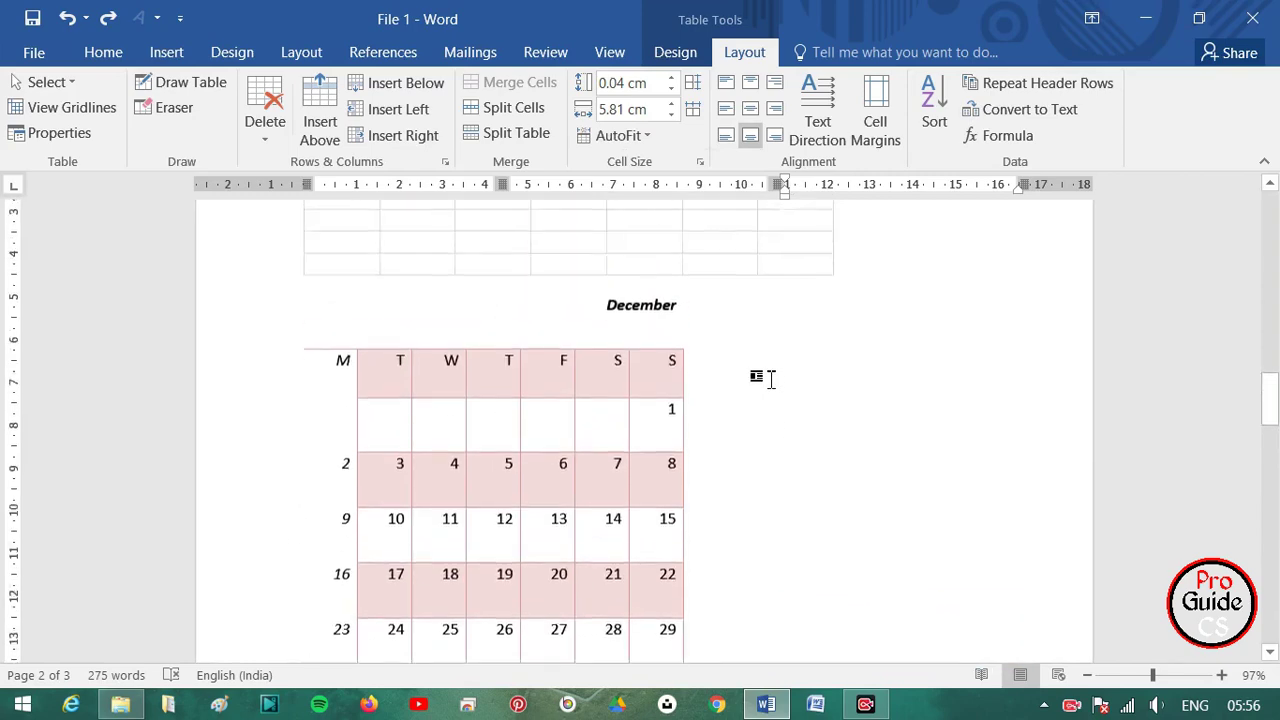
{"action": "scroll", "coordinate": [660, 471], "scroll_direction": "down", "scroll_amount": 4}
{"action": "scroll", "coordinate": [846, 600], "scroll_direction": "down", "scroll_amount": 4}
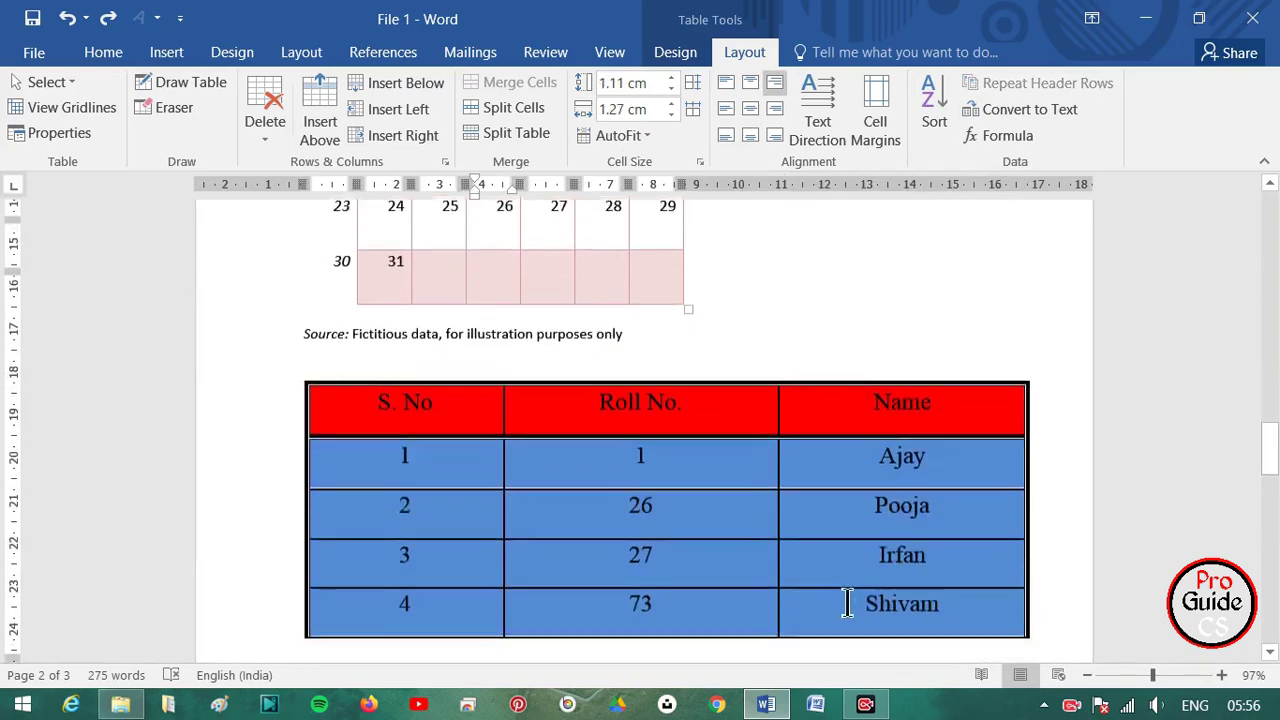
{"action": "scroll", "coordinate": [857, 534], "scroll_direction": "up", "scroll_amount": 7}
{"action": "scroll", "coordinate": [283, 349], "scroll_direction": "up", "scroll_amount": 3}
{"action": "scroll", "coordinate": [843, 643], "scroll_direction": "down", "scroll_amount": 2}
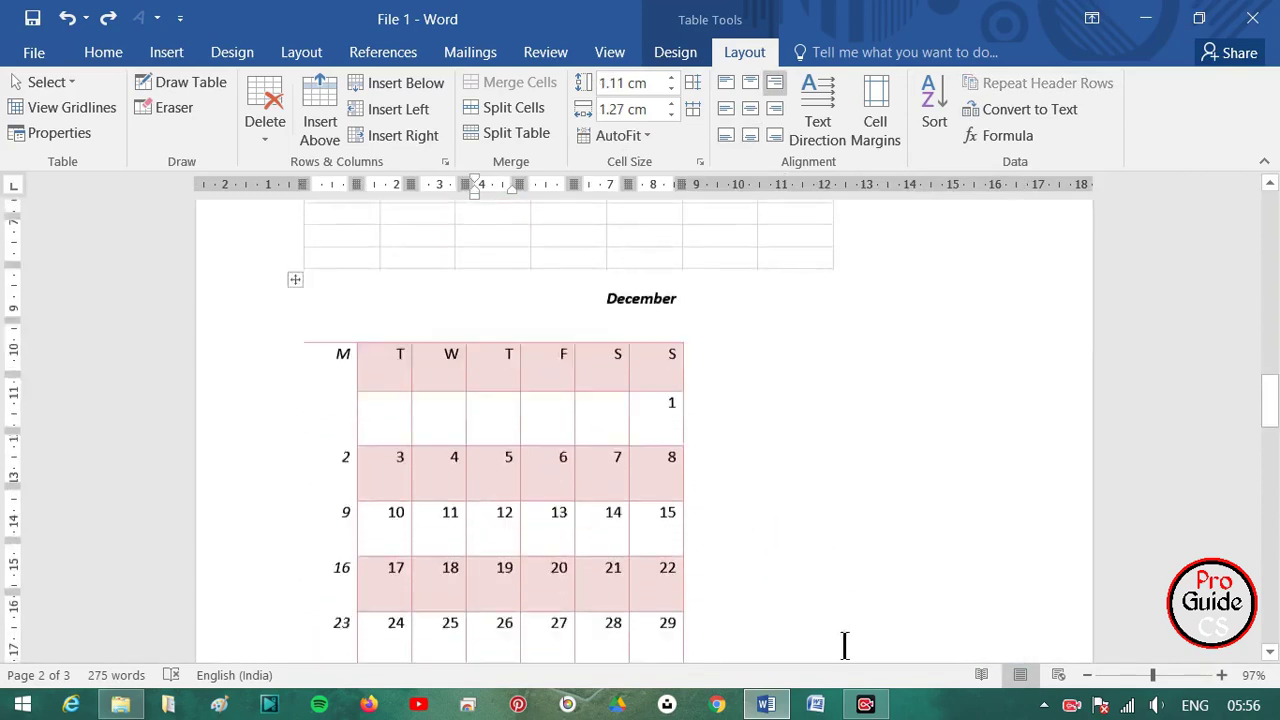
{"action": "scroll", "coordinate": [814, 623], "scroll_direction": "down", "scroll_amount": 8}
{"action": "scroll", "coordinate": [665, 625], "scroll_direction": "down", "scroll_amount": 4}
{"action": "scroll", "coordinate": [666, 622], "scroll_direction": "up", "scroll_amount": 6}
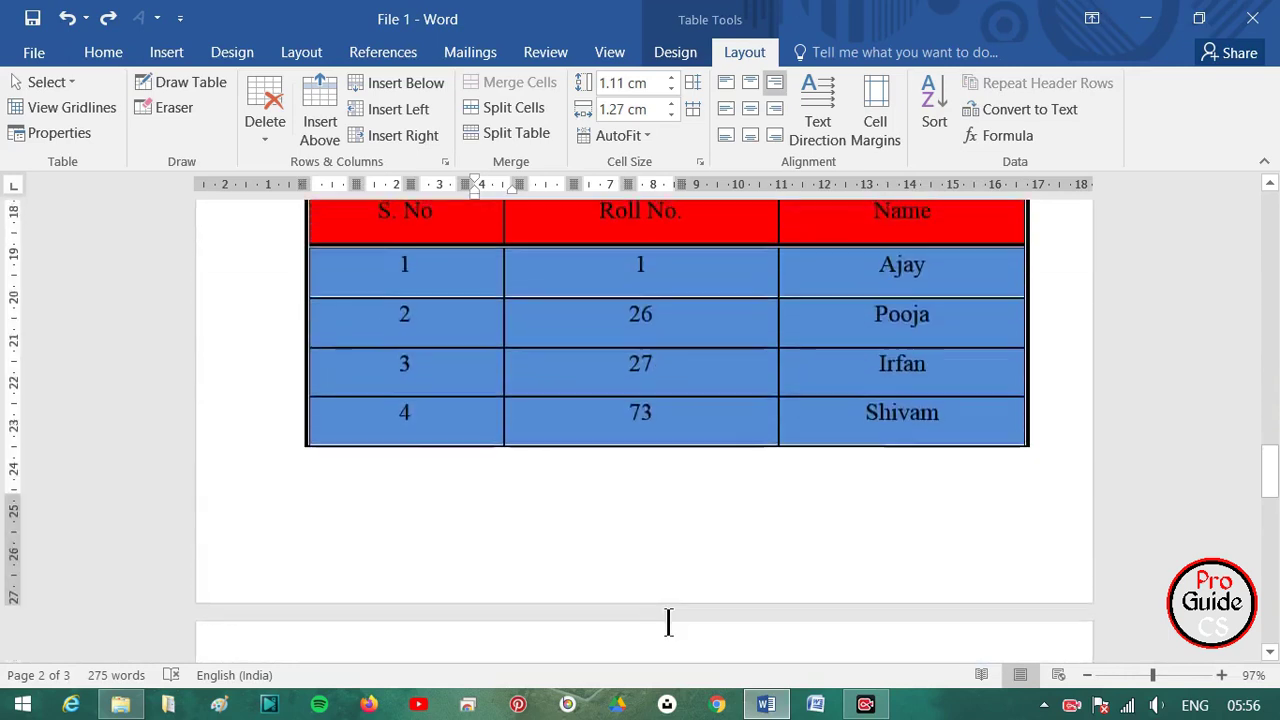
{"action": "scroll", "coordinate": [666, 617], "scroll_direction": "up", "scroll_amount": 8}
{"action": "scroll", "coordinate": [655, 610], "scroll_direction": "up", "scroll_amount": 4}
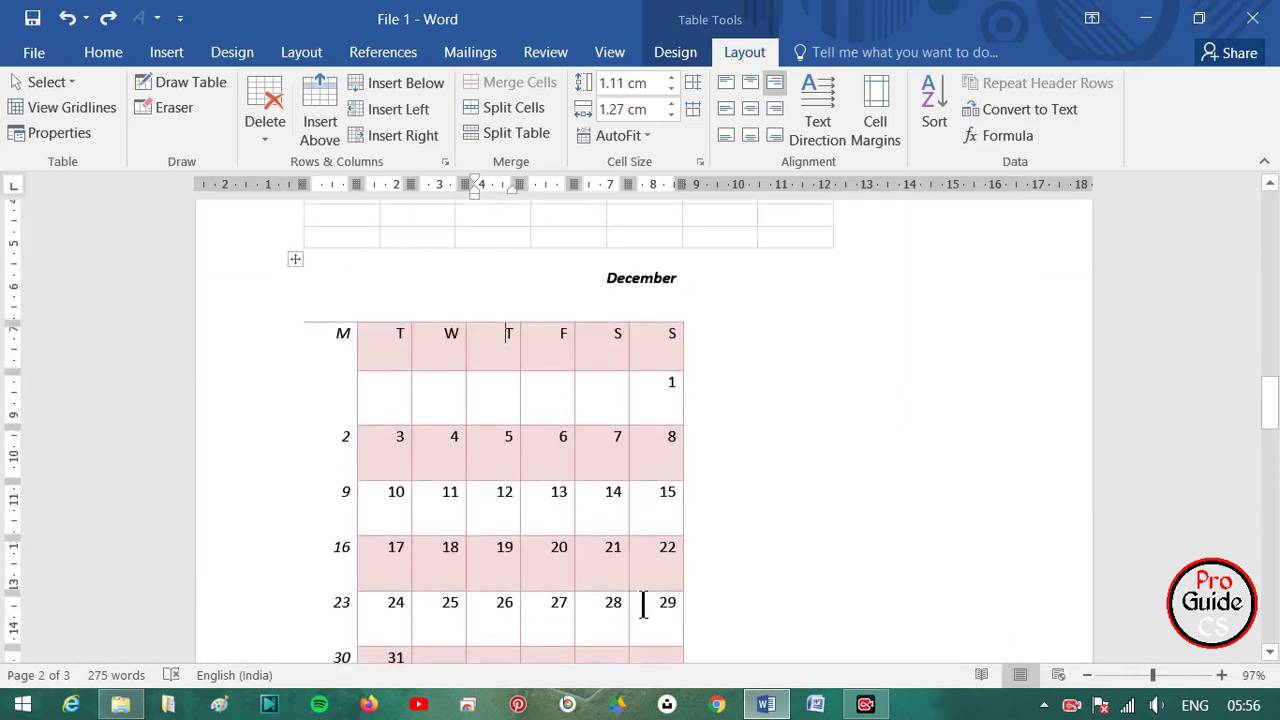
- Align all the December calendar's cell contents to the top left
{"action": "left_click", "coordinate": [296, 264]}
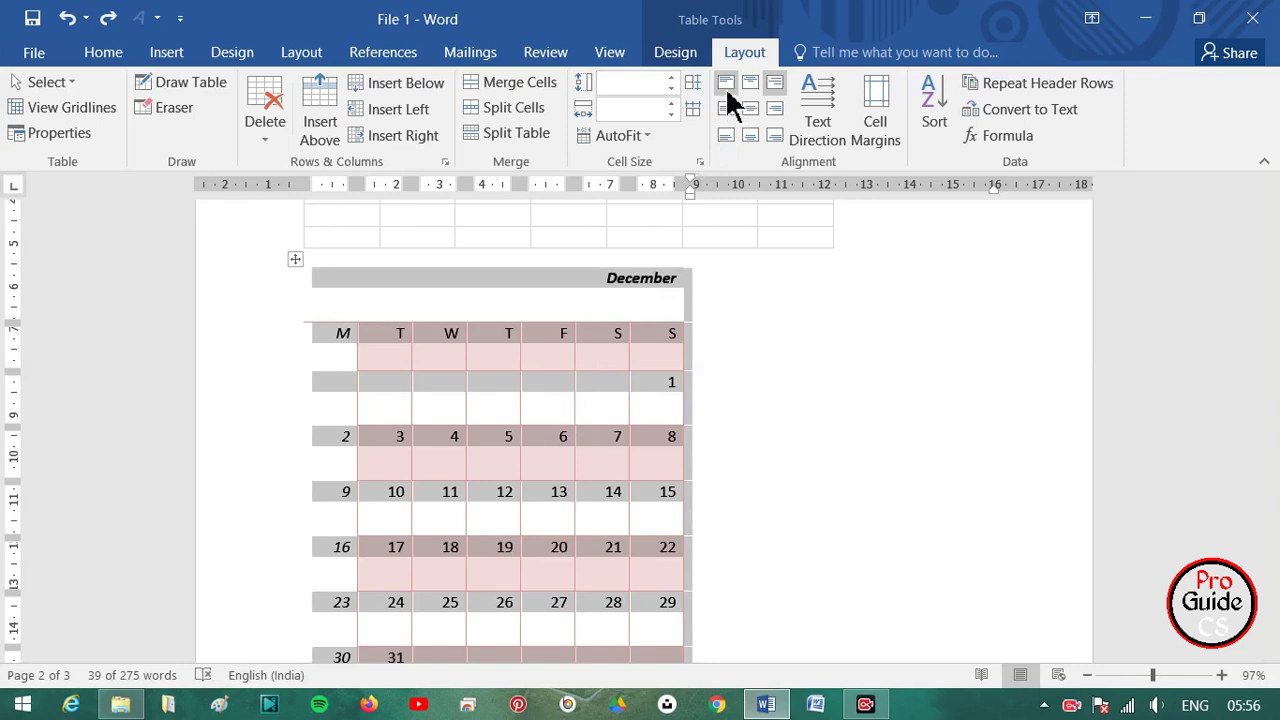
{"action": "left_click", "coordinate": [727, 86]}
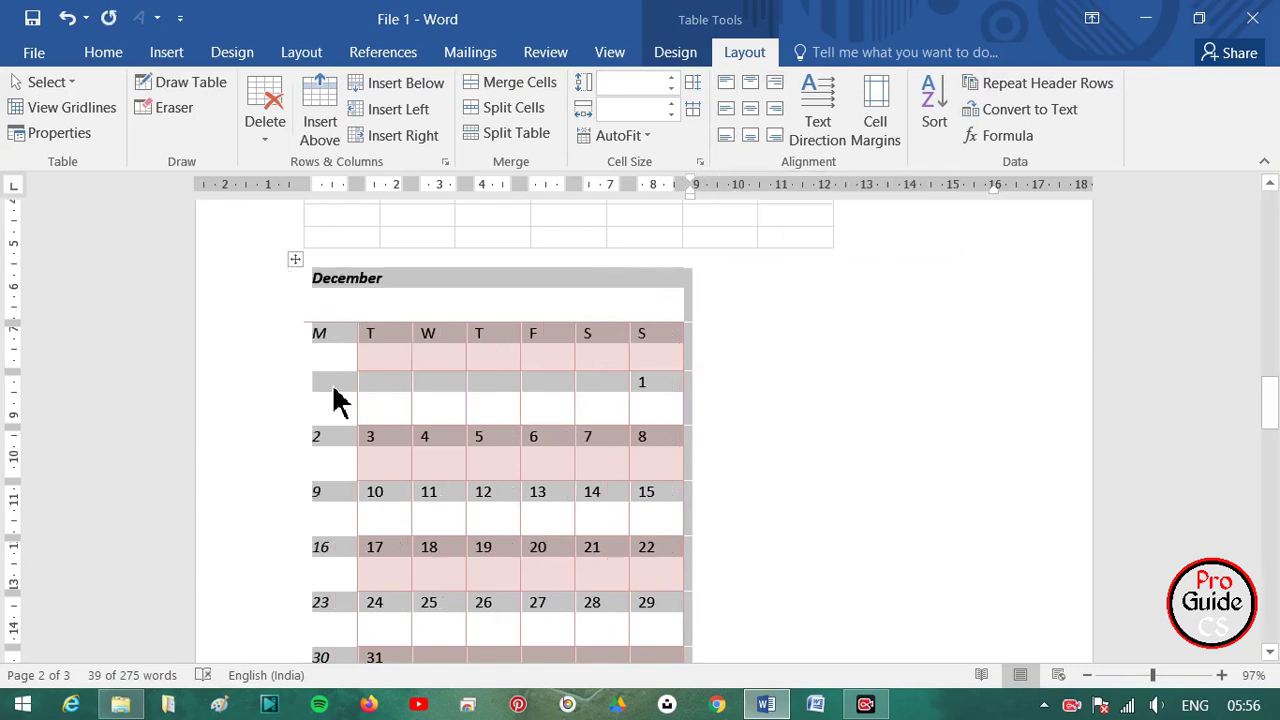
{"action": "left_click", "coordinate": [533, 445]}
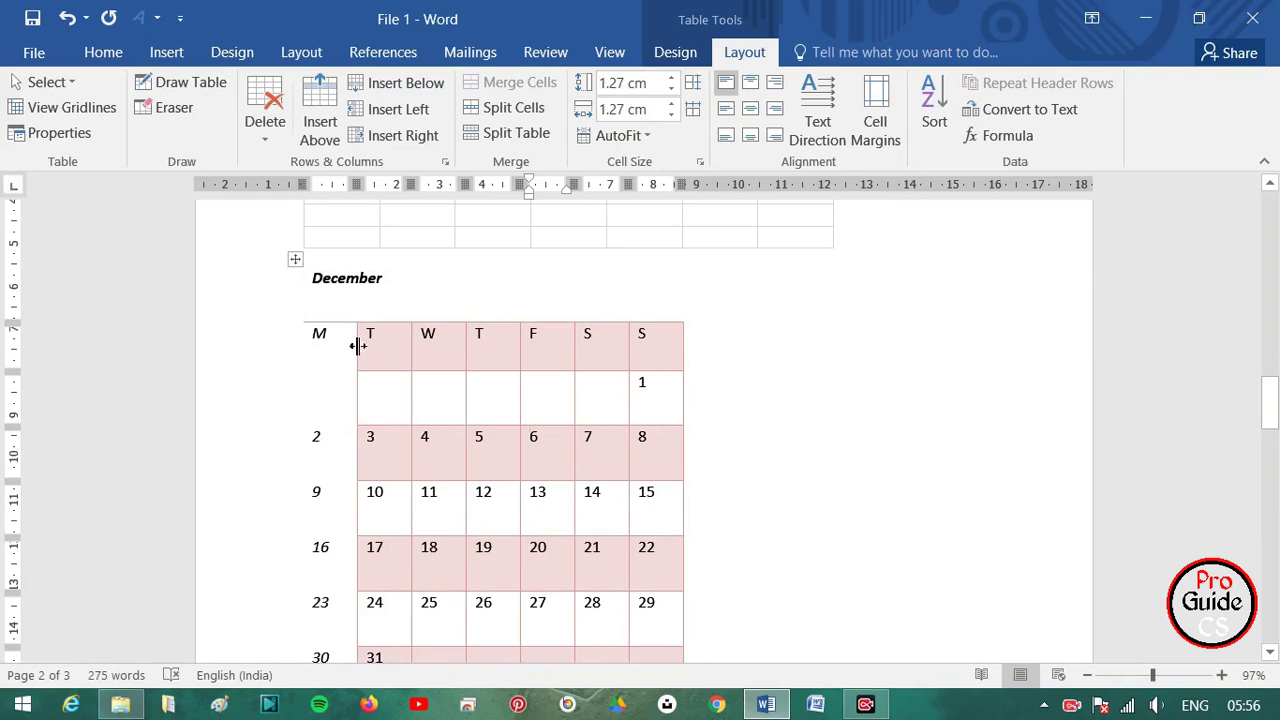
{"action": "left_click", "coordinate": [295, 259]}
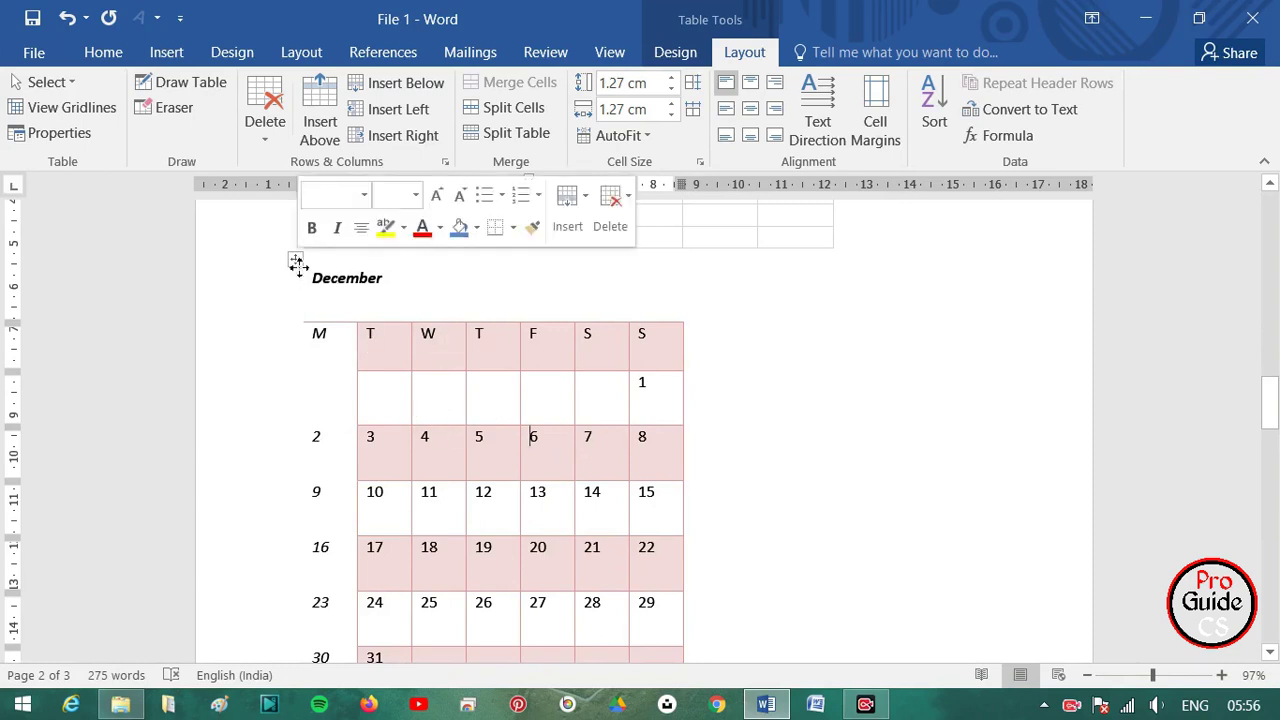
{"action": "left_click", "coordinate": [607, 55]}
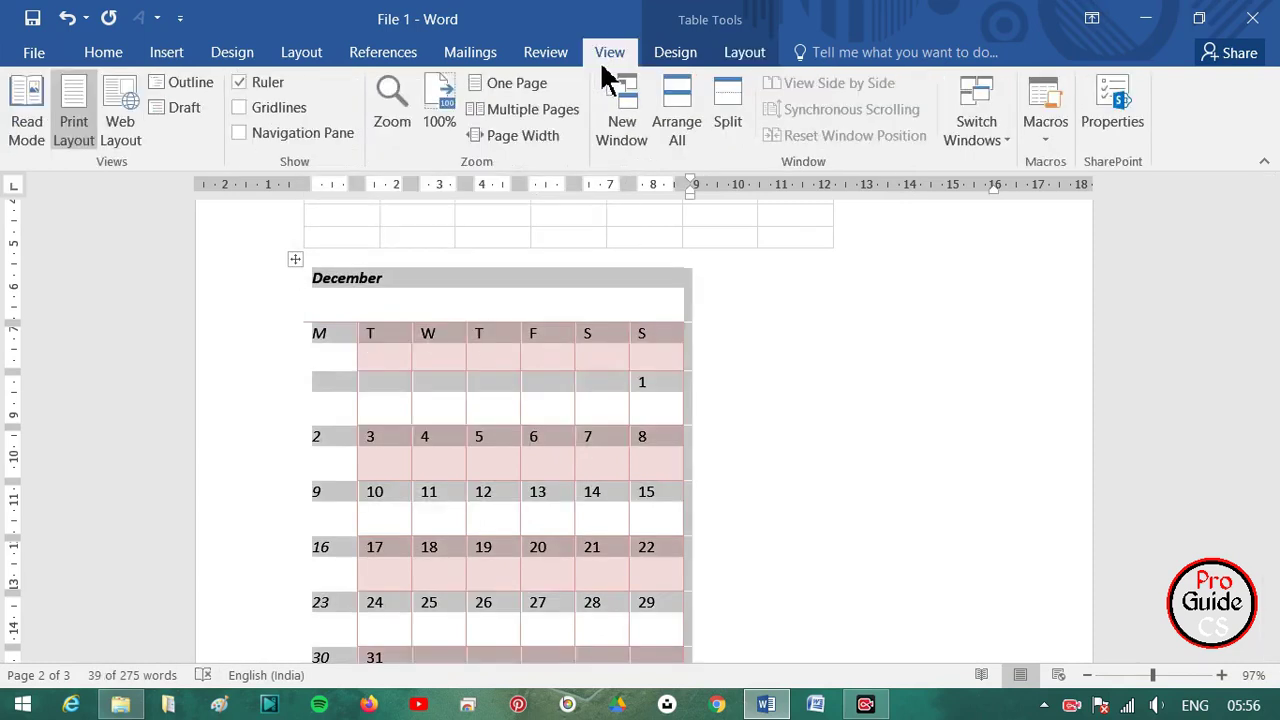
{"action": "left_click", "coordinate": [680, 55]}
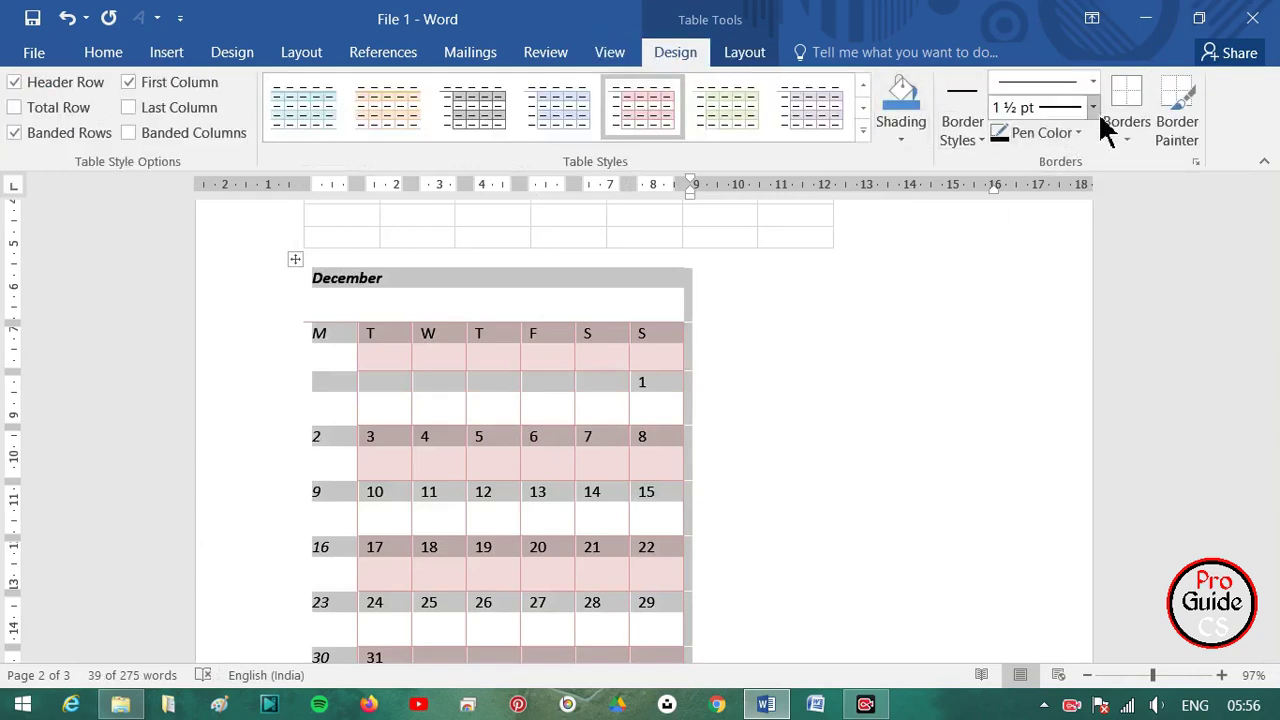
- Apply All Borders to the December calendar so every cell is outlined
{"action": "left_click", "coordinate": [1120, 130]}
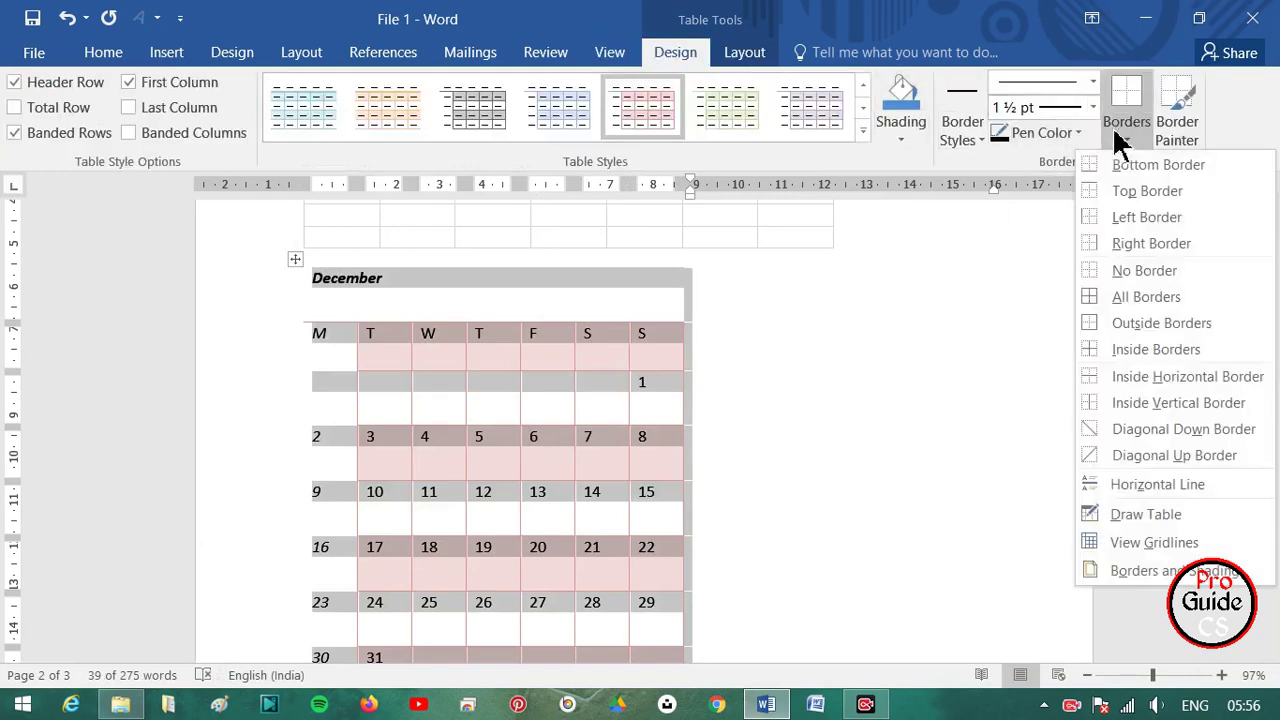
{"action": "left_click", "coordinate": [1086, 294]}
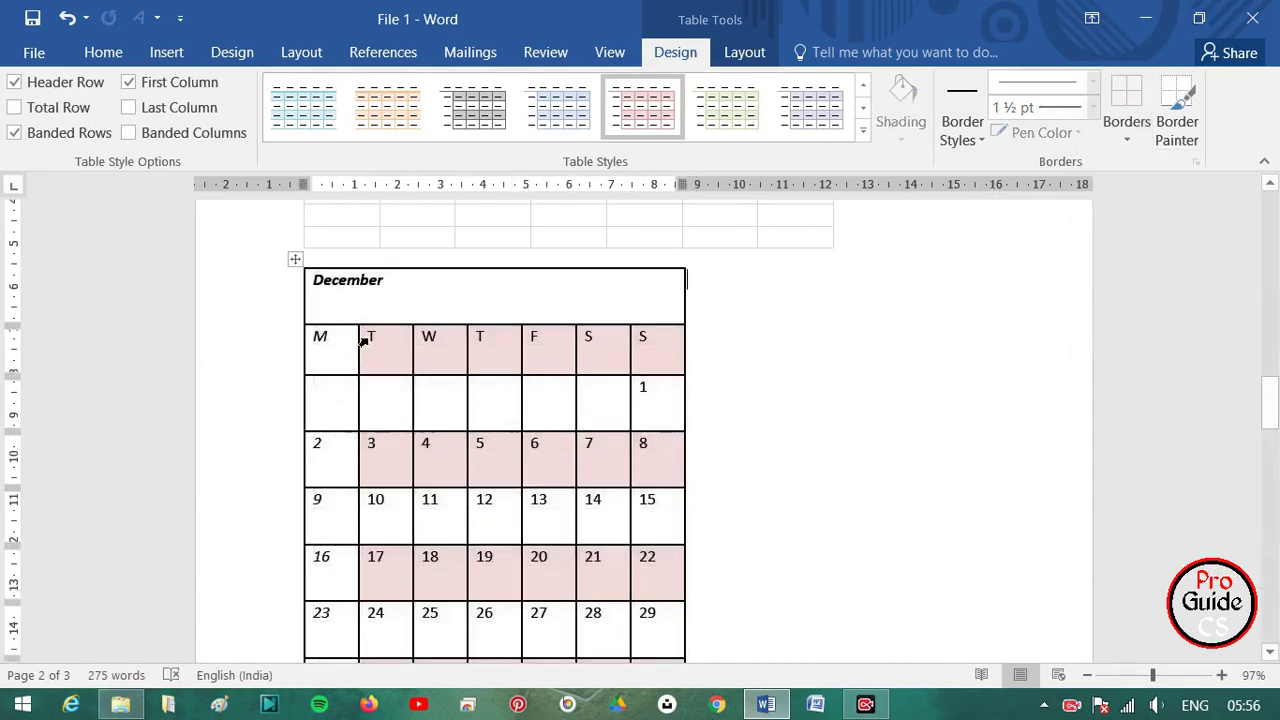
{"action": "left_click", "coordinate": [300, 260]}
{"action": "left_click", "coordinate": [740, 55]}
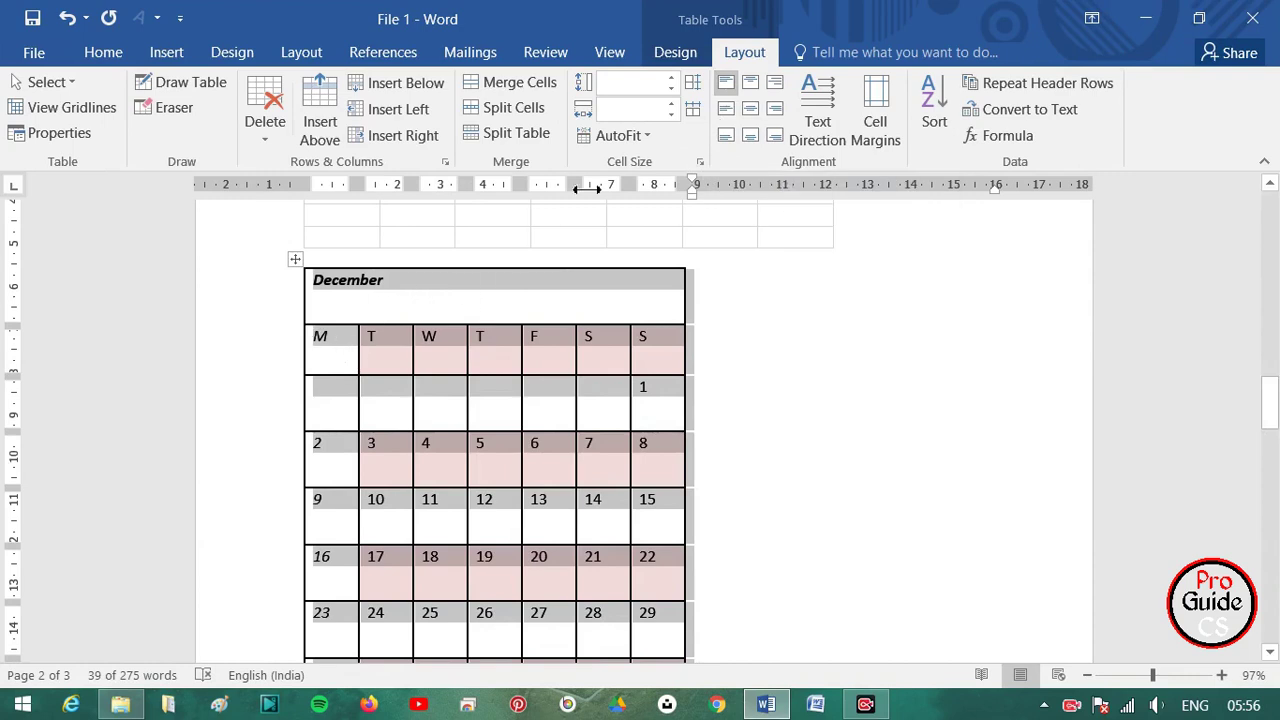
- Try middle-left, bottom-left and top-centre alignments, then centre the calendar cell contents
{"action": "left_click", "coordinate": [724, 110]}
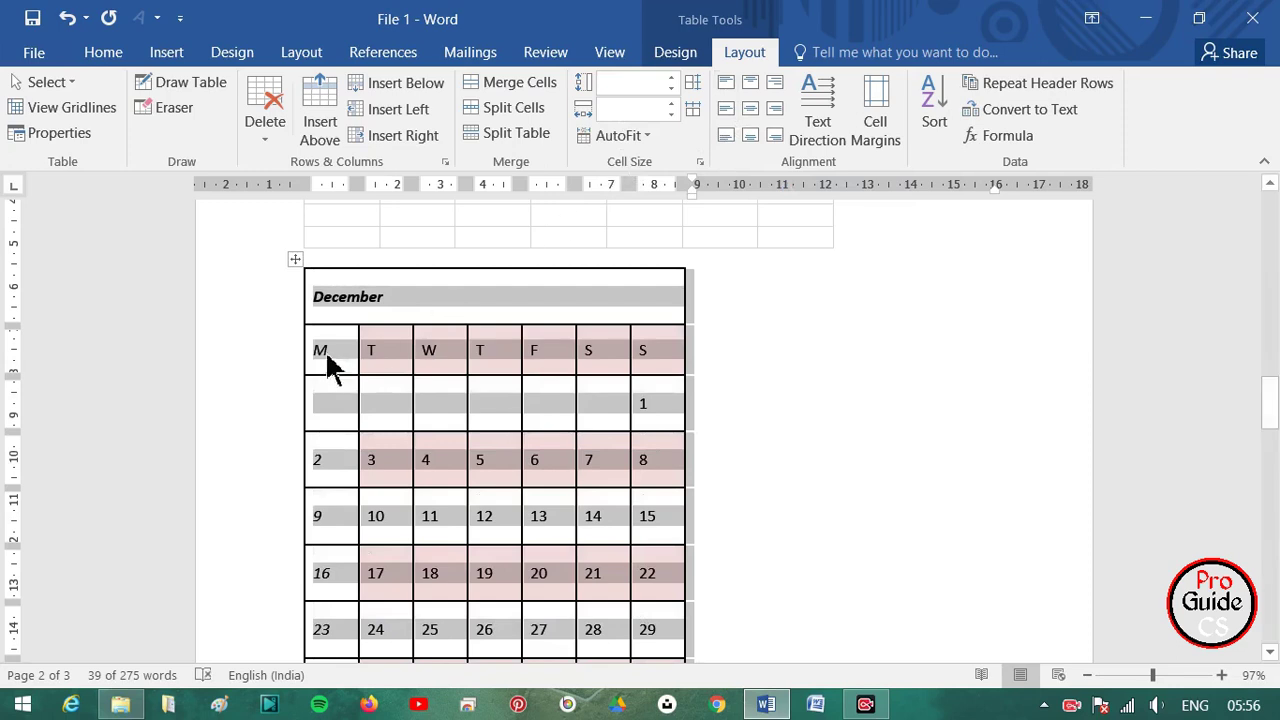
{"action": "left_click", "coordinate": [724, 135]}
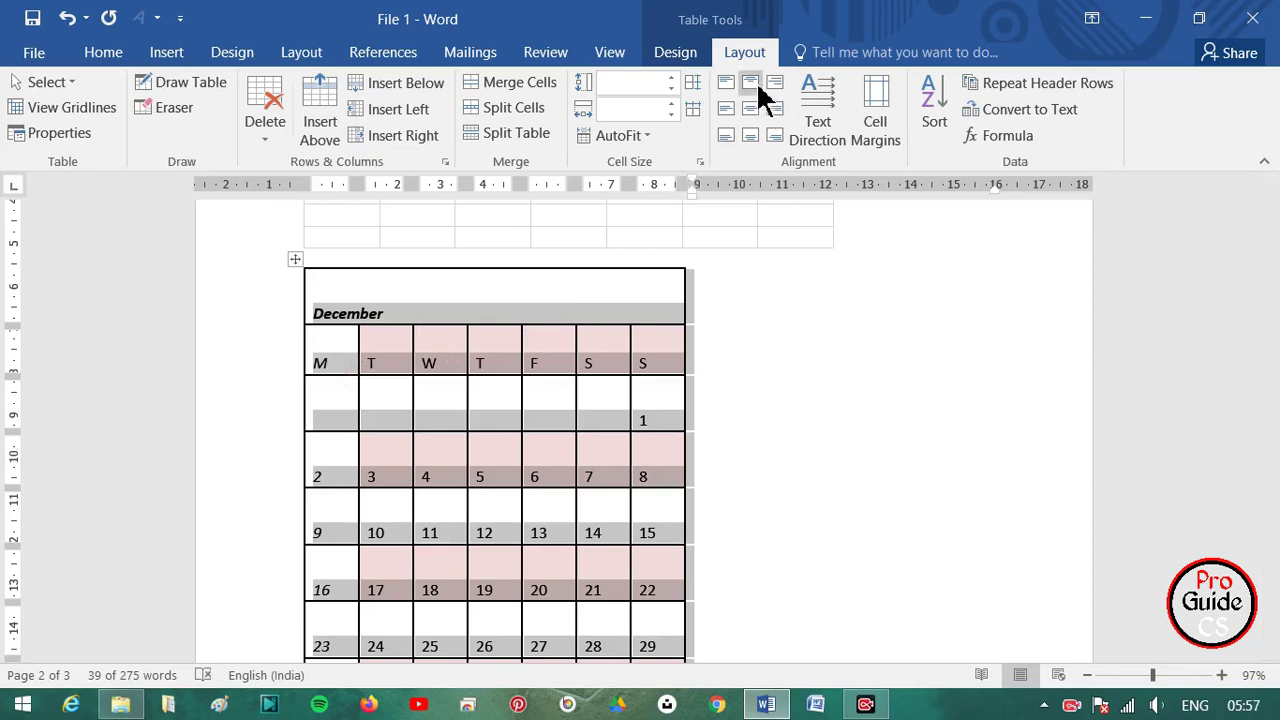
{"action": "left_click", "coordinate": [758, 86]}
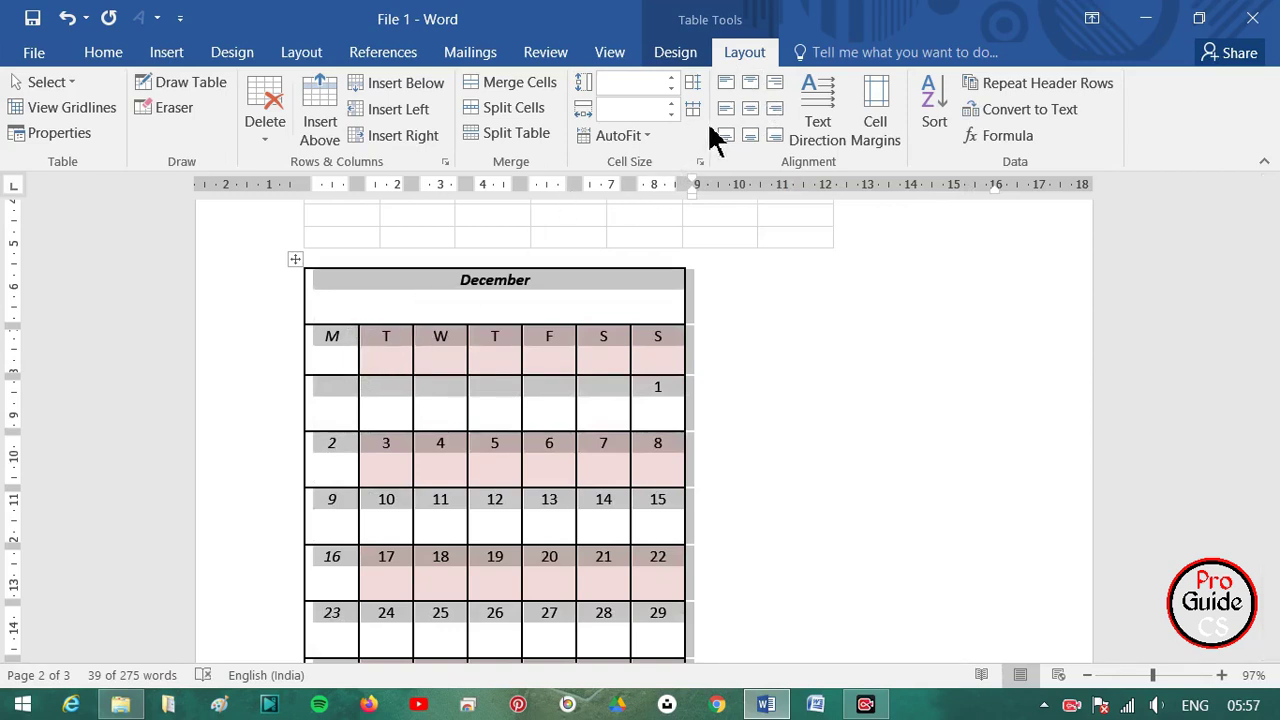
{"action": "left_click", "coordinate": [758, 118]}
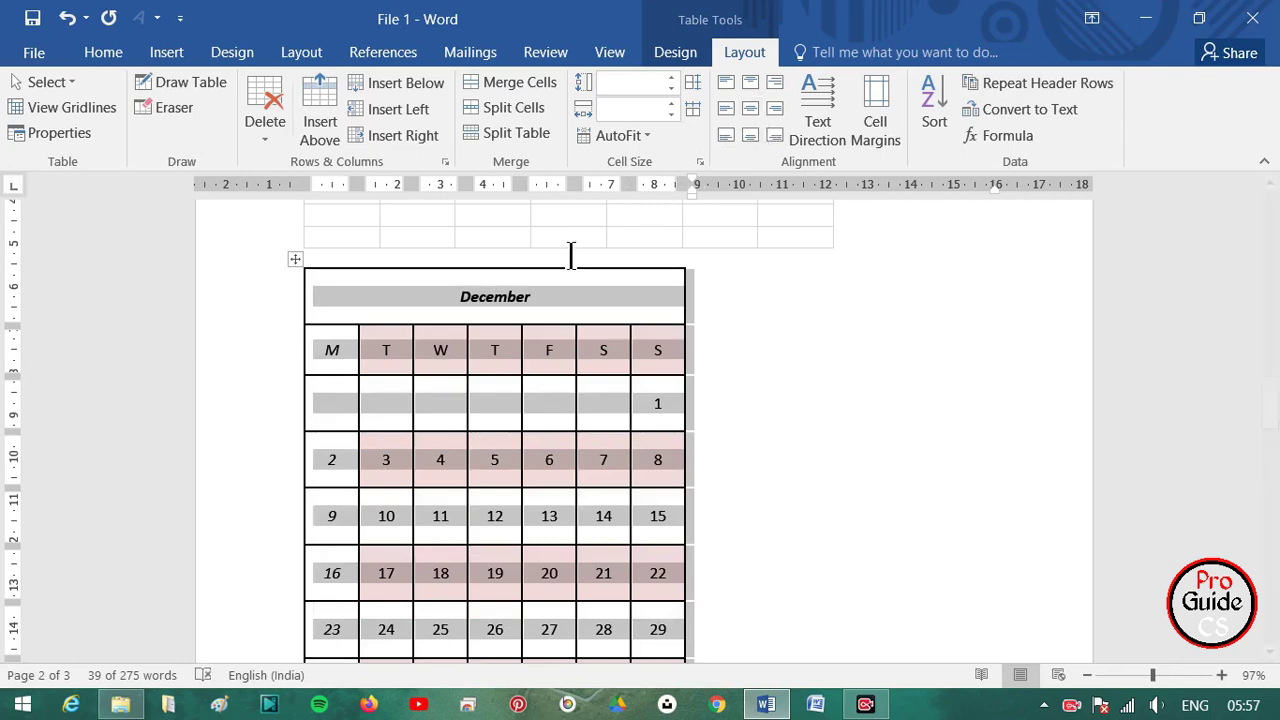
{"action": "left_click", "coordinate": [451, 354]}
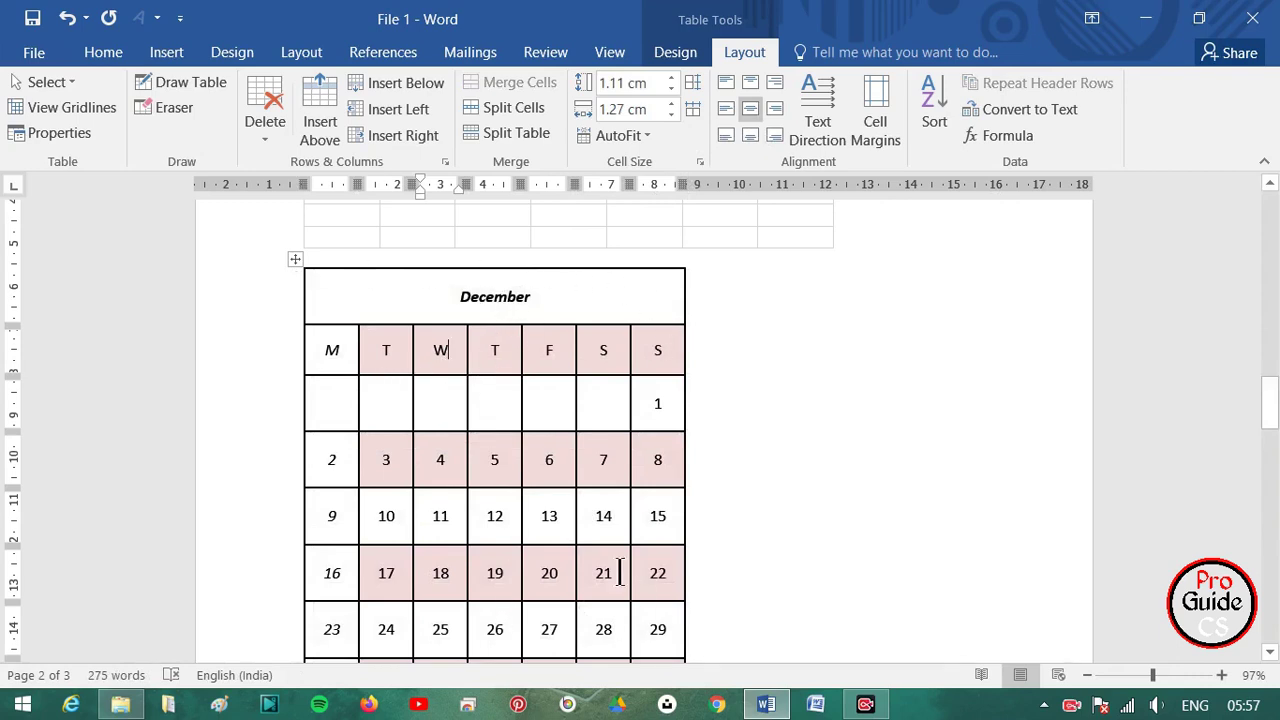
{"action": "scroll", "coordinate": [620, 572], "scroll_direction": "down", "scroll_amount": 1}
{"action": "scroll", "coordinate": [428, 349], "scroll_direction": "up", "scroll_amount": 1}
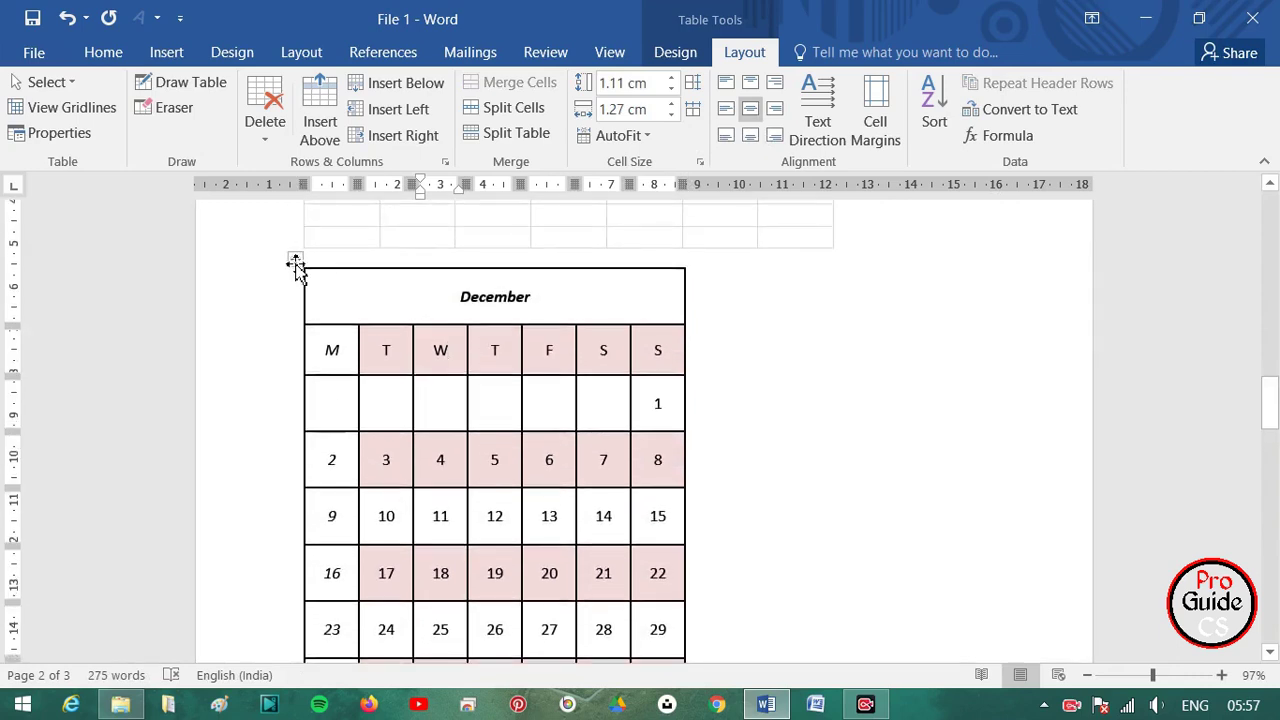
- Compare bottom-centre and the right alignments, then re-centre the calendar contents both ways
{"action": "left_click", "coordinate": [295, 262]}
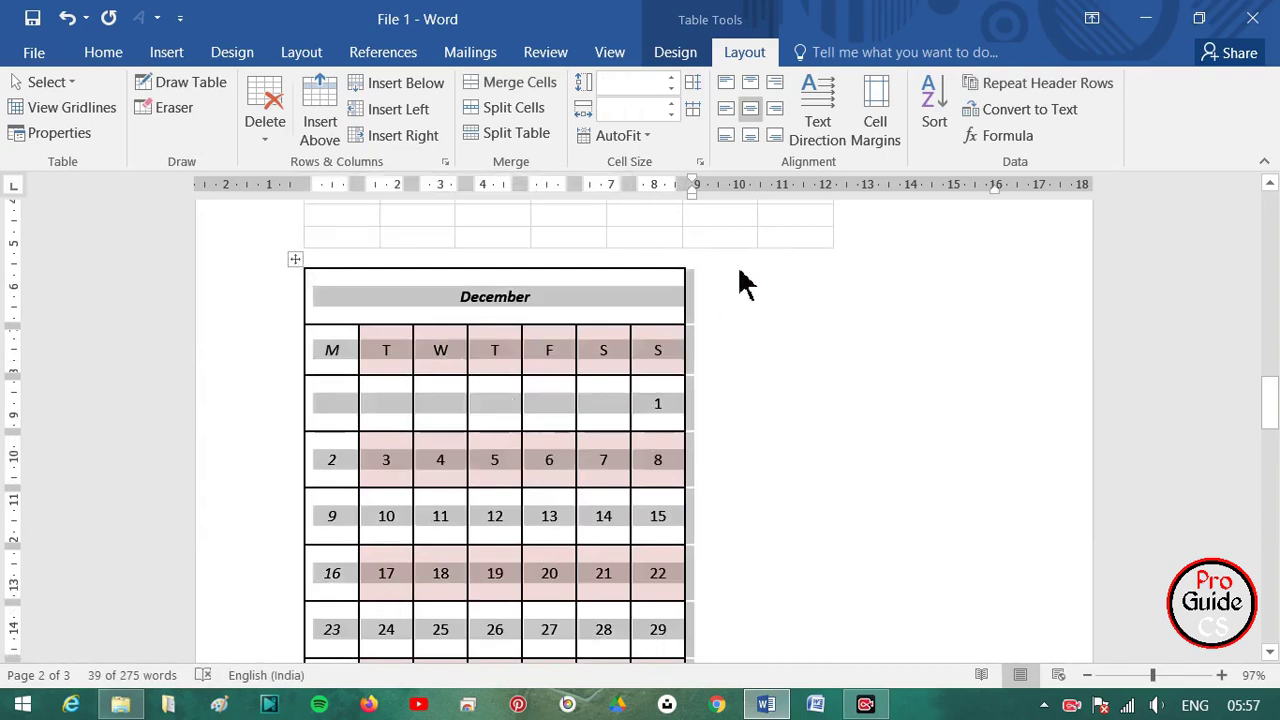
{"action": "left_click", "coordinate": [752, 138]}
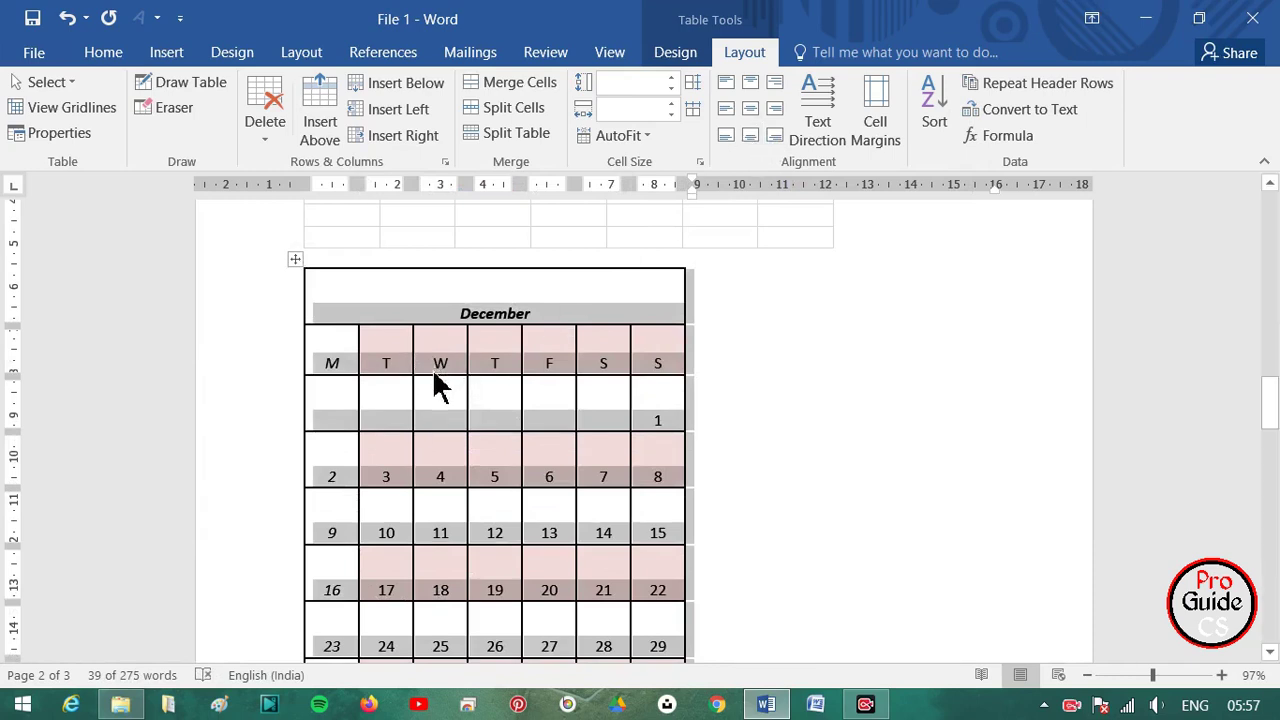
{"action": "left_click", "coordinate": [775, 84]}
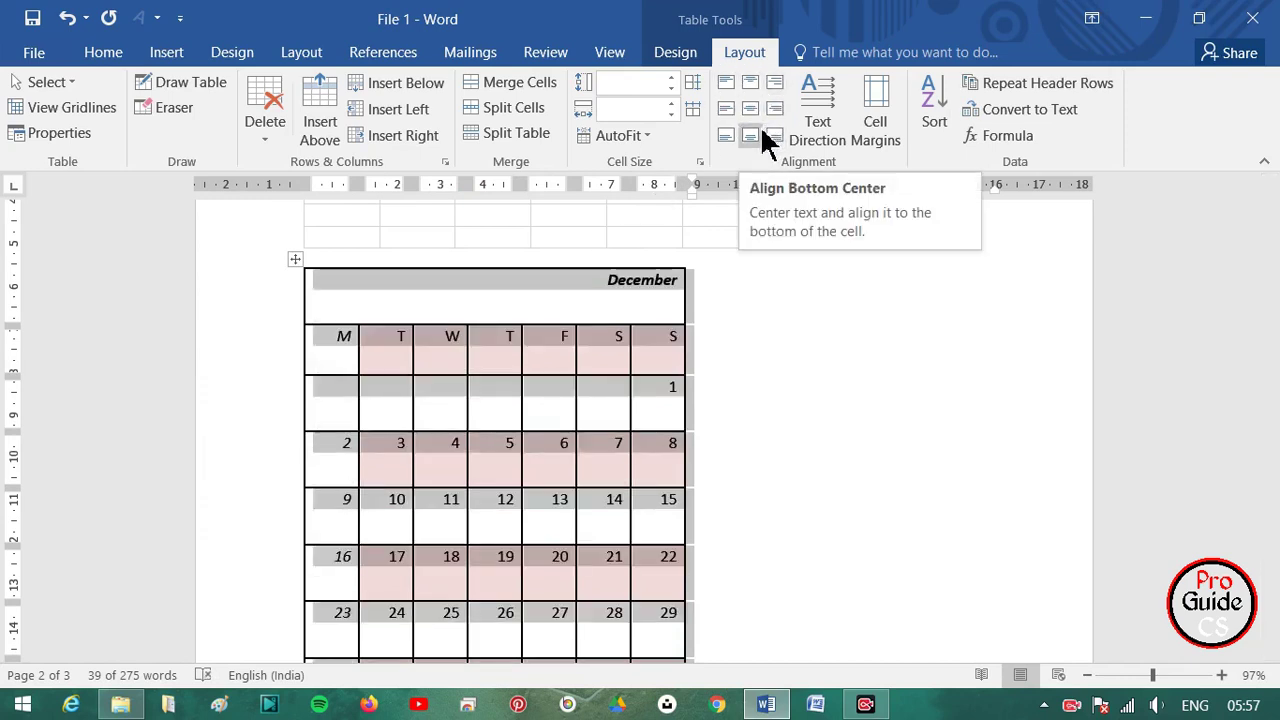
{"action": "left_click", "coordinate": [776, 110]}
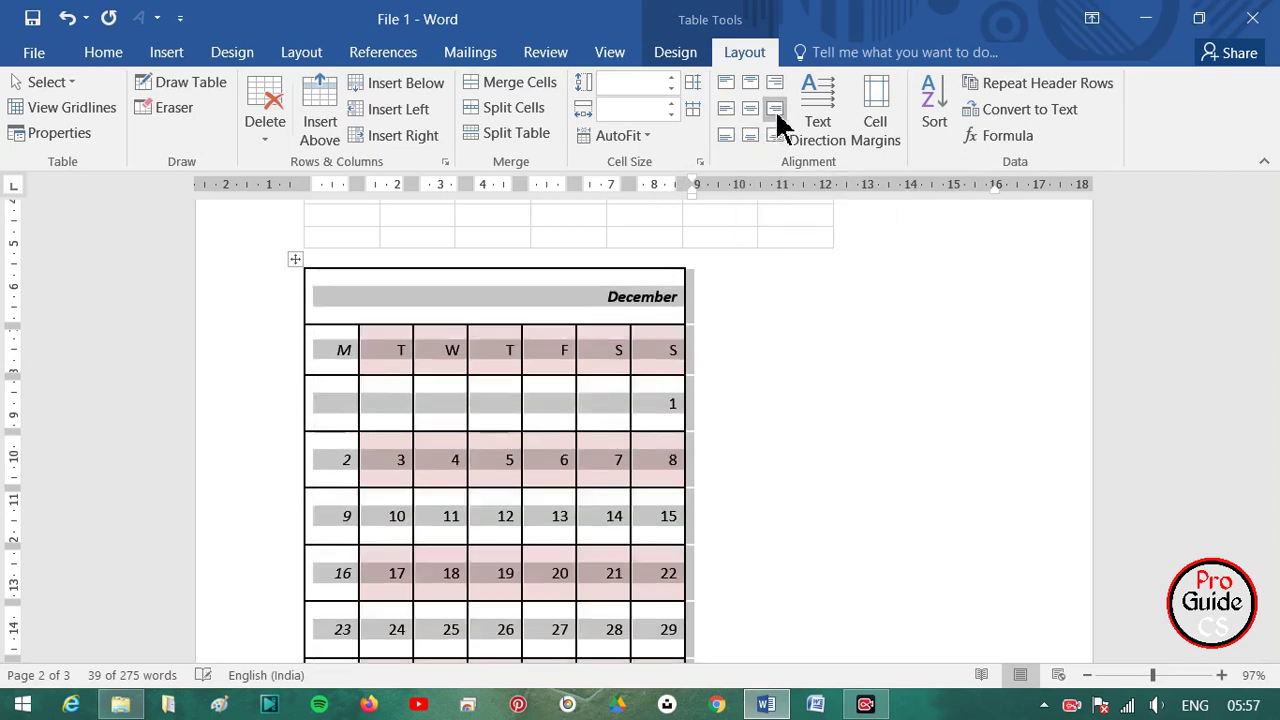
{"action": "left_click", "coordinate": [776, 137]}
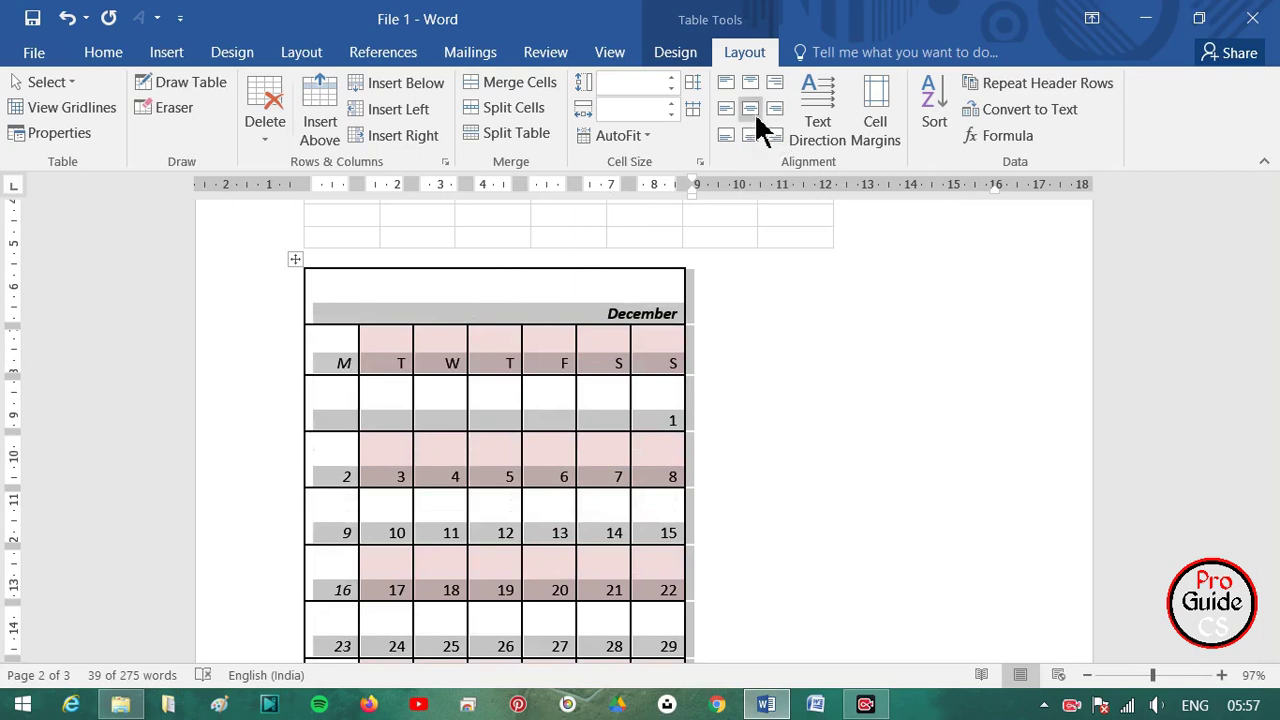
{"action": "left_click", "coordinate": [751, 110]}
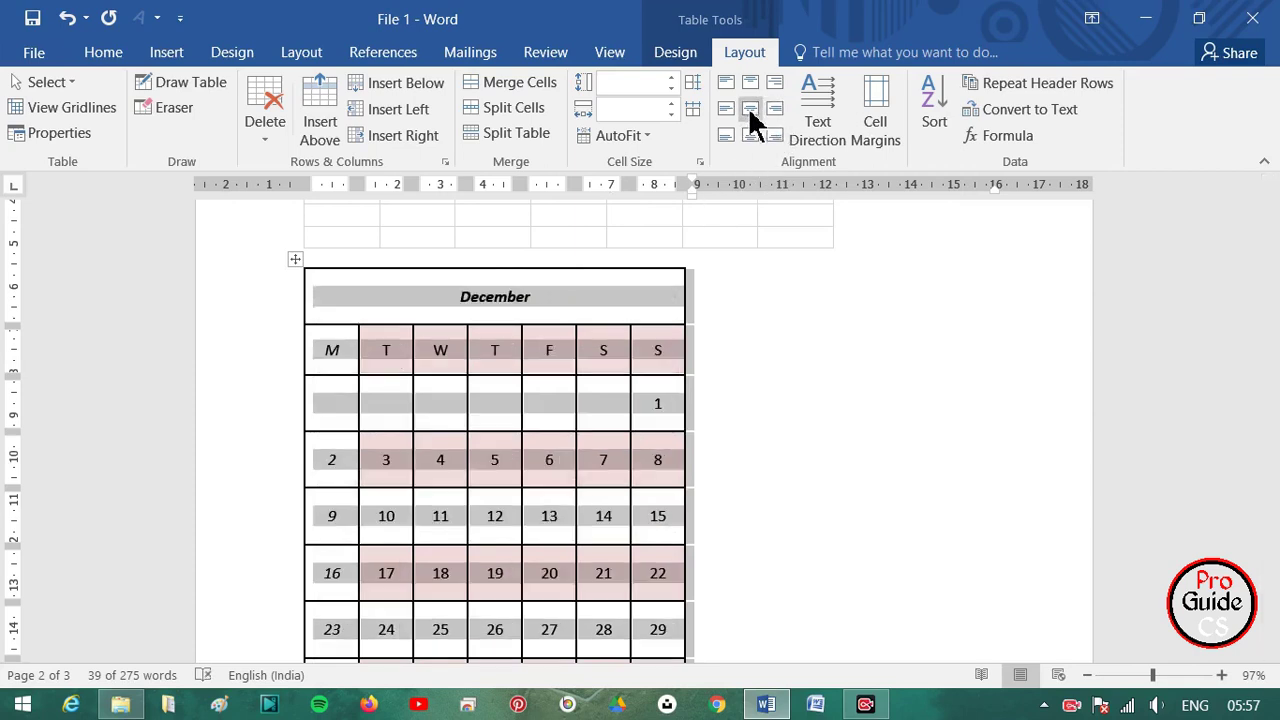
{"action": "left_click", "coordinate": [697, 340]}
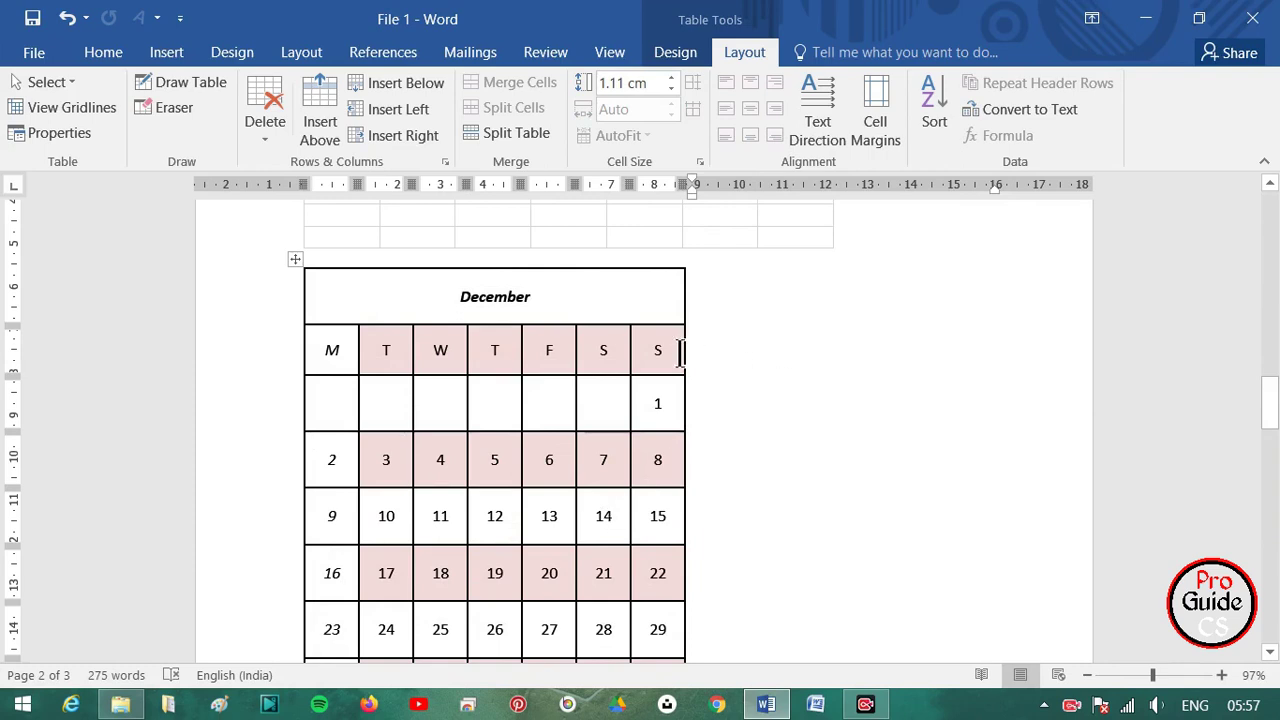
{"action": "left_click", "coordinate": [296, 262]}
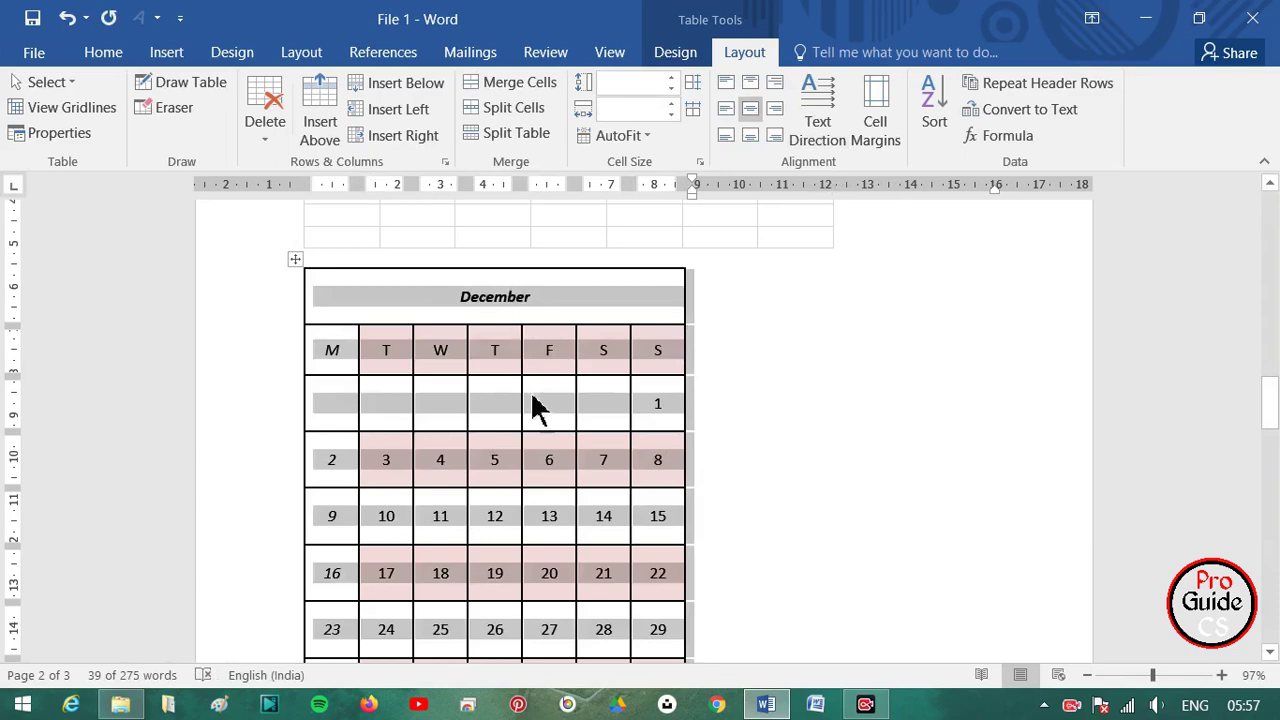
{"action": "scroll", "coordinate": [533, 400], "scroll_direction": "down", "scroll_amount": 8}
{"action": "scroll", "coordinate": [531, 394], "scroll_direction": "up", "scroll_amount": 2}
- Rotate the S. No/Roll No./Name table's text to read bottom to top
{"action": "left_click", "coordinate": [318, 440]}
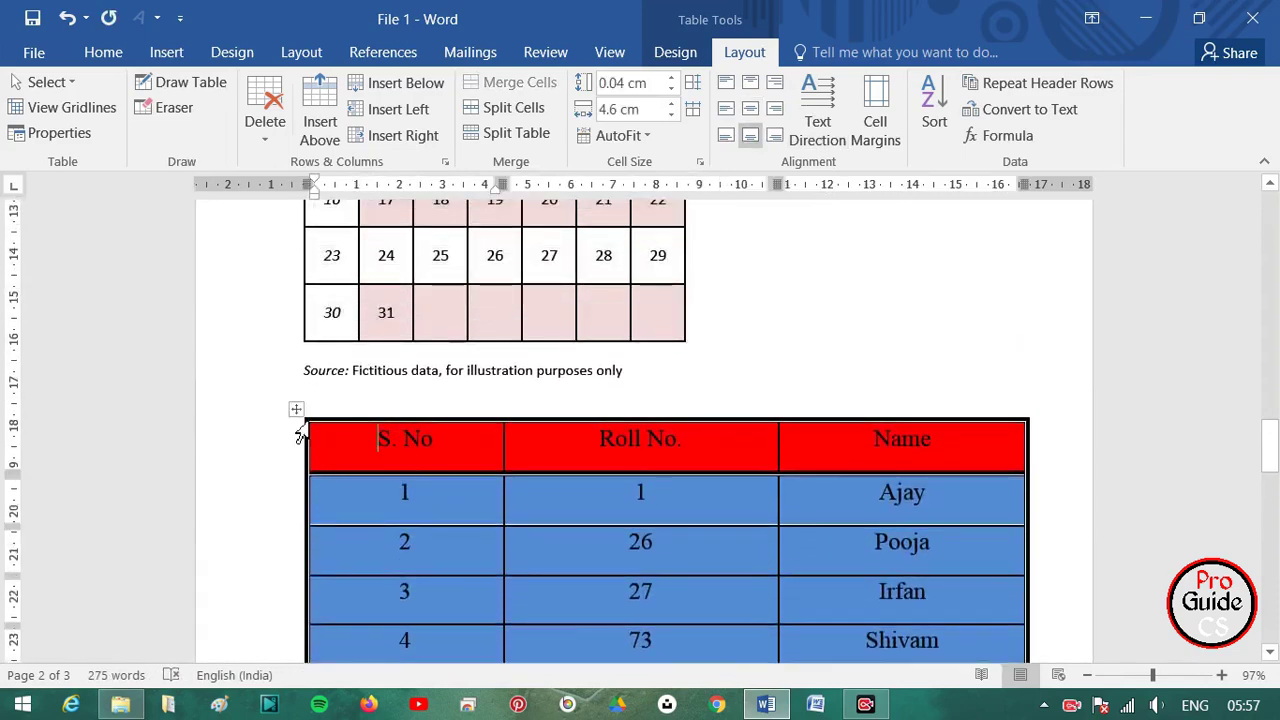
{"action": "left_click", "coordinate": [297, 412]}
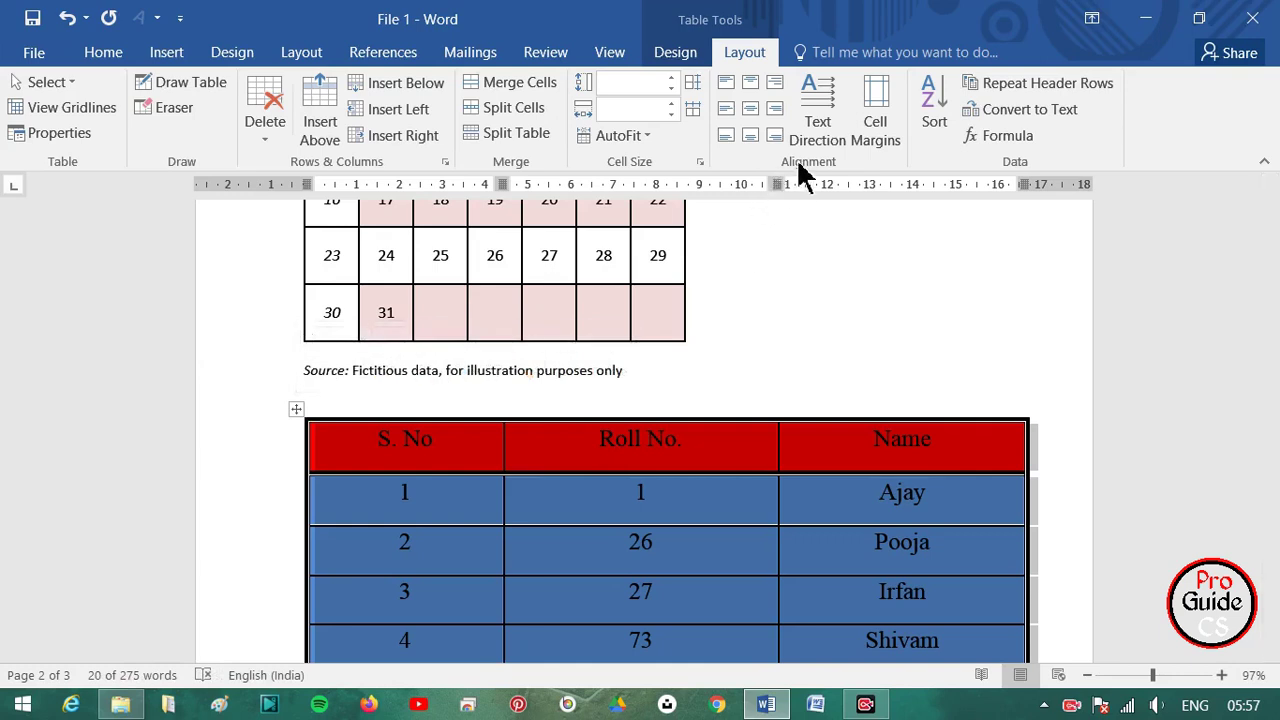
{"action": "left_click", "coordinate": [818, 140]}
{"action": "left_click", "coordinate": [818, 140]}
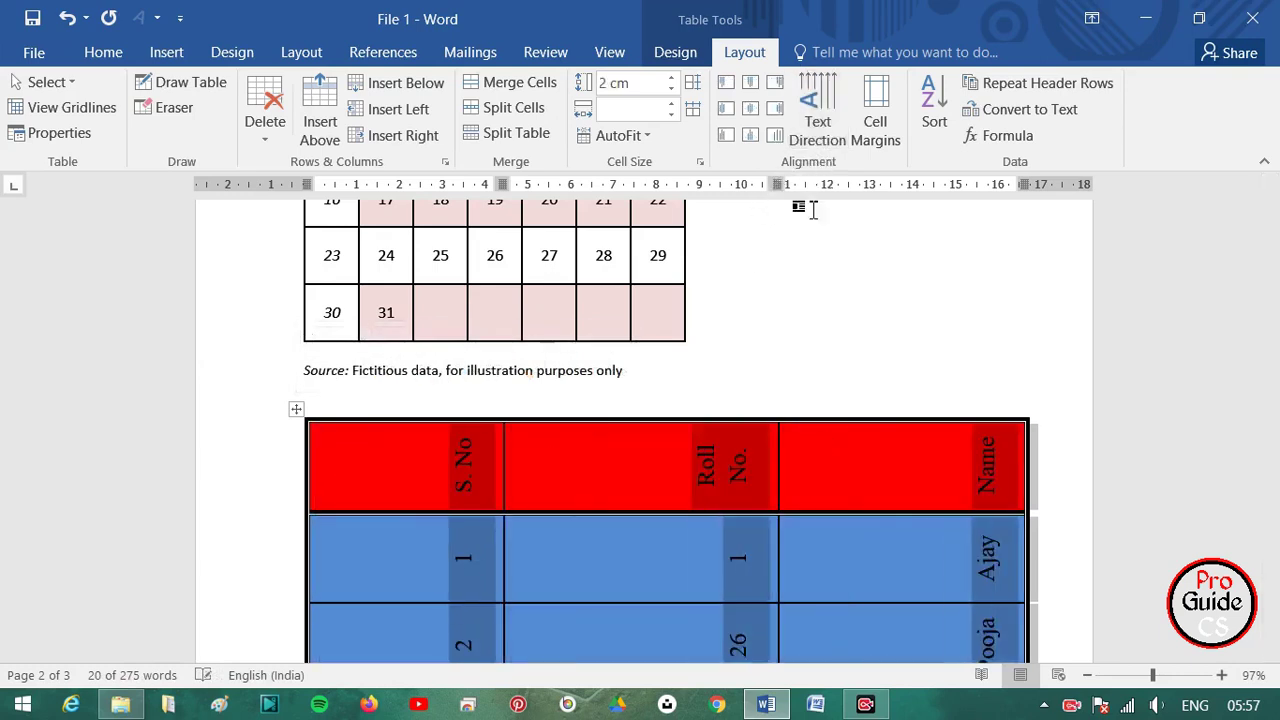
{"action": "scroll", "coordinate": [786, 371], "scroll_direction": "down", "scroll_amount": 3}
{"action": "scroll", "coordinate": [786, 360], "scroll_direction": "up", "scroll_amount": 3}
{"action": "scroll", "coordinate": [600, 420], "scroll_direction": "up", "scroll_amount": 1}
{"action": "scroll", "coordinate": [294, 294], "scroll_direction": "up", "scroll_amount": 5}
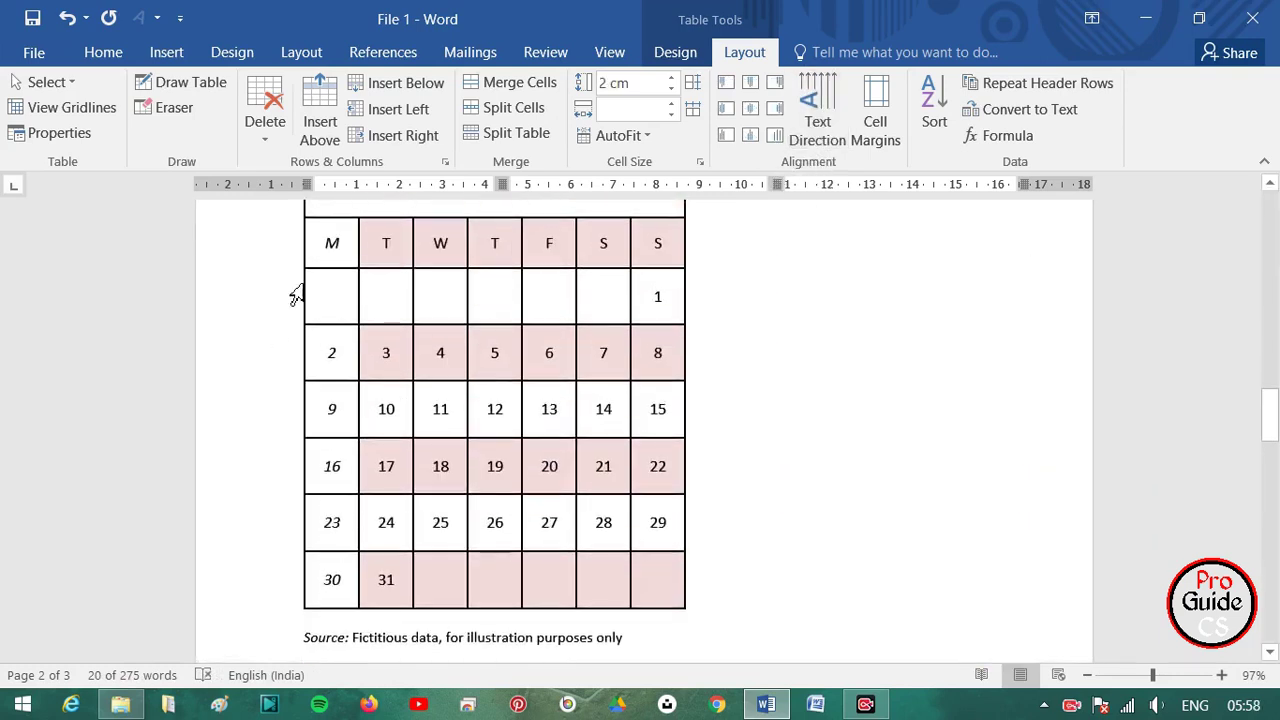
{"action": "scroll", "coordinate": [317, 286], "scroll_direction": "up", "scroll_amount": 3}
{"action": "scroll", "coordinate": [340, 320], "scroll_direction": "up", "scroll_amount": 2}
- Rotate the December calendar's text vertically, then restore it to horizontal
{"action": "left_click", "coordinate": [376, 444]}
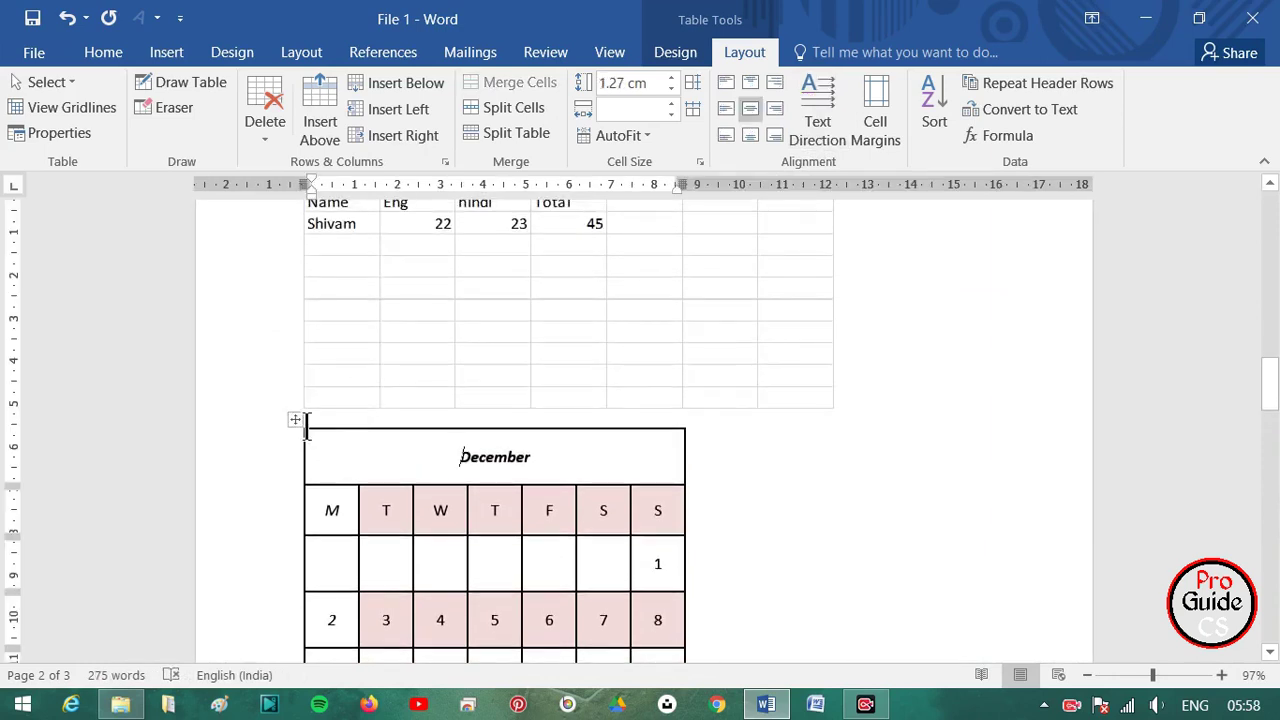
{"action": "left_click", "coordinate": [298, 420]}
{"action": "scroll", "coordinate": [471, 374], "scroll_direction": "down", "scroll_amount": 3}
{"action": "scroll", "coordinate": [726, 205], "scroll_direction": "down", "scroll_amount": 2}
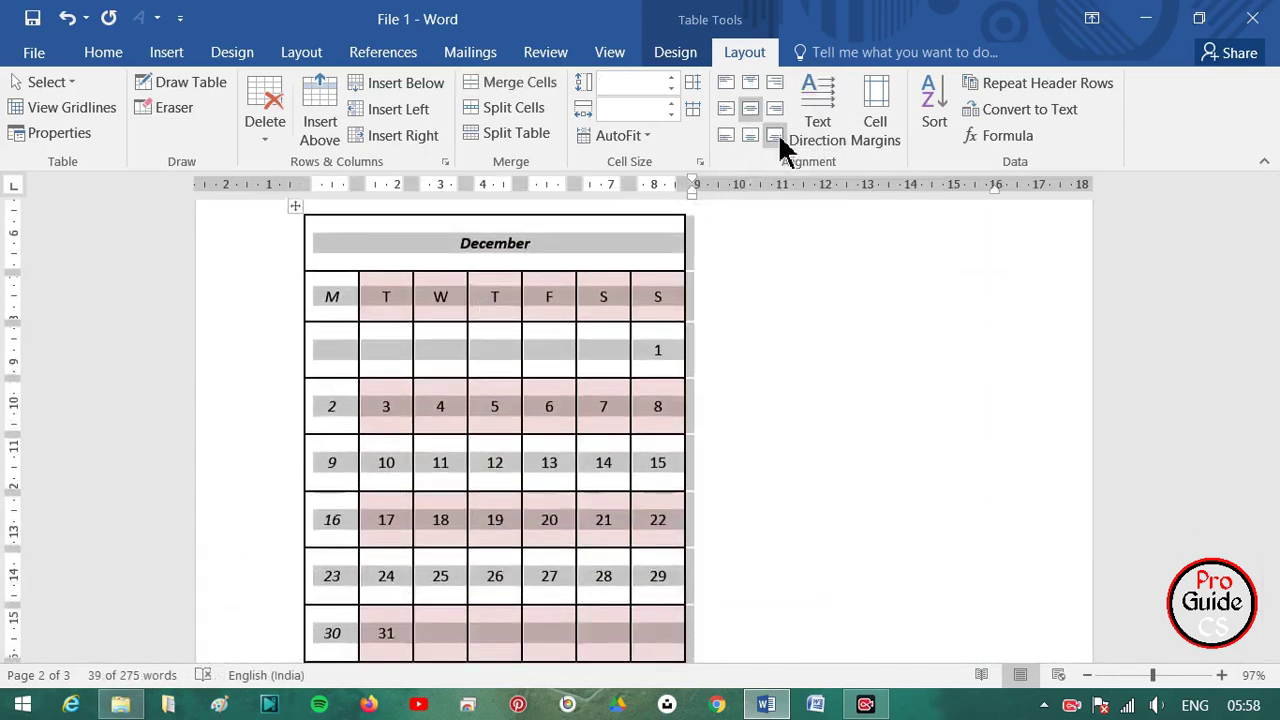
{"action": "left_click", "coordinate": [845, 150]}
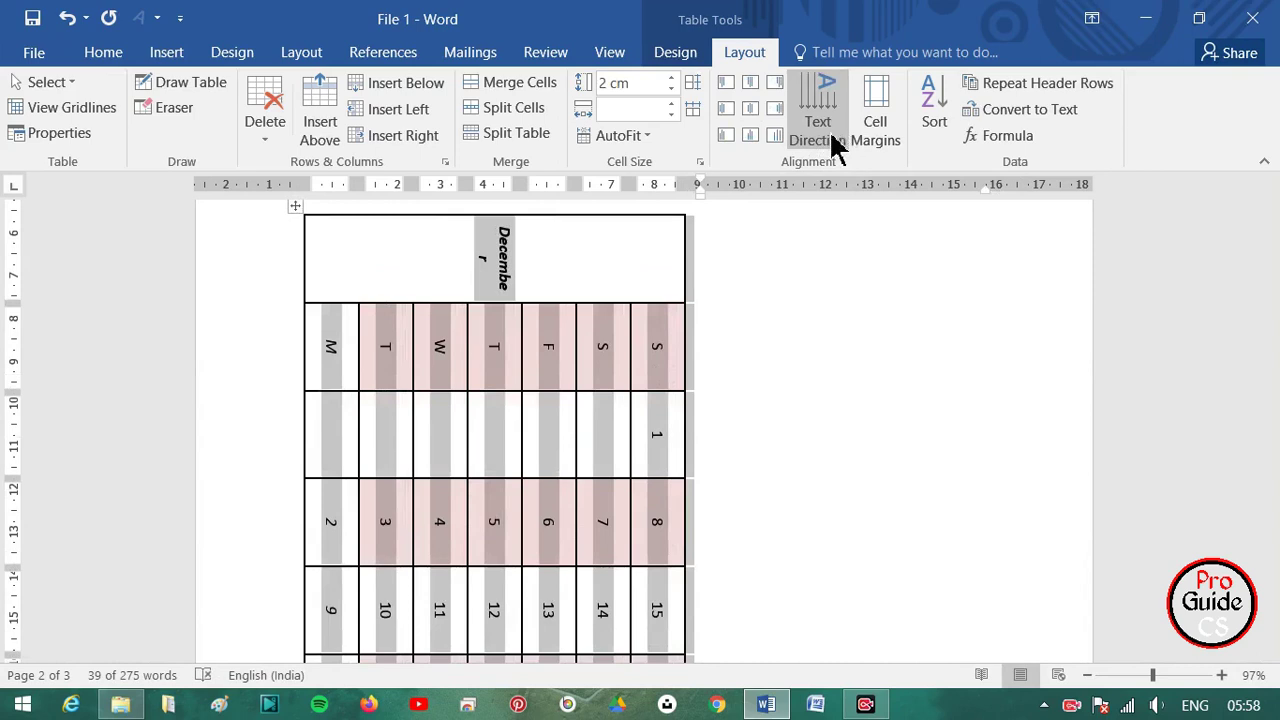
{"action": "left_click", "coordinate": [836, 148]}
{"action": "scroll", "coordinate": [557, 380], "scroll_direction": "down", "scroll_amount": 1}
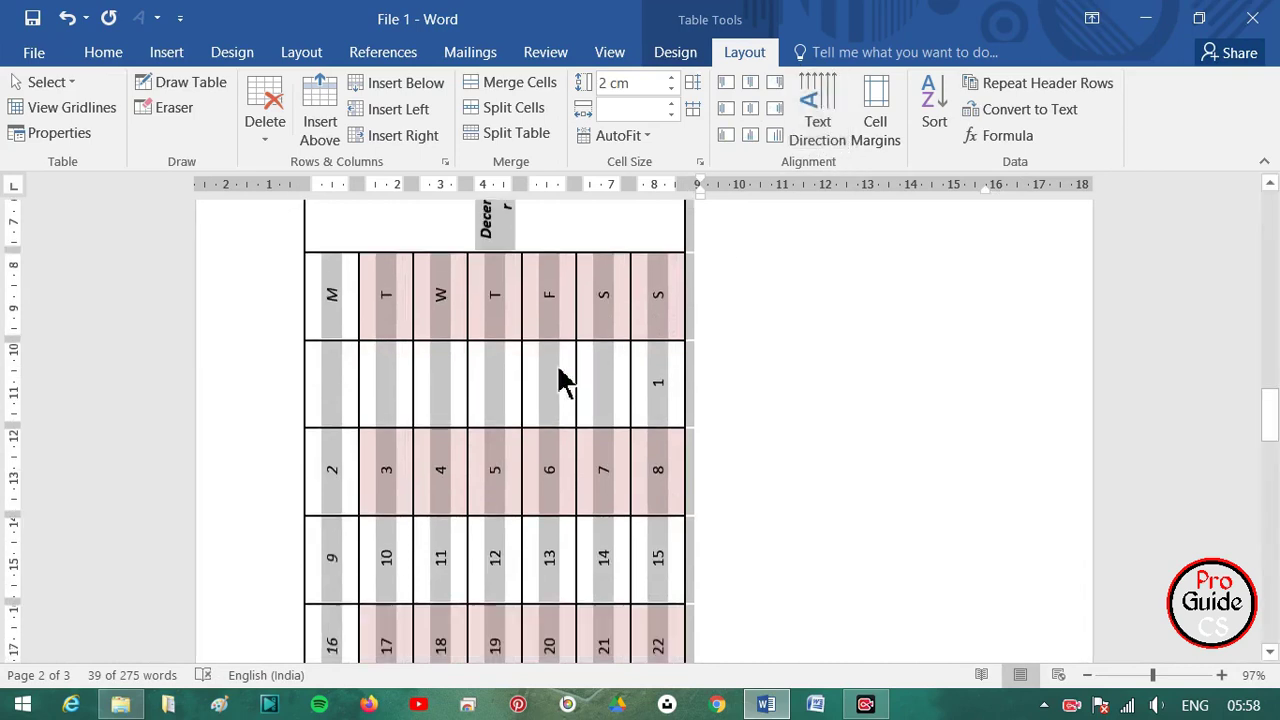
{"action": "scroll", "coordinate": [530, 512], "scroll_direction": "down", "scroll_amount": 6}
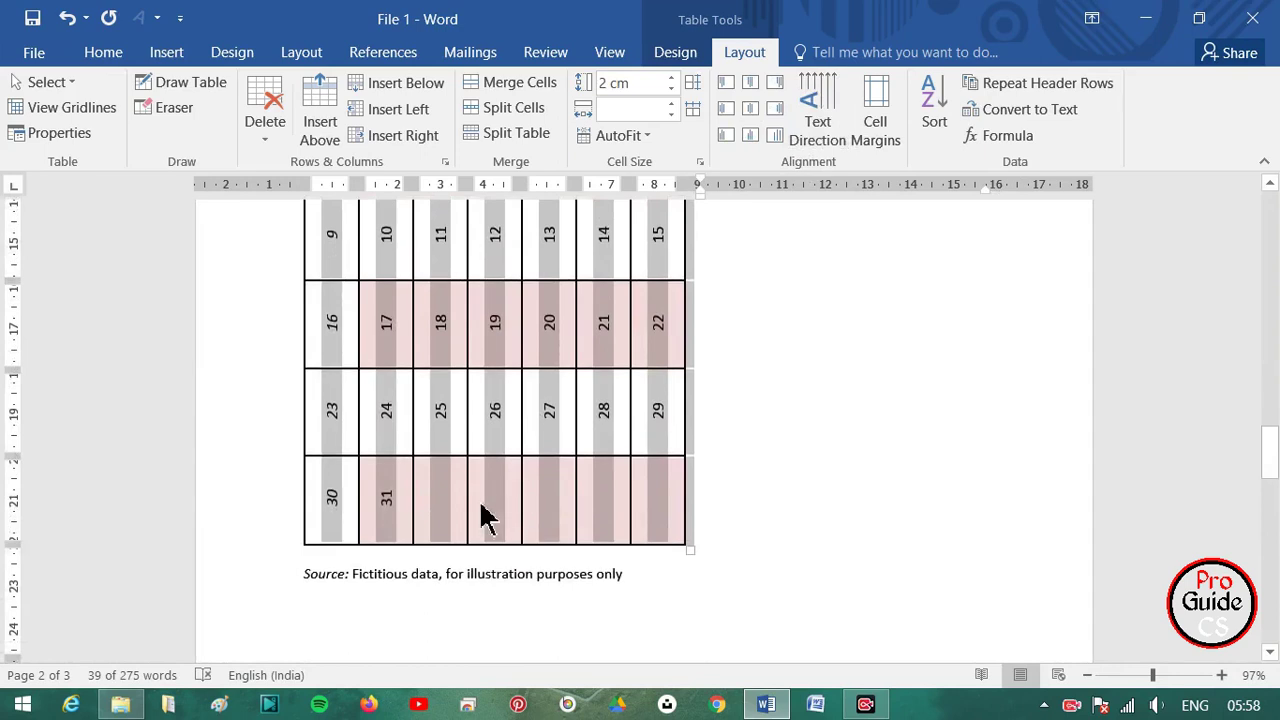
{"action": "scroll", "coordinate": [486, 515], "scroll_direction": "up", "scroll_amount": 3}
{"action": "scroll", "coordinate": [485, 517], "scroll_direction": "up", "scroll_amount": 2}
{"action": "scroll", "coordinate": [482, 517], "scroll_direction": "up", "scroll_amount": 3}
{"action": "scroll", "coordinate": [560, 400], "scroll_direction": "up", "scroll_amount": 3}
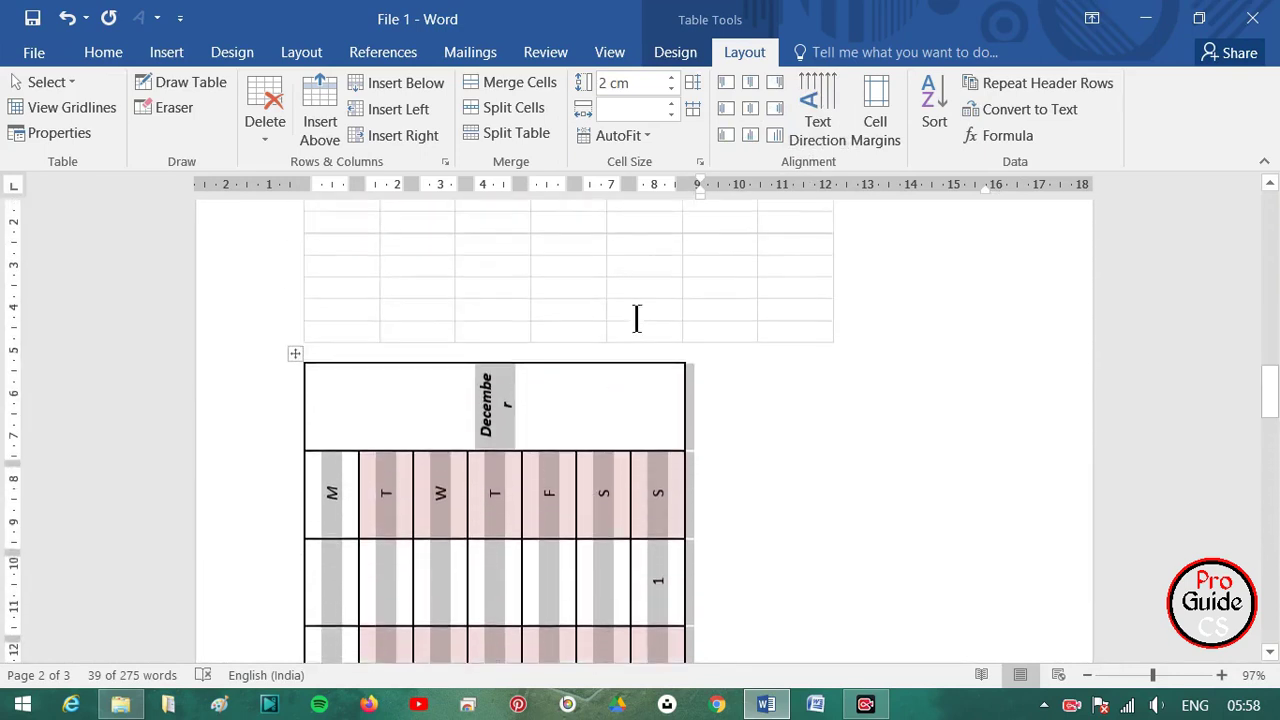
{"action": "left_click", "coordinate": [815, 150]}
- AutoFit the calendar to its contents, then AutoFit it to the window width
{"action": "scroll", "coordinate": [686, 466], "scroll_direction": "down", "scroll_amount": 3}
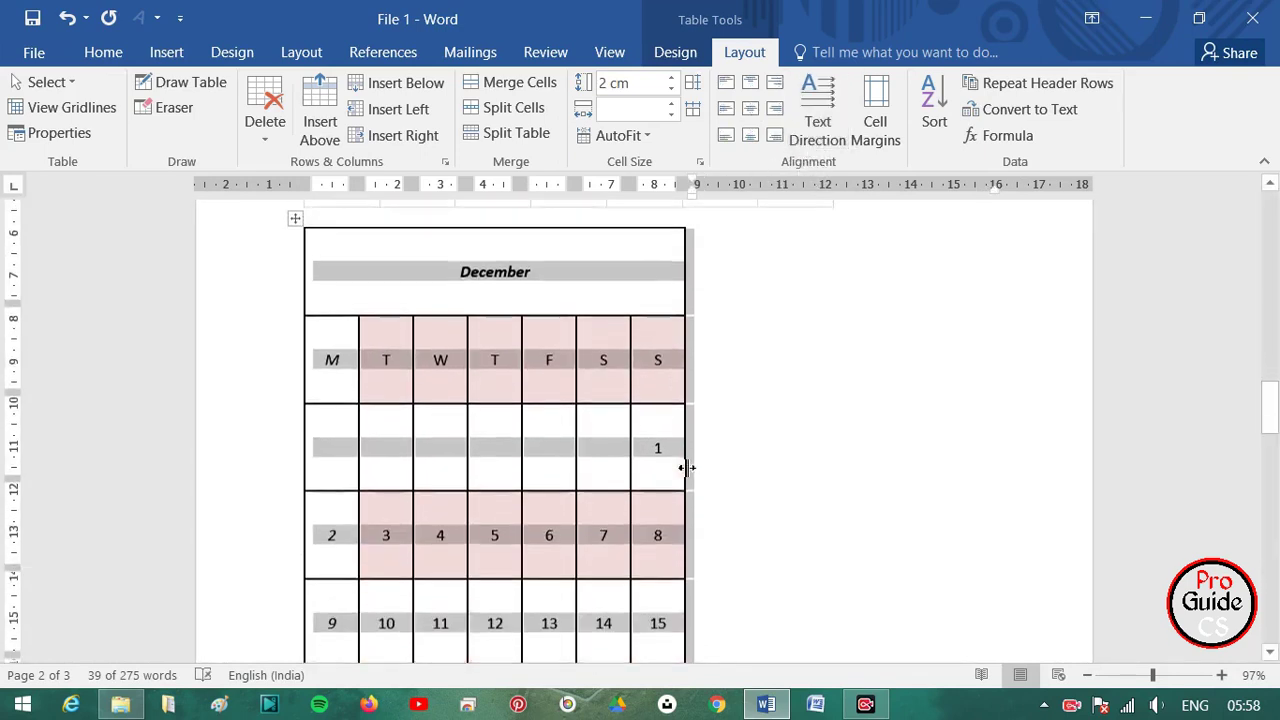
{"action": "scroll", "coordinate": [570, 345], "scroll_direction": "down", "scroll_amount": 2}
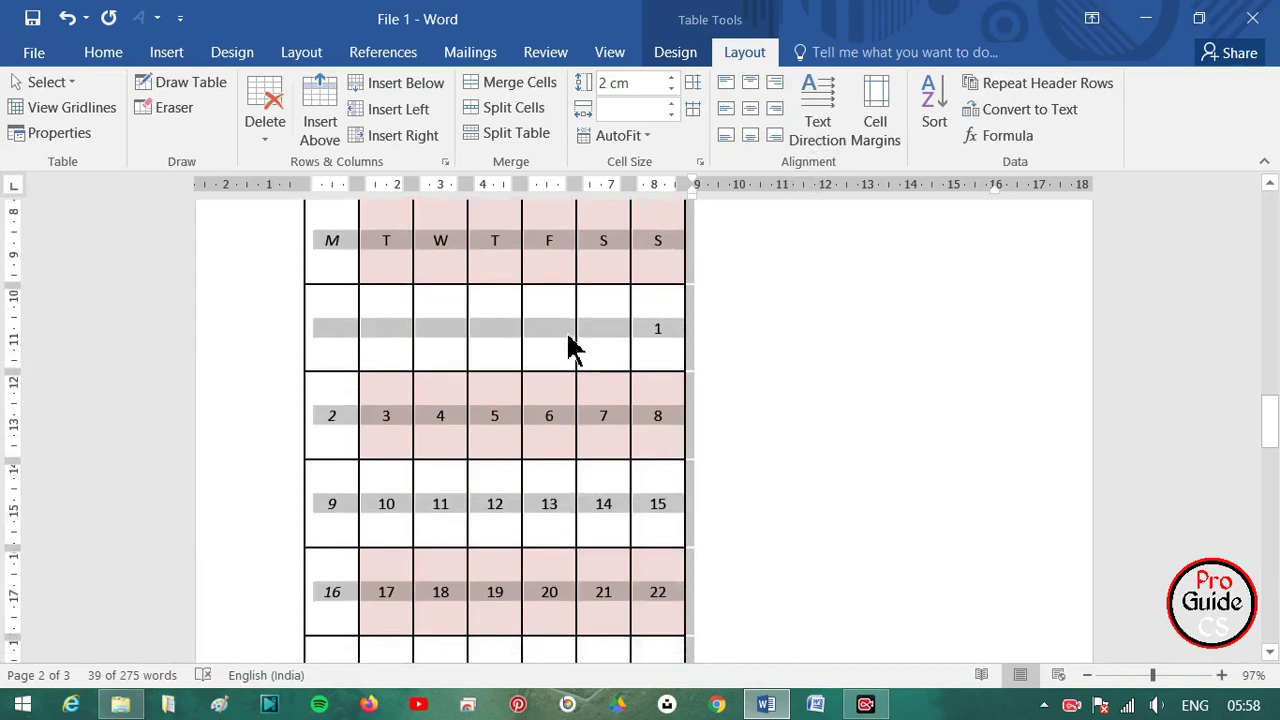
{"action": "left_click", "coordinate": [640, 140]}
{"action": "left_click", "coordinate": [640, 185]}
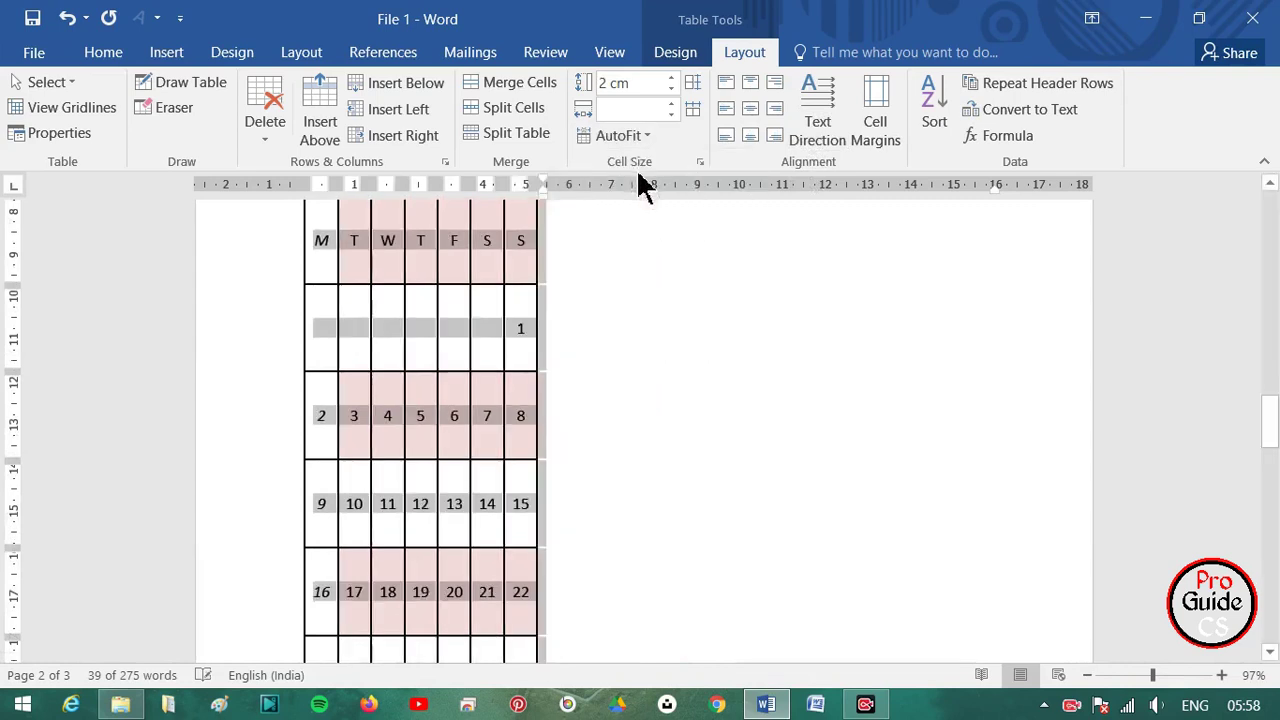
{"action": "scroll", "coordinate": [551, 349], "scroll_direction": "up", "scroll_amount": 3}
{"action": "left_click", "coordinate": [605, 140]}
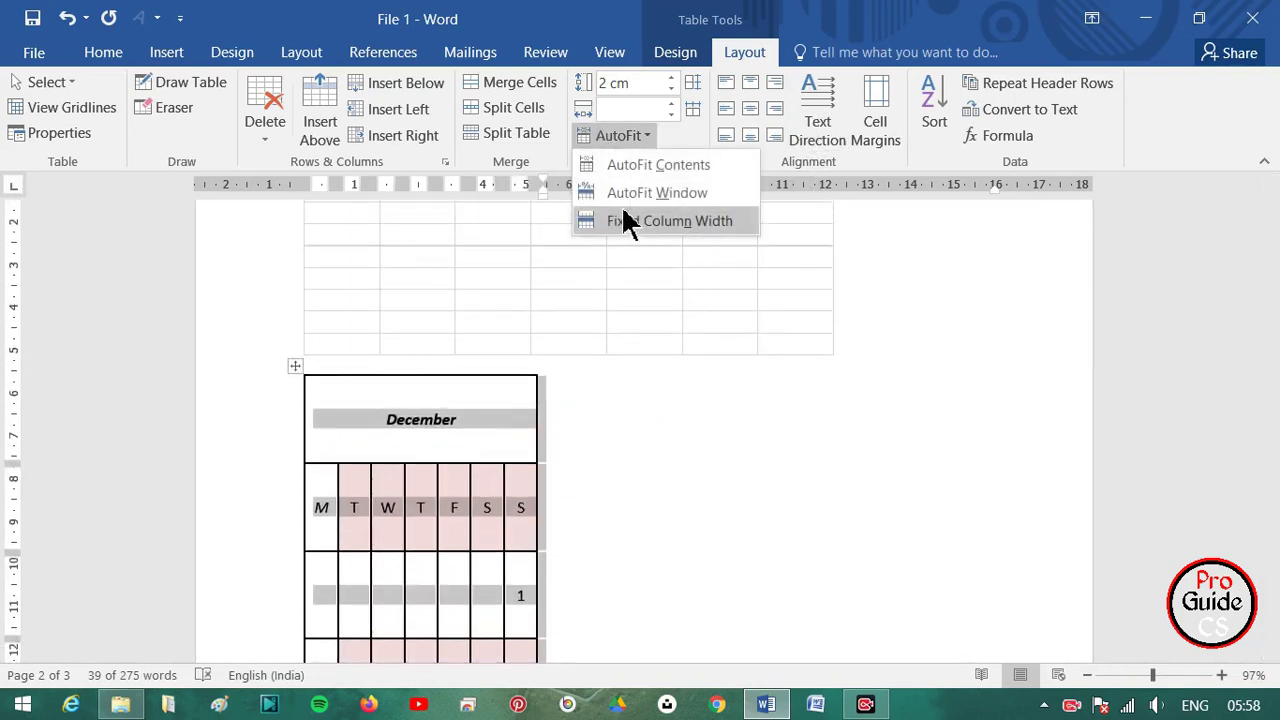
{"action": "left_click", "coordinate": [627, 198]}
{"action": "scroll", "coordinate": [657, 363], "scroll_direction": "down", "scroll_amount": 3}
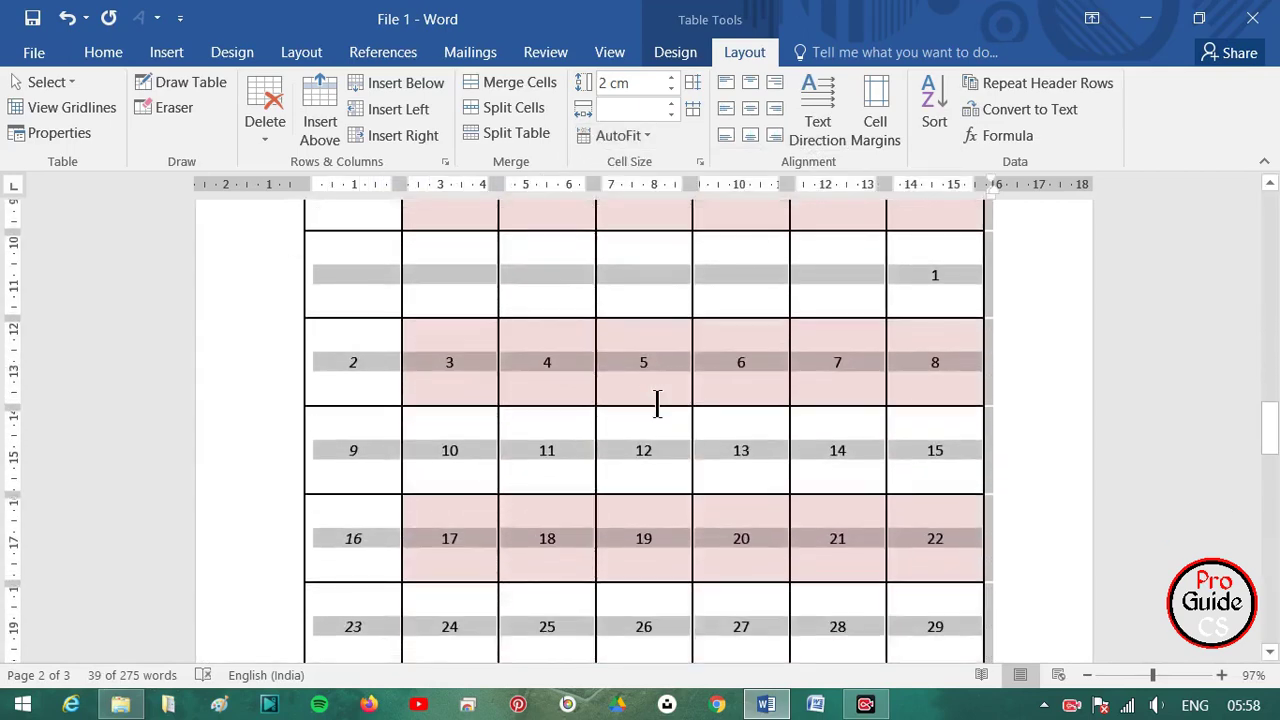
{"action": "scroll", "coordinate": [652, 402], "scroll_direction": "down", "scroll_amount": 1, "text": "ctrl"}
{"action": "scroll", "coordinate": [652, 402], "scroll_direction": "down", "scroll_amount": 3, "text": "ctrl"}
{"action": "scroll", "coordinate": [652, 403], "scroll_direction": "up", "scroll_amount": 2}
{"action": "scroll", "coordinate": [652, 405], "scroll_direction": "up", "scroll_amount": 2}
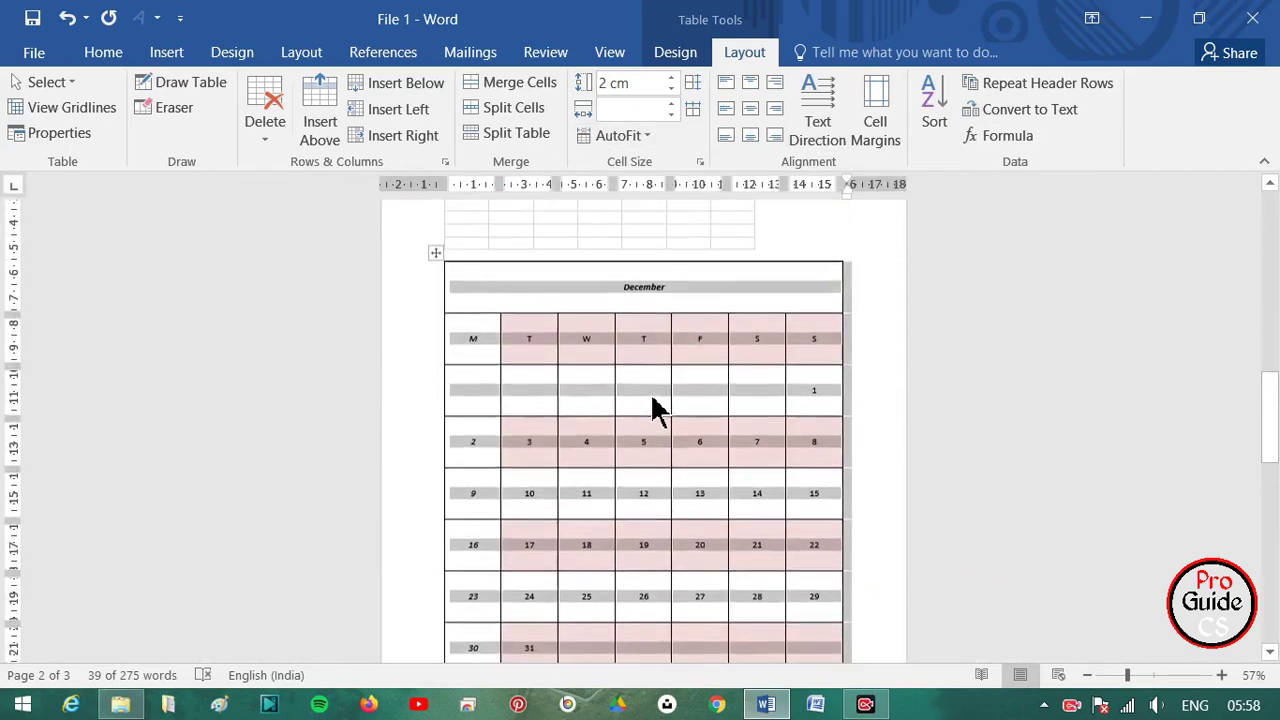
- Select the December title and weekday rows and change the weekday row's text direction
{"action": "left_click", "coordinate": [653, 407]}
{"action": "left_click_drag", "start_coordinate": [586, 293], "coordinate": [811, 294]}
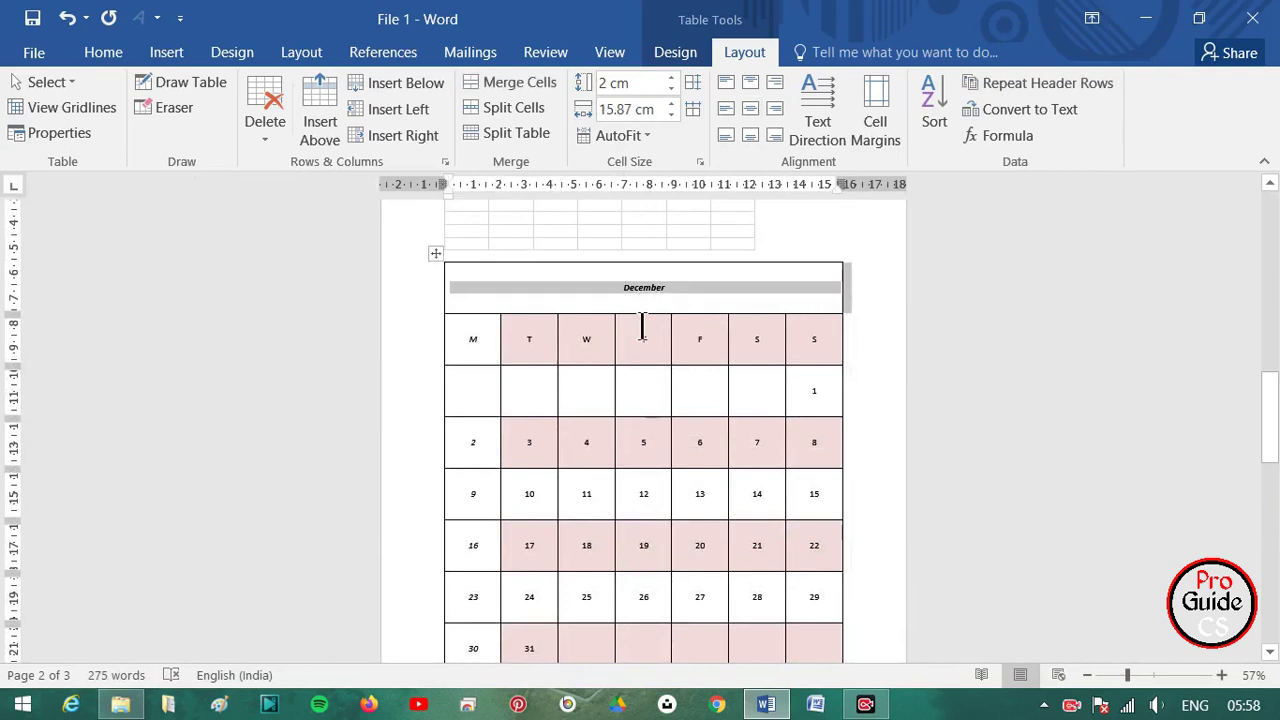
{"action": "left_click", "coordinate": [591, 339]}
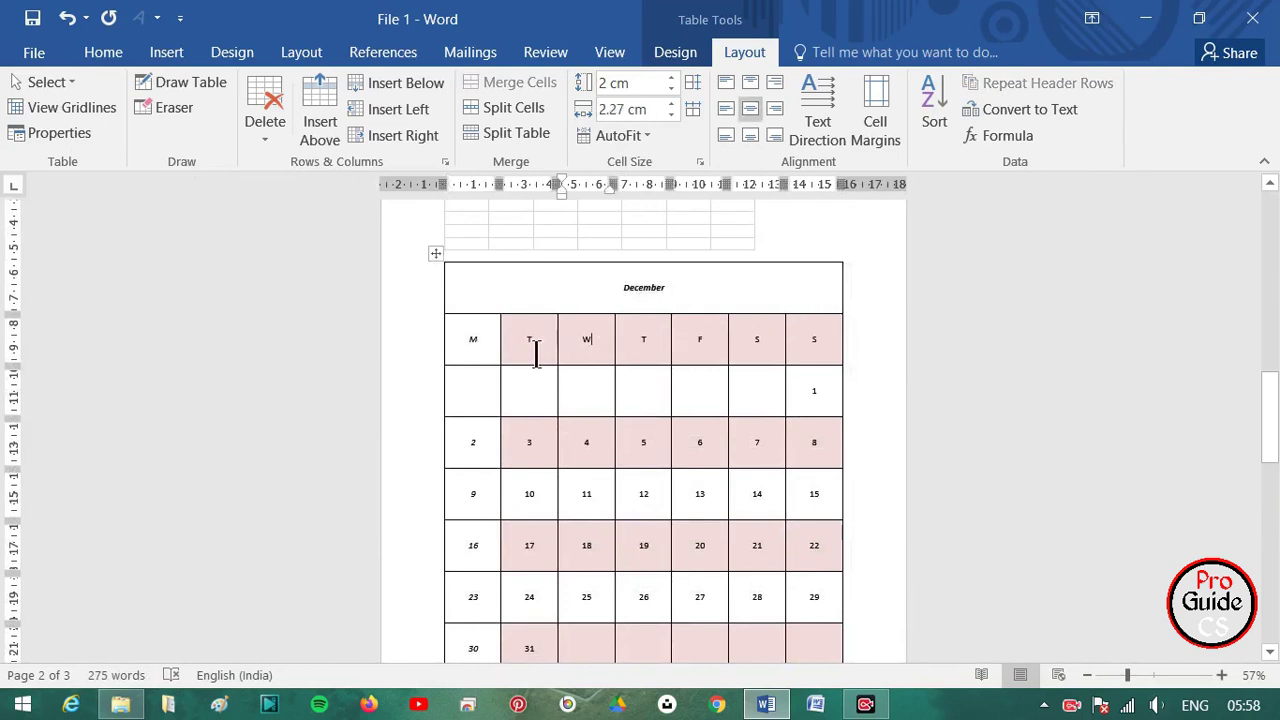
{"action": "left_click_drag", "start_coordinate": [534, 348], "coordinate": [794, 366]}
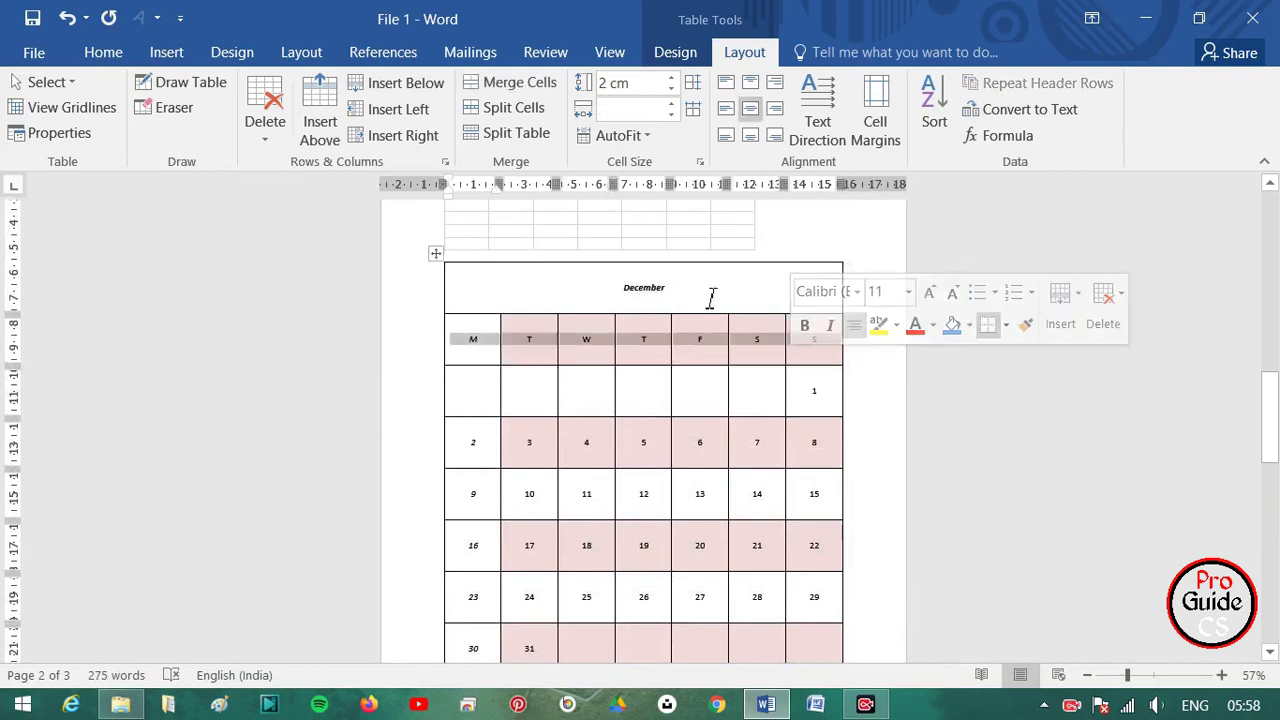
{"action": "left_click", "coordinate": [806, 146]}
{"action": "scroll", "coordinate": [723, 457], "scroll_direction": "down", "scroll_amount": 3}
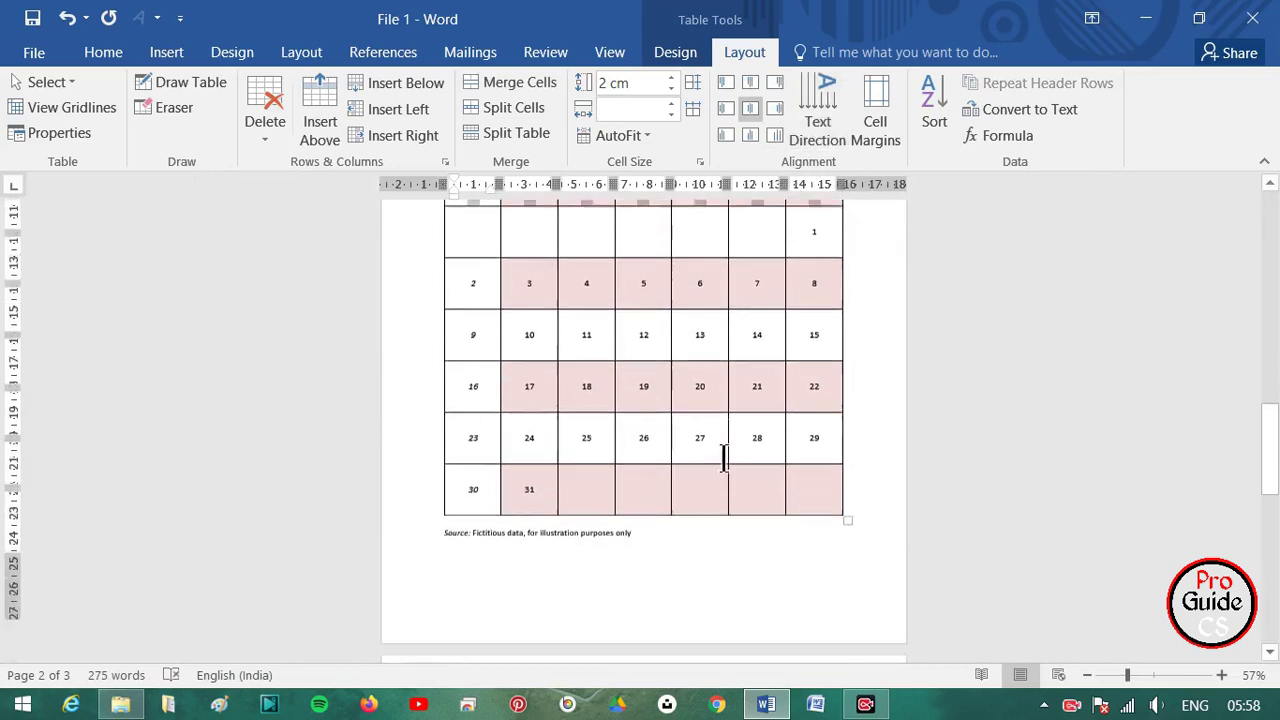
{"action": "scroll", "coordinate": [723, 457], "scroll_direction": "down", "scroll_amount": 4}
{"action": "left_click", "coordinate": [499, 540]}
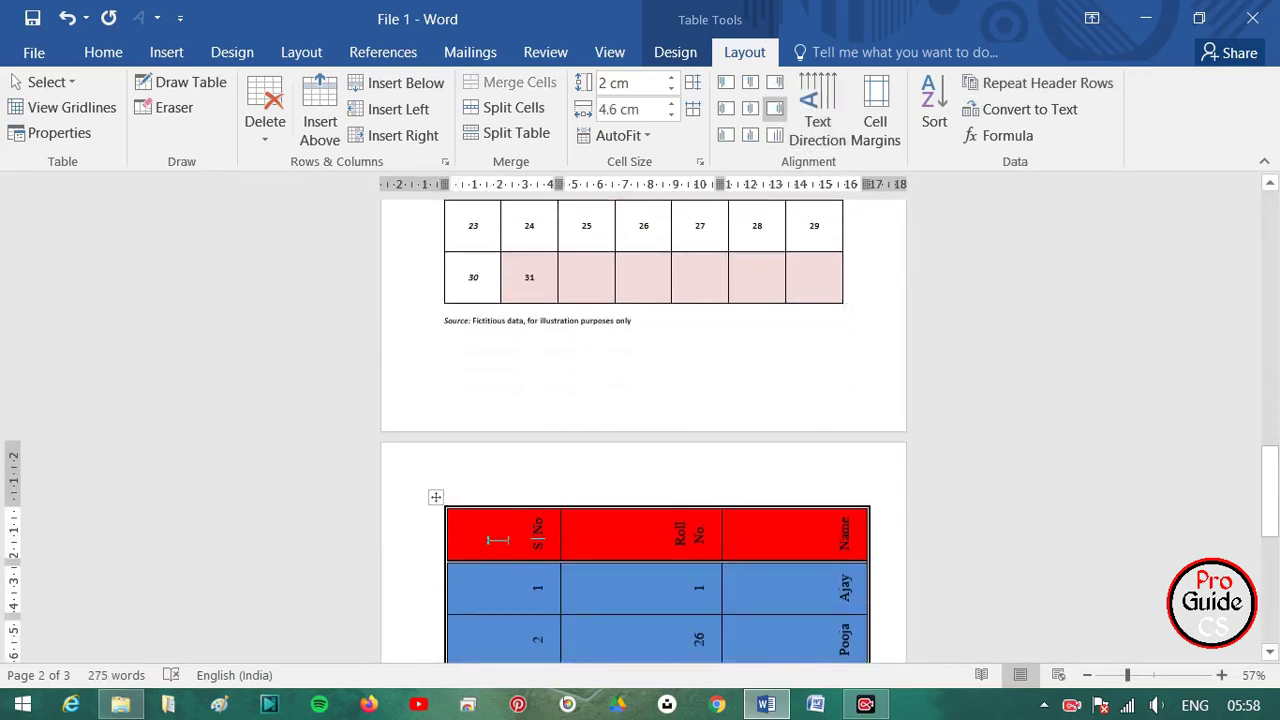
- Switch the roll-number table's text back to horizontal
{"action": "left_click", "coordinate": [437, 495]}
{"action": "left_click", "coordinate": [817, 125]}
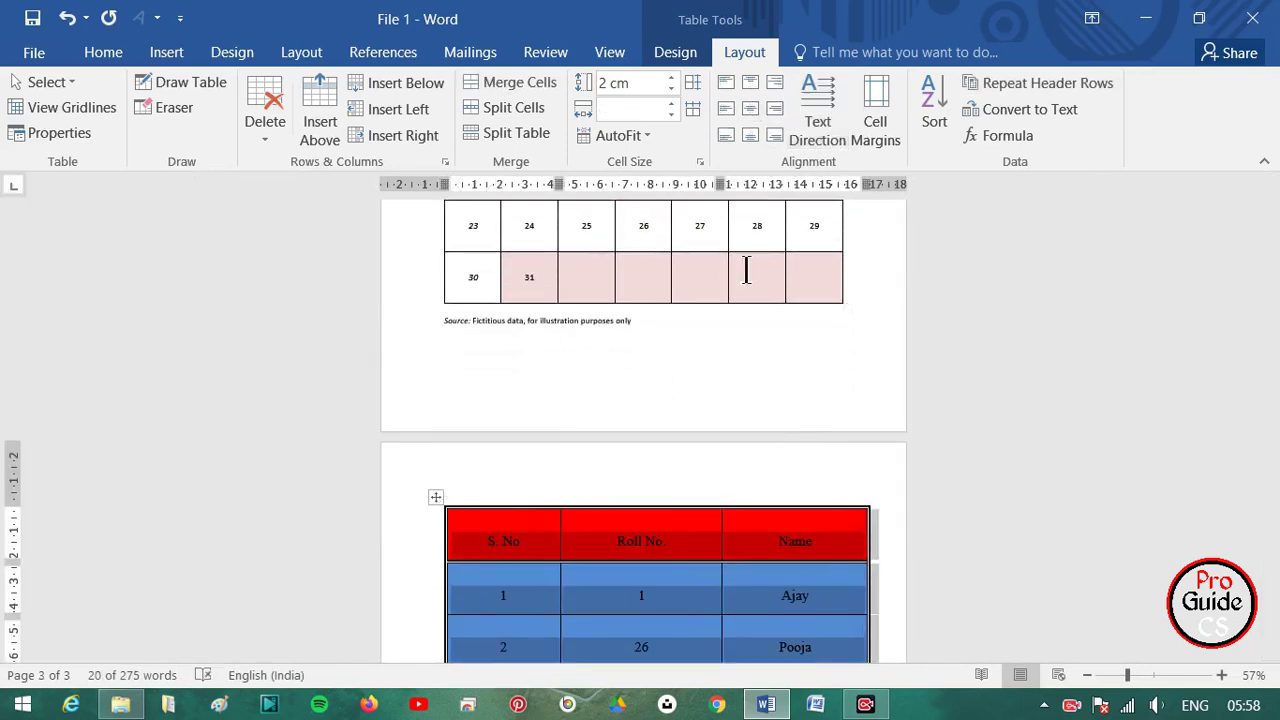
{"action": "scroll", "coordinate": [651, 446], "scroll_direction": "down", "scroll_amount": 2}
{"action": "scroll", "coordinate": [586, 471], "scroll_direction": "up", "scroll_amount": 1, "text": "ctrl"}
{"action": "scroll", "coordinate": [591, 471], "scroll_direction": "up", "scroll_amount": 3, "text": "ctrl"}
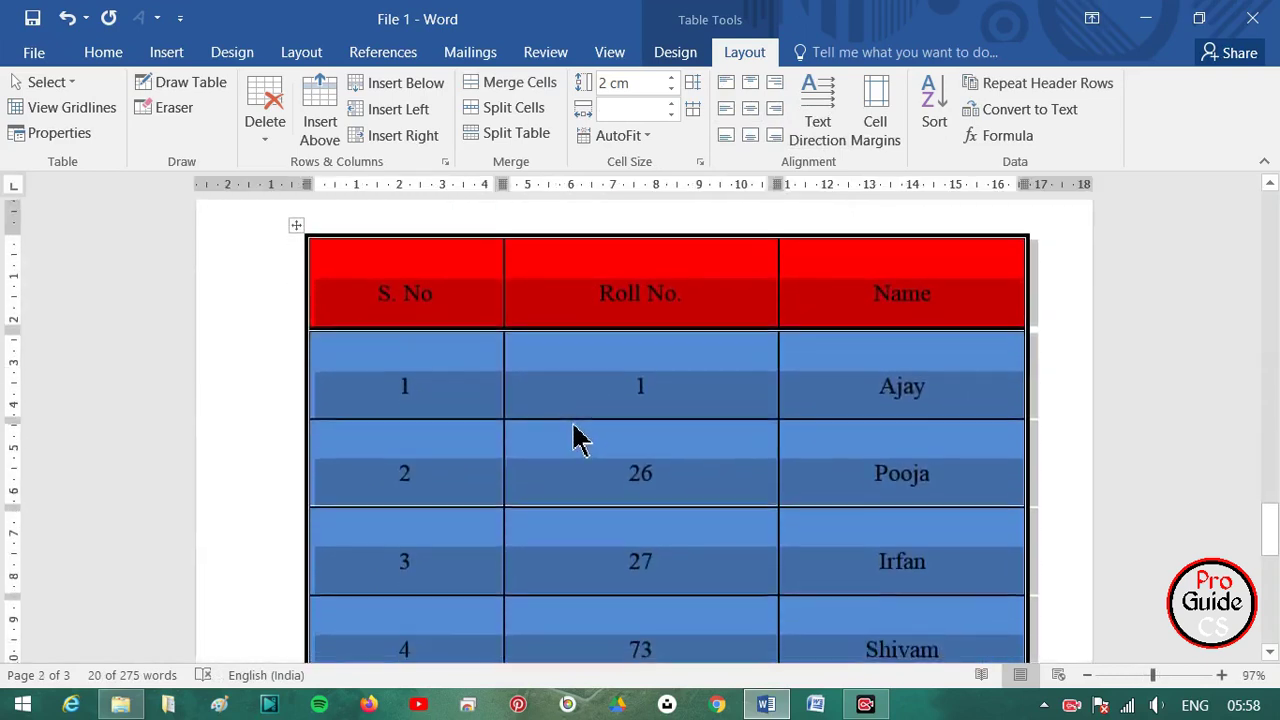
{"action": "scroll", "coordinate": [470, 442], "scroll_direction": "up", "scroll_amount": 3}
- Rotate the roll-number table's header row text to read bottom to top
{"action": "left_click", "coordinate": [362, 440]}
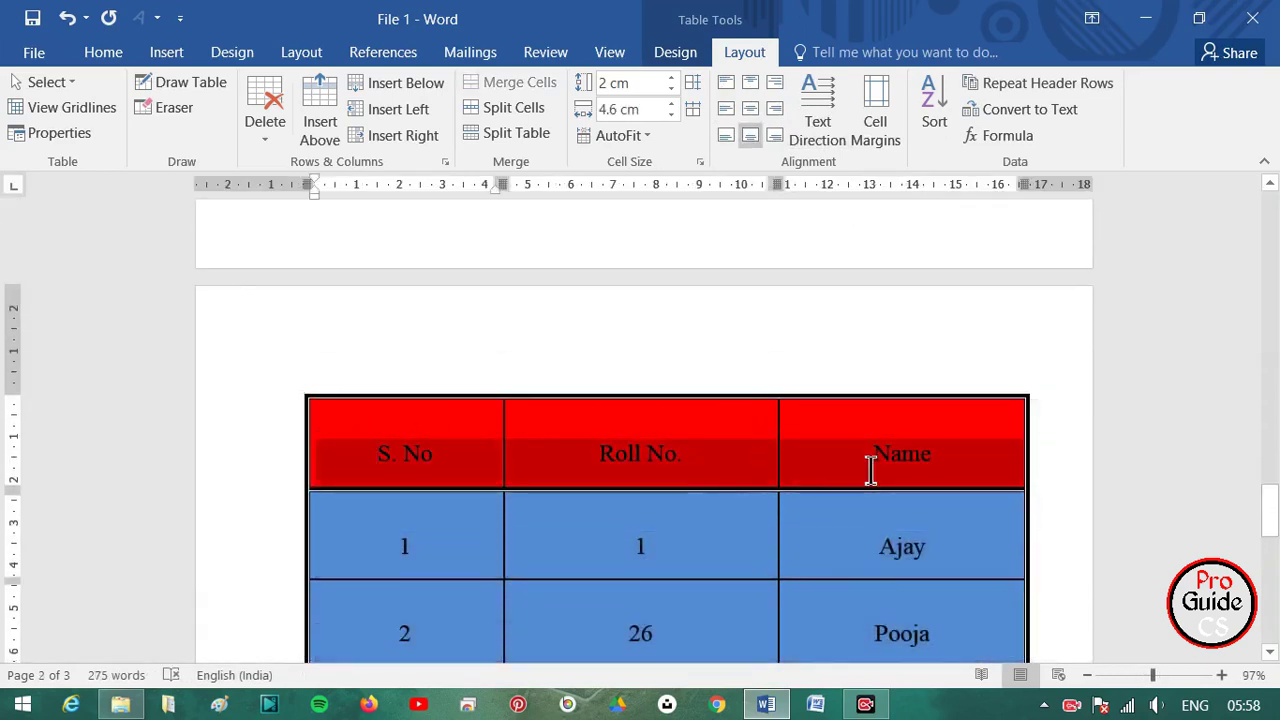
{"action": "left_click_drag", "start_coordinate": [870, 470], "coordinate": [813, 270]}
{"action": "left_click", "coordinate": [814, 130]}
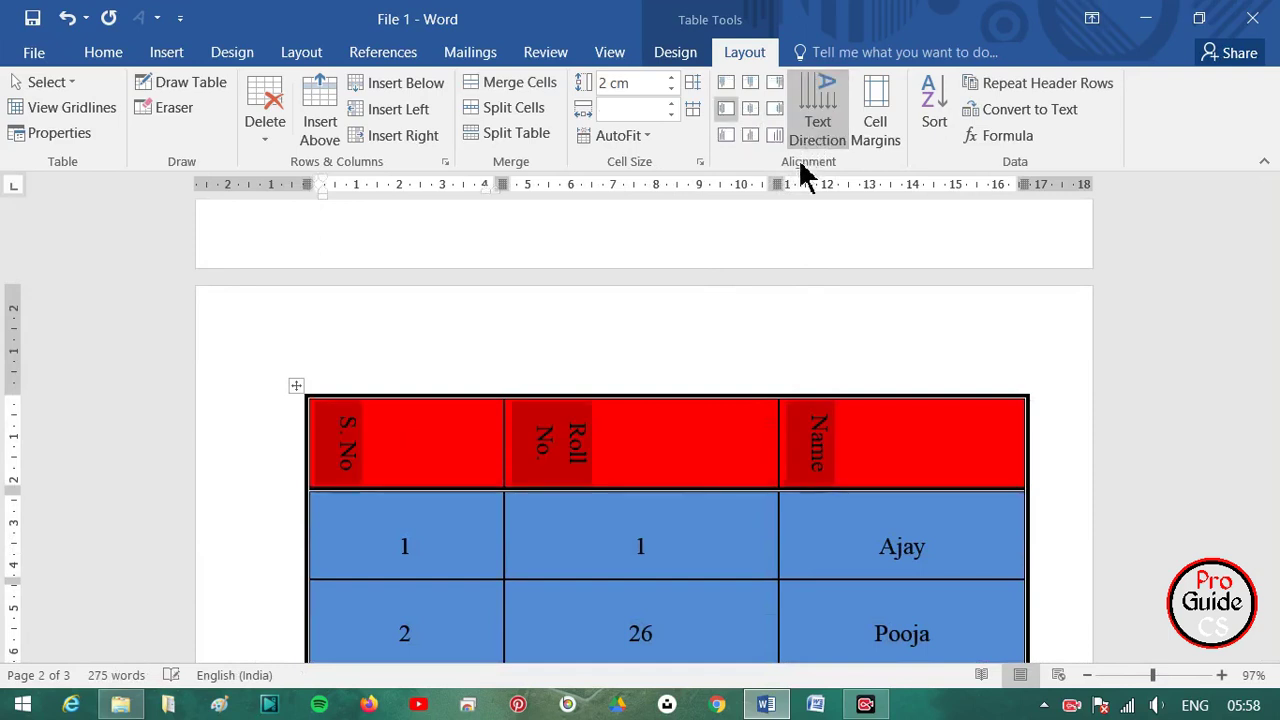
{"action": "left_click", "coordinate": [806, 368]}
{"action": "left_click", "coordinate": [315, 468]}
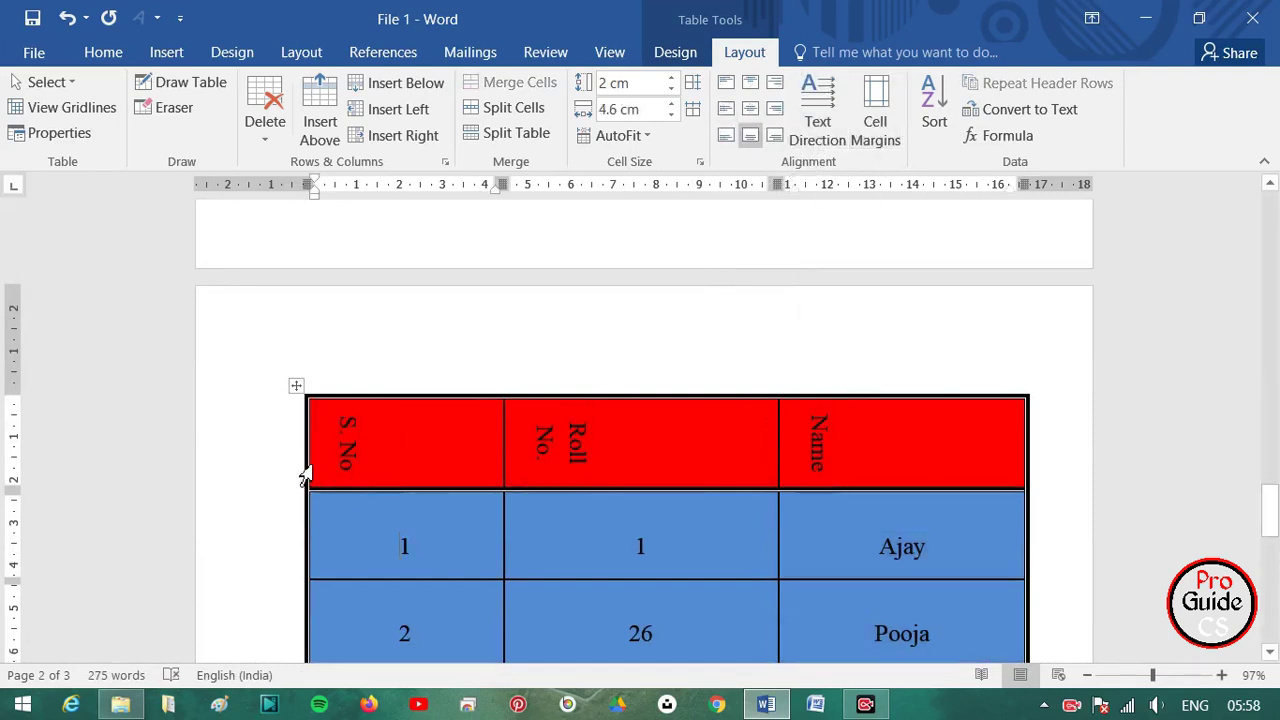
{"action": "left_click_drag", "start_coordinate": [344, 420], "coordinate": [920, 451]}
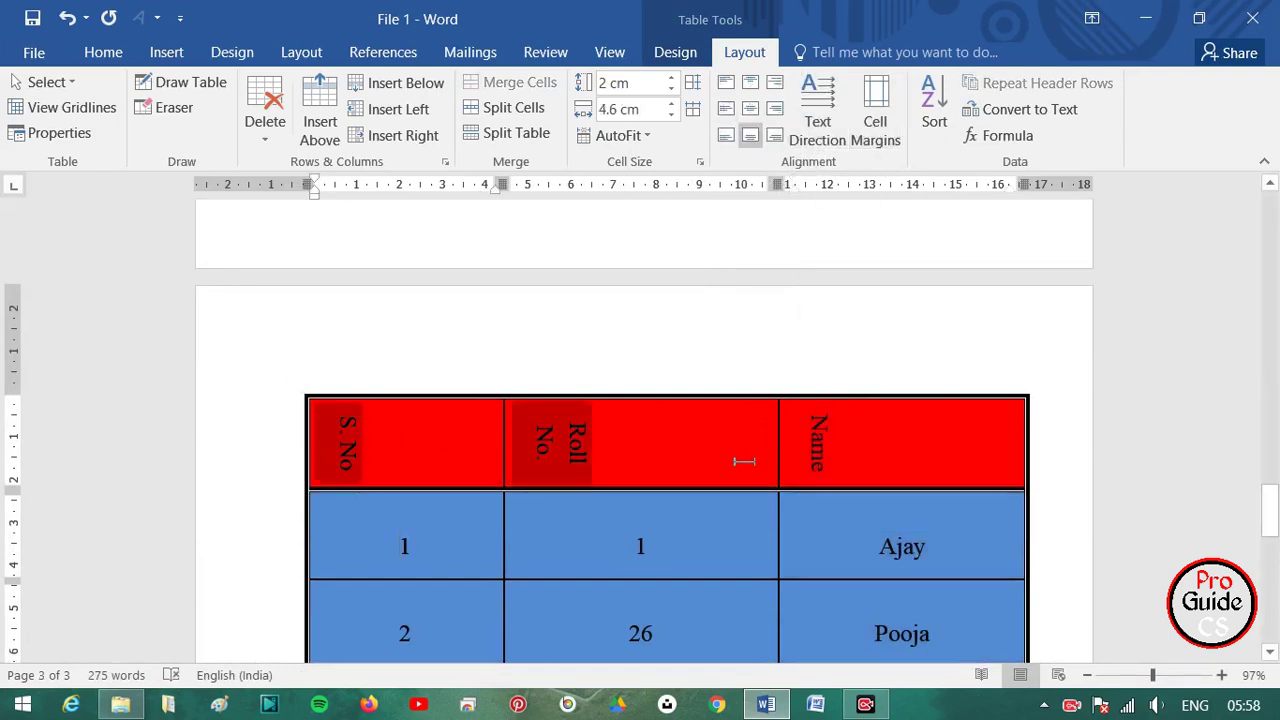
{"action": "left_click", "coordinate": [820, 135]}
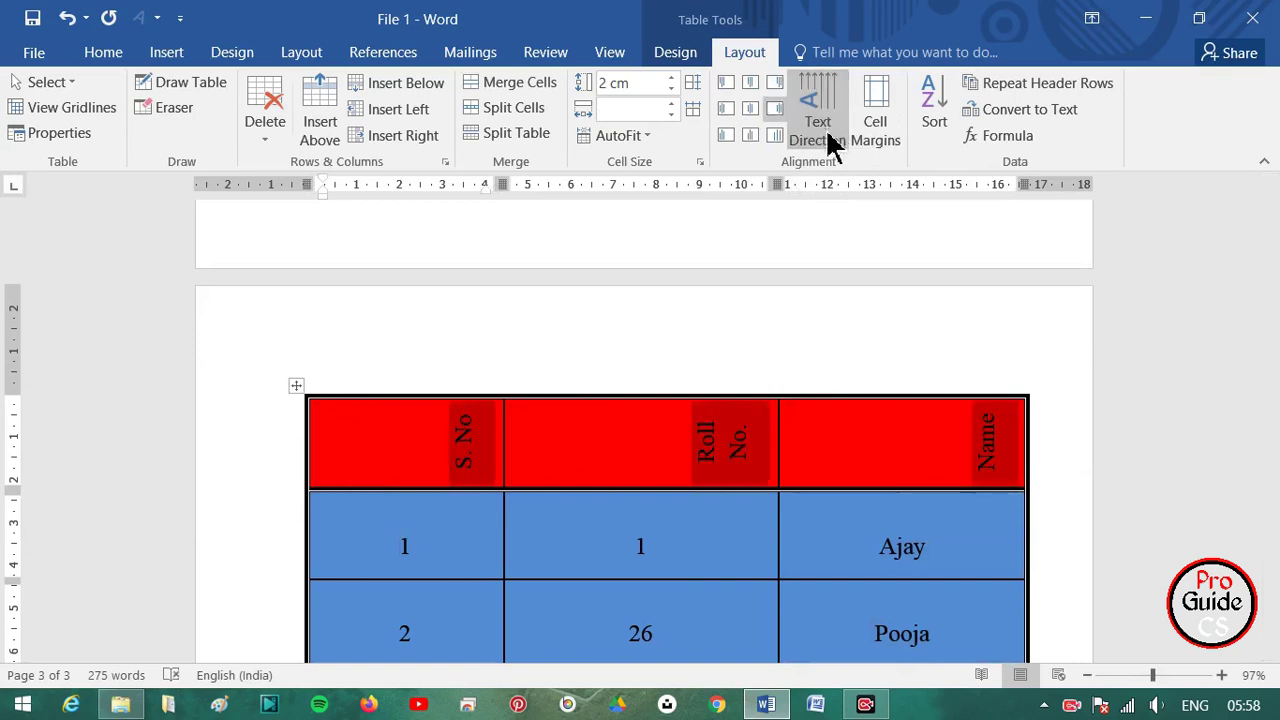
- AutoFit the roll-number table's columns to their contents, then return to the calendar
{"action": "left_click", "coordinate": [296, 385]}
{"action": "left_click", "coordinate": [618, 135]}
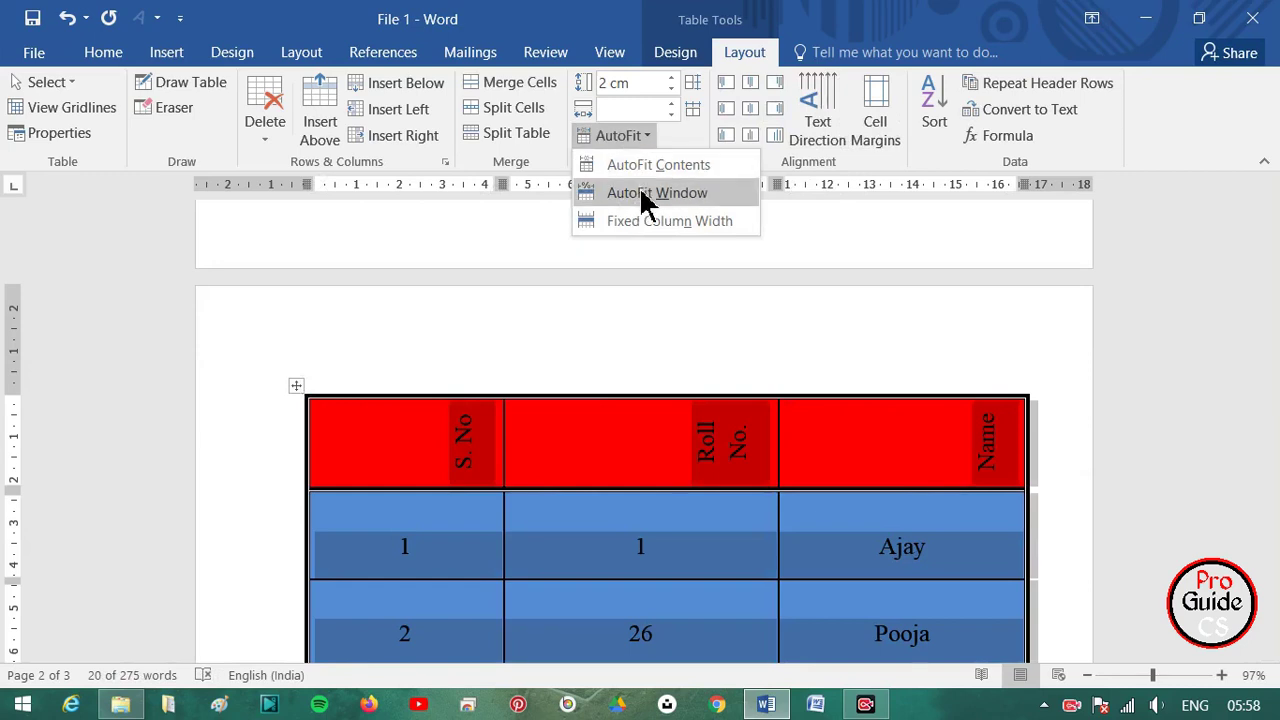
{"action": "left_click", "coordinate": [648, 167]}
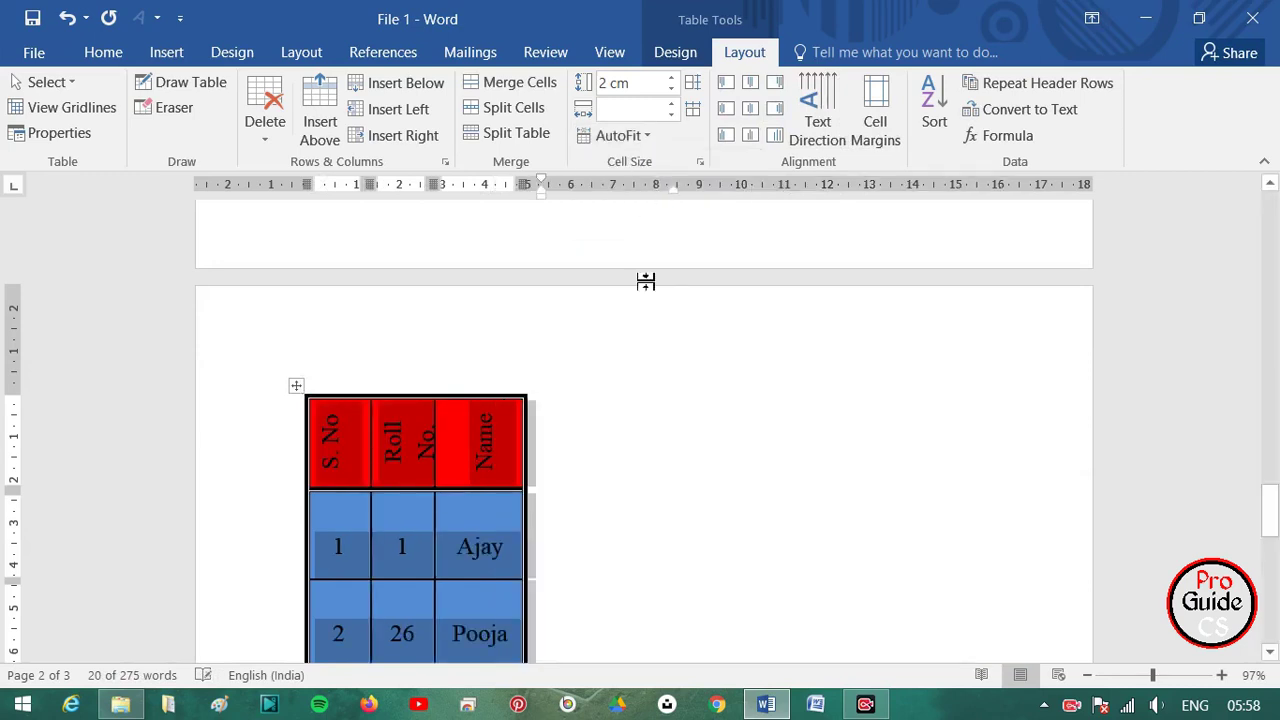
{"action": "scroll", "coordinate": [640, 350], "scroll_direction": "down", "scroll_amount": 3}
{"action": "scroll", "coordinate": [620, 396], "scroll_direction": "down", "scroll_amount": 2}
{"action": "scroll", "coordinate": [590, 395], "scroll_direction": "up", "scroll_amount": 1}
{"action": "scroll", "coordinate": [480, 388], "scroll_direction": "up", "scroll_amount": 1}
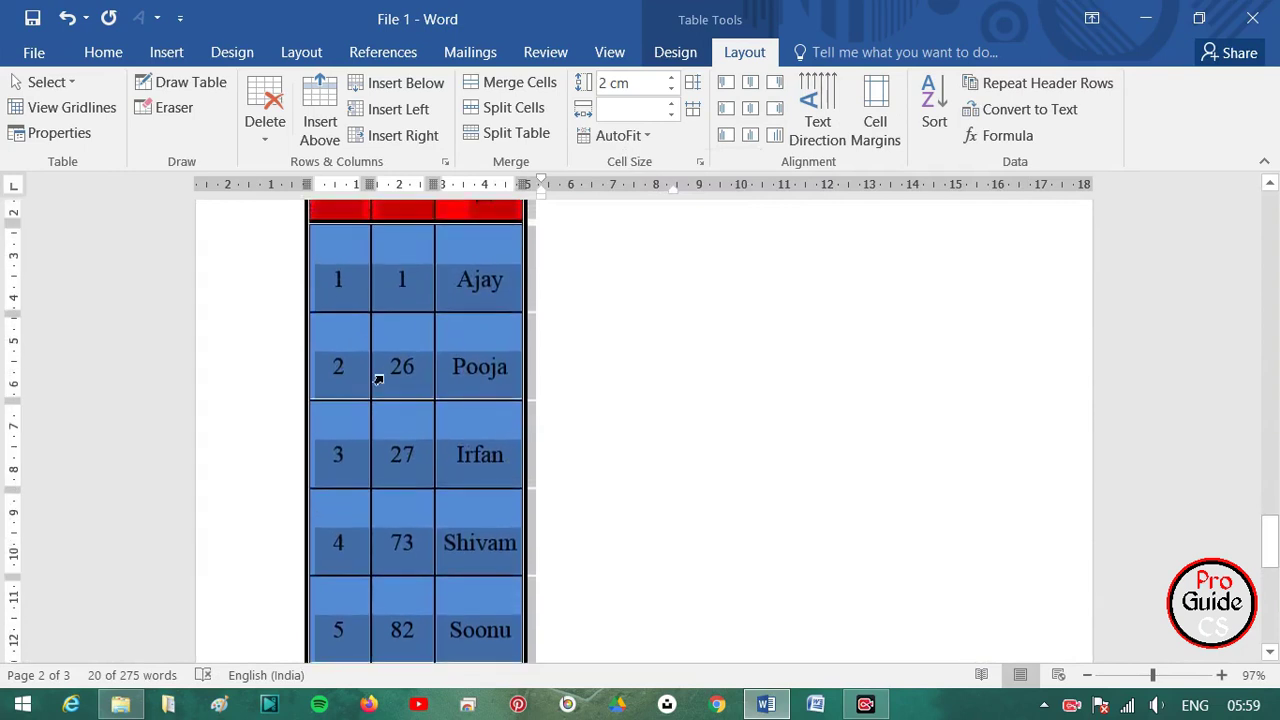
{"action": "scroll", "coordinate": [378, 380], "scroll_direction": "up", "scroll_amount": 3}
{"action": "left_click", "coordinate": [345, 412]}
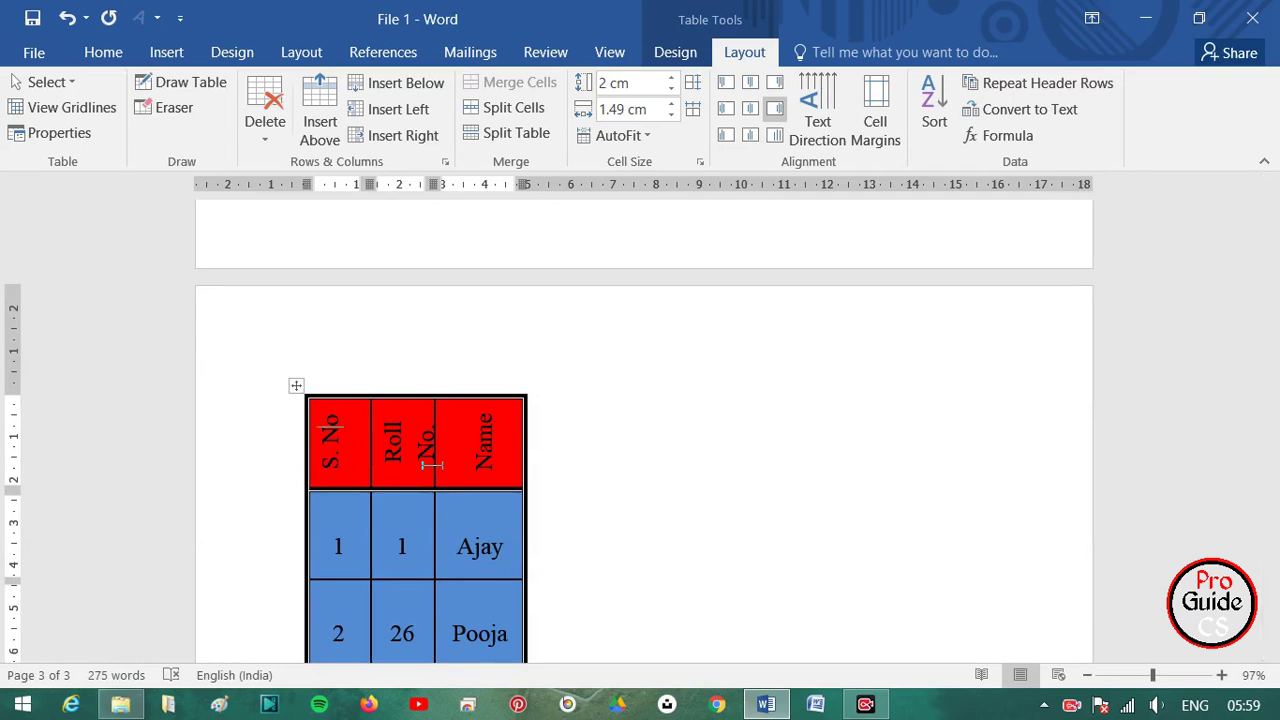
{"action": "scroll", "coordinate": [340, 532], "scroll_direction": "down", "scroll_amount": 2}
{"action": "scroll", "coordinate": [358, 530], "scroll_direction": "down", "scroll_amount": 1}
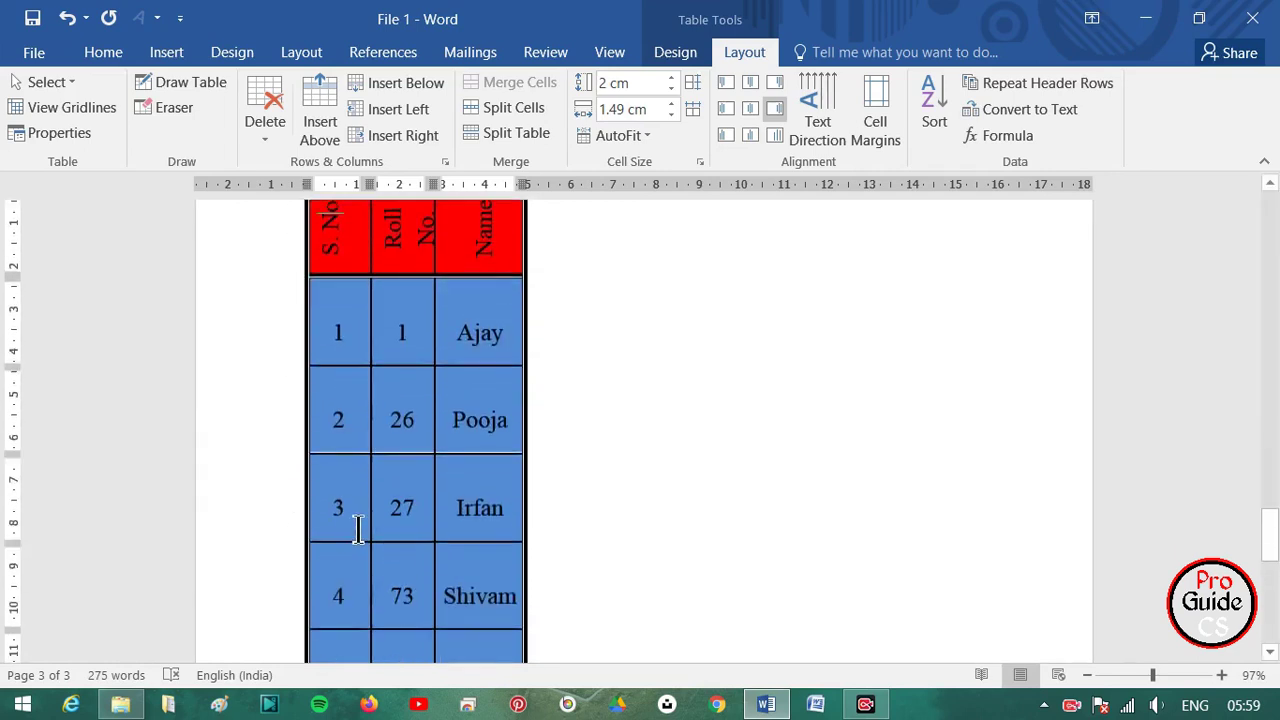
{"action": "scroll", "coordinate": [614, 417], "scroll_direction": "up", "scroll_amount": 4}
{"action": "scroll", "coordinate": [643, 429], "scroll_direction": "up", "scroll_amount": 5}
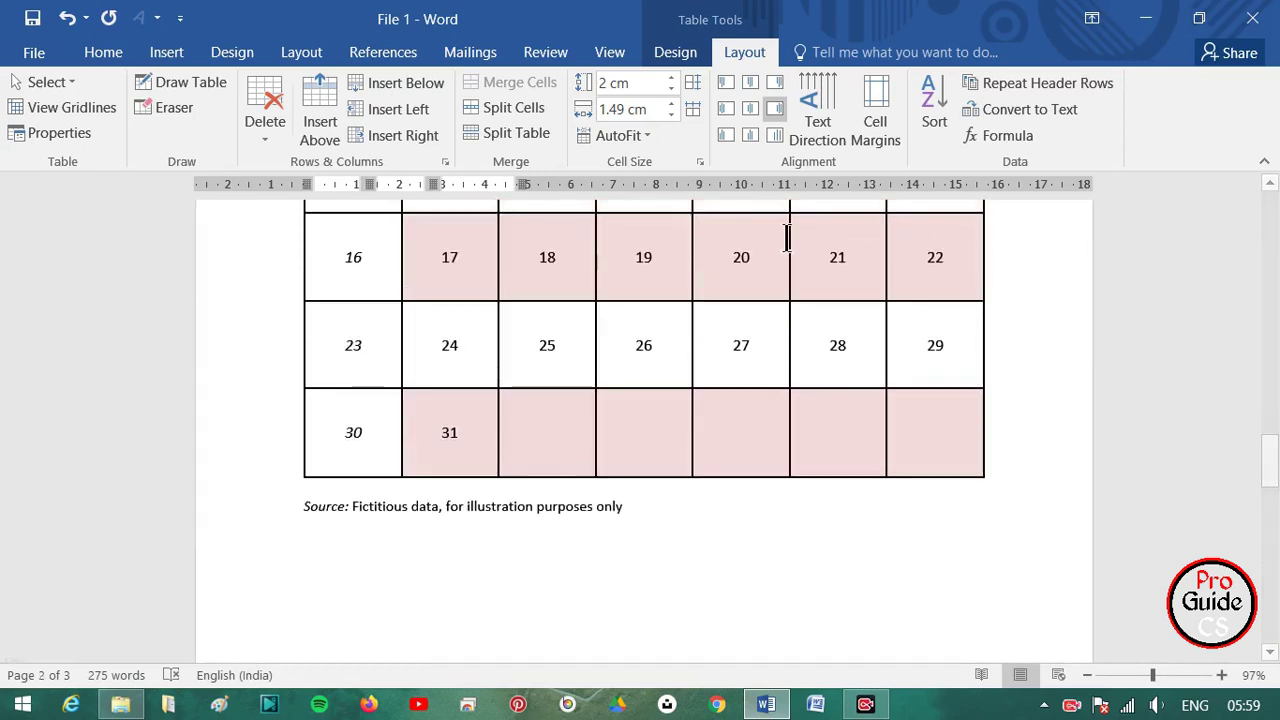
- Set the whole December calendar table in the Algerian font
{"action": "scroll", "coordinate": [836, 423], "scroll_direction": "up", "scroll_amount": 3}
{"action": "scroll", "coordinate": [700, 400], "scroll_direction": "up", "scroll_amount": 3}
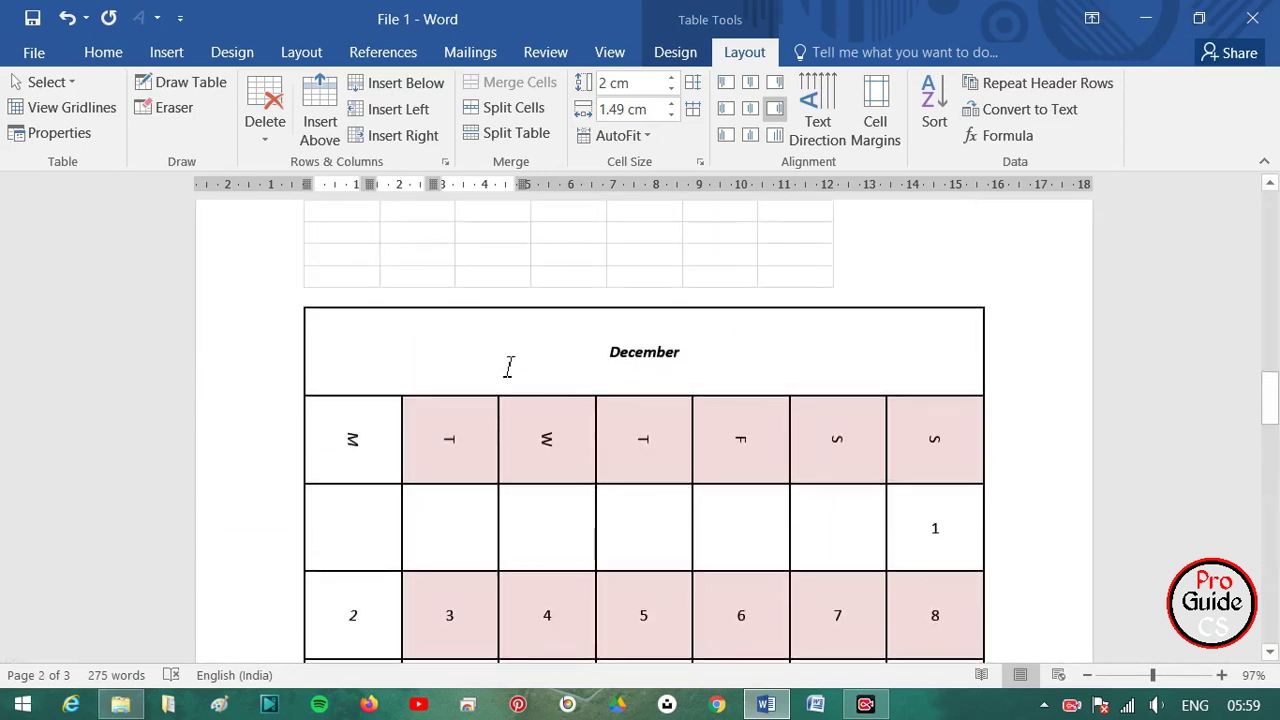
{"action": "left_click", "coordinate": [296, 298]}
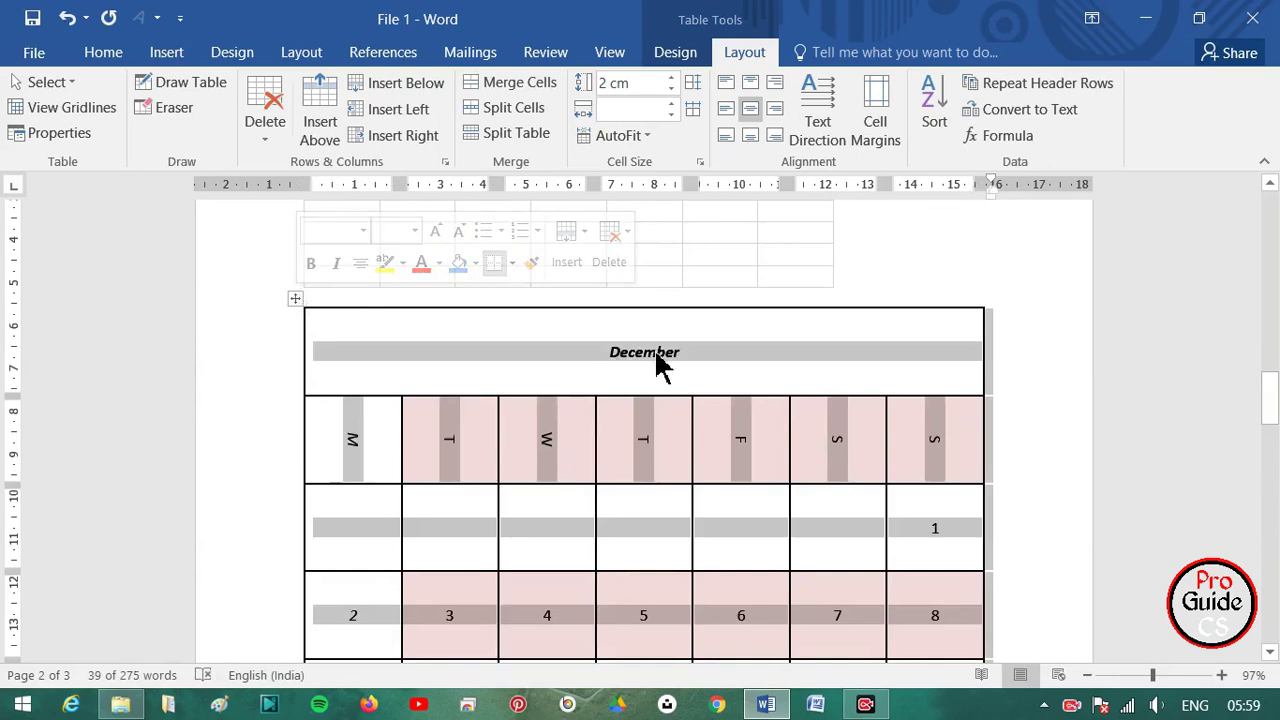
{"action": "scroll", "coordinate": [657, 360], "scroll_direction": "down", "scroll_amount": 2}
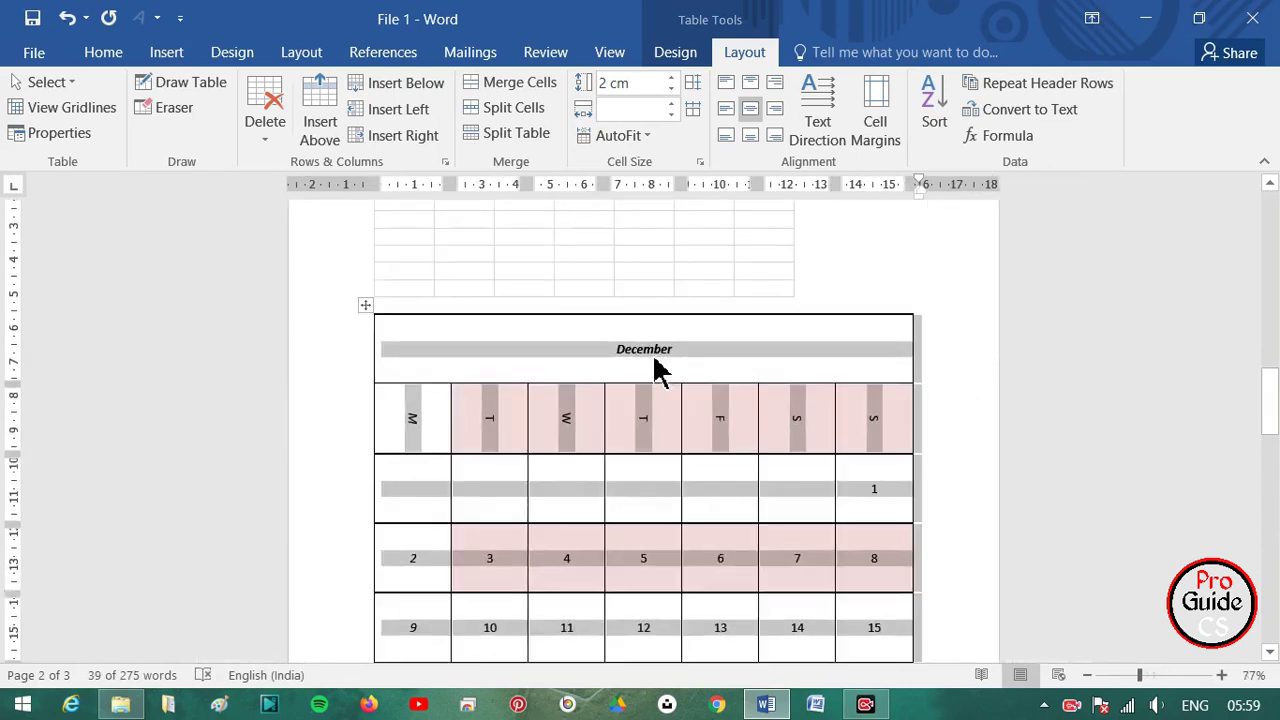
{"action": "left_click", "coordinate": [105, 54]}
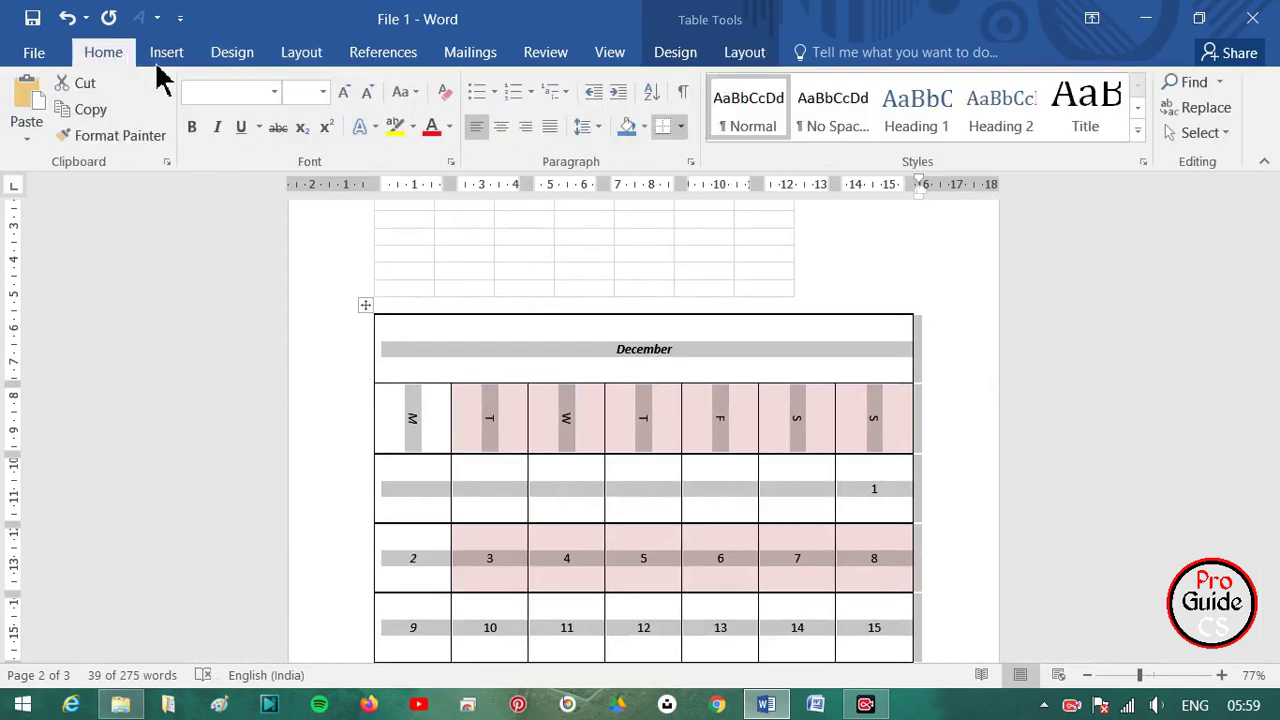
{"action": "left_click", "coordinate": [274, 92]}
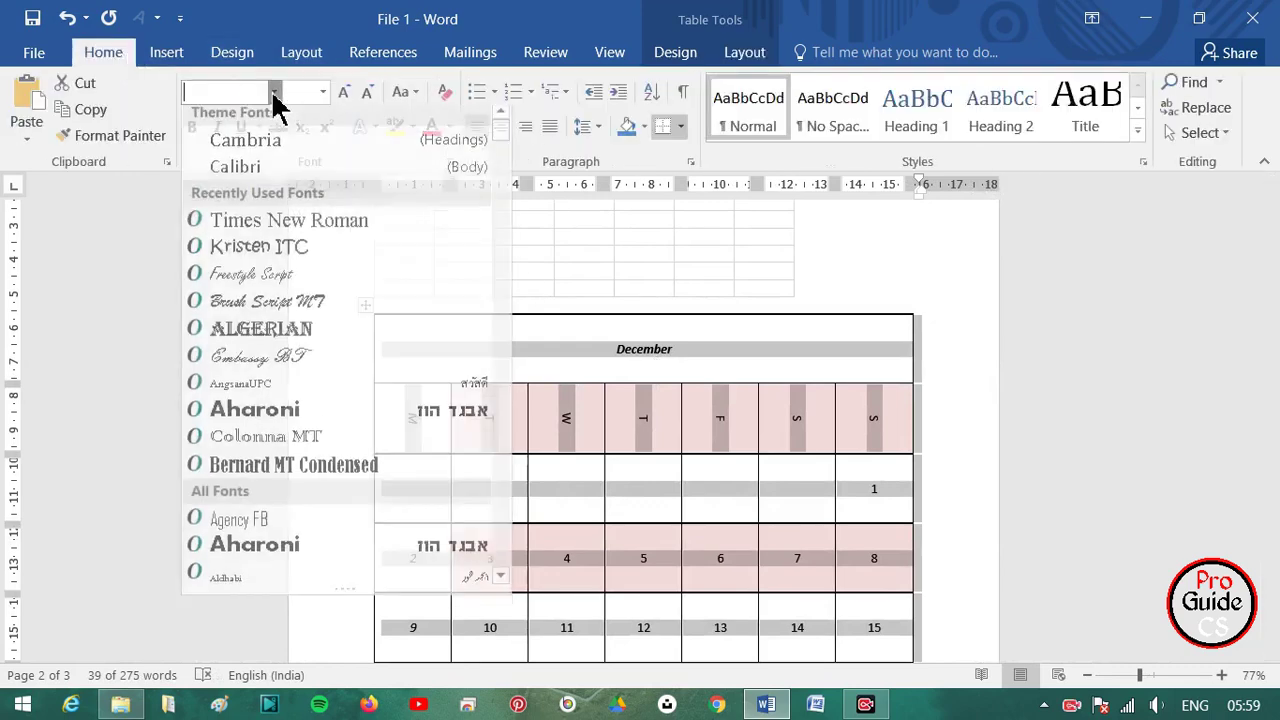
{"action": "left_click", "coordinate": [271, 327]}
- Enlarge the calendar text by three Grow Font steps
{"action": "scroll", "coordinate": [614, 371], "scroll_direction": "down", "scroll_amount": 3}
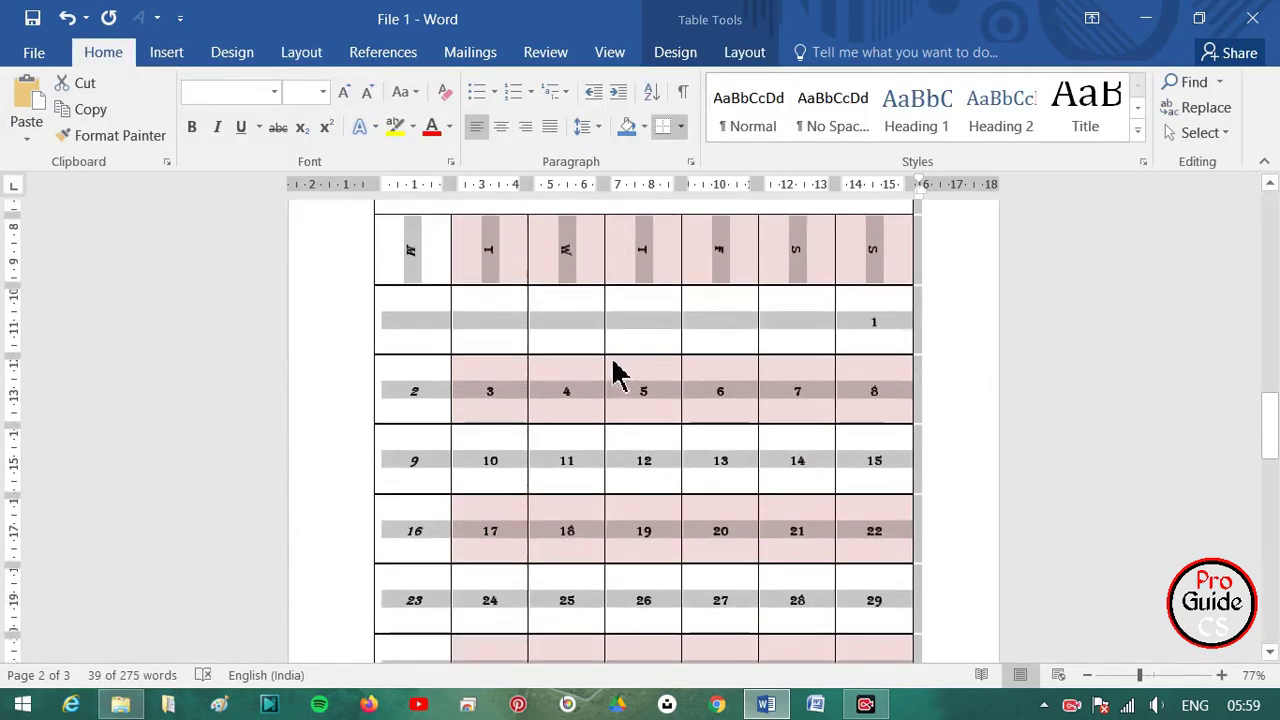
{"action": "left_click", "coordinate": [345, 92]}
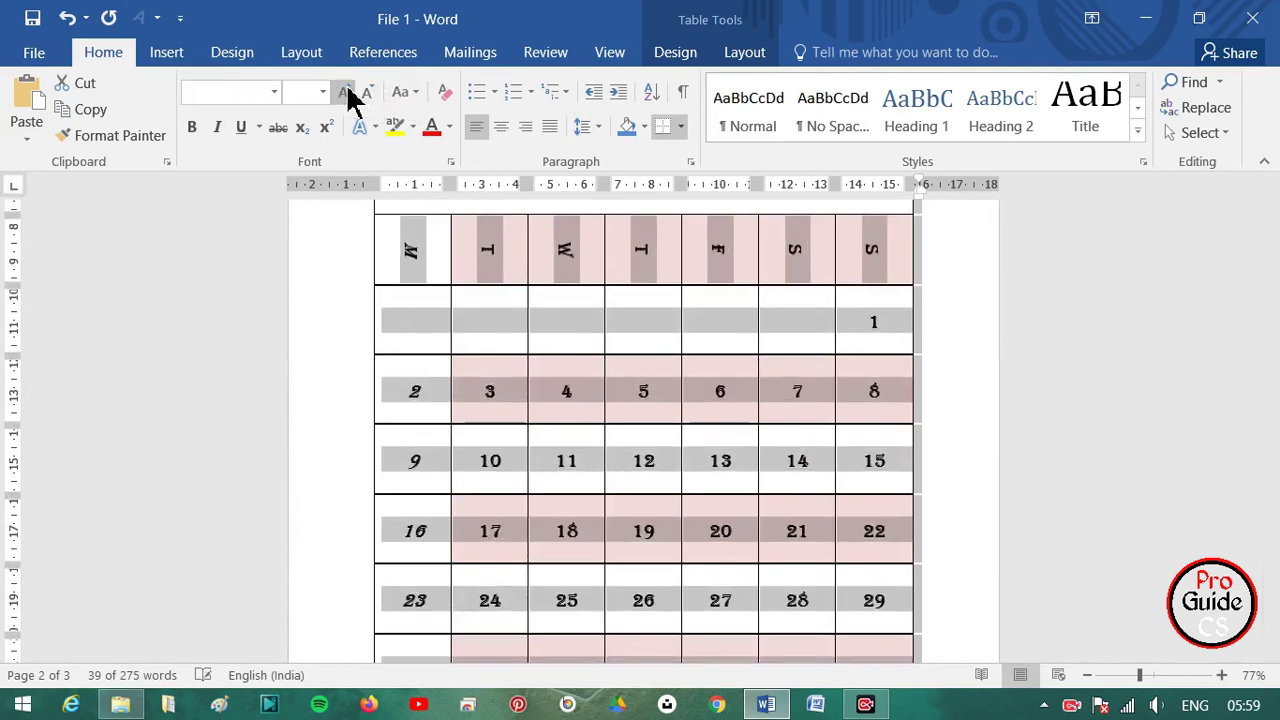
{"action": "left_click", "coordinate": [345, 92]}
{"action": "left_click", "coordinate": [345, 92]}
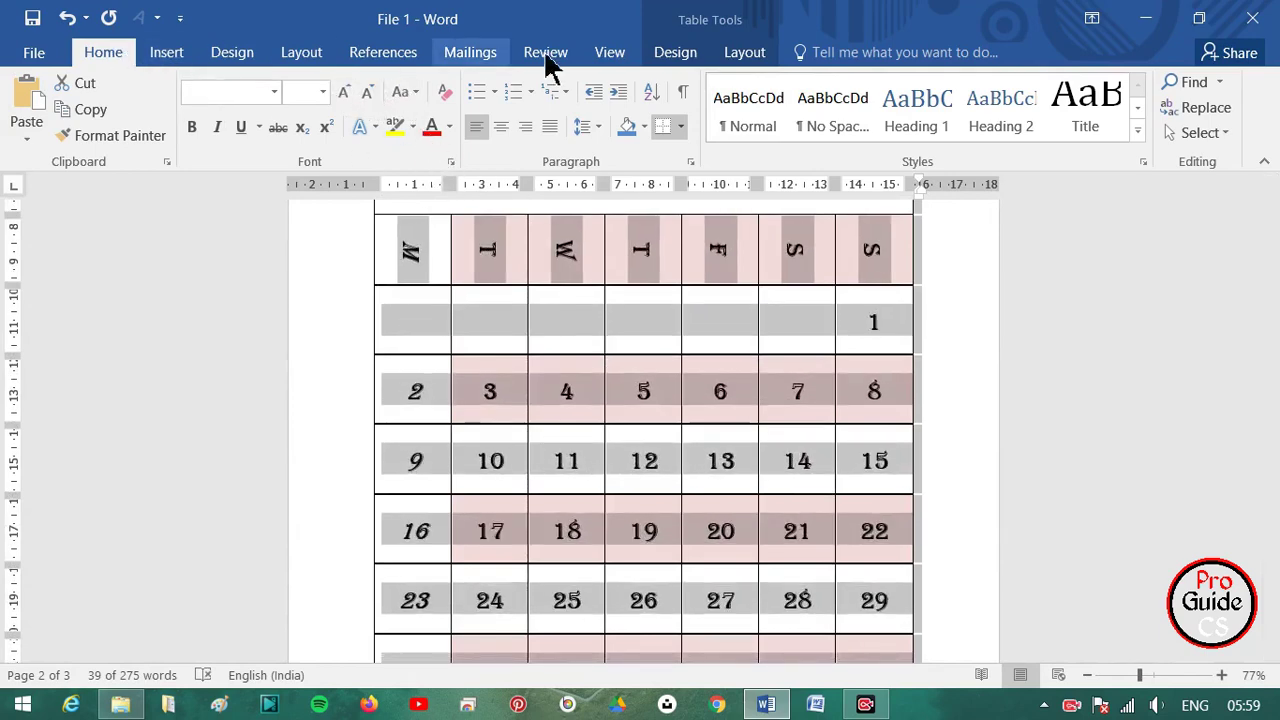
{"action": "left_click", "coordinate": [728, 55]}
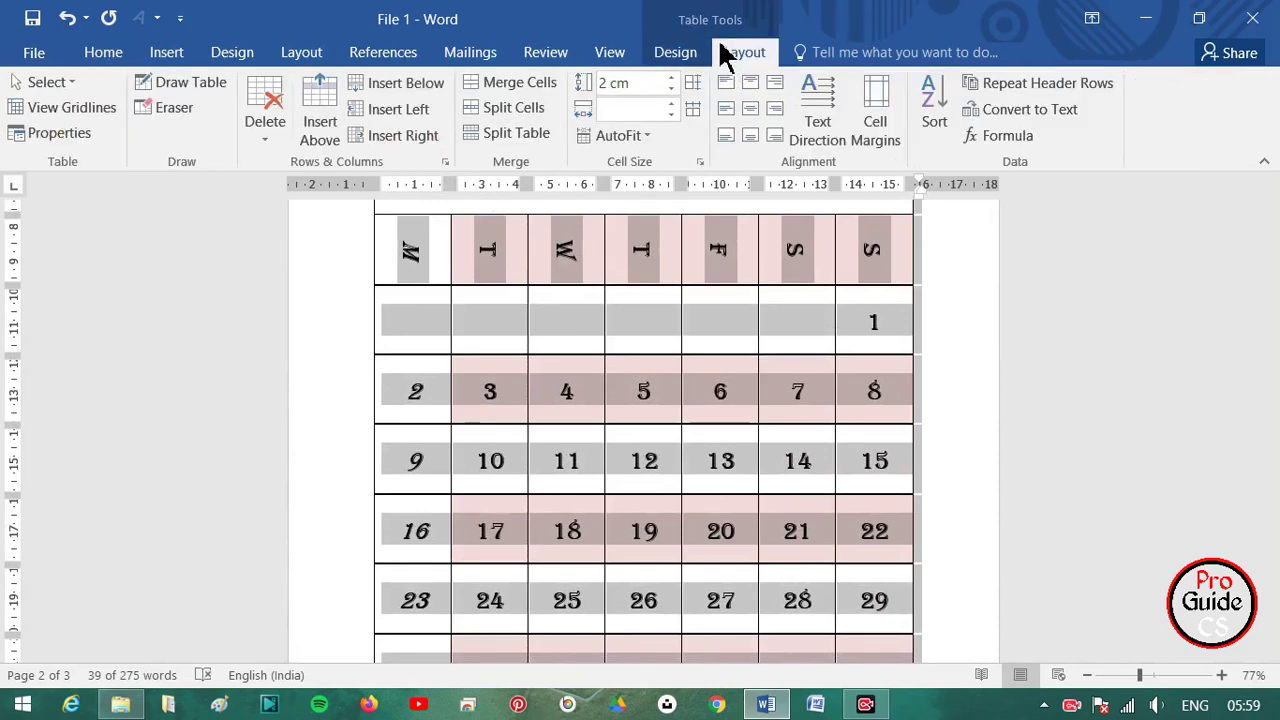
{"action": "left_click", "coordinate": [706, 58]}
{"action": "left_click", "coordinate": [735, 54]}
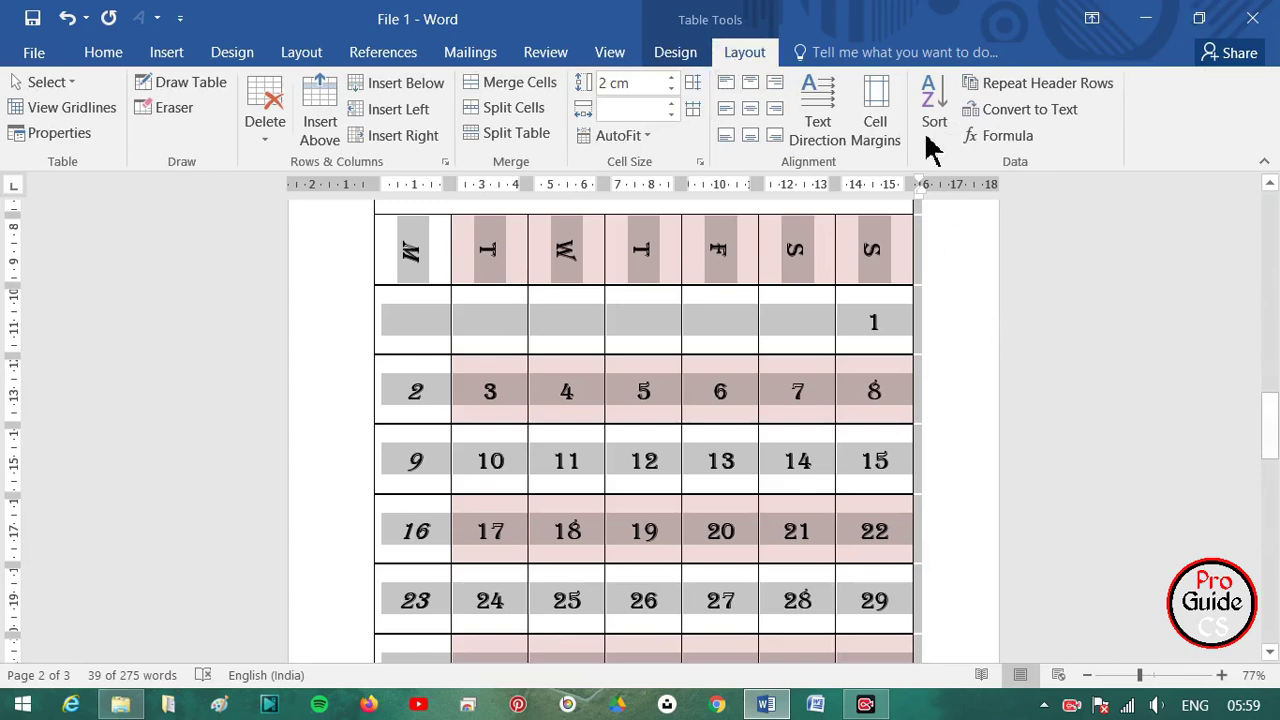
- Check the student table's default cell margins, closing the dialog without changes
{"action": "left_click", "coordinate": [872, 115]}
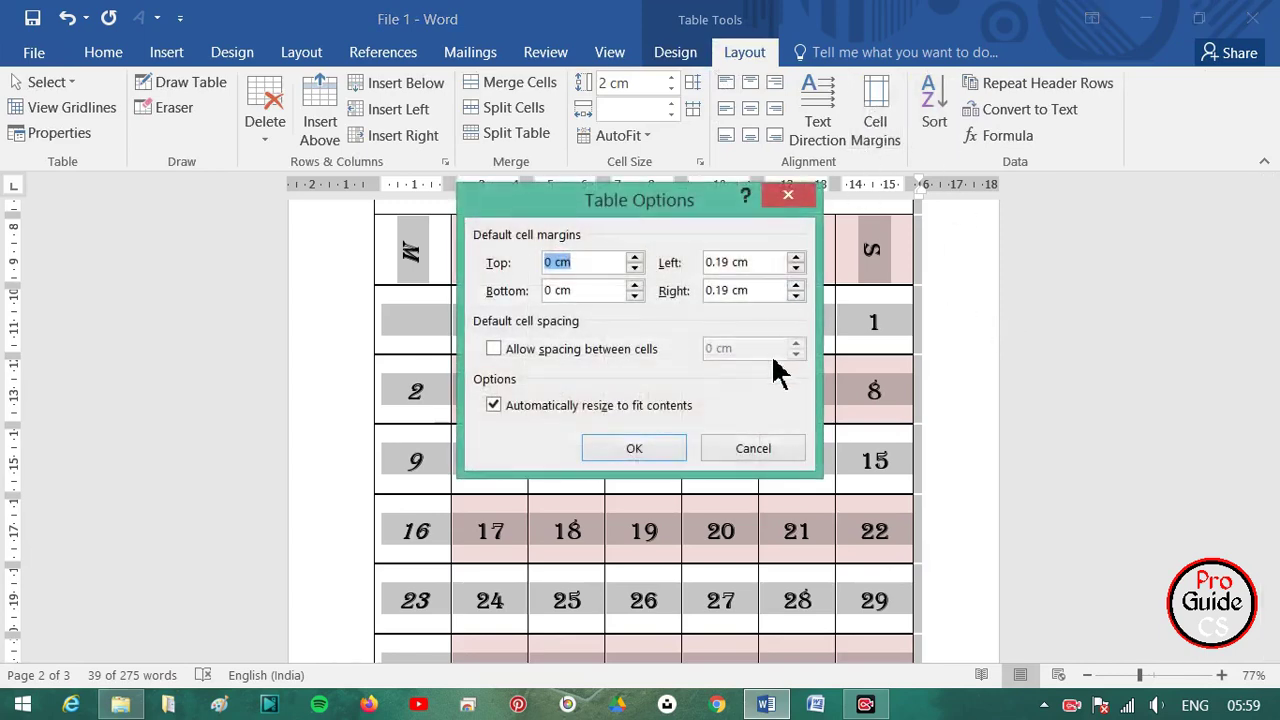
{"action": "left_click", "coordinate": [778, 199]}
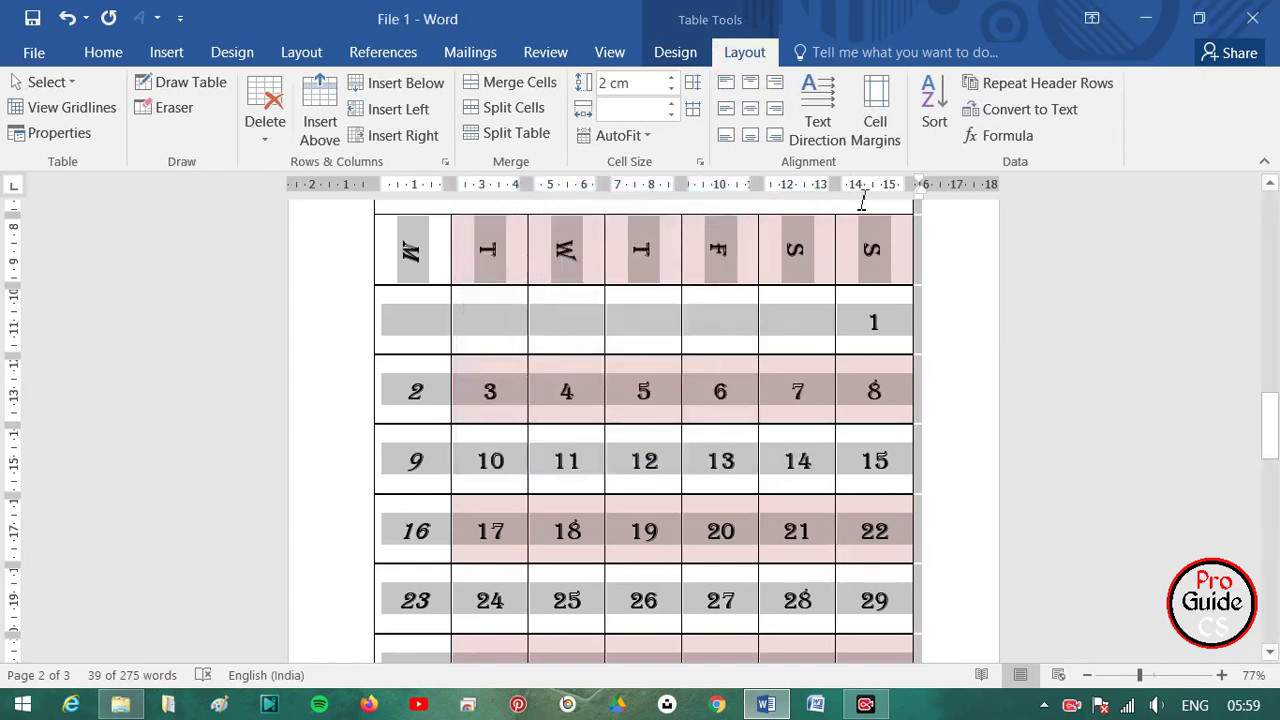
{"action": "left_click", "coordinate": [870, 135]}
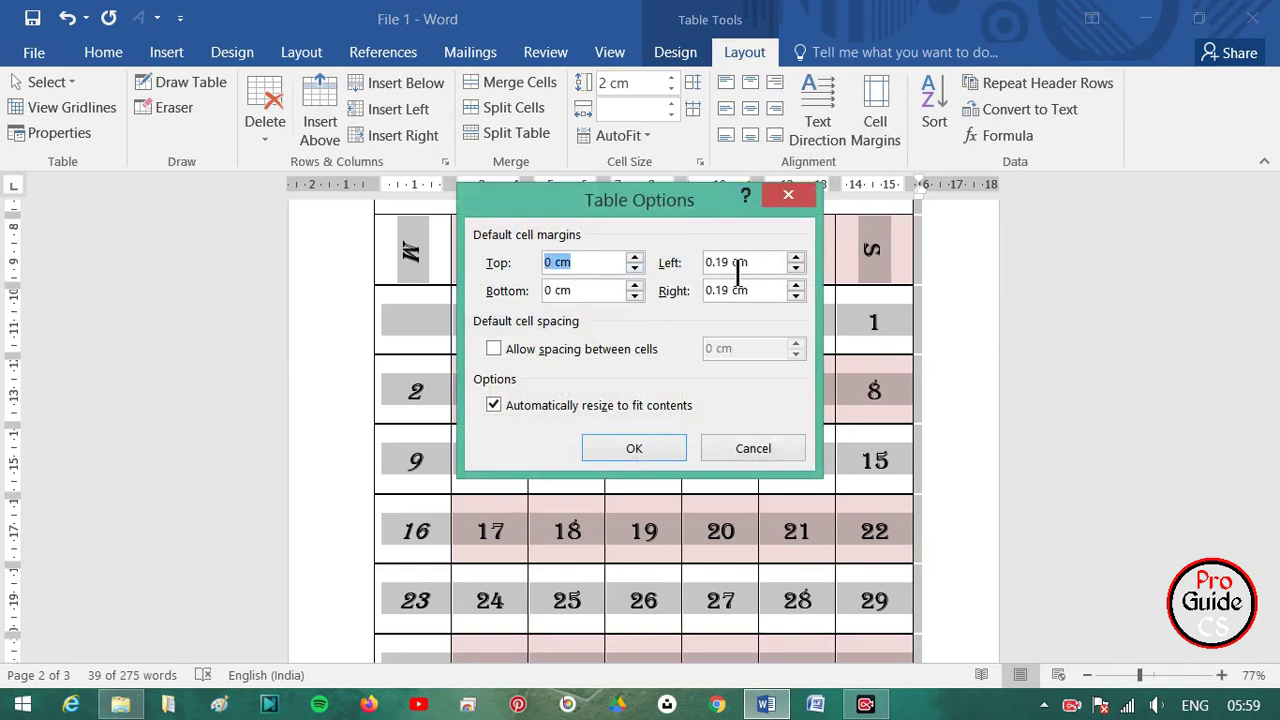
{"action": "left_click", "coordinate": [753, 448]}
{"action": "scroll", "coordinate": [786, 449], "scroll_direction": "up", "scroll_amount": 1}
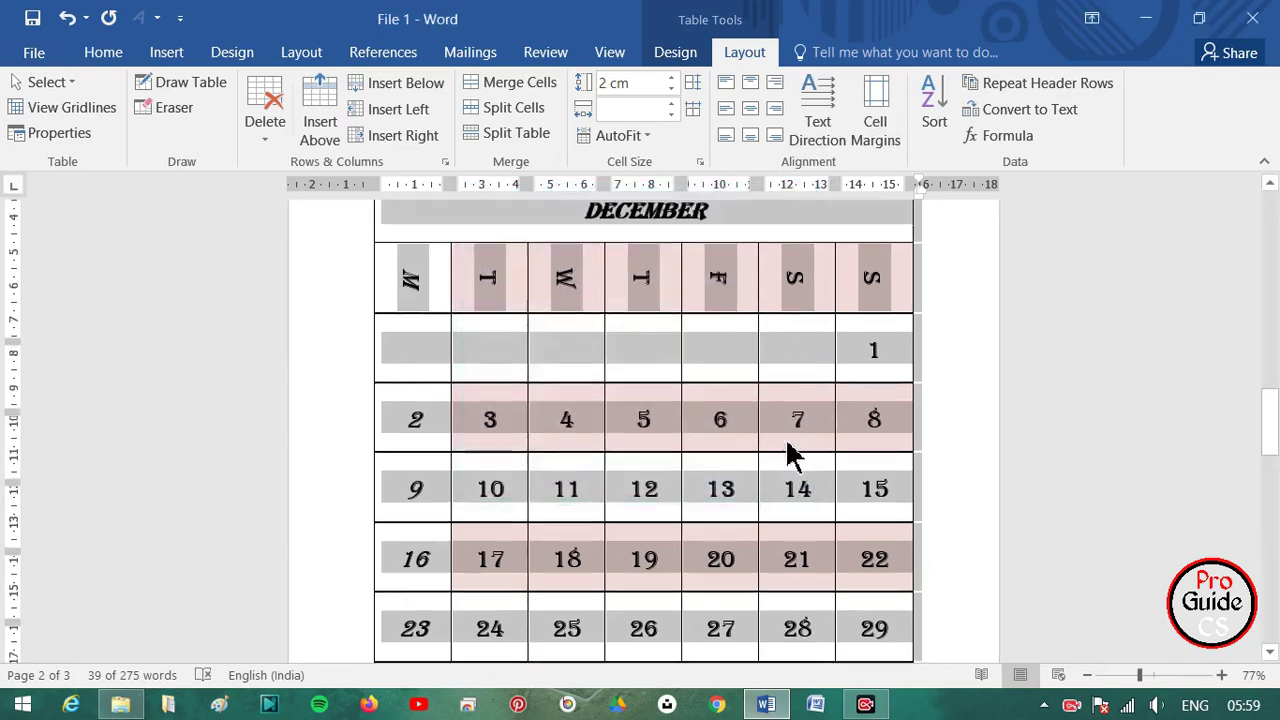
{"action": "scroll", "coordinate": [786, 455], "scroll_direction": "up", "scroll_amount": 2}
{"action": "scroll", "coordinate": [772, 476], "scroll_direction": "down", "scroll_amount": 5}
{"action": "scroll", "coordinate": [769, 481], "scroll_direction": "down", "scroll_amount": 3}
{"action": "scroll", "coordinate": [766, 491], "scroll_direction": "down", "scroll_amount": 1}
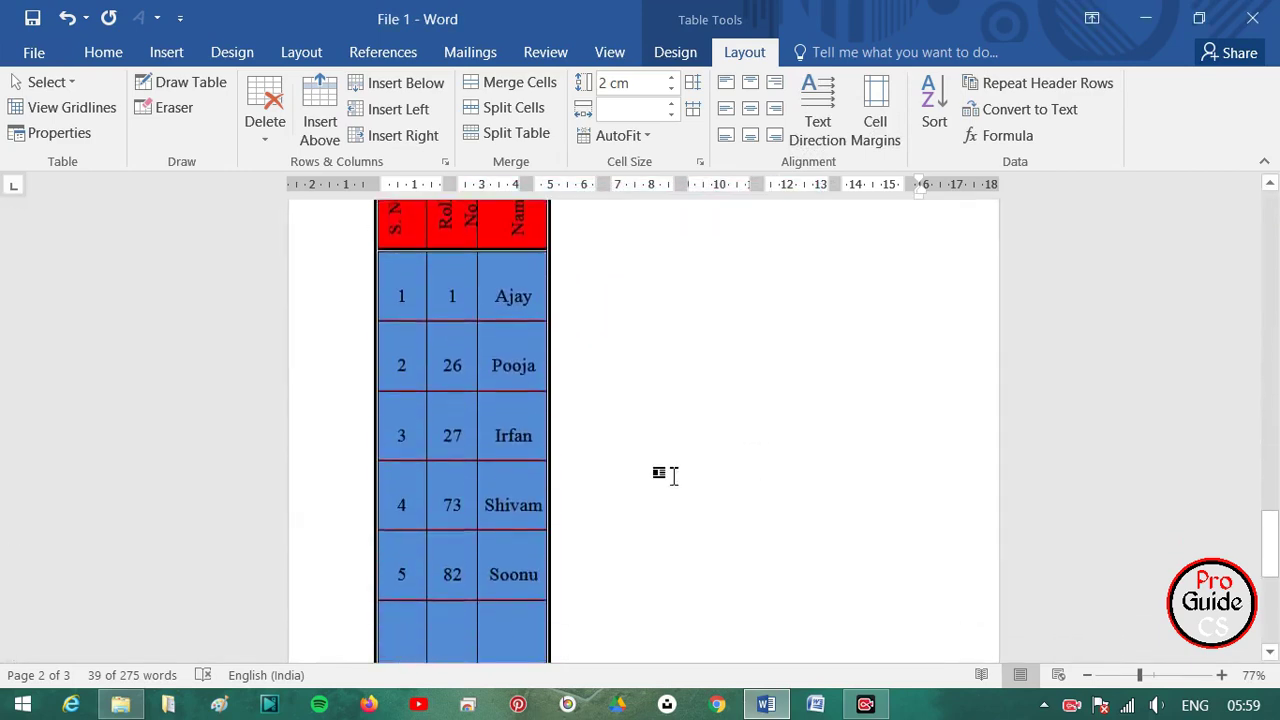
{"action": "scroll", "coordinate": [669, 474], "scroll_direction": "up", "scroll_amount": 3}
- Set the student table's top and bottom cell margins to 1 cm
{"action": "left_click", "coordinate": [445, 457]}
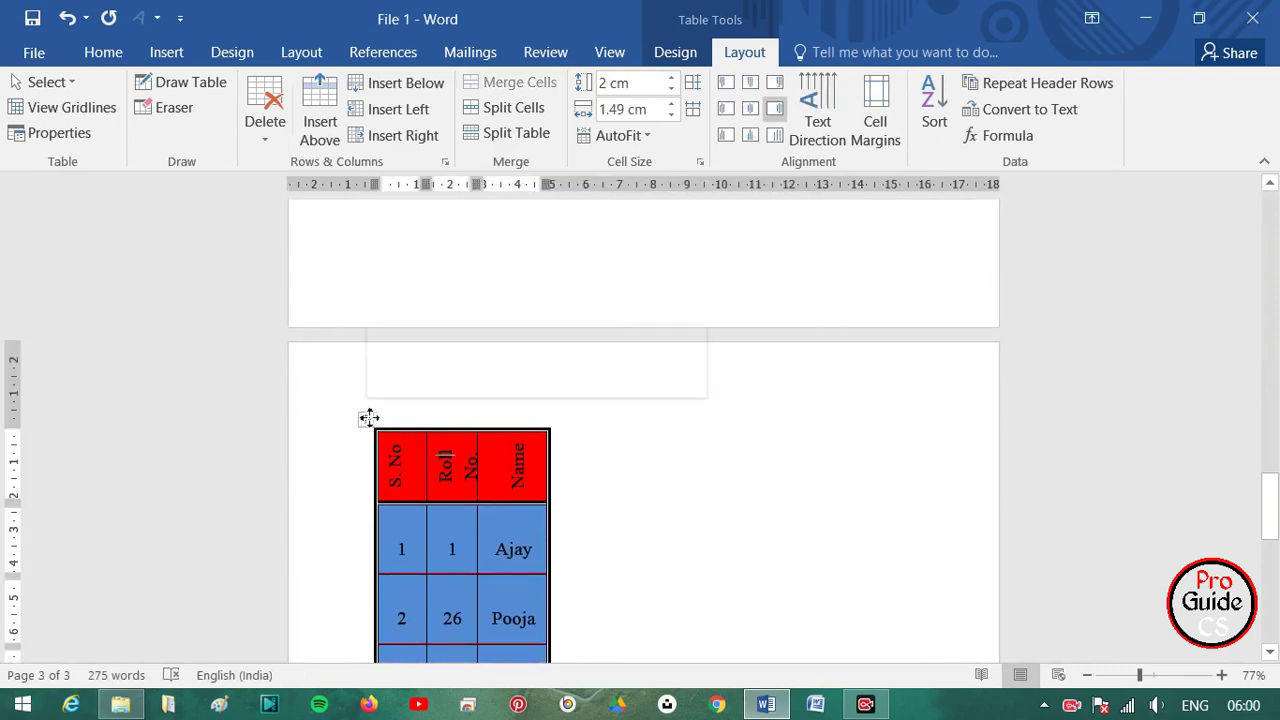
{"action": "left_click", "coordinate": [366, 418]}
{"action": "left_click", "coordinate": [868, 125]}
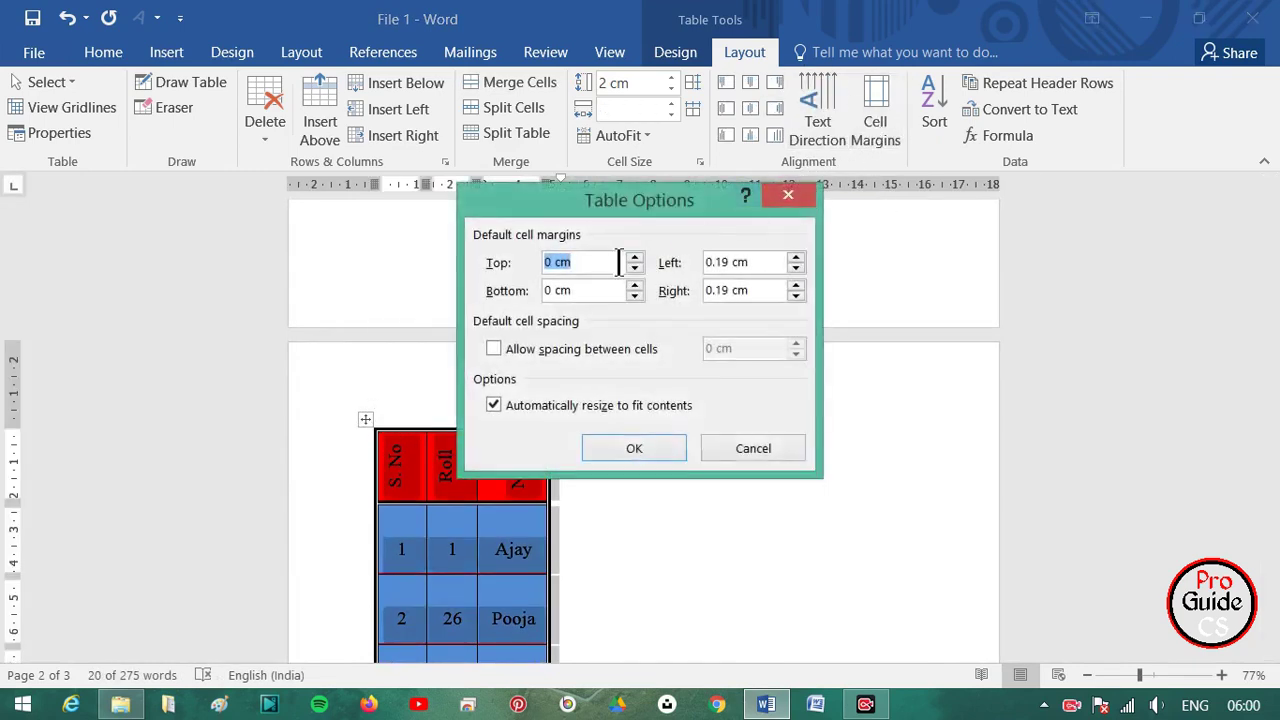
{"action": "type", "text": "1"}
{"action": "left_click_drag", "start_coordinate": [560, 298], "coordinate": [548, 298]}
{"action": "type", "text": "1"}
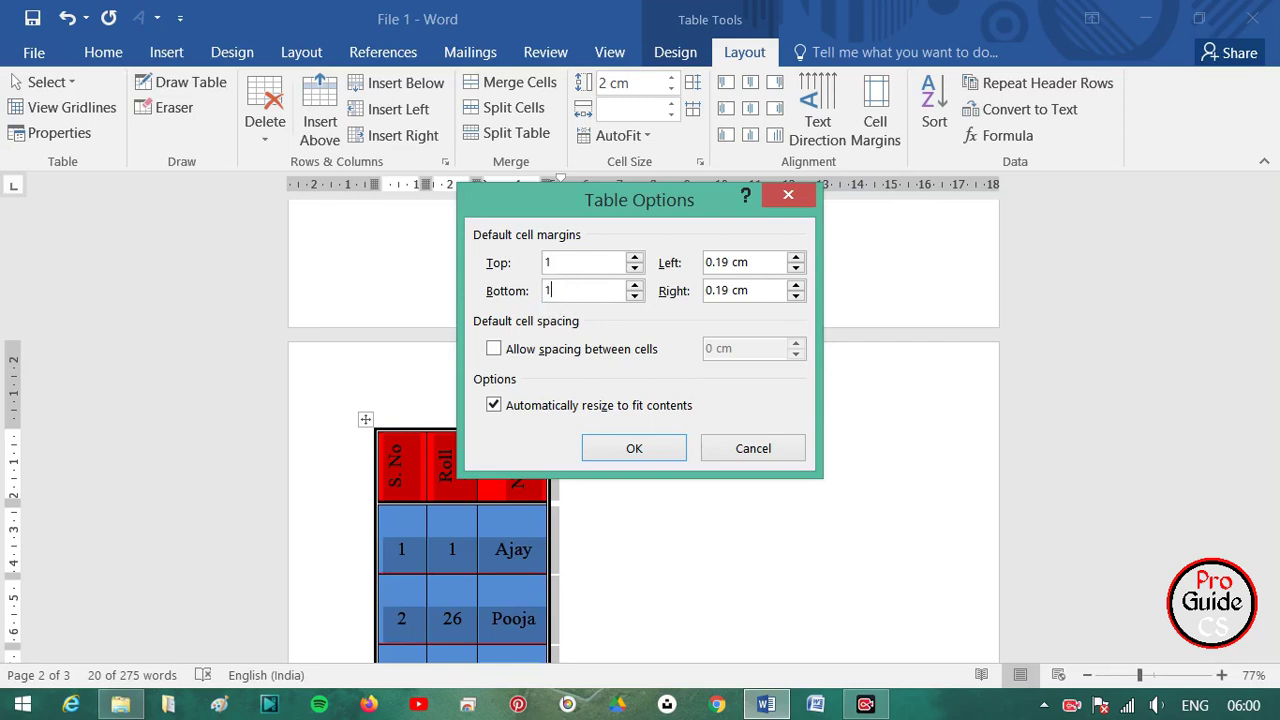
{"action": "left_click", "coordinate": [662, 455]}
- Set the student table's left and right cell margins to 1 cm
{"action": "scroll", "coordinate": [503, 447], "scroll_direction": "down", "scroll_amount": 2}
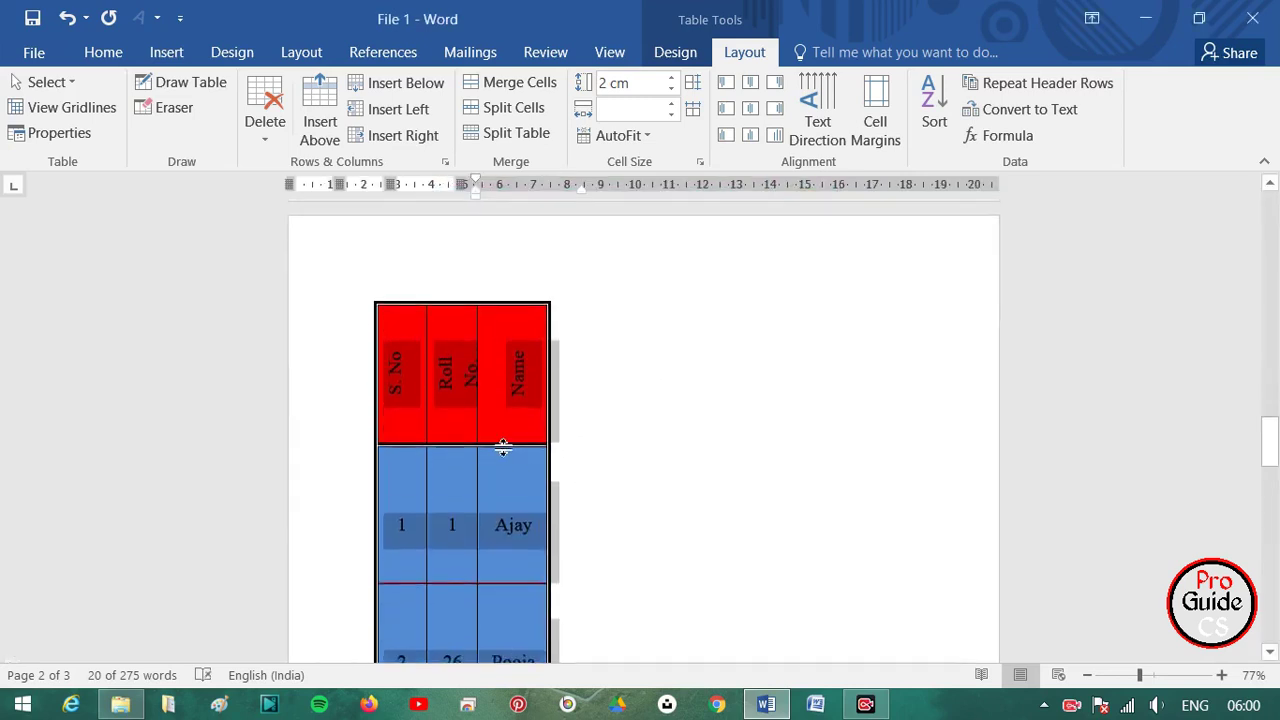
{"action": "left_click", "coordinate": [857, 140]}
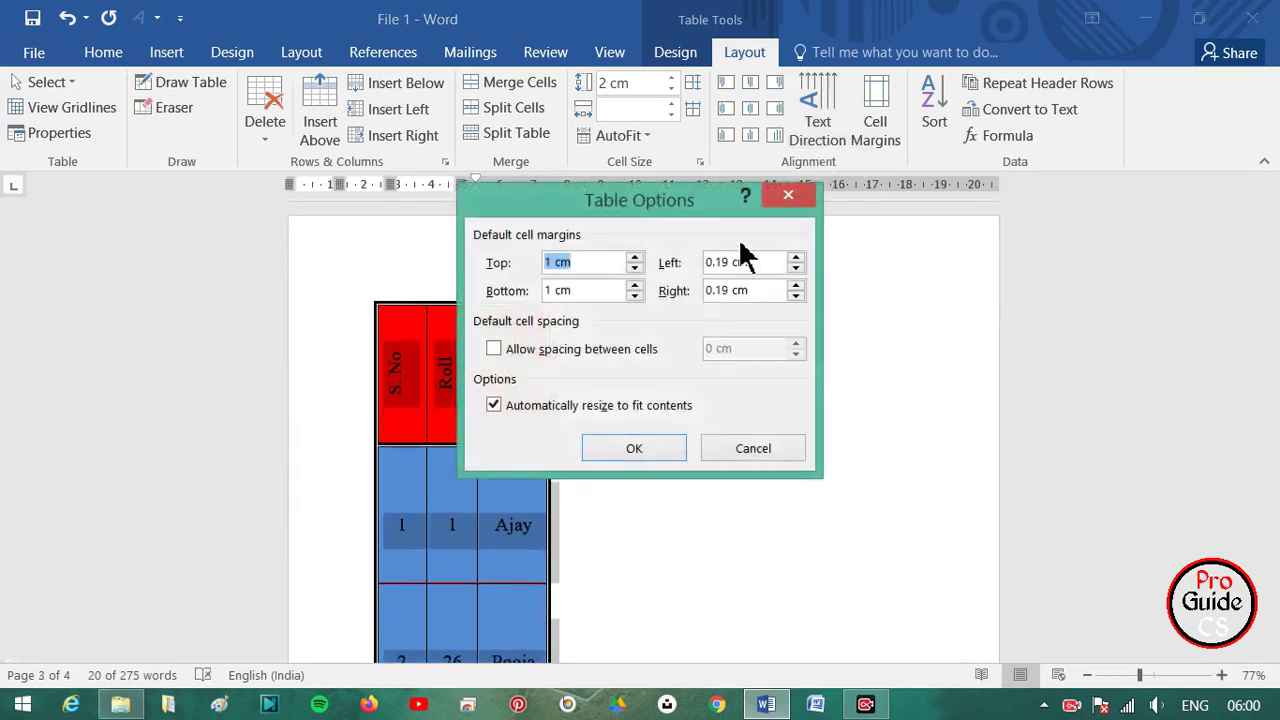
{"action": "left_click_drag", "start_coordinate": [757, 266], "coordinate": [668, 275]}
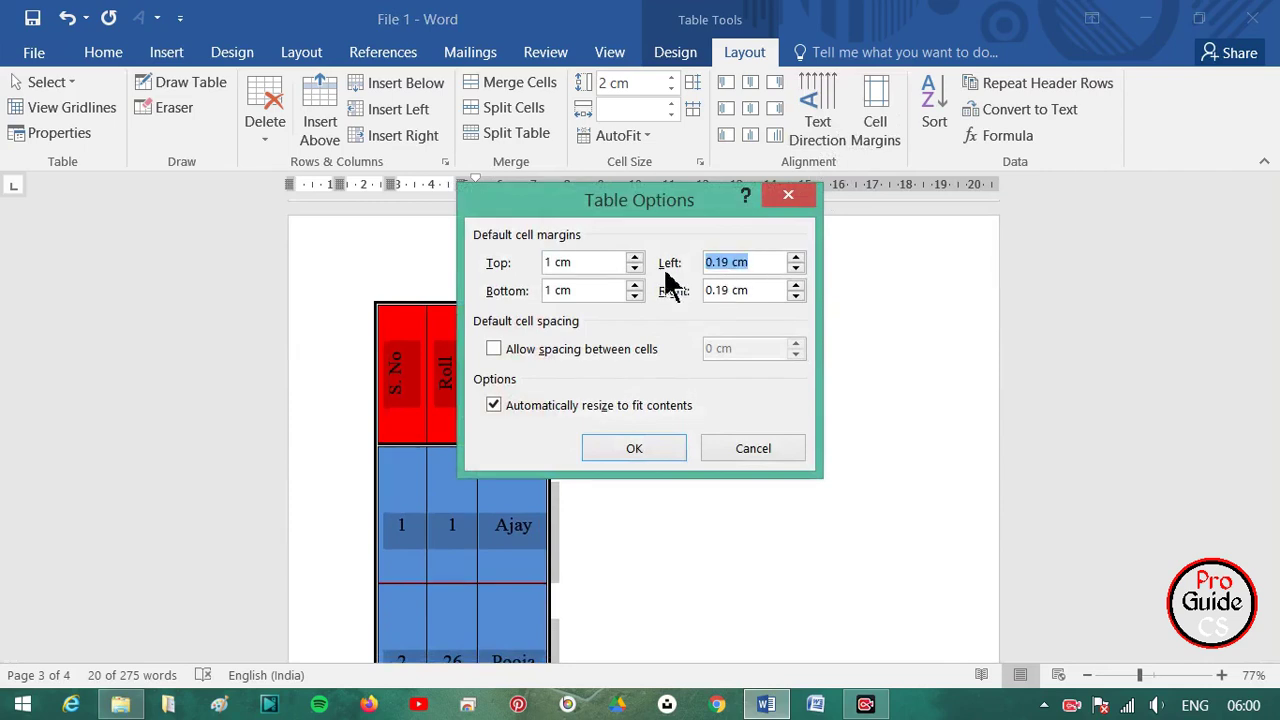
{"action": "type", "text": "1"}
{"action": "left_click_drag", "start_coordinate": [757, 290], "coordinate": [690, 290]}
{"action": "type", "text": "1"}
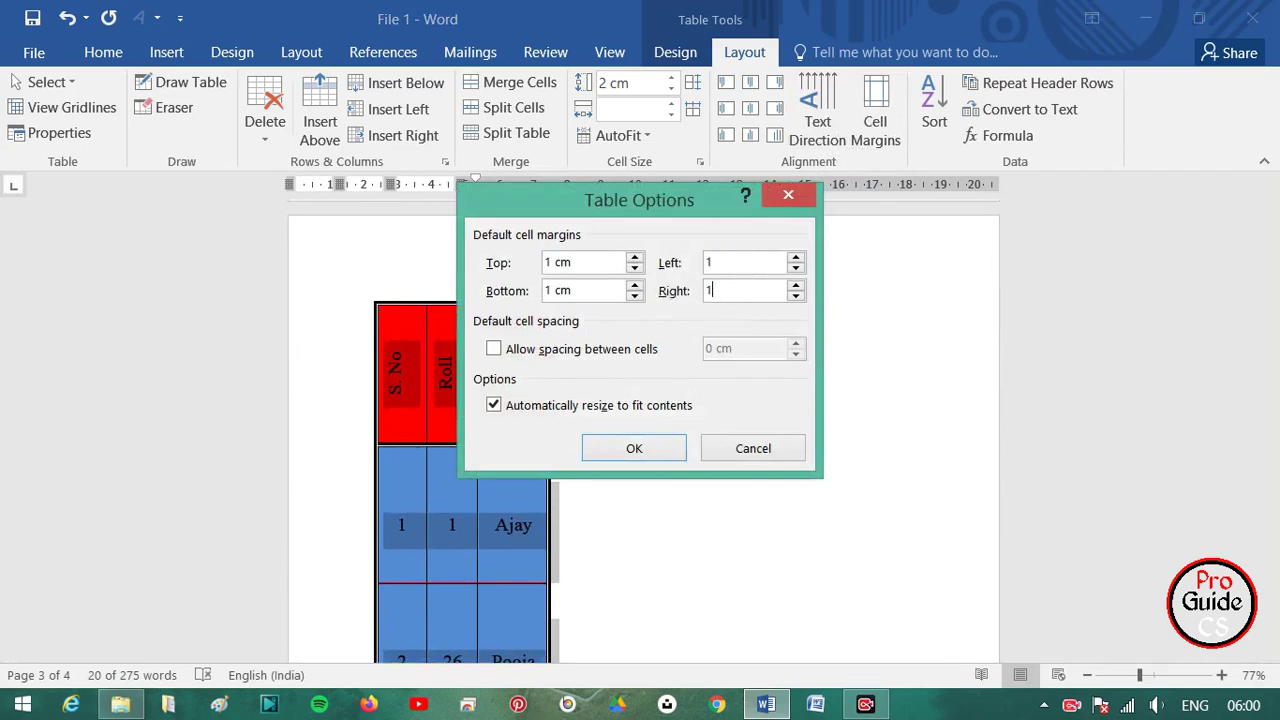
{"action": "left_click", "coordinate": [638, 452]}
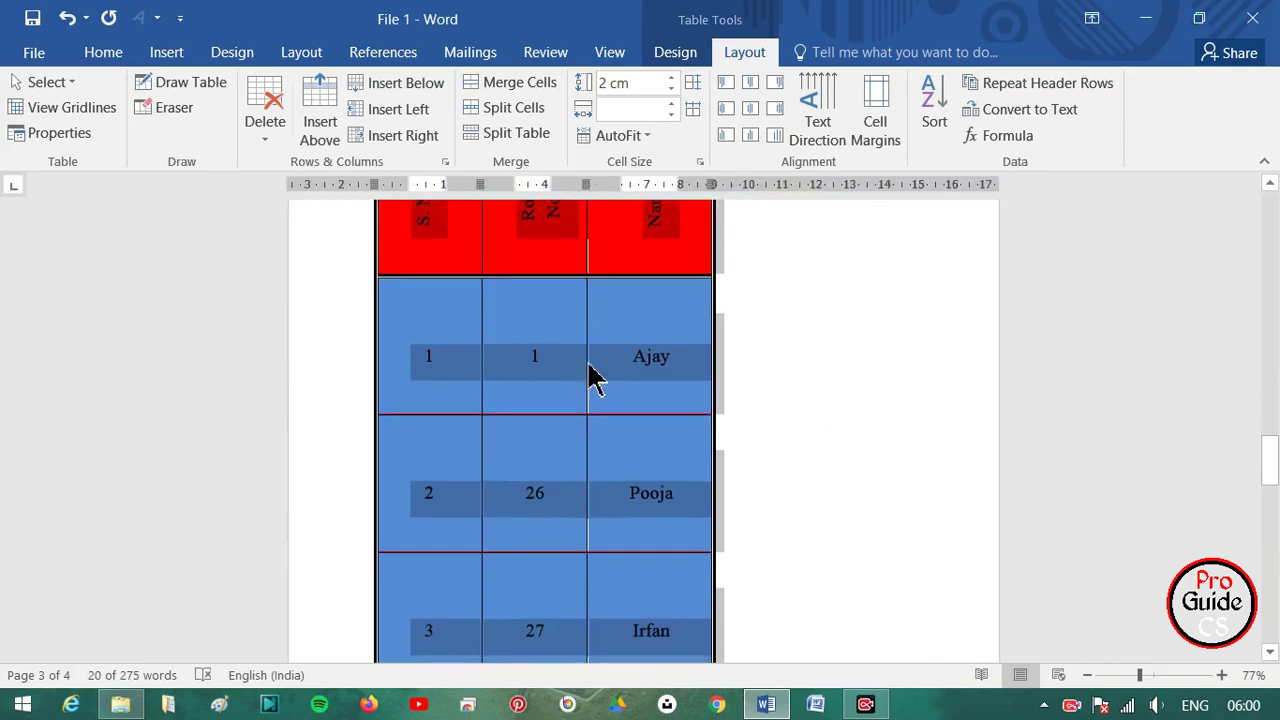
- AutoFit the student table to the window so it spans the page width
{"action": "left_click", "coordinate": [418, 334]}
{"action": "scroll", "coordinate": [640, 397], "scroll_direction": "up", "scroll_amount": 2}
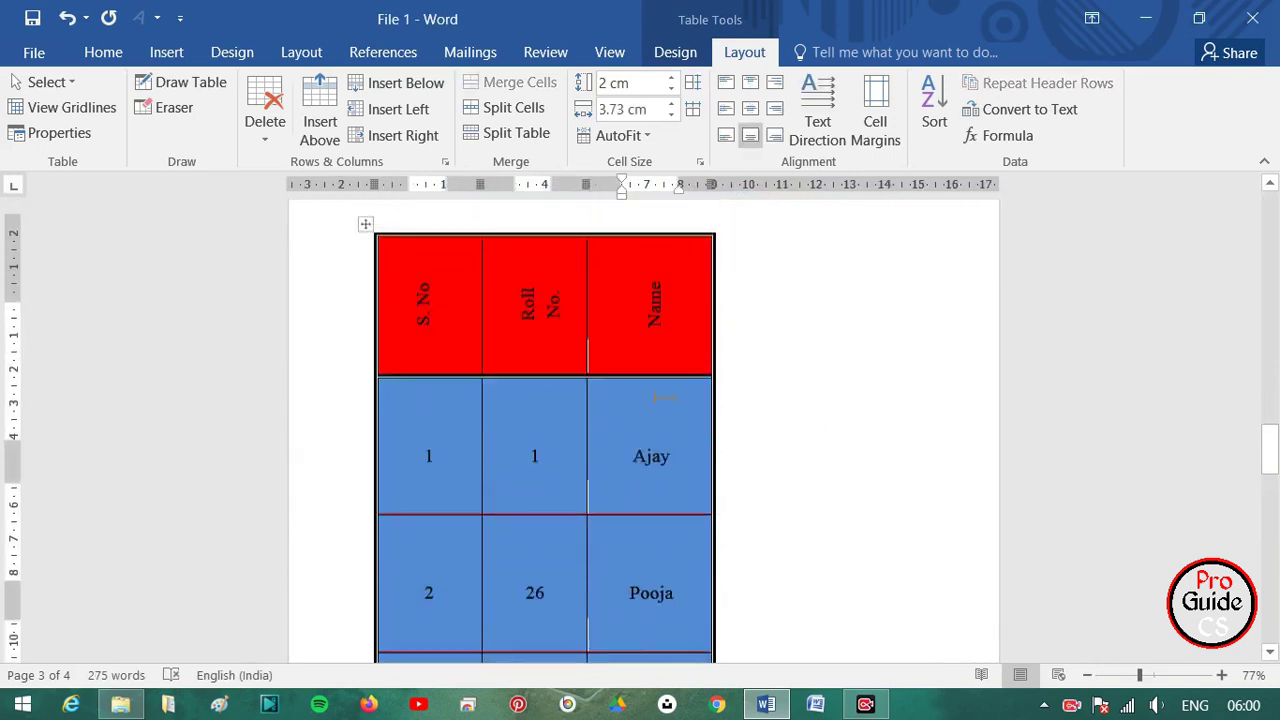
{"action": "scroll", "coordinate": [470, 369], "scroll_direction": "up", "scroll_amount": 3}
{"action": "left_click", "coordinate": [364, 335]}
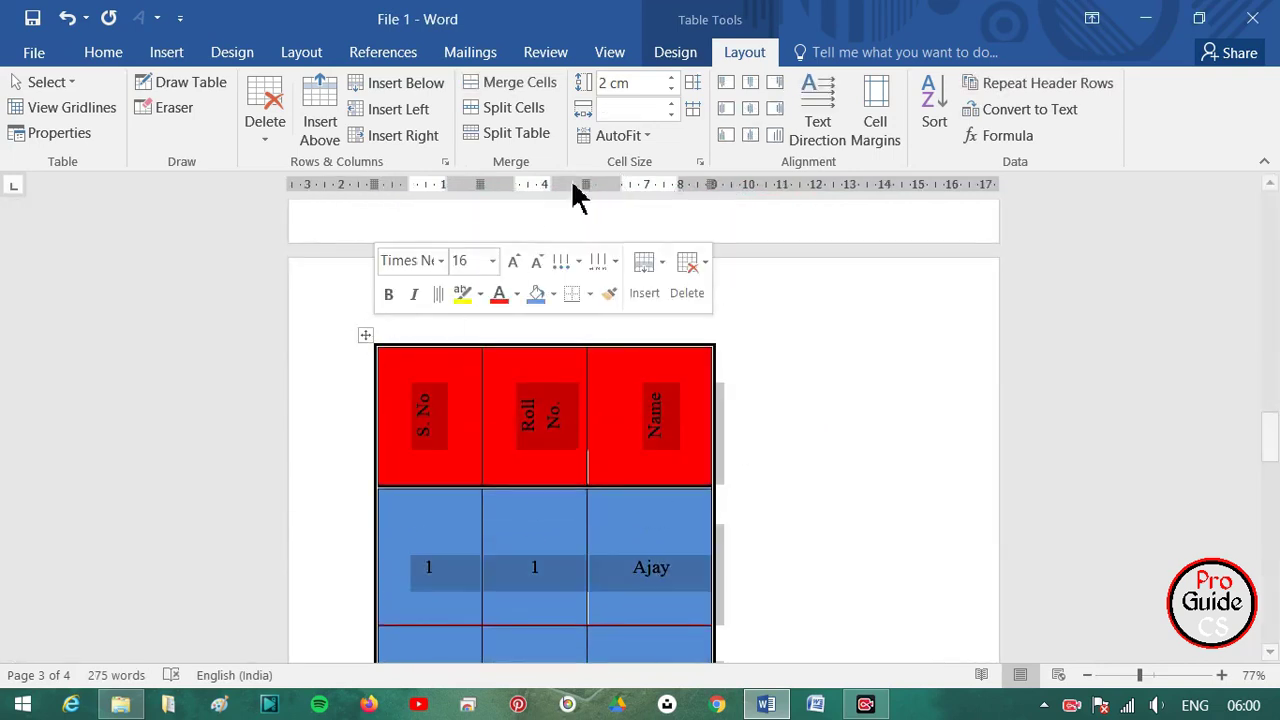
{"action": "left_click", "coordinate": [610, 135]}
{"action": "left_click", "coordinate": [640, 193]}
- Recheck the cell margin settings to confirm the 1 cm values
{"action": "scroll", "coordinate": [677, 328], "scroll_direction": "down", "scroll_amount": 5}
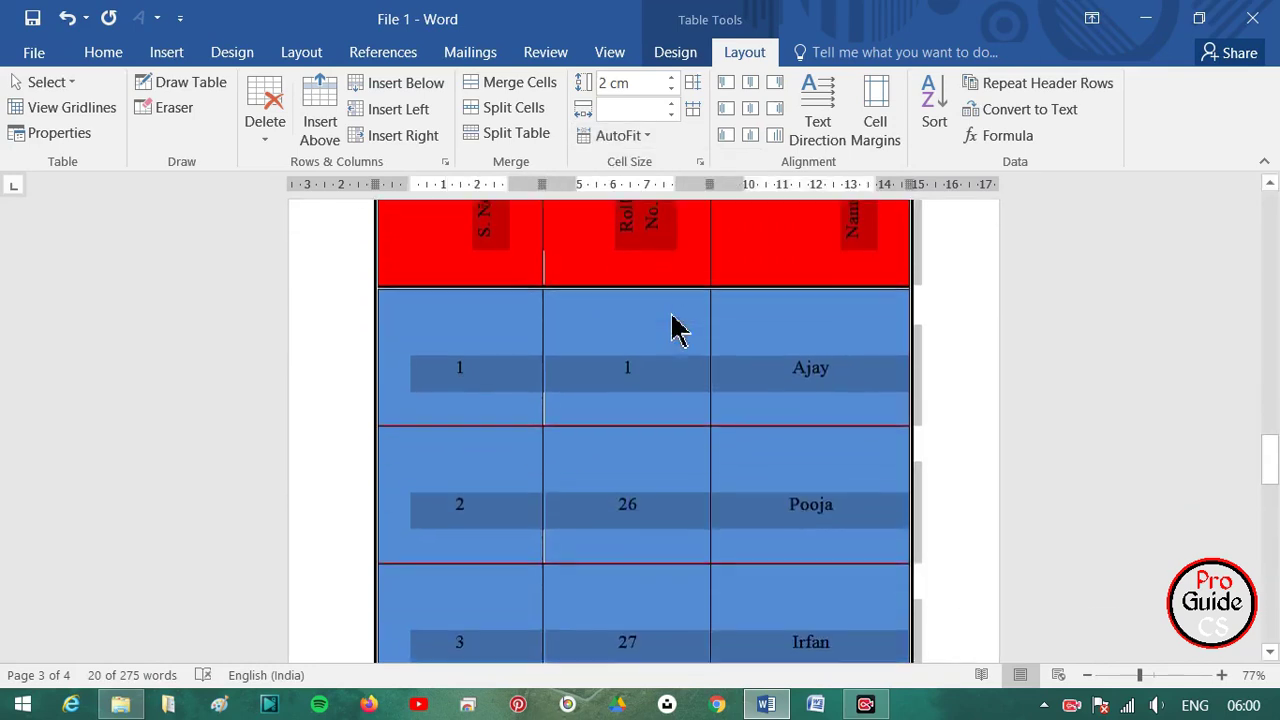
{"action": "scroll", "coordinate": [674, 323], "scroll_direction": "down", "scroll_amount": 1}
{"action": "scroll", "coordinate": [674, 320], "scroll_direction": "up", "scroll_amount": 6}
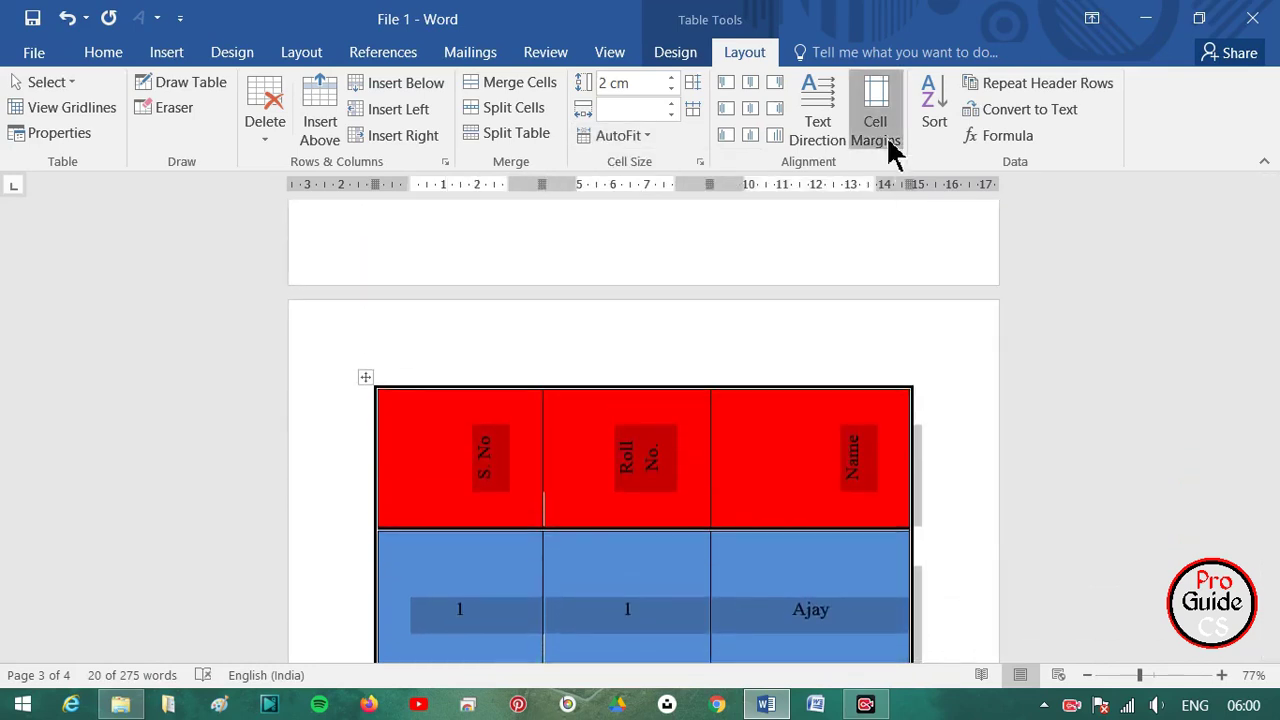
{"action": "left_click", "coordinate": [882, 132]}
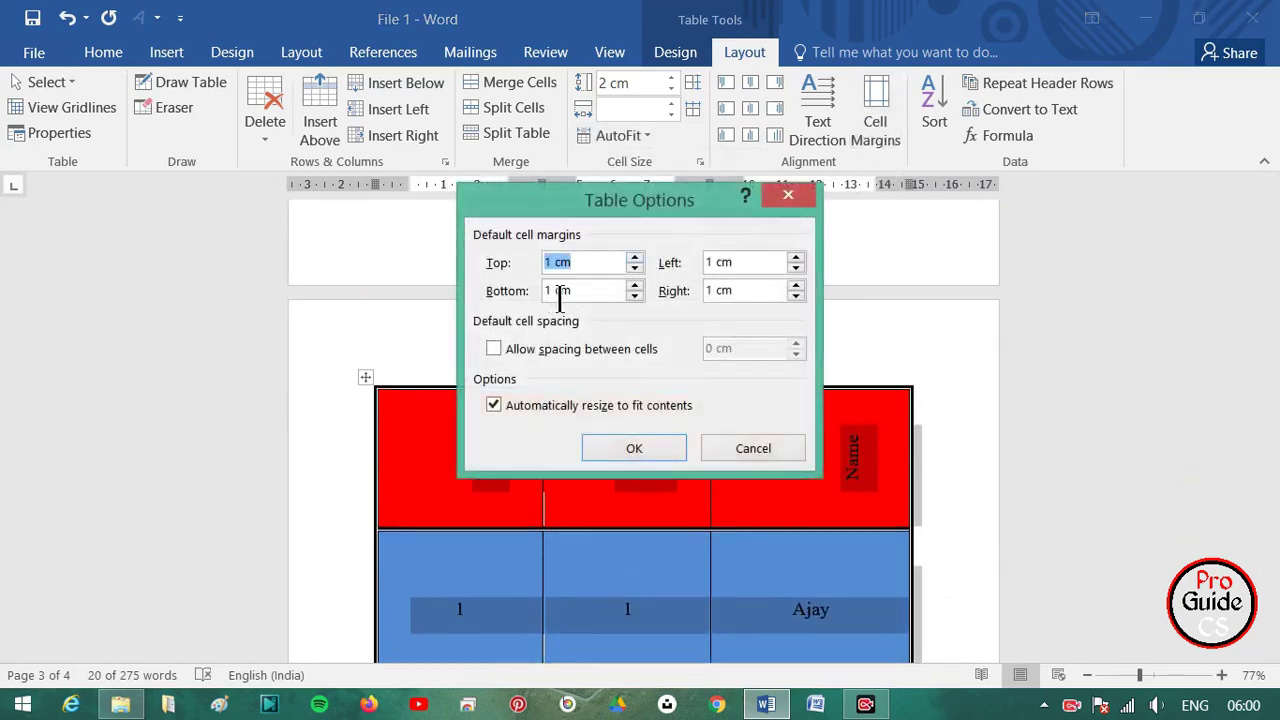
{"action": "left_click", "coordinate": [788, 195]}
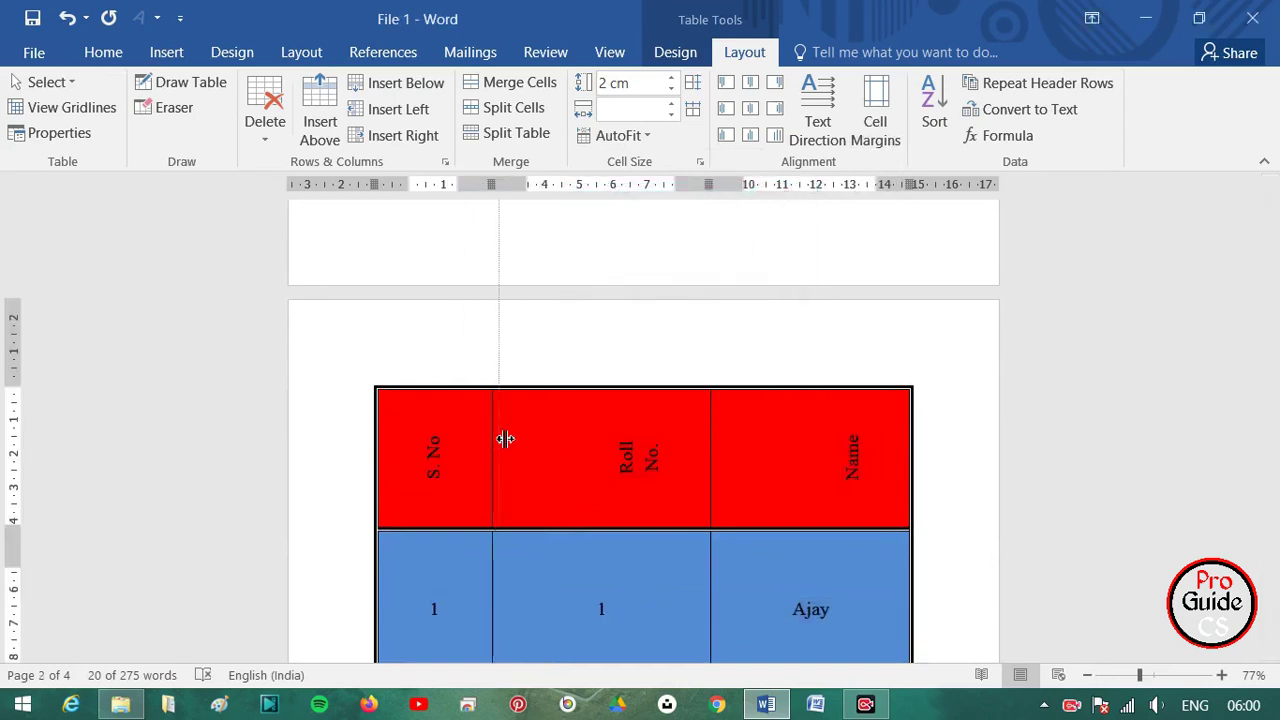
- Drag the S. No / Roll No. column border right so both columns are roughly equal
{"action": "left_click_drag", "start_coordinate": [528, 440], "coordinate": [504, 427]}
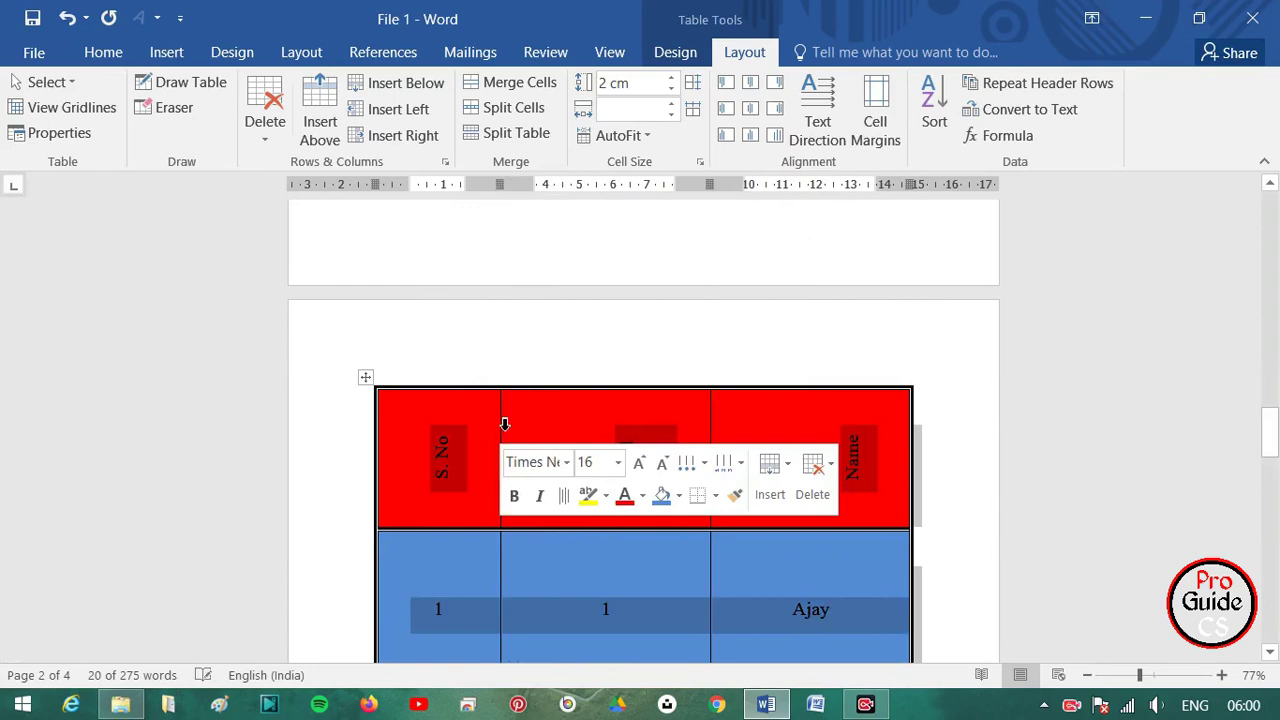
{"action": "left_click", "coordinate": [828, 318]}
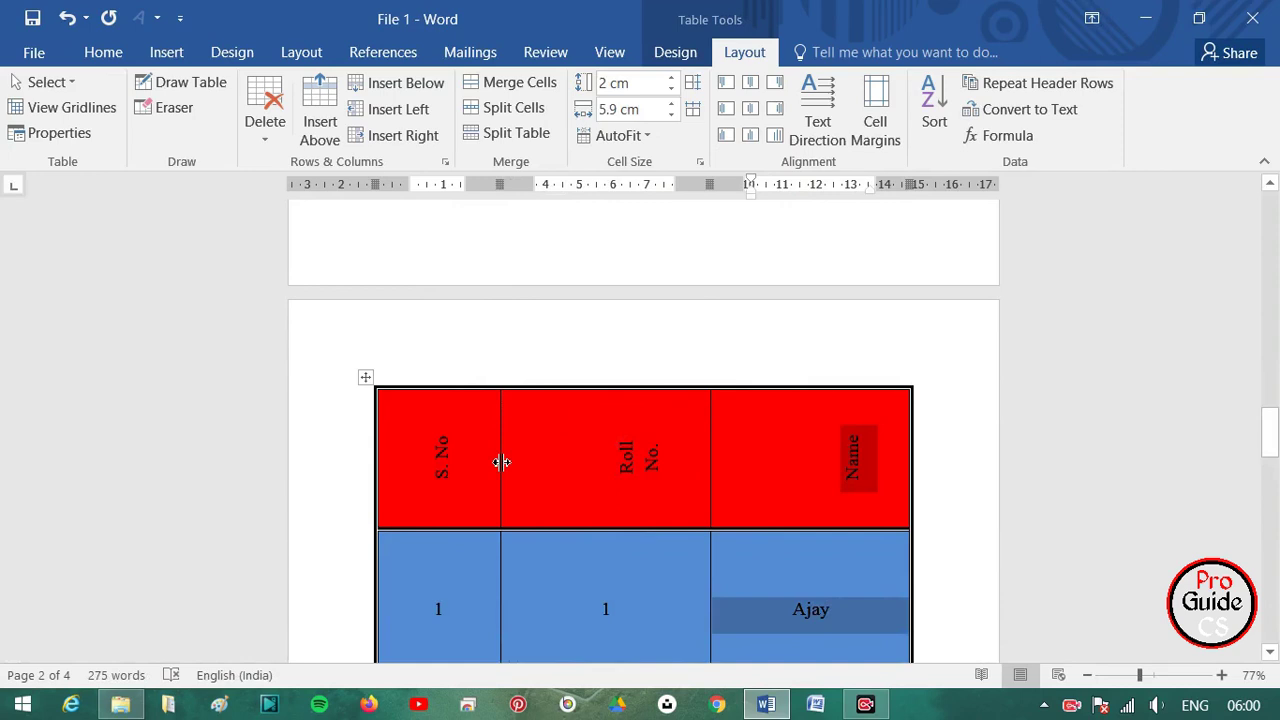
{"action": "left_click_drag", "start_coordinate": [502, 462], "coordinate": [500, 451]}
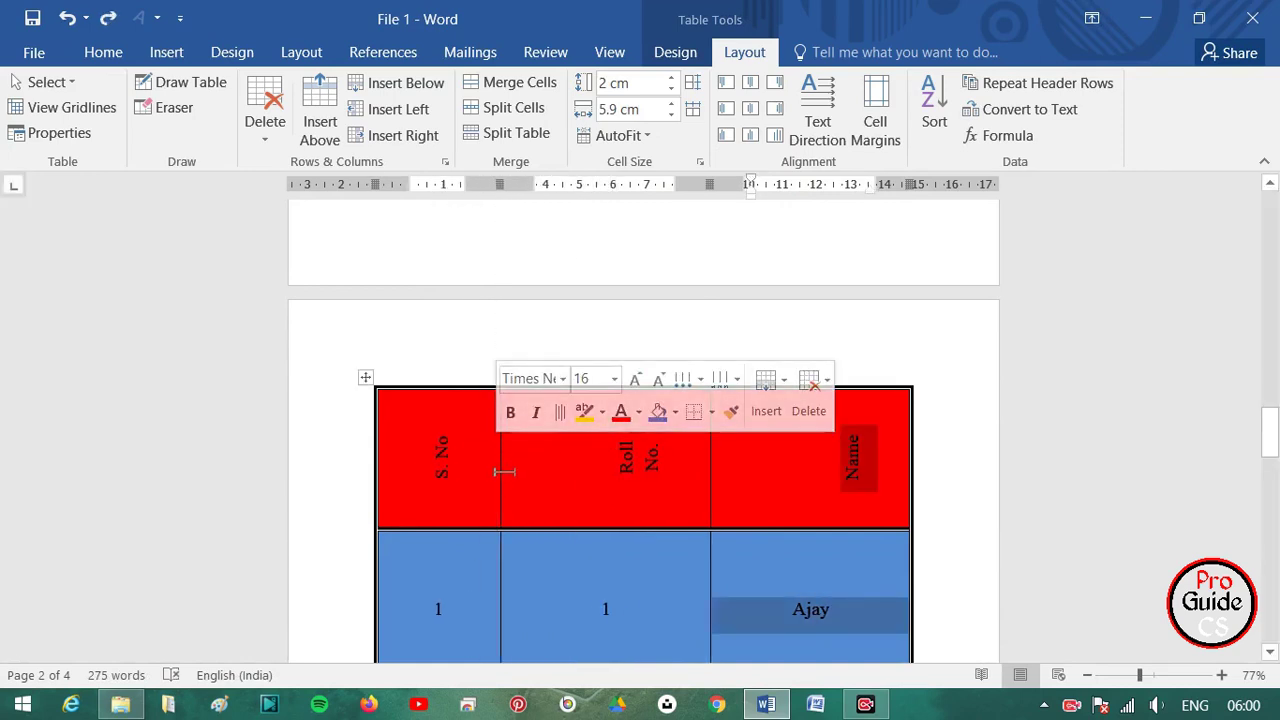
{"action": "left_click_drag", "start_coordinate": [512, 474], "coordinate": [543, 464]}
{"action": "left_click", "coordinate": [597, 339]}
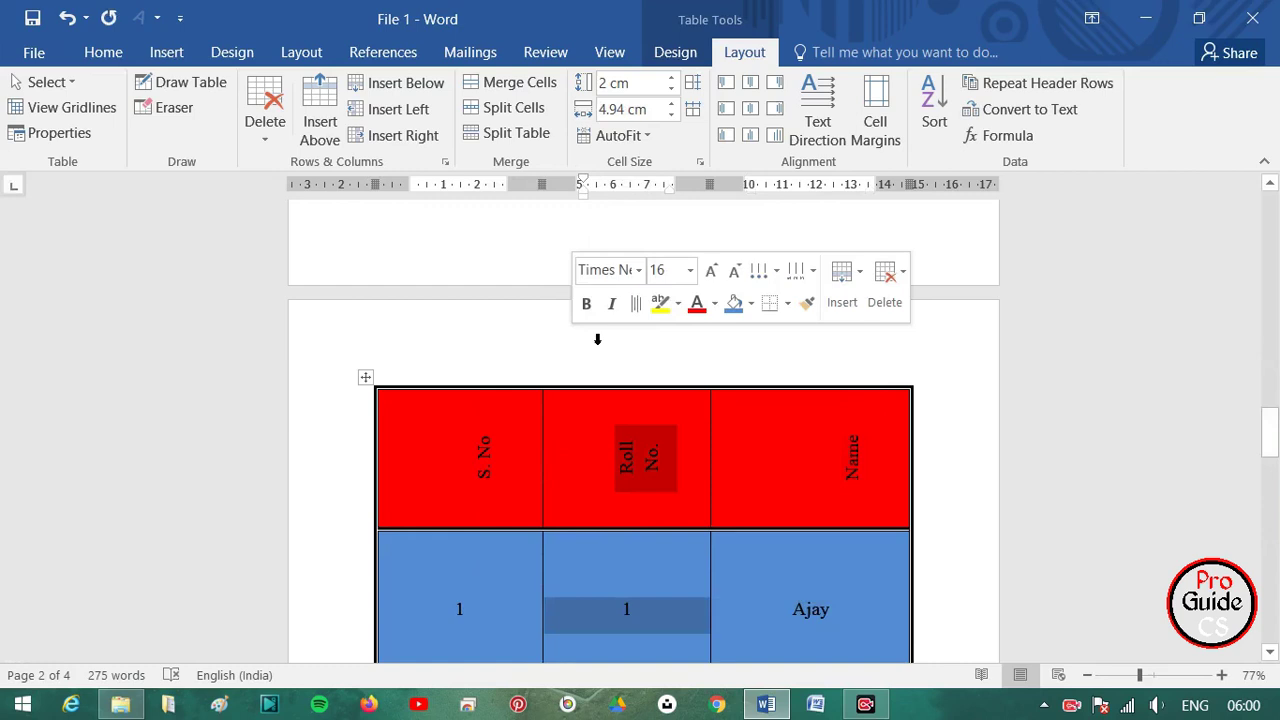
{"action": "left_click", "coordinate": [1062, 379]}
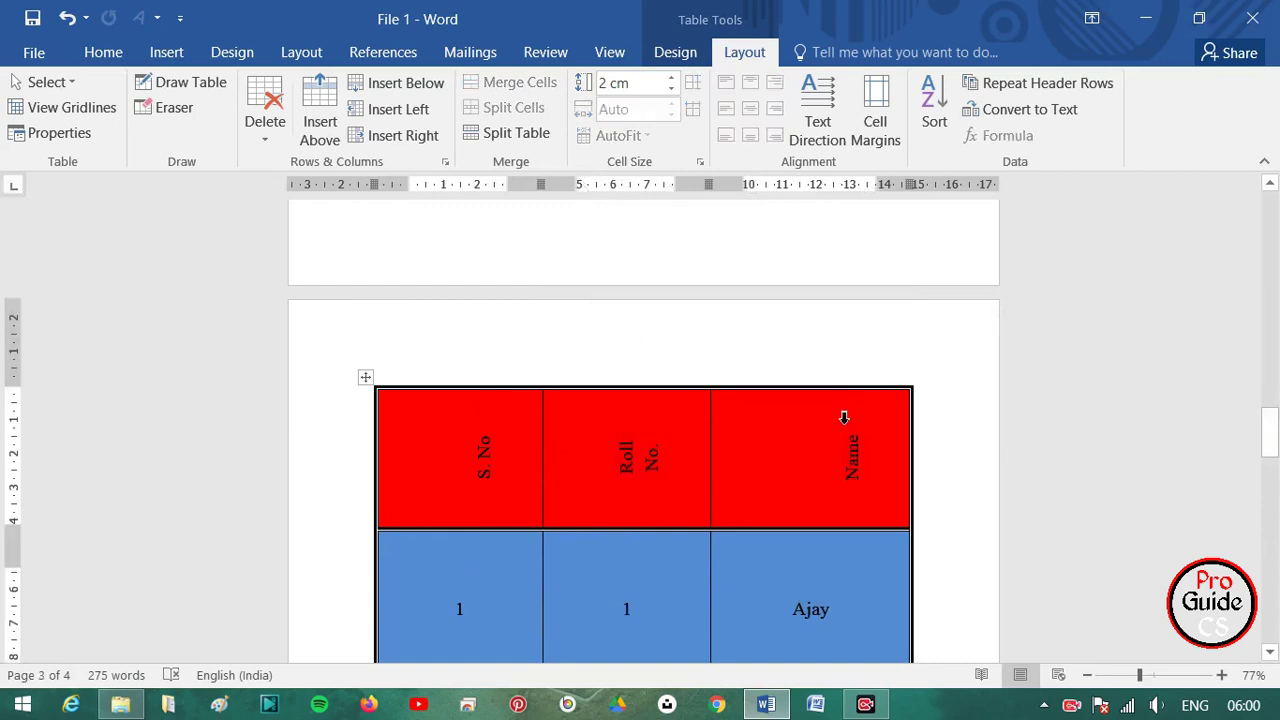
{"action": "scroll", "coordinate": [820, 375], "scroll_direction": "up", "scroll_amount": 5}
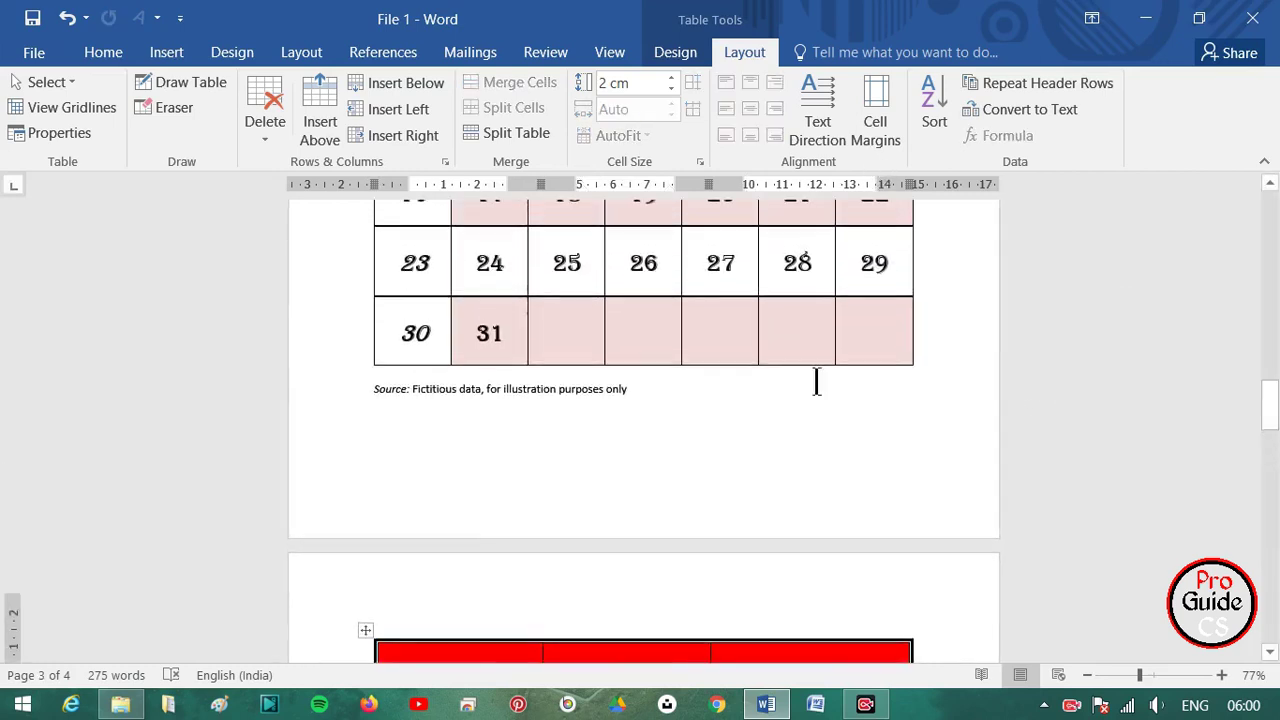
{"action": "scroll", "coordinate": [816, 381], "scroll_direction": "up", "scroll_amount": 3}
{"action": "scroll", "coordinate": [700, 370], "scroll_direction": "up", "scroll_amount": 2}
{"action": "left_click", "coordinate": [596, 296]}
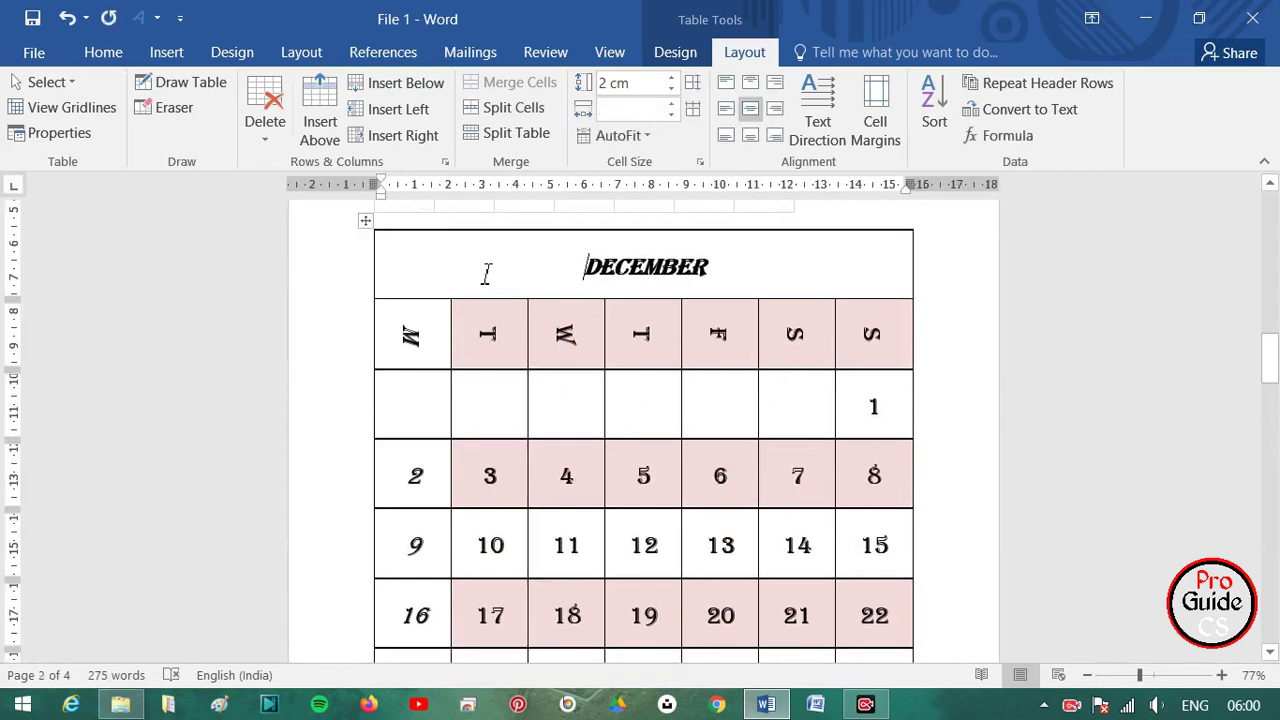
{"action": "left_click", "coordinate": [365, 222]}
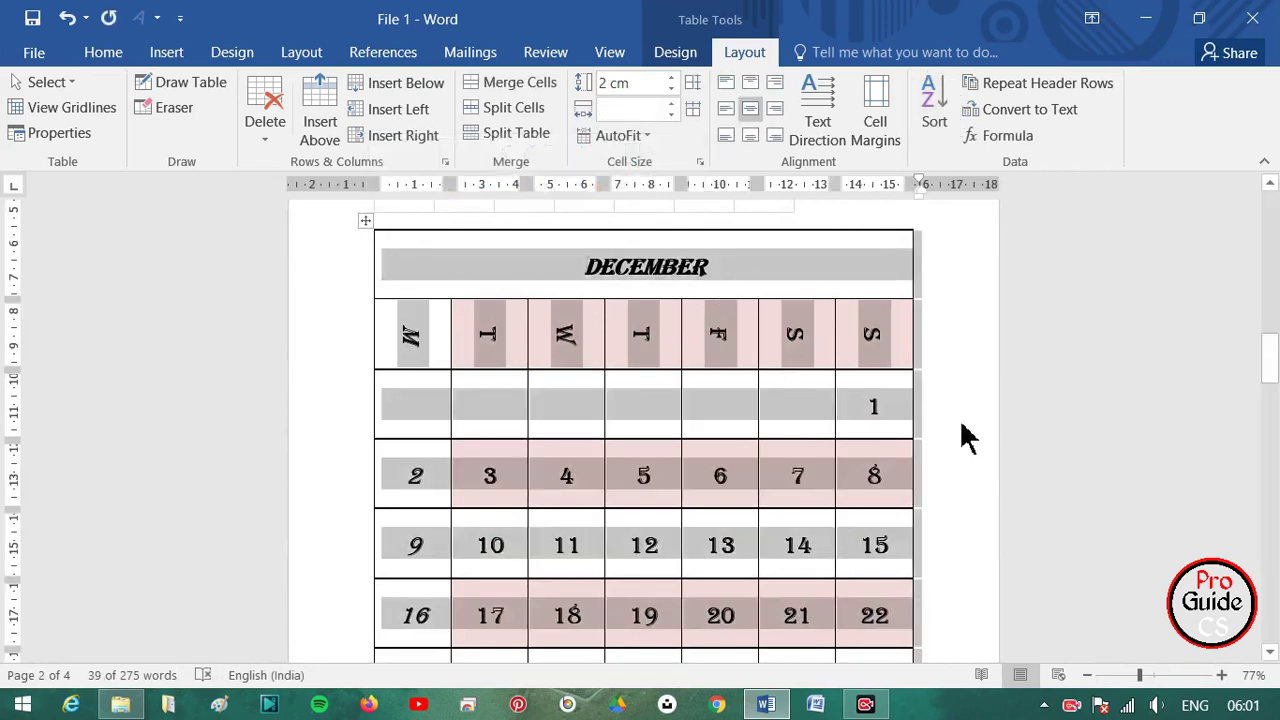
{"action": "scroll", "coordinate": [826, 474], "scroll_direction": "down", "scroll_amount": 1}
{"action": "scroll", "coordinate": [520, 463], "scroll_direction": "down", "scroll_amount": 2}
{"action": "left_click", "coordinate": [512, 461]}
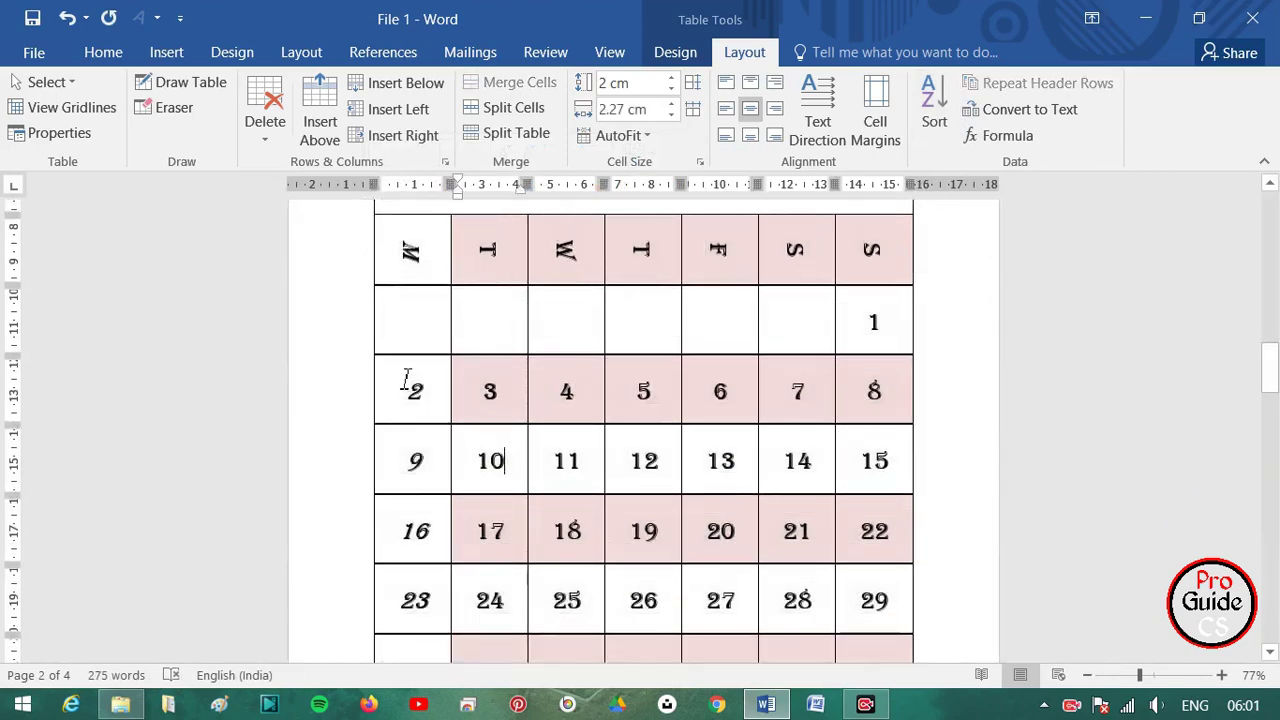
{"action": "scroll", "coordinate": [404, 383], "scroll_direction": "down", "scroll_amount": 1}
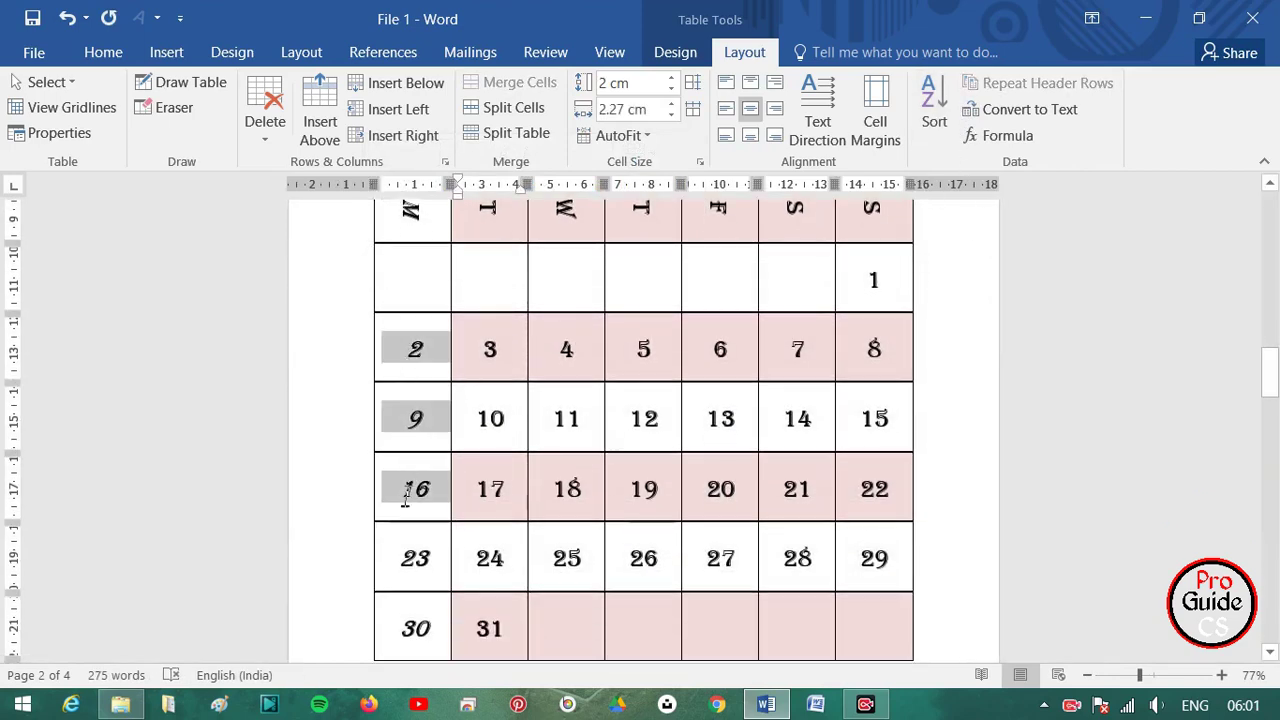
{"action": "left_click_drag", "start_coordinate": [407, 356], "coordinate": [408, 622]}
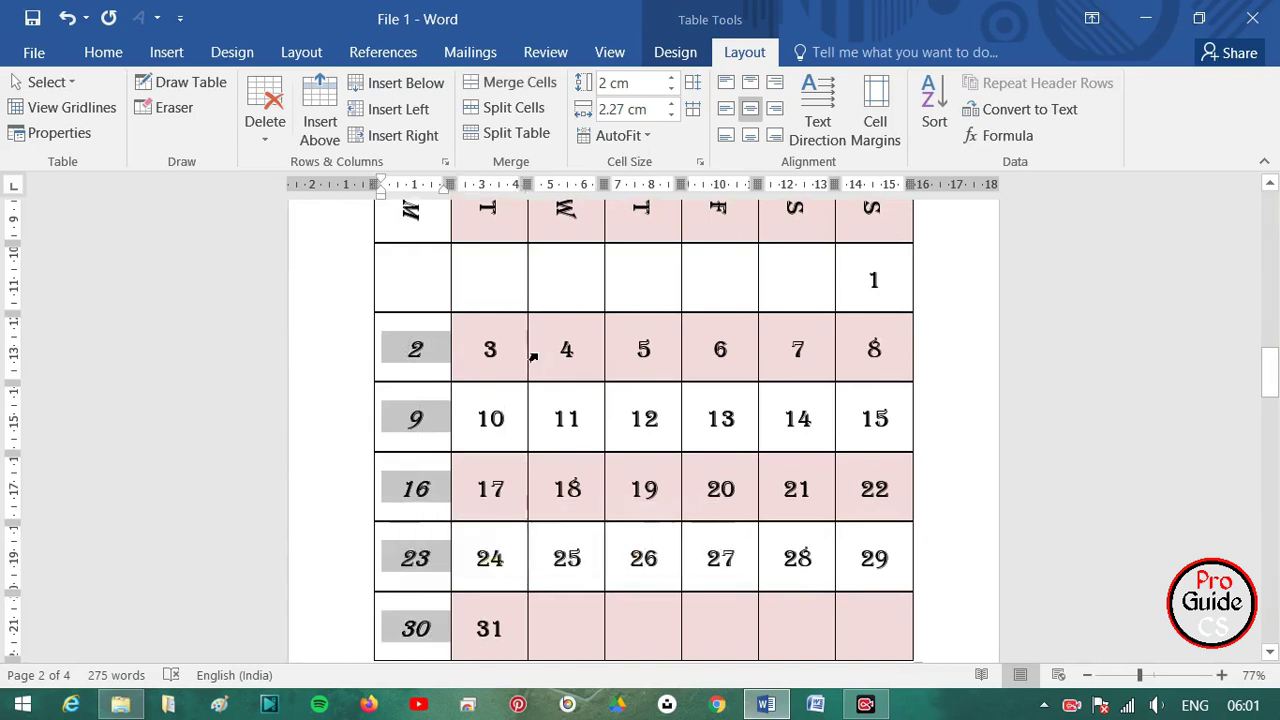
{"action": "left_click", "coordinate": [427, 345]}
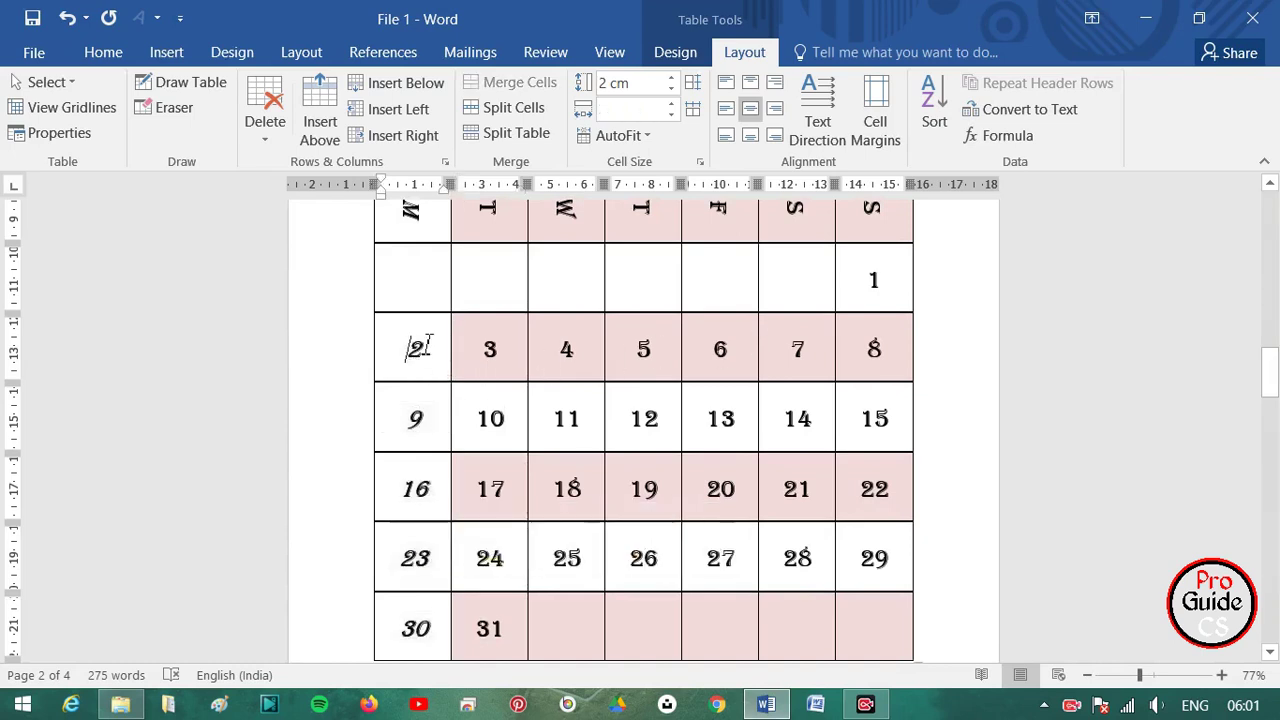
{"action": "left_click_drag", "start_coordinate": [413, 355], "coordinate": [443, 614]}
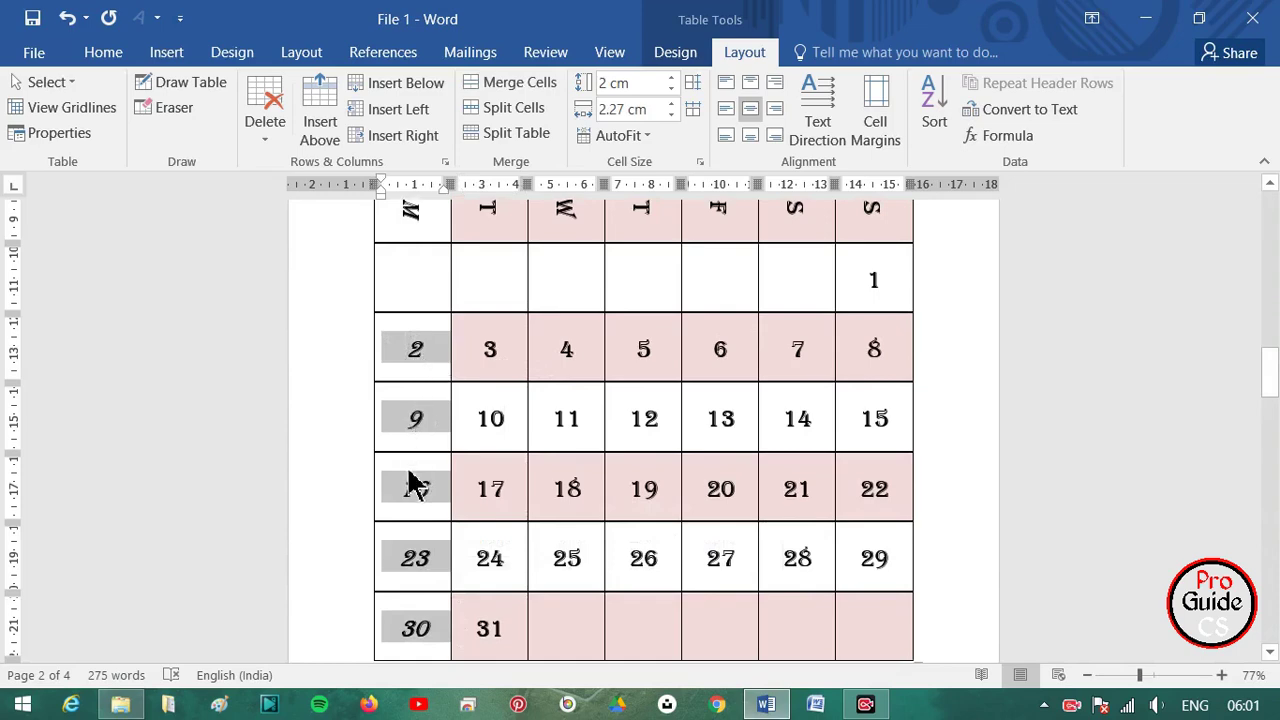
{"action": "left_click", "coordinate": [952, 137]}
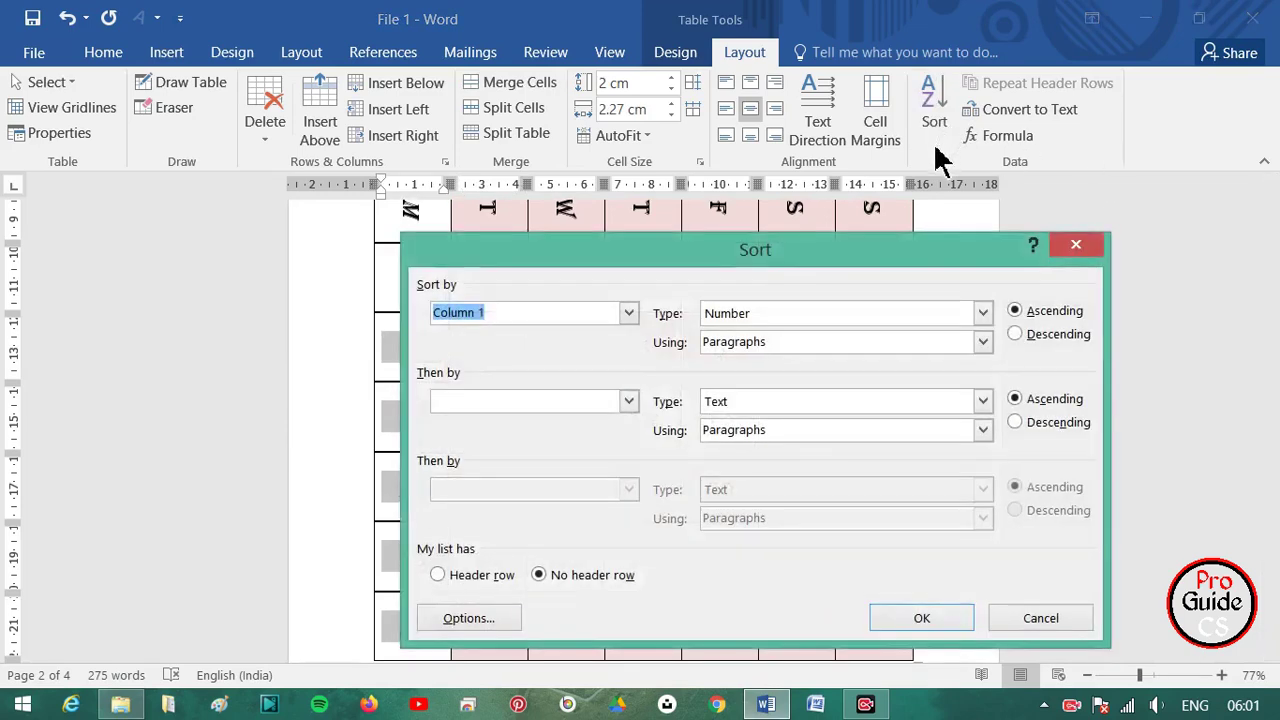
{"action": "left_click", "coordinate": [1015, 335]}
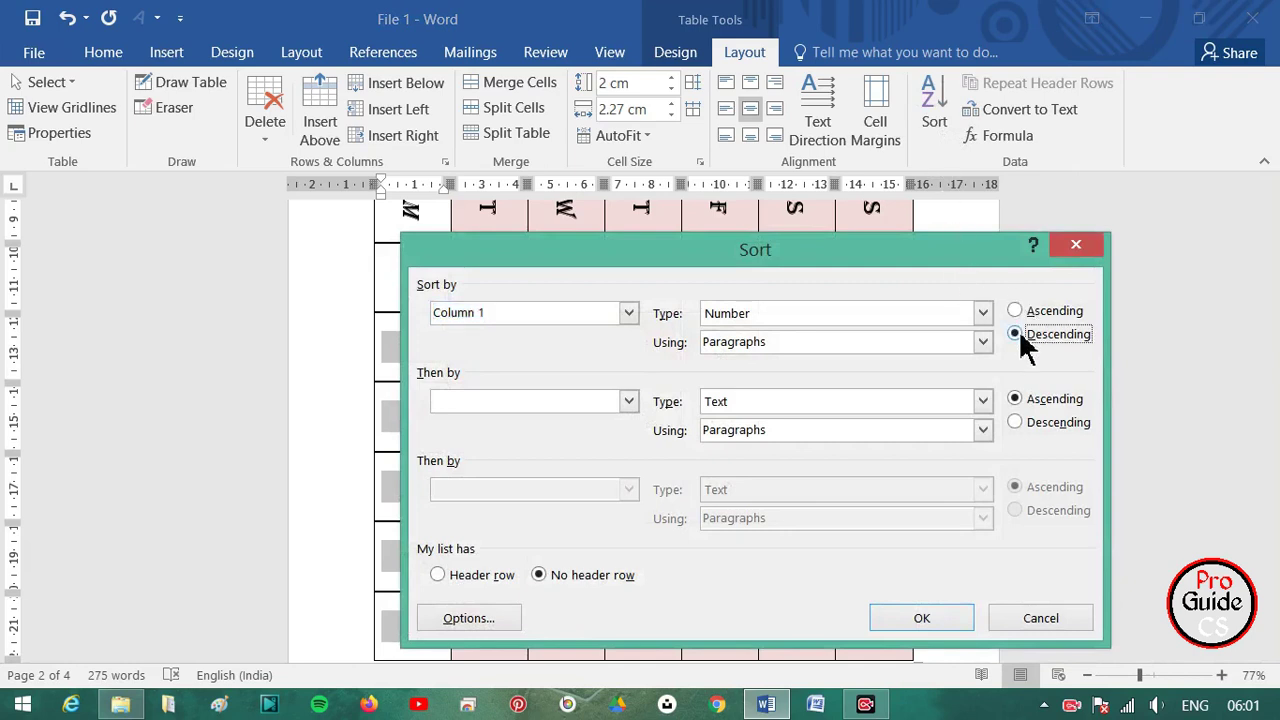
{"action": "left_click", "coordinate": [917, 616]}
{"action": "left_click", "coordinate": [757, 540]}
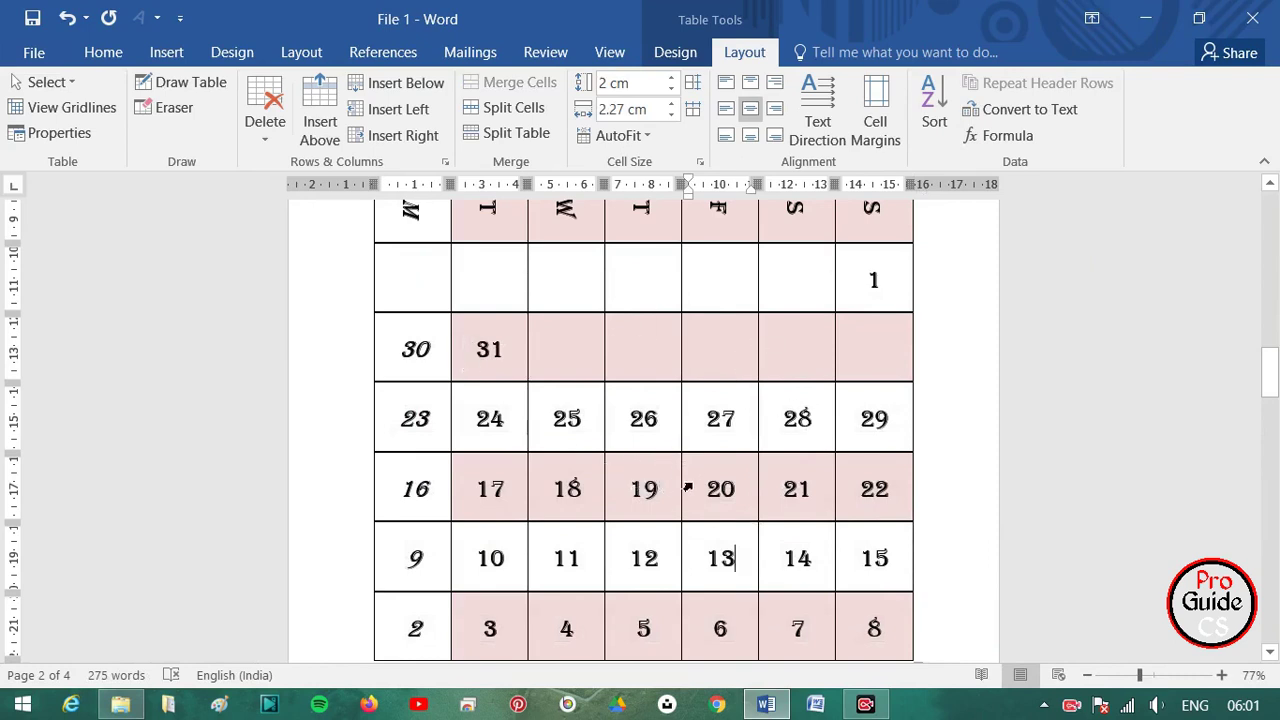
{"action": "left_click_drag", "start_coordinate": [417, 340], "coordinate": [903, 420]}
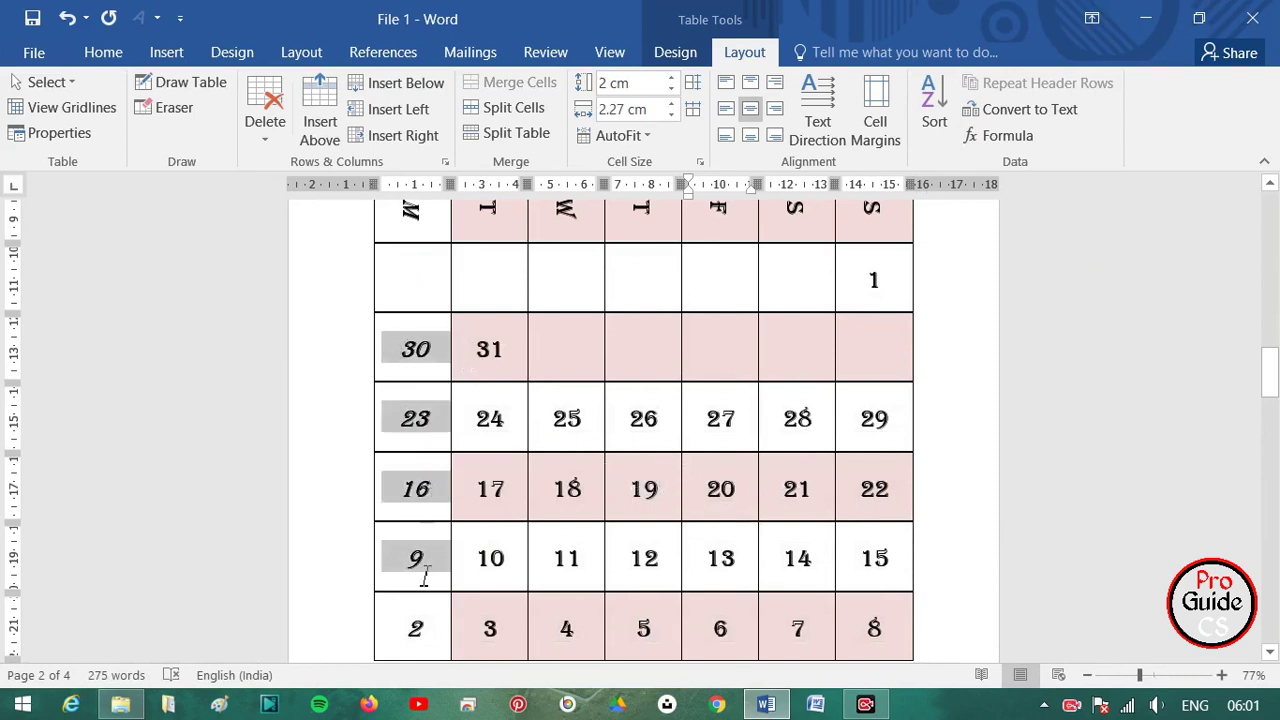
{"action": "scroll", "coordinate": [897, 420], "scroll_direction": "up", "scroll_amount": 1}
{"action": "key", "text": "ctrl+z"}
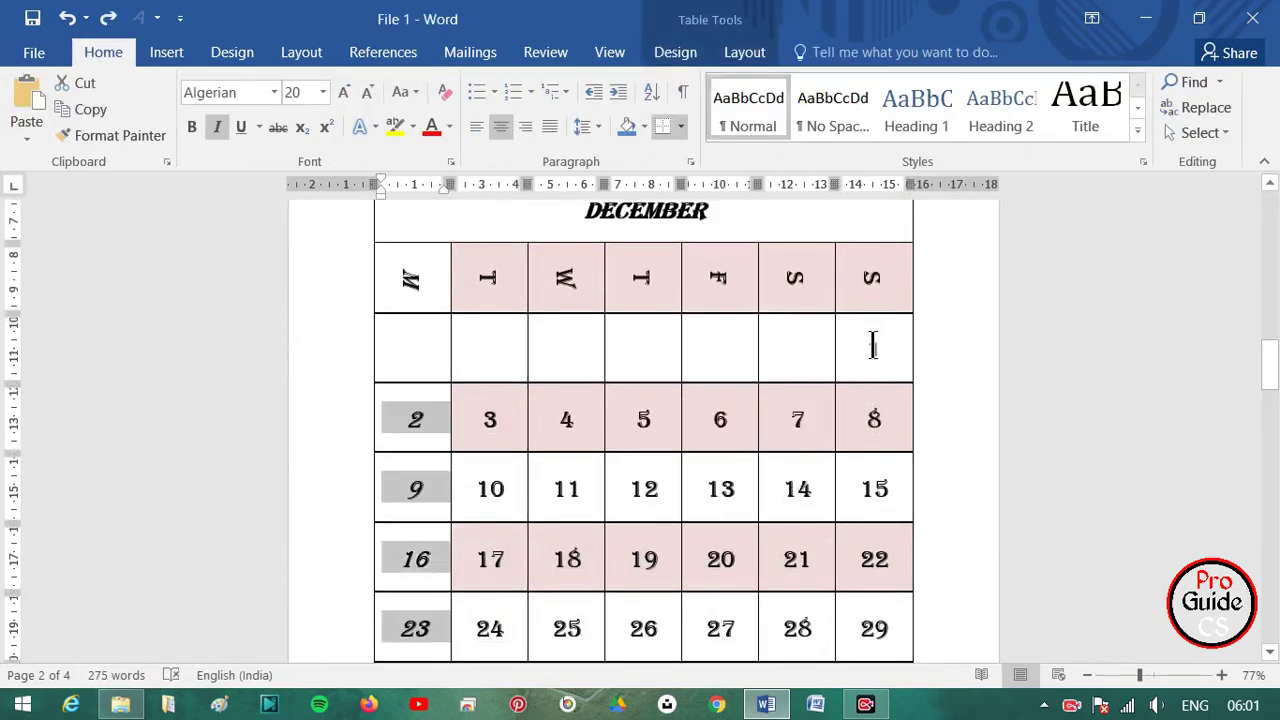
- Sort the calendar rows from the 1 row to the 23–29 row in descending order
{"action": "left_click_drag", "start_coordinate": [430, 332], "coordinate": [891, 634]}
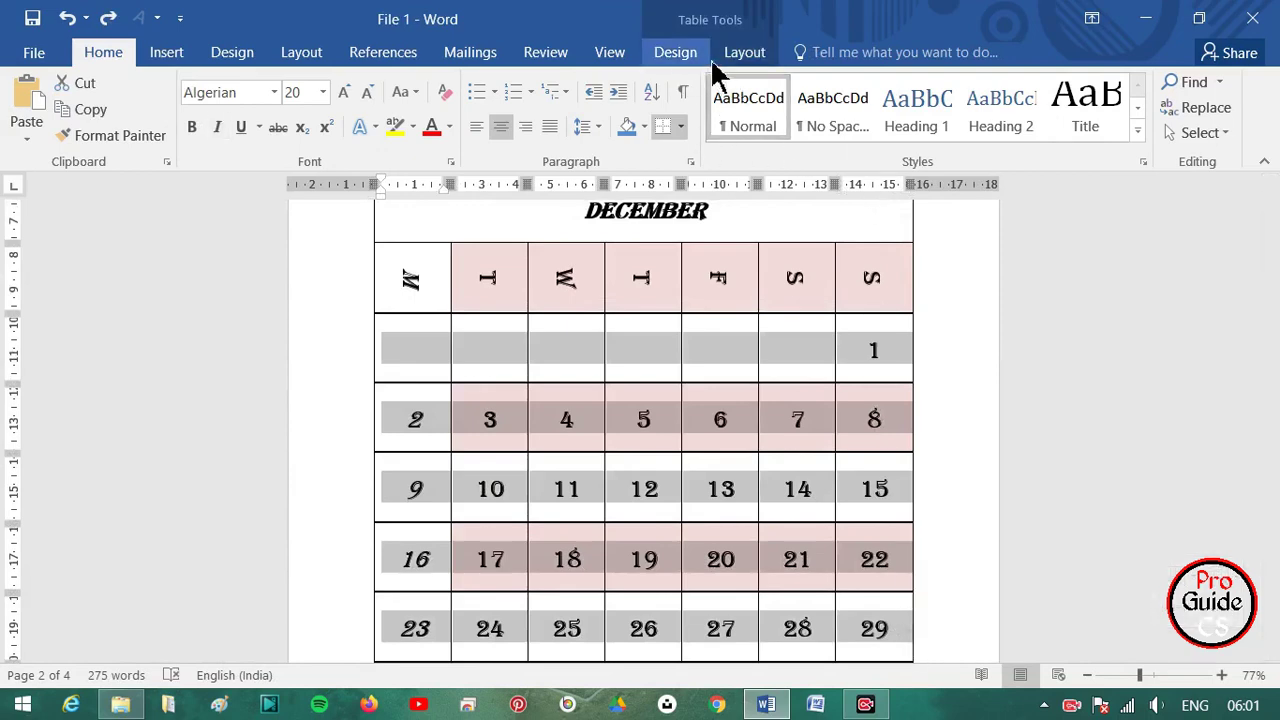
{"action": "left_click", "coordinate": [742, 53]}
{"action": "left_click", "coordinate": [932, 130]}
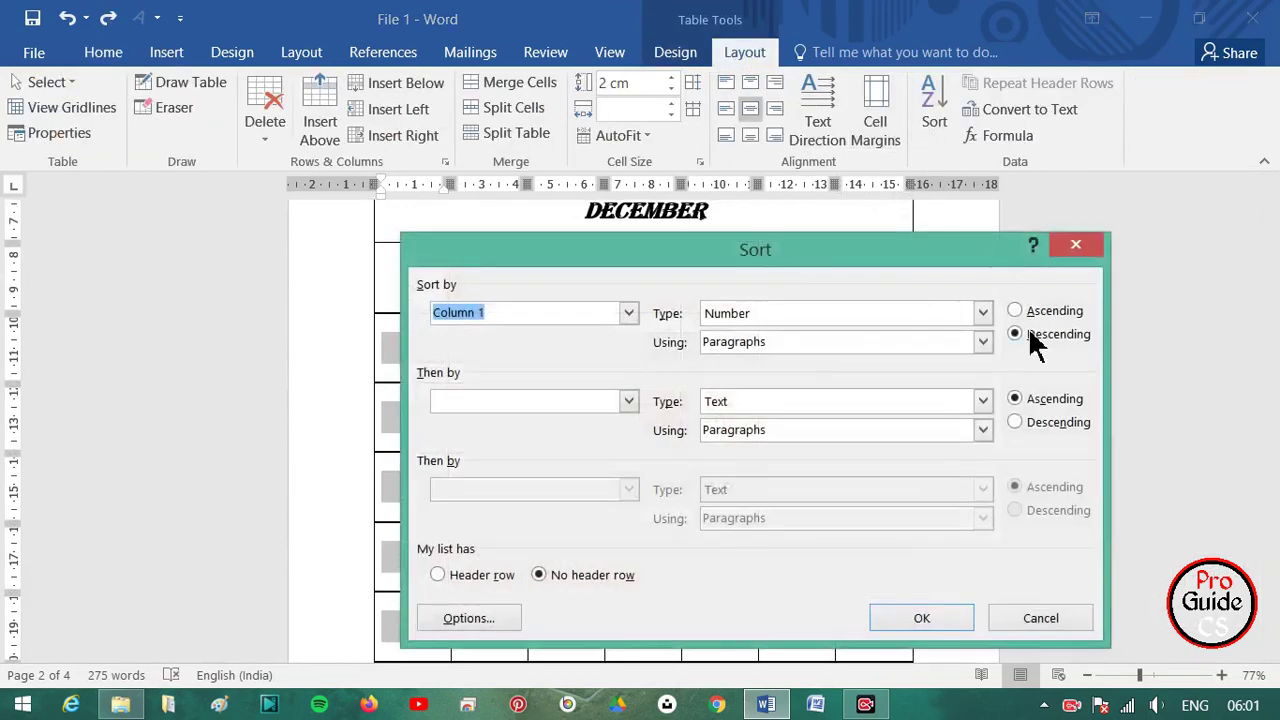
{"action": "left_click", "coordinate": [935, 616]}
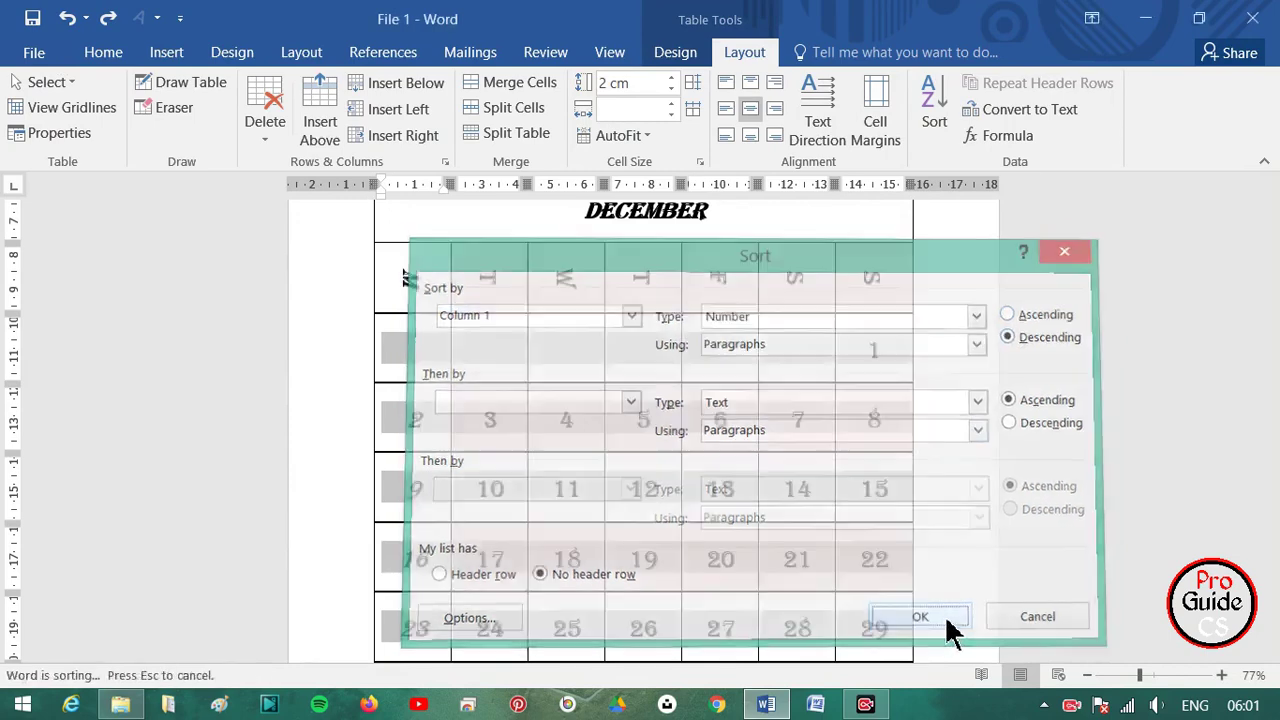
{"action": "left_click", "coordinate": [967, 507]}
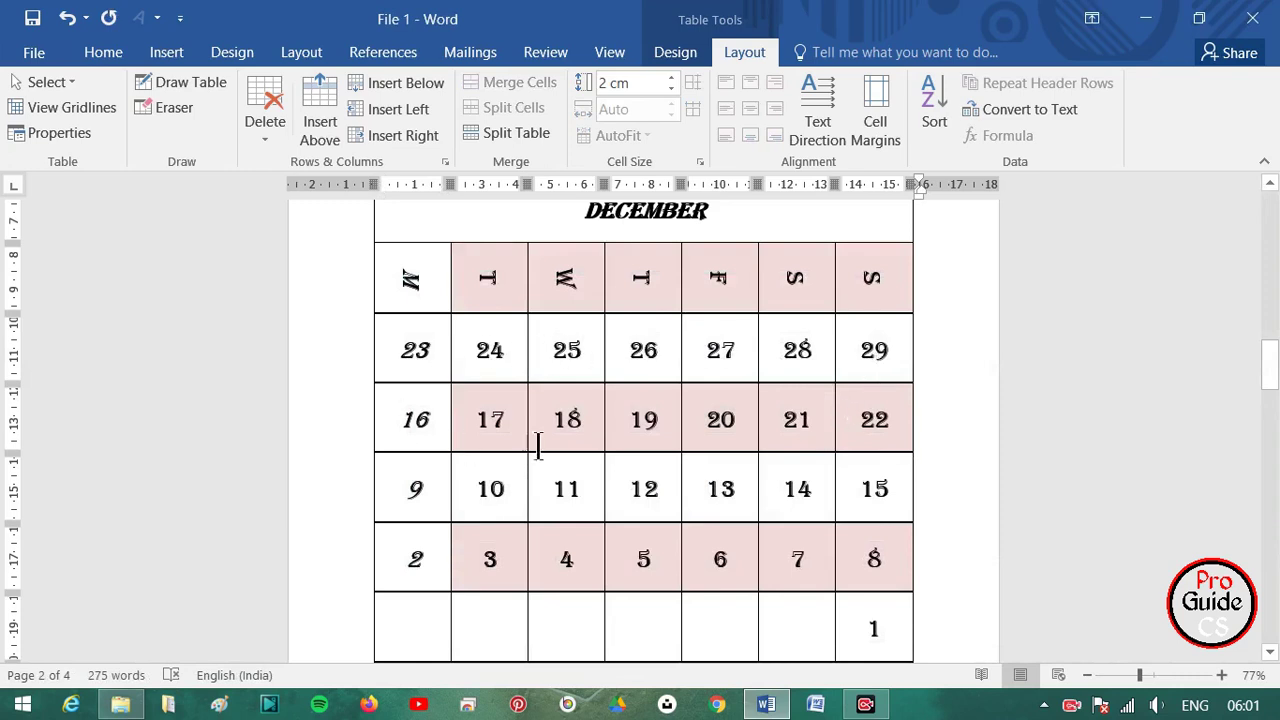
{"action": "left_click", "coordinate": [880, 630]}
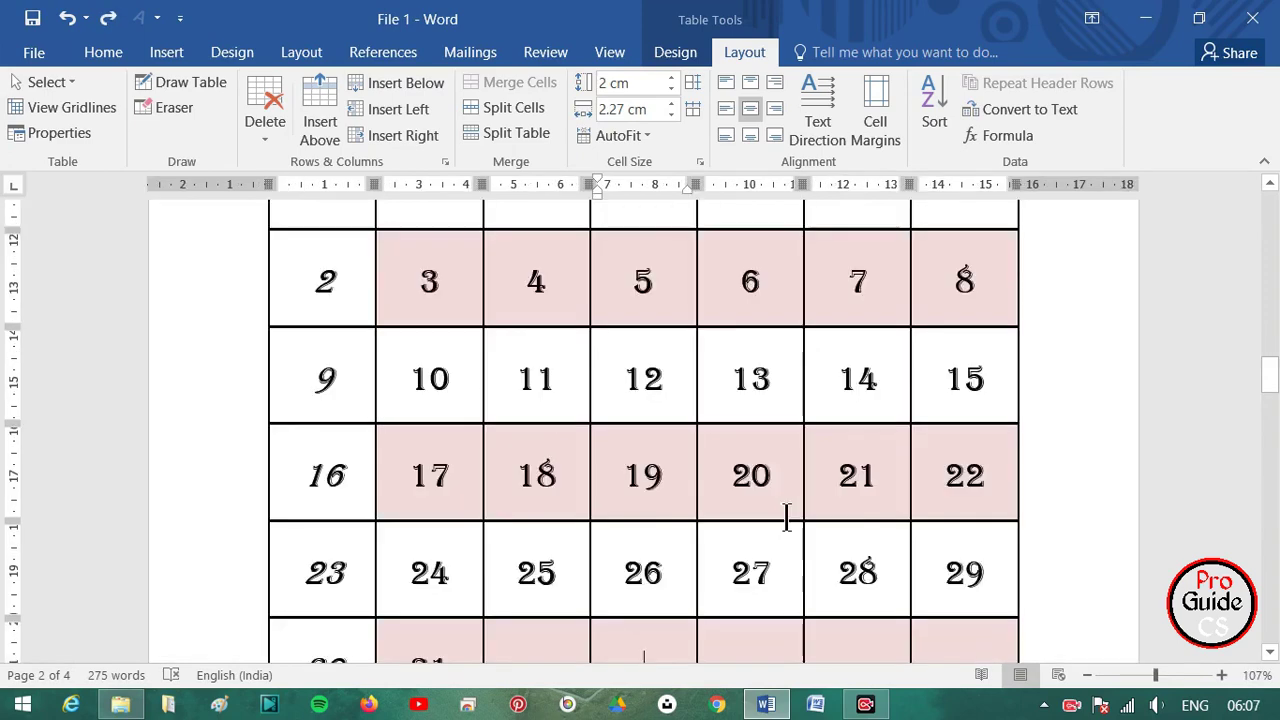
- Replace the student table's red-and-blue shading with a plain light-gridded style
{"action": "scroll", "coordinate": [843, 398], "scroll_direction": "down", "scroll_amount": 5}
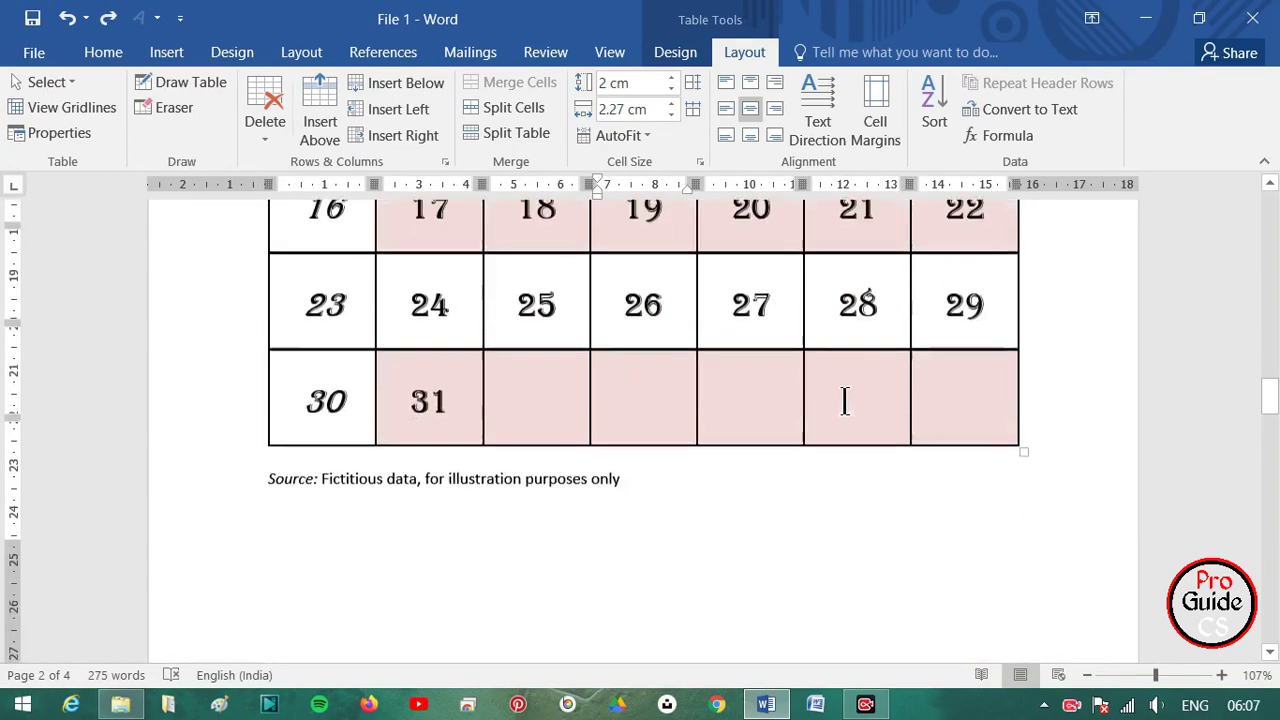
{"action": "scroll", "coordinate": [843, 395], "scroll_direction": "down", "scroll_amount": 5}
{"action": "scroll", "coordinate": [843, 391], "scroll_direction": "down", "scroll_amount": 3}
{"action": "left_click", "coordinate": [654, 380]}
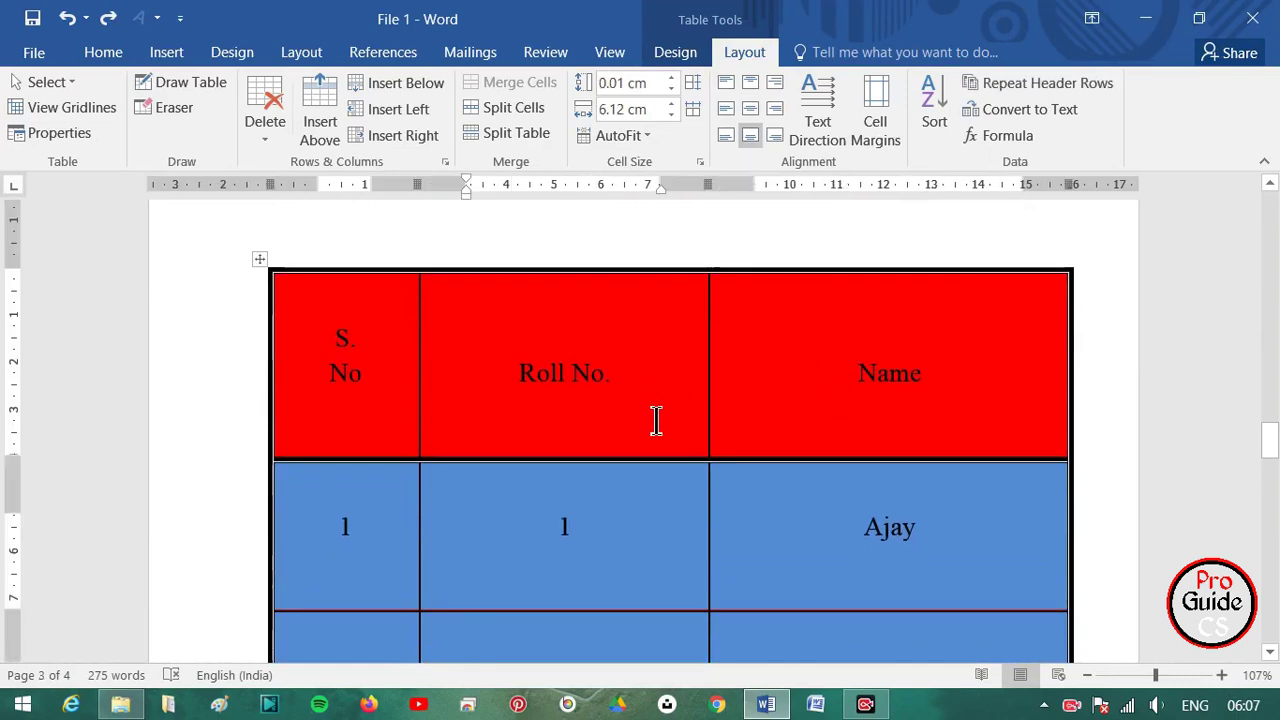
{"action": "scroll", "coordinate": [484, 510], "scroll_direction": "down", "scroll_amount": 5}
{"action": "scroll", "coordinate": [491, 517], "scroll_direction": "up", "scroll_amount": 5}
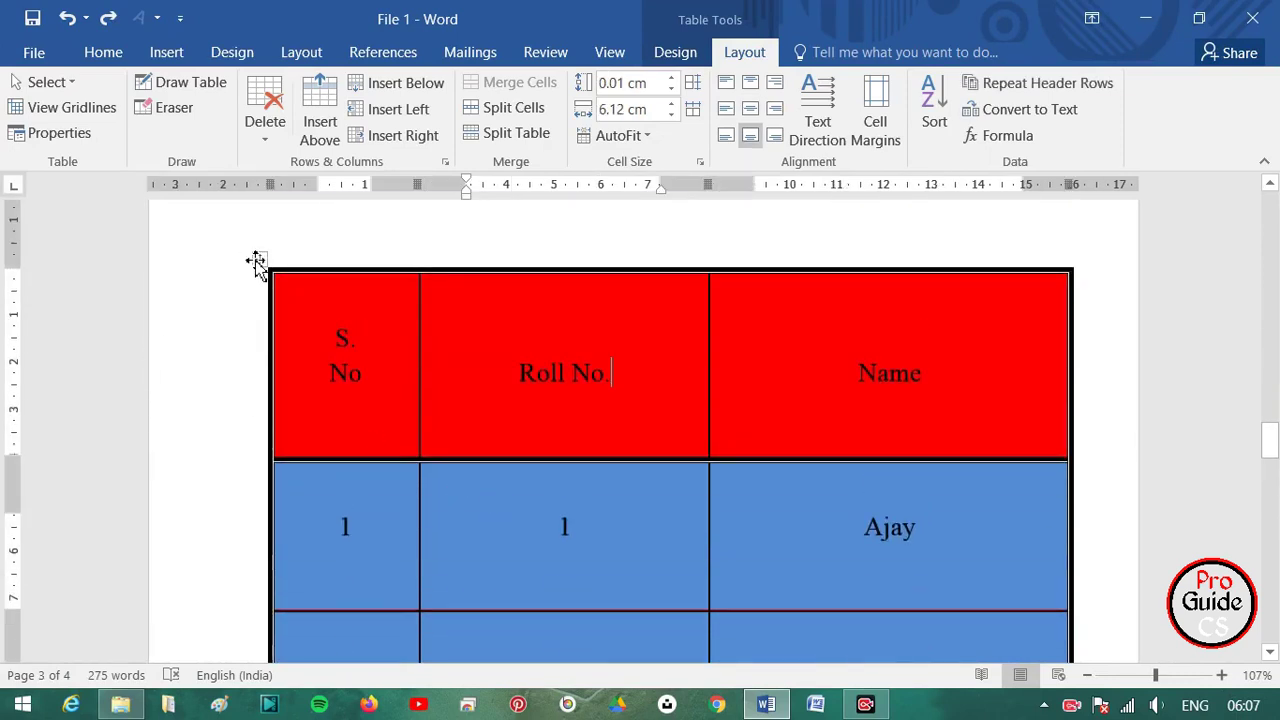
{"action": "left_click", "coordinate": [257, 260]}
{"action": "left_click", "coordinate": [680, 55]}
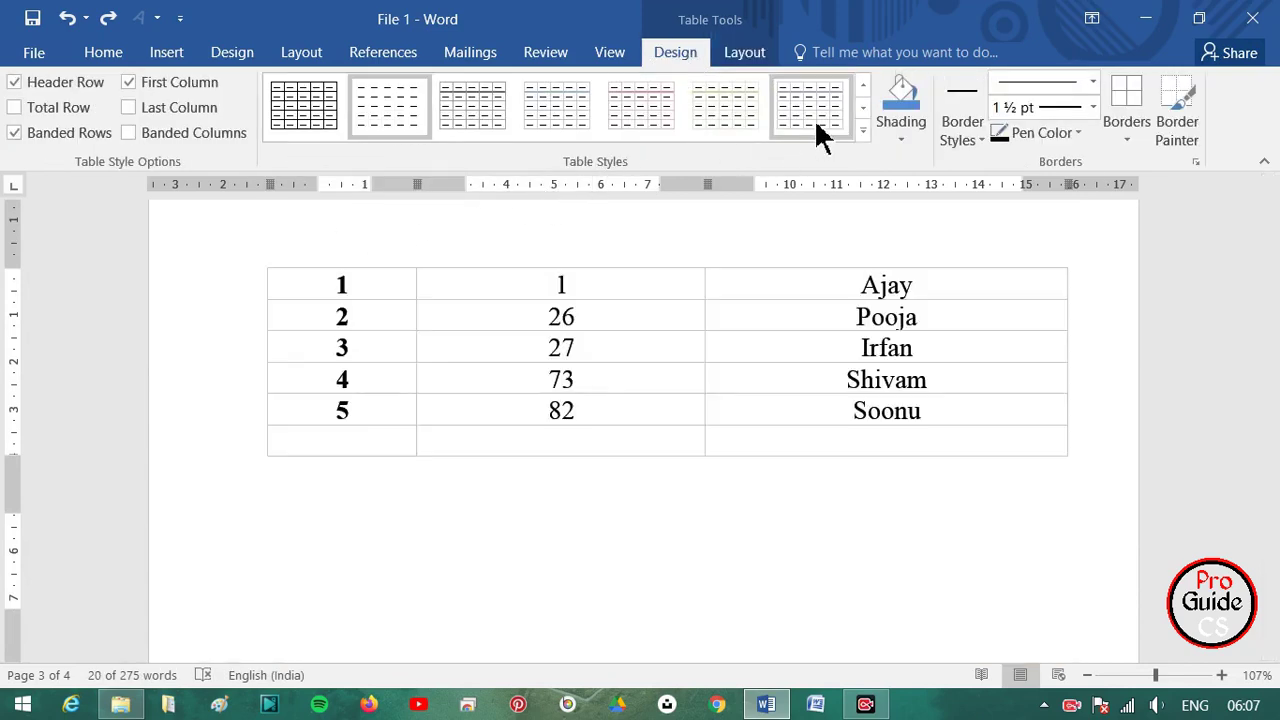
{"action": "left_click", "coordinate": [818, 132]}
{"action": "scroll", "coordinate": [734, 414], "scroll_direction": "up", "scroll_amount": 3}
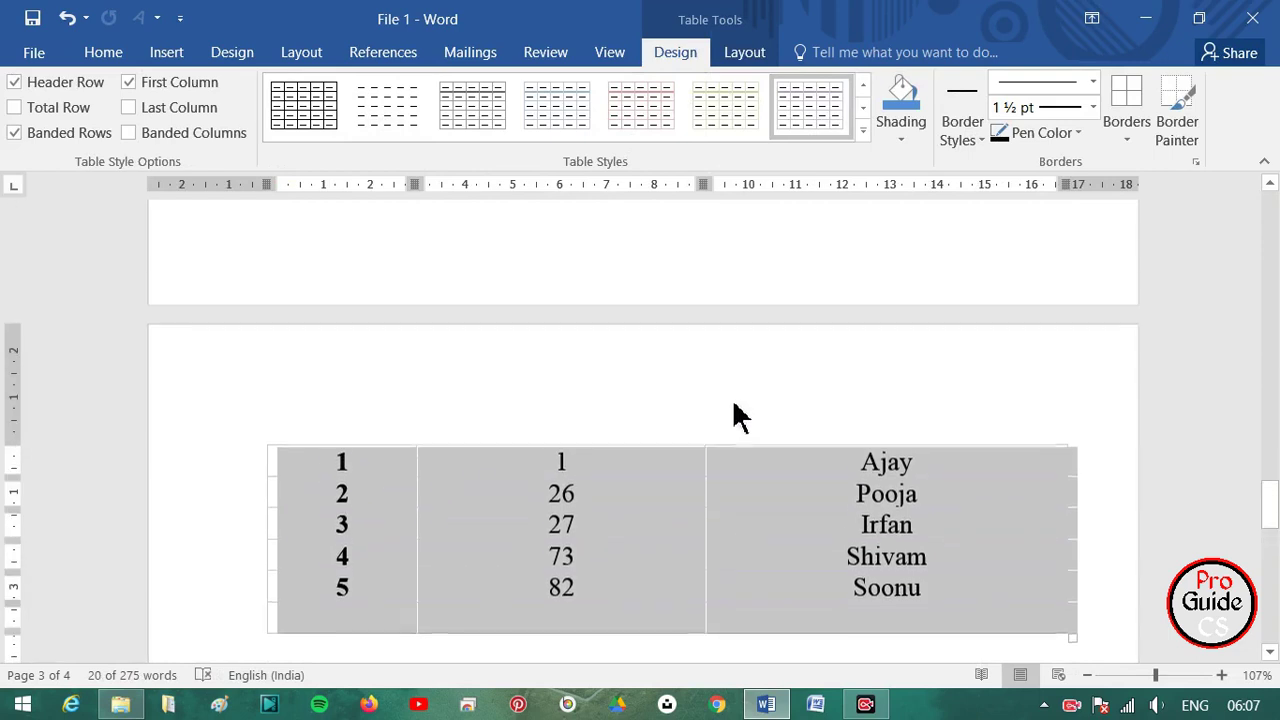
{"action": "left_click", "coordinate": [525, 459]}
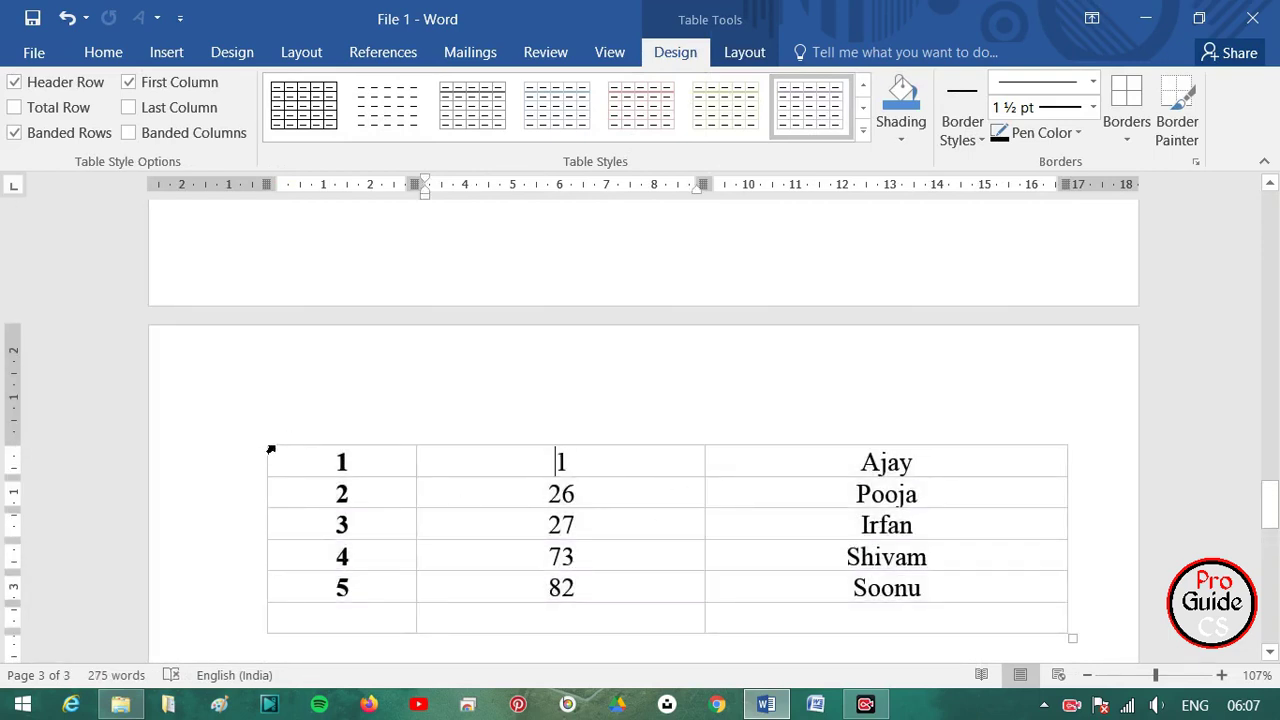
{"action": "scroll", "coordinate": [352, 475], "scroll_direction": "up", "scroll_amount": 3}
- Add blank lines above the student table and sort its rows by Roll No. ascending
{"action": "left_click", "coordinate": [667, 415]}
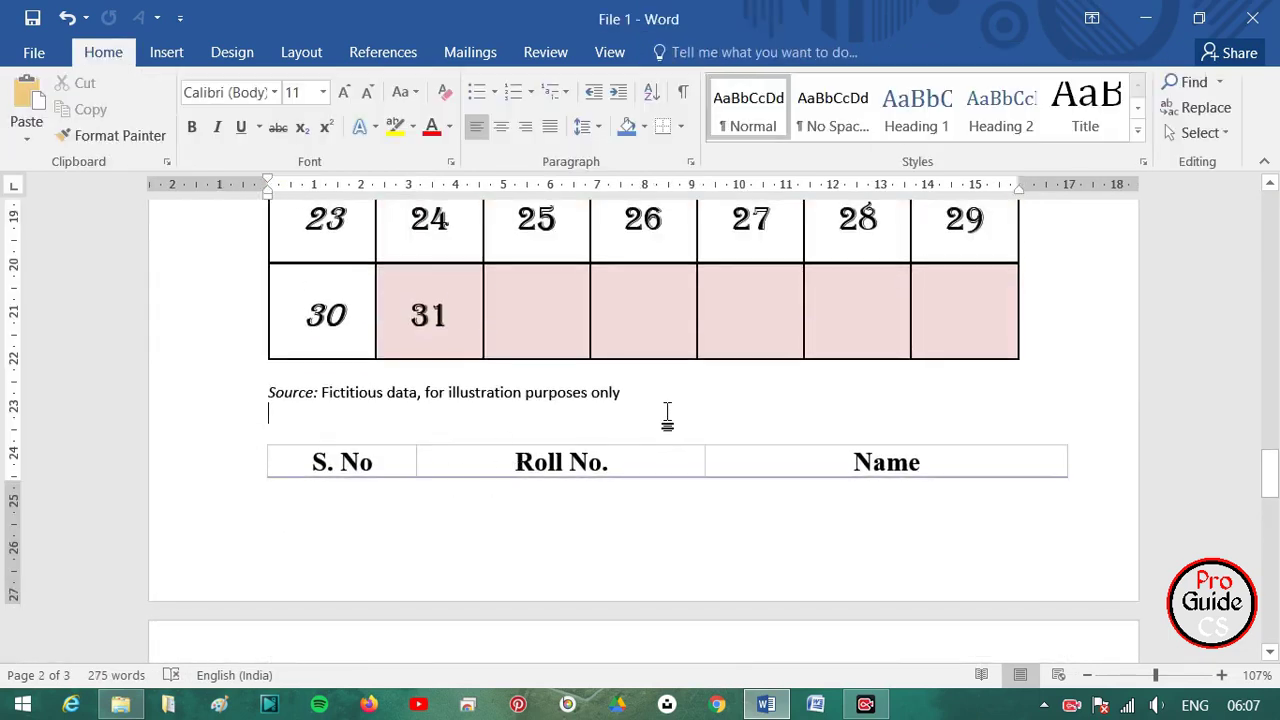
{"action": "key", "text": "Return"}
{"action": "key", "text": "Return"}
{"action": "key", "text": "Return"}
{"action": "key", "text": "Return"}
{"action": "key", "text": "Return"}
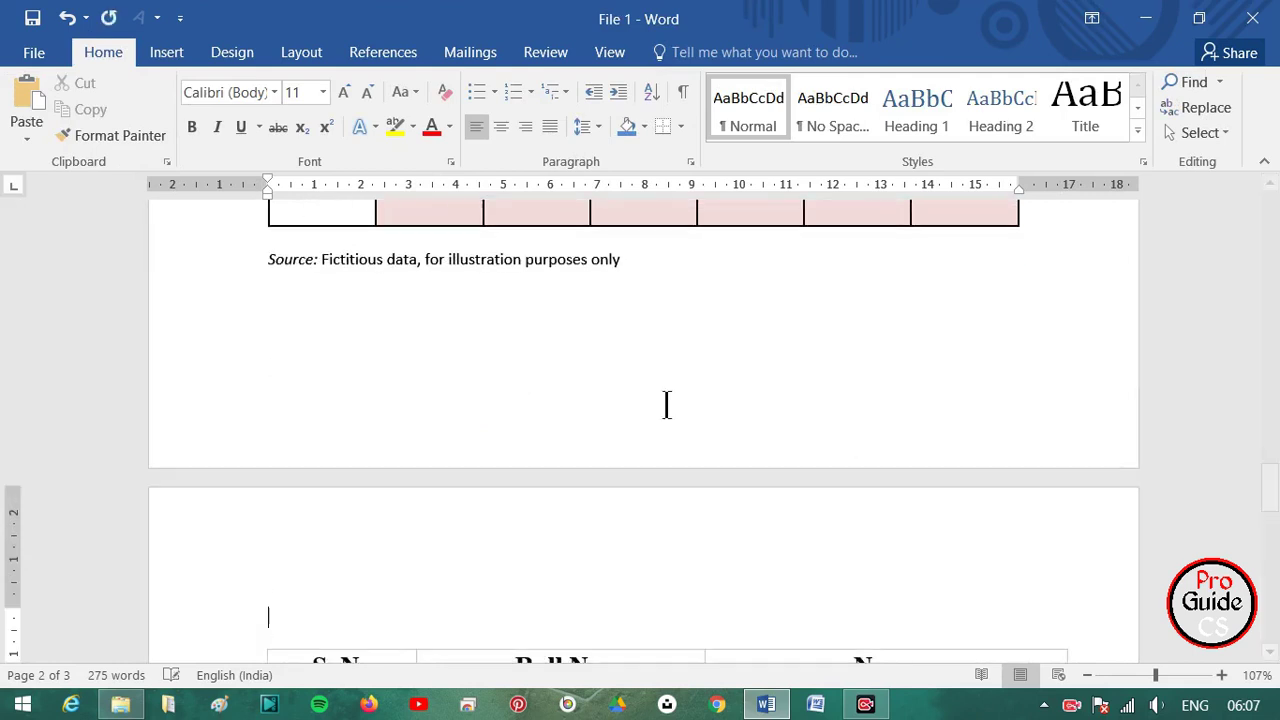
{"action": "scroll", "coordinate": [666, 394], "scroll_direction": "down", "scroll_amount": 3}
{"action": "scroll", "coordinate": [581, 440], "scroll_direction": "down", "scroll_amount": 1}
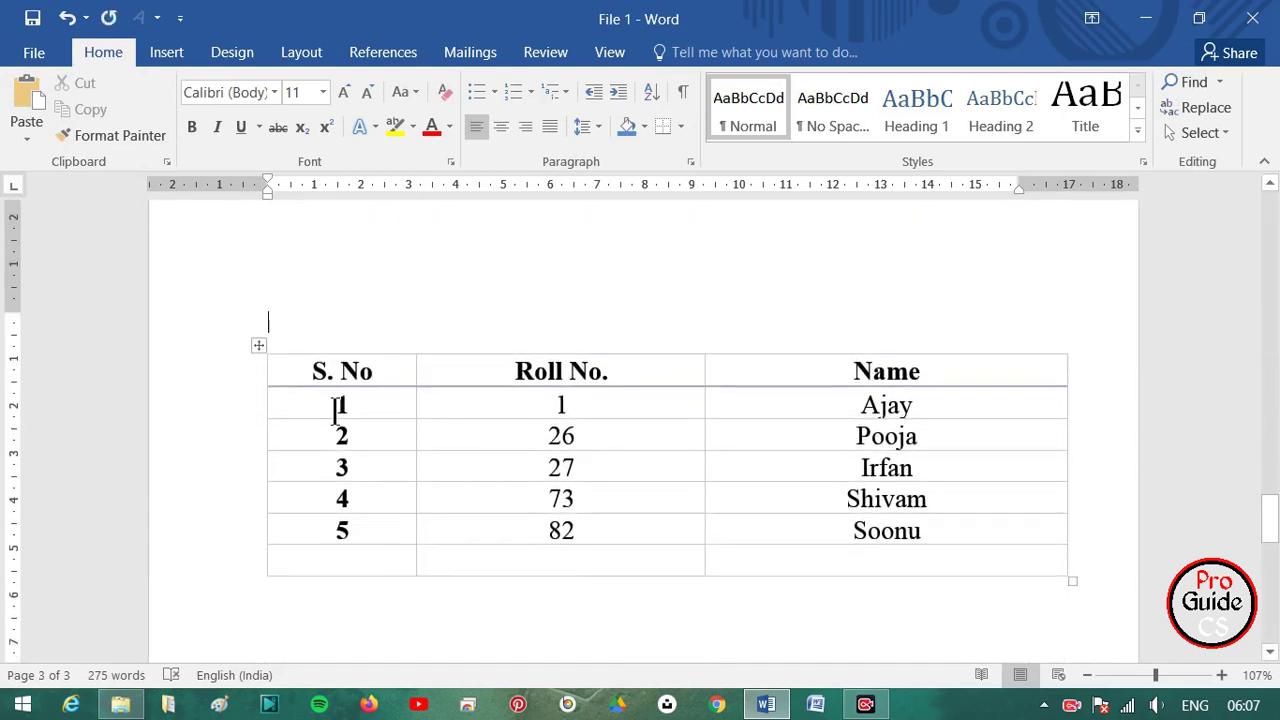
{"action": "left_click_drag", "start_coordinate": [523, 397], "coordinate": [581, 540]}
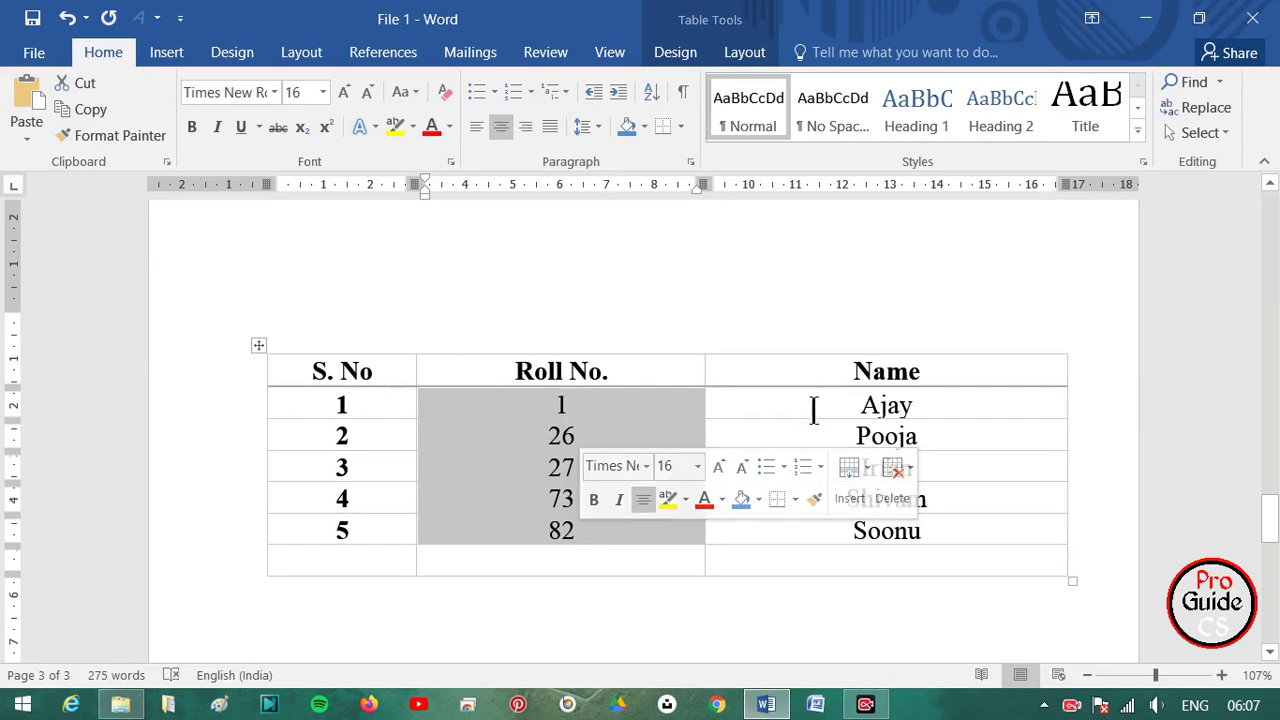
{"action": "left_click", "coordinate": [735, 55]}
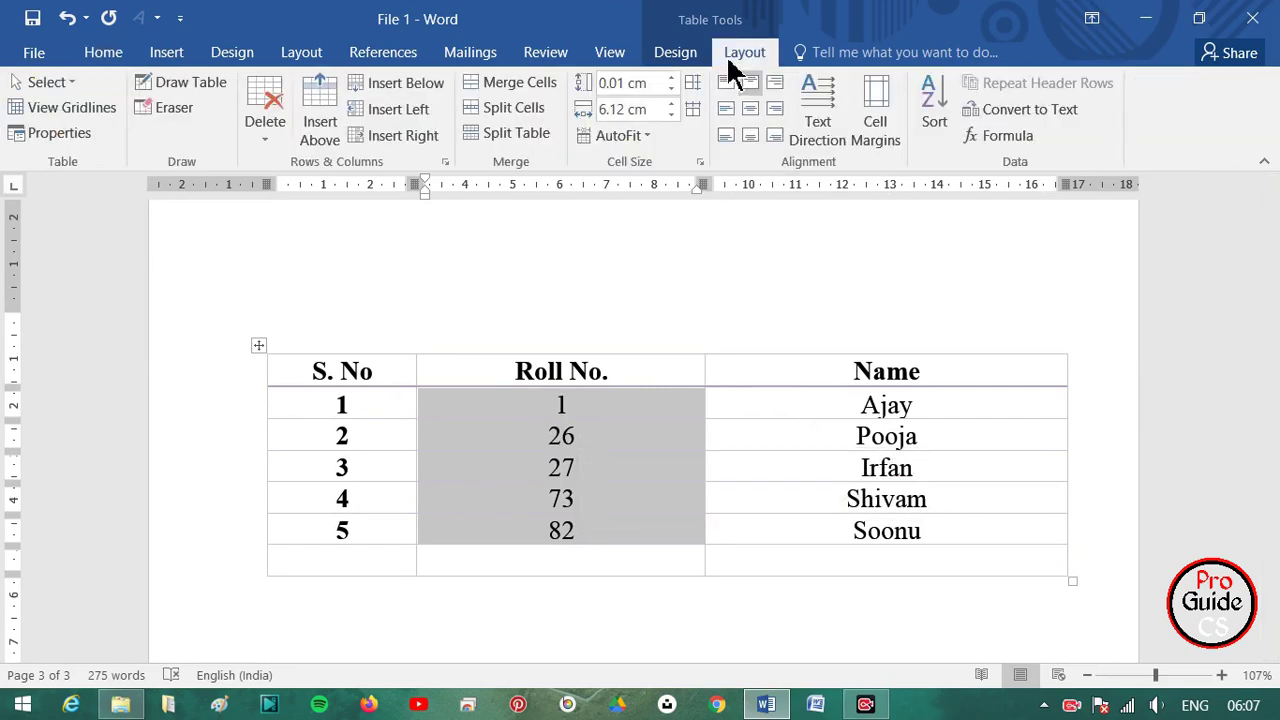
{"action": "left_click", "coordinate": [934, 105]}
{"action": "left_click", "coordinate": [1016, 311]}
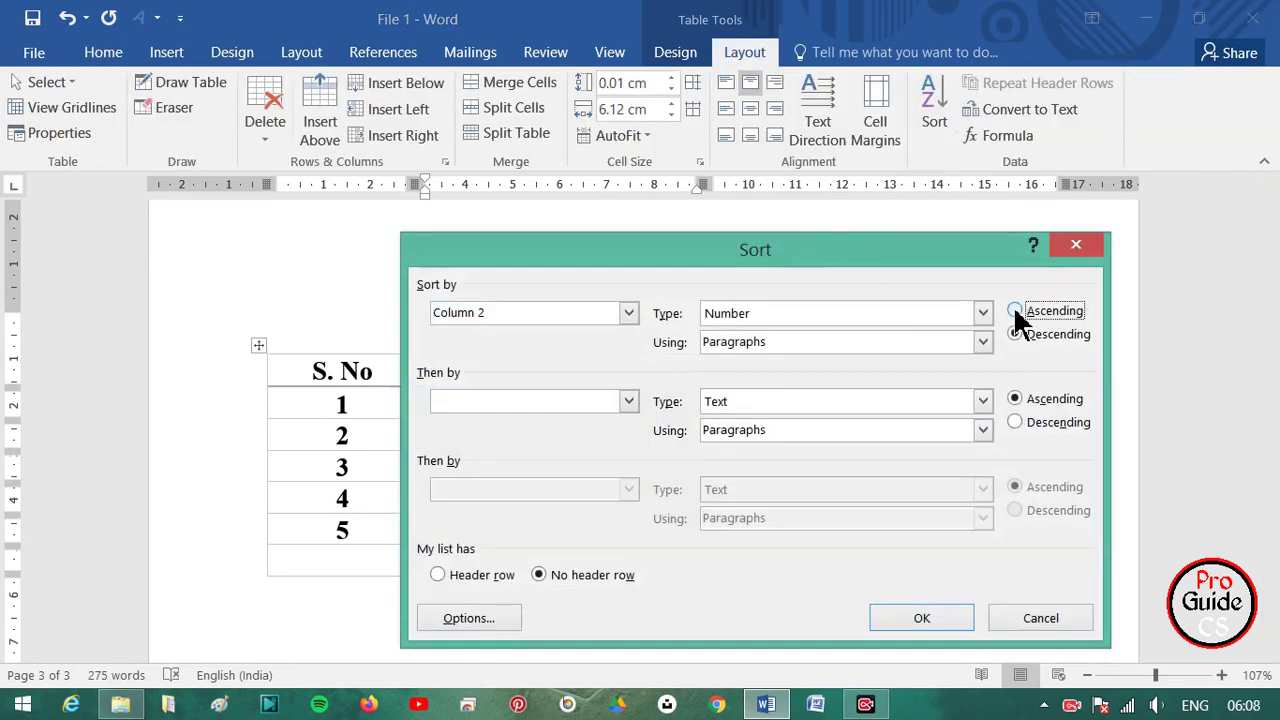
{"action": "left_click", "coordinate": [962, 614]}
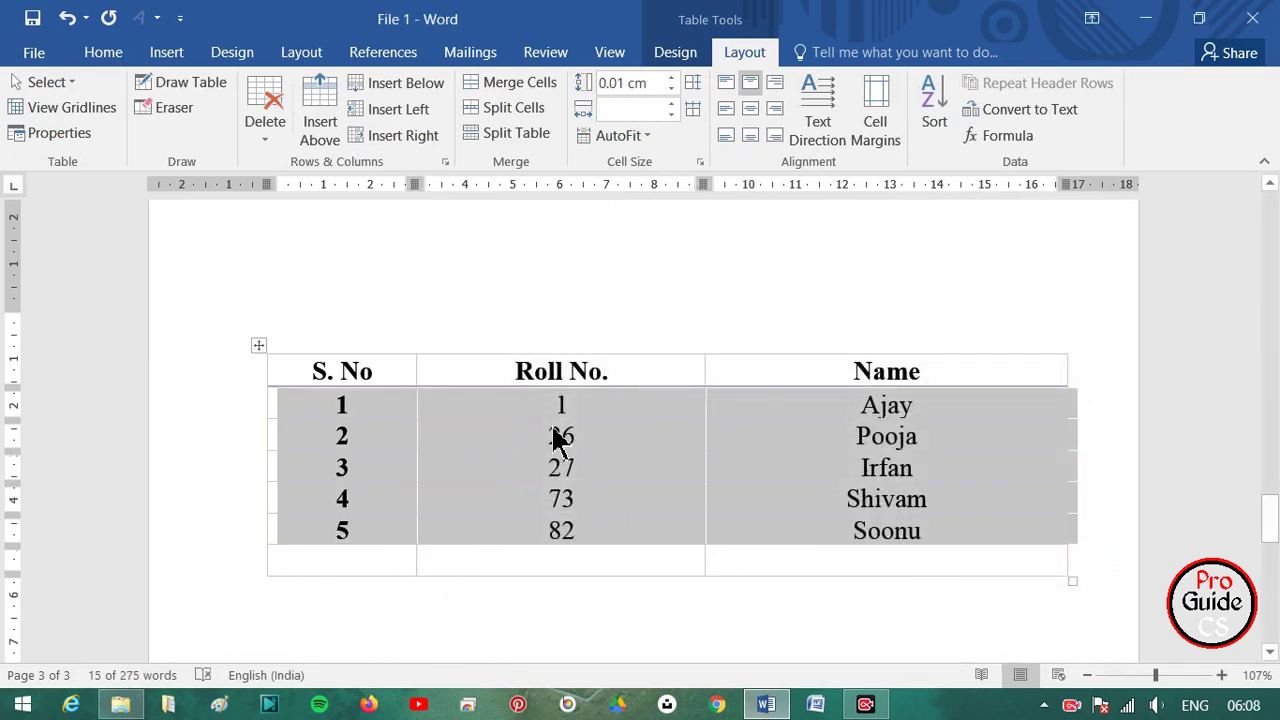
{"action": "left_click", "coordinate": [552, 436]}
- Re-sort the rows by Roll No. descending, from 82 Soonu down to 1 Ajay
{"action": "left_click_drag", "start_coordinate": [552, 406], "coordinate": [612, 530]}
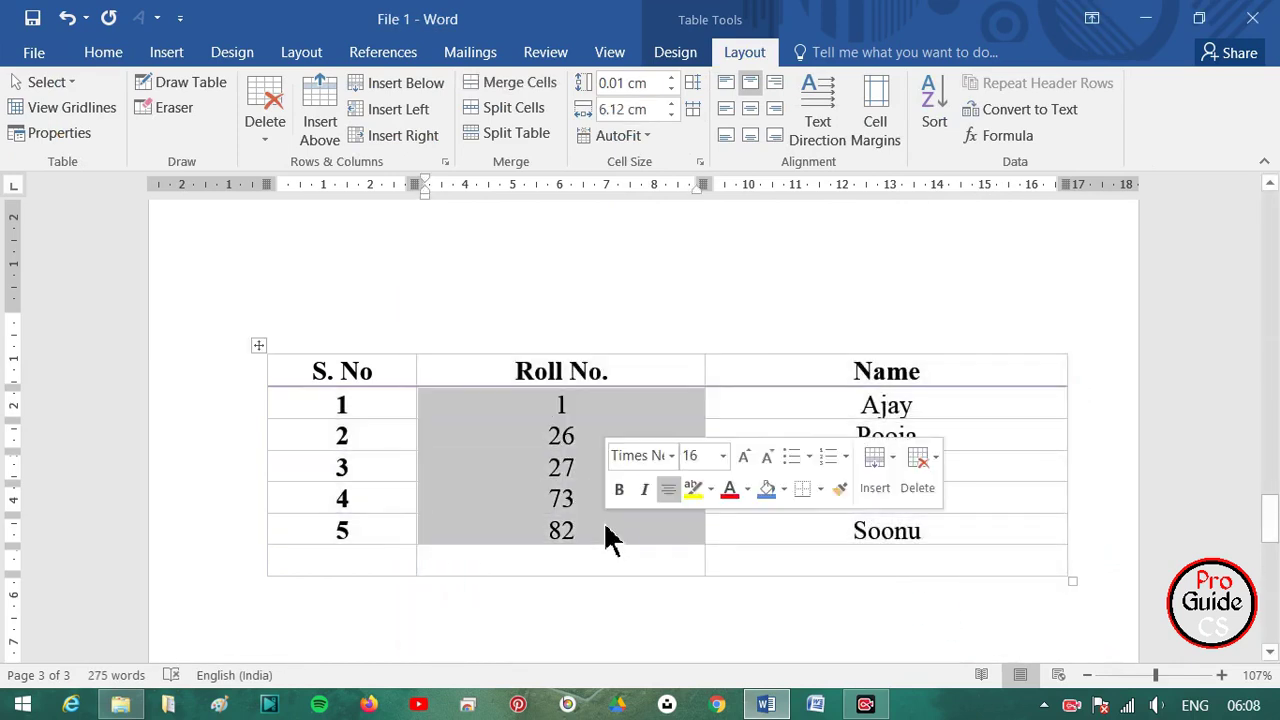
{"action": "left_click", "coordinate": [940, 125]}
{"action": "left_click", "coordinate": [1015, 334]}
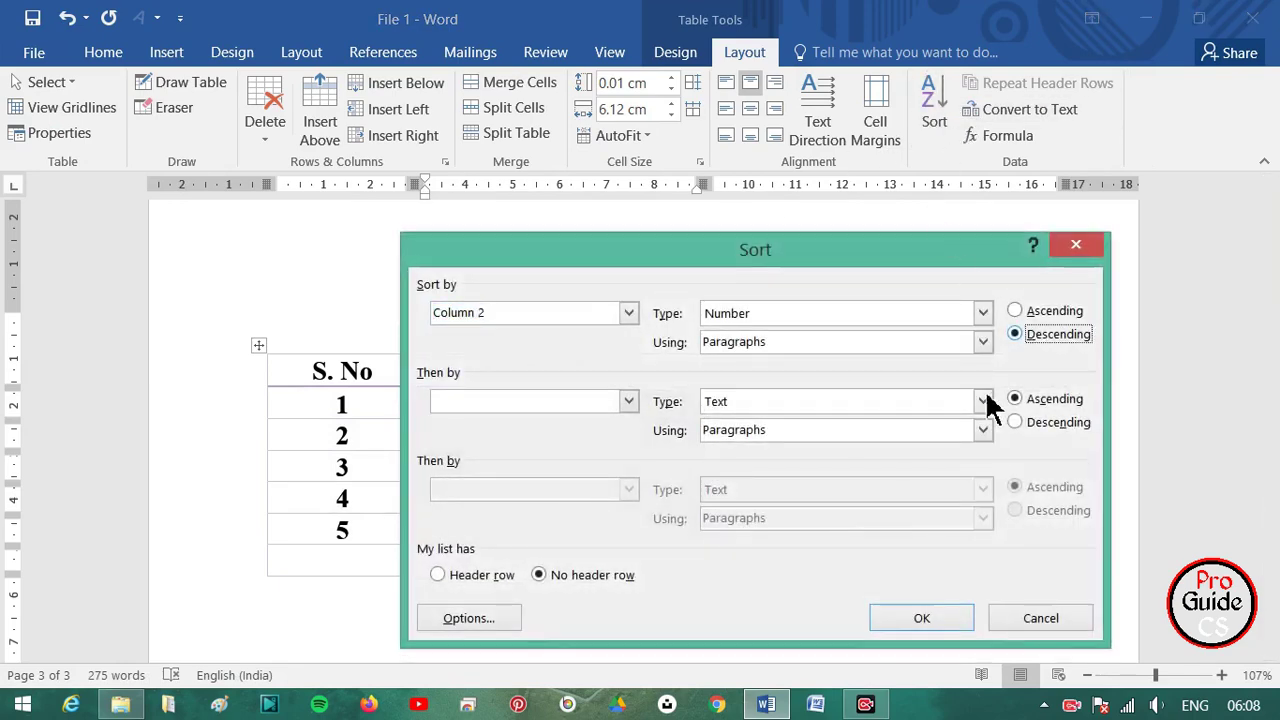
{"action": "left_click", "coordinate": [940, 620]}
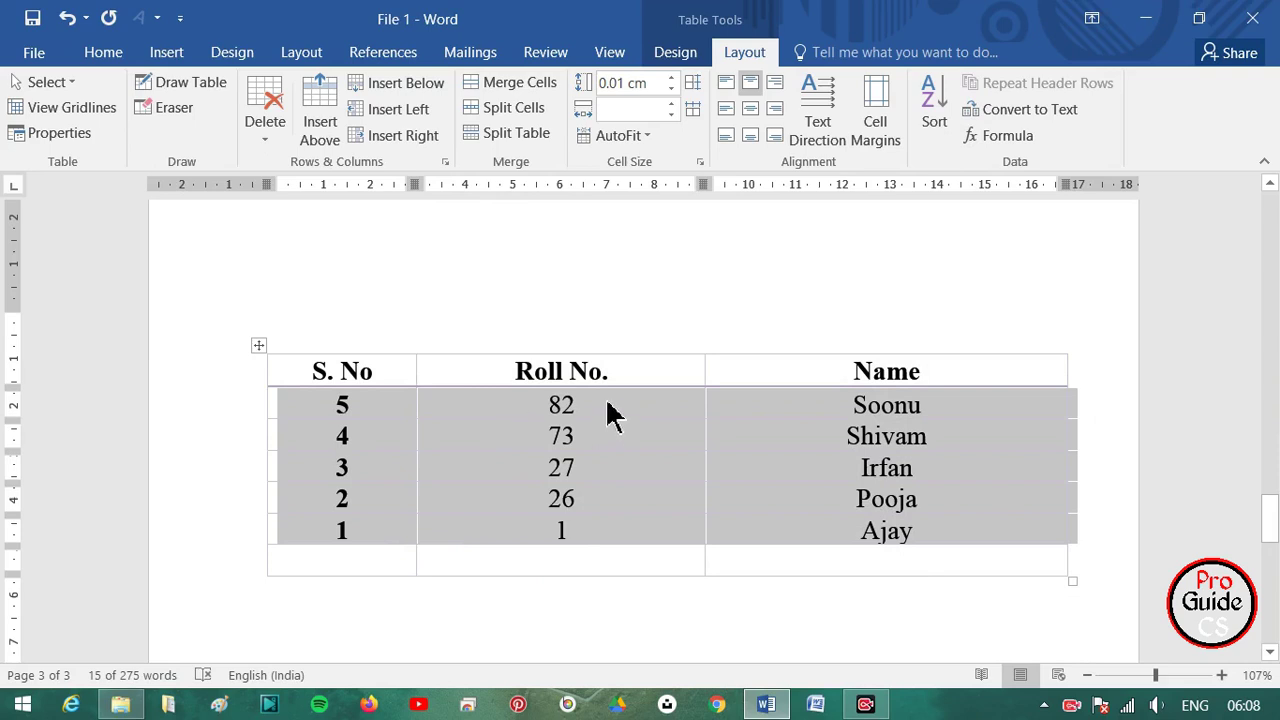
{"action": "left_click", "coordinate": [576, 407]}
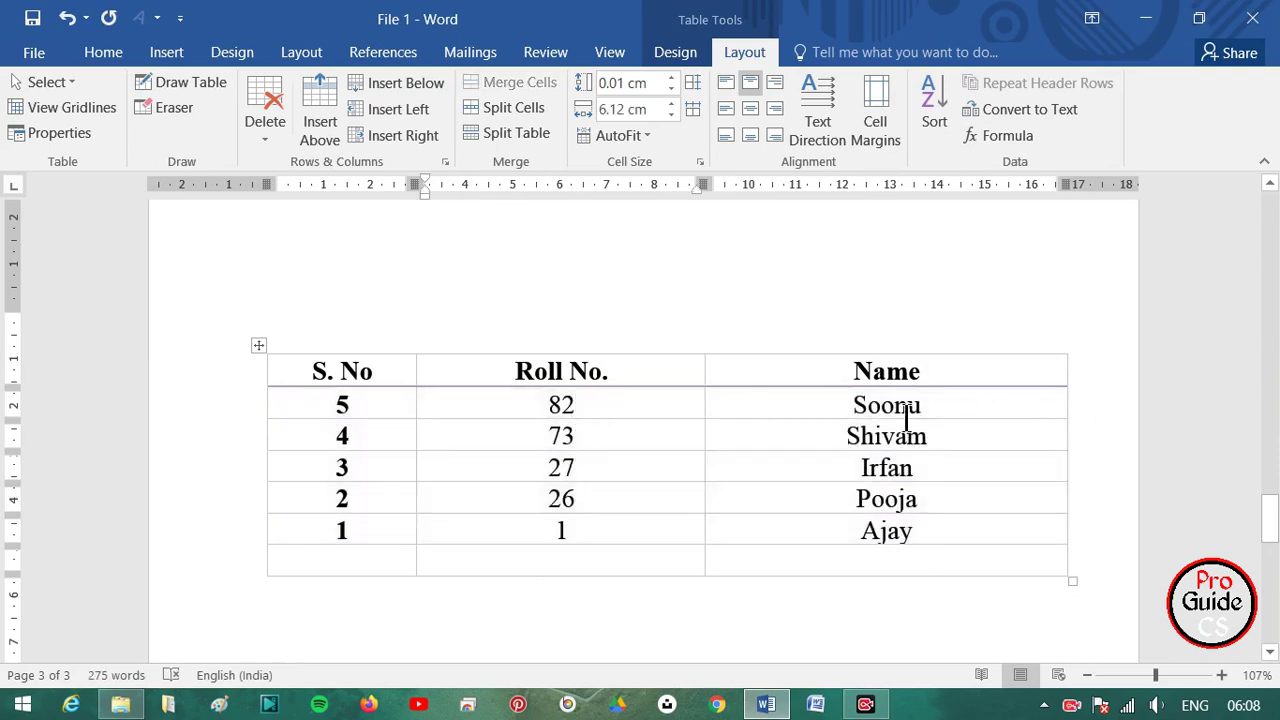
- Sort the student rows ascending by S. No (Column 1), starting with 1 Ajay
{"action": "double_click", "coordinate": [834, 405]}
{"action": "left_click", "coordinate": [576, 434]}
{"action": "double_click", "coordinate": [574, 407]}
{"action": "left_click_drag", "start_coordinate": [931, 406], "coordinate": [795, 412]}
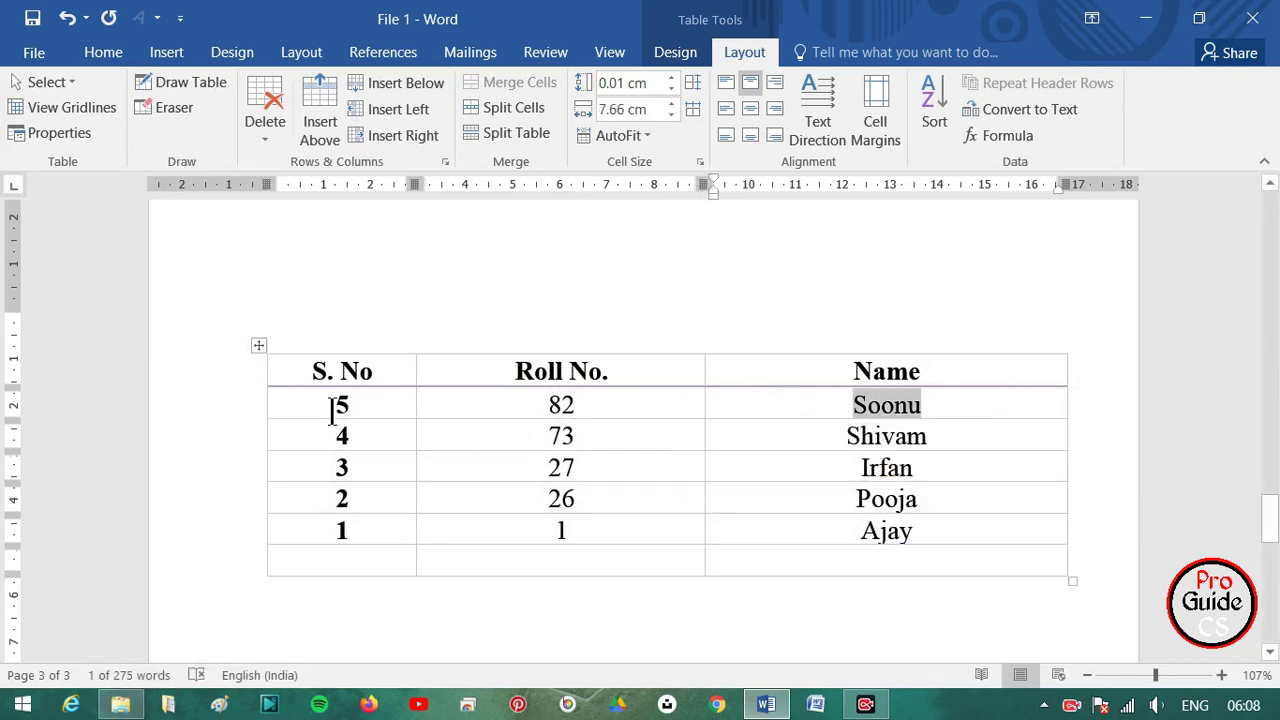
{"action": "left_click_drag", "start_coordinate": [331, 410], "coordinate": [369, 530]}
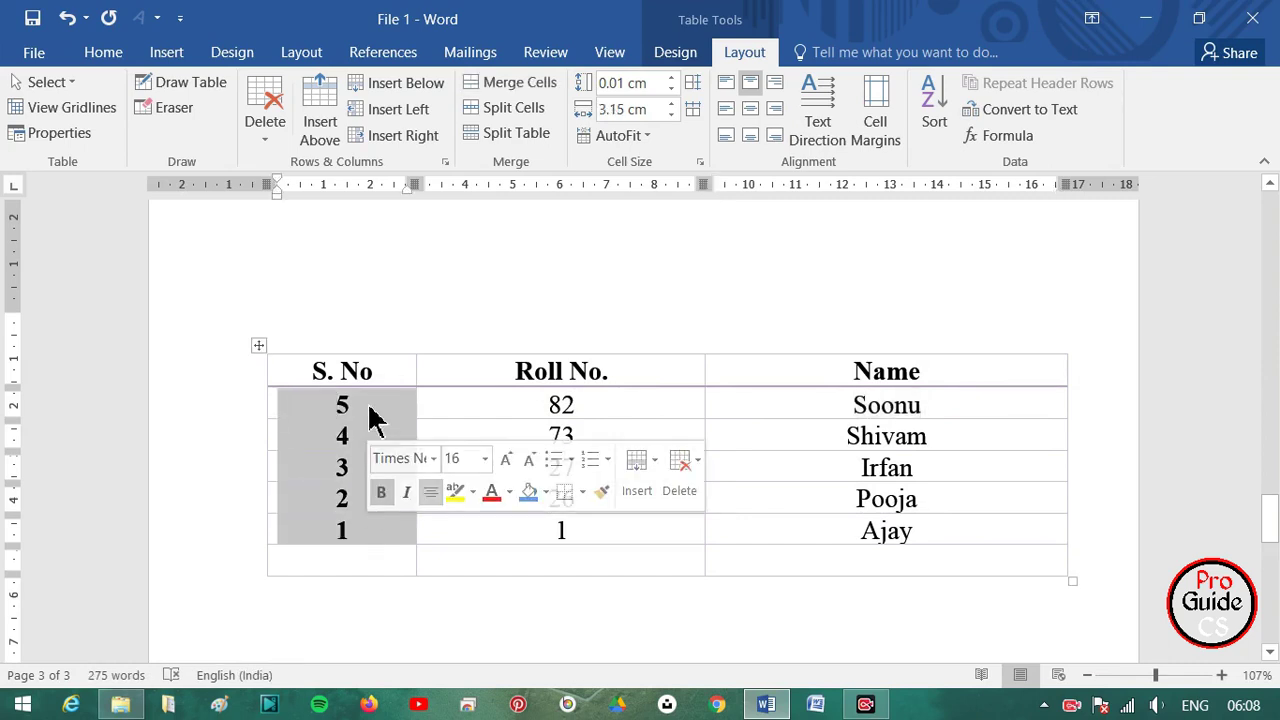
{"action": "left_click", "coordinate": [933, 120]}
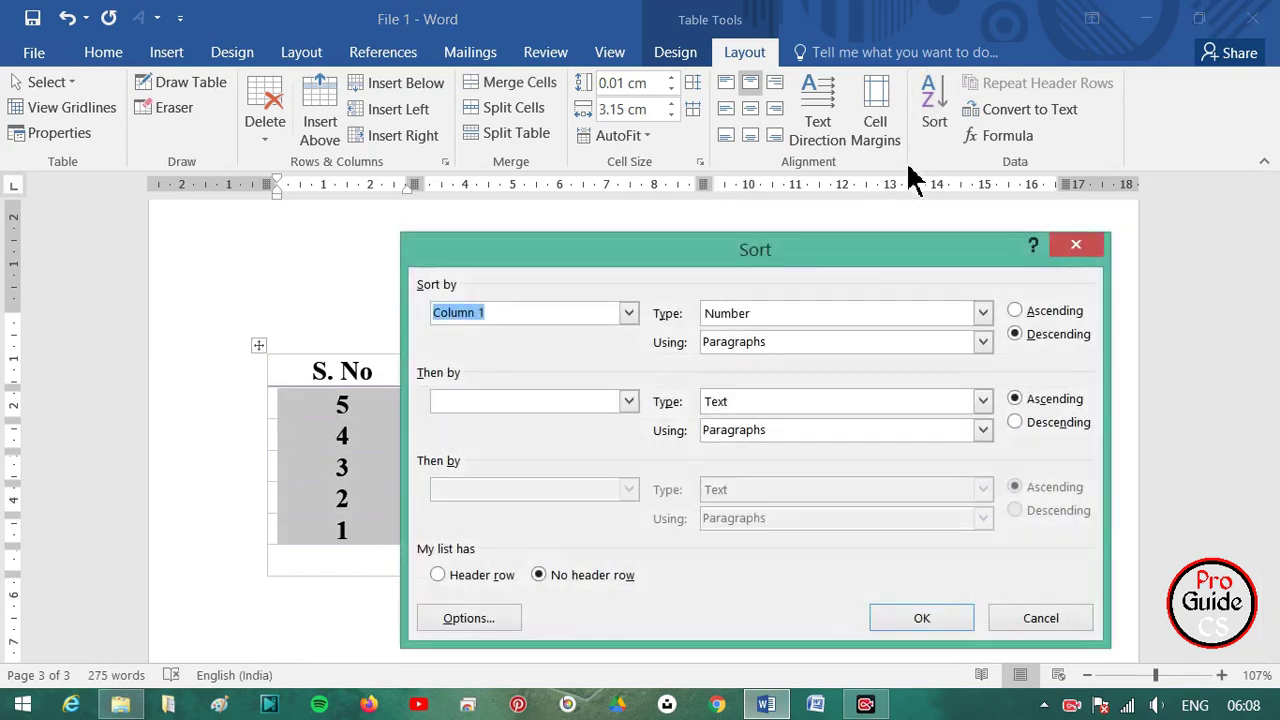
{"action": "left_click", "coordinate": [1016, 318]}
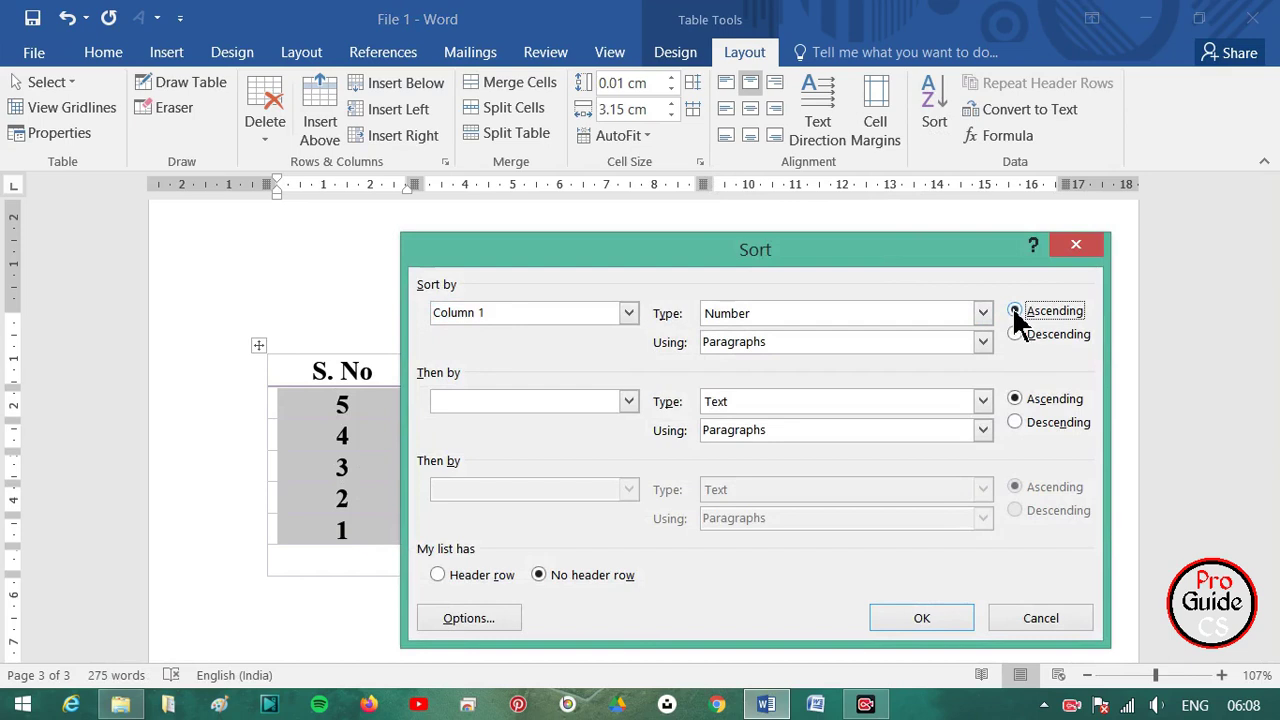
{"action": "left_click", "coordinate": [894, 612]}
{"action": "left_click", "coordinate": [378, 488]}
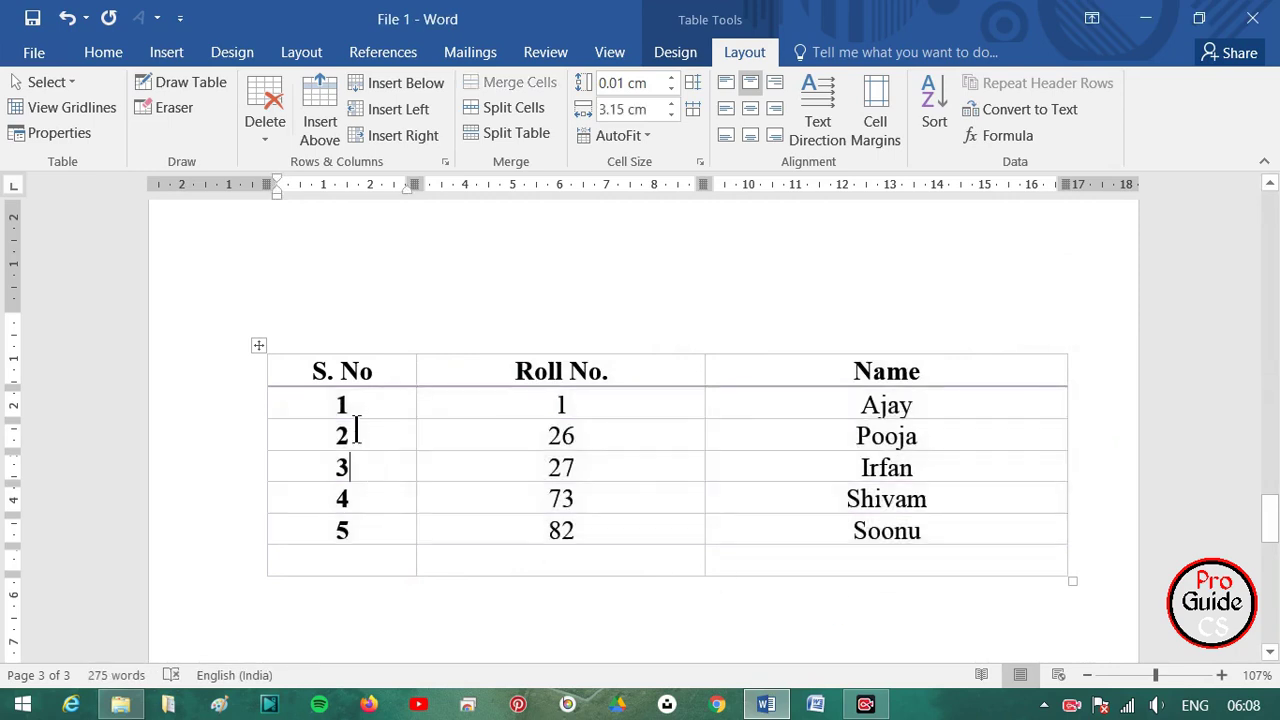
{"action": "left_click_drag", "start_coordinate": [323, 405], "coordinate": [378, 413]}
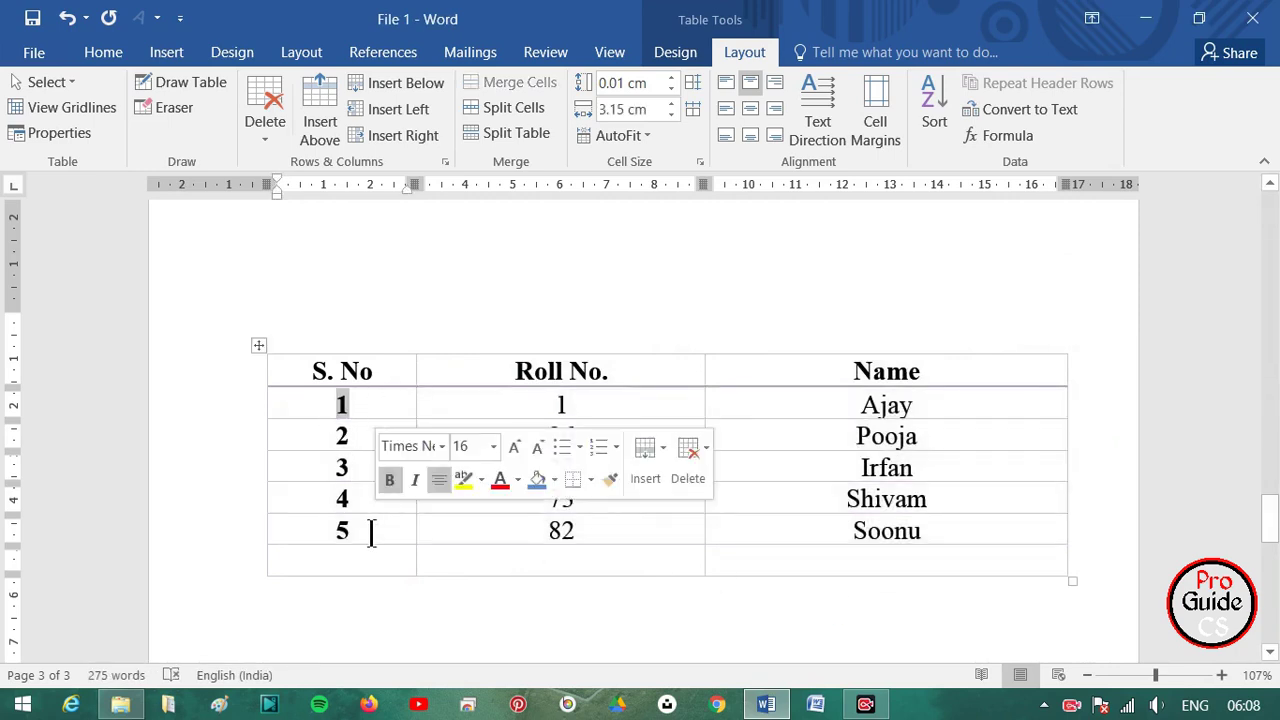
{"action": "left_click_drag", "start_coordinate": [371, 528], "coordinate": [277, 523]}
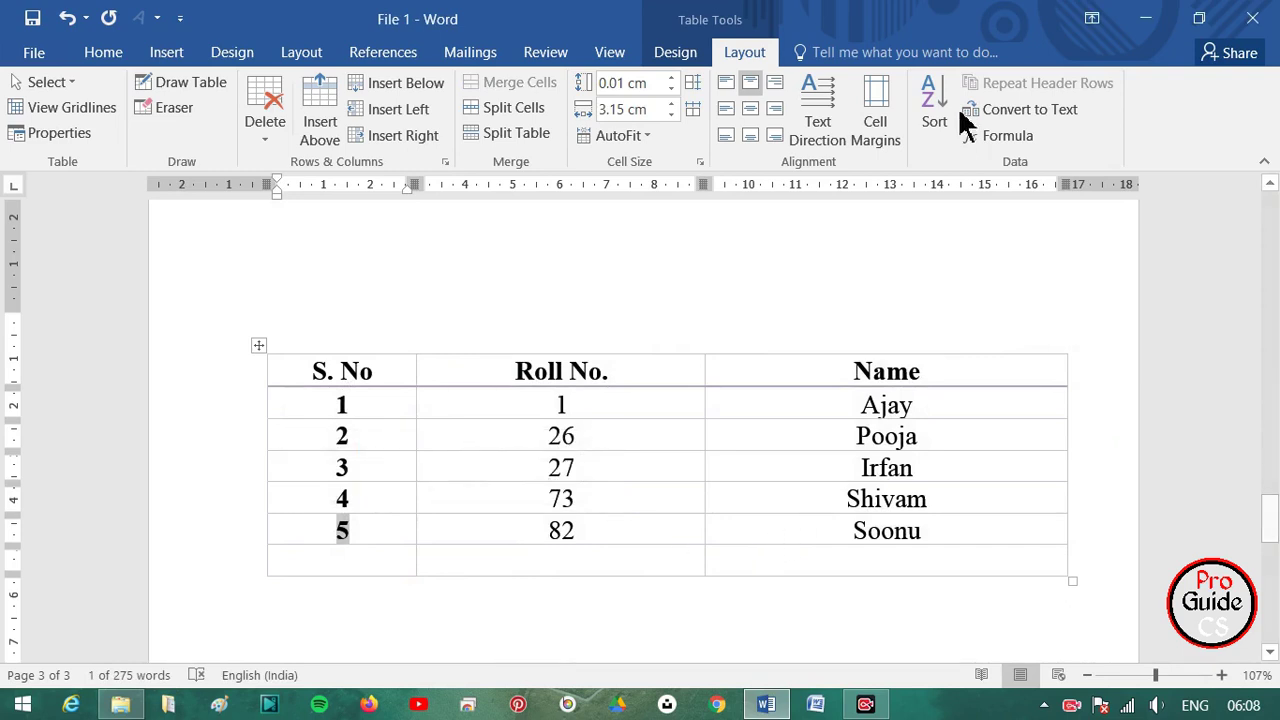
- Convert the whole student table to text using # as the separator
{"action": "scroll", "coordinate": [897, 288], "scroll_direction": "up", "scroll_amount": 3}
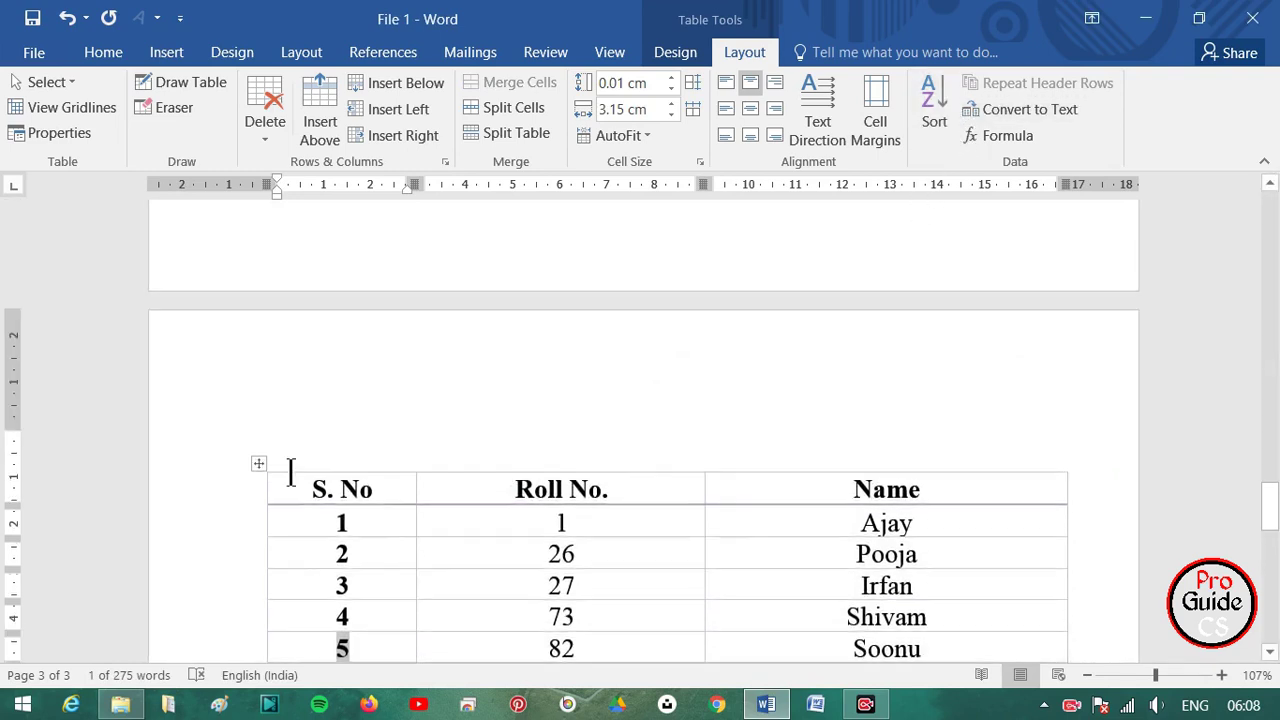
{"action": "left_click", "coordinate": [259, 464]}
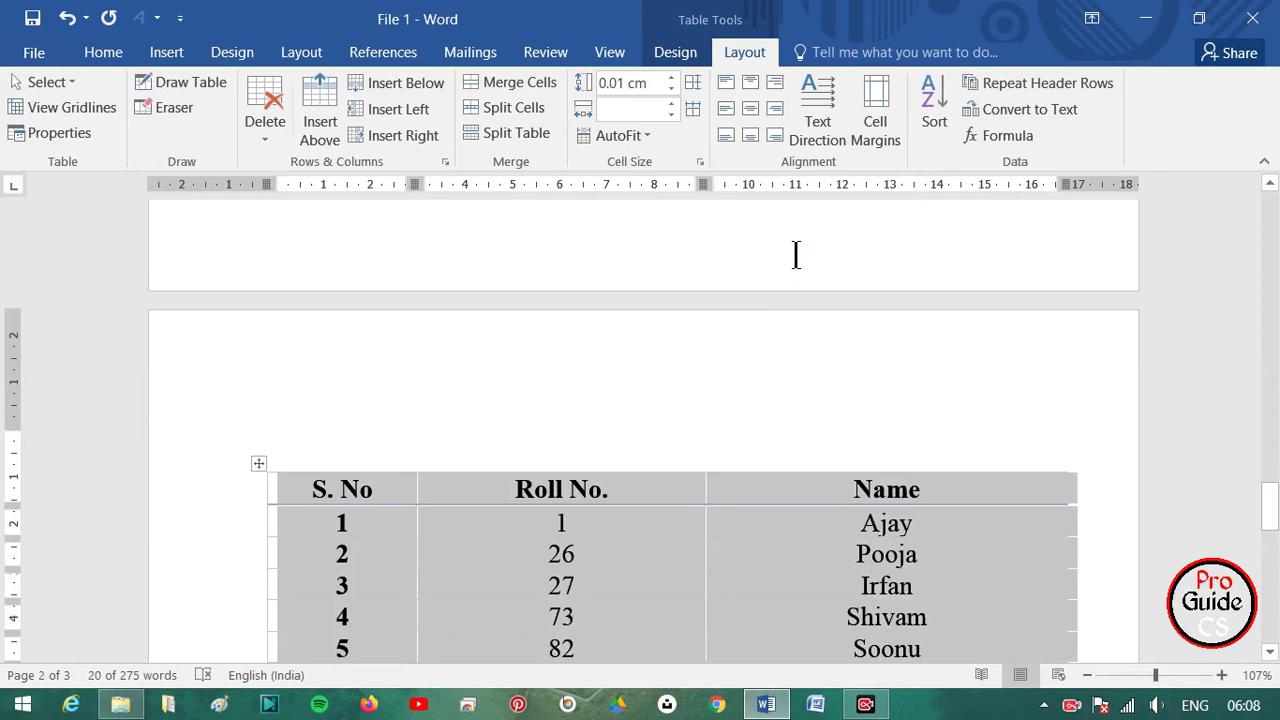
{"action": "scroll", "coordinate": [937, 272], "scroll_direction": "up", "scroll_amount": 1}
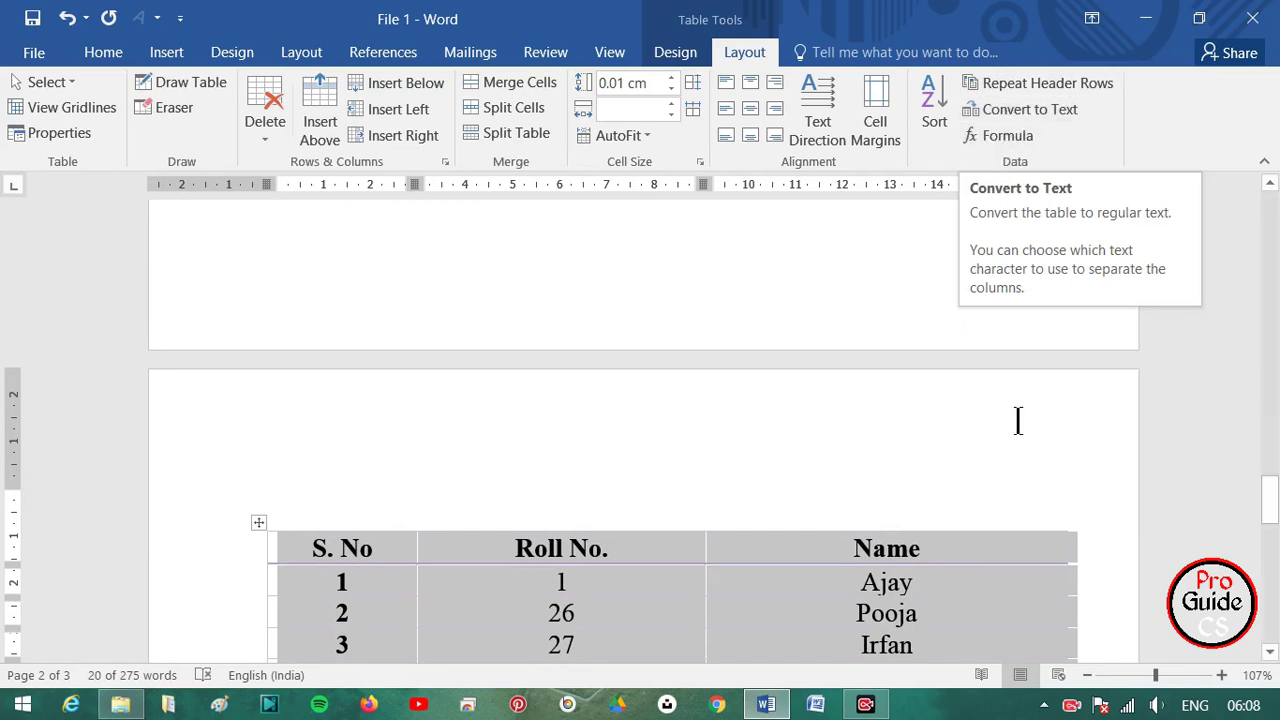
{"action": "scroll", "coordinate": [1017, 420], "scroll_direction": "down", "scroll_amount": 1}
{"action": "scroll", "coordinate": [826, 293], "scroll_direction": "down", "scroll_amount": 1}
{"action": "scroll", "coordinate": [766, 374], "scroll_direction": "down", "scroll_amount": 2}
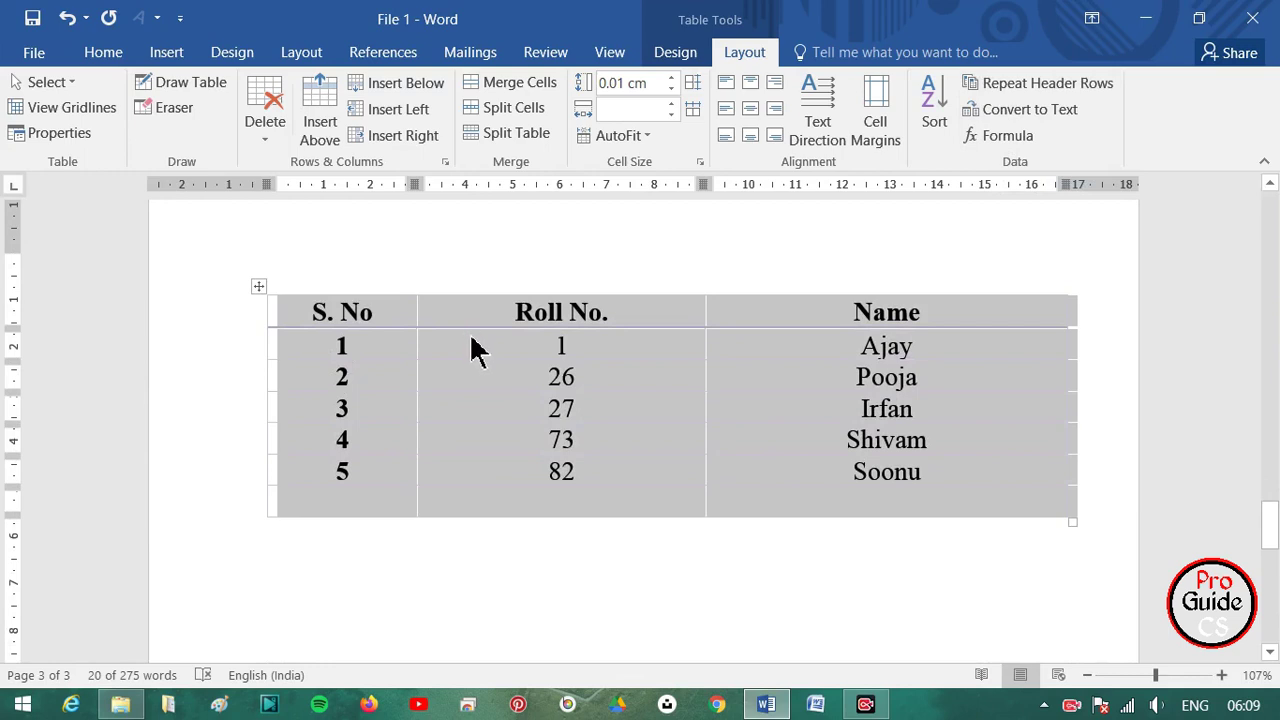
{"action": "left_click", "coordinate": [1003, 115]}
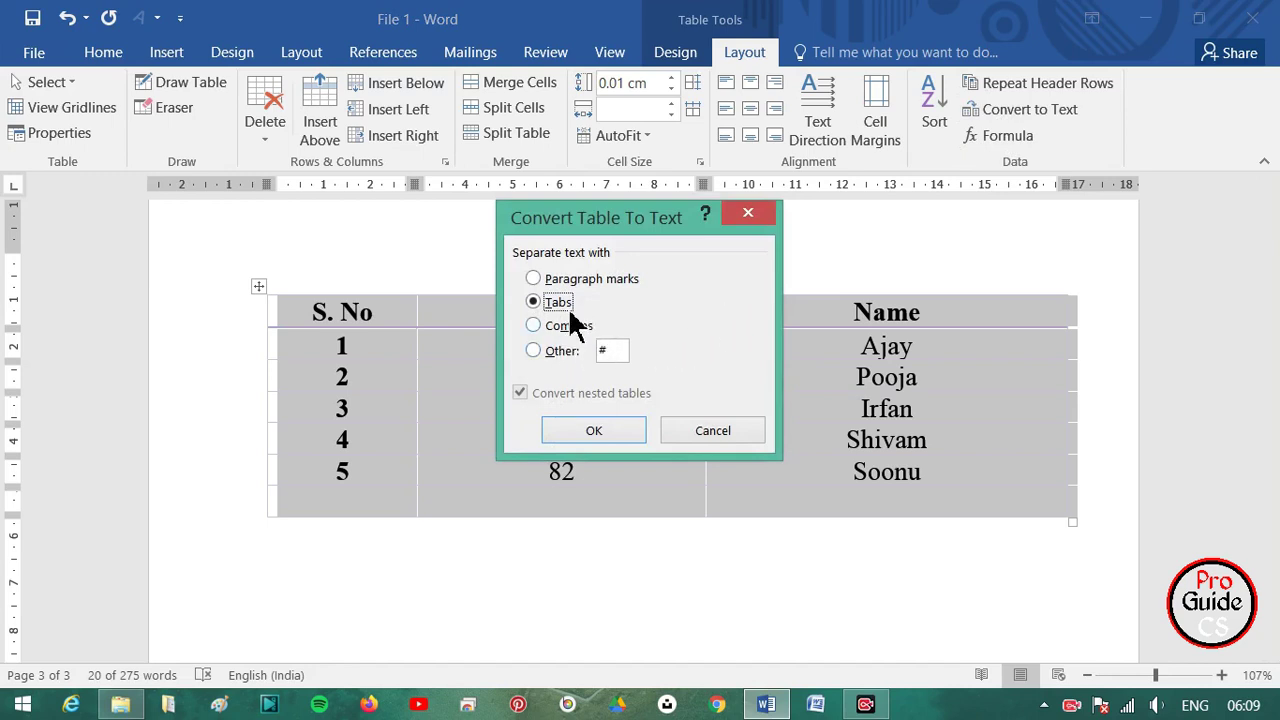
{"action": "left_click_drag", "start_coordinate": [555, 230], "coordinate": [981, 229]}
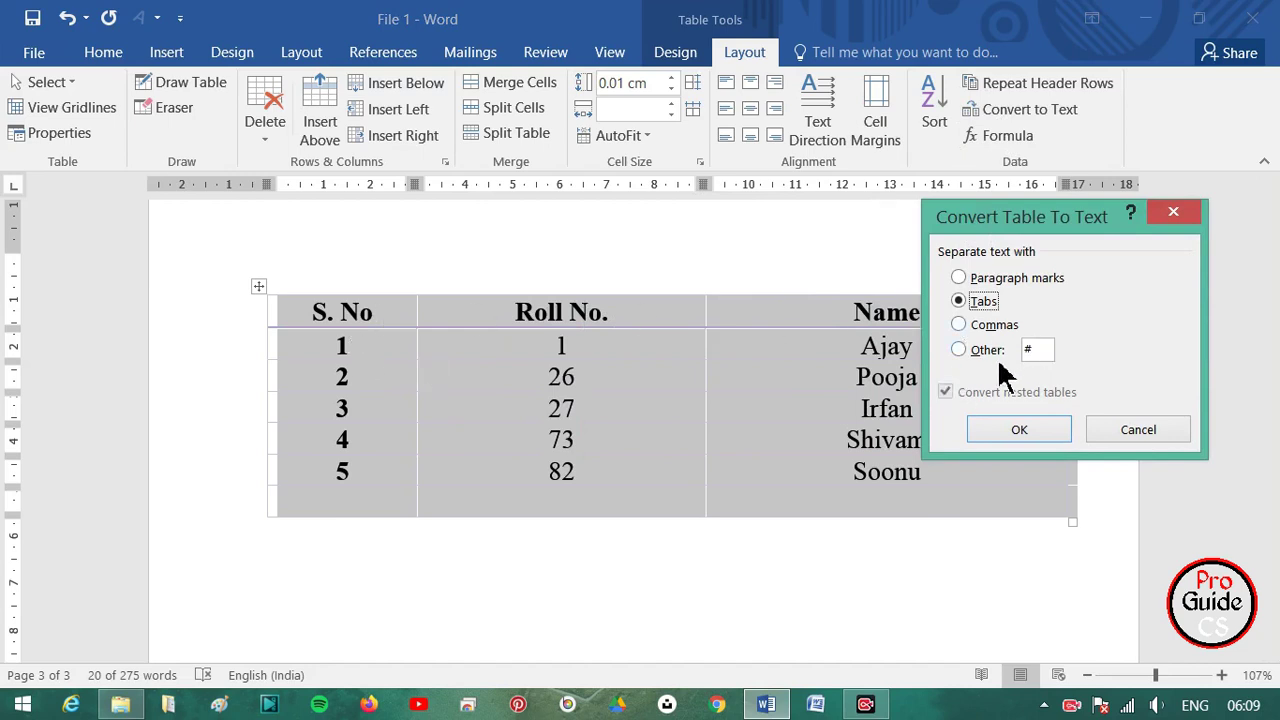
{"action": "left_click", "coordinate": [960, 350]}
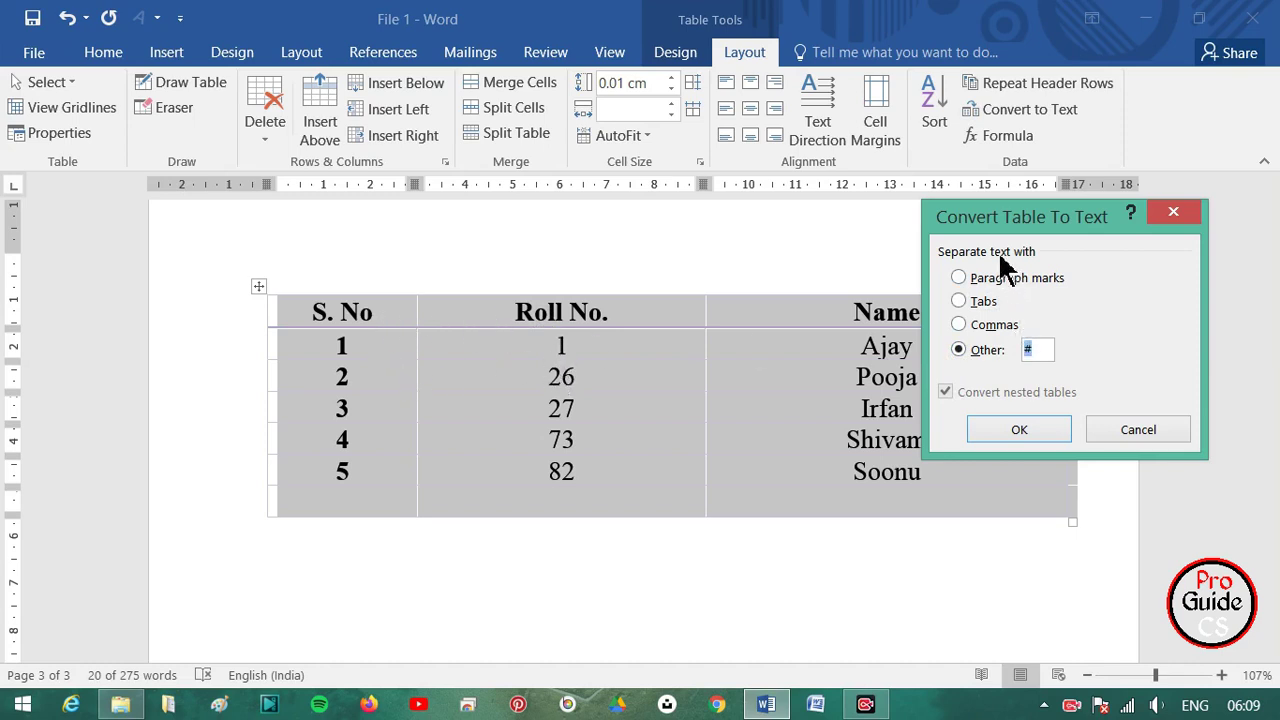
{"action": "left_click", "coordinate": [1018, 430]}
- Select parts of the #-separated header and student lines to inspect them
{"action": "left_click", "coordinate": [804, 467]}
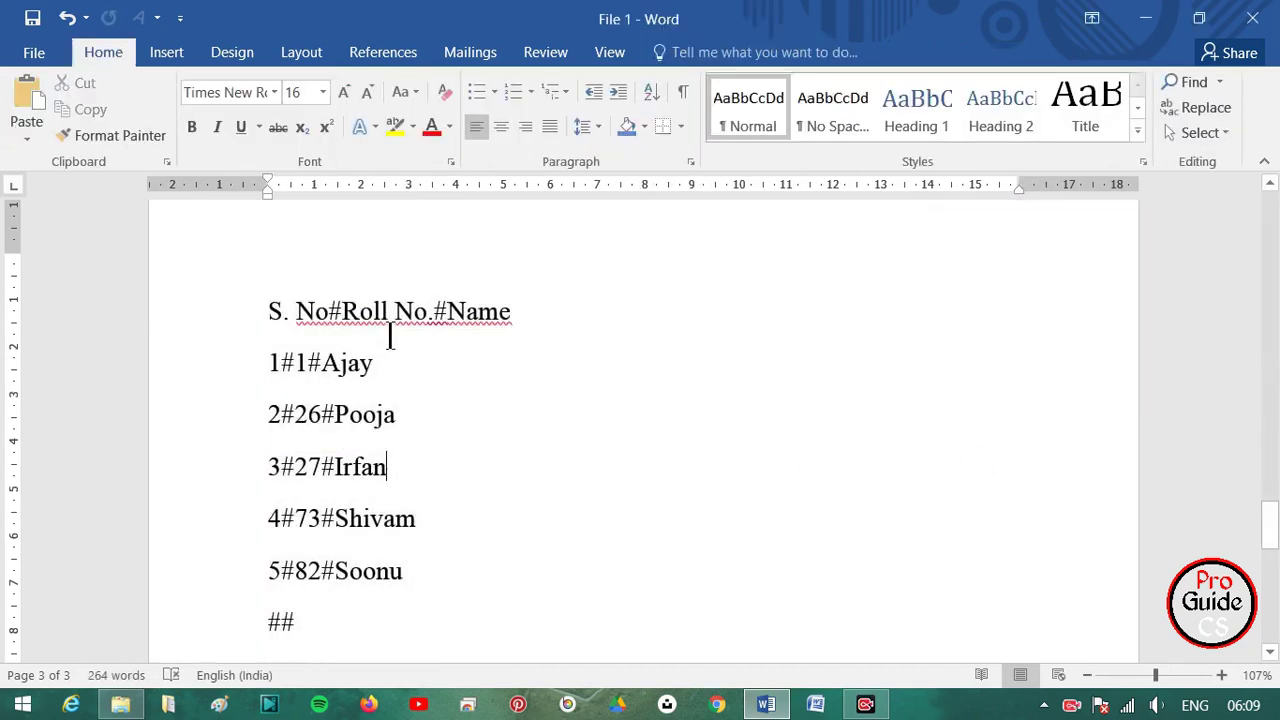
{"action": "left_click_drag", "start_coordinate": [333, 311], "coordinate": [268, 313]}
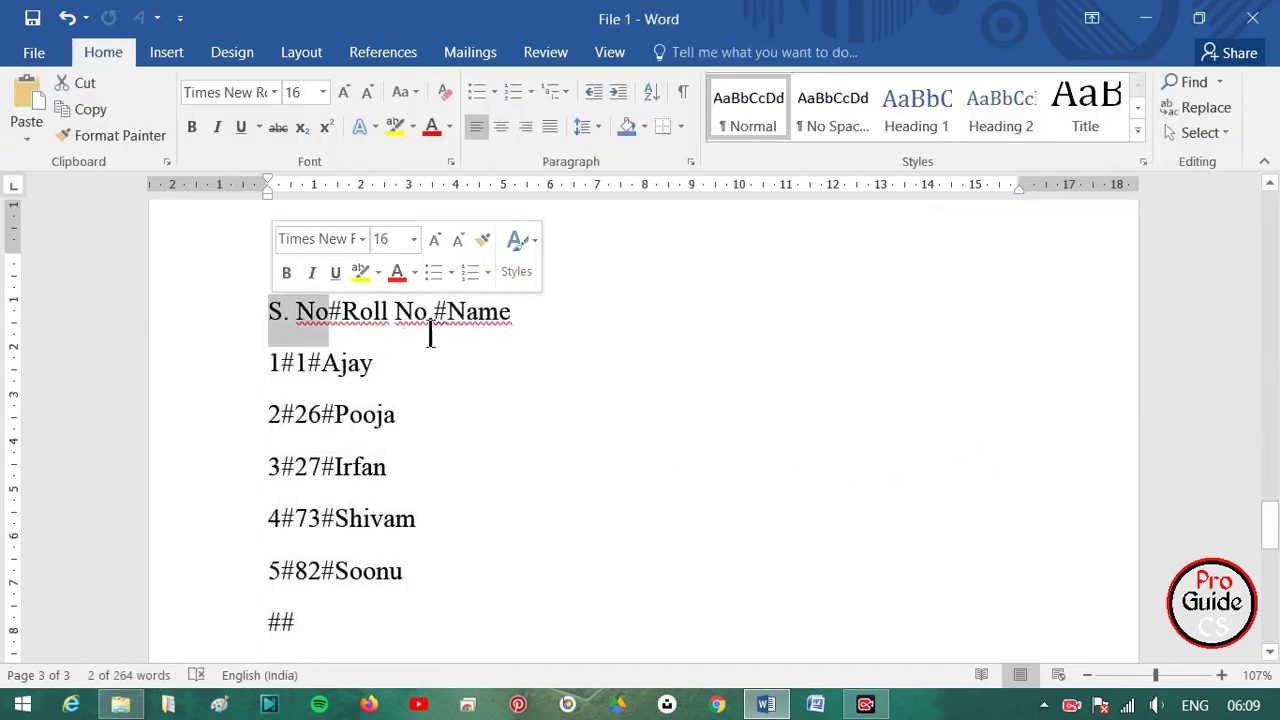
{"action": "left_click_drag", "start_coordinate": [428, 318], "coordinate": [394, 322]}
{"action": "left_click_drag", "start_coordinate": [511, 318], "coordinate": [447, 320]}
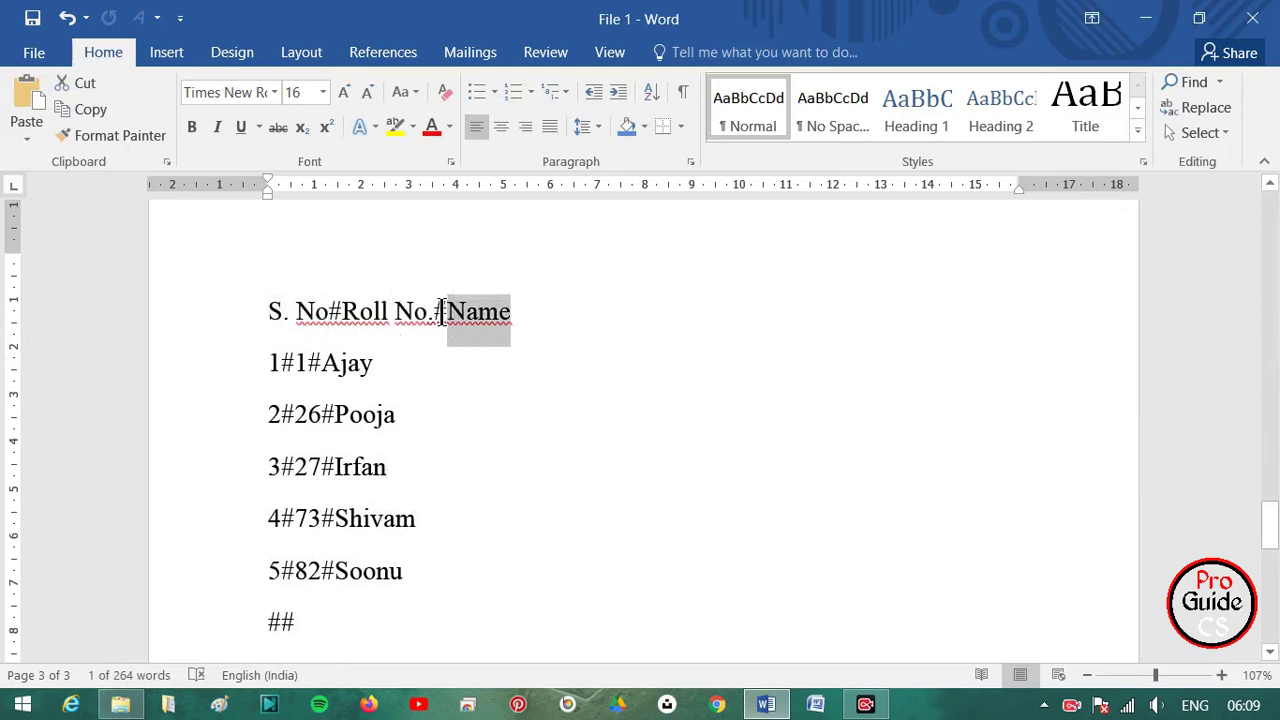
{"action": "left_click_drag", "start_coordinate": [281, 363], "coordinate": [266, 363]}
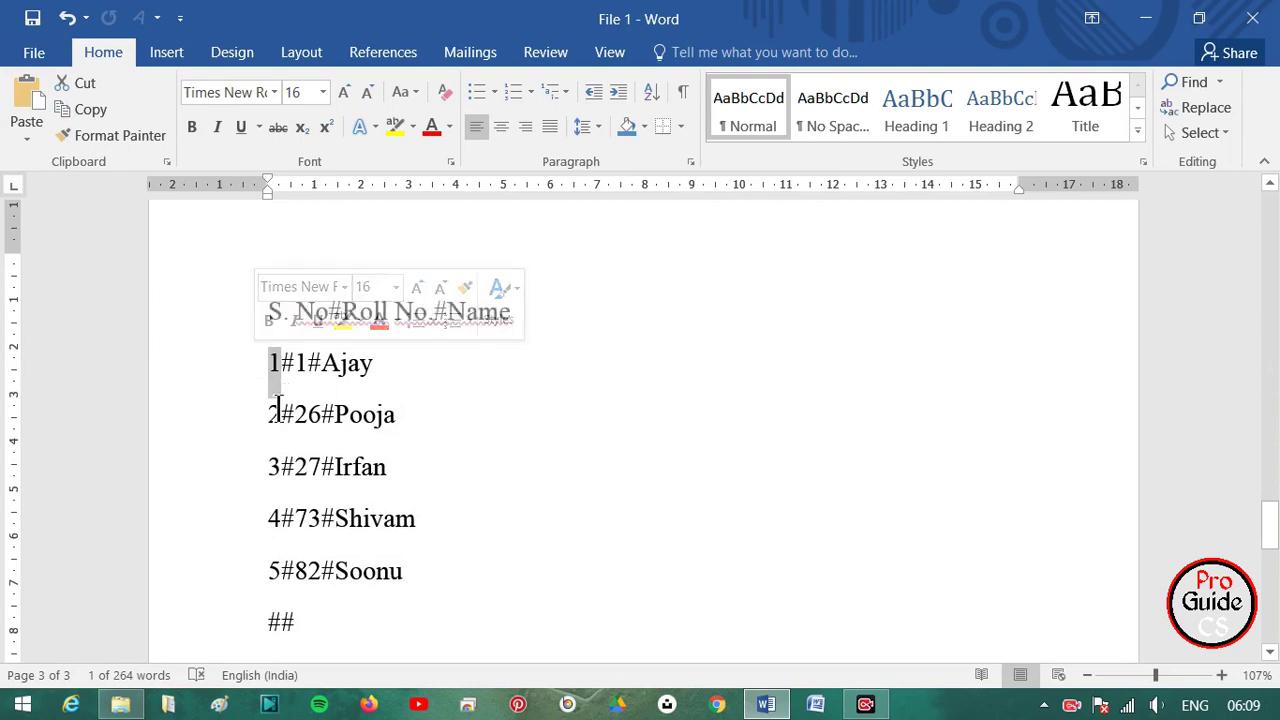
{"action": "scroll", "coordinate": [589, 531], "scroll_direction": "up", "scroll_amount": 1}
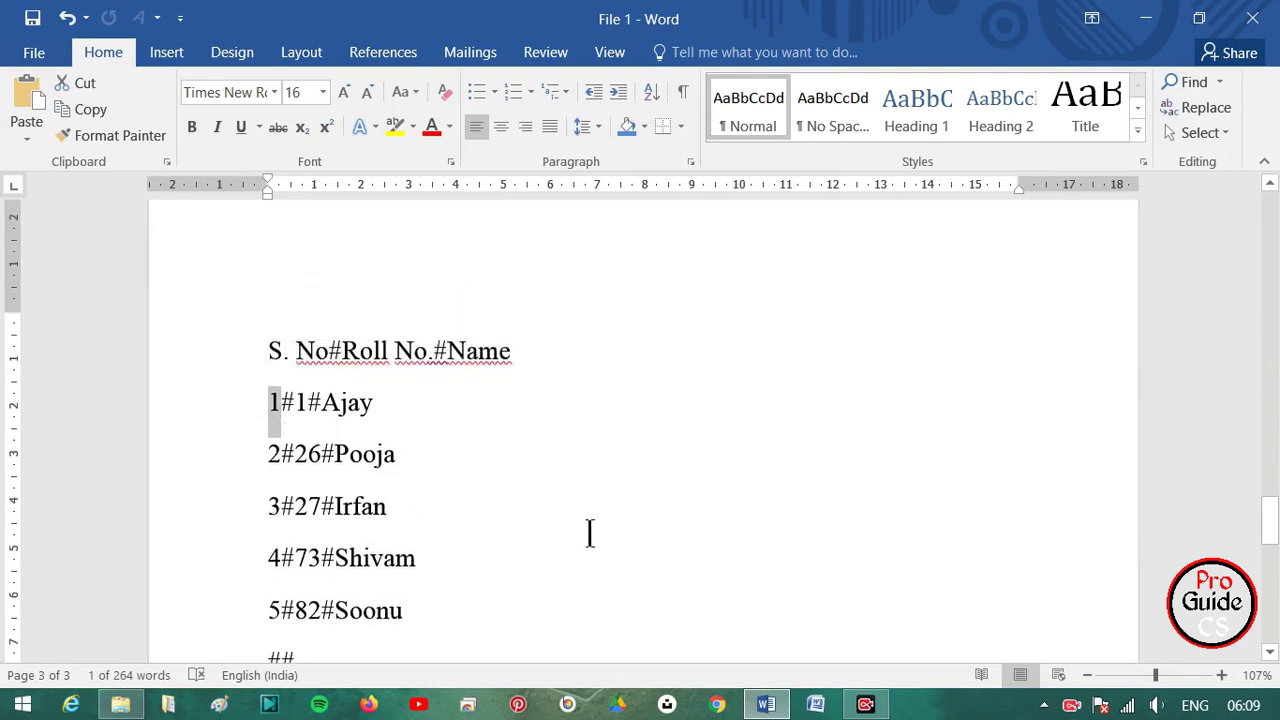
{"action": "scroll", "coordinate": [589, 529], "scroll_direction": "down", "scroll_amount": 1}
{"action": "left_click", "coordinate": [460, 580]}
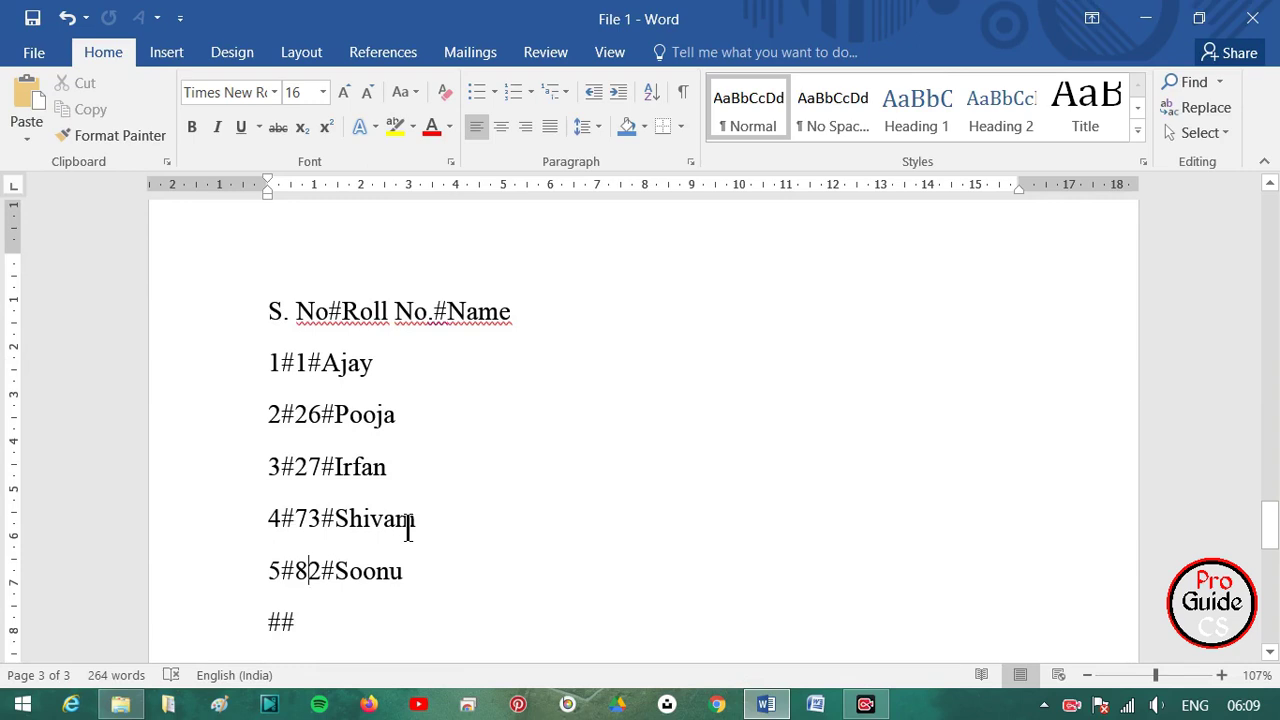
{"action": "left_click_drag", "start_coordinate": [415, 578], "coordinate": [171, 449]}
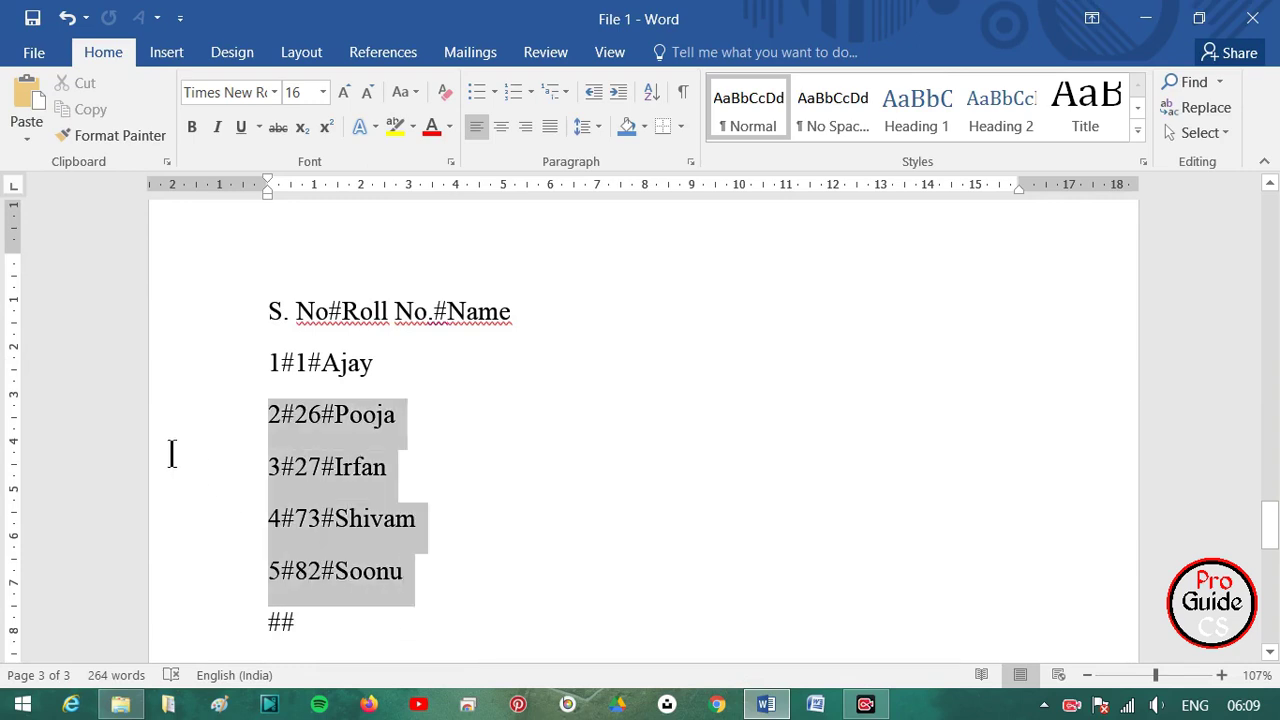
{"action": "mouse_move", "coordinate": [297, 622]}
{"action": "left_mouse_down"}
{"action": "mouse_move", "coordinate": [277, 534]}
{"action": "mouse_move", "coordinate": [289, 334]}
{"action": "mouse_move", "coordinate": [275, 262]}
{"action": "left_mouse_up"}
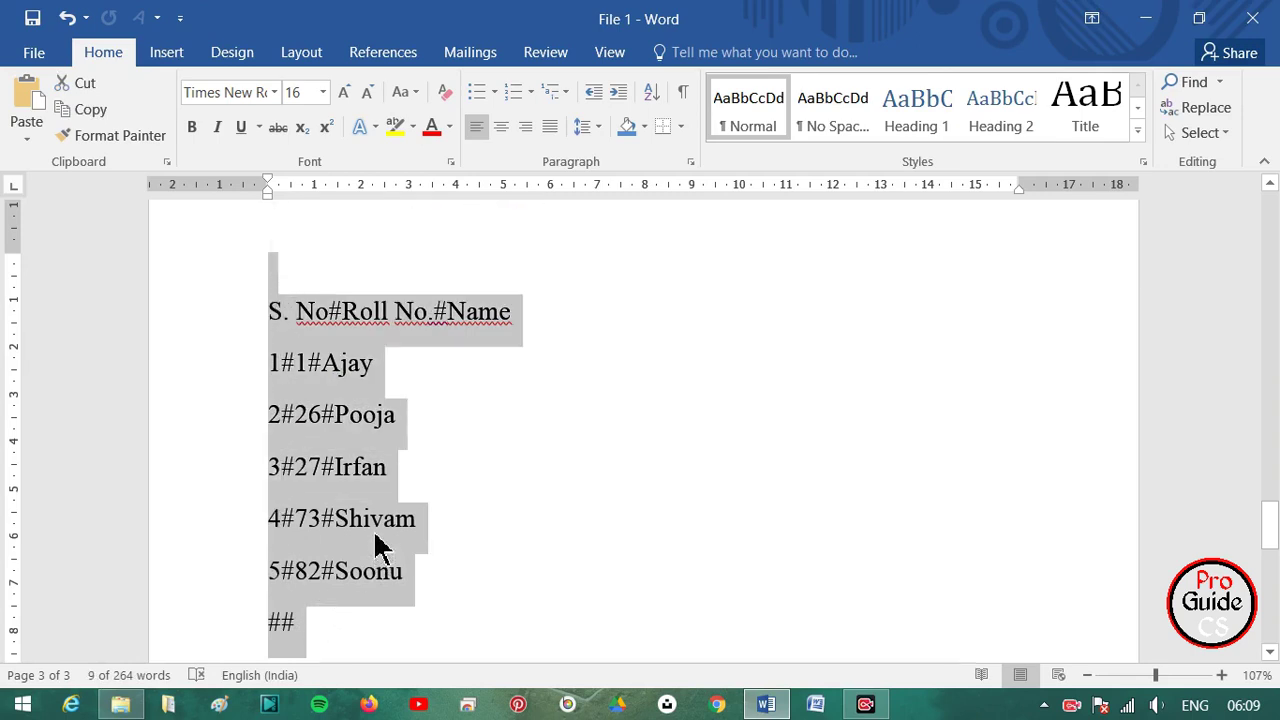
{"action": "left_click", "coordinate": [334, 650]}
- Convert the header through 5#82#Soonu lines back into a table
{"action": "mouse_move", "coordinate": [446, 590]}
{"action": "left_mouse_down"}
{"action": "mouse_move", "coordinate": [200, 360]}
{"action": "mouse_move", "coordinate": [228, 305]}
{"action": "left_mouse_up"}
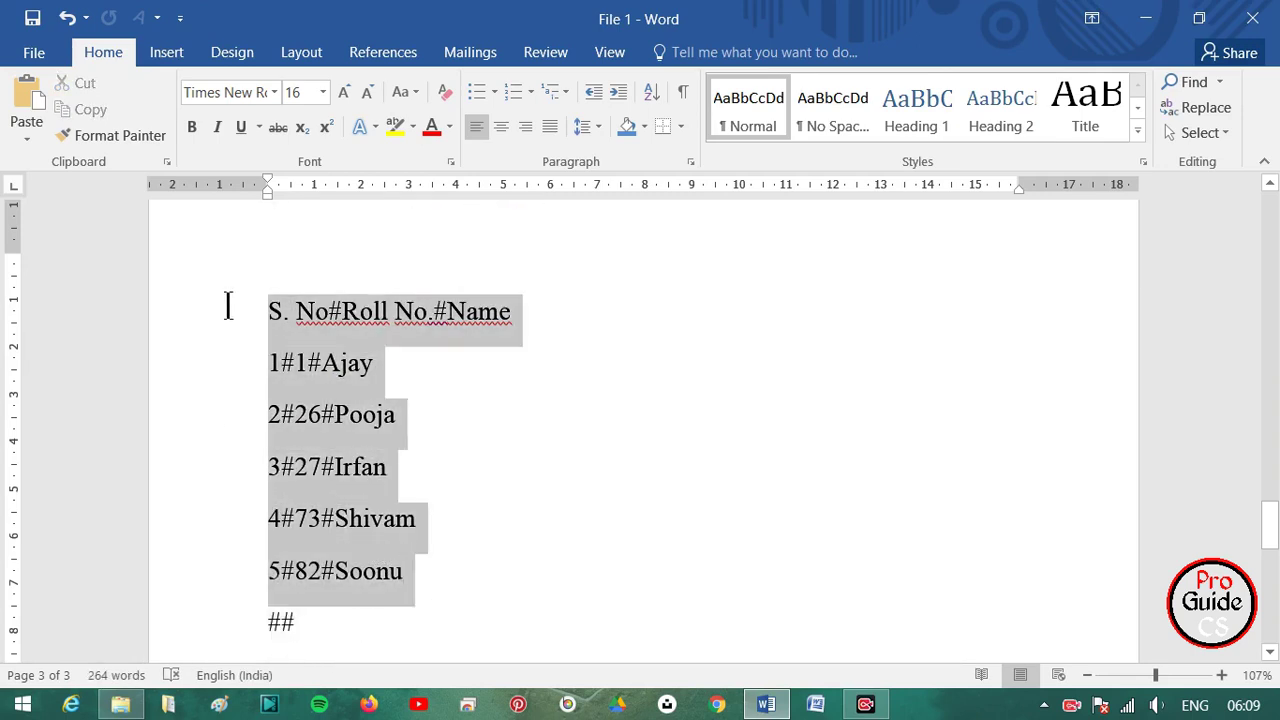
{"action": "left_click", "coordinate": [145, 56]}
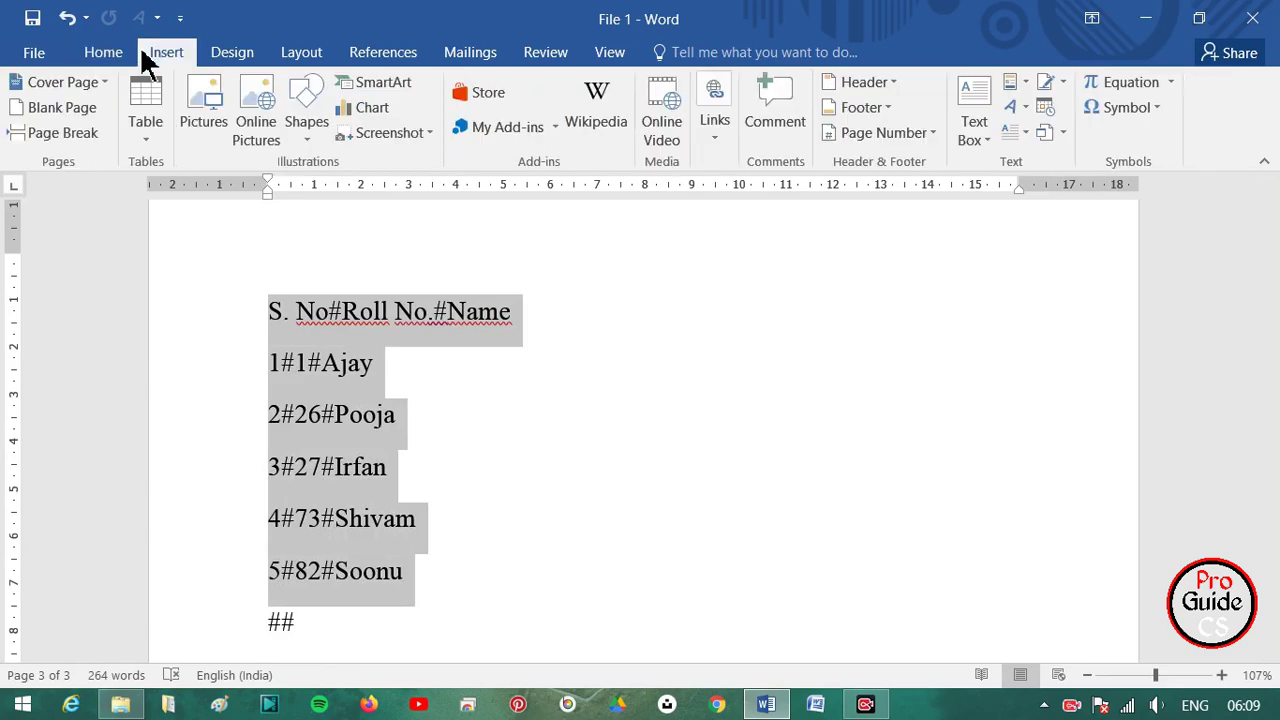
{"action": "left_click", "coordinate": [146, 122]}
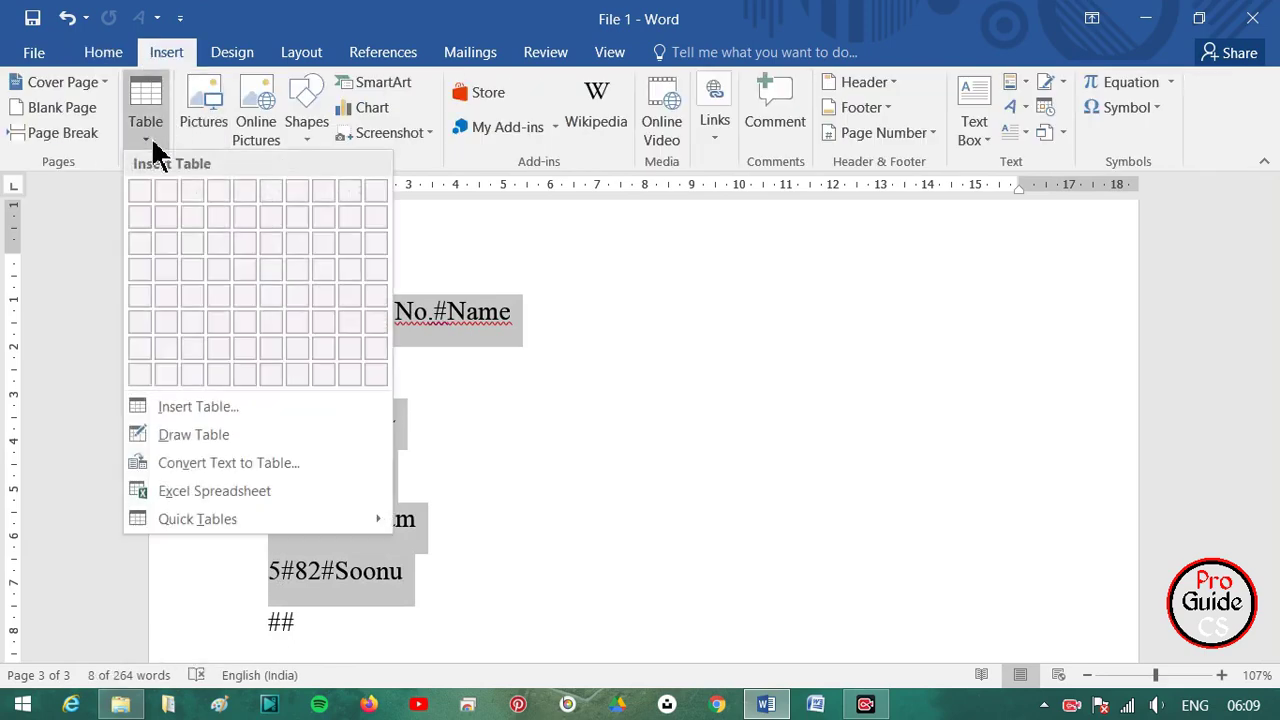
{"action": "left_click", "coordinate": [182, 418]}
{"action": "left_click", "coordinate": [453, 503]}
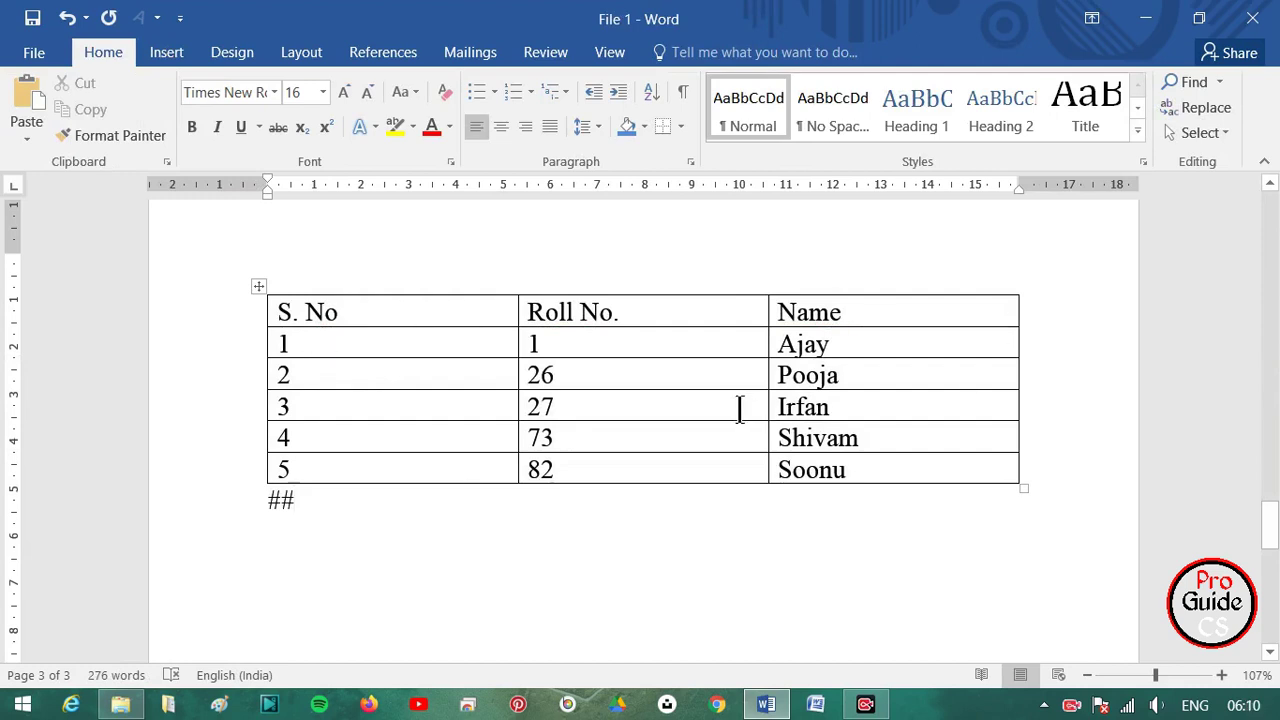
- Delete the leftover ## line and convert the table to text with * as separator
{"action": "left_click_drag", "start_coordinate": [337, 506], "coordinate": [177, 494]}
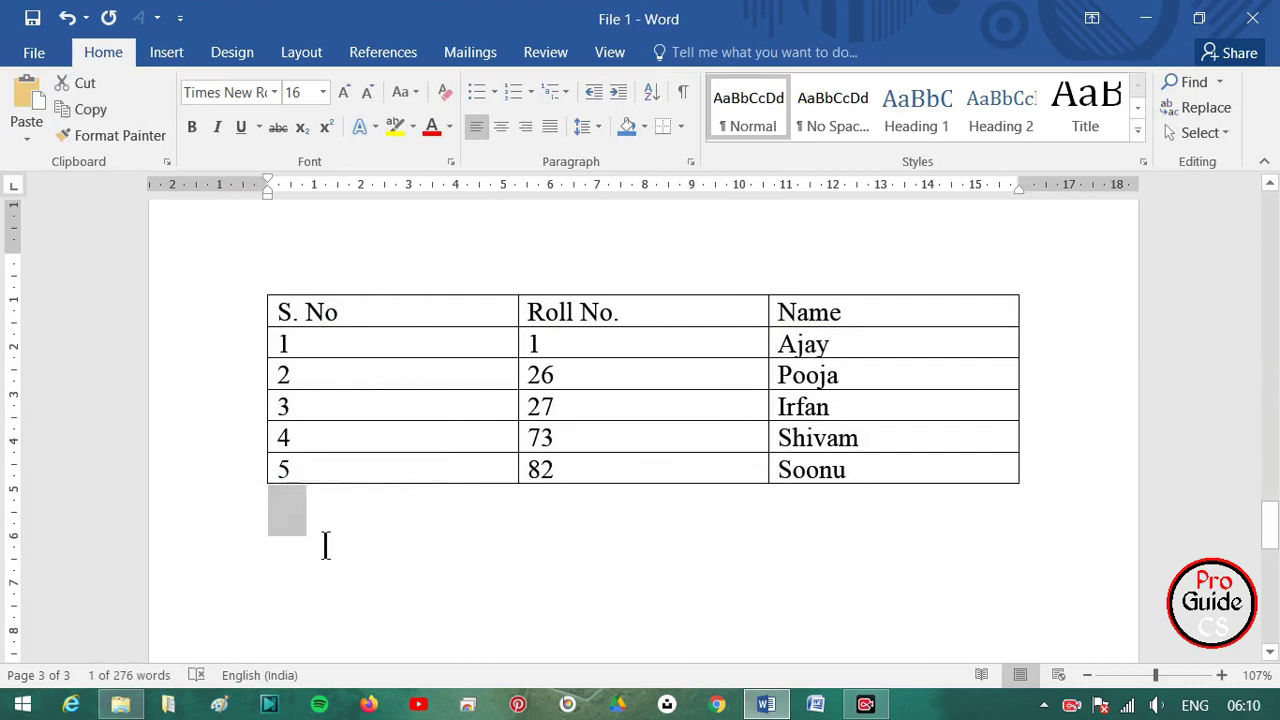
{"action": "key", "text": "Delete"}
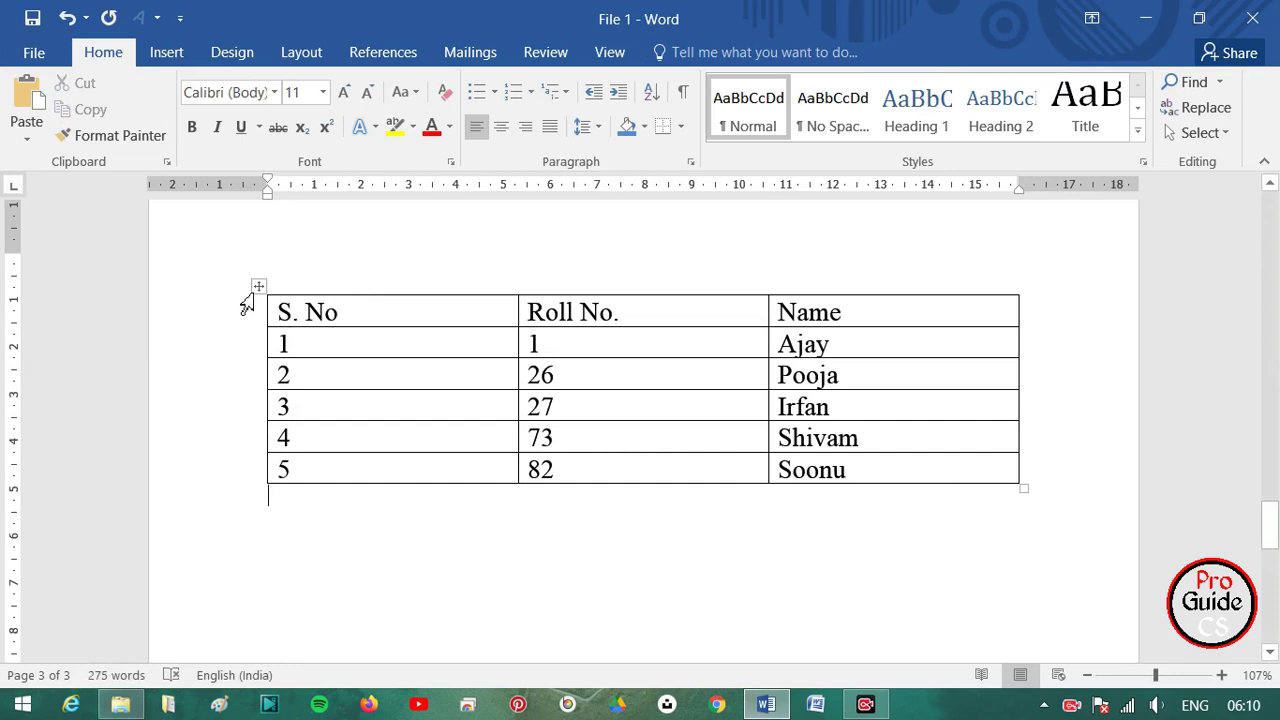
{"action": "left_click", "coordinate": [257, 288]}
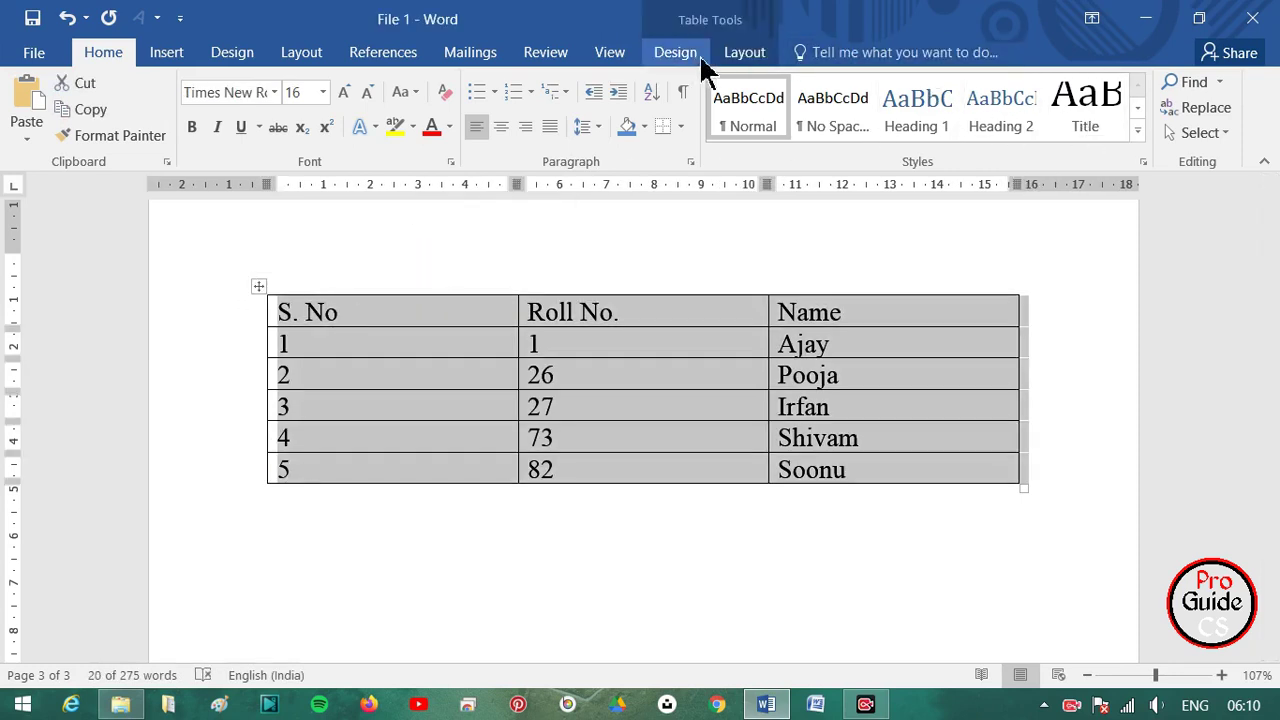
{"action": "left_click", "coordinate": [744, 52]}
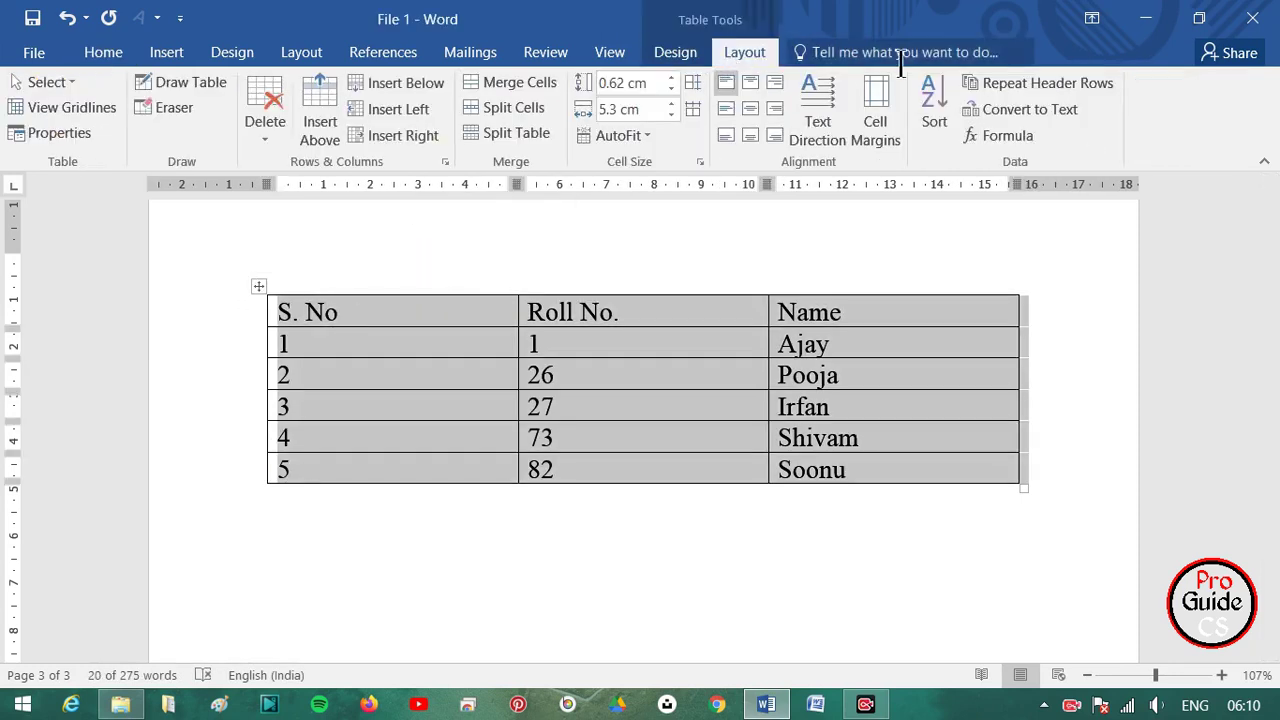
{"action": "left_click", "coordinate": [1006, 120]}
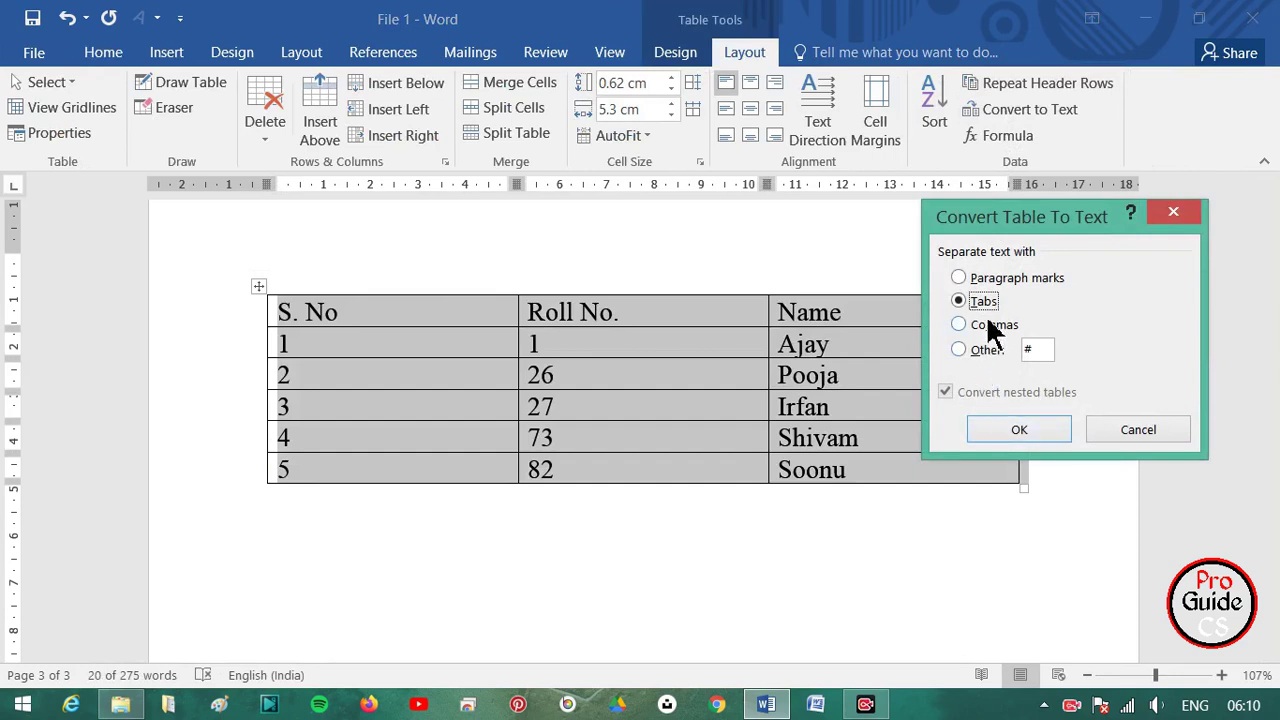
{"action": "left_click", "coordinate": [992, 350]}
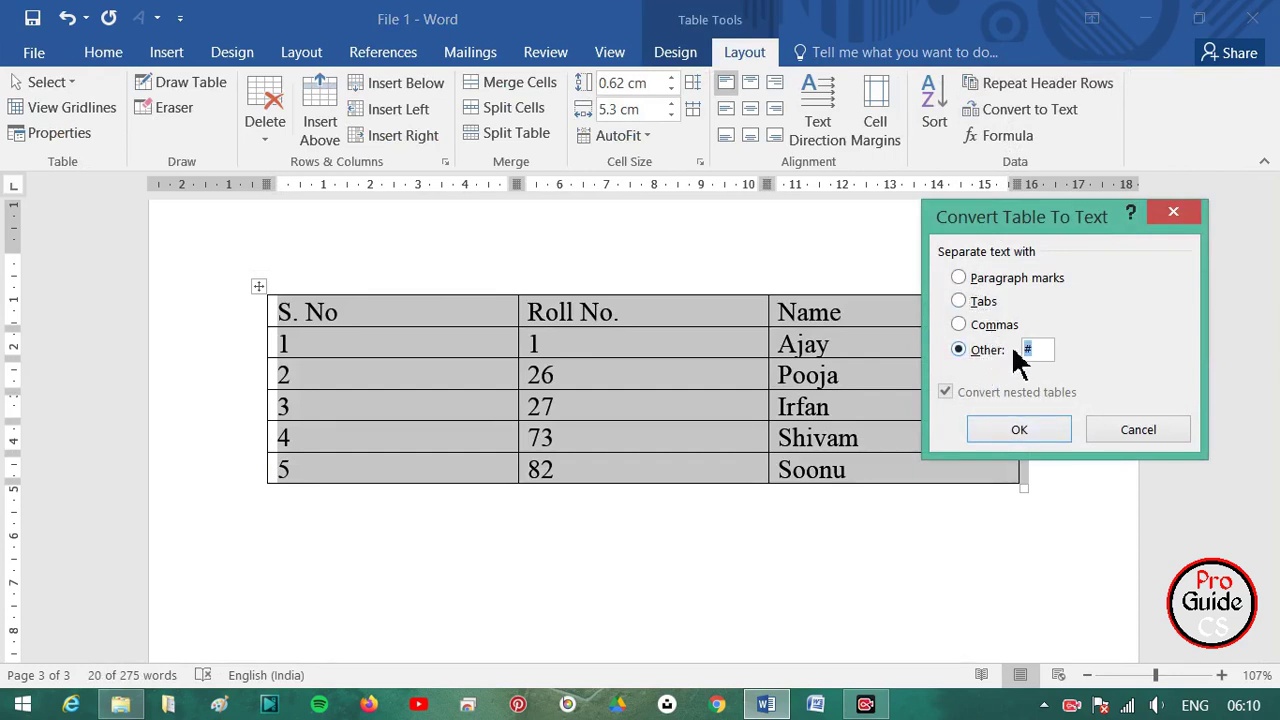
{"action": "left_click", "coordinate": [1035, 352]}
{"action": "double_click", "coordinate": [1040, 351]}
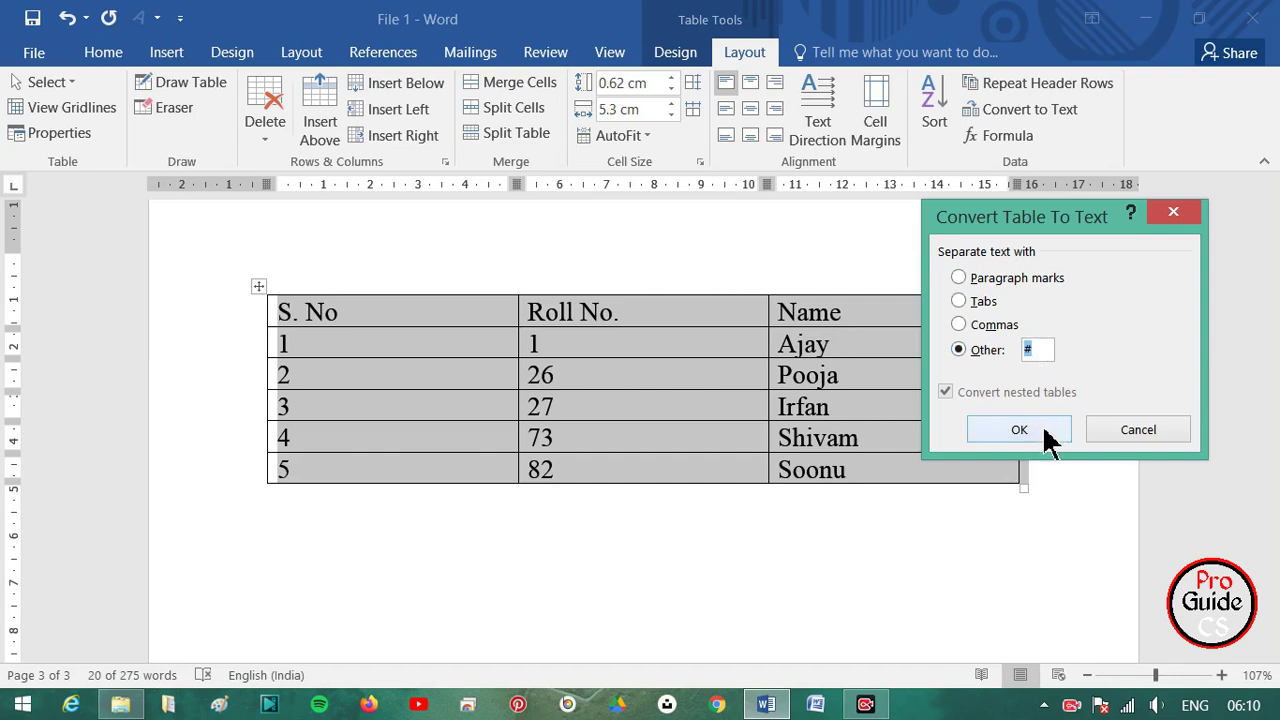
{"action": "type", "text": "*"}
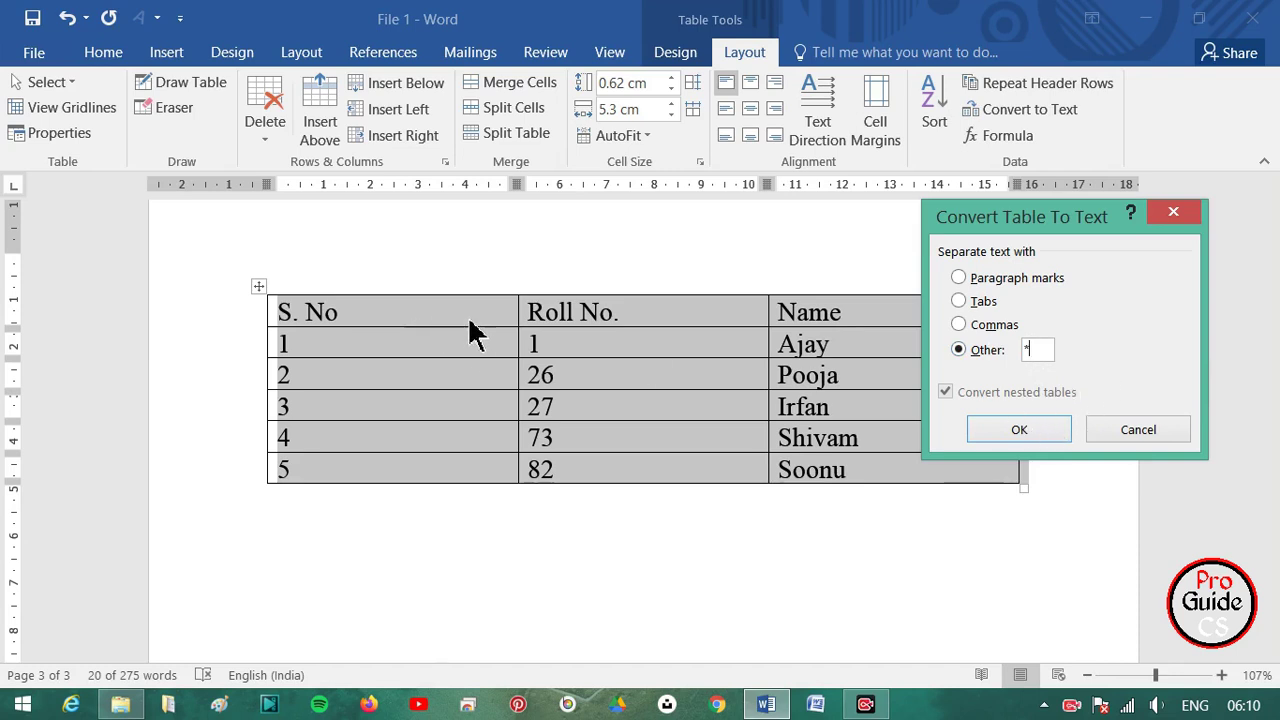
{"action": "left_click", "coordinate": [985, 431]}
- Add a new line 6*83*Sumit below 5*82*Soonu
{"action": "left_click", "coordinate": [568, 398]}
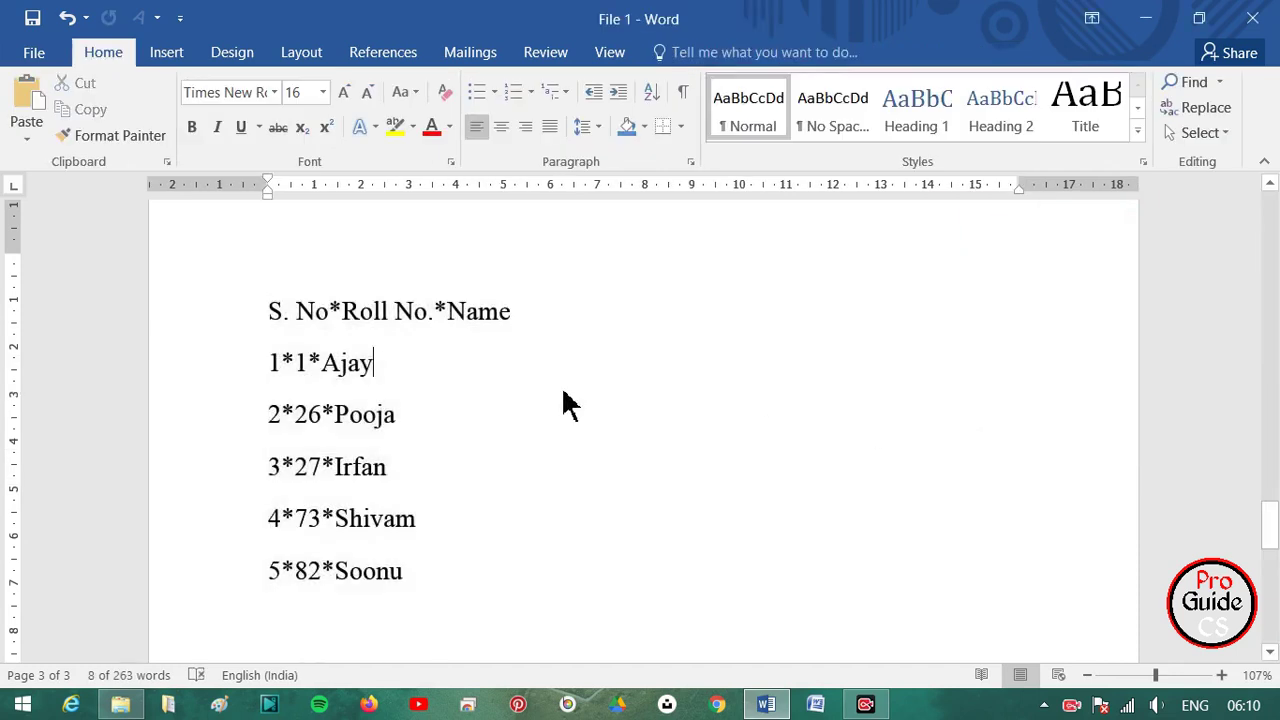
{"action": "left_click", "coordinate": [432, 565]}
{"action": "scroll", "coordinate": [440, 570], "scroll_direction": "down", "scroll_amount": 3}
{"action": "scroll", "coordinate": [443, 574], "scroll_direction": "down", "scroll_amount": 3}
{"action": "scroll", "coordinate": [443, 574], "scroll_direction": "up", "scroll_amount": 5}
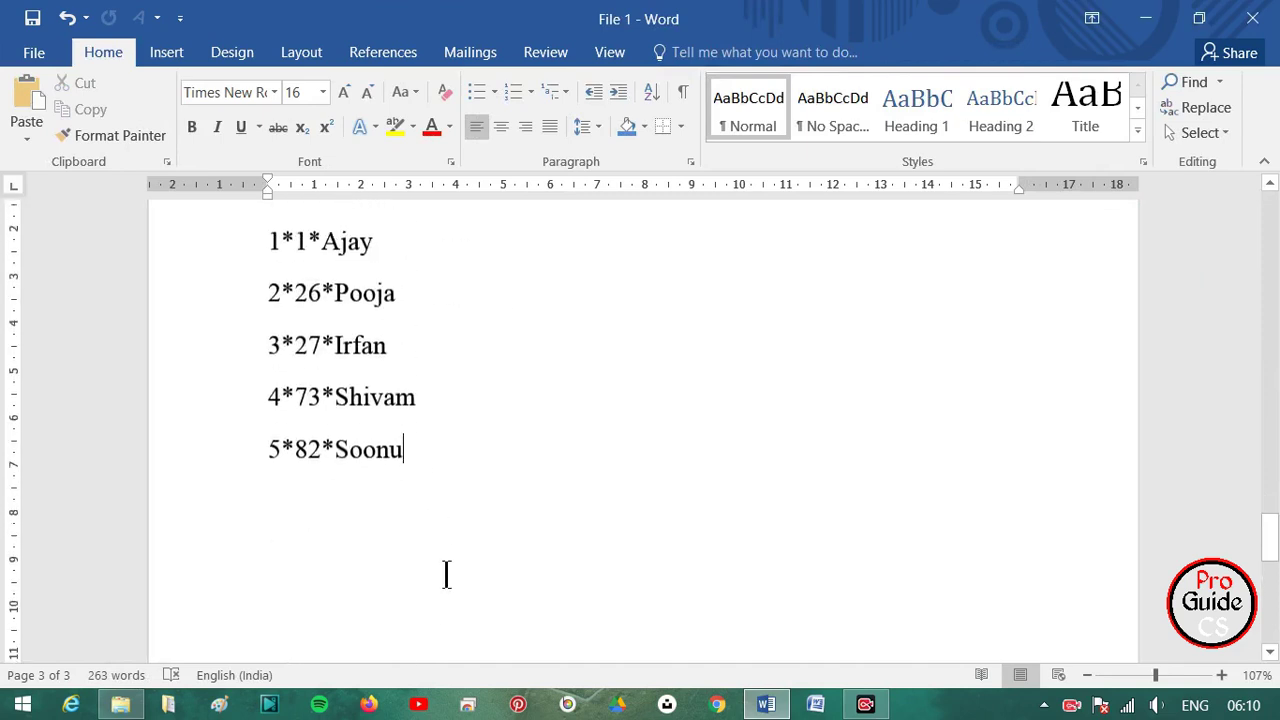
{"action": "key", "text": "Return"}
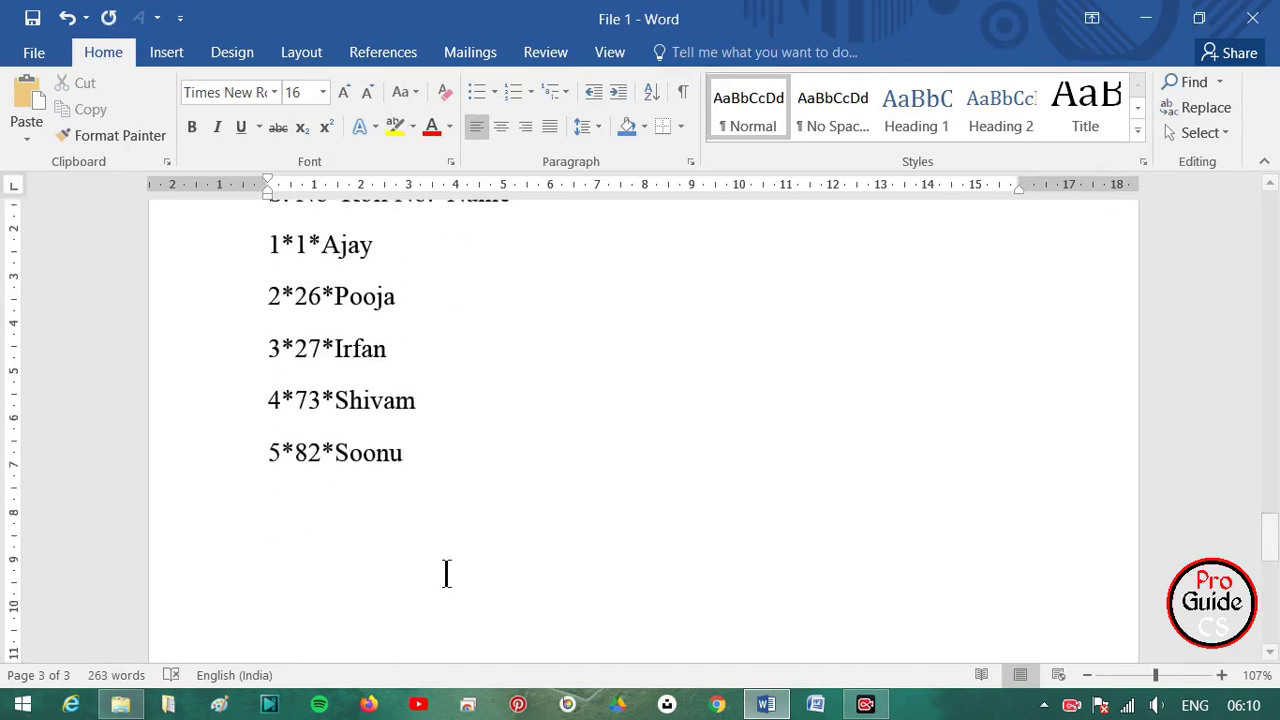
{"action": "type", "text": "6*83*"}
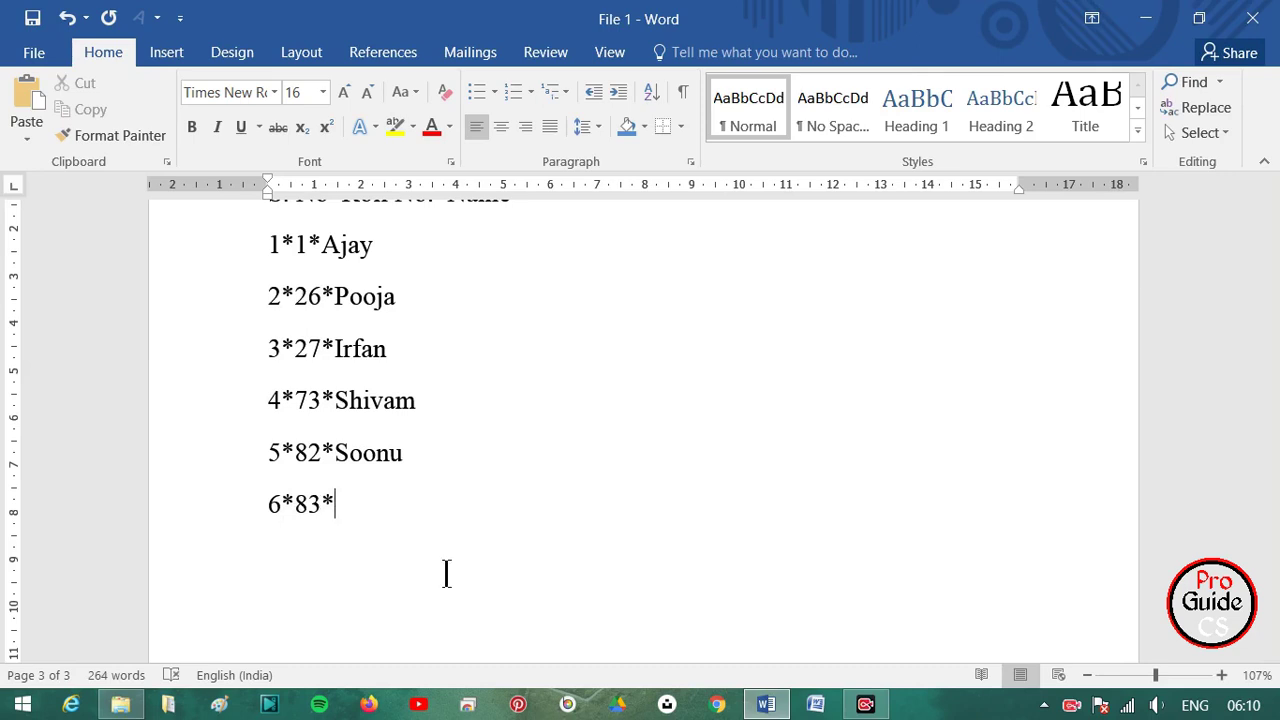
{"action": "type", "text": "Sumit"}
{"action": "scroll", "coordinate": [362, 515], "scroll_direction": "up", "scroll_amount": 1}
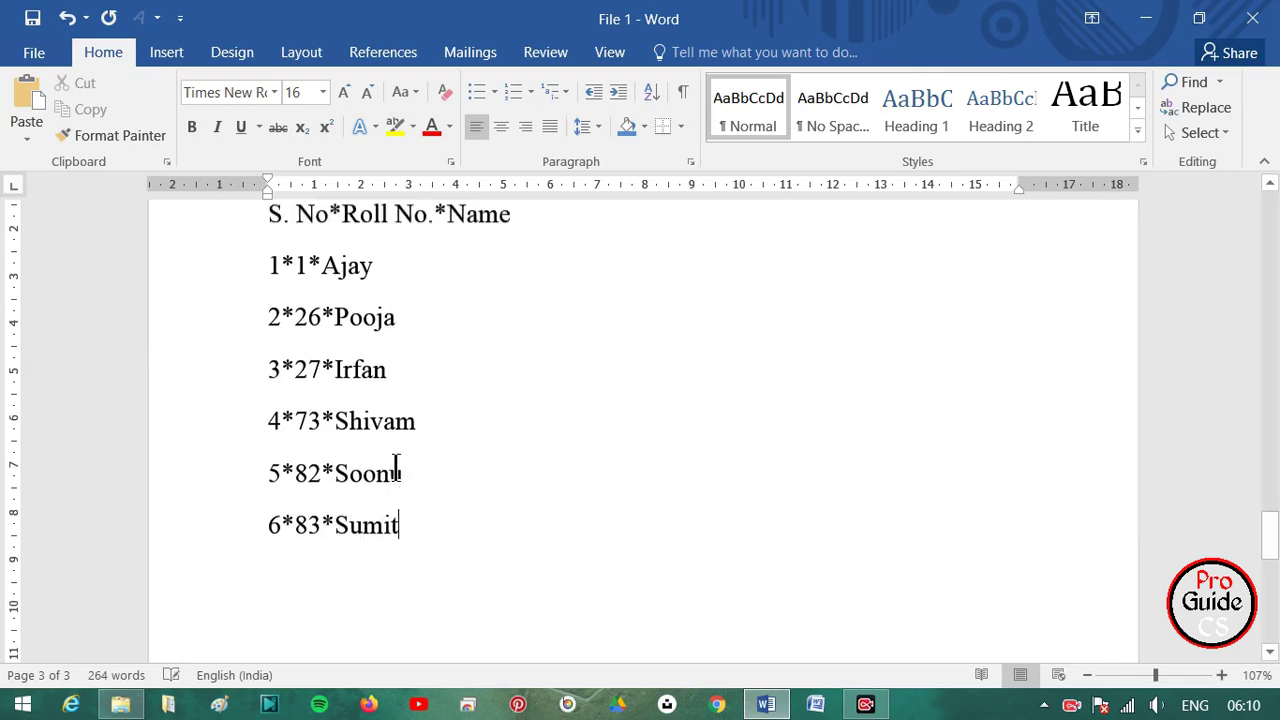
{"action": "scroll", "coordinate": [394, 466], "scroll_direction": "up", "scroll_amount": 2}
- Convert the header through 6*83*Sumit lines into a three-column table
{"action": "left_click", "coordinate": [422, 418]}
{"action": "scroll", "coordinate": [422, 460], "scroll_direction": "down", "scroll_amount": 2}
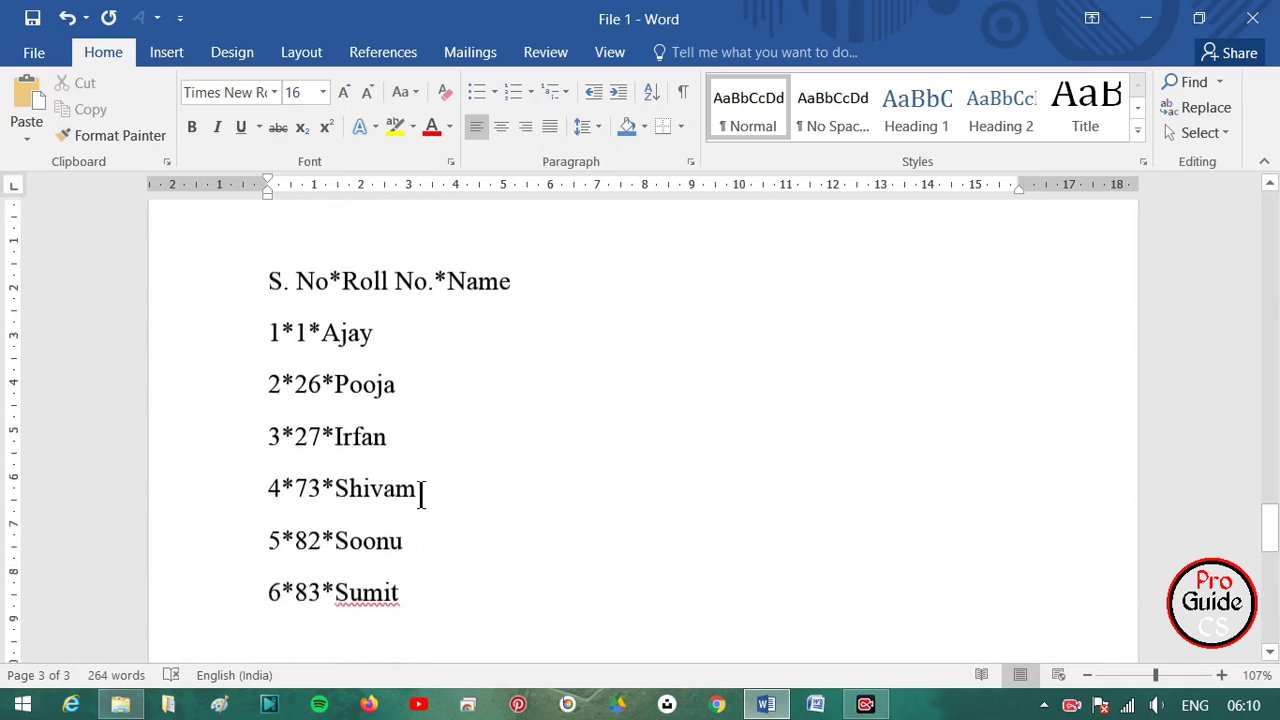
{"action": "left_click_drag", "start_coordinate": [427, 578], "coordinate": [265, 255]}
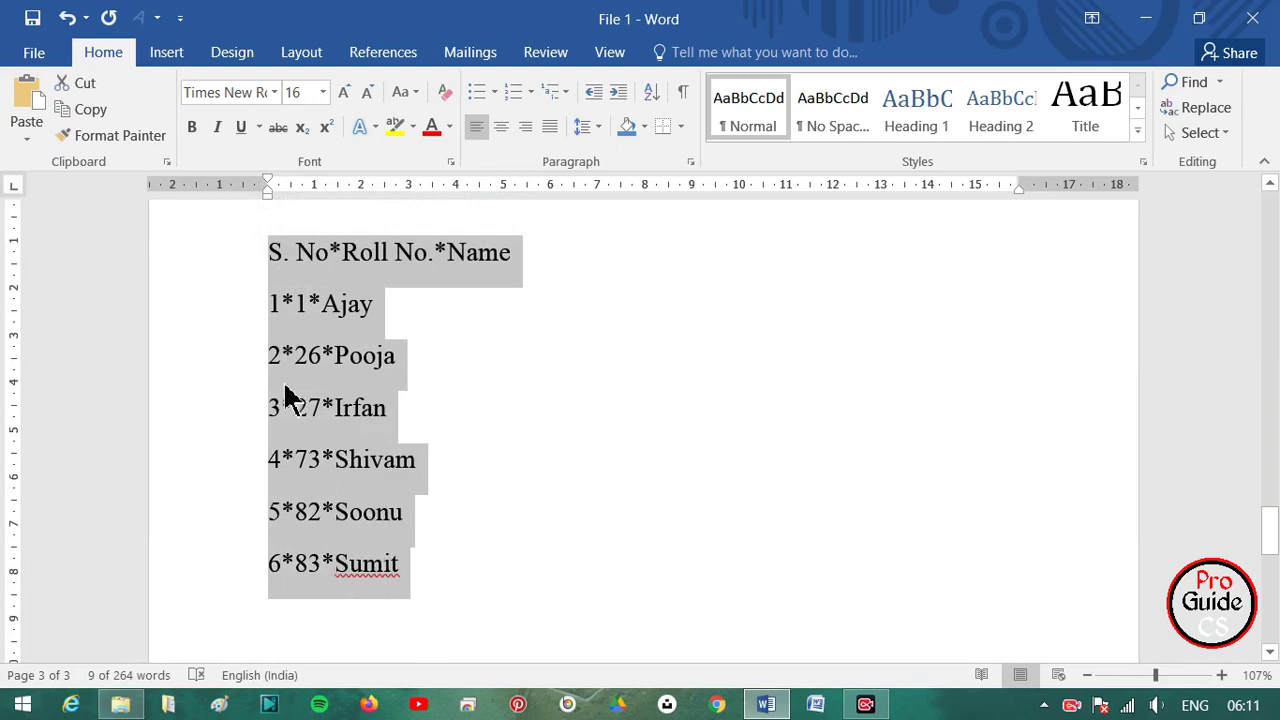
{"action": "left_click", "coordinate": [178, 55]}
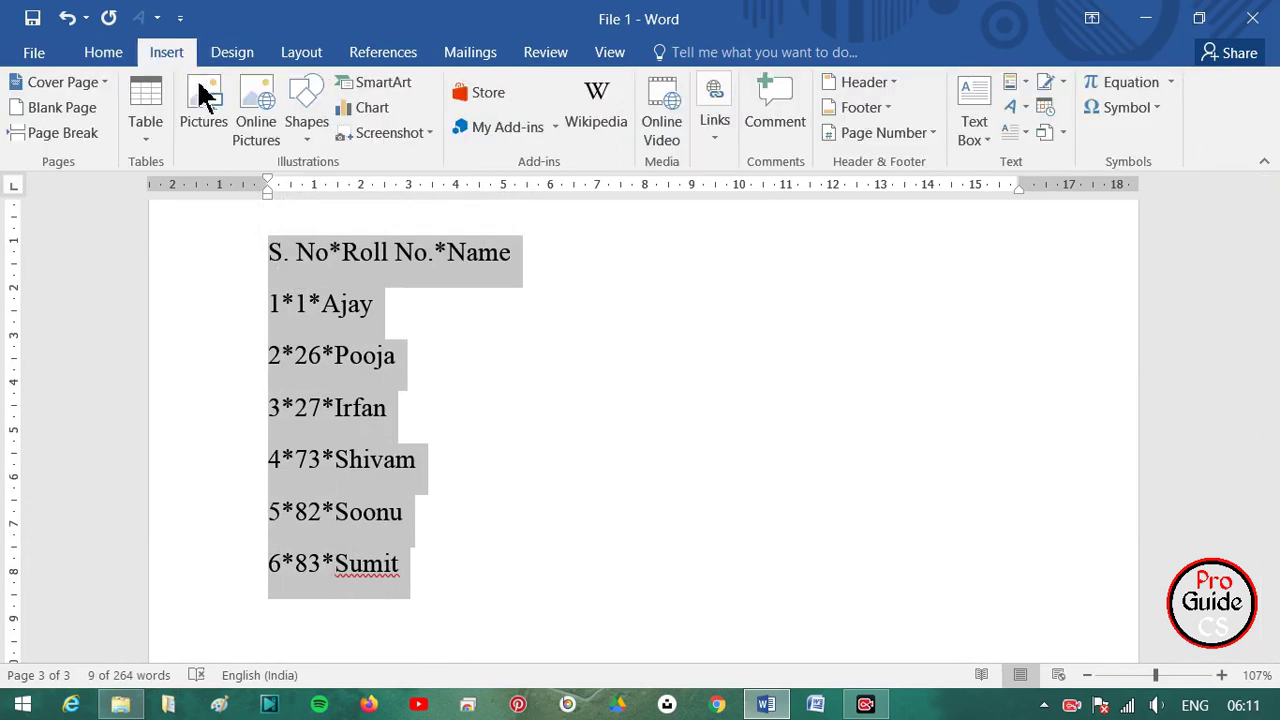
{"action": "left_click", "coordinate": [152, 125]}
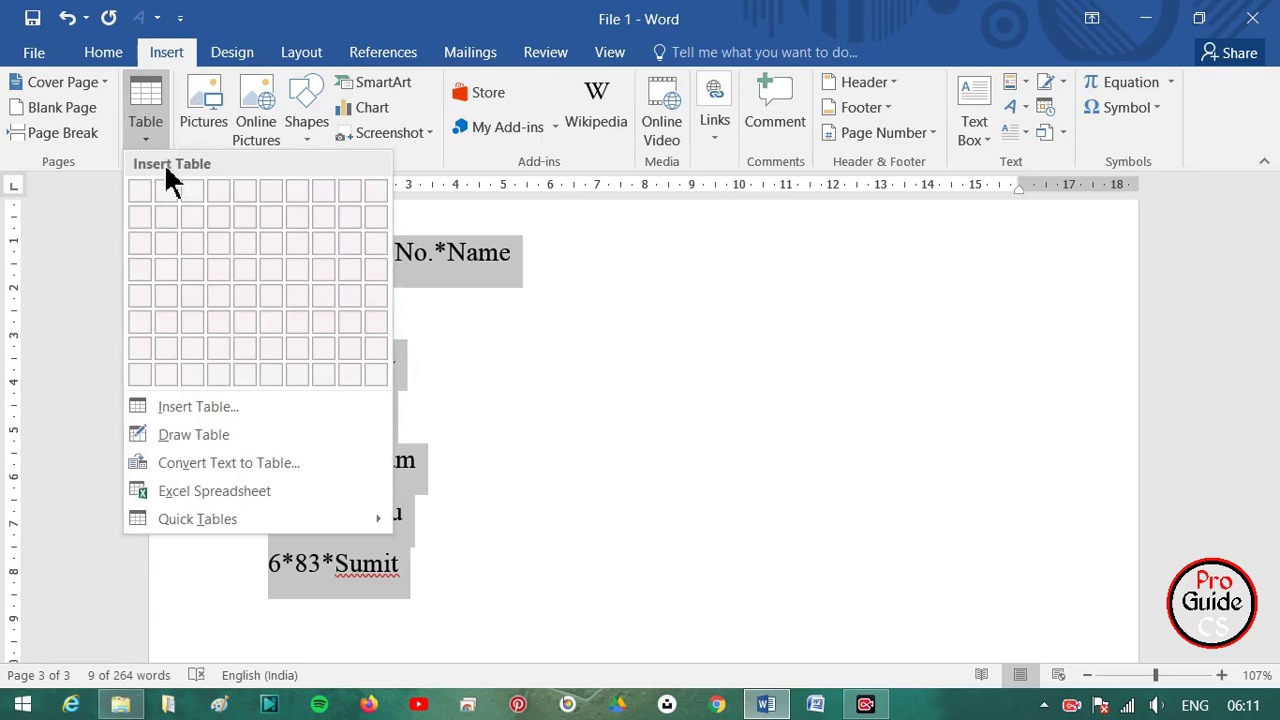
{"action": "left_click", "coordinate": [190, 407]}
{"action": "left_click", "coordinate": [514, 513]}
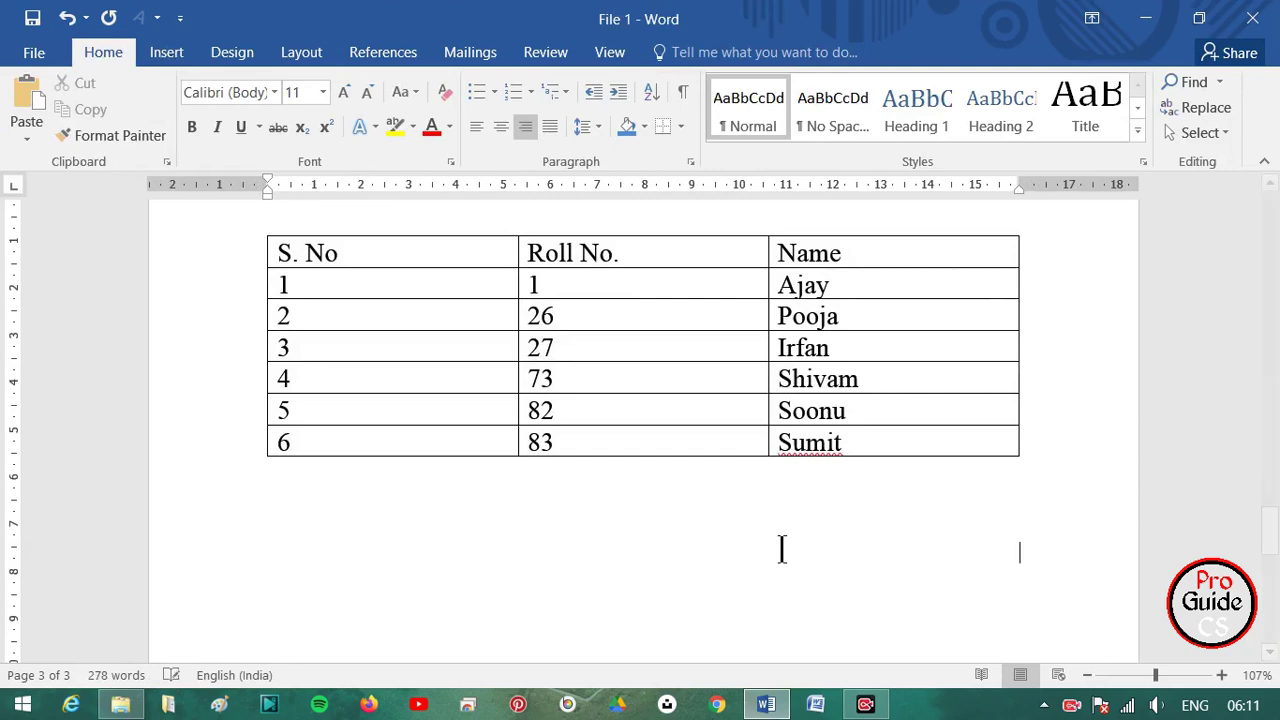
- Type '1' on the empty line below the paragraph and start a new line
{"action": "scroll", "coordinate": [787, 540], "scroll_direction": "up", "scroll_amount": 5}
{"action": "scroll", "coordinate": [643, 531], "scroll_direction": "up", "scroll_amount": 5}
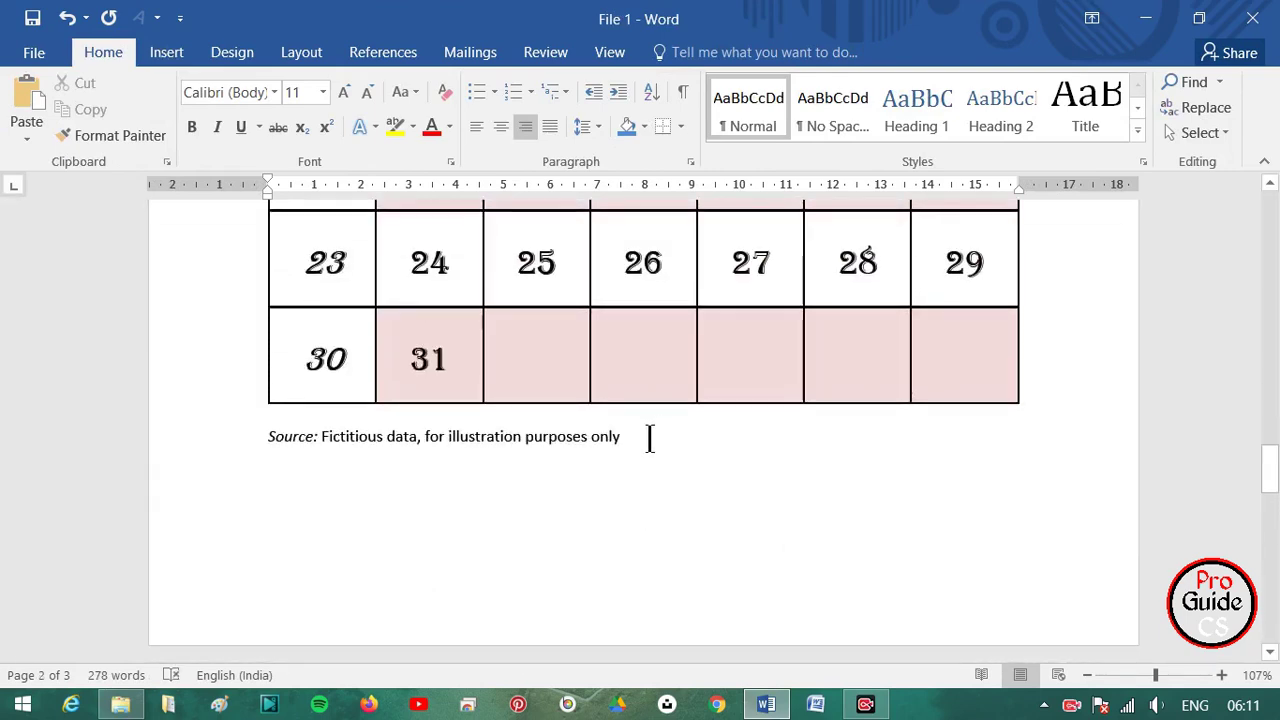
{"action": "scroll", "coordinate": [649, 437], "scroll_direction": "up", "scroll_amount": 3}
{"action": "scroll", "coordinate": [658, 435], "scroll_direction": "up", "scroll_amount": 3}
{"action": "scroll", "coordinate": [658, 435], "scroll_direction": "up", "scroll_amount": 5}
{"action": "scroll", "coordinate": [660, 429], "scroll_direction": "up", "scroll_amount": 5}
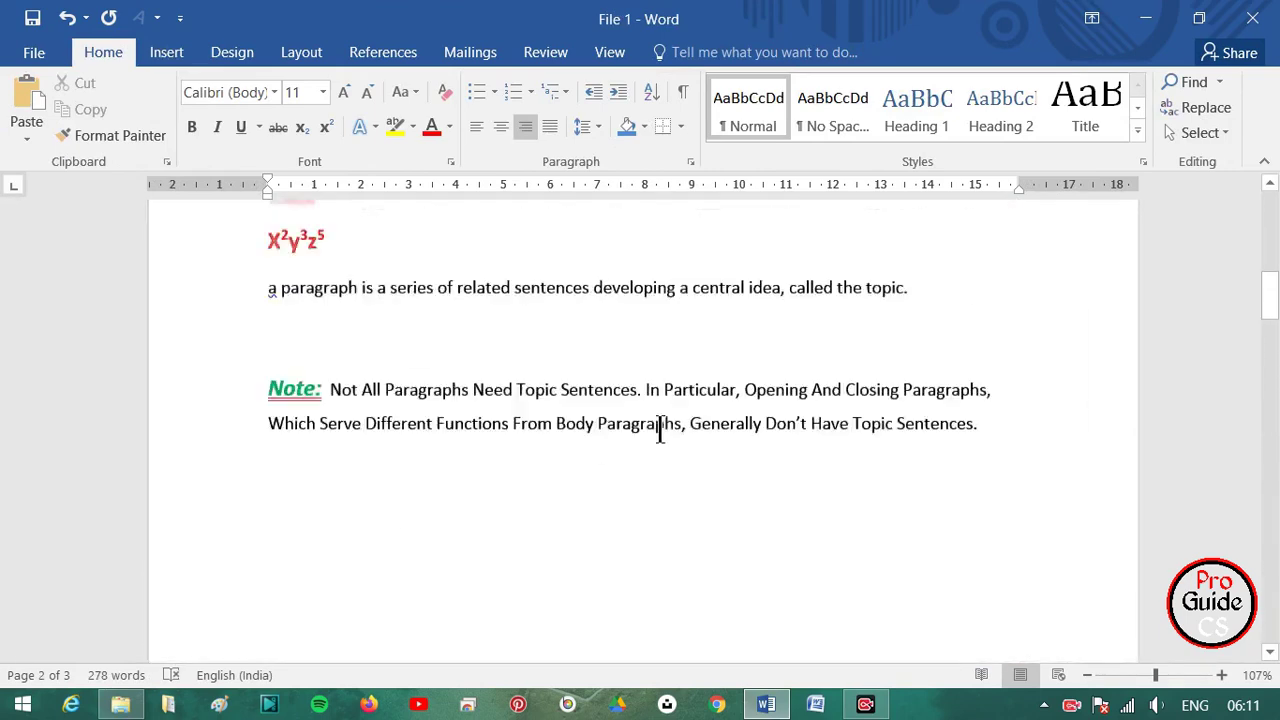
{"action": "scroll", "coordinate": [660, 429], "scroll_direction": "up", "scroll_amount": 2}
{"action": "left_click", "coordinate": [545, 455]}
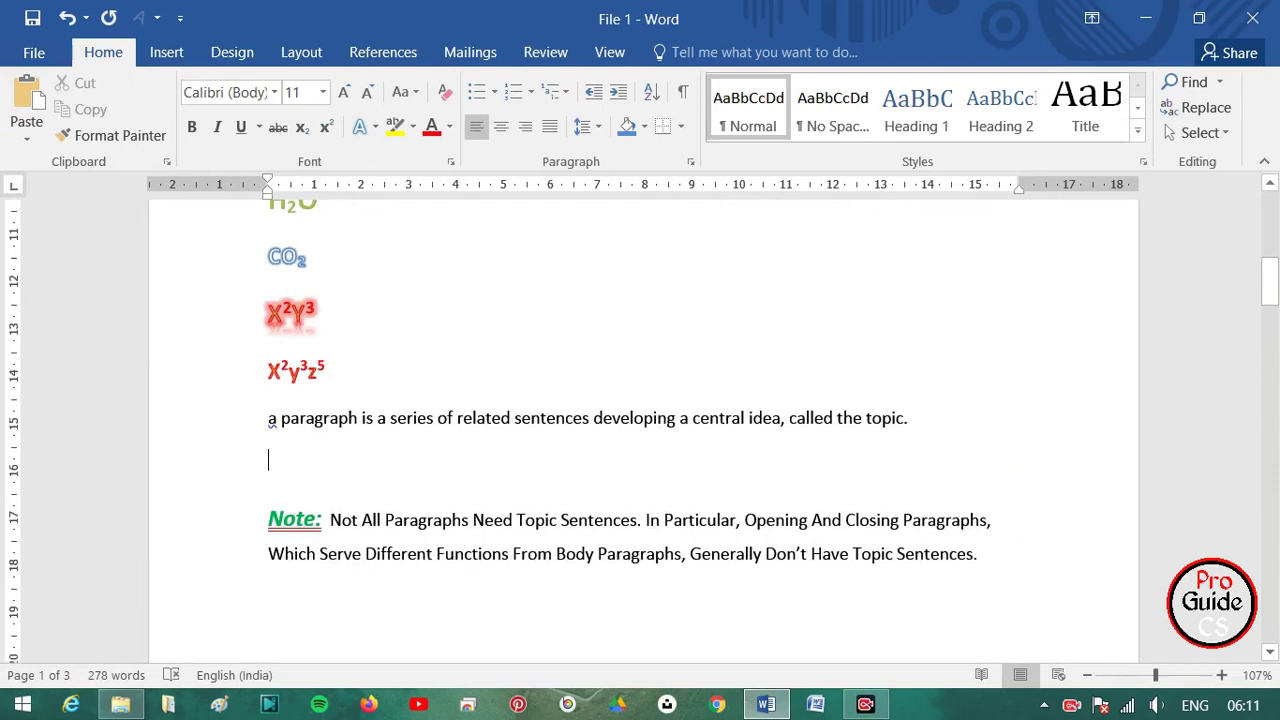
{"action": "type", "text": "1*shivam"}
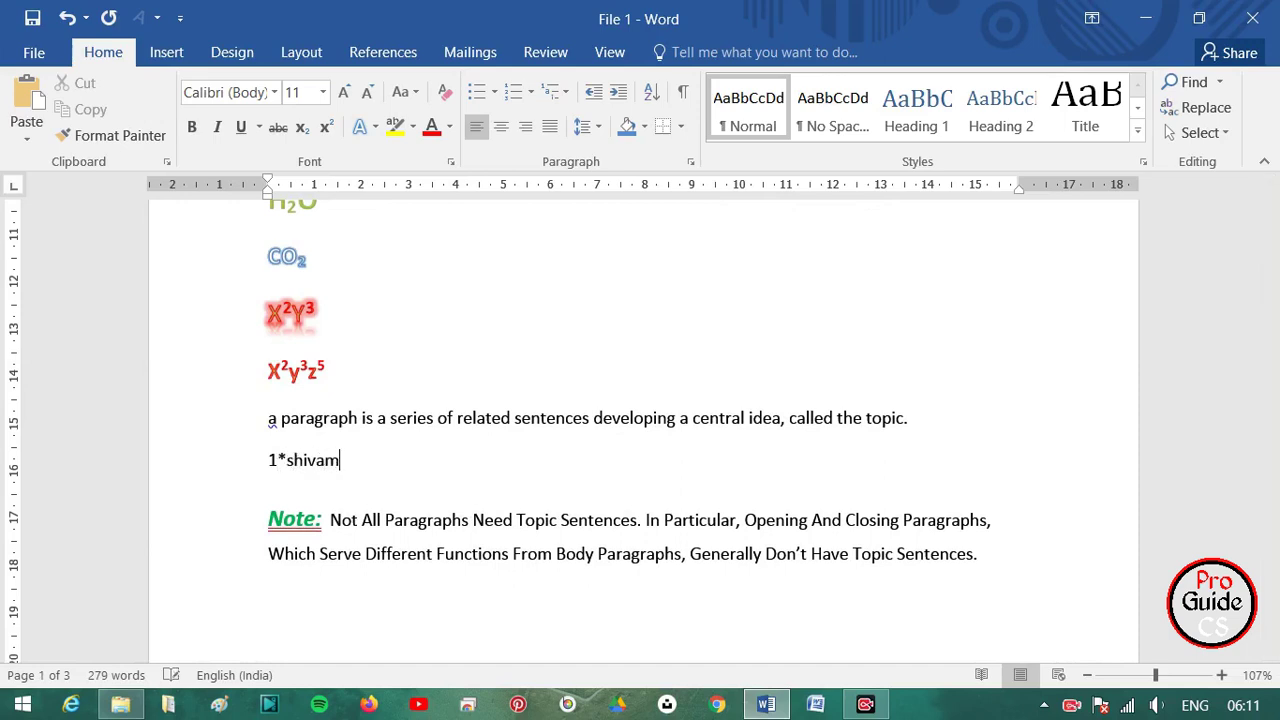
{"action": "key", "text": "Return"}
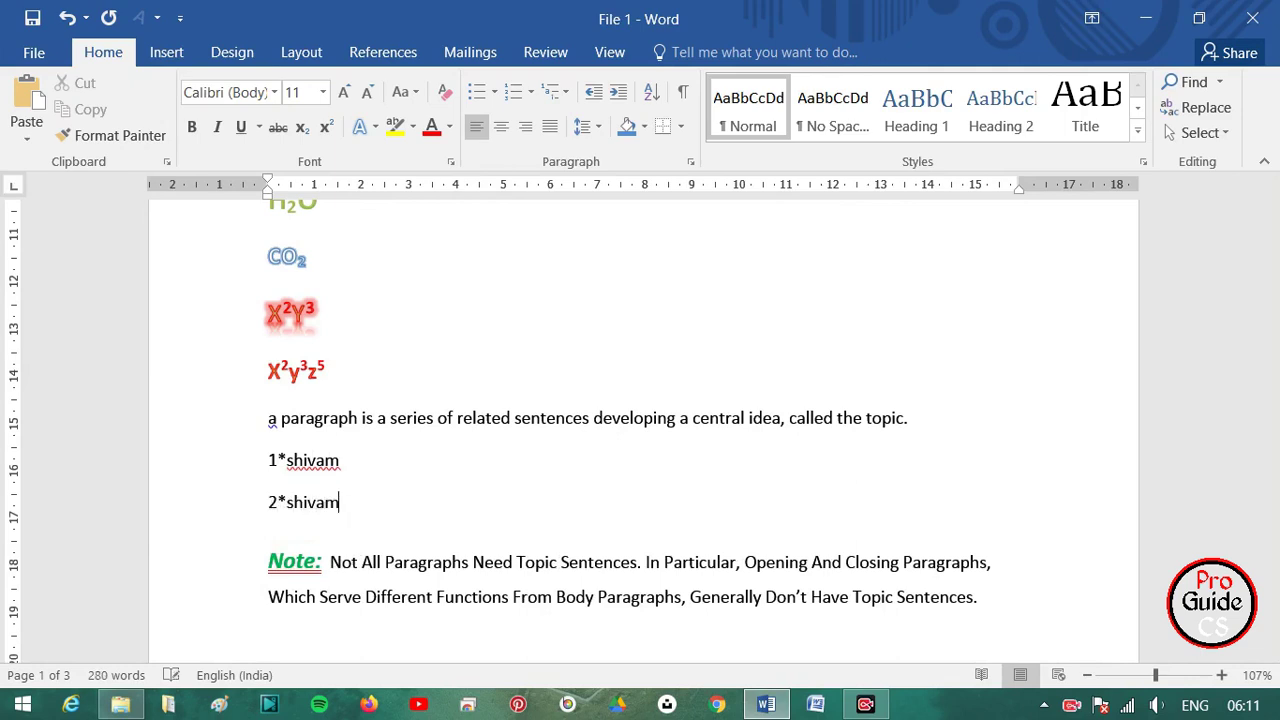
- Convert the 1*shivam and 2*shivam lines into a two-row table
{"action": "left_click_drag", "start_coordinate": [378, 502], "coordinate": [268, 458]}
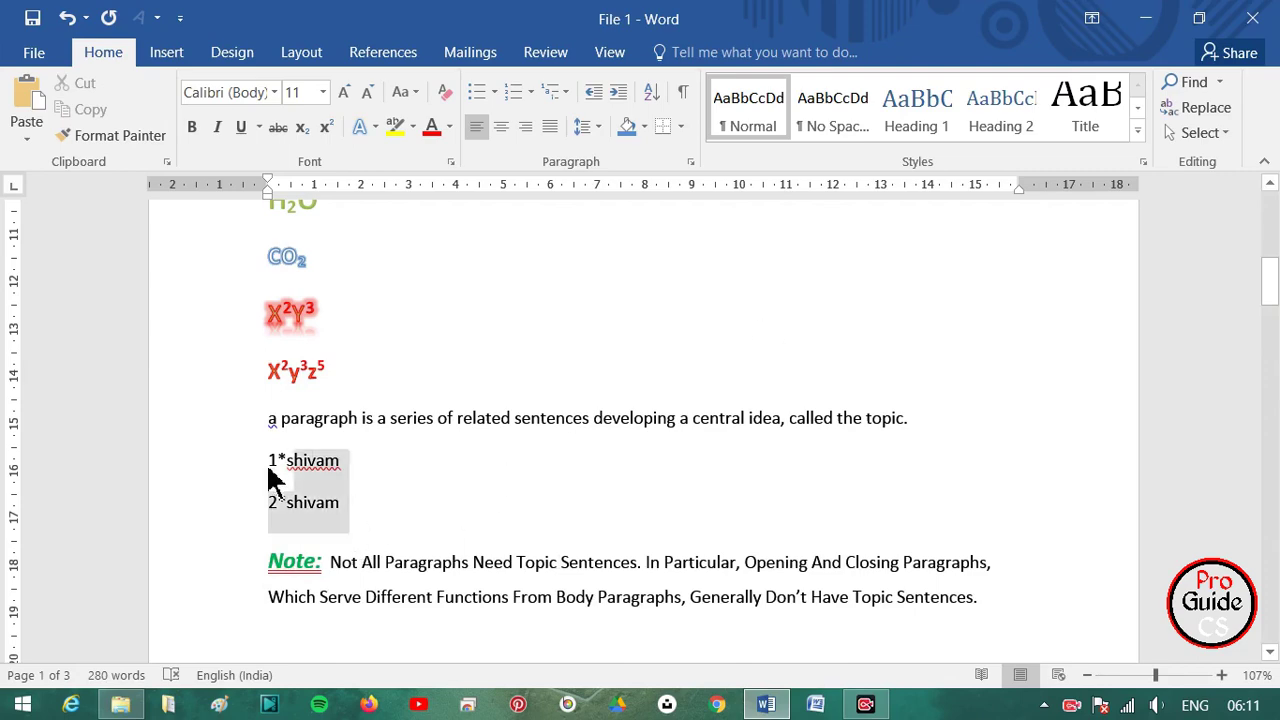
{"action": "left_click", "coordinate": [166, 52]}
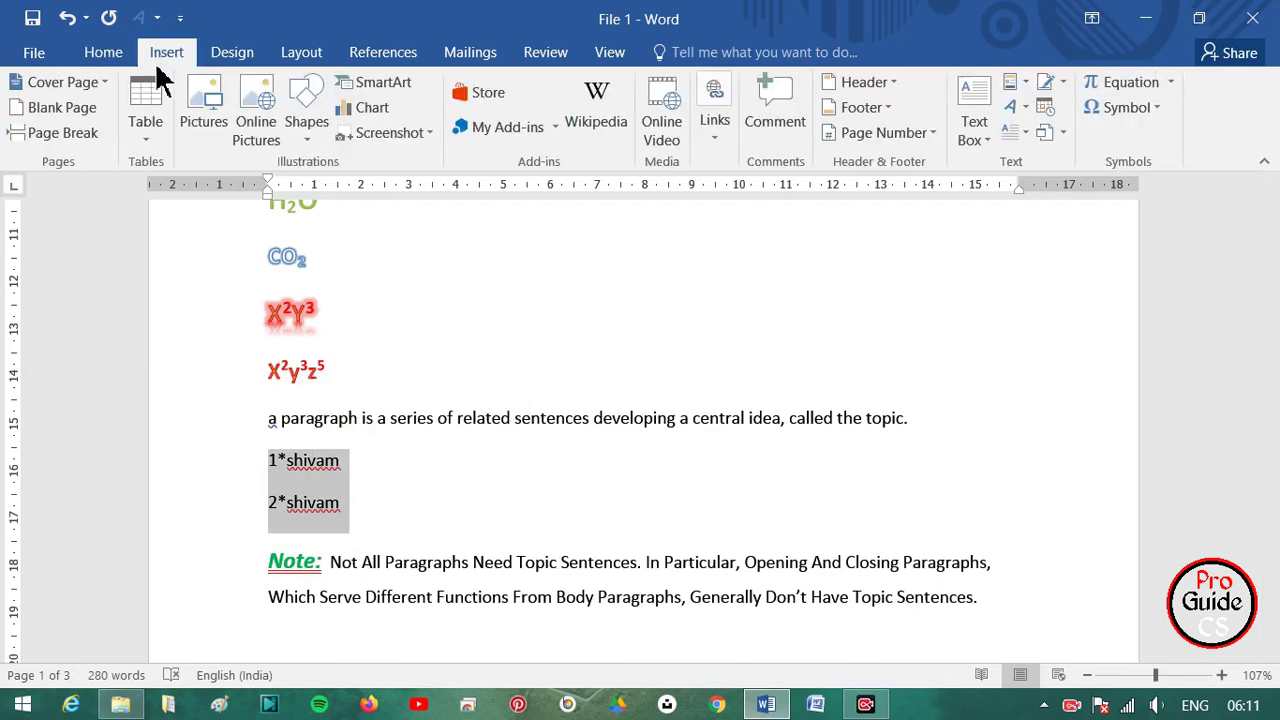
{"action": "left_click", "coordinate": [145, 125]}
{"action": "left_click", "coordinate": [152, 406]}
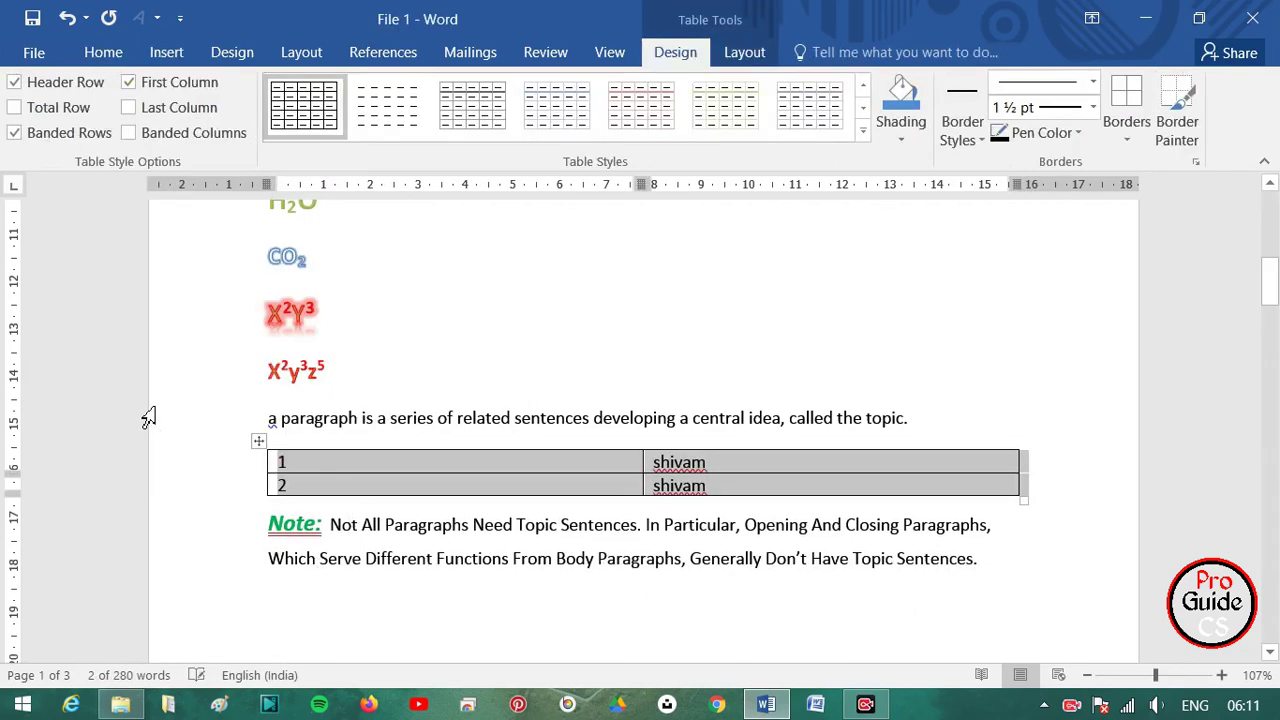
{"action": "left_click", "coordinate": [545, 525]}
{"action": "left_click", "coordinate": [316, 462]}
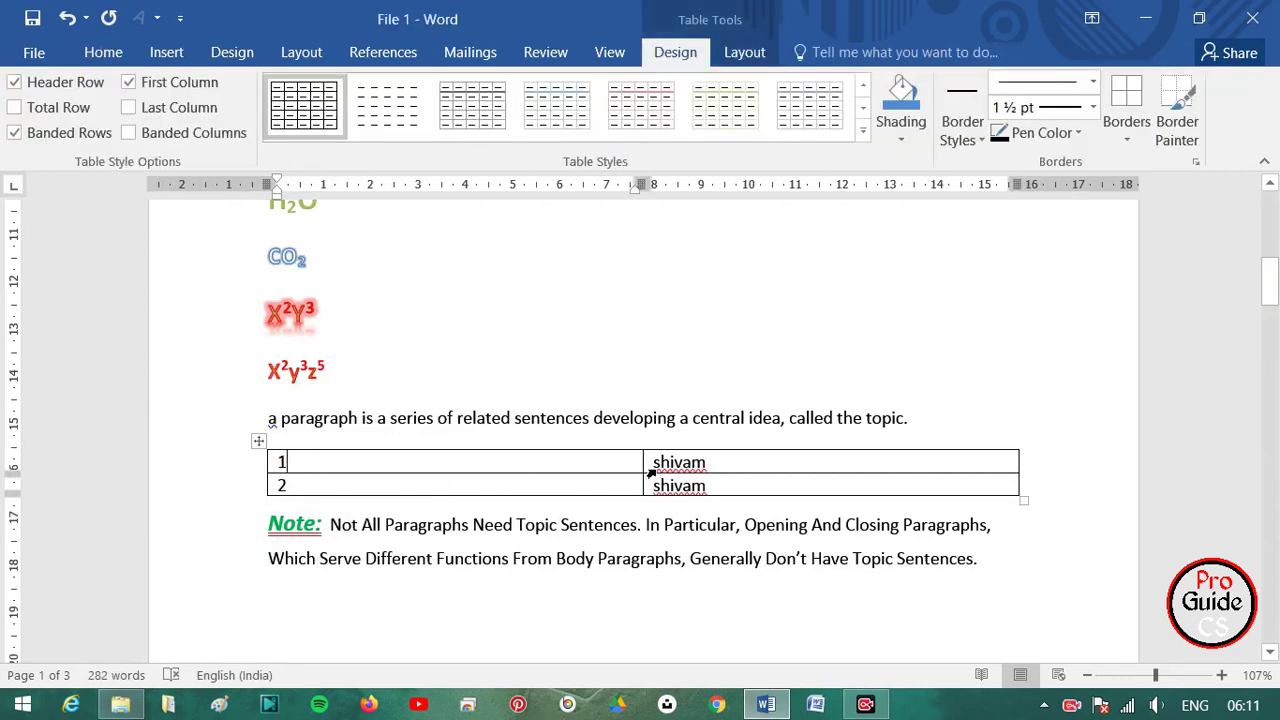
- Select the whole two-row table and apply blue shading
{"action": "left_click", "coordinate": [1060, 487]}
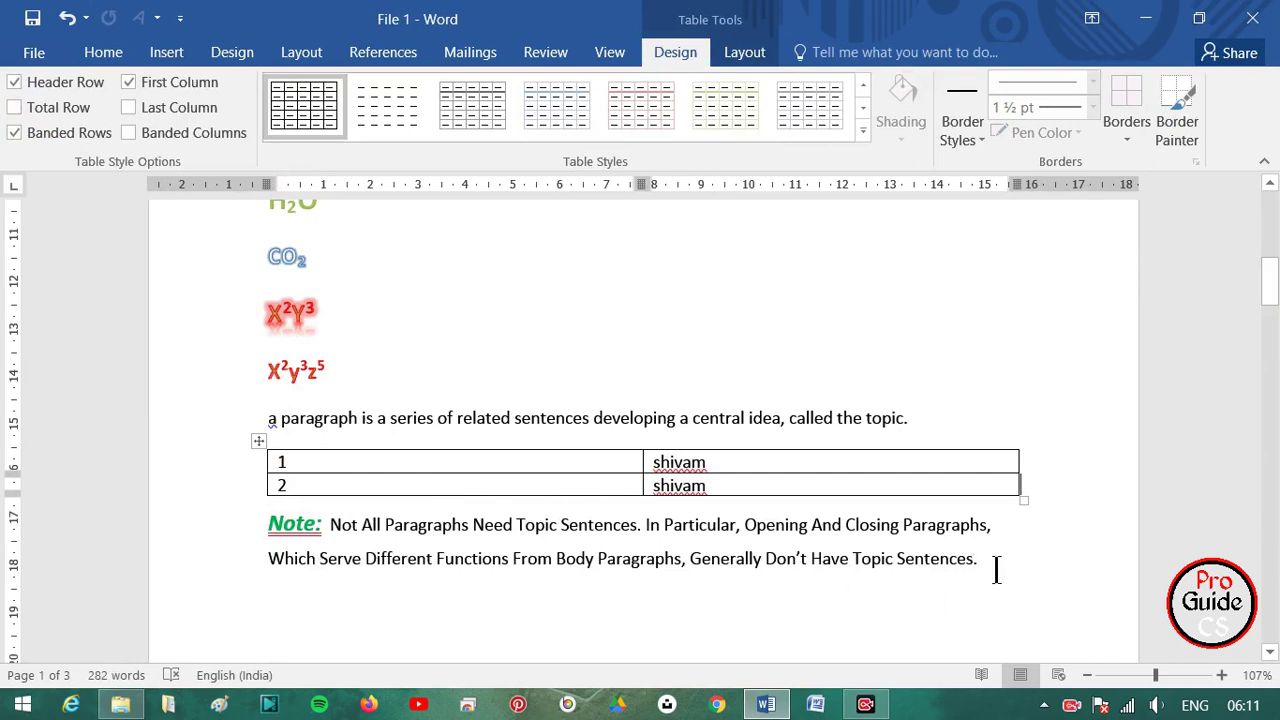
{"action": "left_click", "coordinate": [258, 441]}
{"action": "left_click", "coordinate": [897, 120]}
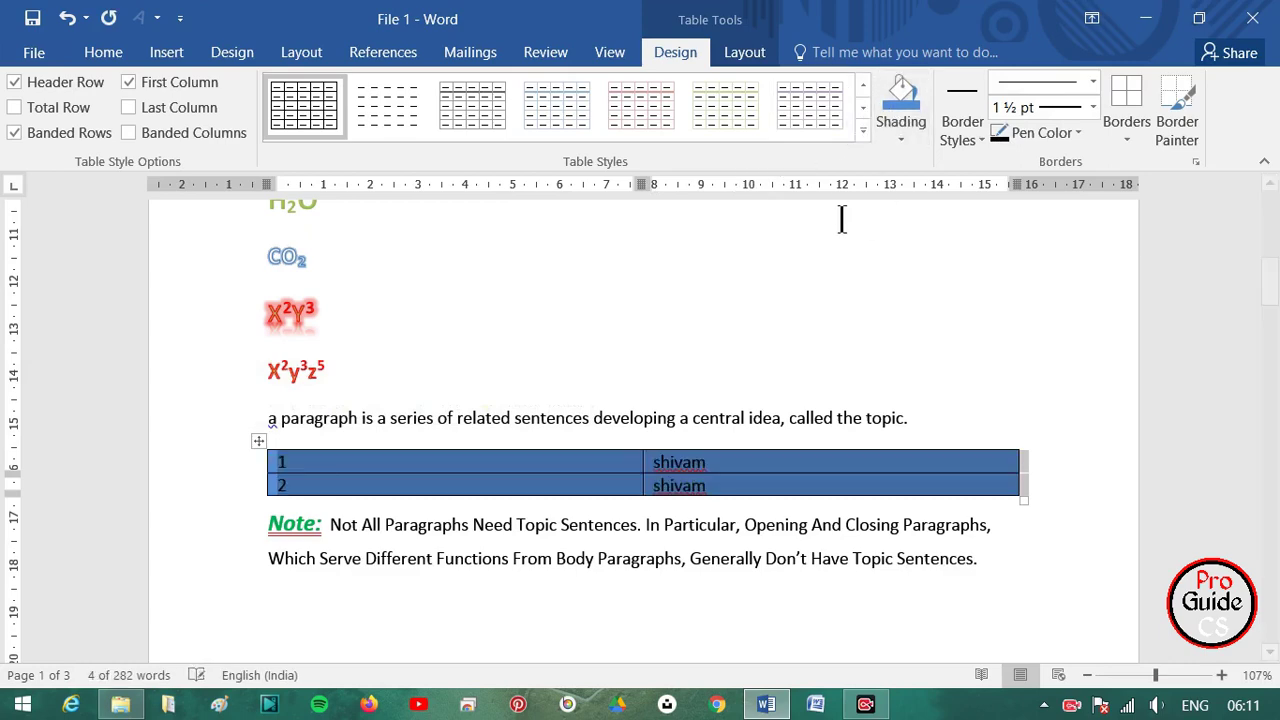
{"action": "left_click", "coordinate": [600, 522]}
{"action": "scroll", "coordinate": [600, 510], "scroll_direction": "down", "scroll_amount": 2}
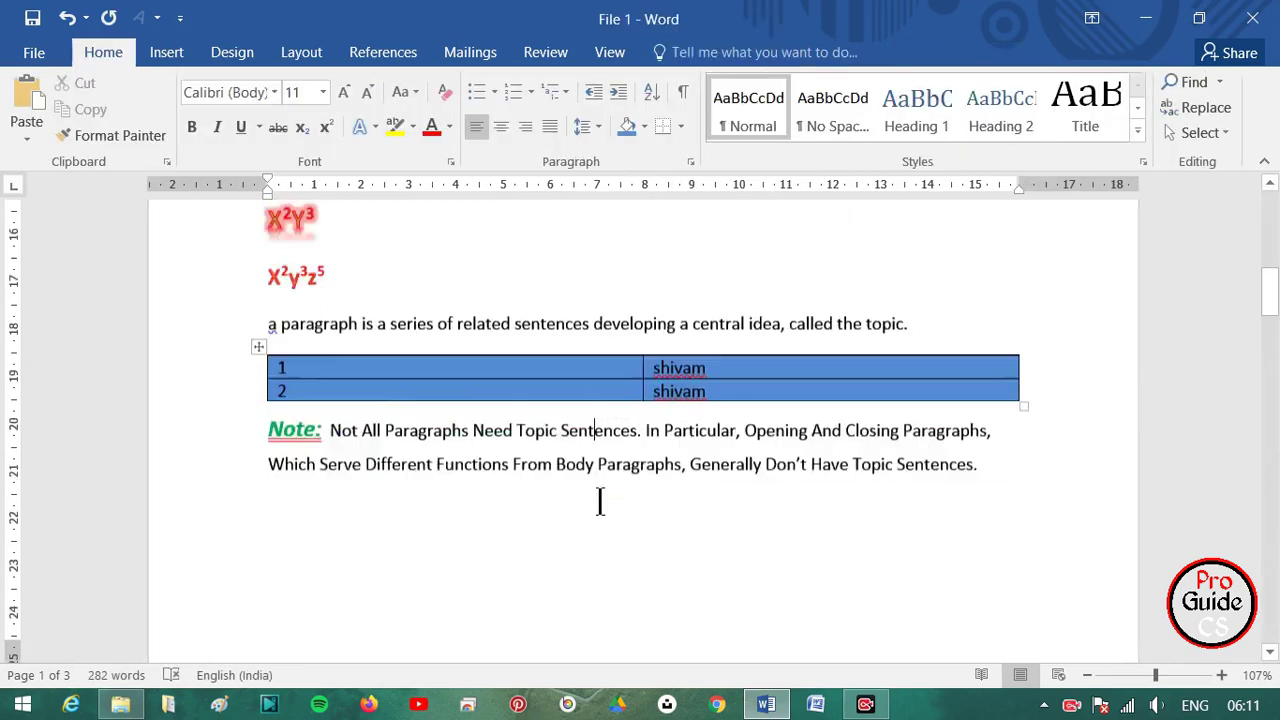
{"action": "scroll", "coordinate": [590, 540], "scroll_direction": "down", "scroll_amount": 5}
{"action": "scroll", "coordinate": [590, 550], "scroll_direction": "down", "scroll_amount": 5}
{"action": "scroll", "coordinate": [592, 555], "scroll_direction": "down", "scroll_amount": 1}
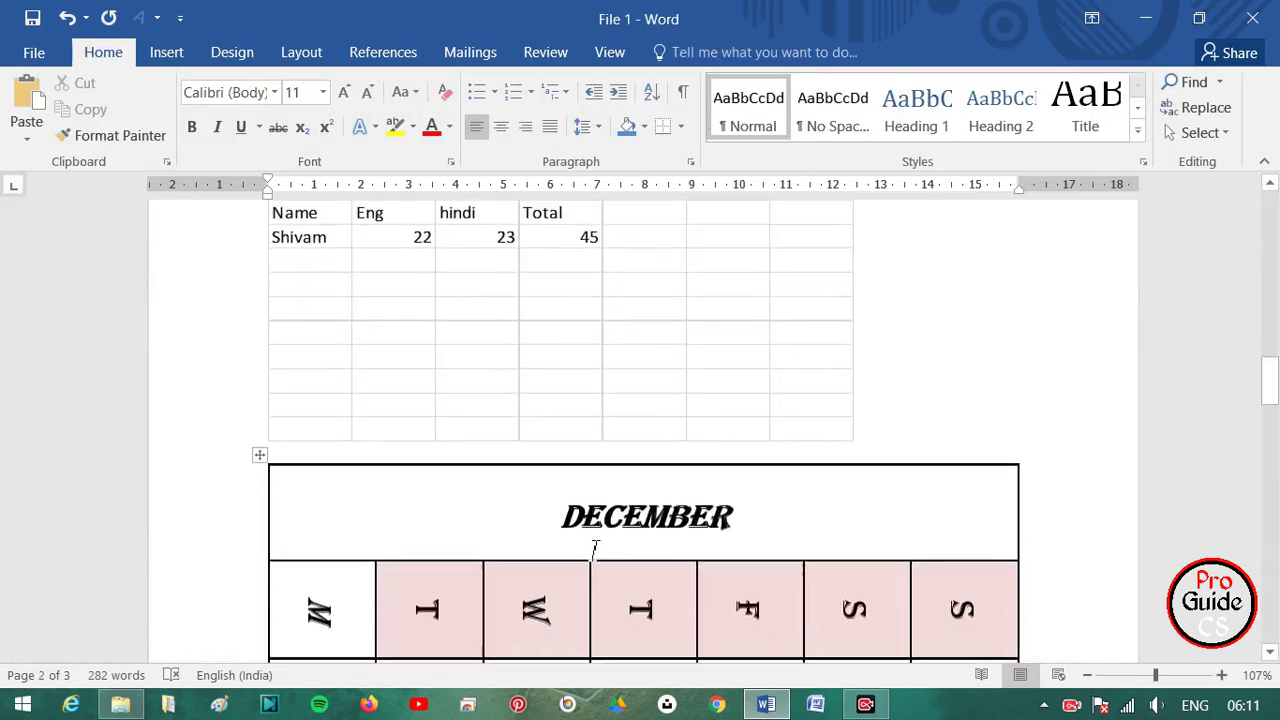
- Convert the DECEMBER calendar table to text using '*' as the separator
{"action": "left_click", "coordinate": [259, 445]}
{"action": "left_click", "coordinate": [745, 52]}
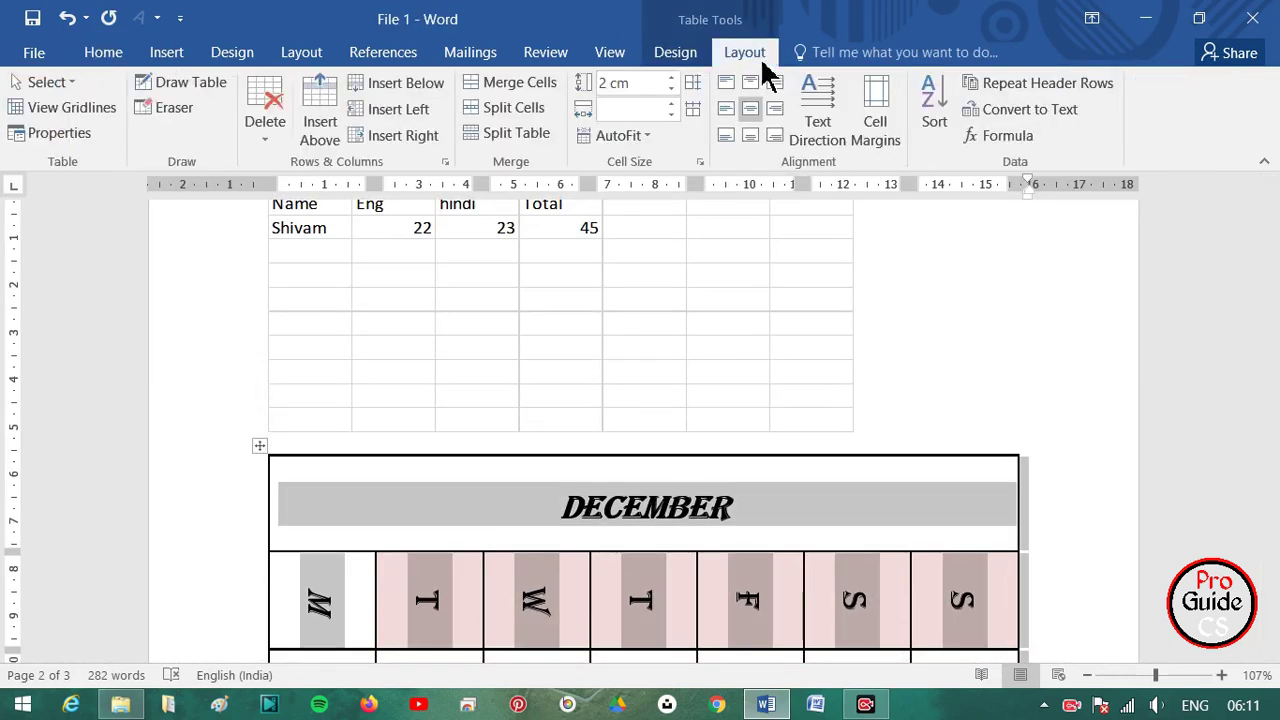
{"action": "left_click", "coordinate": [1025, 109]}
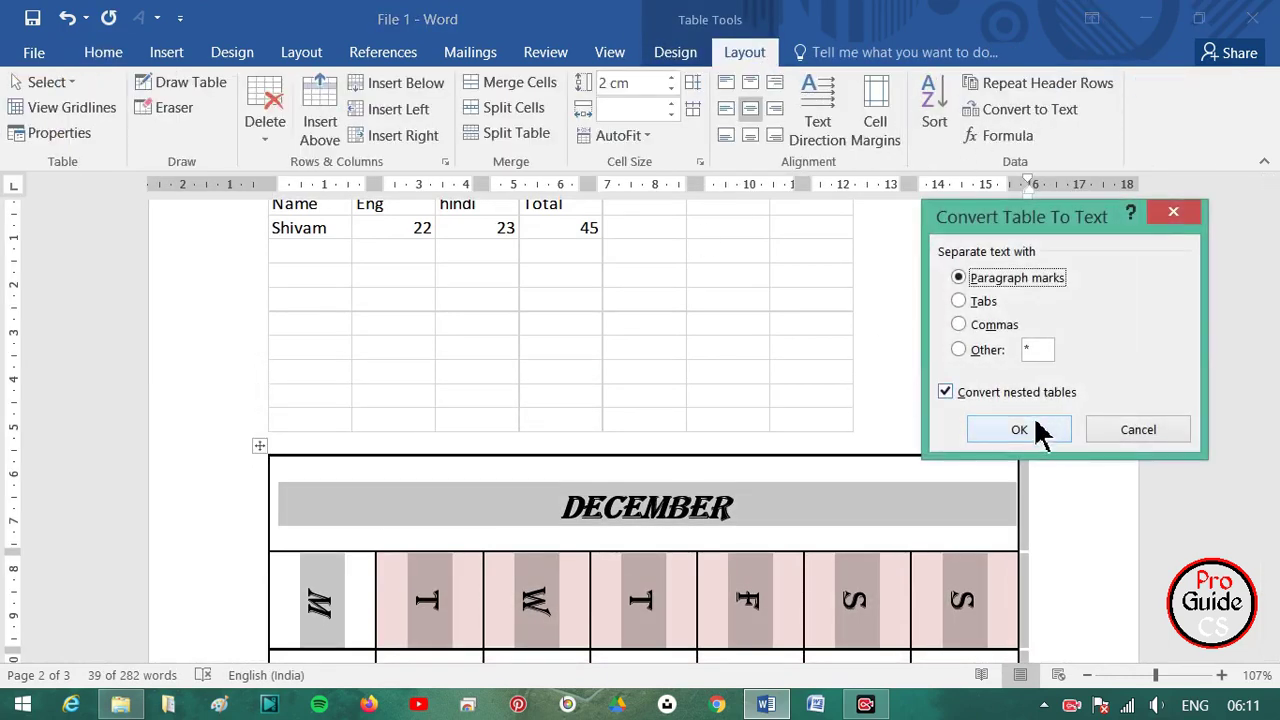
{"action": "left_click", "coordinate": [959, 349]}
{"action": "left_click", "coordinate": [1019, 429]}
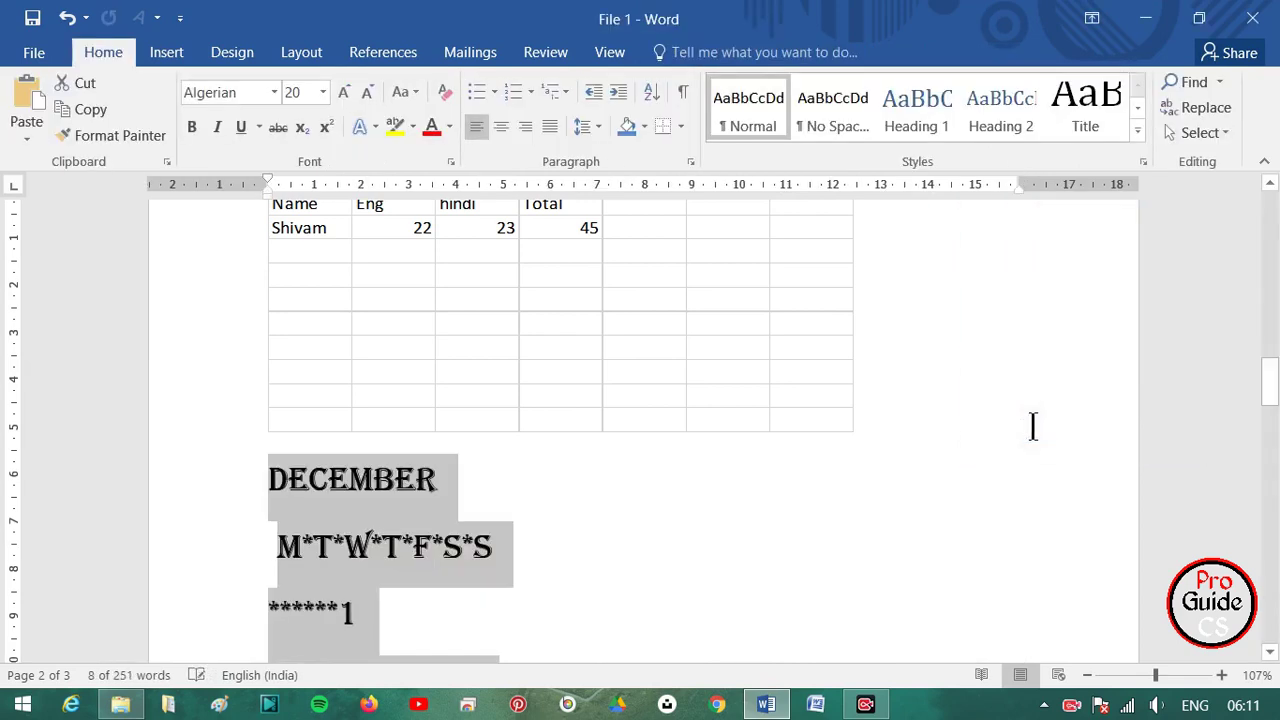
{"action": "scroll", "coordinate": [823, 520], "scroll_direction": "down", "scroll_amount": 4}
- Select the asterisk-separated calendar lines
{"action": "left_click", "coordinate": [476, 512]}
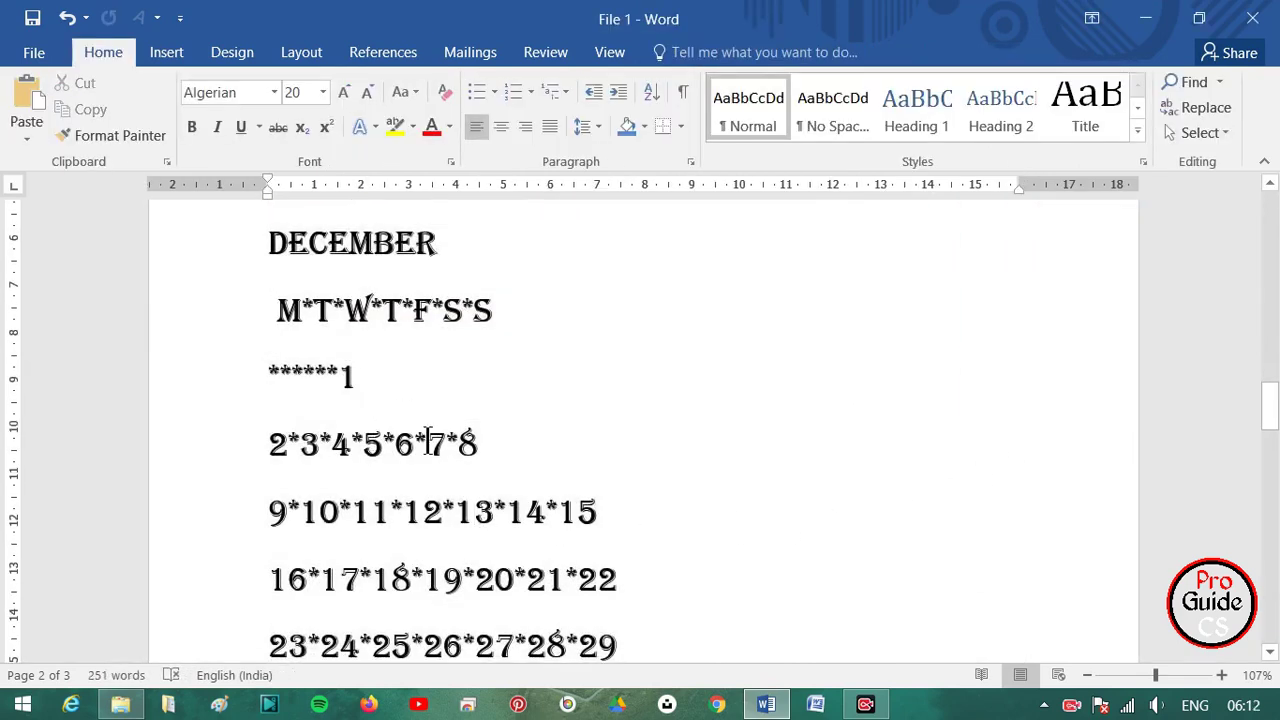
{"action": "left_click_drag", "start_coordinate": [389, 432], "coordinate": [389, 518]}
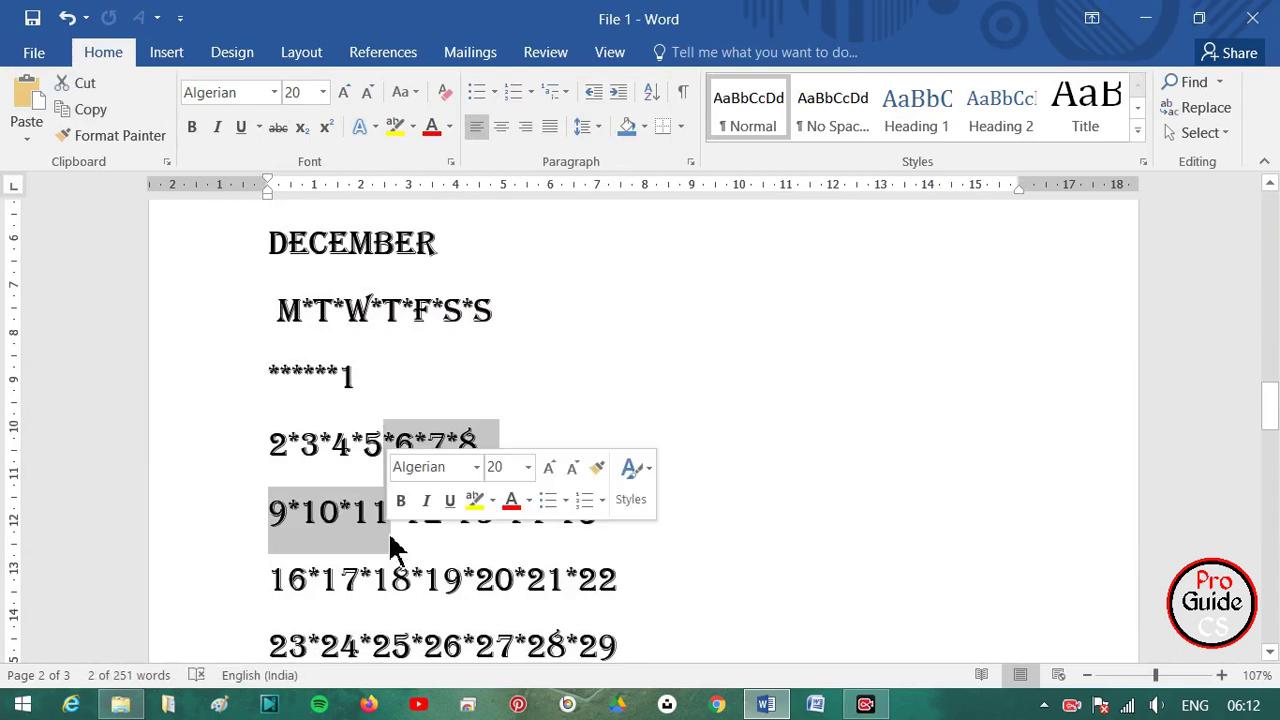
{"action": "left_click", "coordinate": [480, 346]}
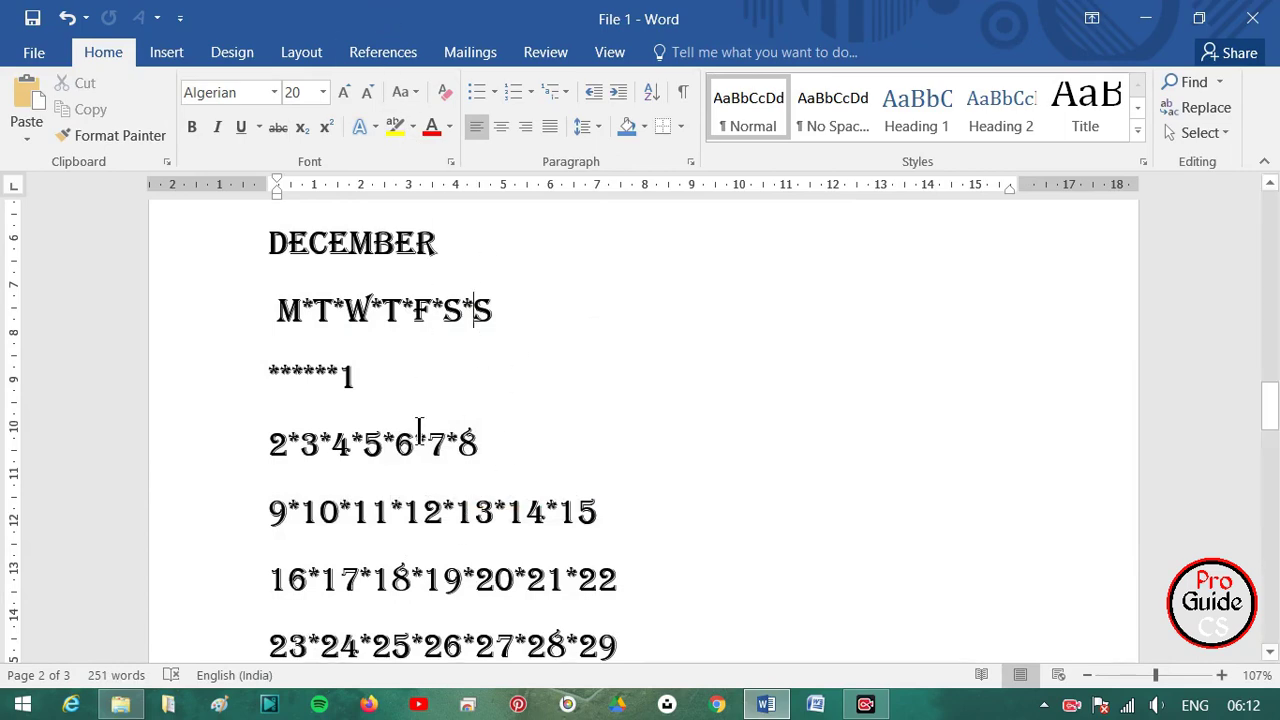
{"action": "scroll", "coordinate": [429, 460], "scroll_direction": "down", "scroll_amount": 3}
{"action": "scroll", "coordinate": [429, 460], "scroll_direction": "up", "scroll_amount": 2}
{"action": "left_click_drag", "start_coordinate": [449, 514], "coordinate": [254, 600]}
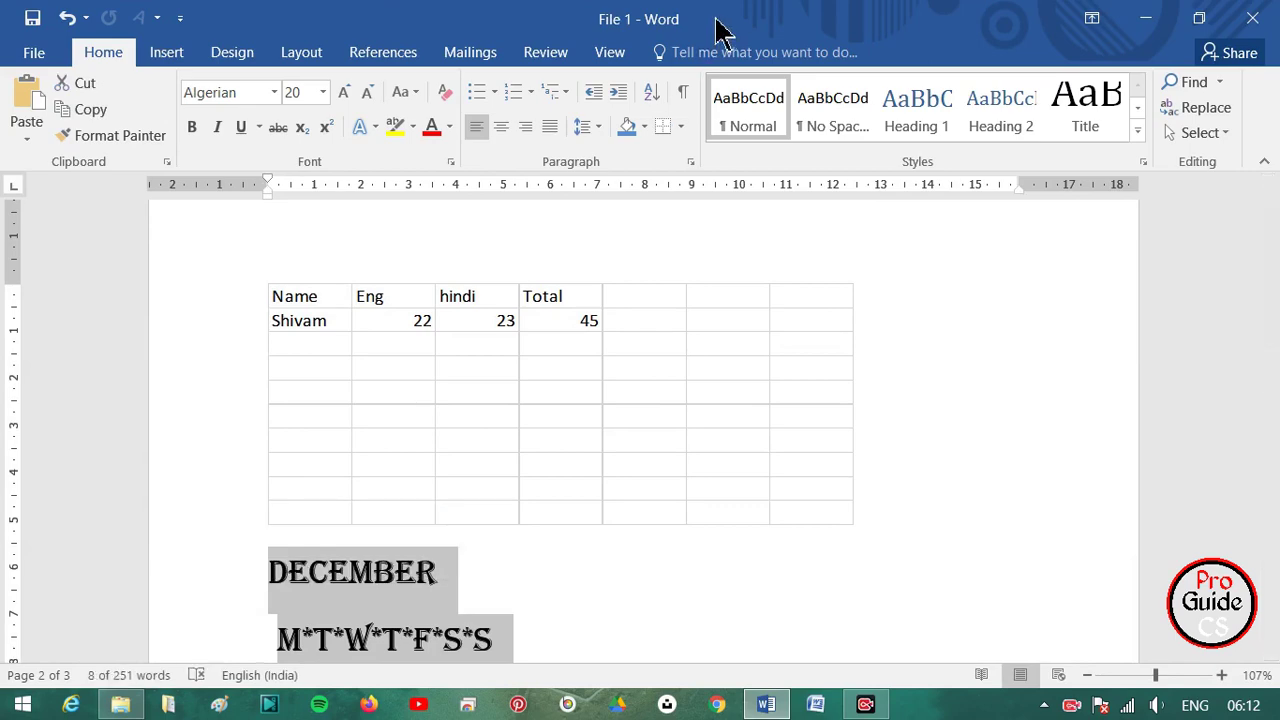
- Convert the selected calendar lines into a one-column table
{"action": "left_click", "coordinate": [166, 52]}
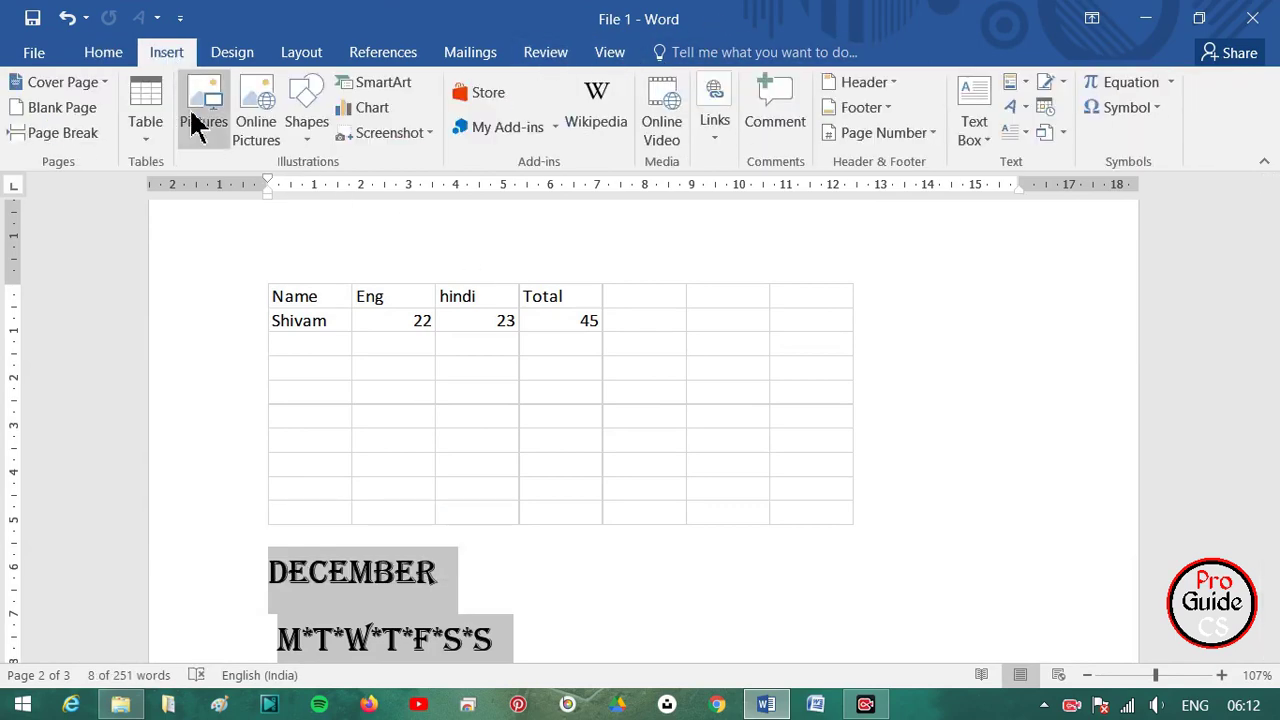
{"action": "left_click", "coordinate": [160, 140]}
{"action": "left_click", "coordinate": [172, 405]}
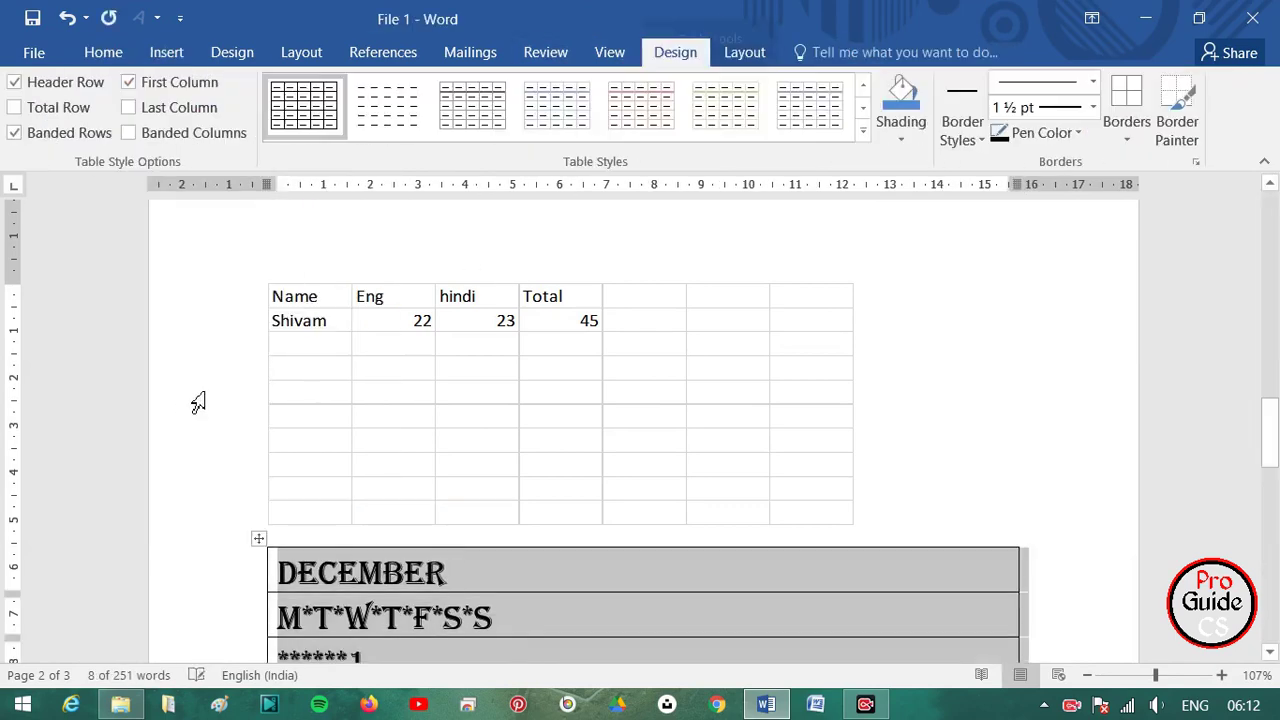
{"action": "scroll", "coordinate": [510, 395], "scroll_direction": "down", "scroll_amount": 5}
{"action": "scroll", "coordinate": [510, 395], "scroll_direction": "down", "scroll_amount": 5}
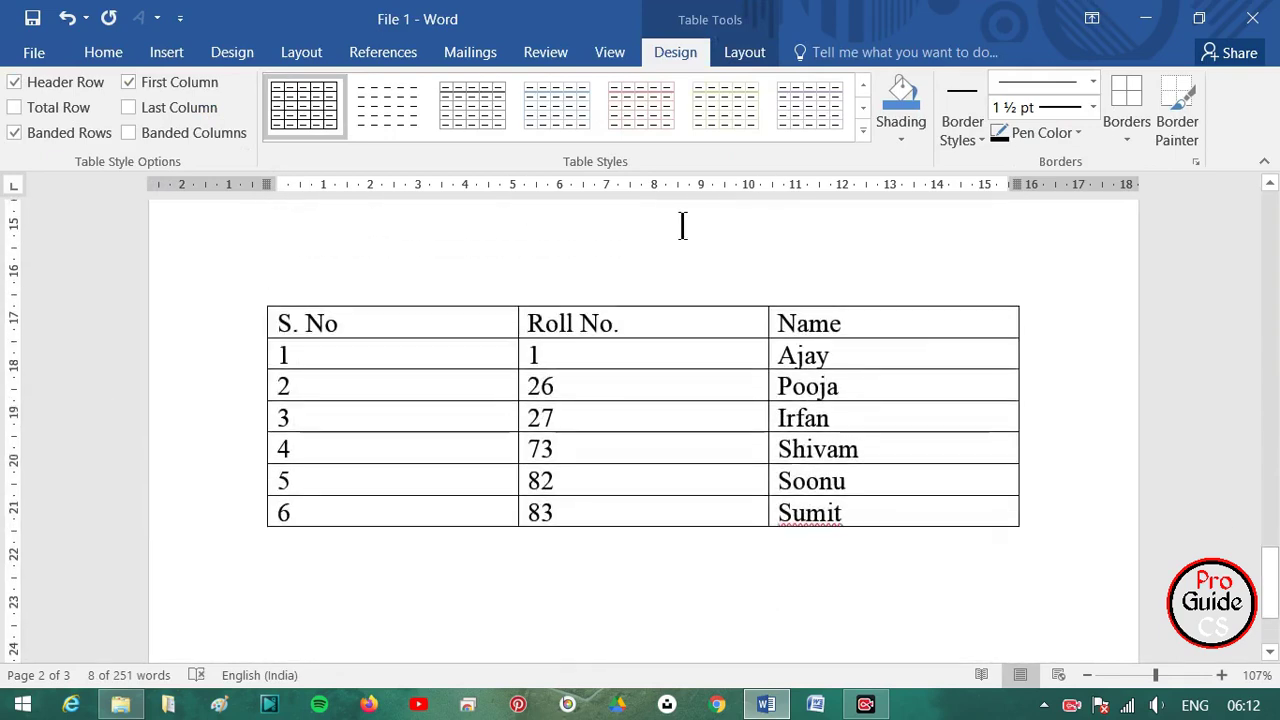
{"action": "scroll", "coordinate": [672, 323], "scroll_direction": "up", "scroll_amount": 5}
{"action": "scroll", "coordinate": [577, 346], "scroll_direction": "up", "scroll_amount": 4}
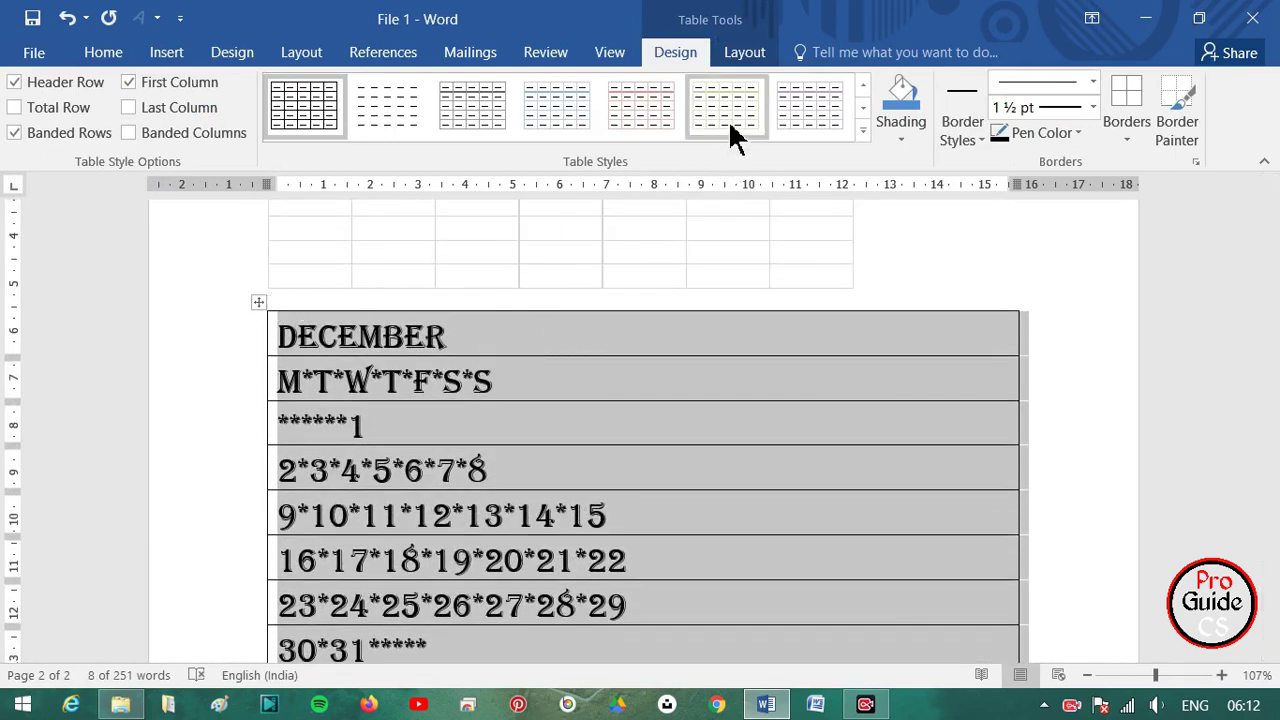
- Apply the plain bordered grid table style to the calendar table
{"action": "left_click", "coordinate": [780, 112]}
{"action": "left_click", "coordinate": [370, 515]}
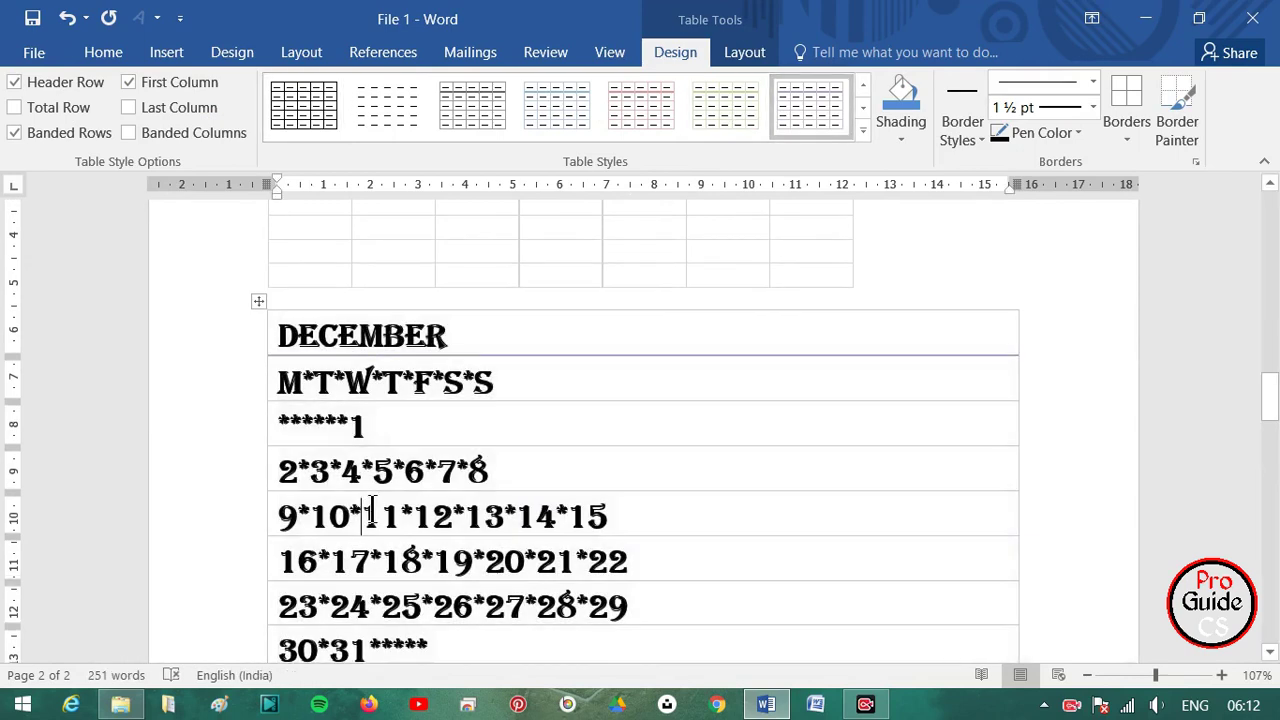
{"action": "scroll", "coordinate": [450, 480], "scroll_direction": "down", "scroll_amount": 3}
{"action": "scroll", "coordinate": [515, 420], "scroll_direction": "up", "scroll_amount": 2}
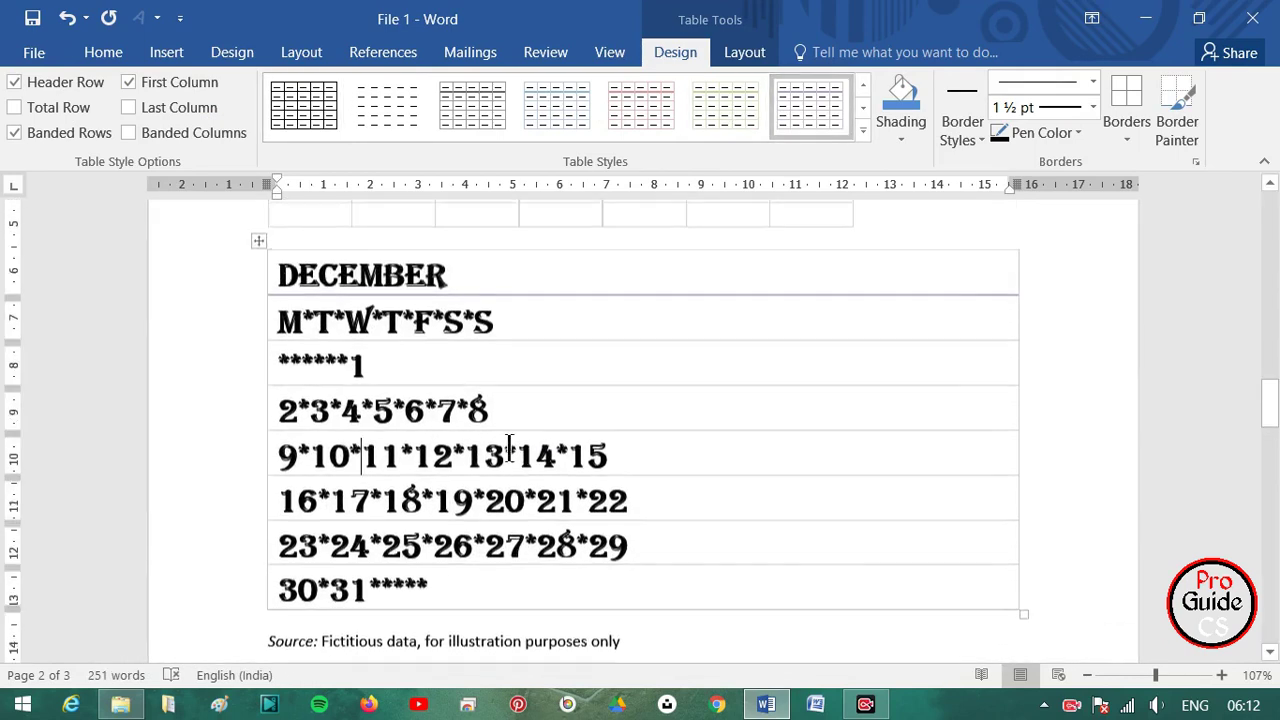
{"action": "left_click", "coordinate": [293, 128]}
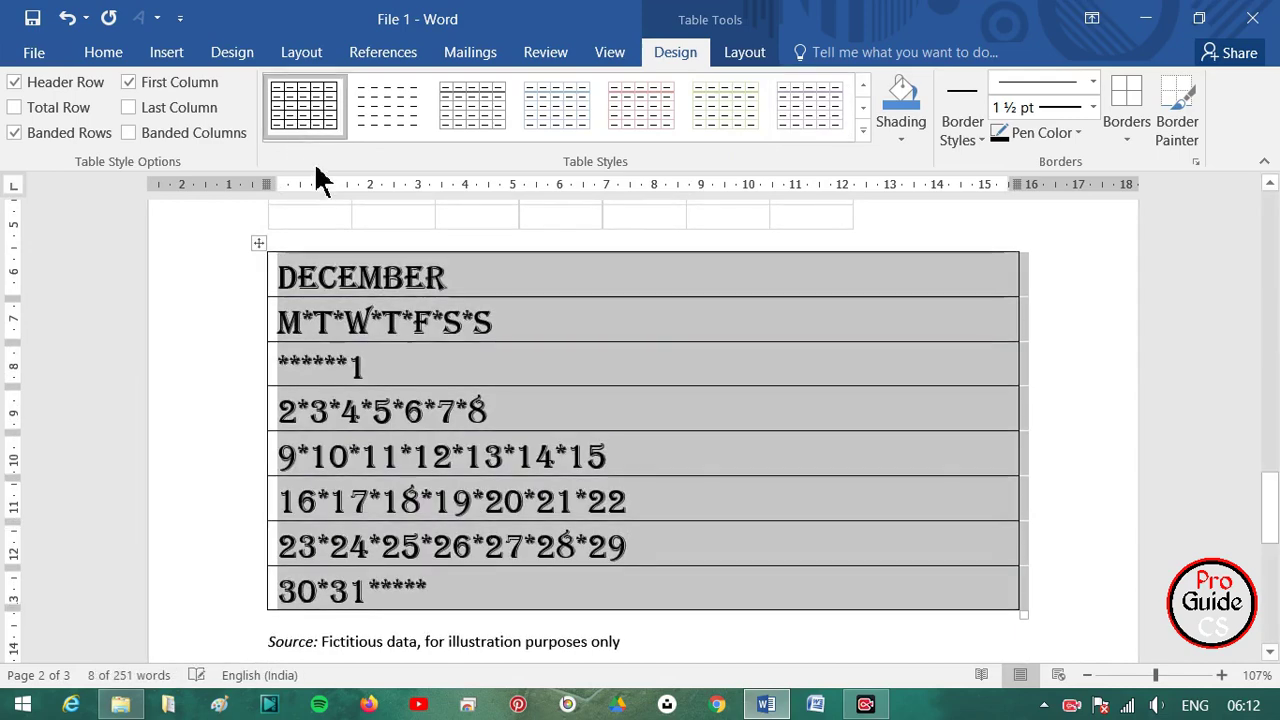
{"action": "left_click", "coordinate": [396, 336]}
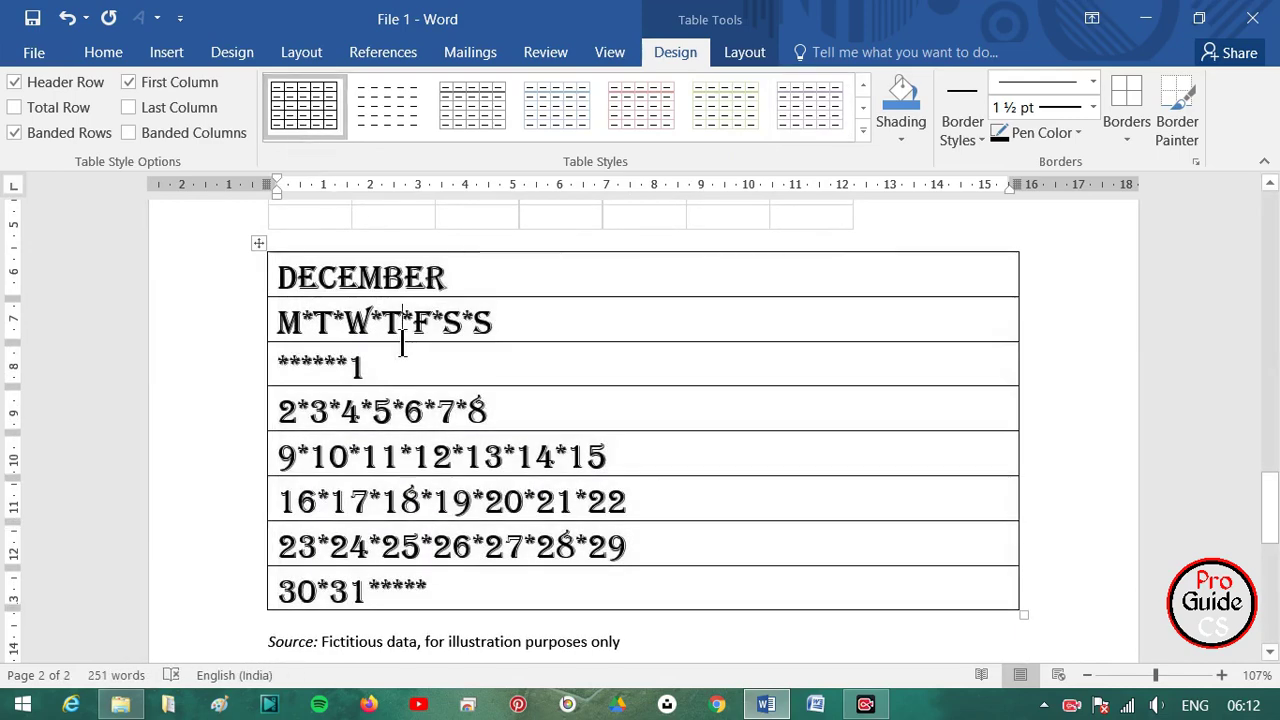
- Undo the one-column text-to-table conversion
{"action": "scroll", "coordinate": [403, 345], "scroll_direction": "down", "scroll_amount": 5}
{"action": "scroll", "coordinate": [403, 345], "scroll_direction": "down", "scroll_amount": 1}
{"action": "scroll", "coordinate": [404, 340], "scroll_direction": "up", "scroll_amount": 4}
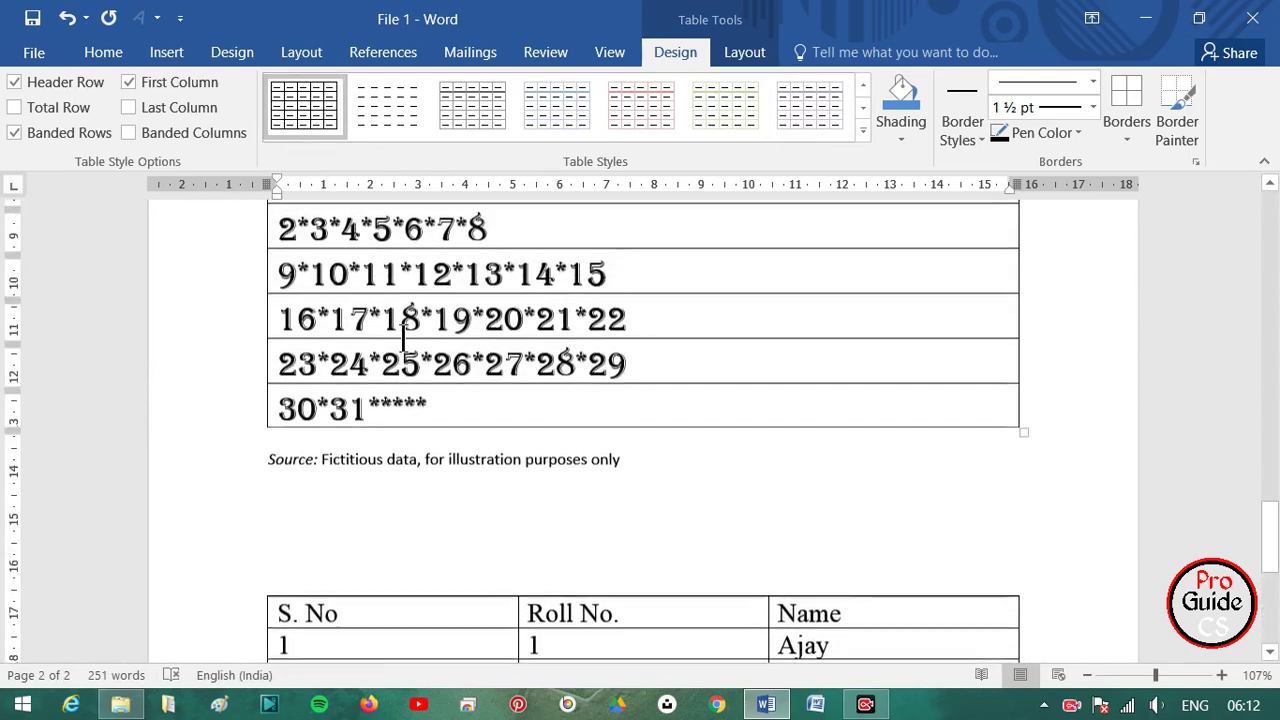
{"action": "scroll", "coordinate": [403, 340], "scroll_direction": "up", "scroll_amount": 4}
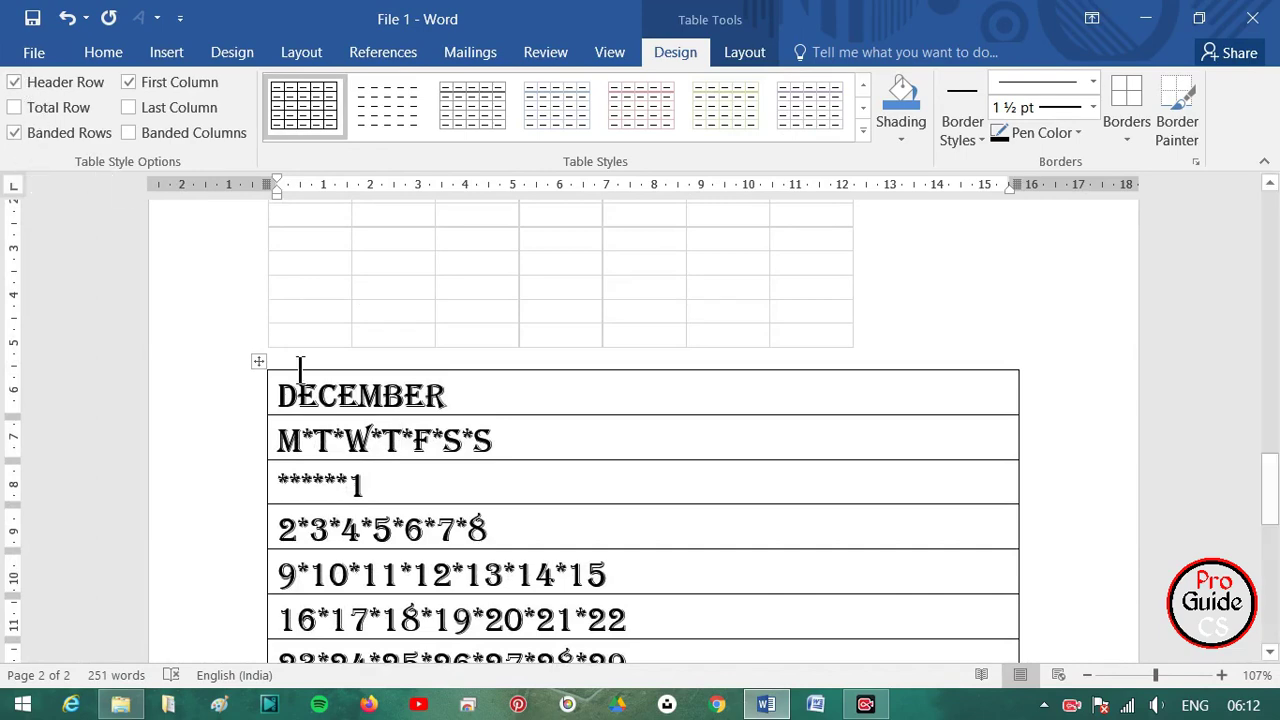
{"action": "key", "text": "ctrl+z"}
{"action": "key", "text": "ctrl+z"}
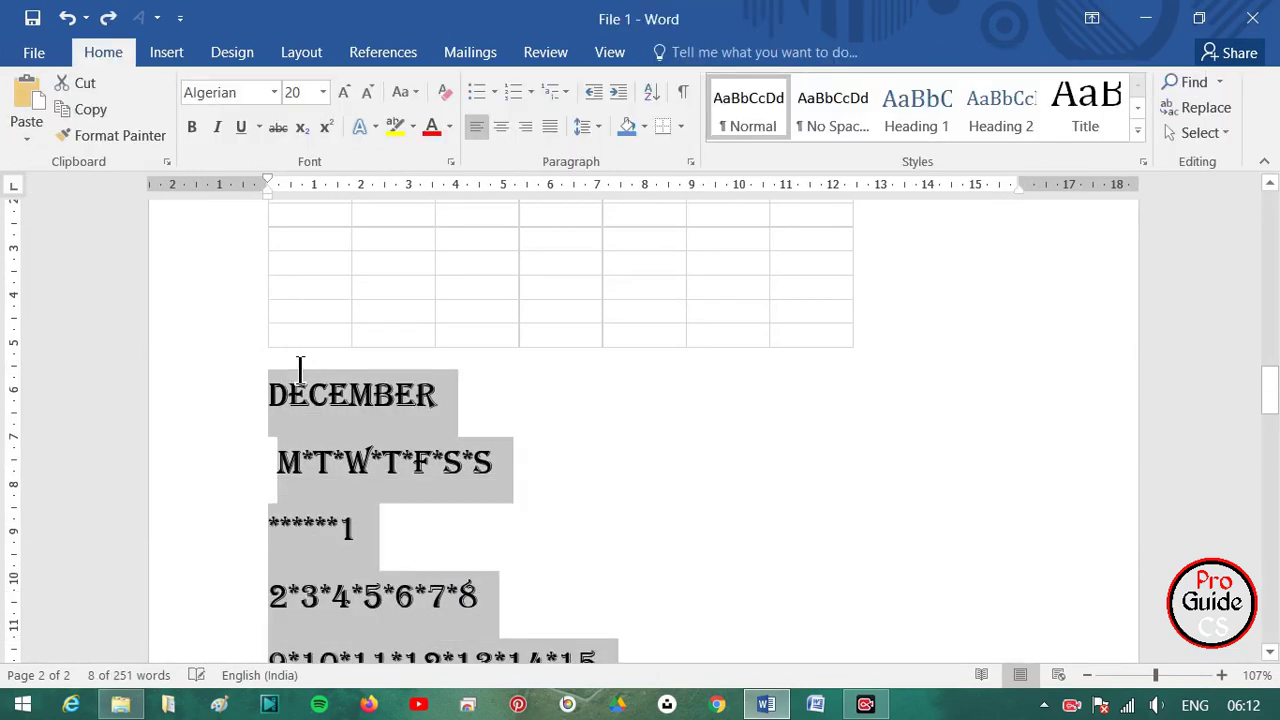
- Convert the lines from M*T*W down into a 7-column table, leaving DECEMBER above
{"action": "left_click", "coordinate": [342, 470]}
{"action": "mouse_move", "coordinate": [276, 462]}
{"action": "left_mouse_down"}
{"action": "mouse_move", "coordinate": [585, 550]}
{"action": "mouse_move", "coordinate": [534, 643]}
{"action": "left_mouse_up"}
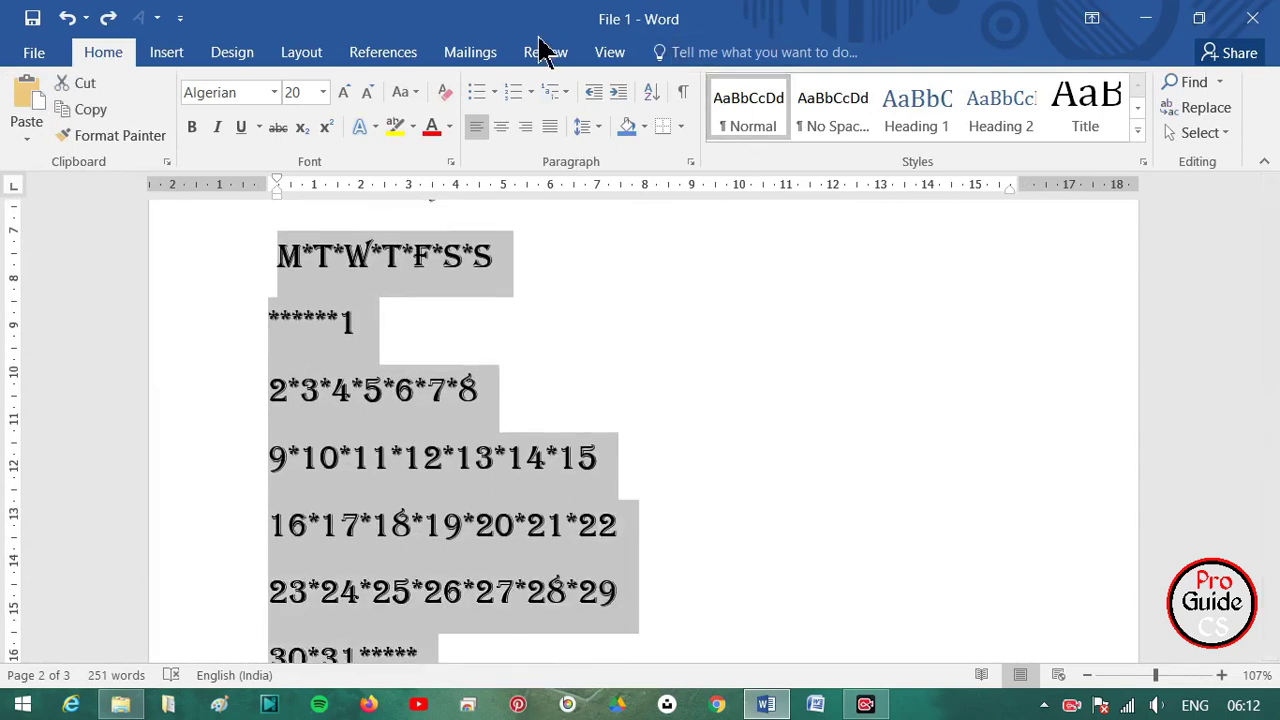
{"action": "left_click", "coordinate": [166, 52]}
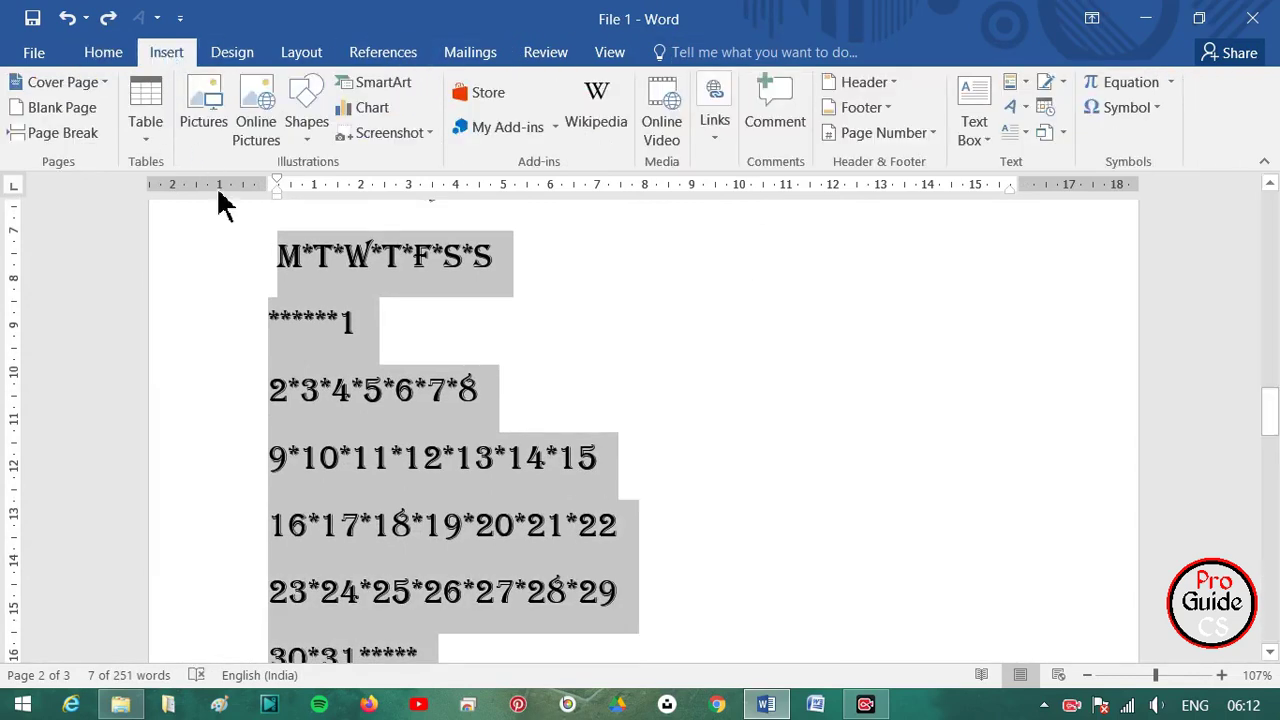
{"action": "left_click", "coordinate": [160, 140]}
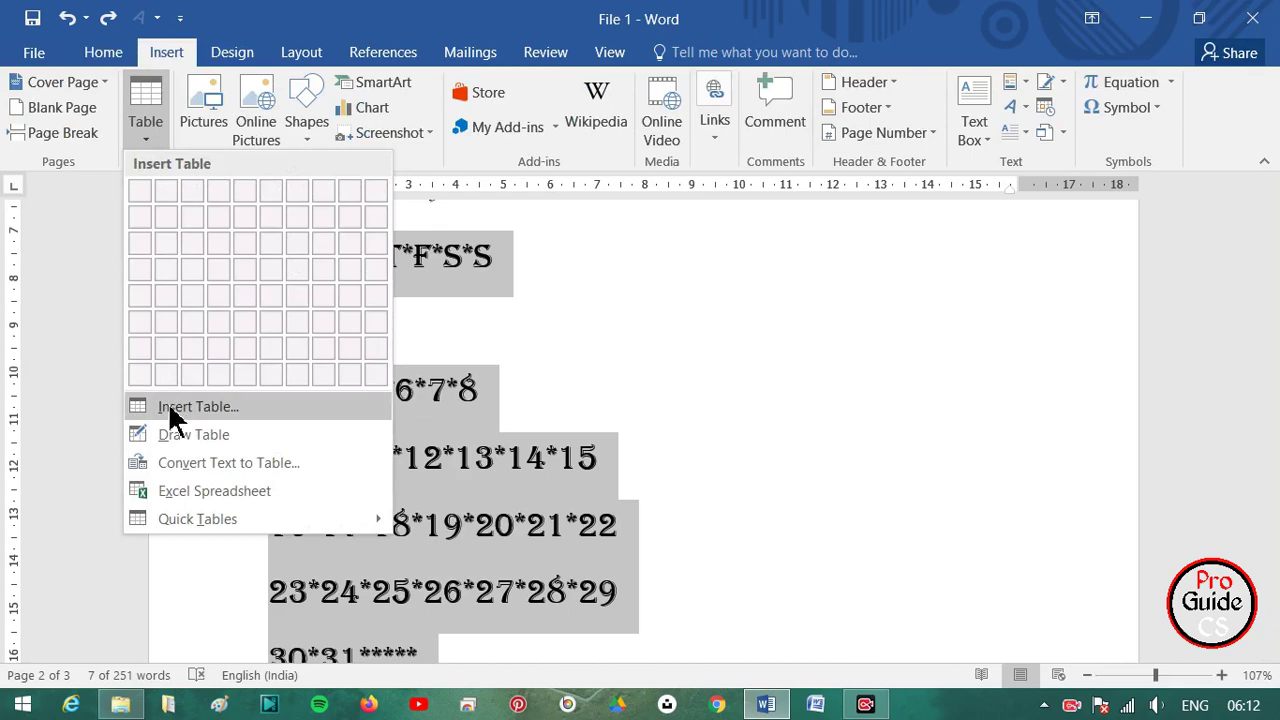
{"action": "left_click", "coordinate": [150, 406]}
{"action": "left_click", "coordinate": [470, 405]}
{"action": "scroll", "coordinate": [600, 390], "scroll_direction": "up", "scroll_amount": 3}
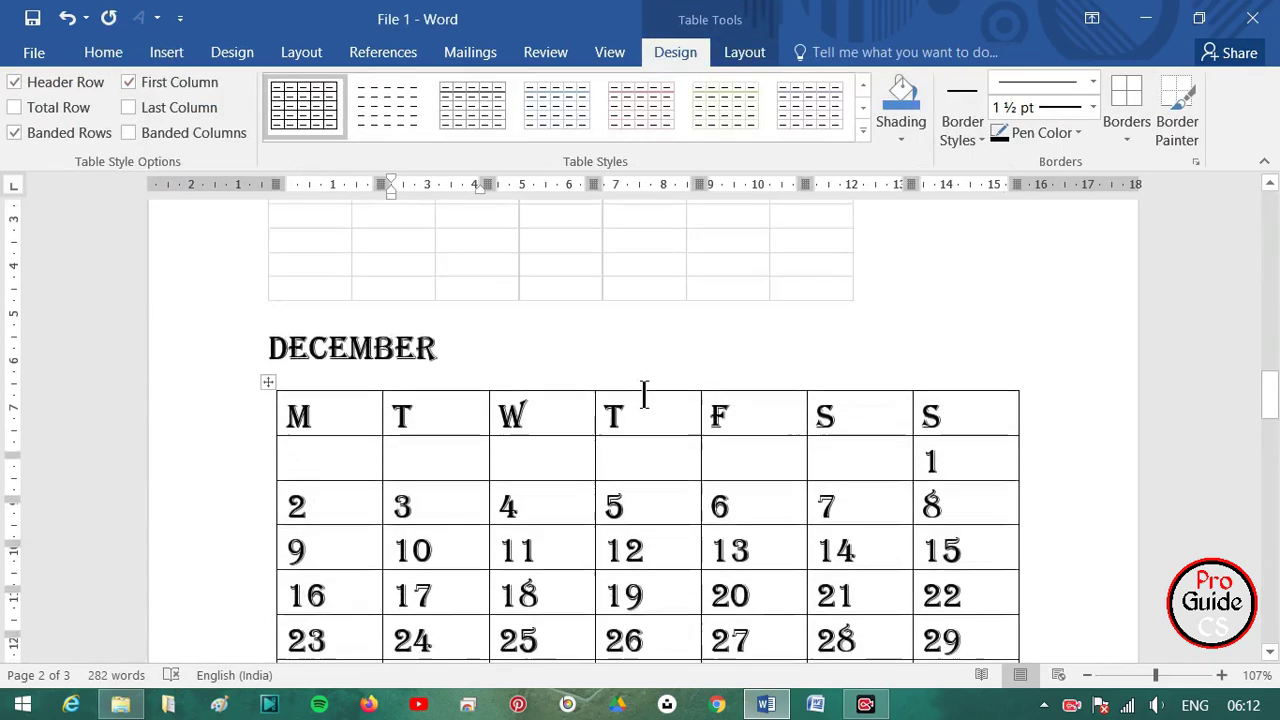
{"action": "left_click", "coordinate": [510, 386]}
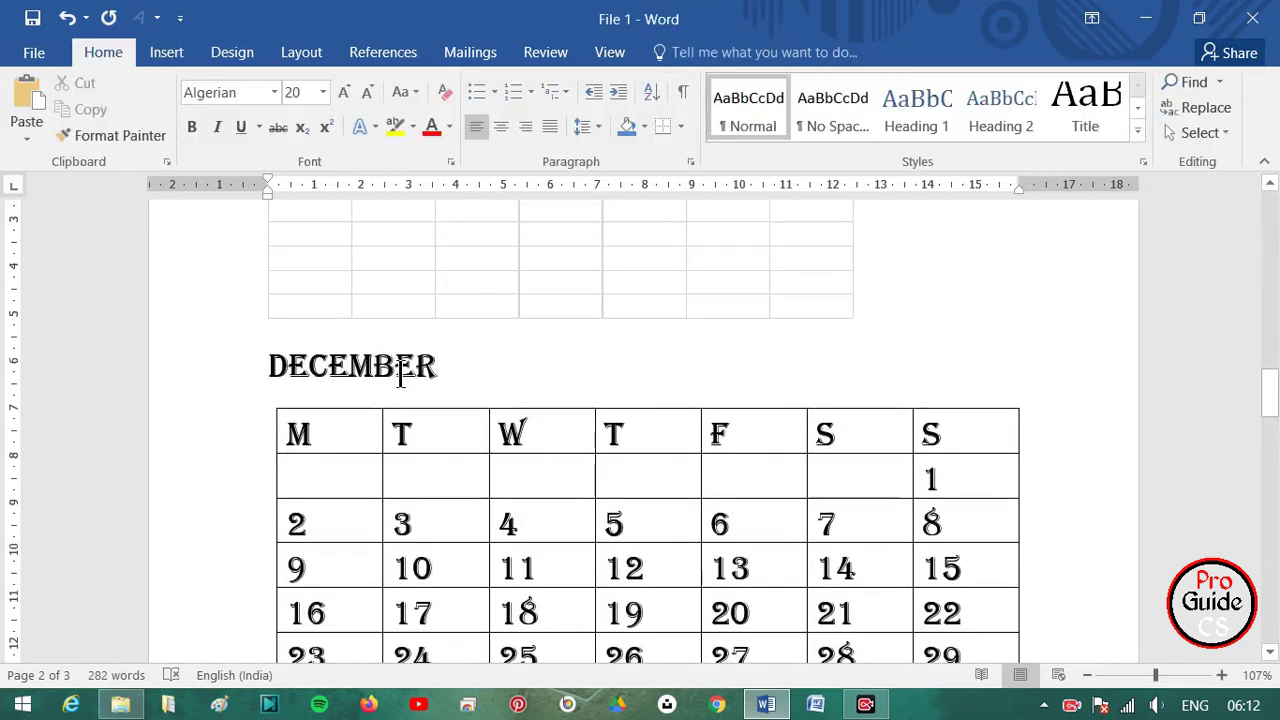
- Move the caret through the S. No roll table and the student table
{"action": "scroll", "coordinate": [797, 389], "scroll_direction": "down", "scroll_amount": 10}
{"action": "left_click", "coordinate": [546, 371]}
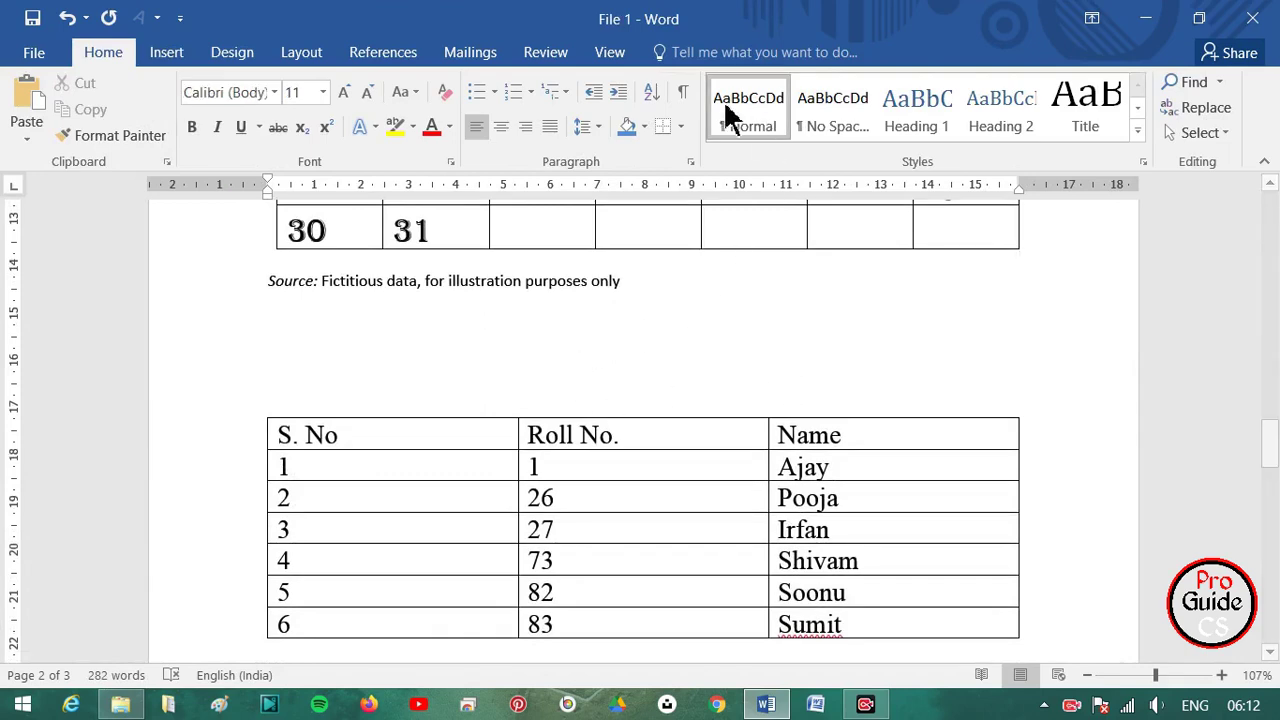
{"action": "left_click", "coordinate": [360, 435]}
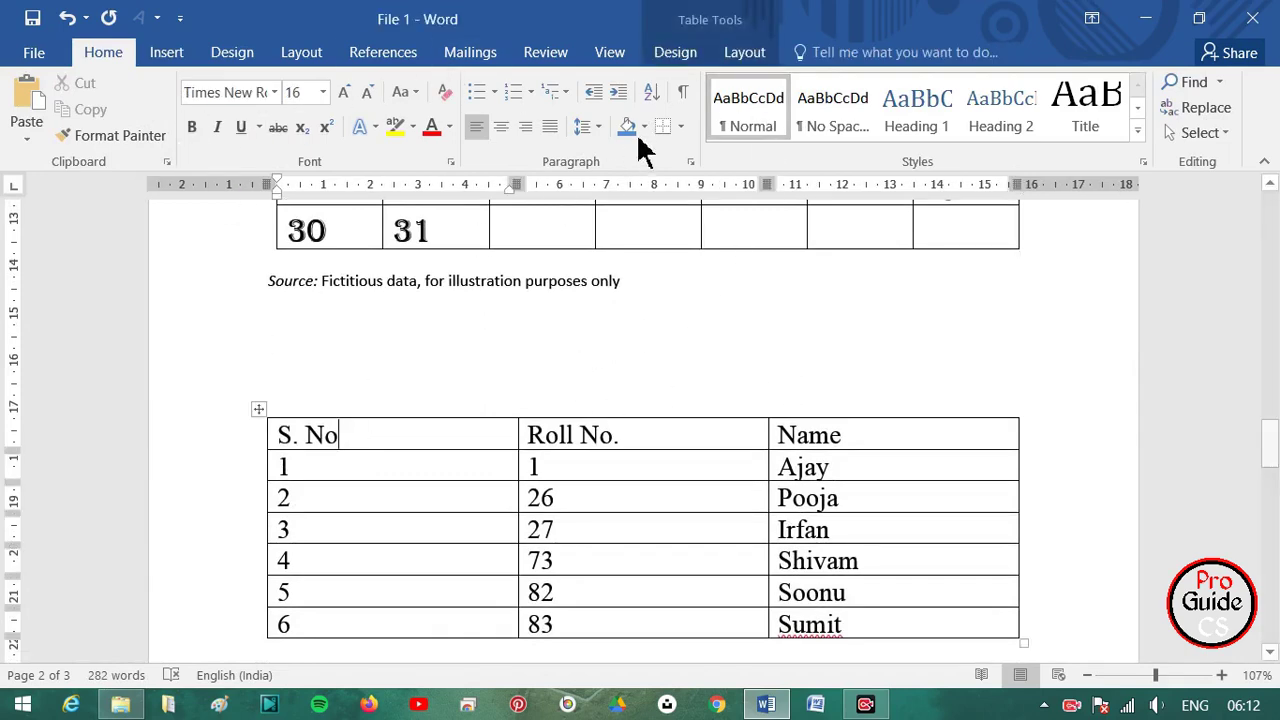
{"action": "left_click", "coordinate": [728, 52]}
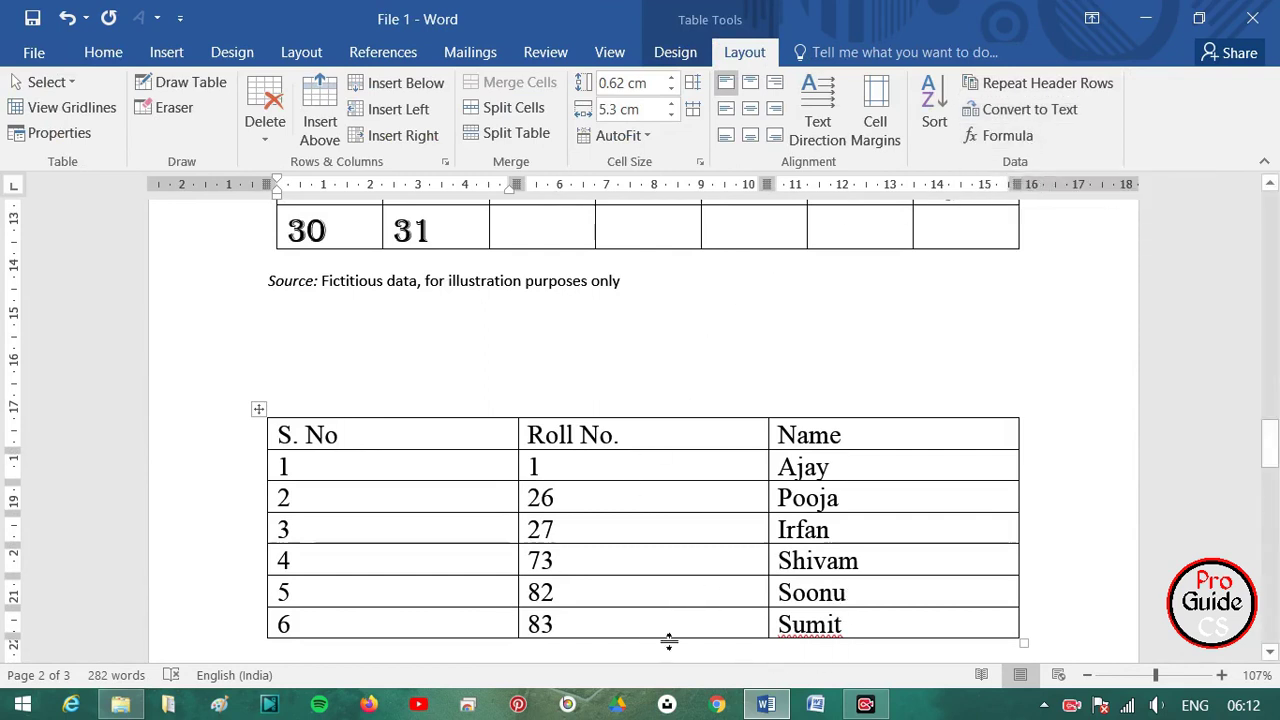
{"action": "left_click", "coordinate": [634, 628]}
{"action": "scroll", "coordinate": [806, 369], "scroll_direction": "down", "scroll_amount": 2}
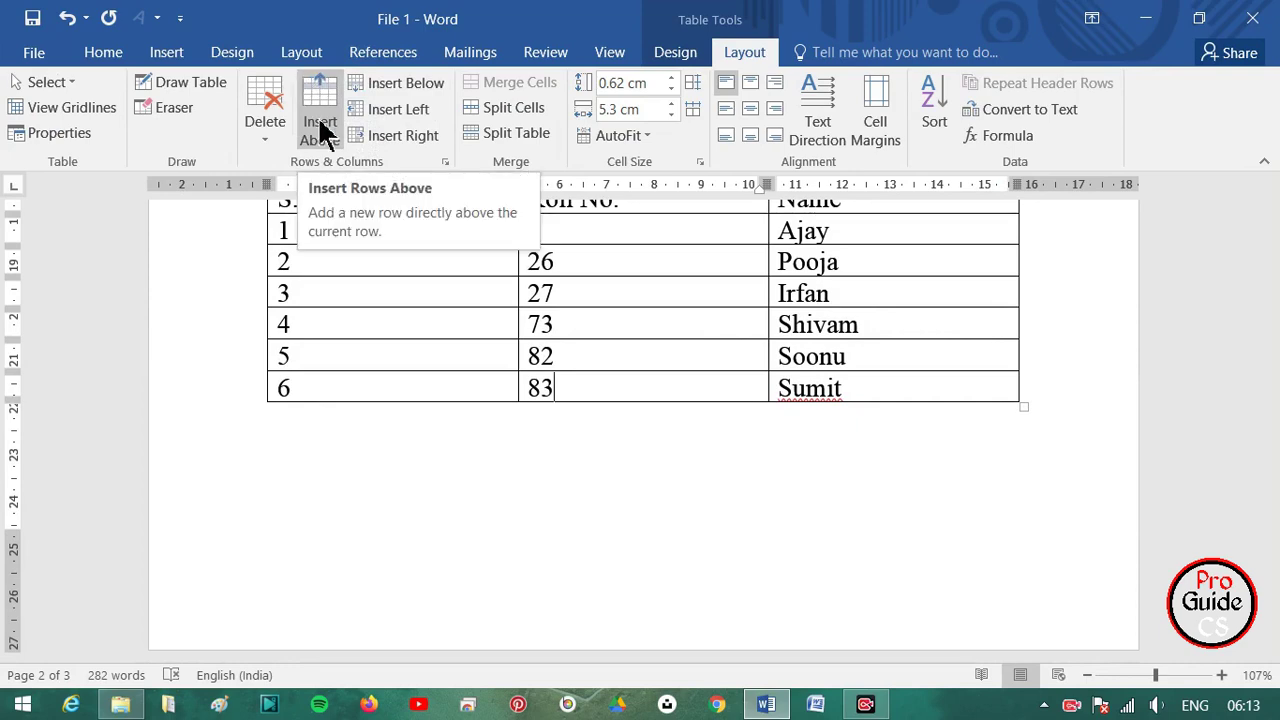
{"action": "left_click", "coordinate": [342, 325]}
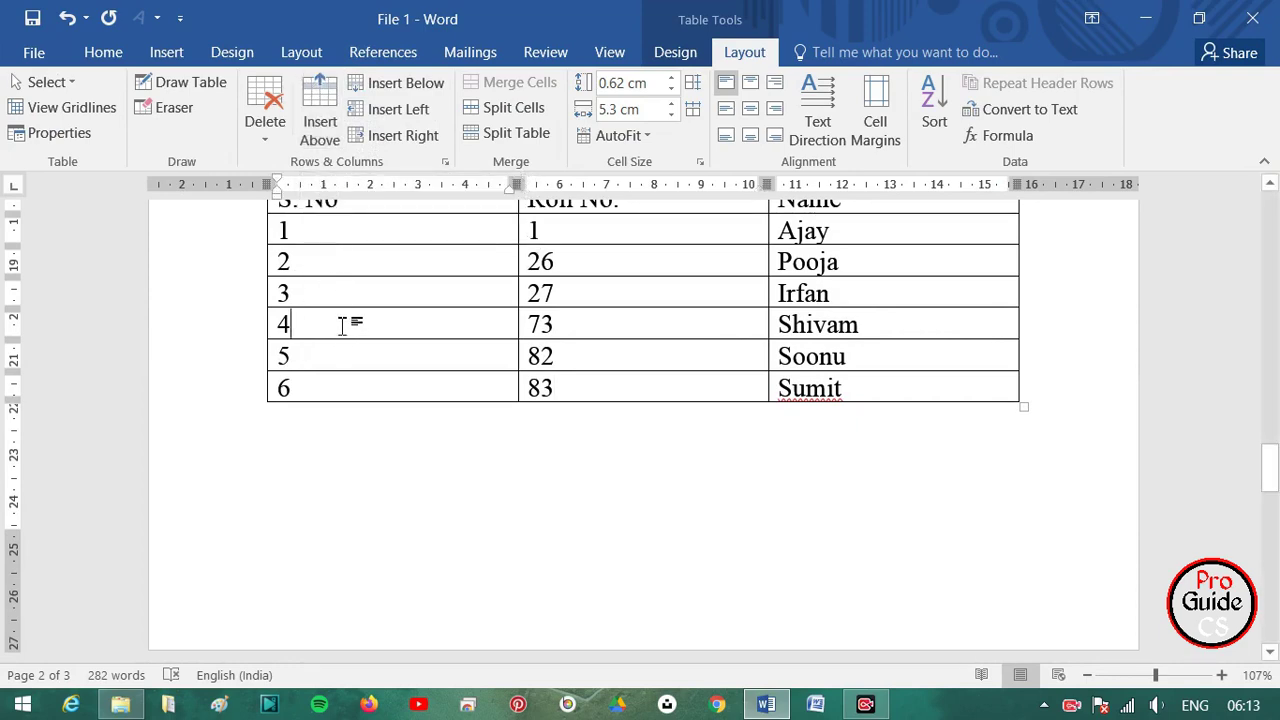
{"action": "scroll", "coordinate": [455, 403], "scroll_direction": "up", "scroll_amount": 5}
{"action": "scroll", "coordinate": [705, 467], "scroll_direction": "up", "scroll_amount": 3}
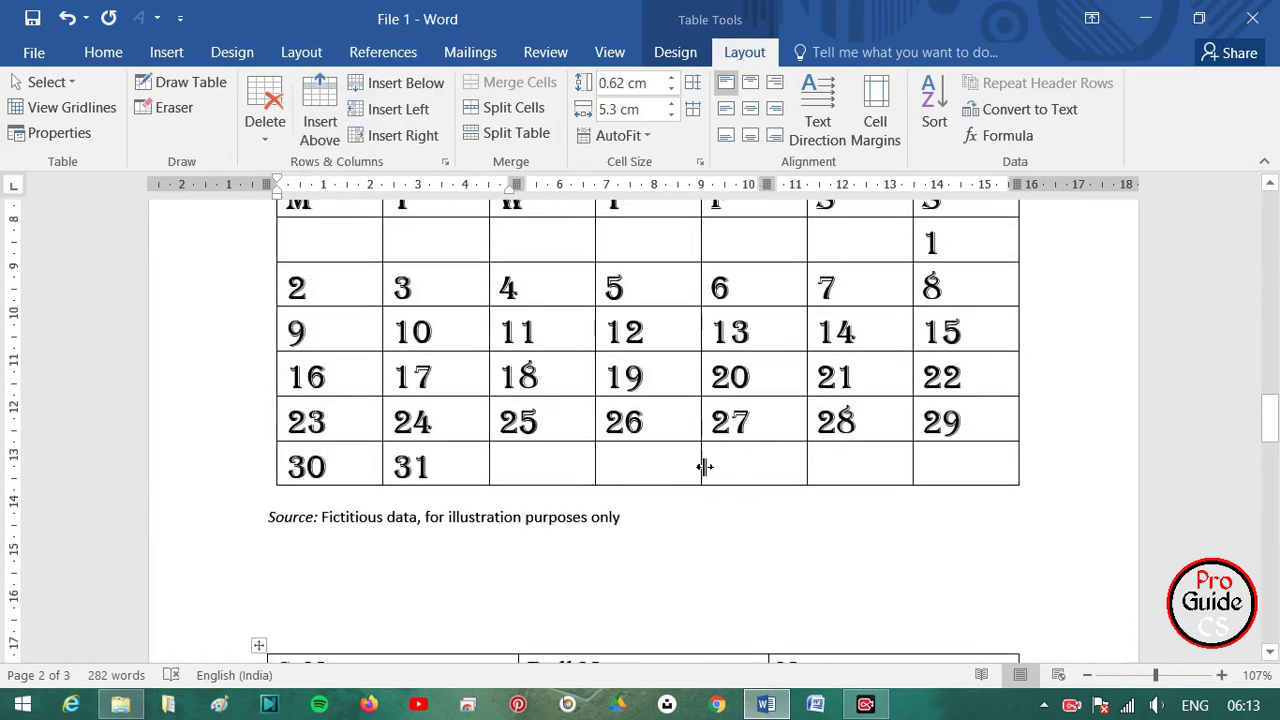
- Insert an empty row below the 30–31 calendar row and go to its first cell
{"action": "left_click", "coordinate": [510, 470]}
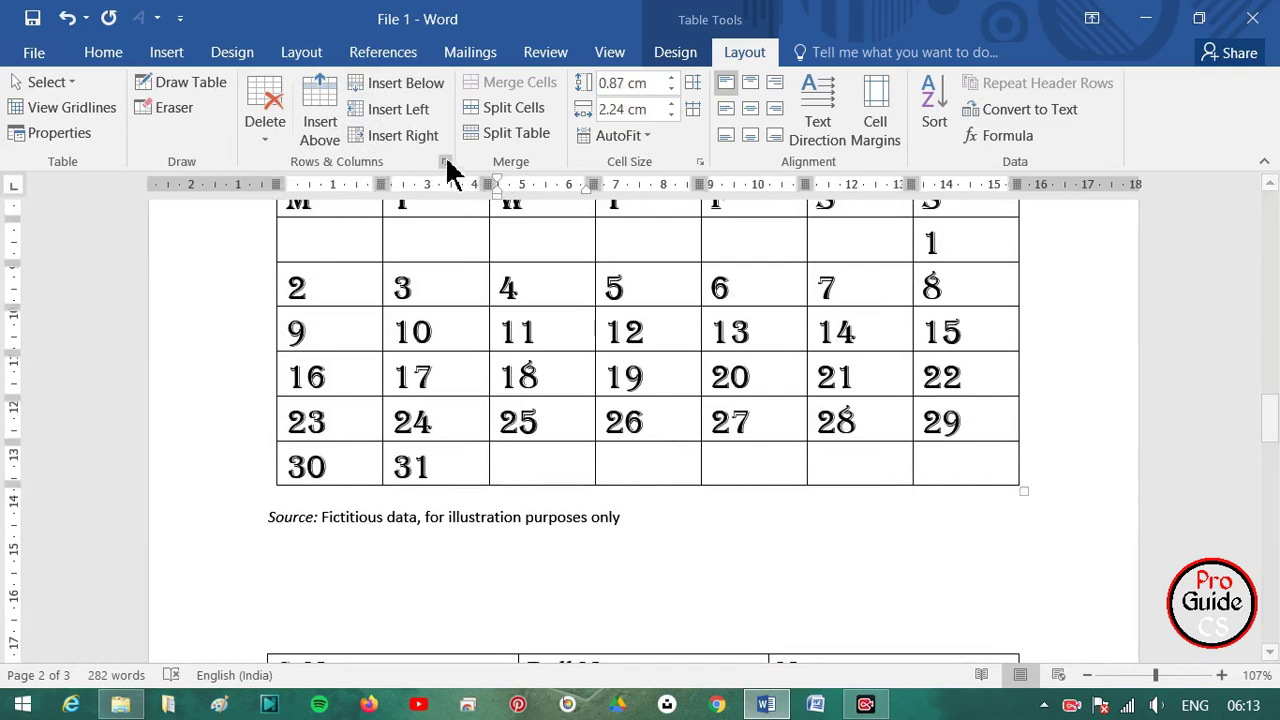
{"action": "left_click", "coordinate": [400, 82]}
{"action": "left_click", "coordinate": [397, 470]}
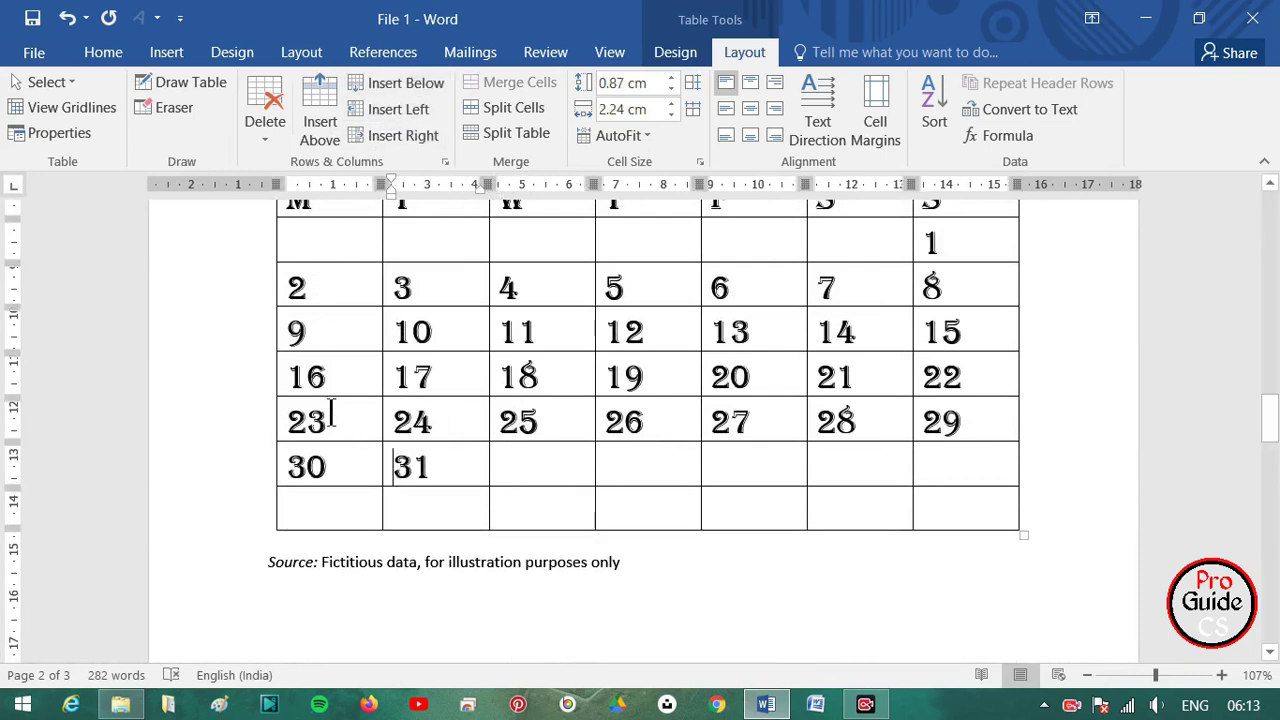
{"action": "left_click", "coordinate": [340, 511]}
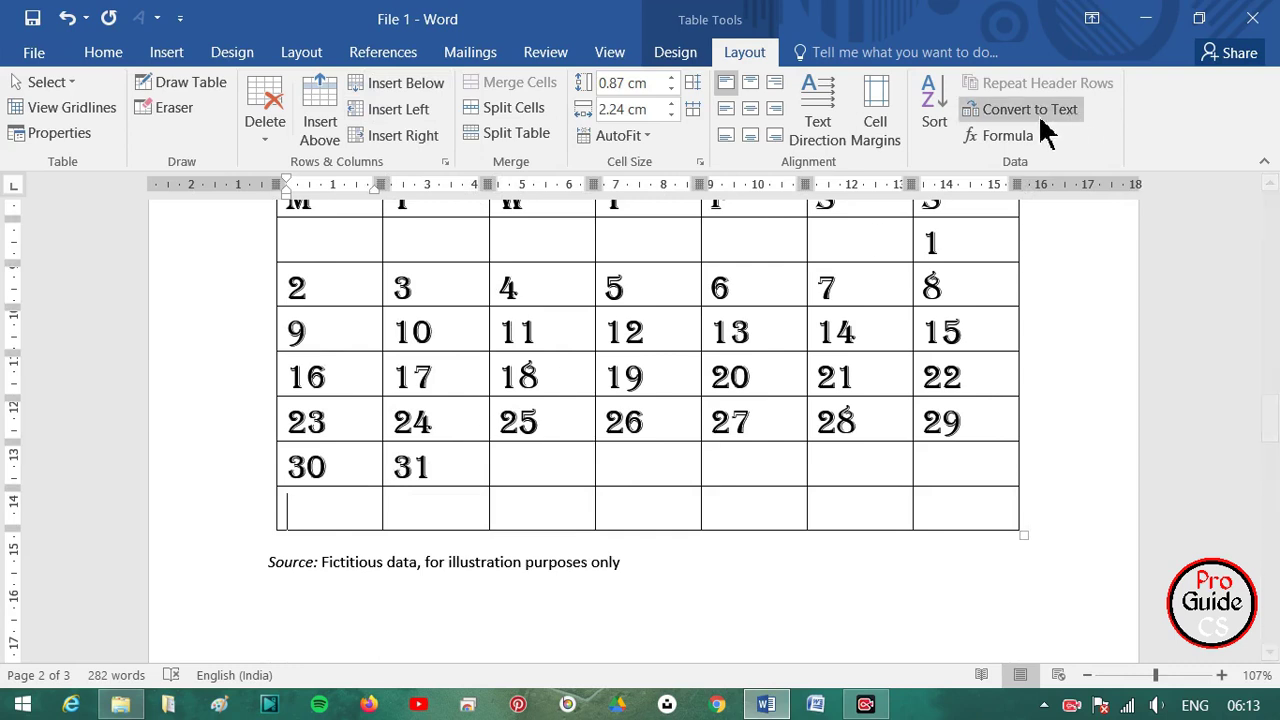
- Insert =SUM(ABOVE) in the new row's first cell, giving 80
{"action": "left_click", "coordinate": [1005, 136]}
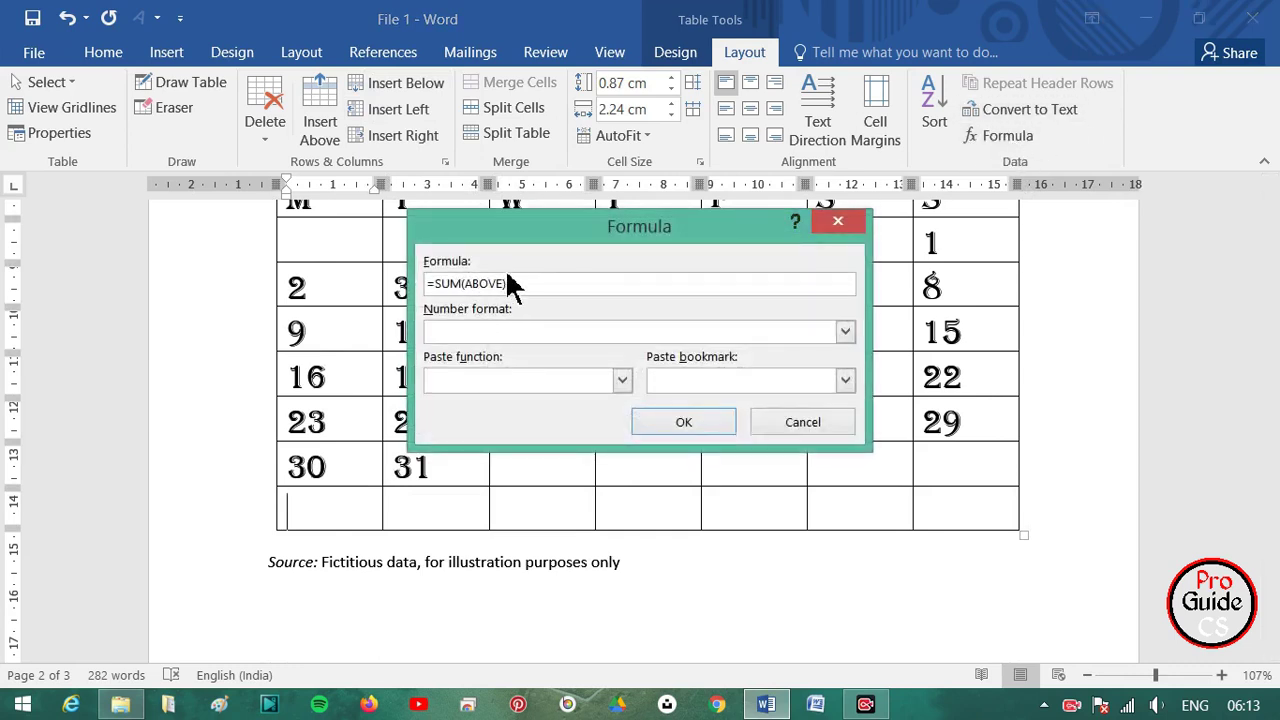
{"action": "left_click", "coordinate": [621, 380]}
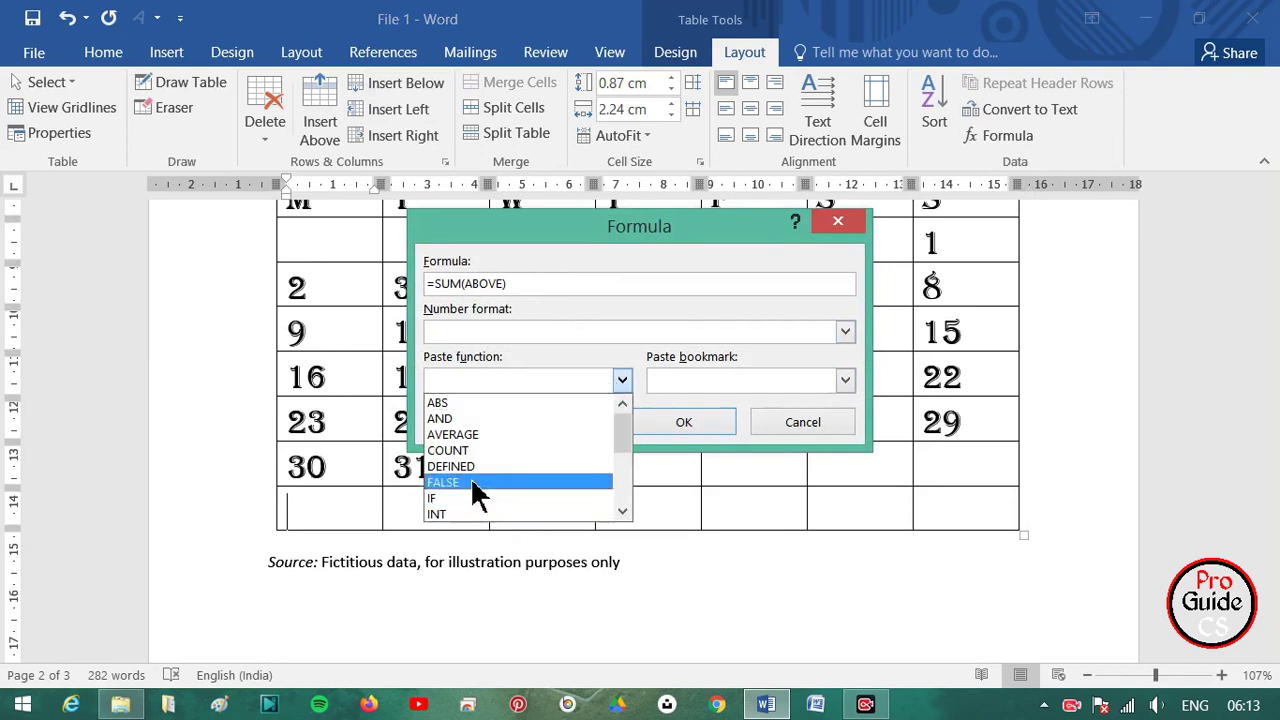
{"action": "left_click", "coordinate": [549, 288]}
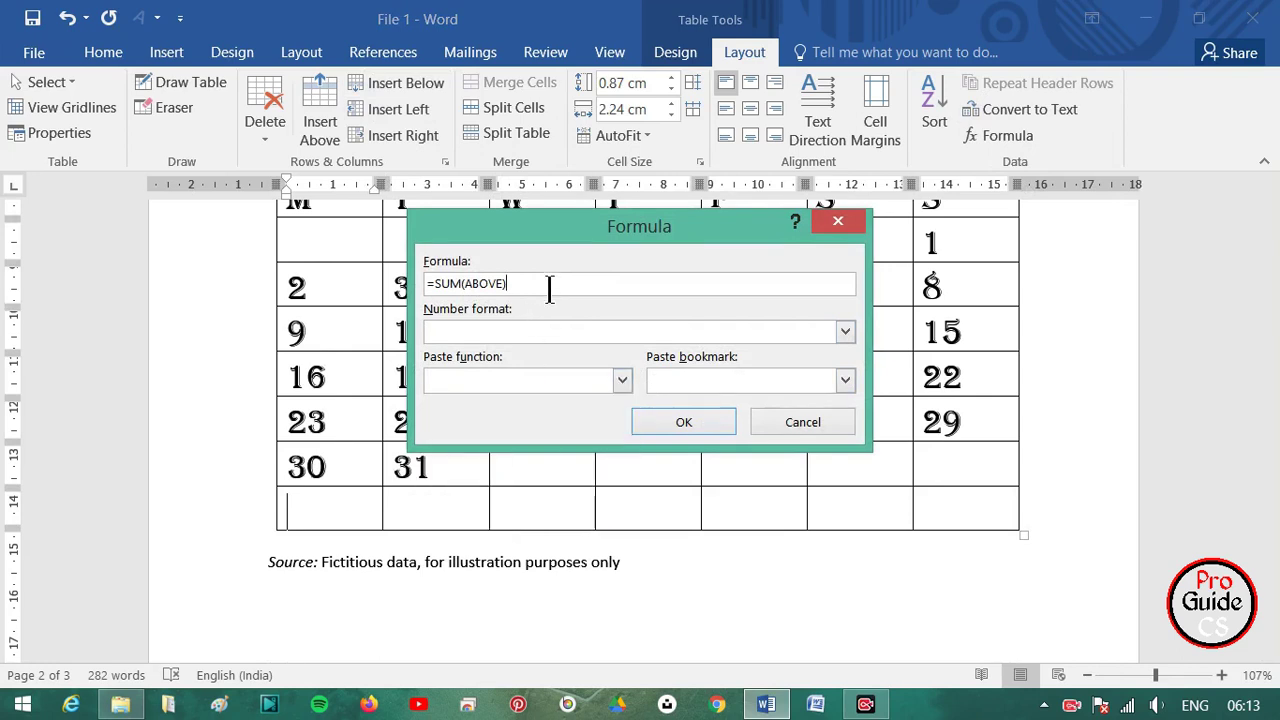
{"action": "left_click_drag", "start_coordinate": [526, 230], "coordinate": [738, 254]}
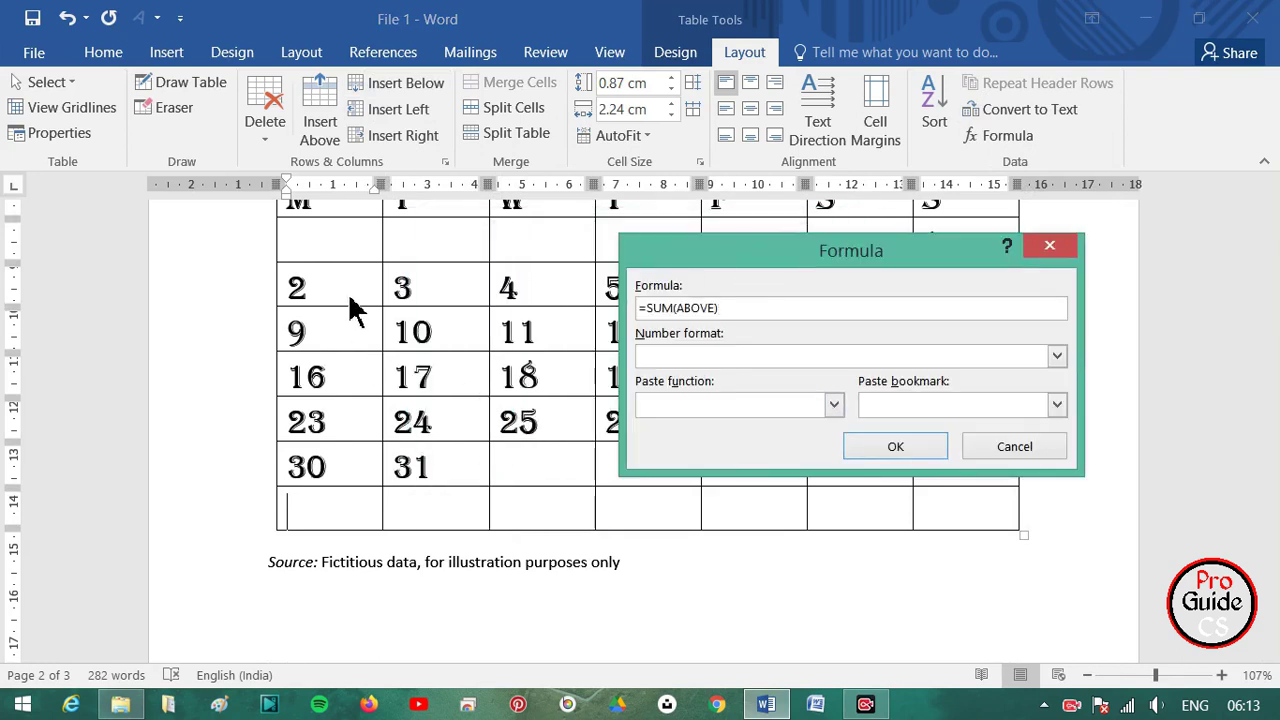
{"action": "left_click", "coordinate": [895, 447]}
{"action": "left_click_drag", "start_coordinate": [297, 290], "coordinate": [300, 450]}
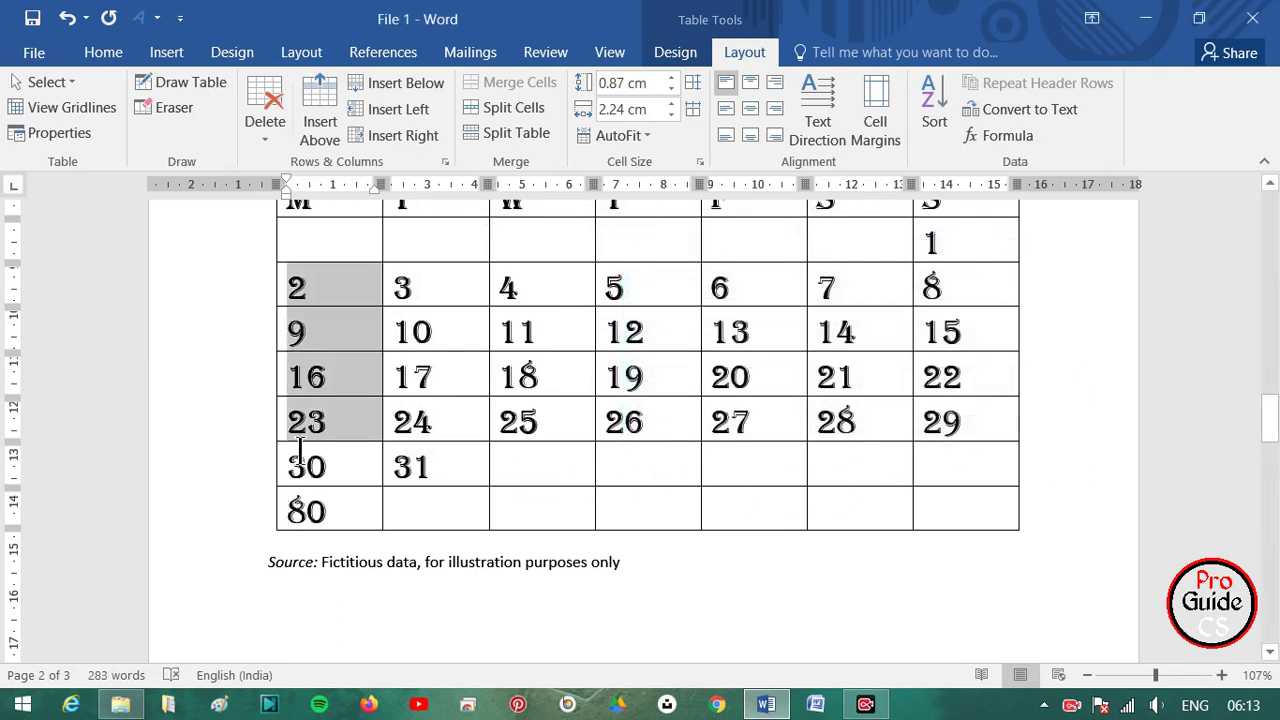
{"action": "left_click", "coordinate": [398, 508]}
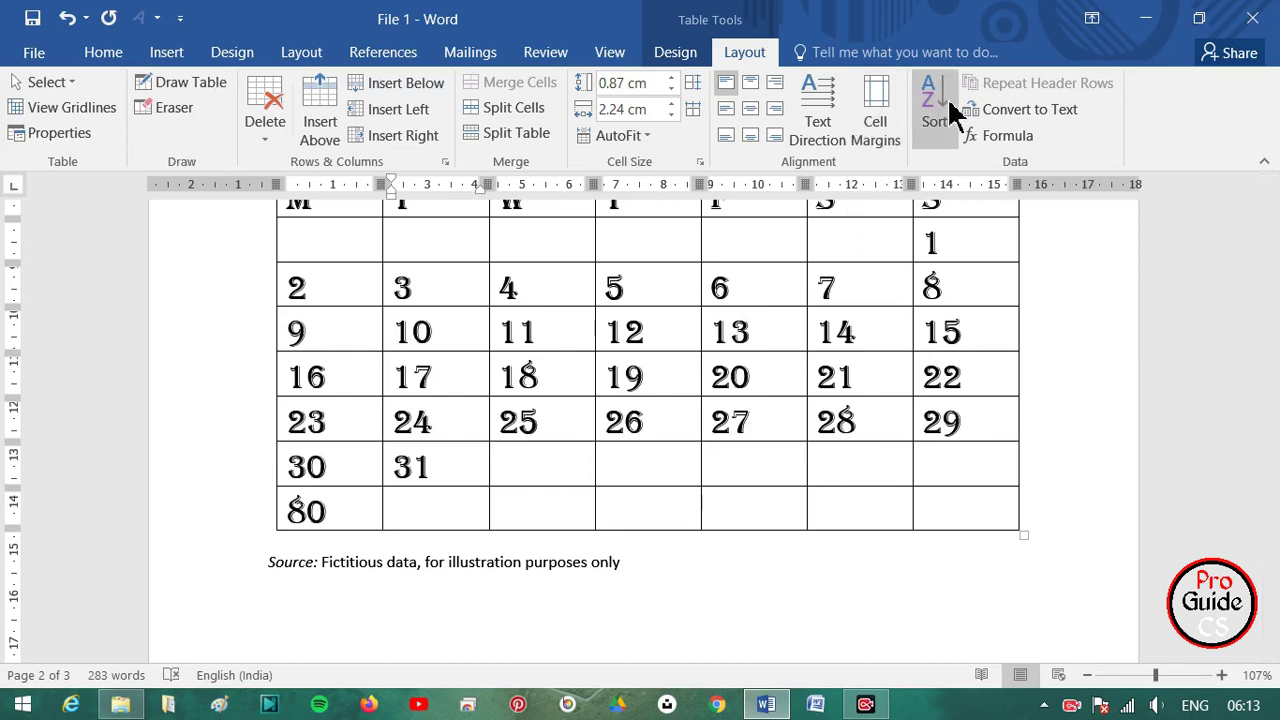
- Insert =COUNT(ABOVE) in the second cell, giving 5
{"action": "left_click", "coordinate": [992, 135]}
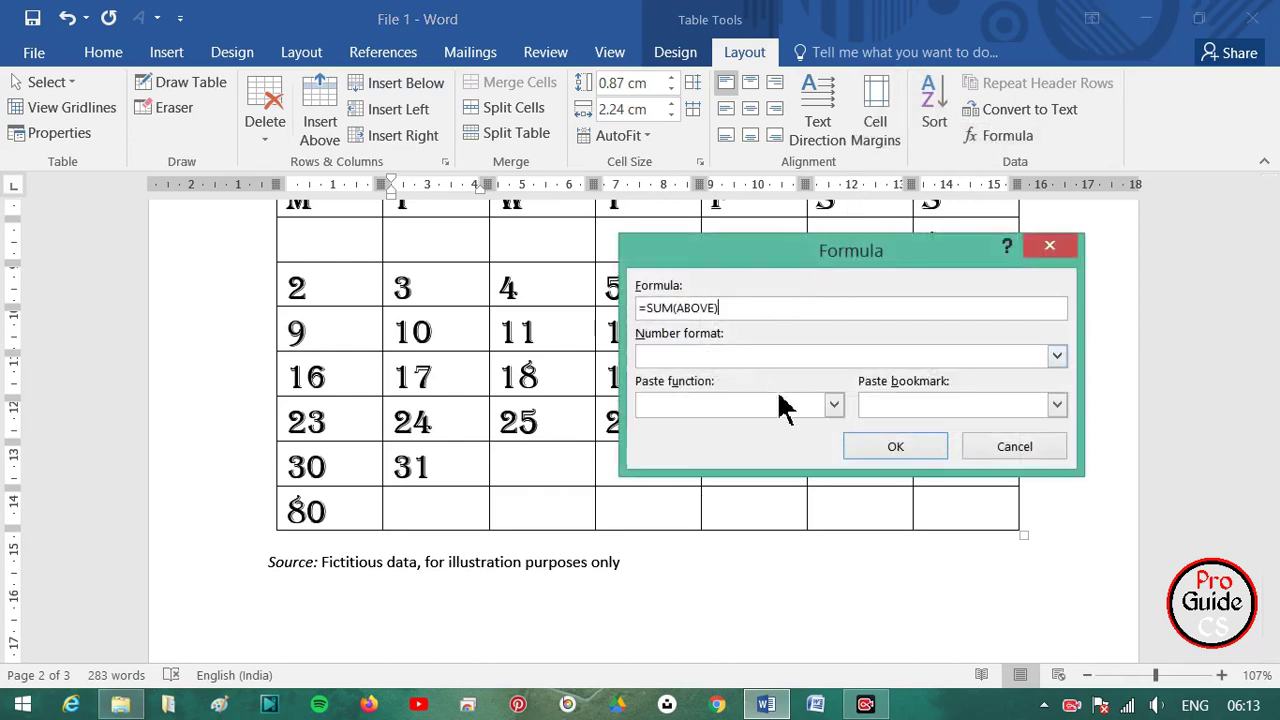
{"action": "left_click", "coordinate": [836, 404]}
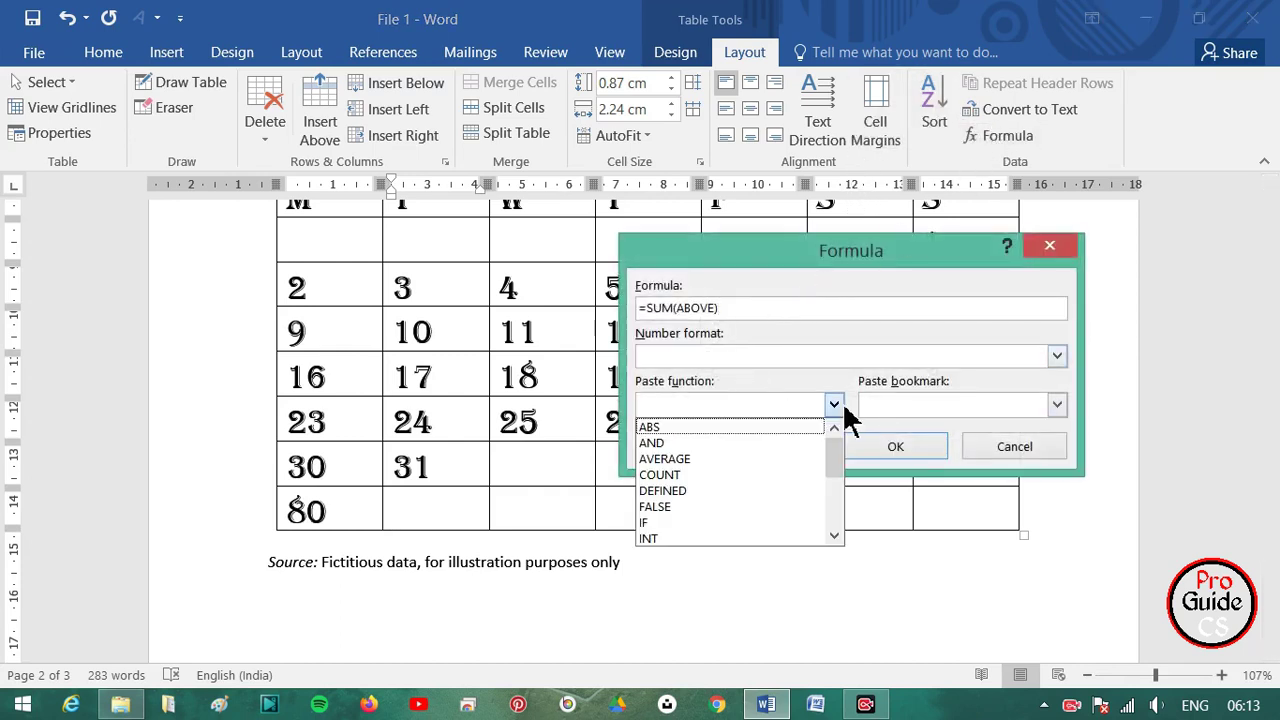
{"action": "left_click", "coordinate": [727, 475]}
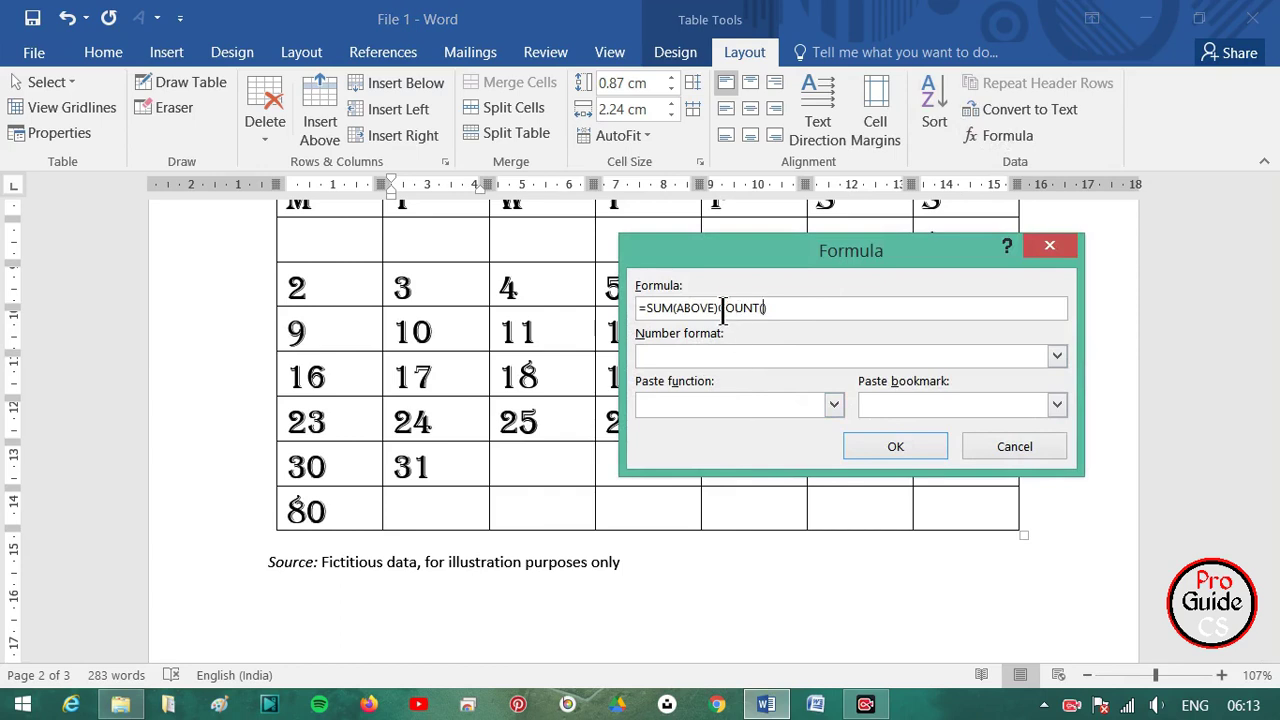
{"action": "left_click_drag", "start_coordinate": [718, 308], "coordinate": [695, 308]}
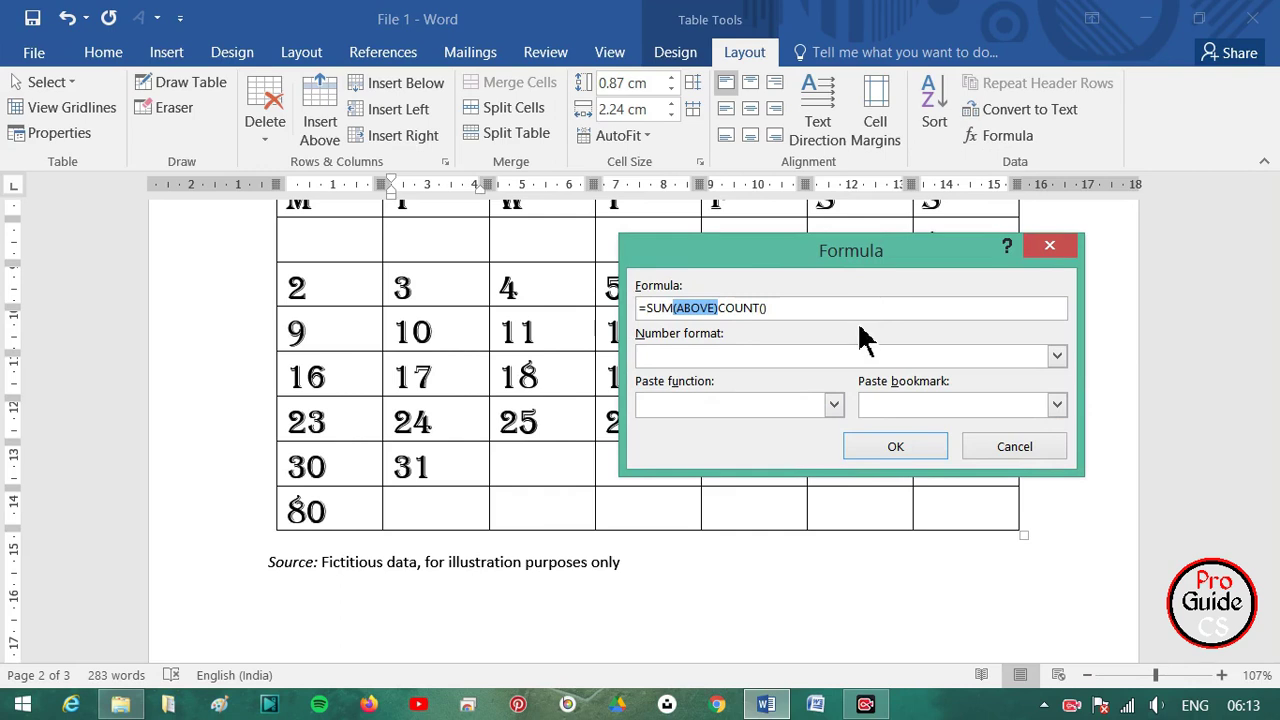
{"action": "key", "text": "Delete"}
{"action": "key", "text": "BackSpace"}
{"action": "key", "text": "BackSpace"}
{"action": "key", "text": "BackSpace"}
{"action": "key", "text": "BackSpace"}
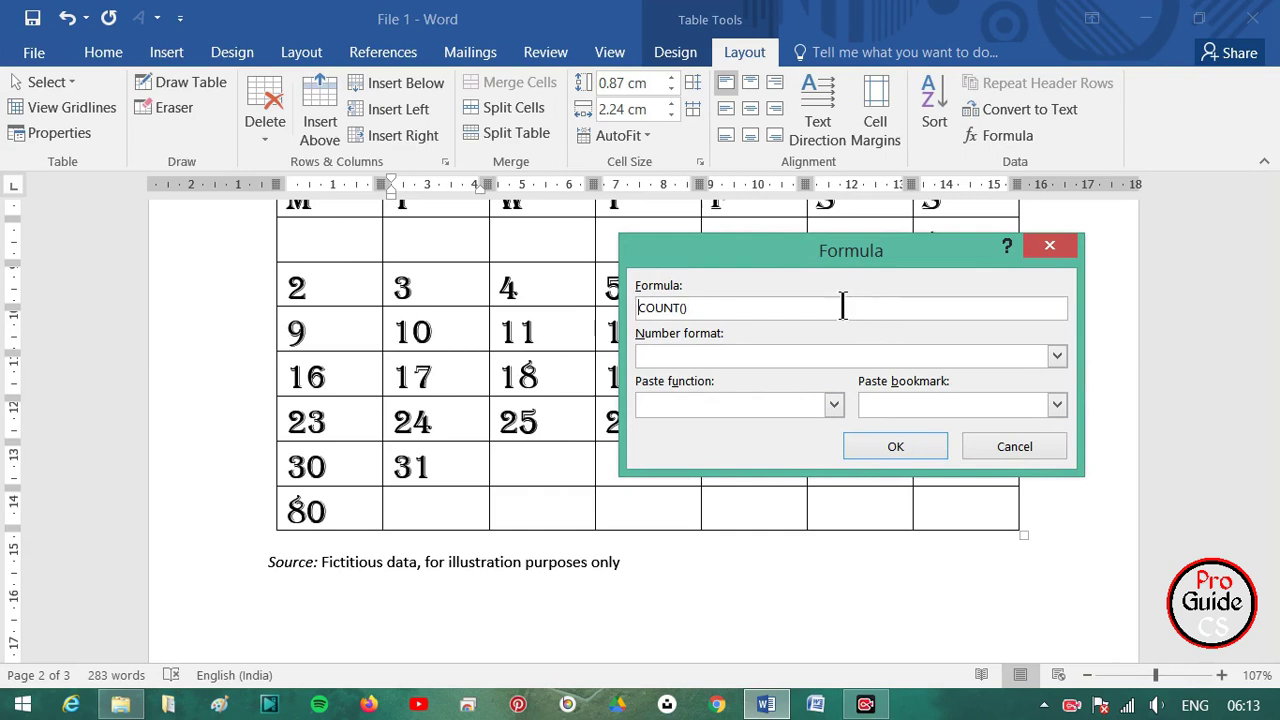
{"action": "type", "text": "="}
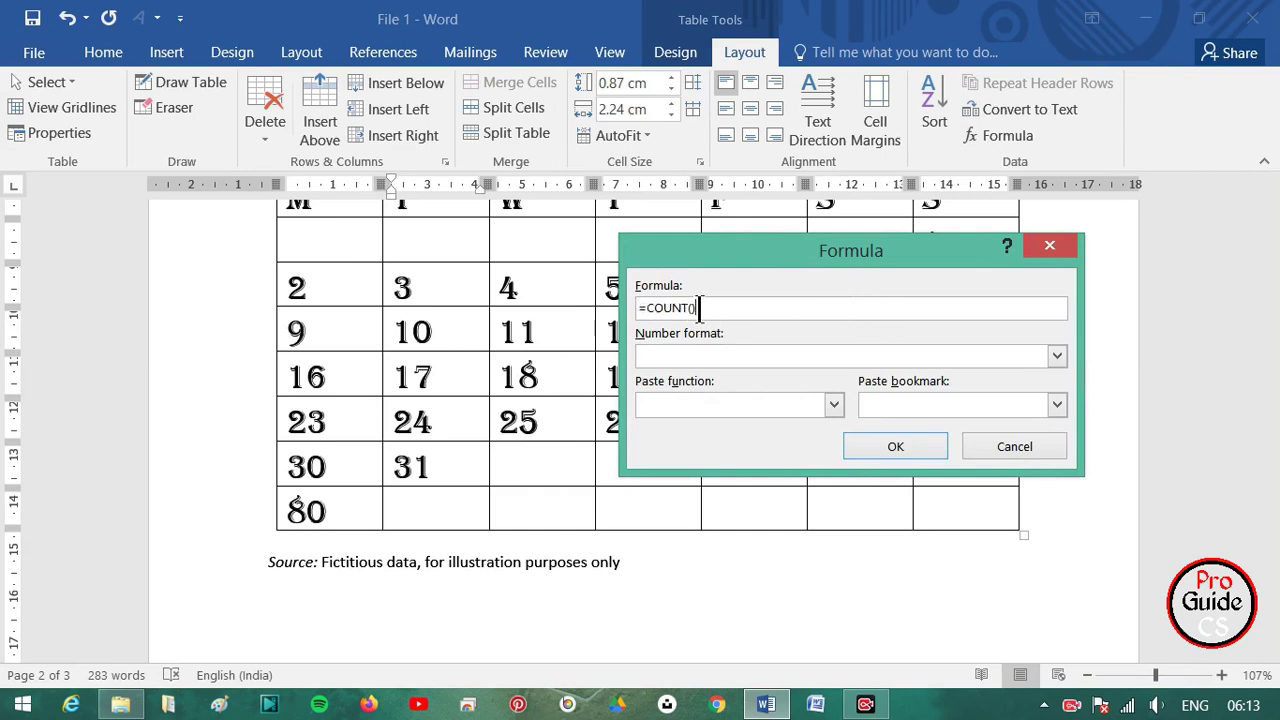
{"action": "left_click", "coordinate": [691, 308]}
{"action": "type", "text": "ABOVE"}
{"action": "left_click", "coordinate": [900, 445]}
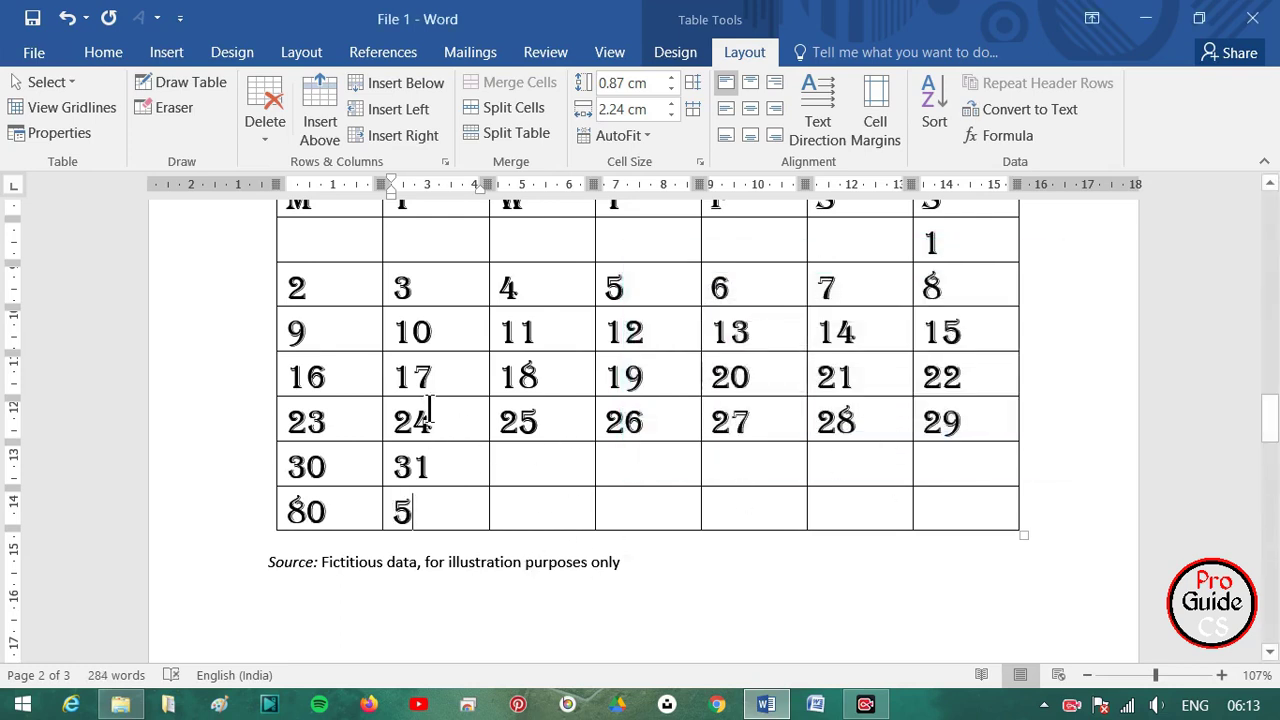
{"action": "left_click_drag", "start_coordinate": [401, 289], "coordinate": [420, 378]}
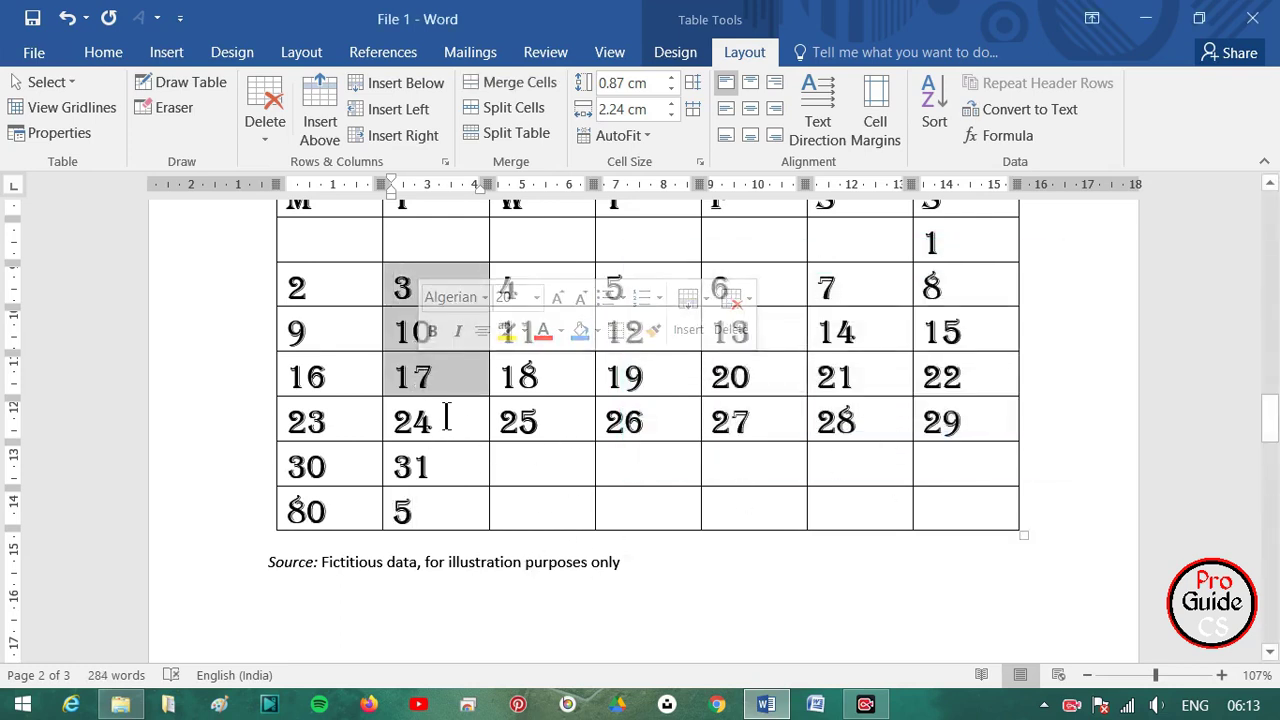
{"action": "left_click_drag", "start_coordinate": [414, 422], "coordinate": [428, 464]}
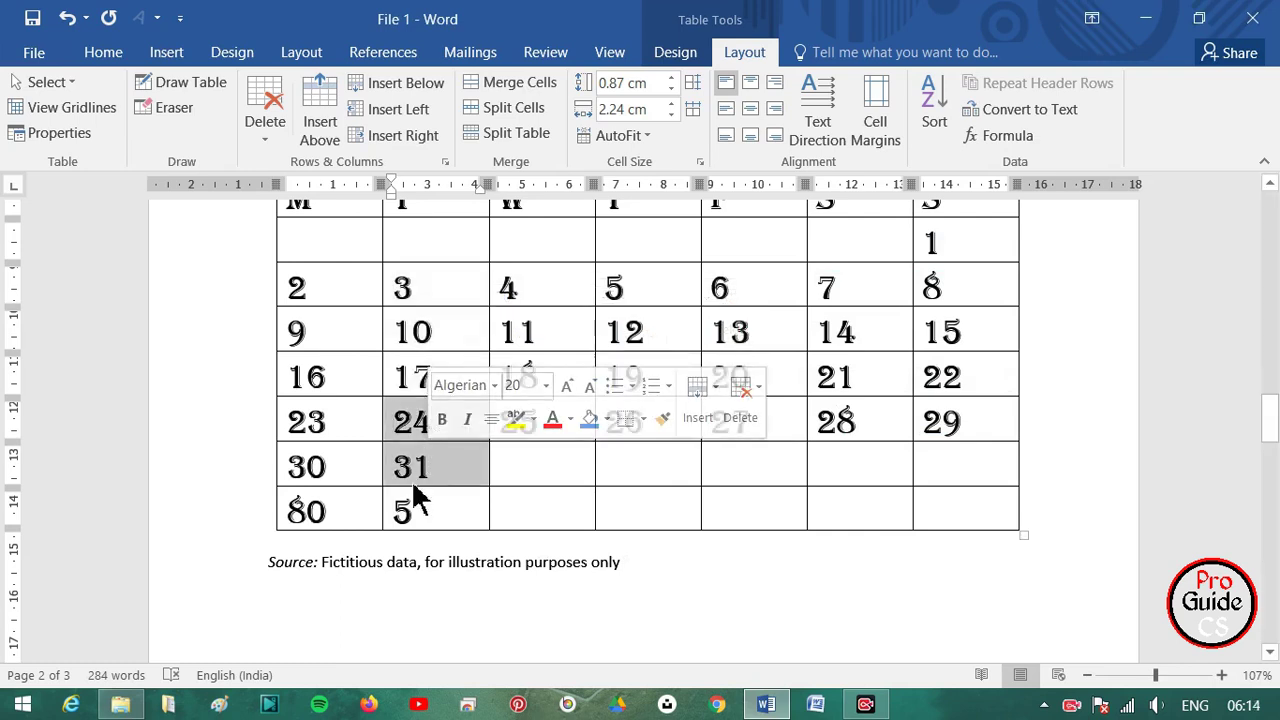
{"action": "left_click", "coordinate": [418, 508]}
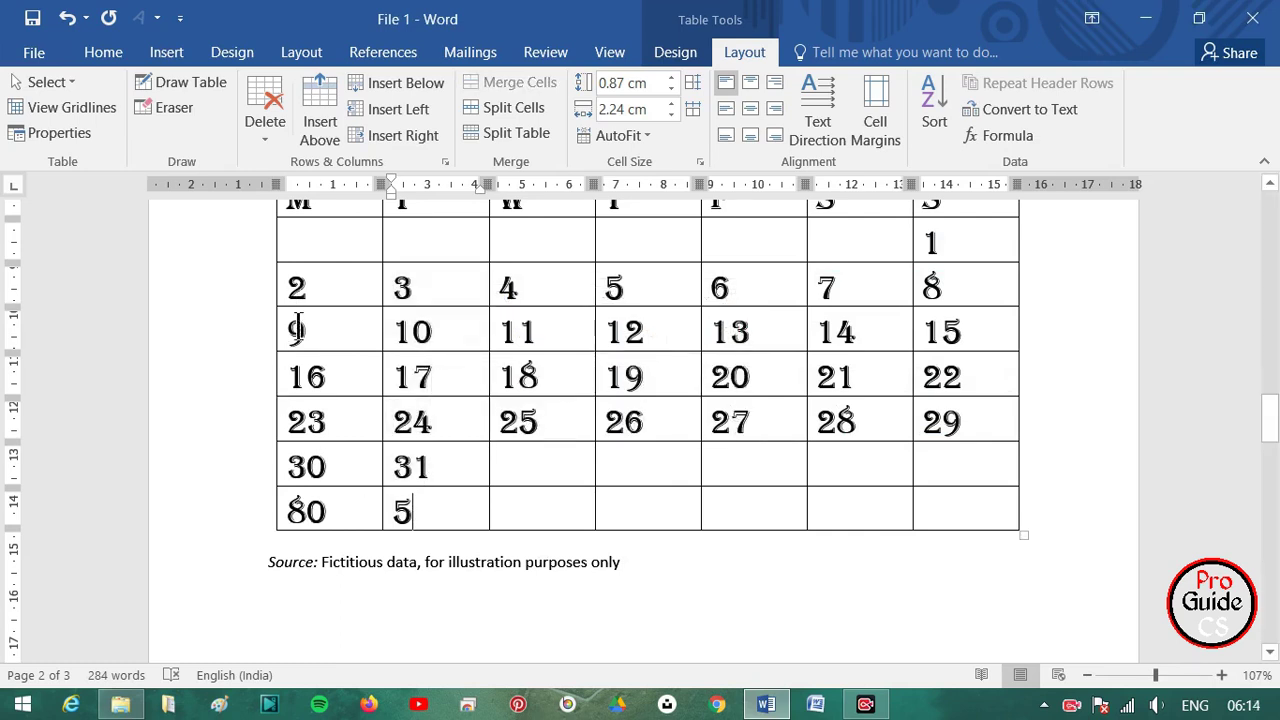
{"action": "left_click_drag", "start_coordinate": [297, 290], "coordinate": [337, 474]}
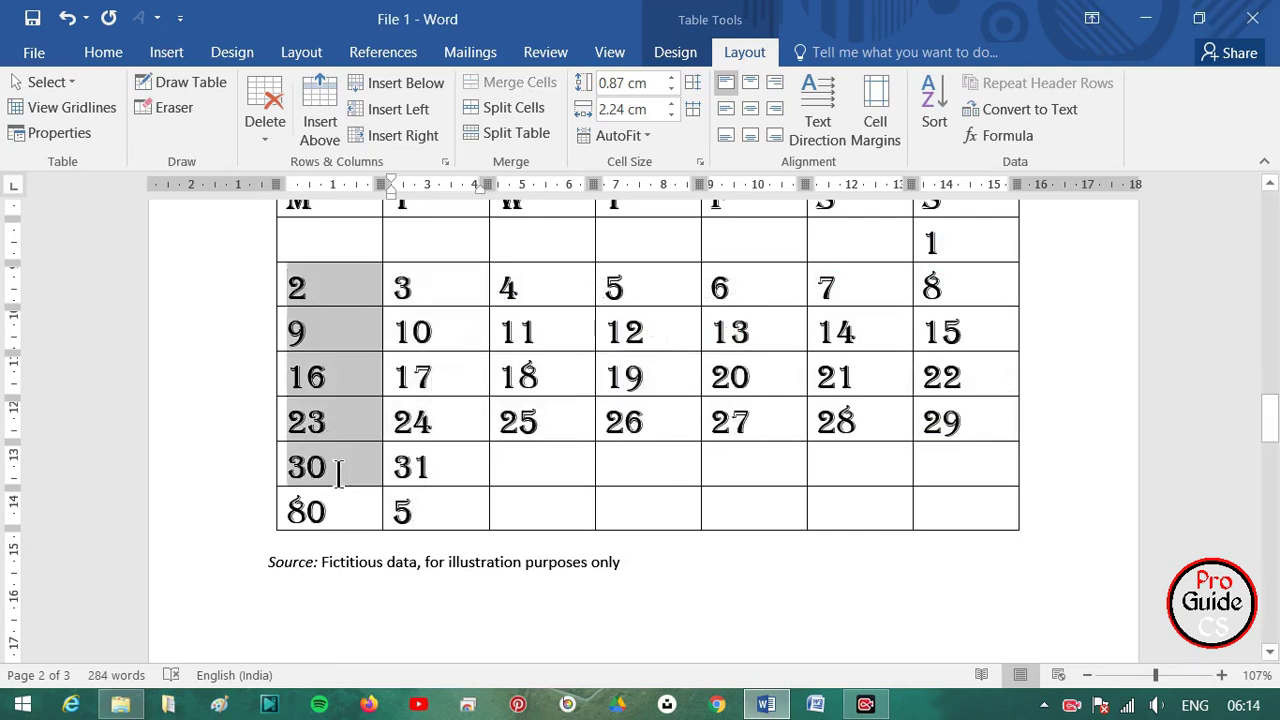
{"action": "left_click", "coordinate": [998, 135]}
{"action": "left_click", "coordinate": [834, 404]}
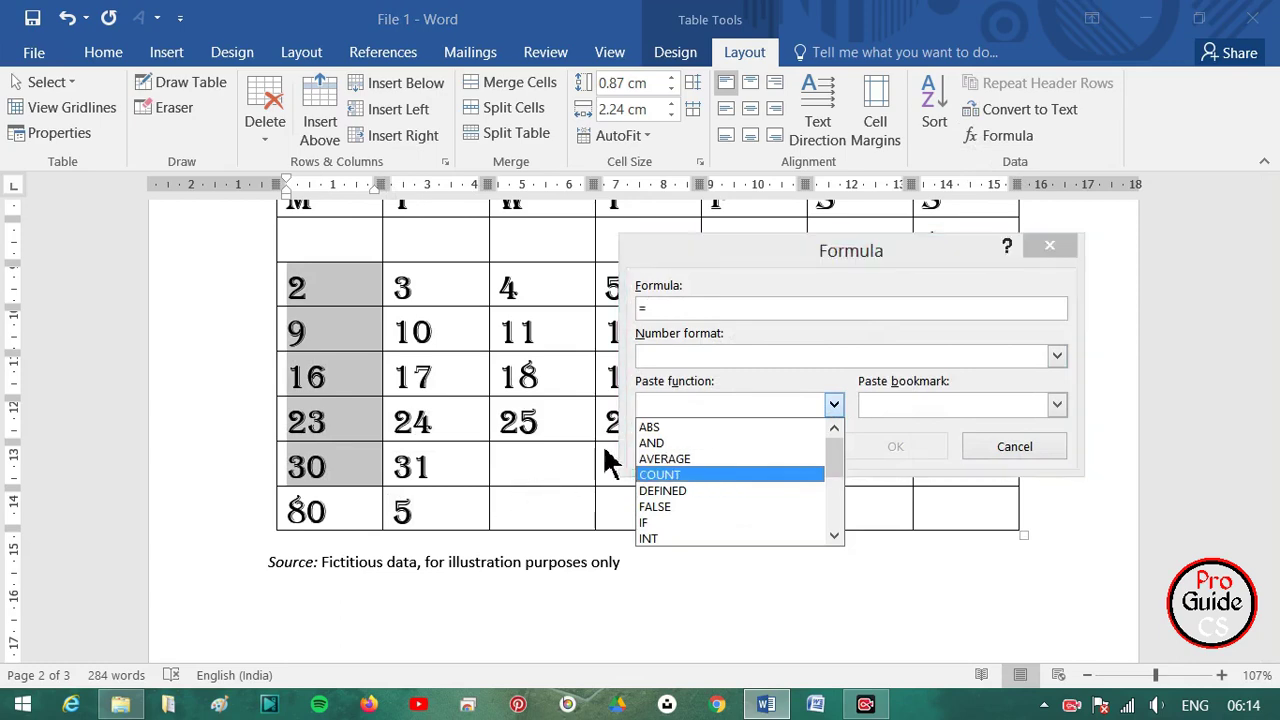
{"action": "left_click", "coordinate": [926, 360]}
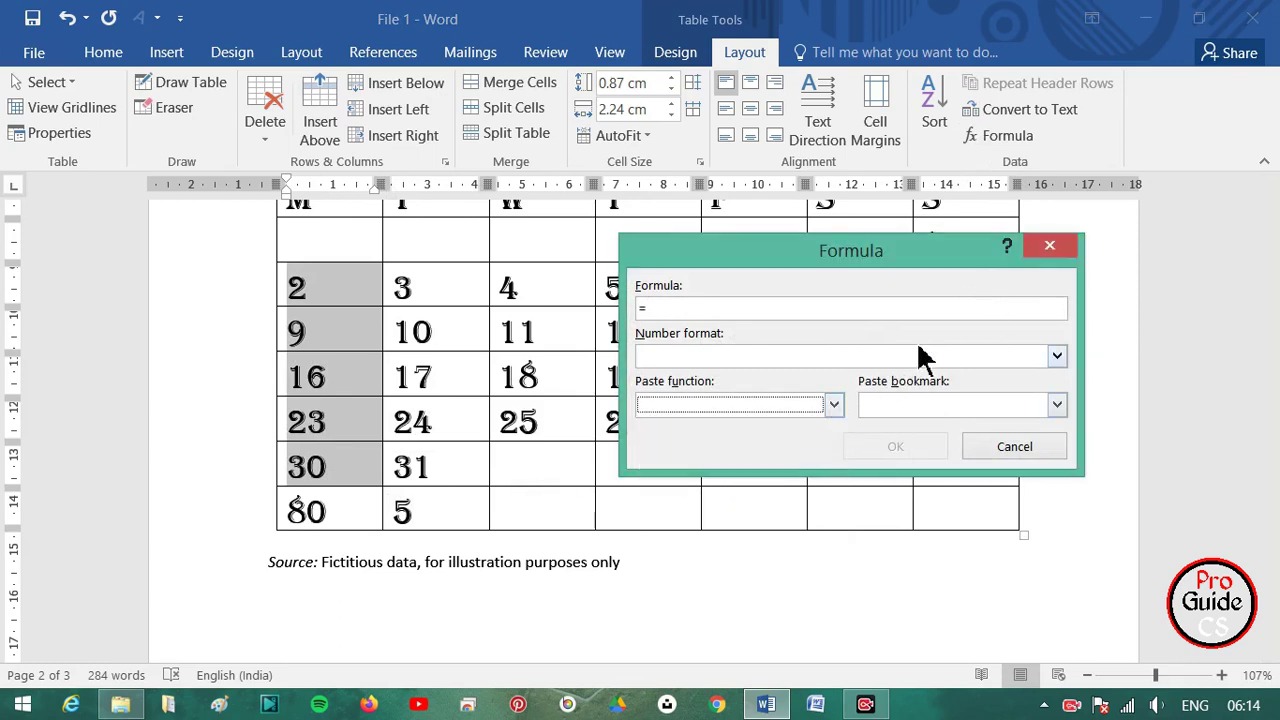
{"action": "left_click", "coordinate": [1032, 257]}
{"action": "scroll", "coordinate": [760, 483], "scroll_direction": "down", "scroll_amount": 4}
{"action": "scroll", "coordinate": [760, 483], "scroll_direction": "down", "scroll_amount": 4}
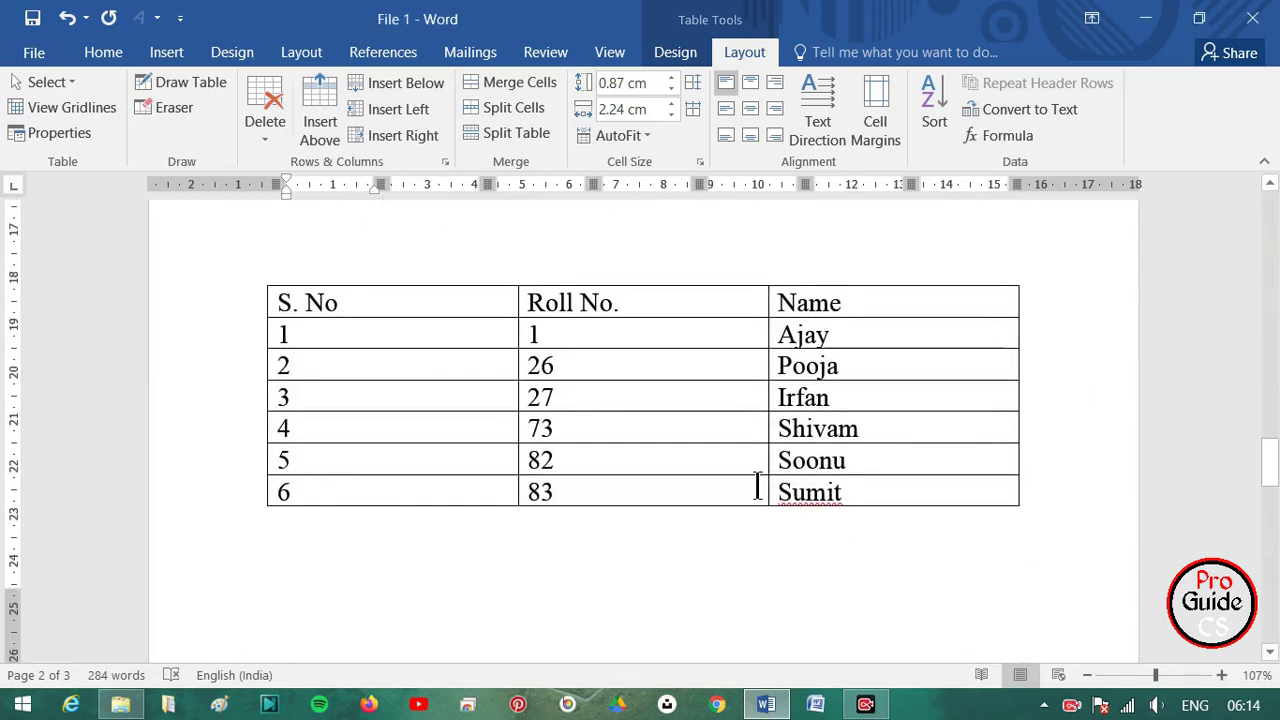
{"action": "scroll", "coordinate": [836, 452], "scroll_direction": "up", "scroll_amount": 3}
{"action": "scroll", "coordinate": [836, 450], "scroll_direction": "up", "scroll_amount": 4}
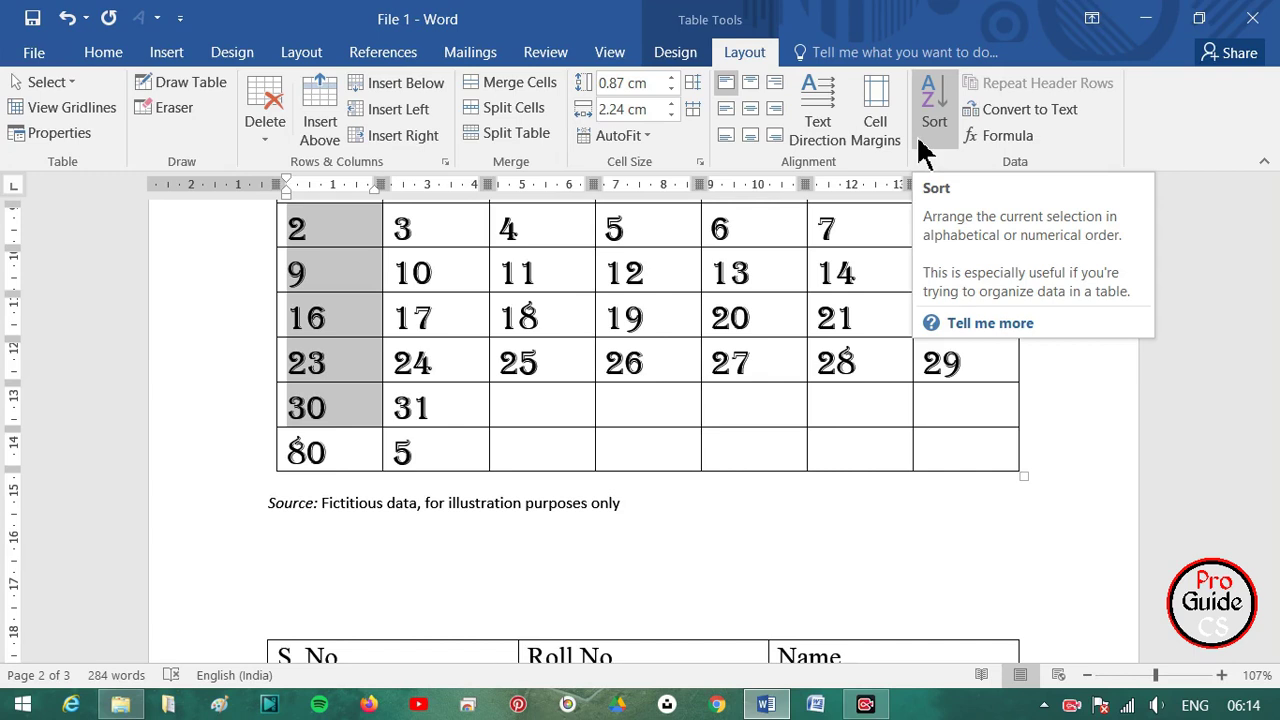
{"action": "left_click", "coordinate": [921, 143]}
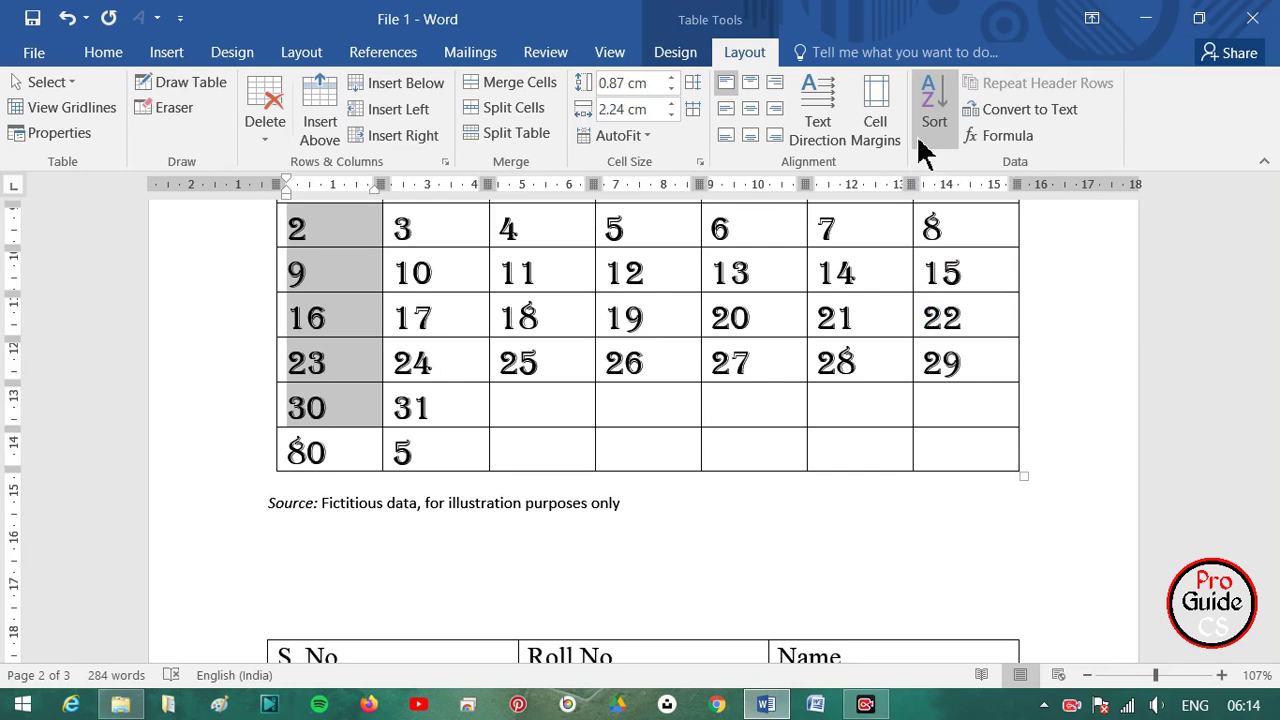